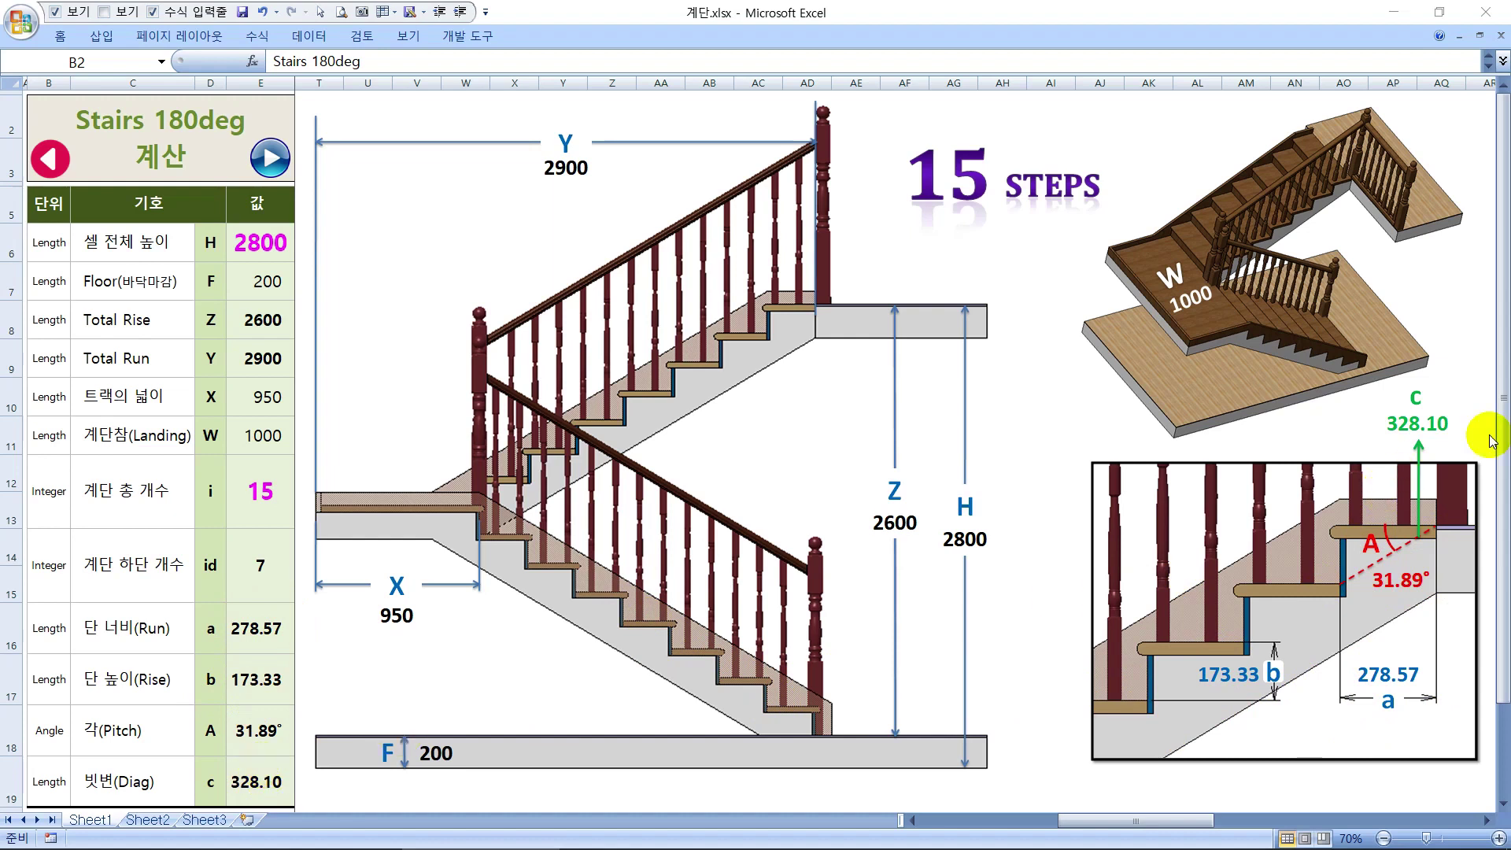
Test a total height of 3500 in E6, then restore it to 2800
{"action": "left_click", "coordinate": [264, 233]}
{"action": "type", "text": "290"}
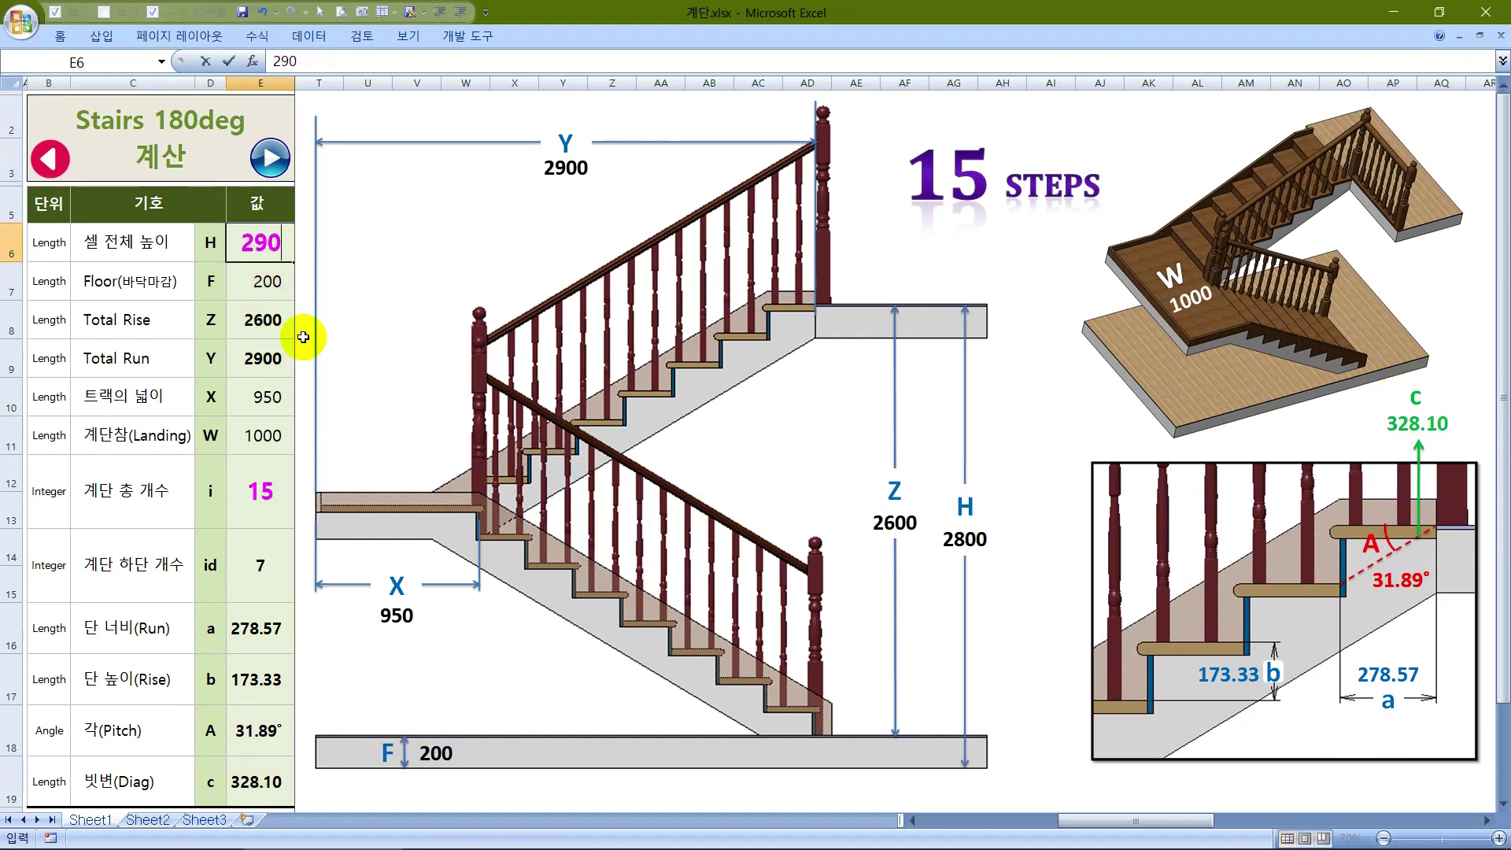
{"action": "type", "text": "3000"}
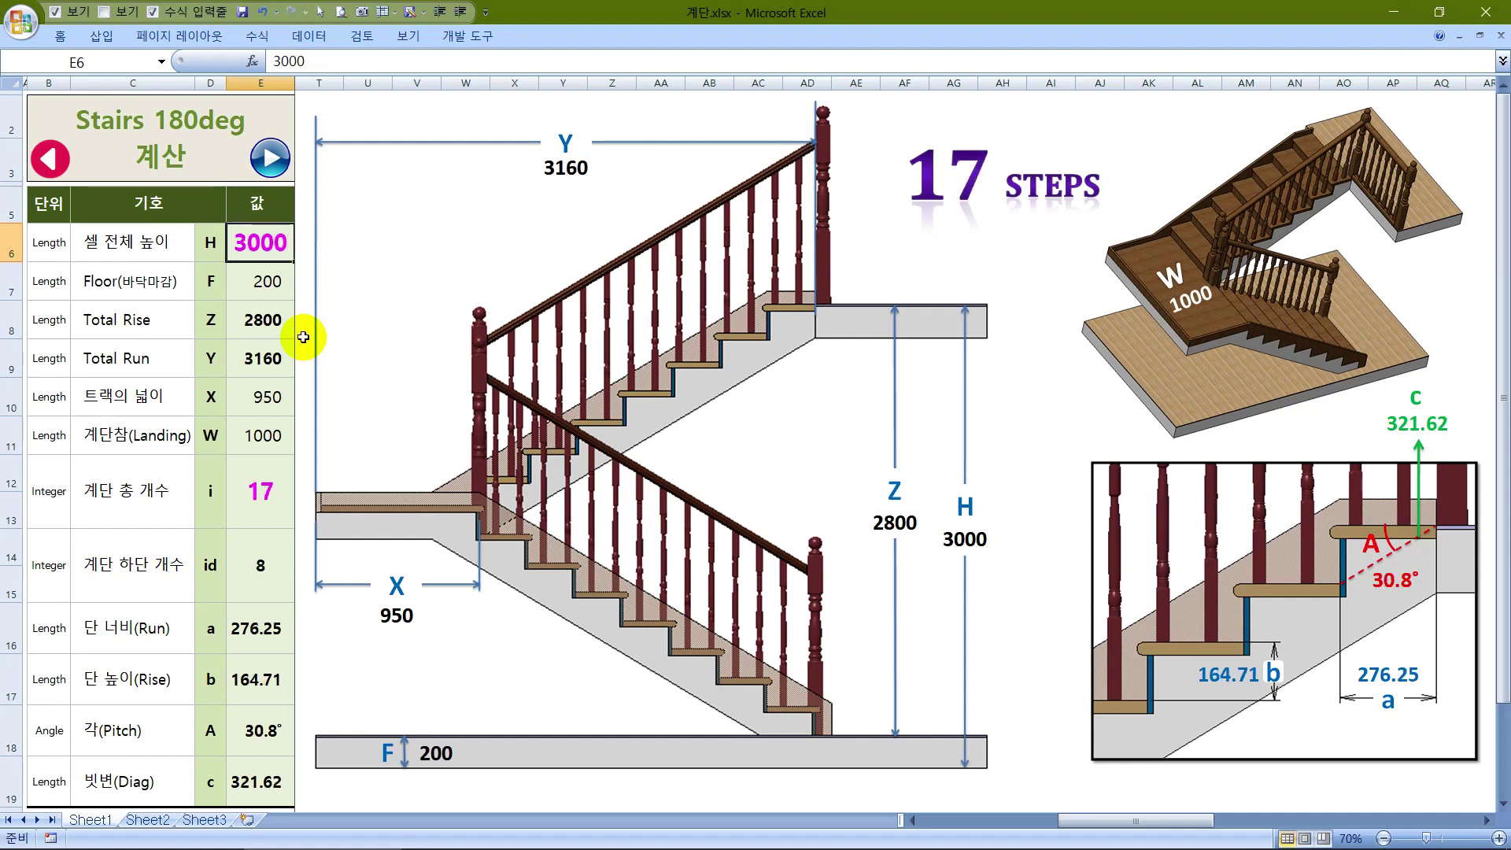
{"action": "type", "text": "3"}
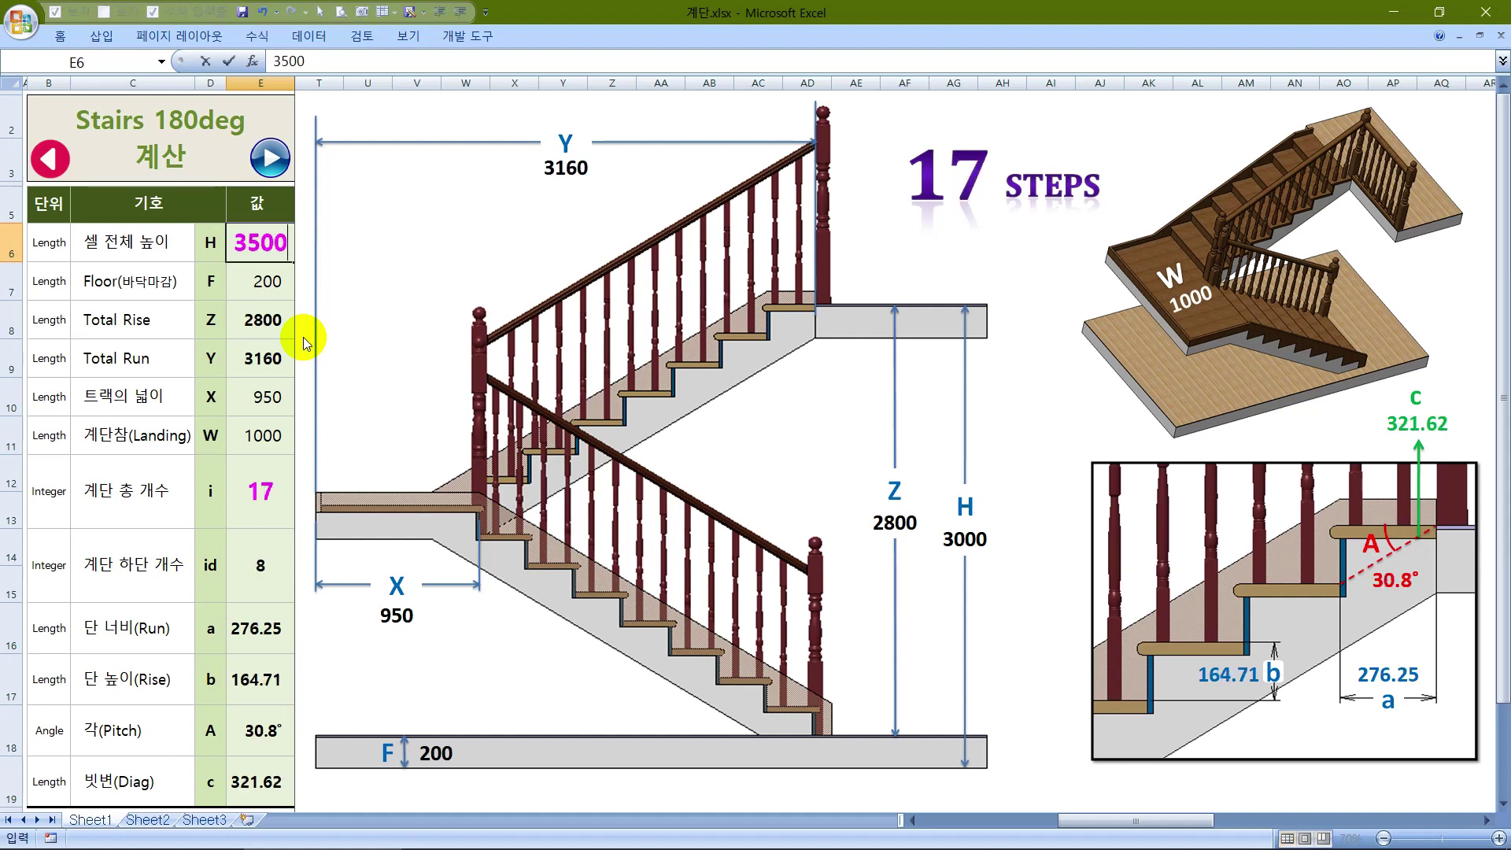
{"action": "key", "text": "Return"}
{"action": "type", "text": "40"}
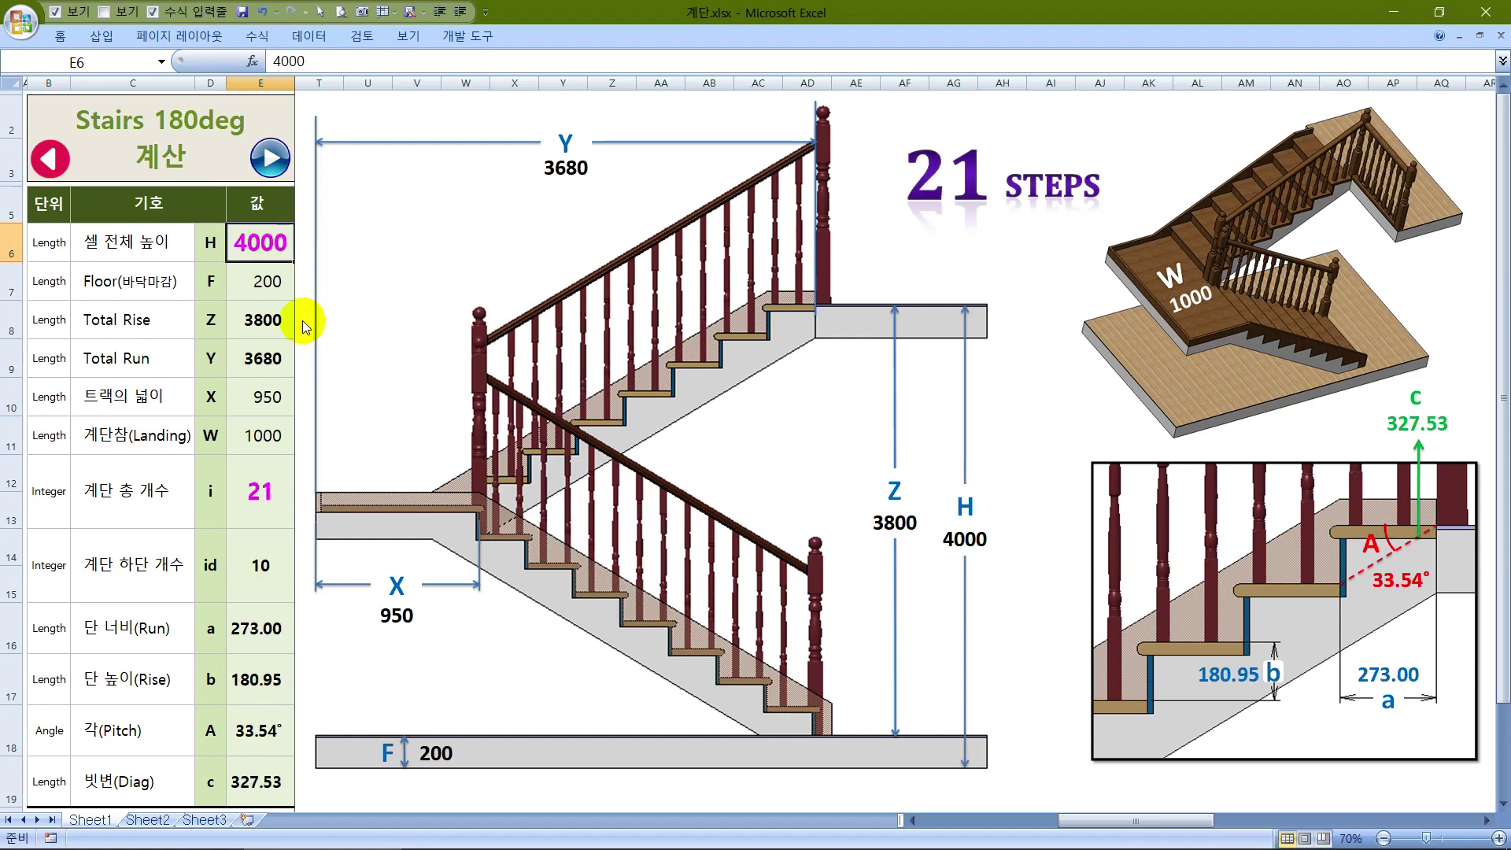
{"action": "type", "text": "28"}
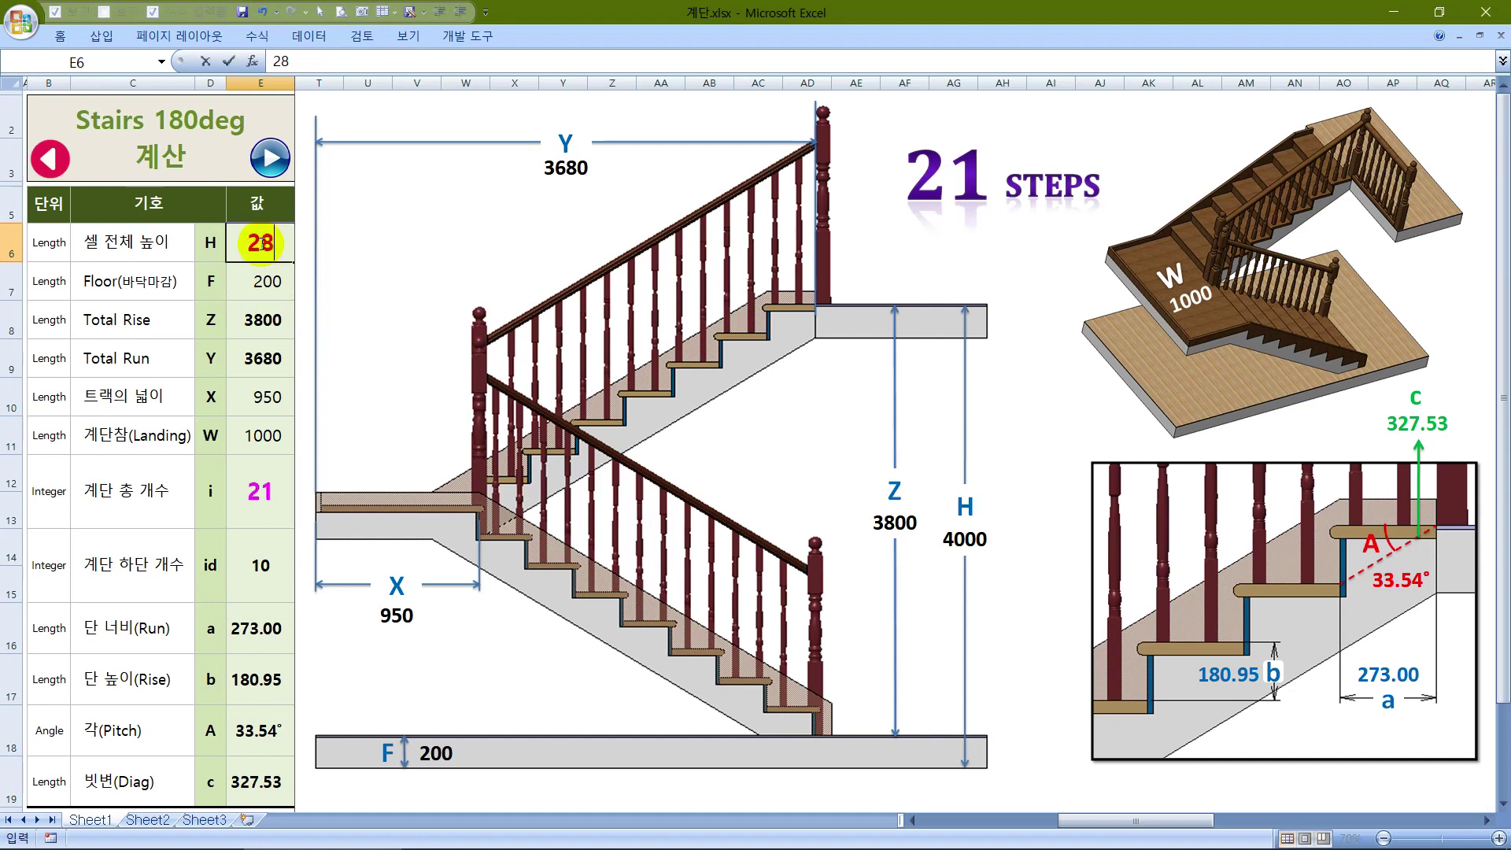
{"action": "key", "text": "Return"}
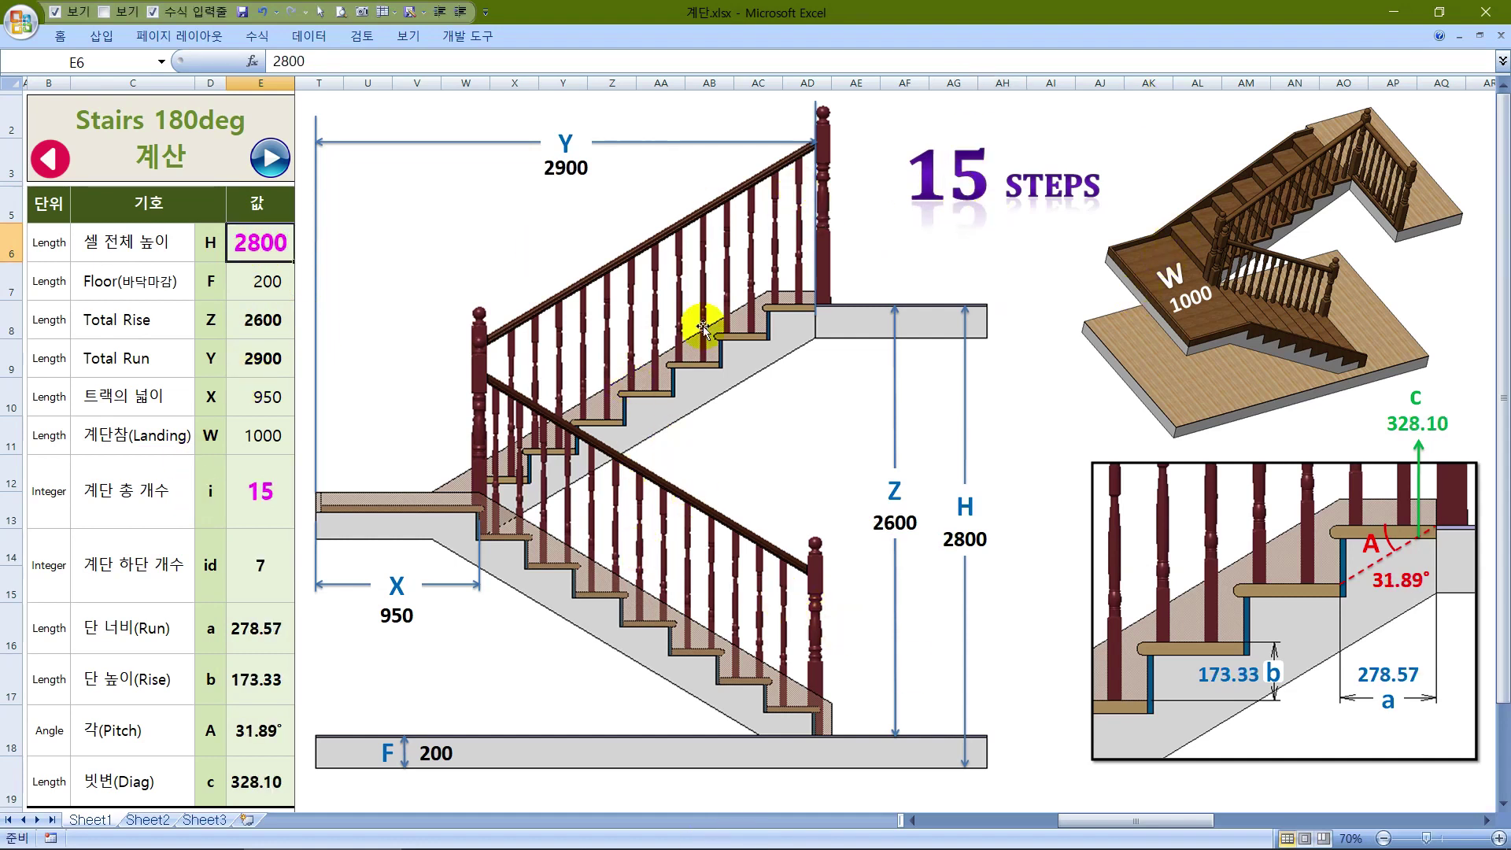
{"action": "left_click", "coordinate": [182, 306]}
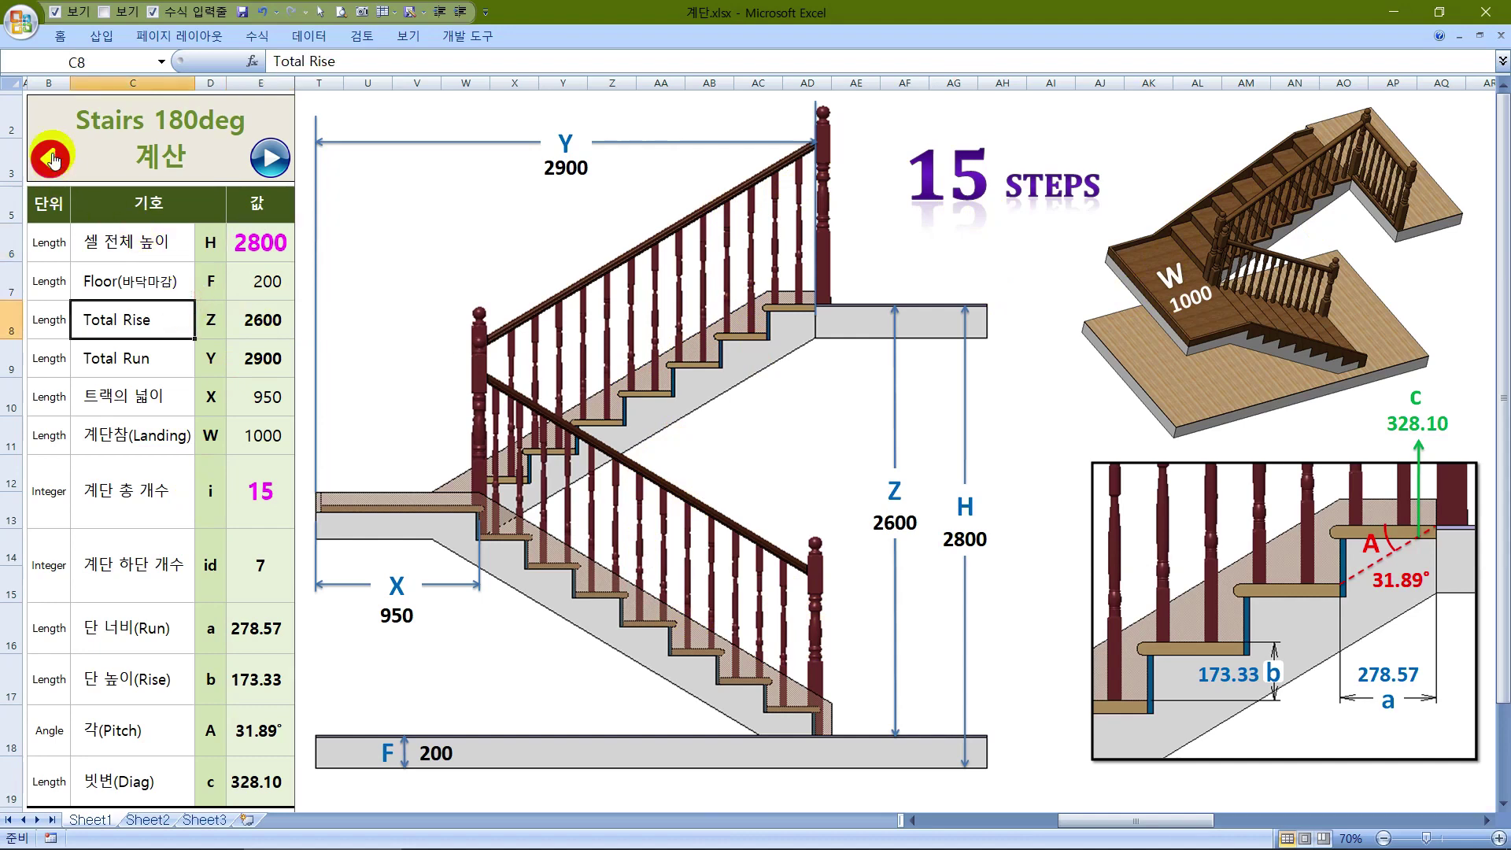
Show the height-variant table, inspect its formulas in F8, G7, H8, M10, F12, K12, and jump to conditional formatting
{"action": "left_click", "coordinate": [52, 160]}
{"action": "left_click", "coordinate": [394, 145]}
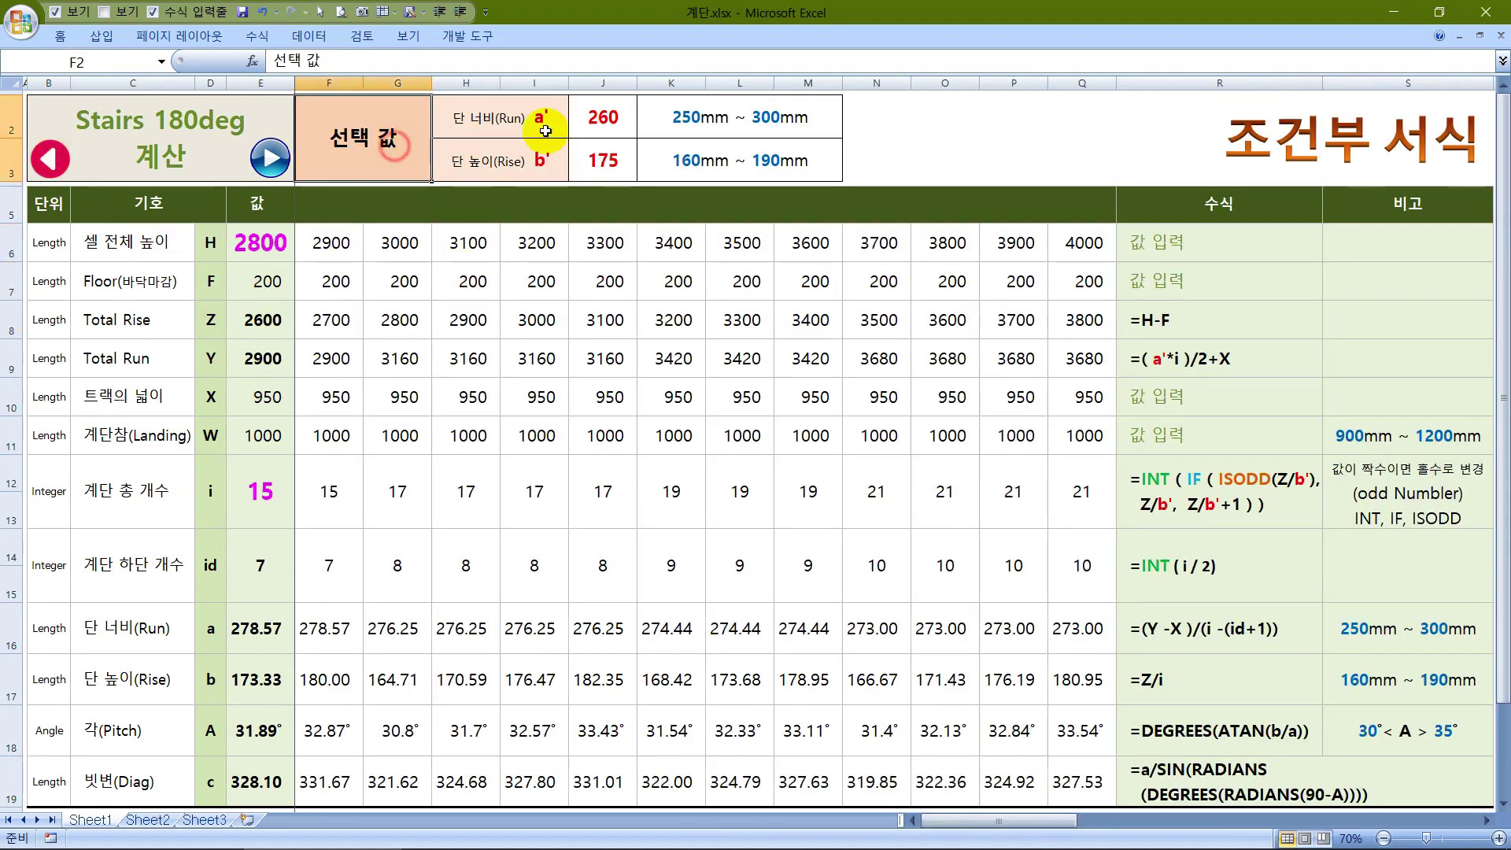
{"action": "left_click", "coordinate": [604, 122]}
{"action": "left_click", "coordinate": [603, 159]}
{"action": "left_click", "coordinate": [796, 399]}
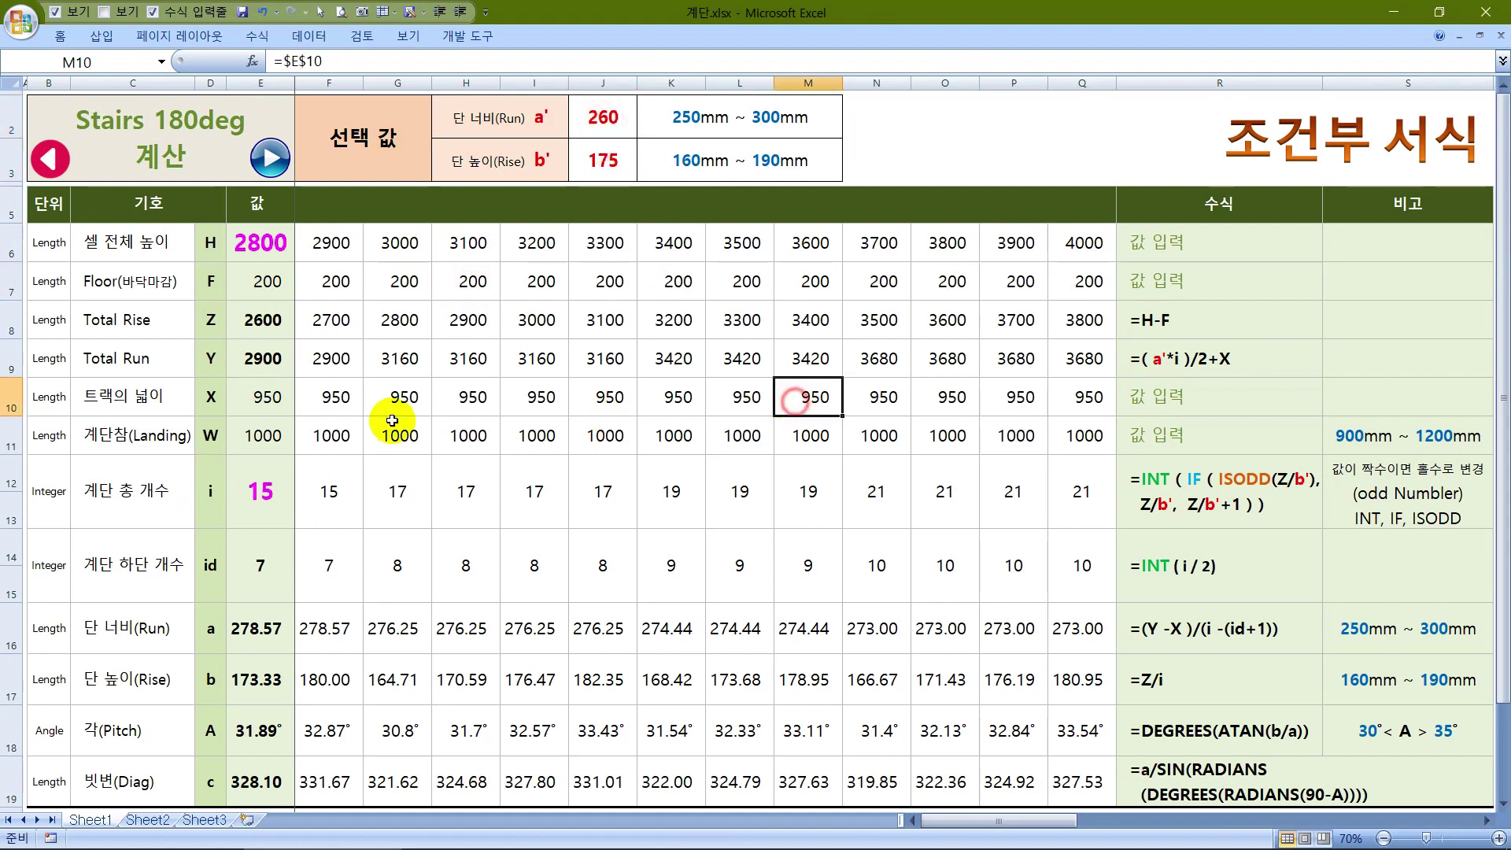
{"action": "left_click", "coordinate": [398, 428]}
{"action": "left_click", "coordinate": [456, 318]}
{"action": "left_click", "coordinate": [400, 276]}
{"action": "left_click", "coordinate": [350, 309]}
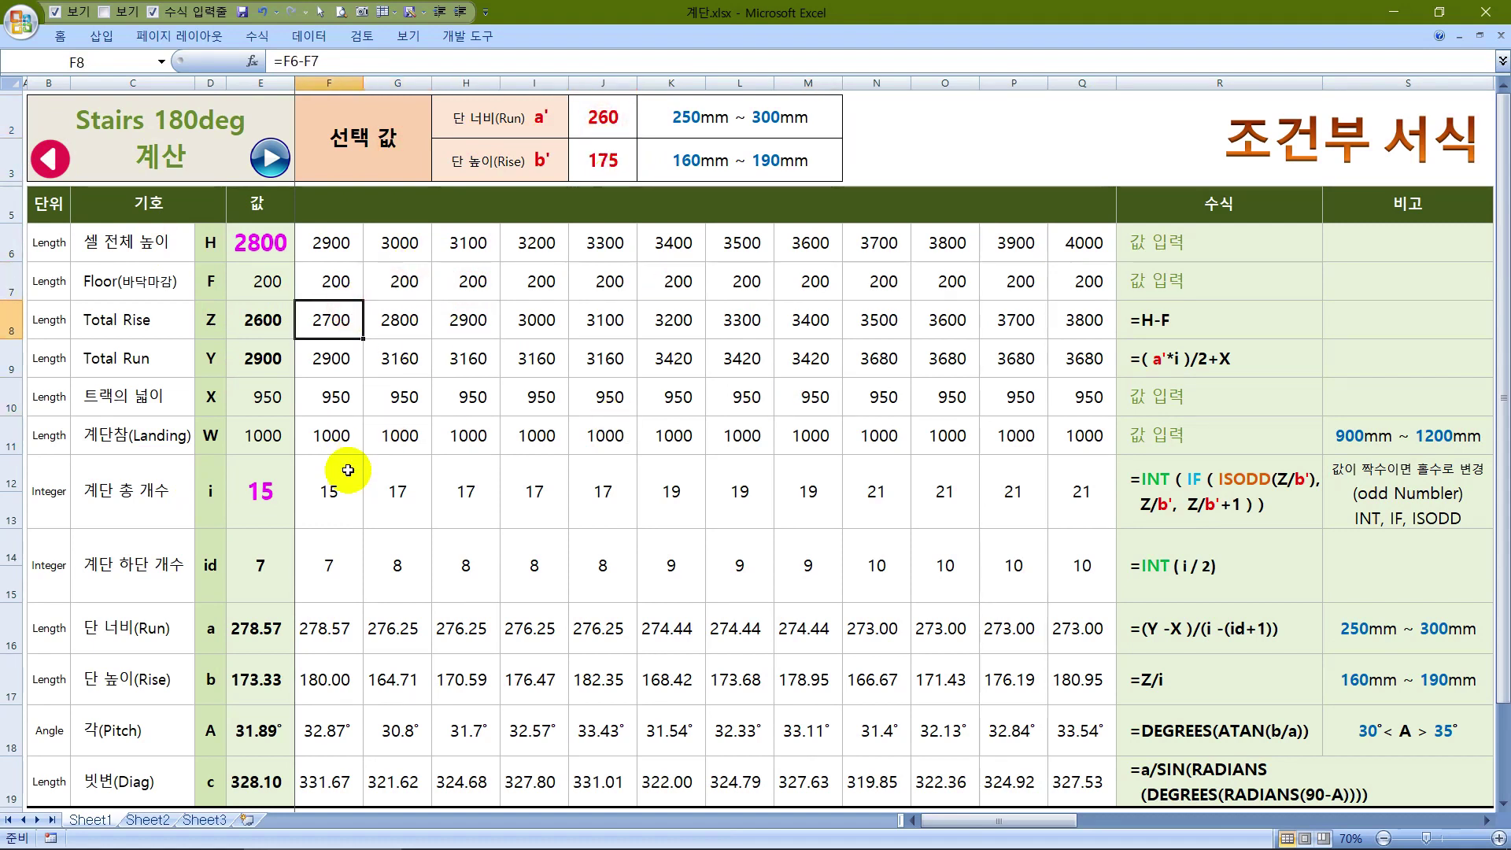
{"action": "left_click", "coordinate": [335, 484]}
{"action": "left_click", "coordinate": [672, 483]}
{"action": "left_click", "coordinate": [1342, 163]}
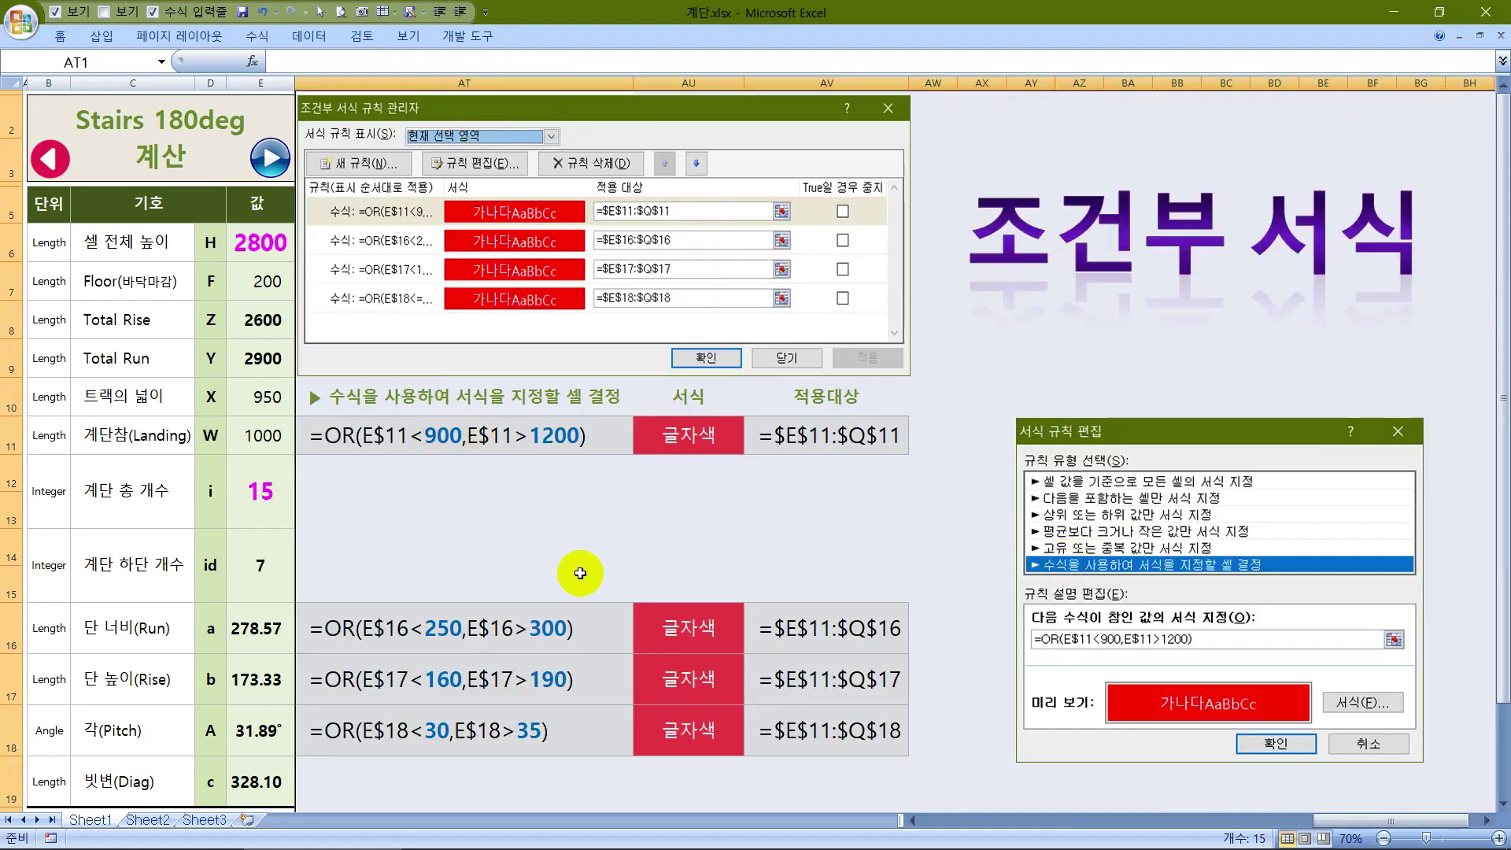
Enter 800 in landing width E11 to trigger the red warning, then restore 1000
{"action": "left_click", "coordinate": [283, 439]}
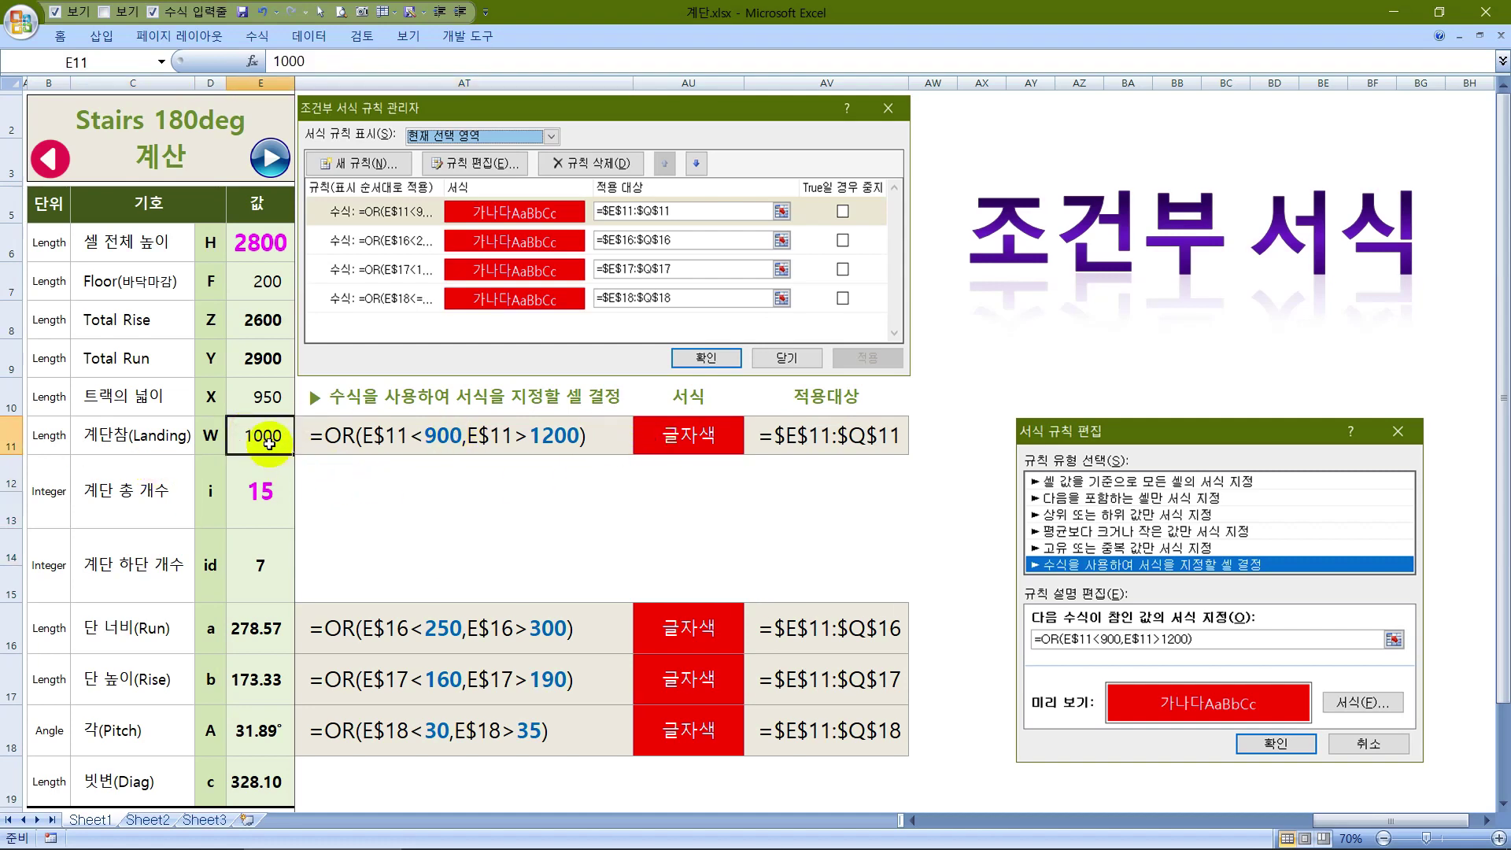
{"action": "type", "text": "800"}
{"action": "key", "text": "Return"}
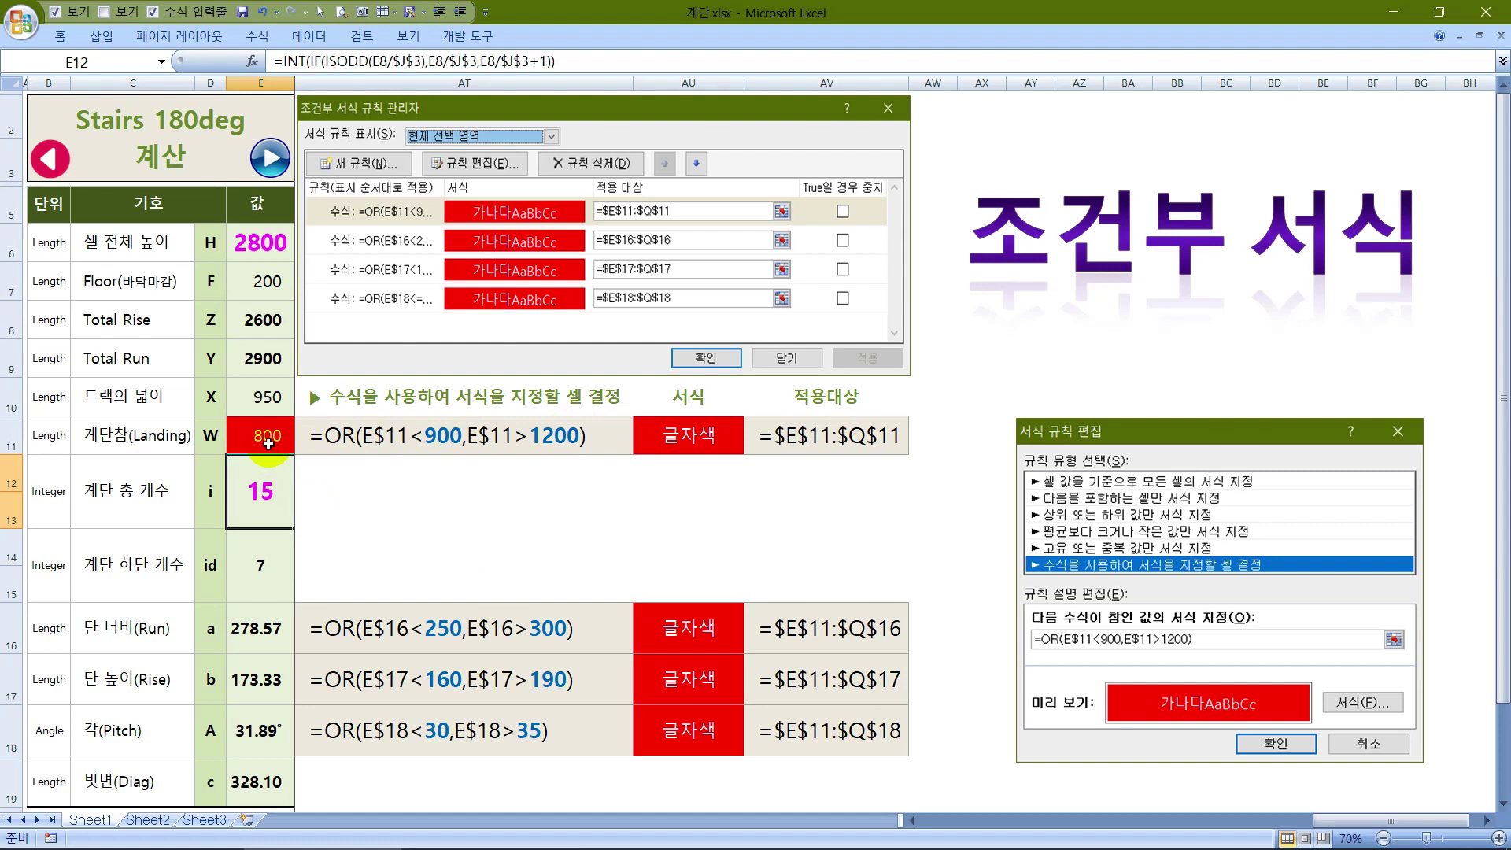
{"action": "left_click", "coordinate": [270, 429]}
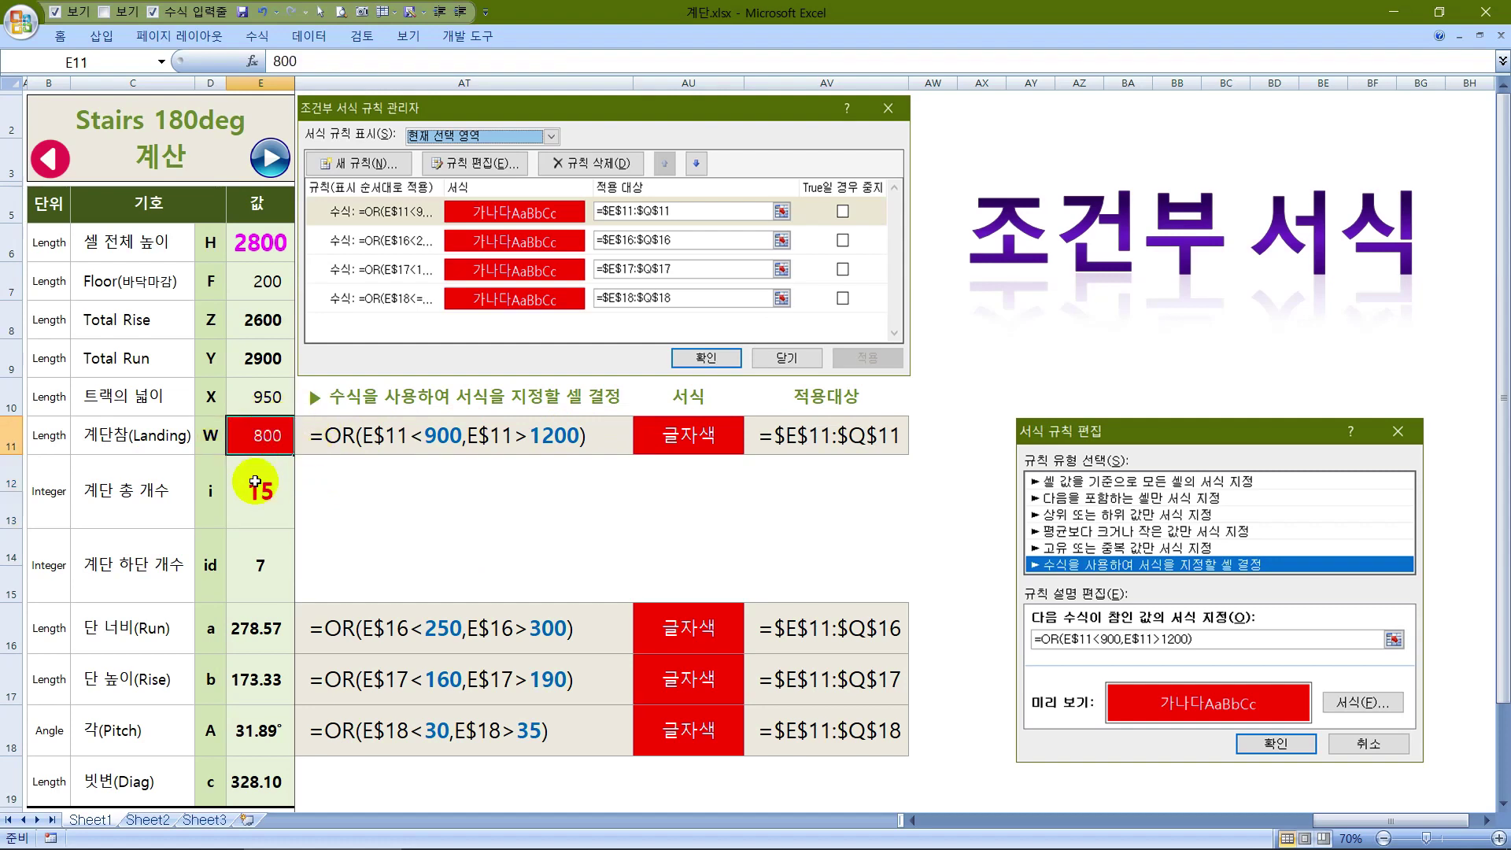
{"action": "type", "text": "1000"}
{"action": "key", "text": "Return"}
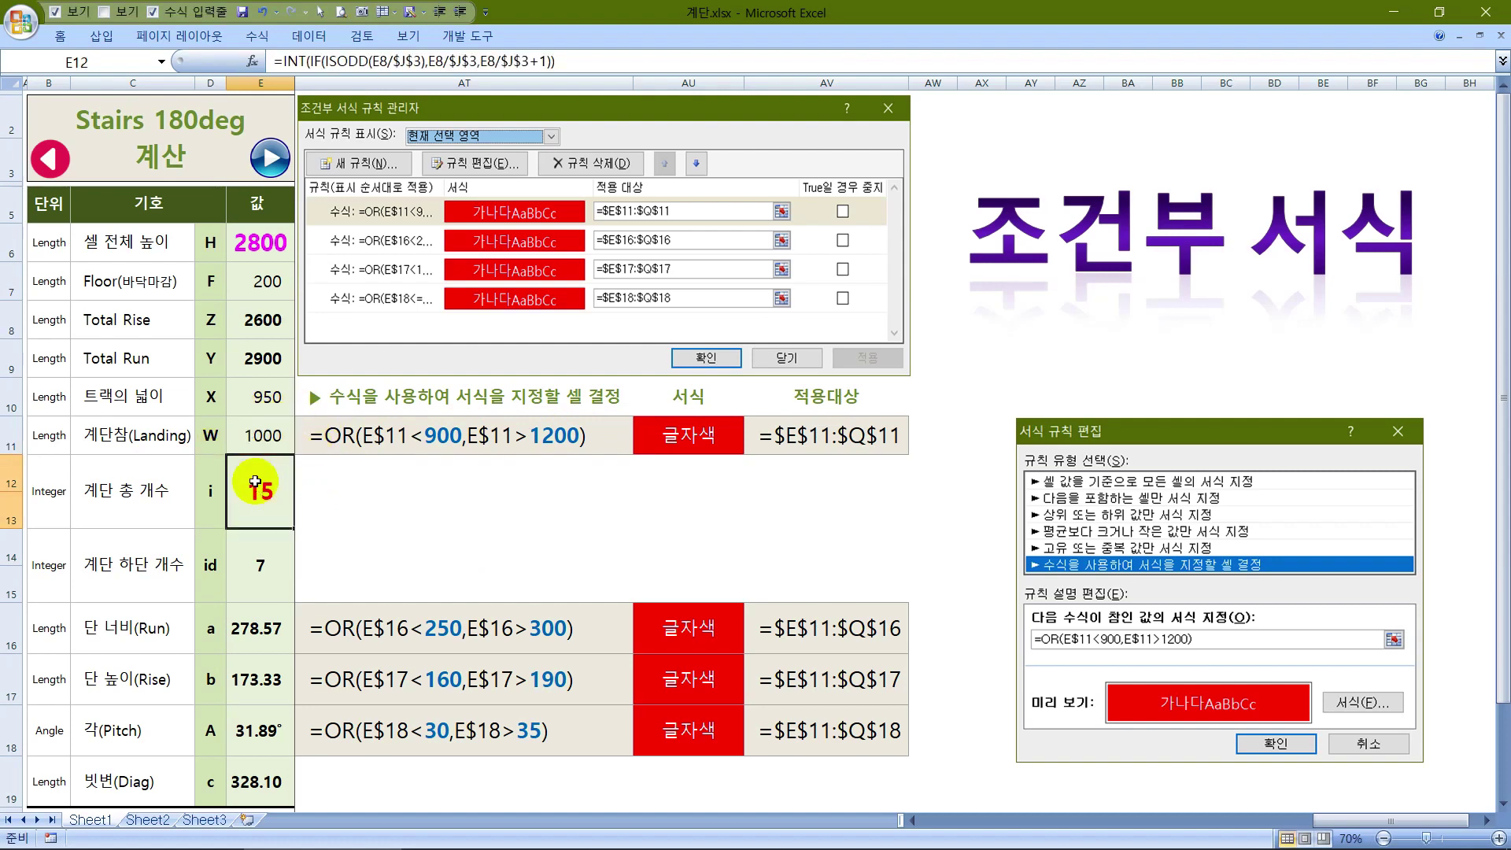
Test 1300 in E11, restore 1000, and open the Home Conditional Formatting menu
{"action": "left_click", "coordinate": [264, 435]}
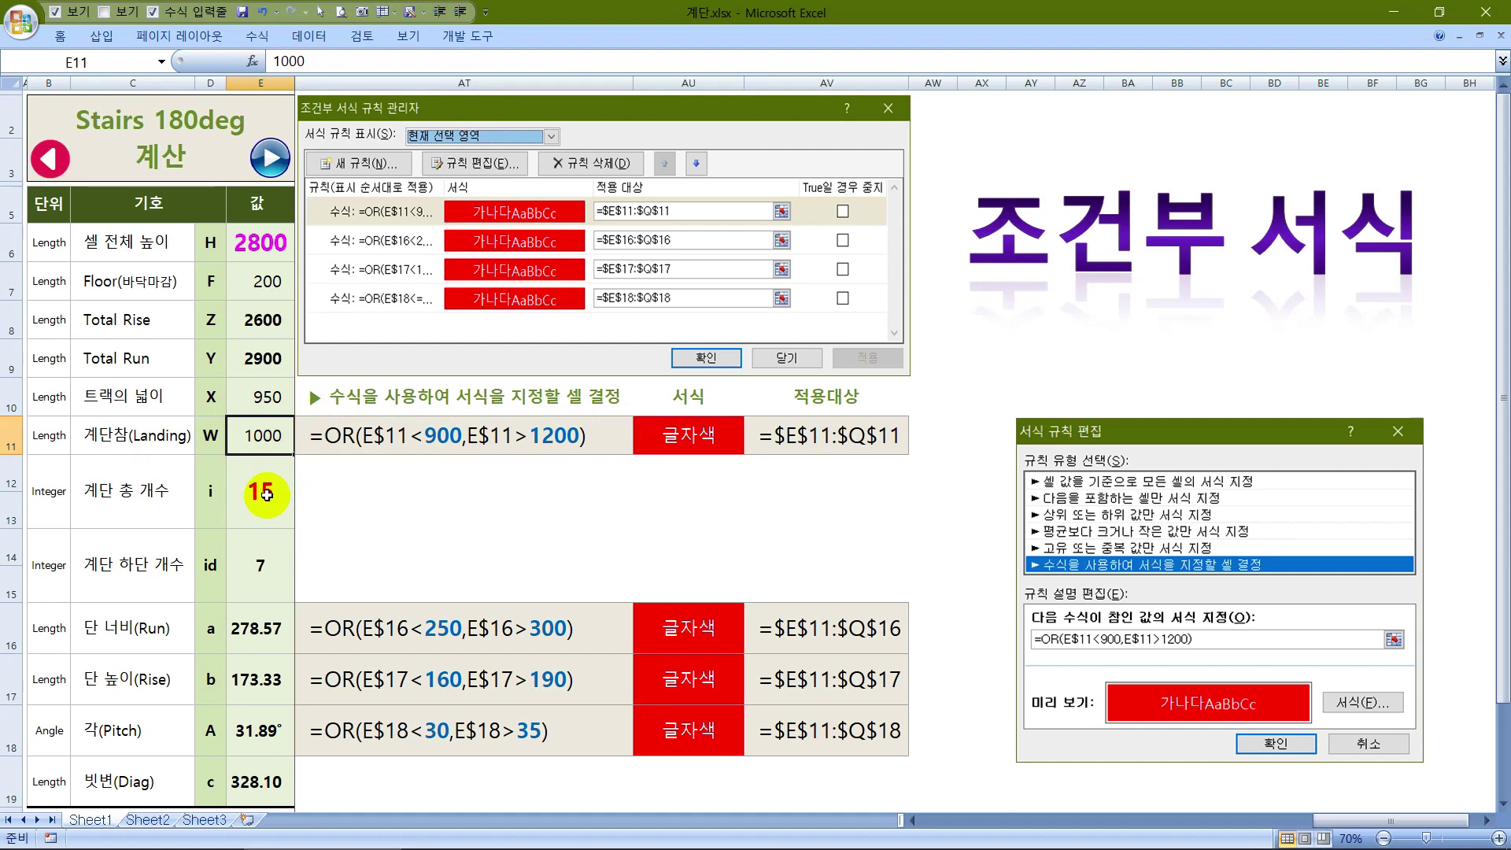
{"action": "type", "text": "1"}
{"action": "left_click", "coordinate": [268, 501]}
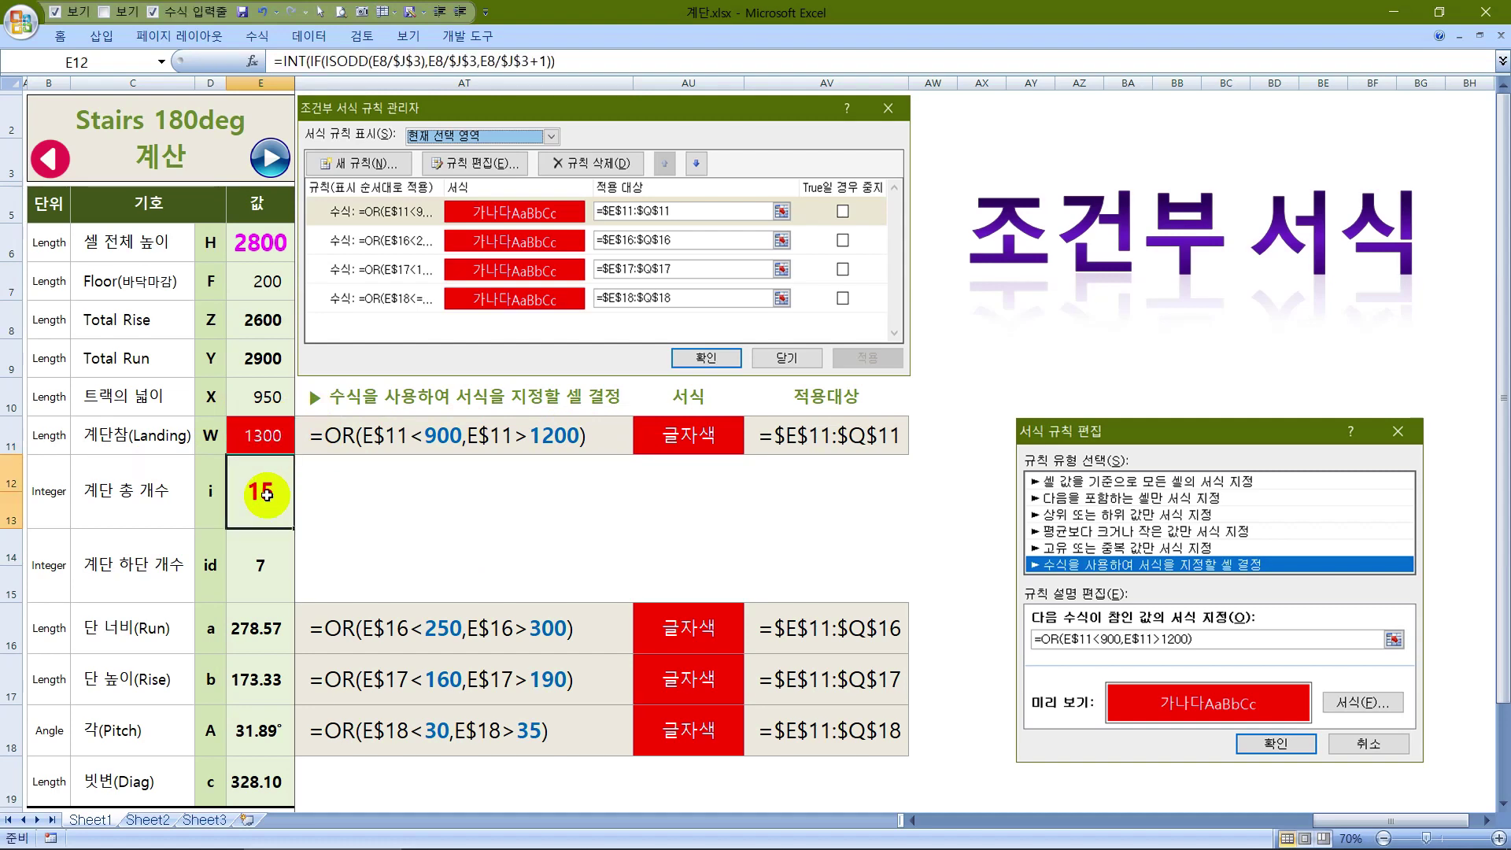
{"action": "left_click", "coordinate": [263, 434]}
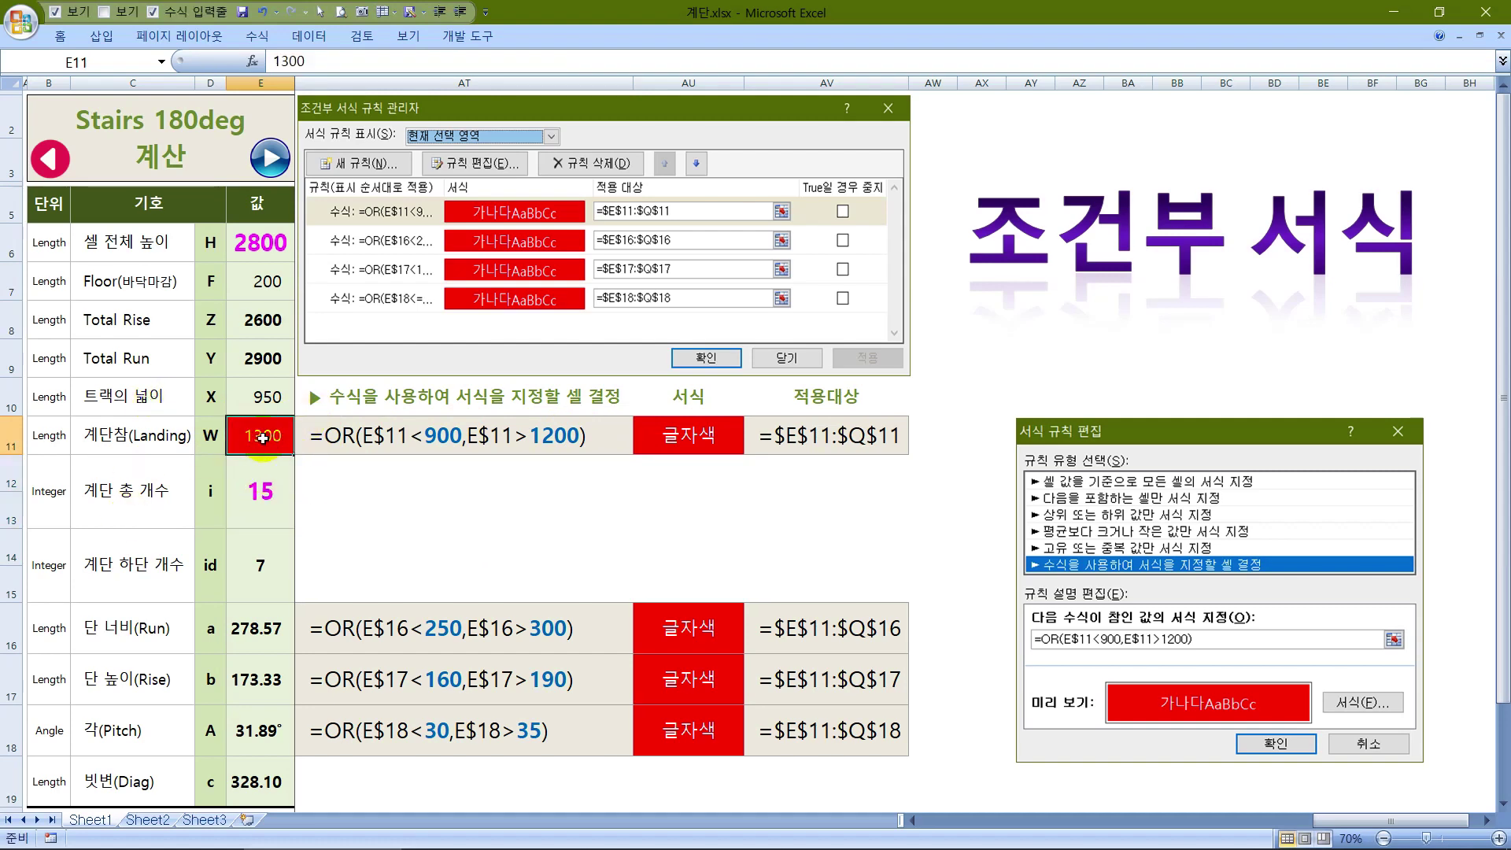
{"action": "type", "text": "10"}
{"action": "key", "text": "Return"}
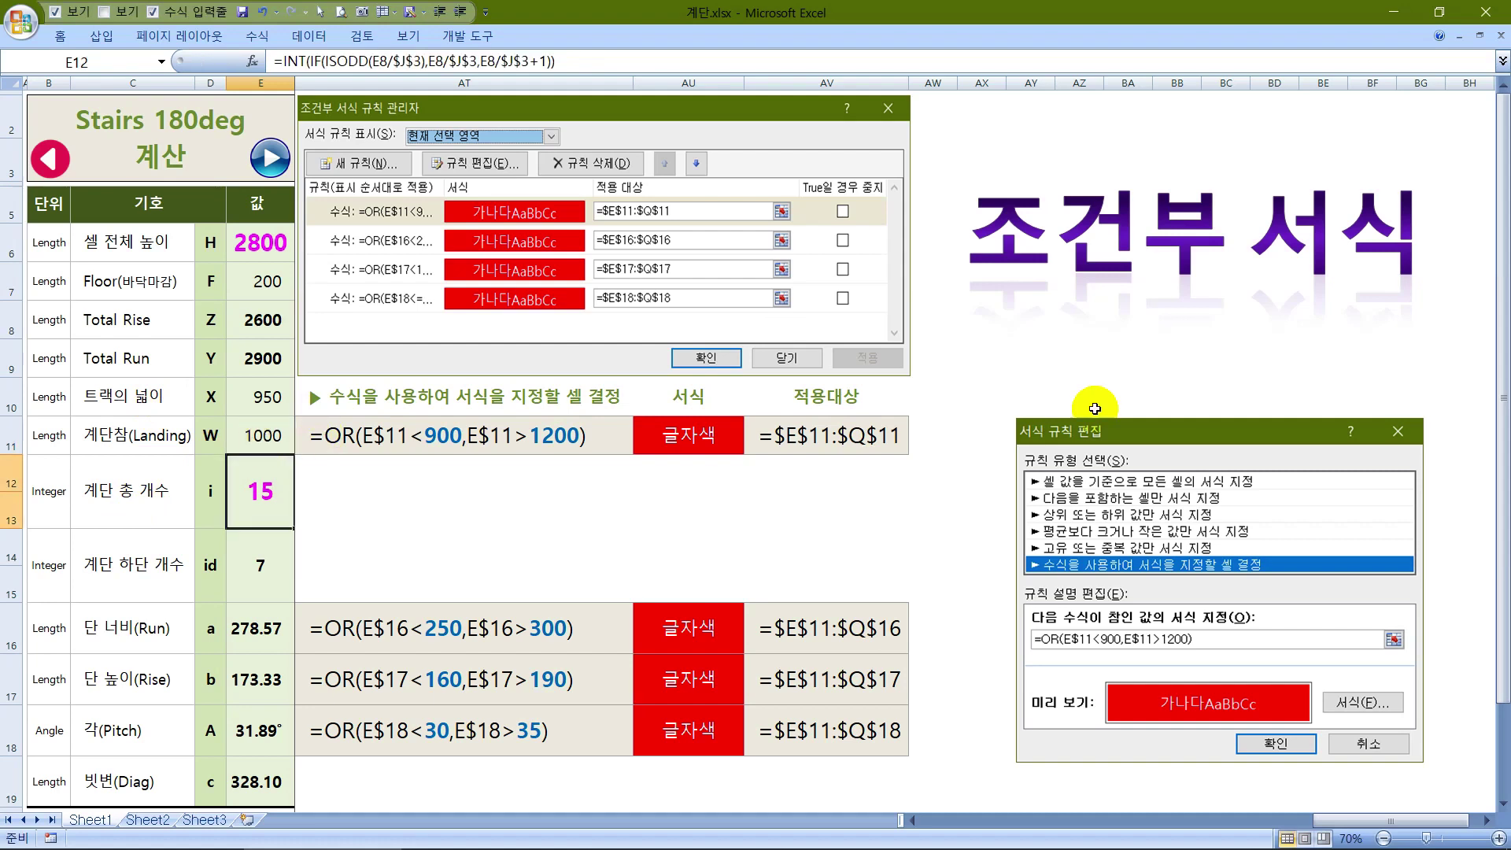
{"action": "left_click", "coordinate": [280, 437]}
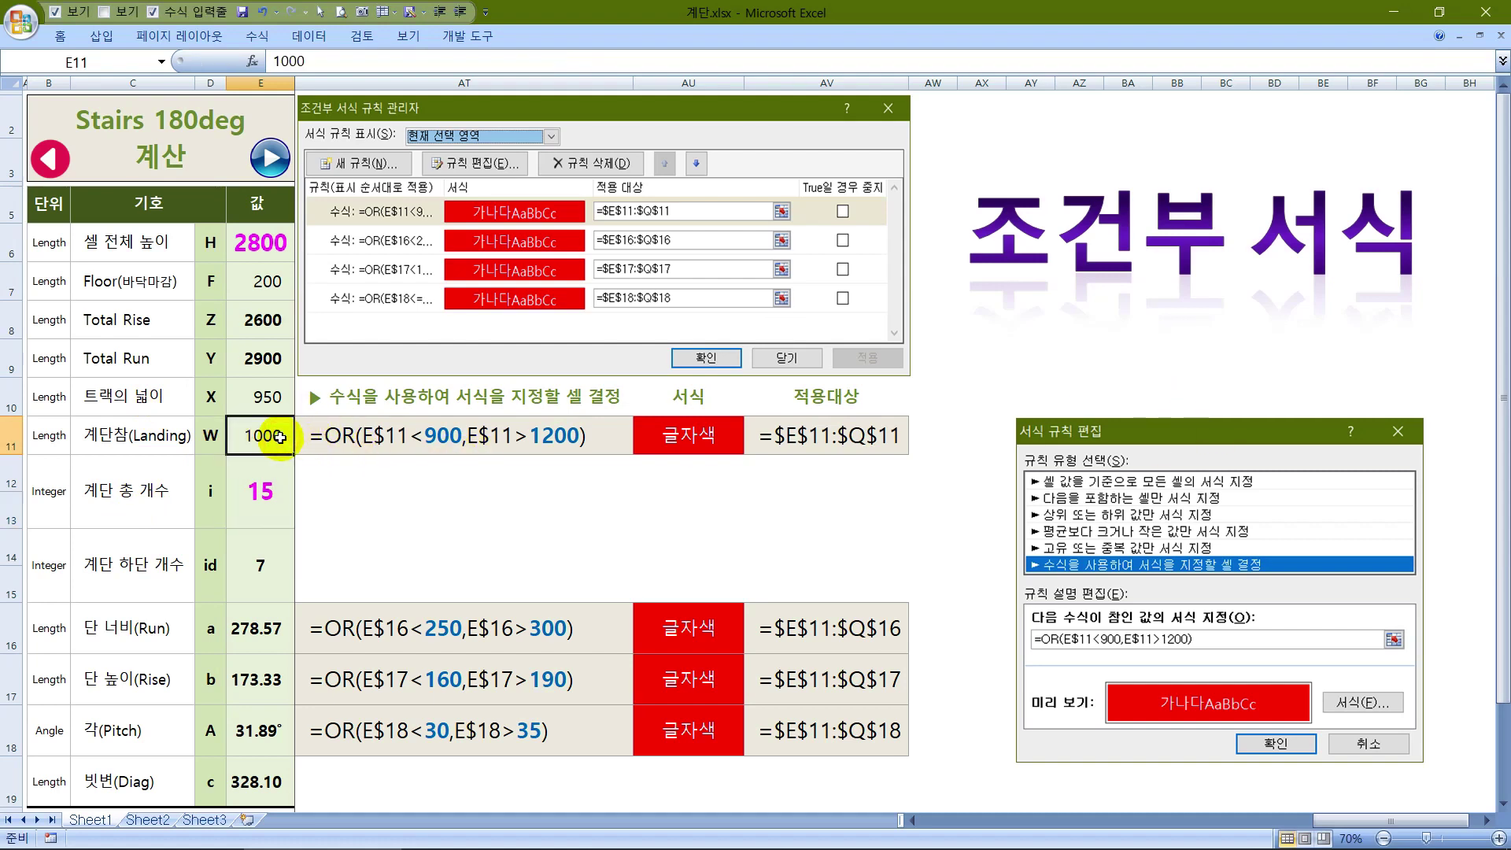
{"action": "left_click", "coordinate": [118, 358]}
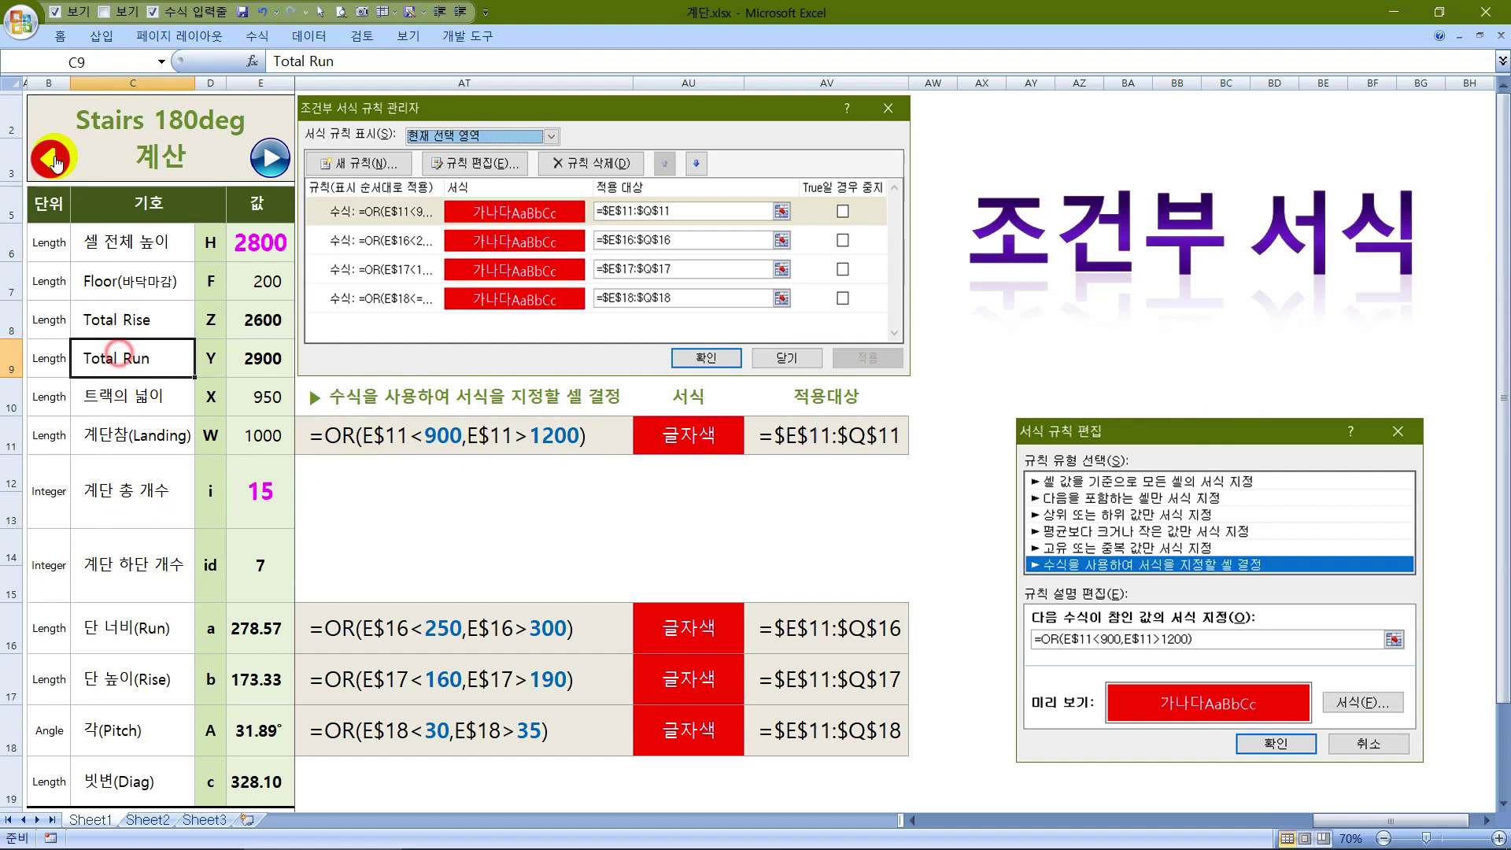
{"action": "left_click", "coordinate": [60, 36]}
{"action": "left_click", "coordinate": [761, 110]}
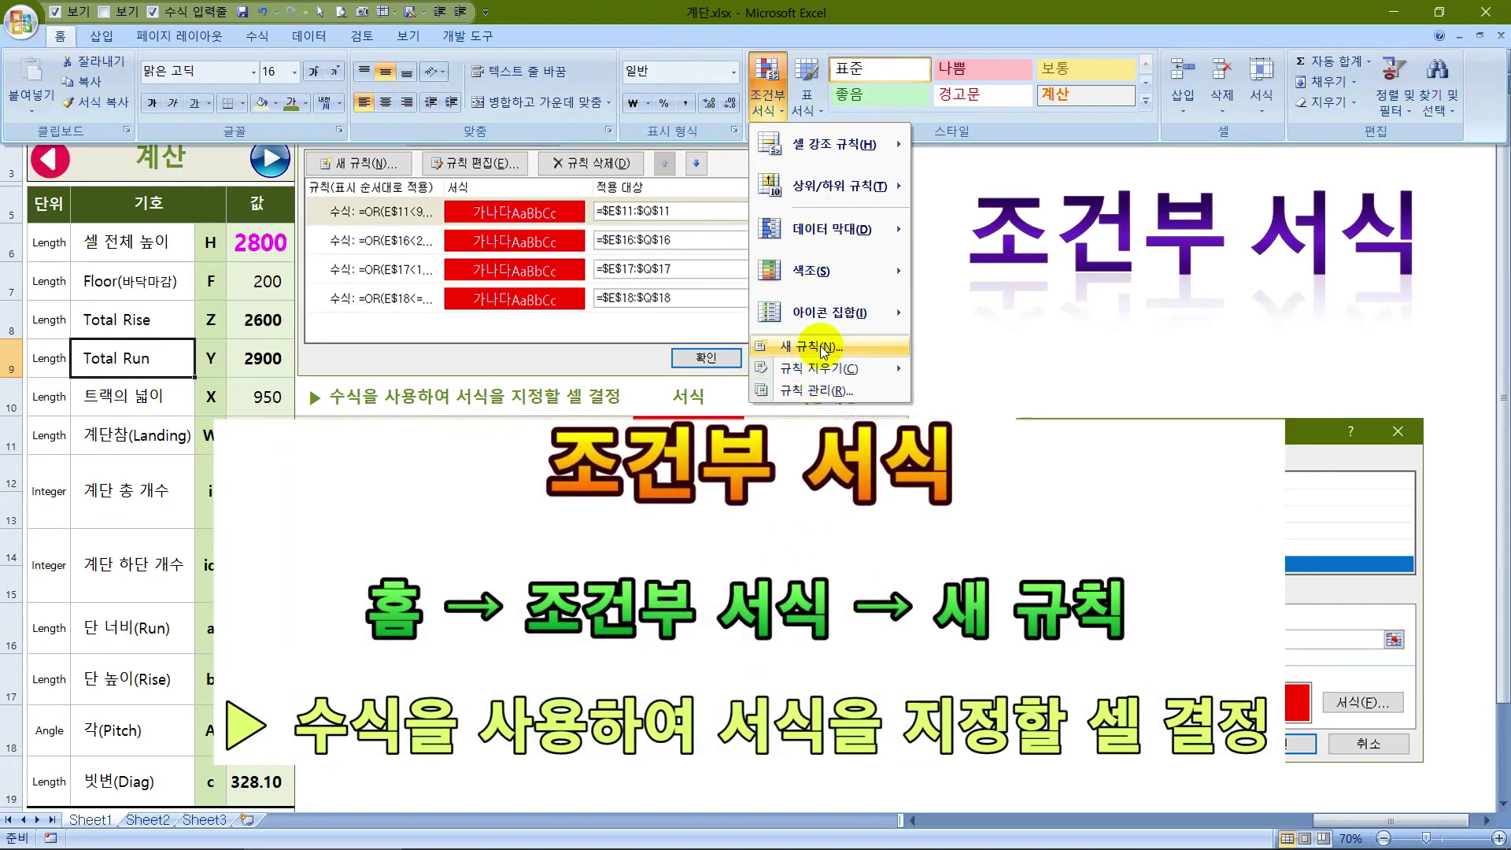
Create a new formula rule =OR(E$11<900,E$11>1200) for the landing width
{"action": "left_click", "coordinate": [822, 391]}
{"action": "type", "text": "=OR("}
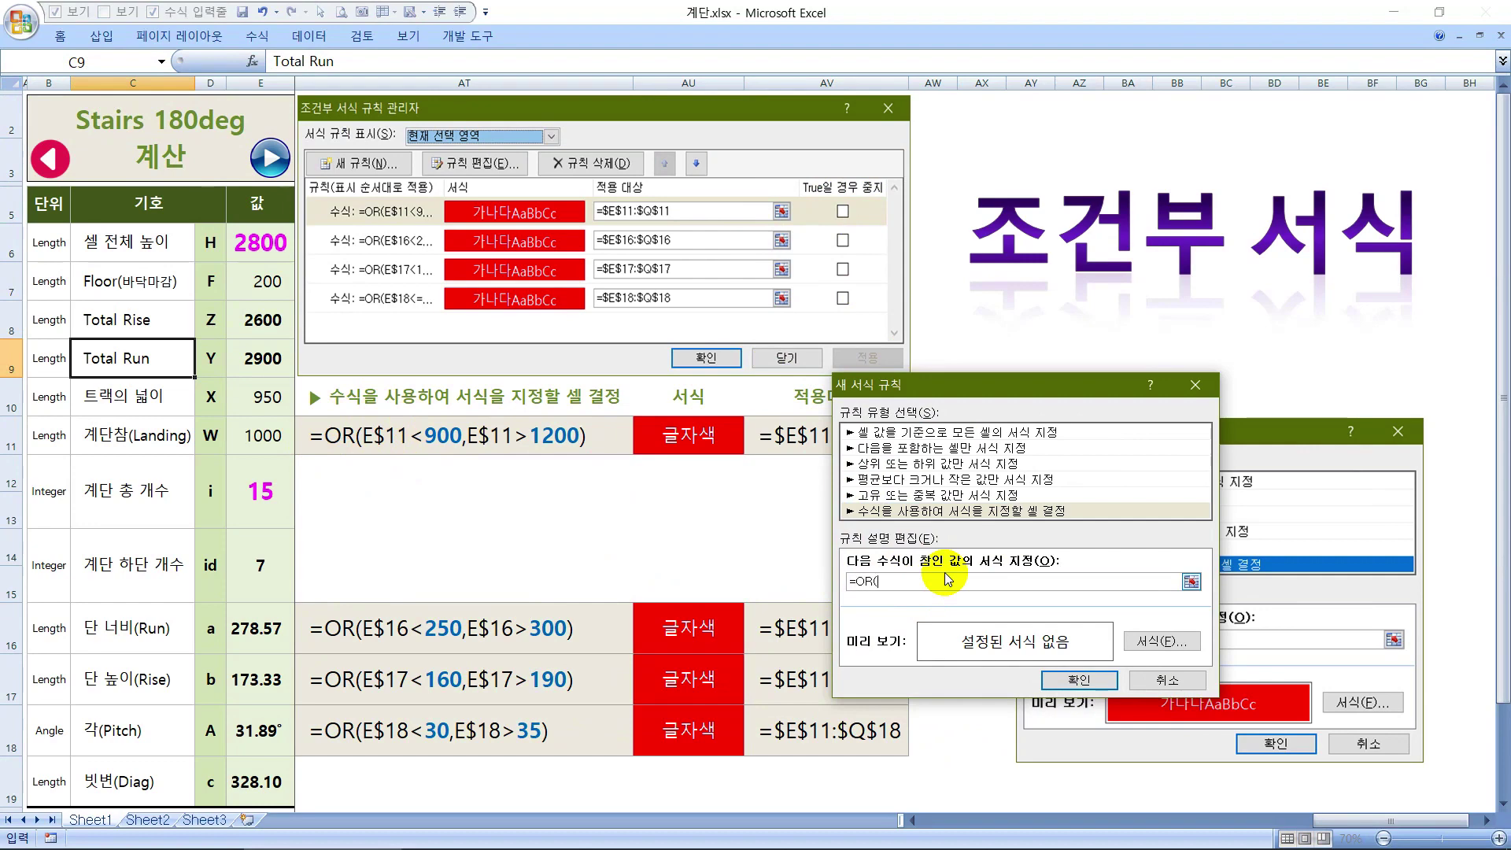
{"action": "left_click", "coordinate": [267, 436]}
{"action": "type", "text": "E$11<900"}
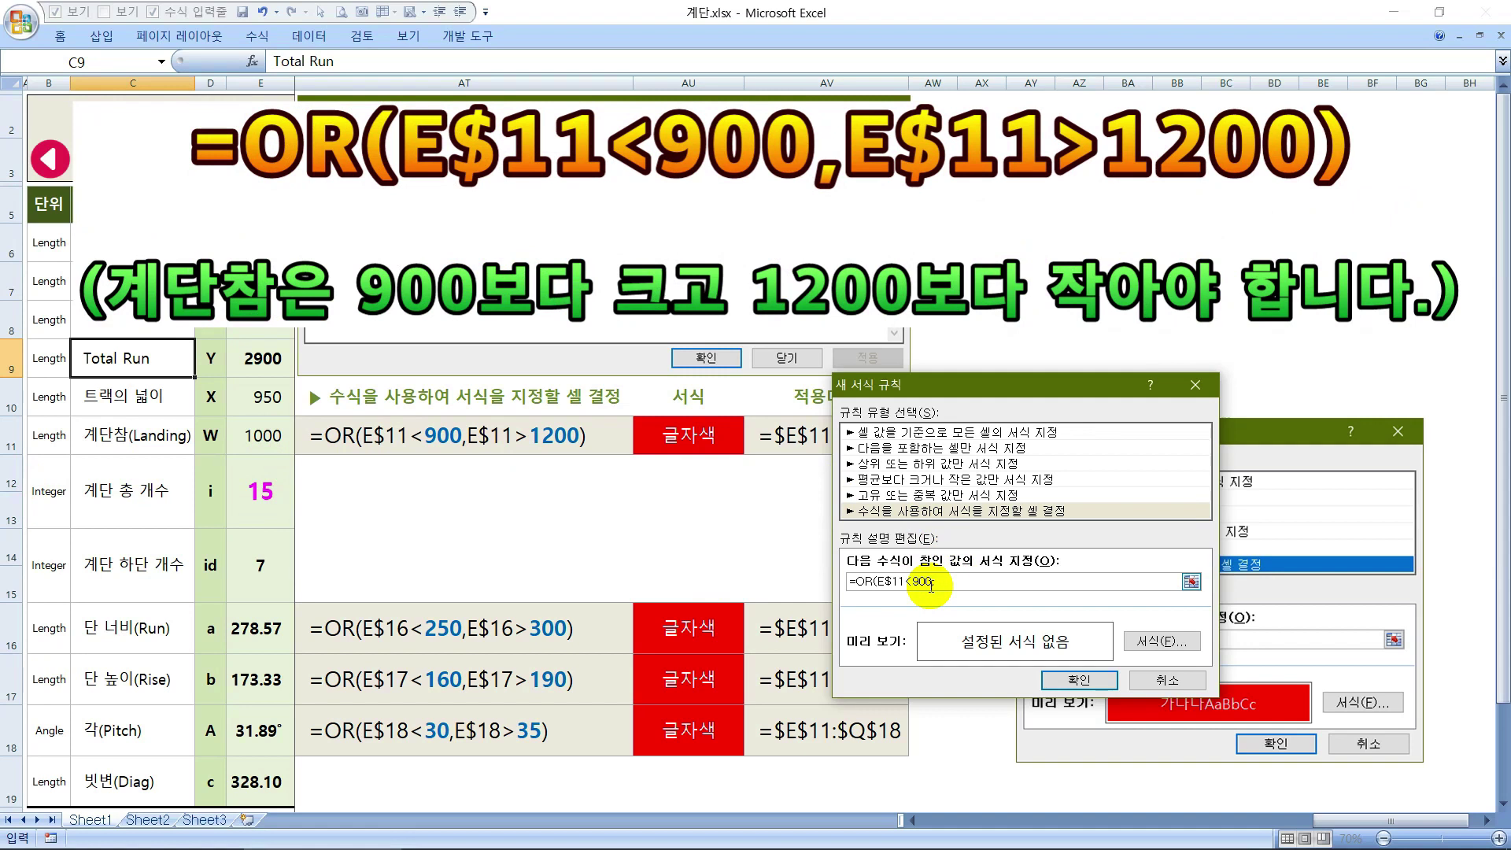
{"action": "type", "text": ","}
{"action": "left_click", "coordinate": [268, 435]}
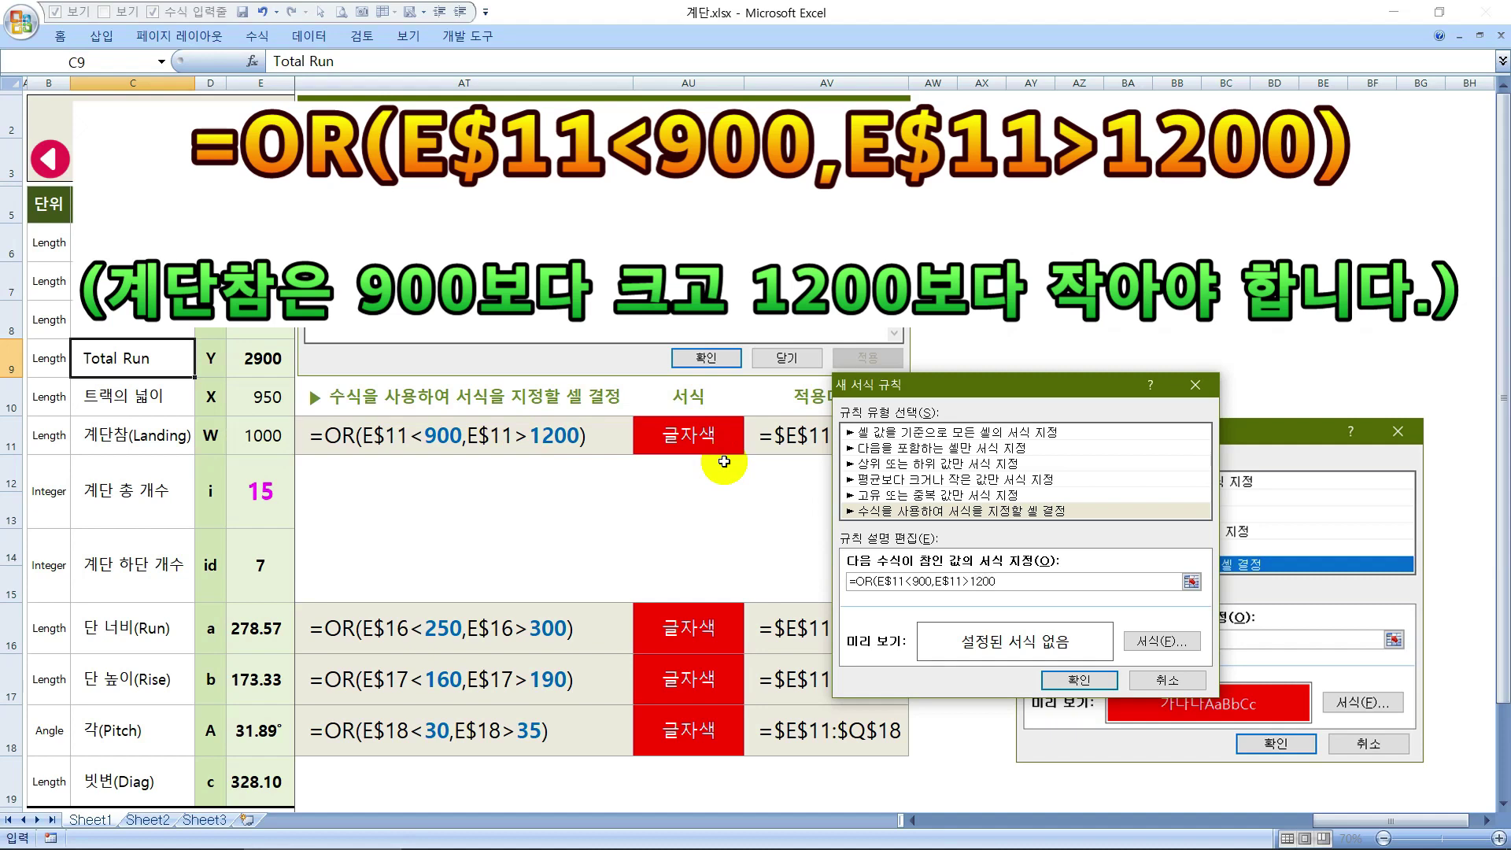
Format the rule with a red fill and pale yellow text, and save it
{"action": "left_click", "coordinate": [1159, 641]}
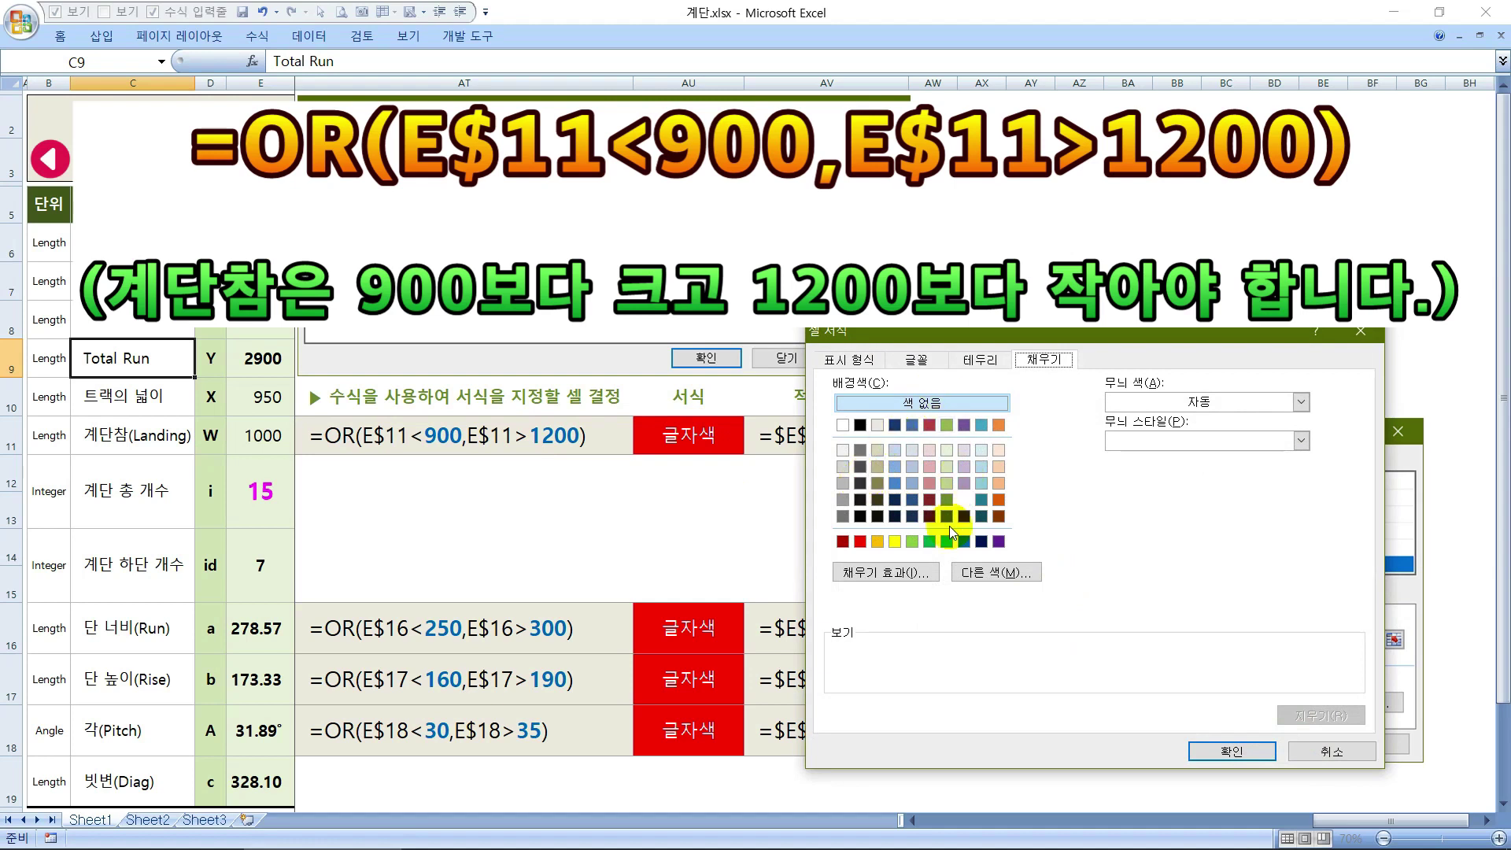
{"action": "left_click", "coordinate": [861, 541]}
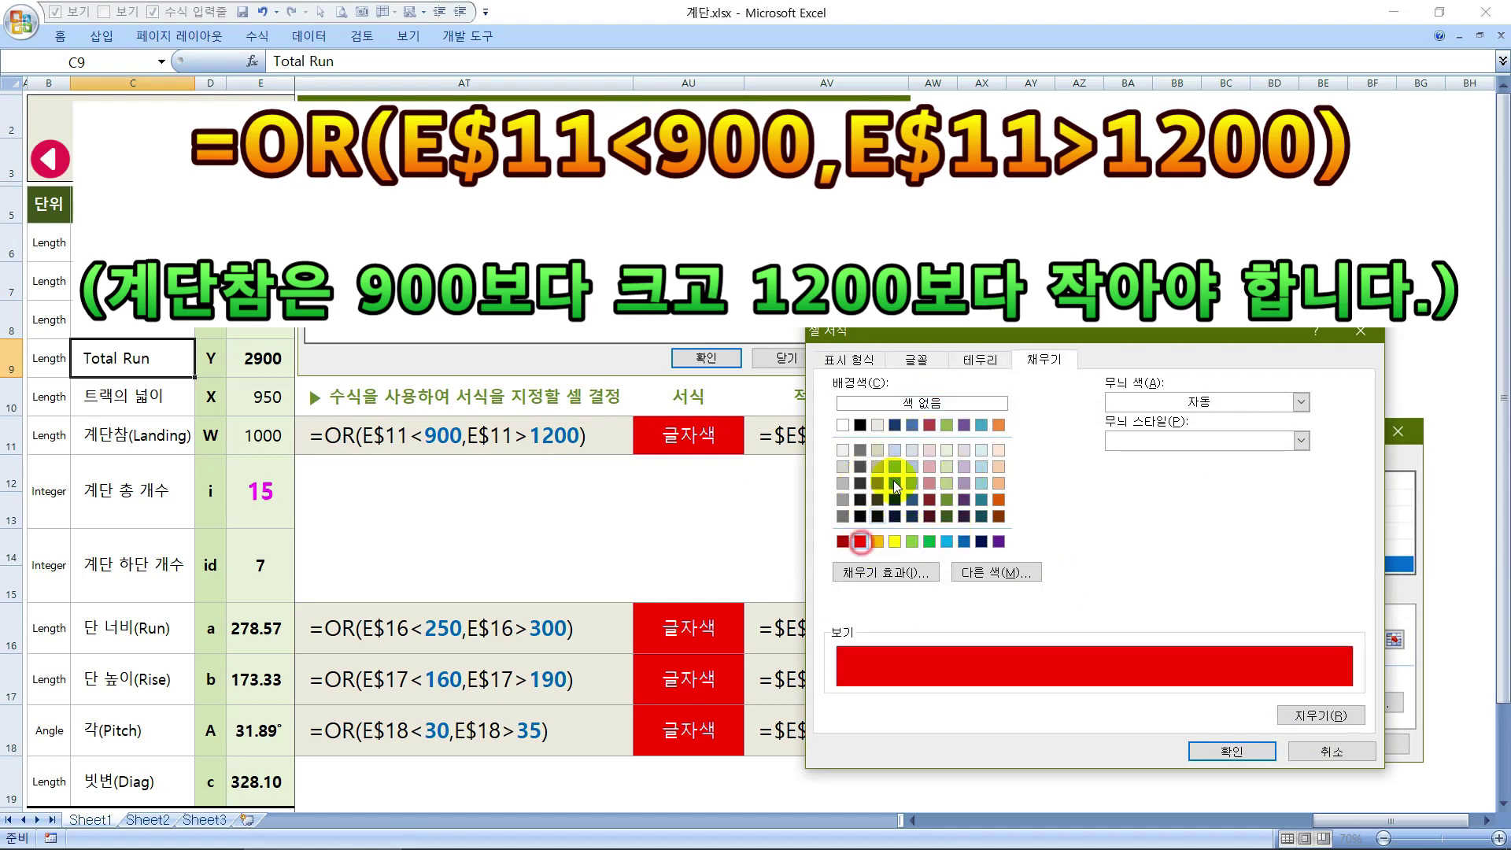
{"action": "left_click", "coordinate": [916, 360]}
{"action": "left_click", "coordinate": [1128, 513]}
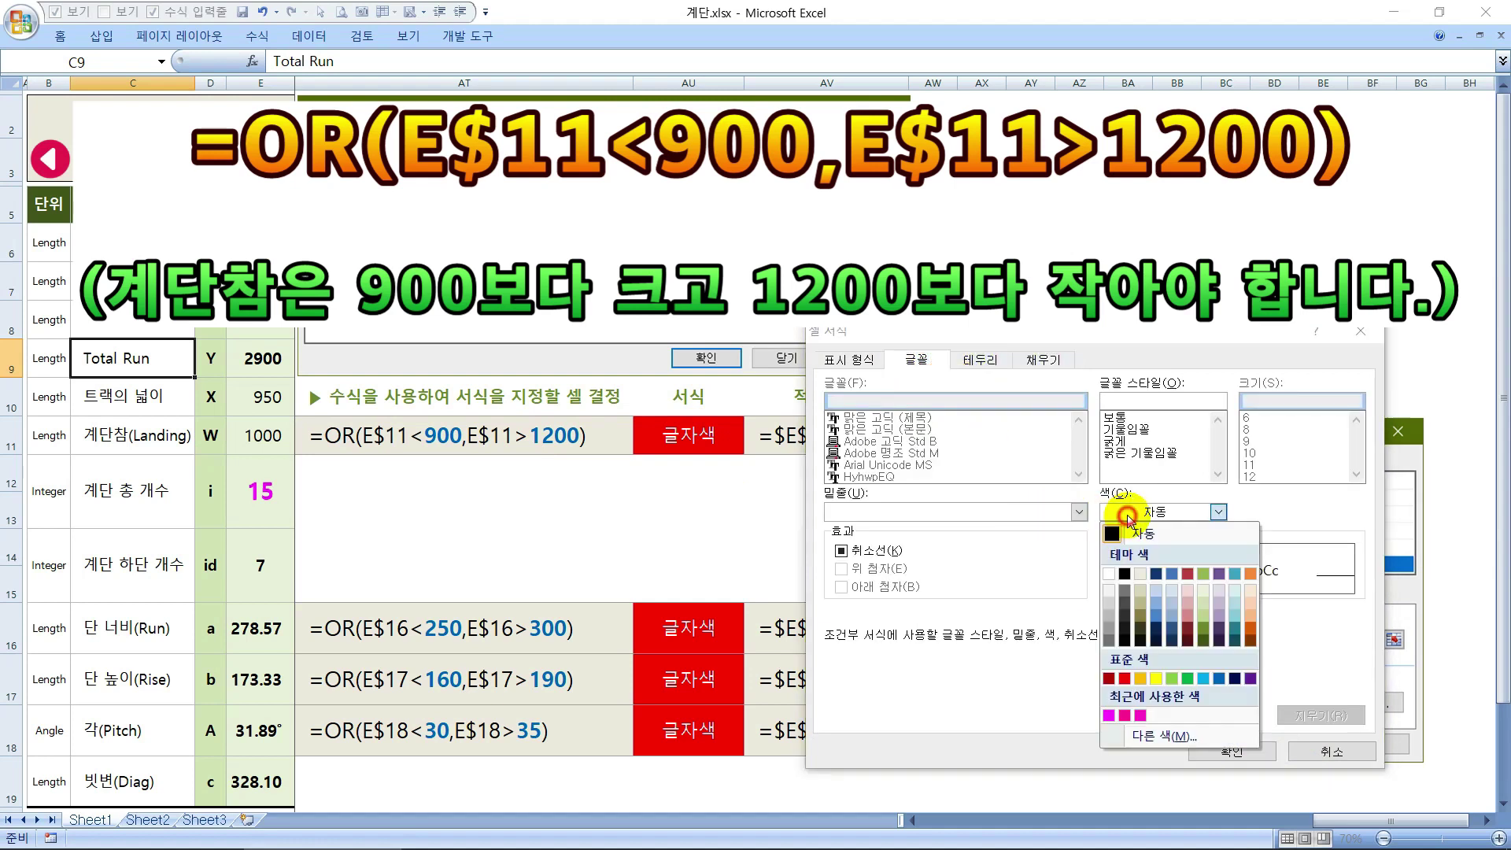
{"action": "left_click", "coordinate": [1110, 575]}
{"action": "left_click", "coordinate": [1239, 760]}
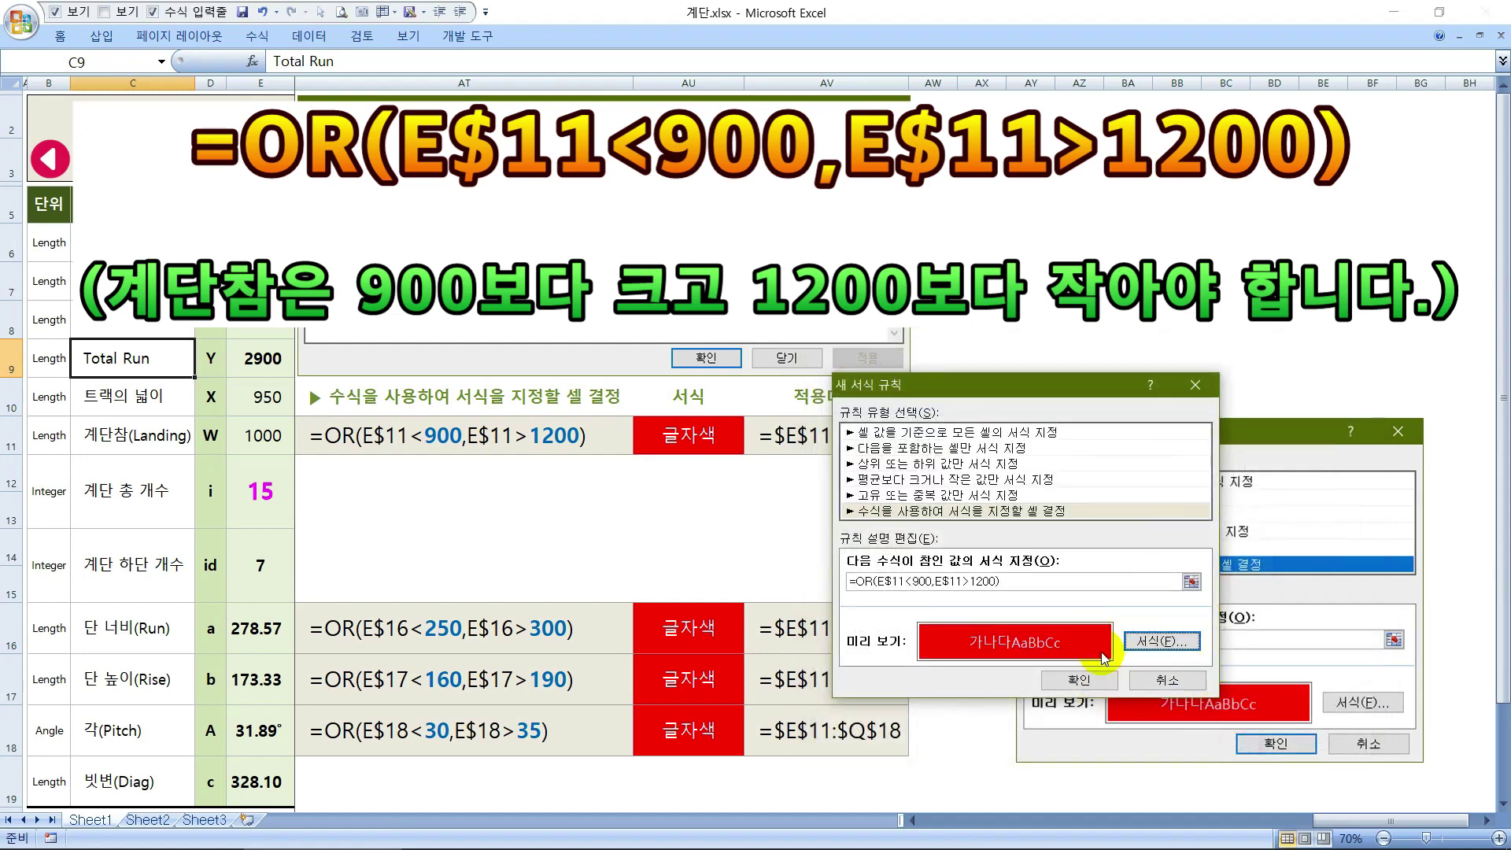
{"action": "left_click", "coordinate": [1087, 680]}
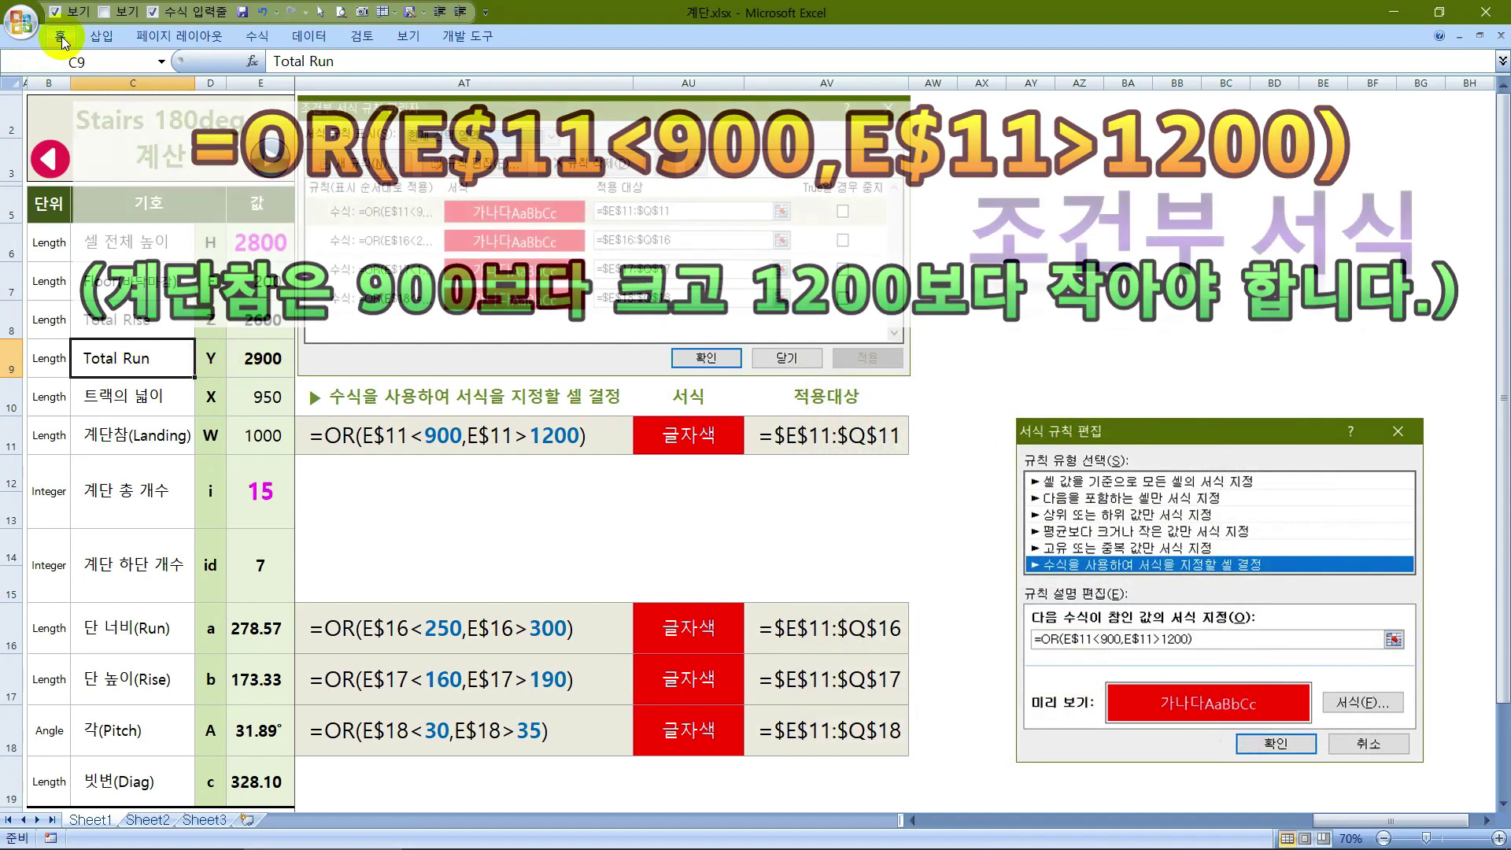
In Manage Rules, change the new rule's applies-to range from =$C$9 to row 11 starting at E11
{"action": "left_click", "coordinate": [61, 36]}
{"action": "left_click", "coordinate": [758, 124]}
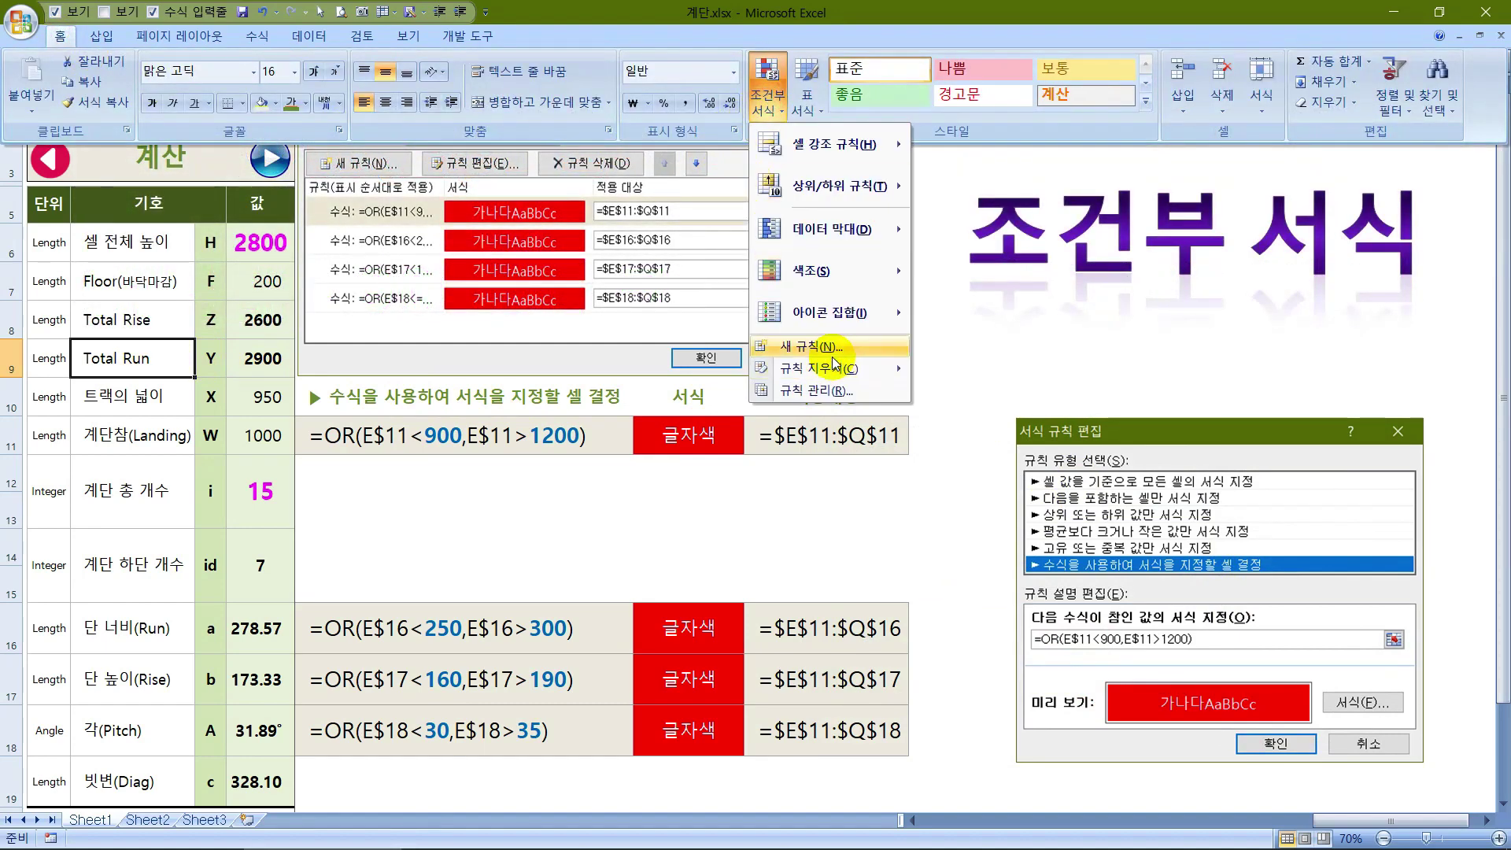
{"action": "left_click", "coordinate": [826, 390]}
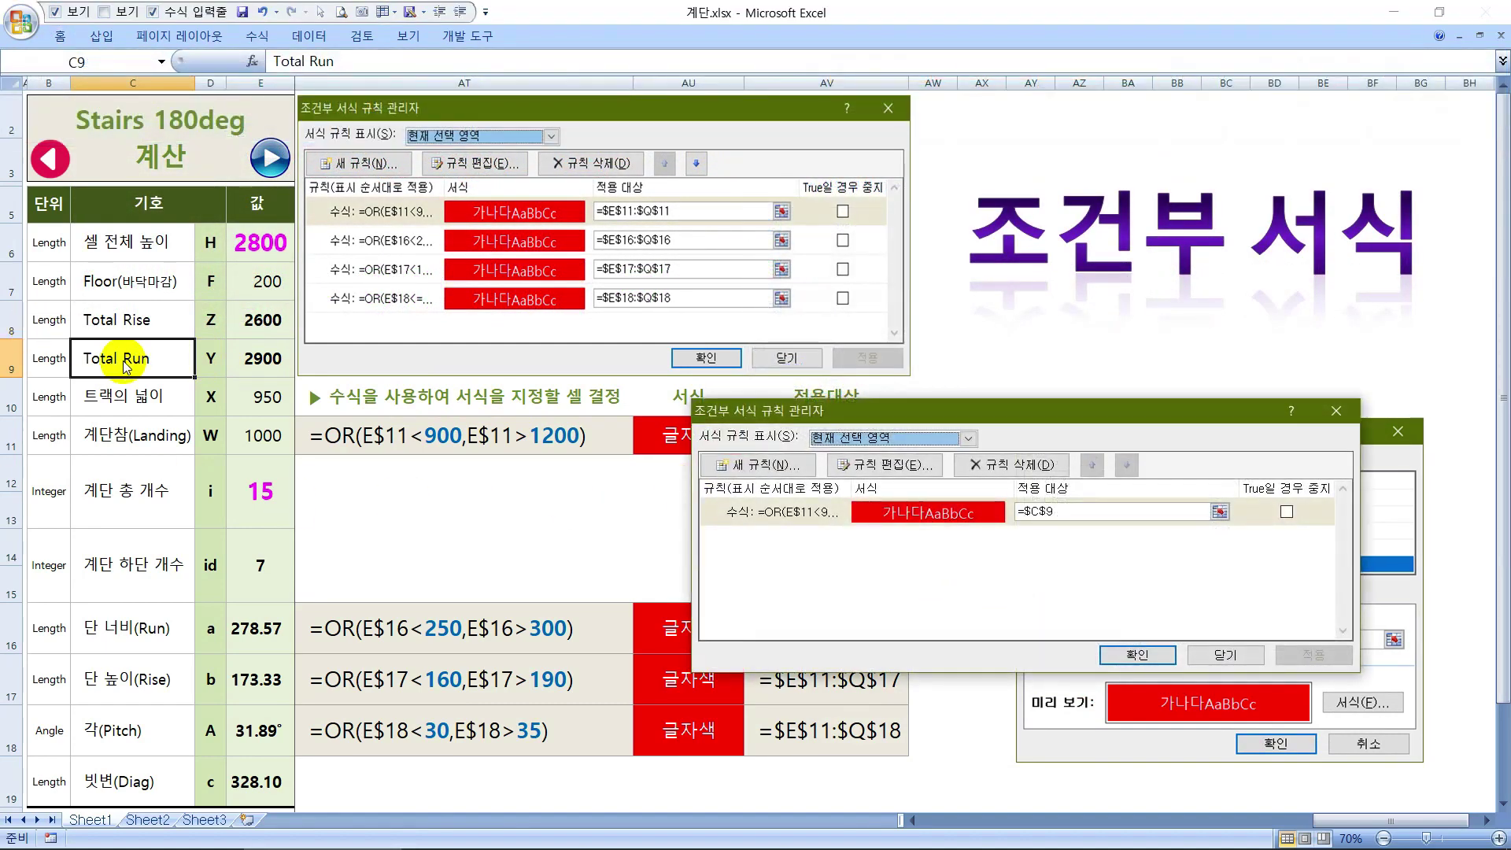
{"action": "left_click", "coordinate": [1033, 512]}
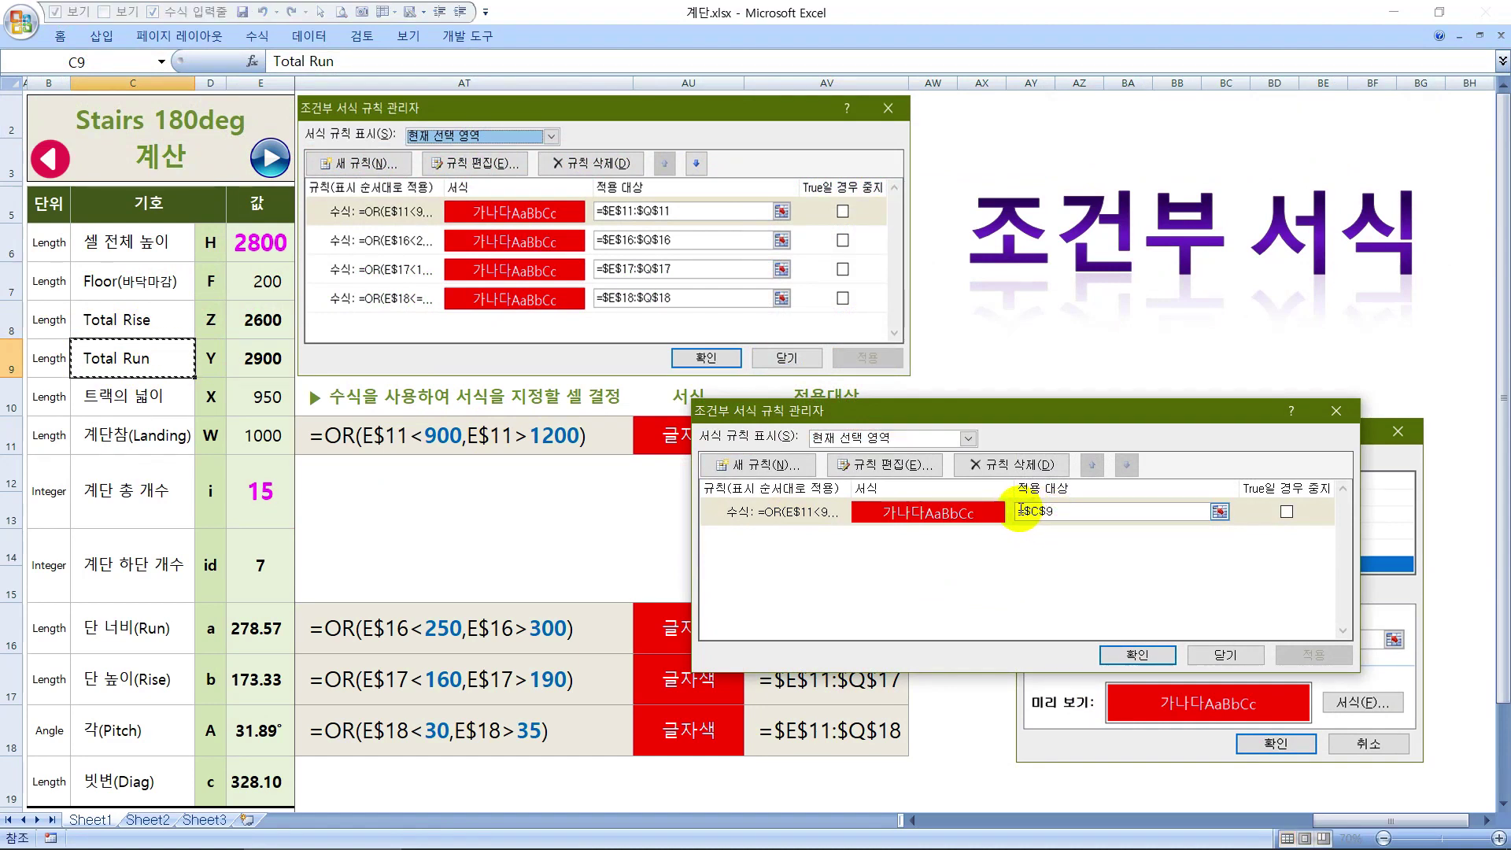
{"action": "left_click_drag", "start_coordinate": [1019, 511], "coordinate": [1092, 509]}
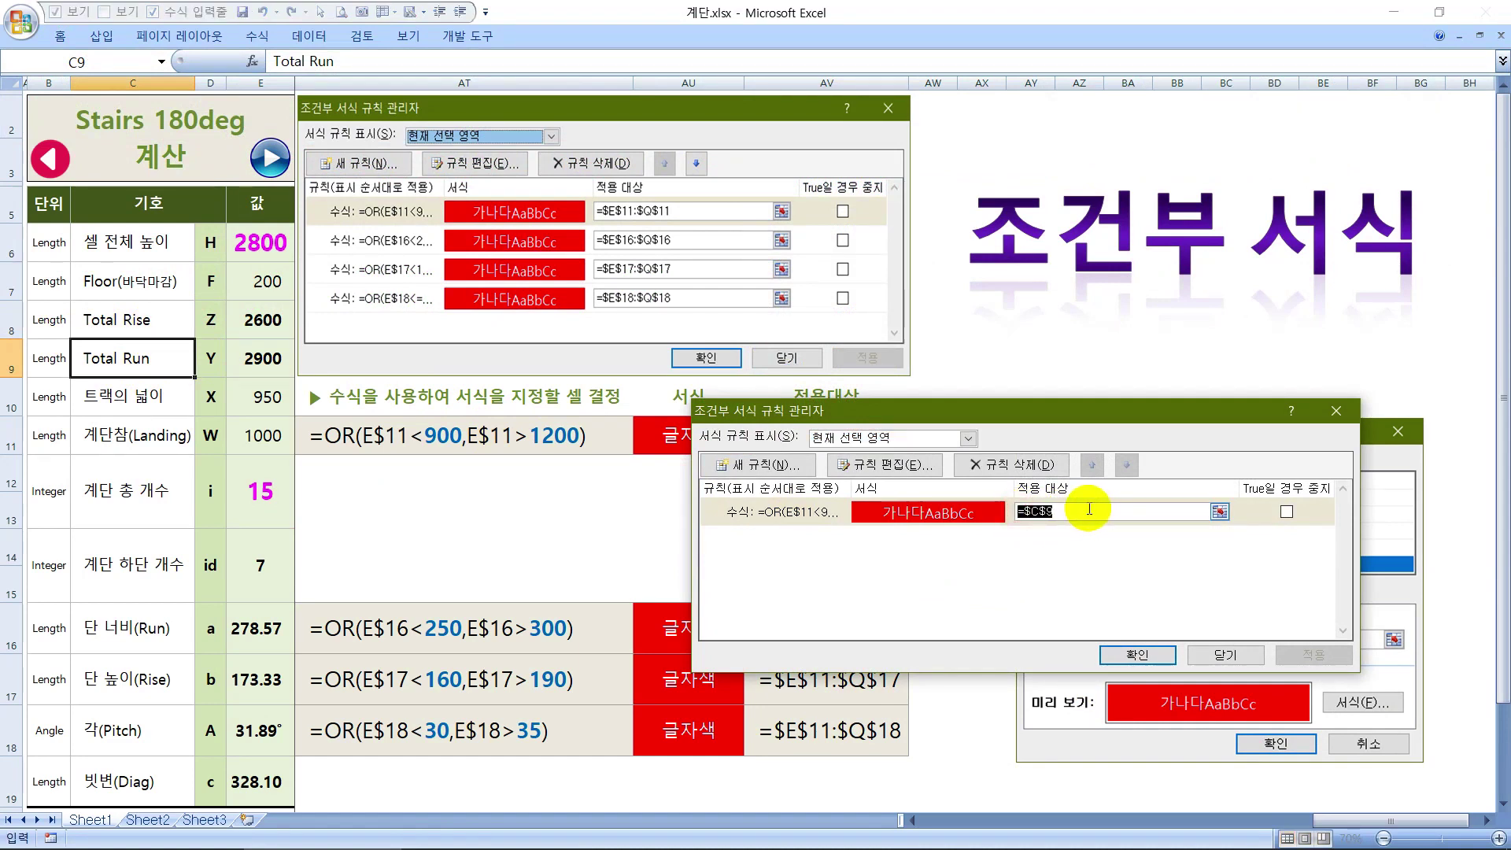
{"action": "left_click_drag", "start_coordinate": [262, 435], "coordinate": [1082, 452]}
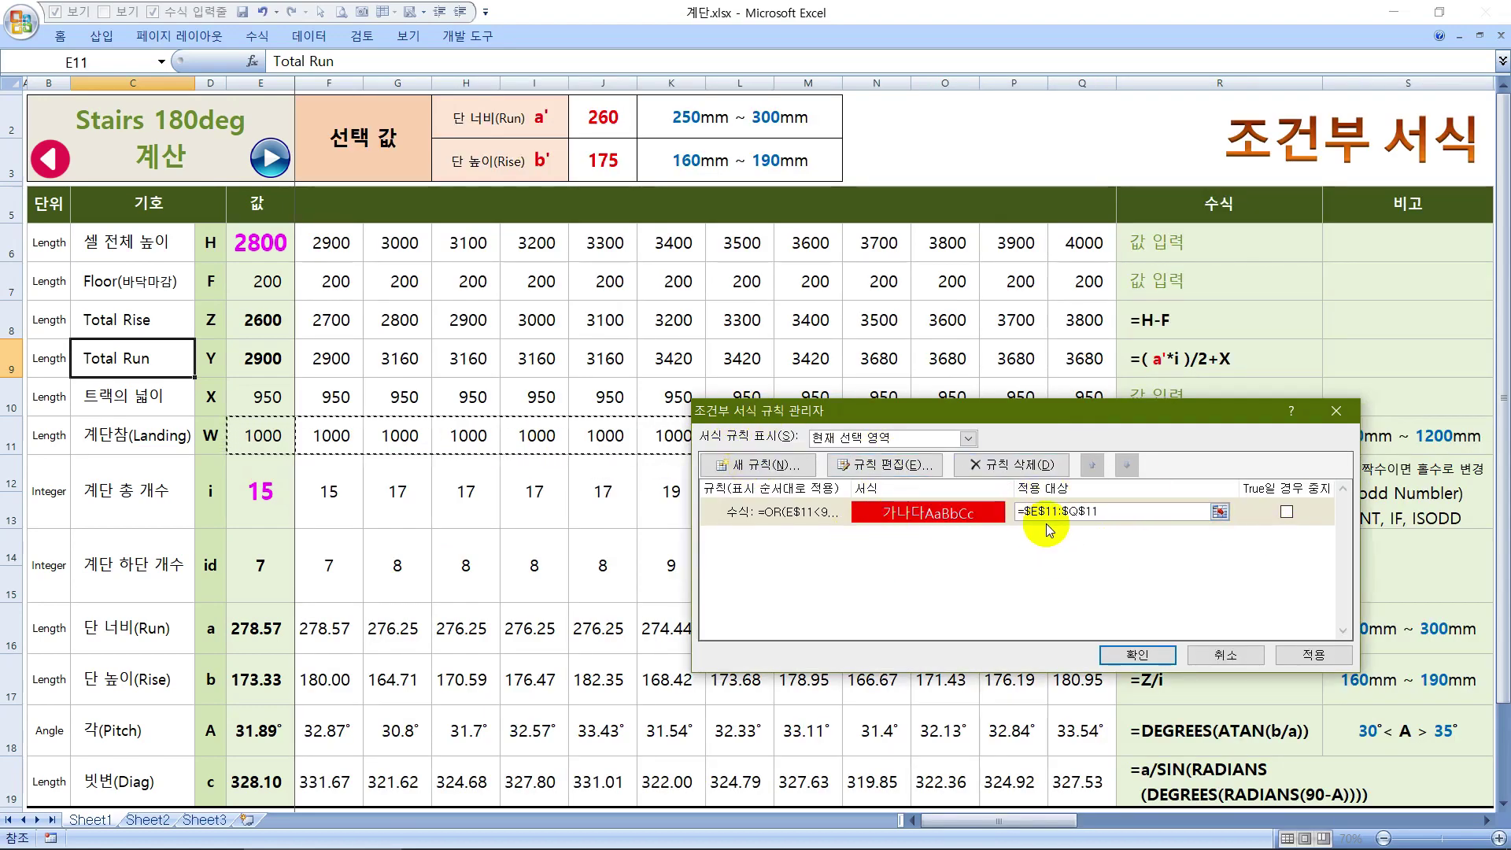
Reopen the Rules Manager and delete the stray conditional formatting rule
{"action": "left_click", "coordinate": [1229, 660]}
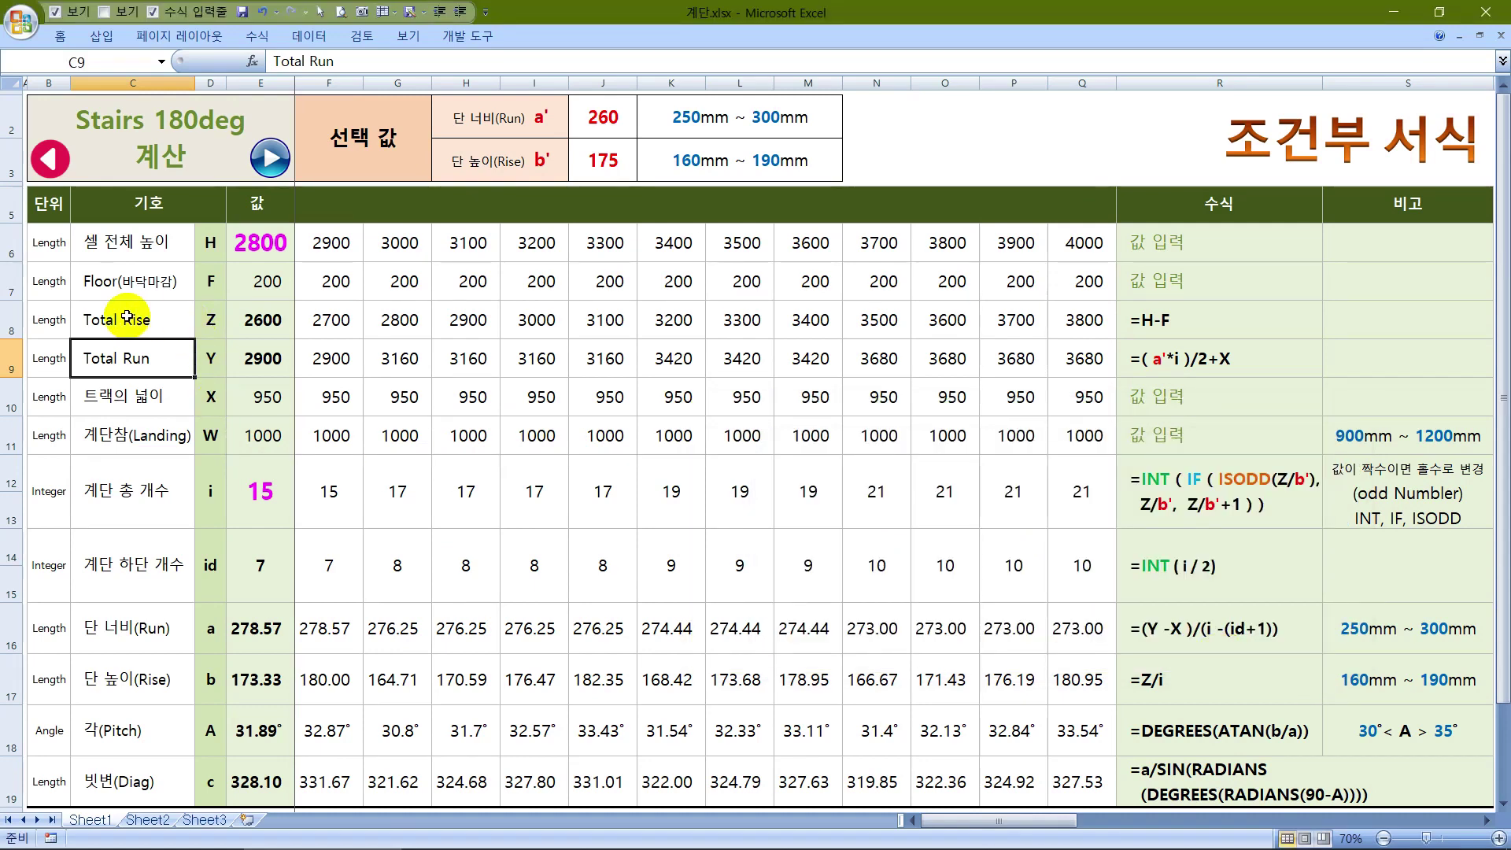
{"action": "left_click", "coordinate": [62, 38]}
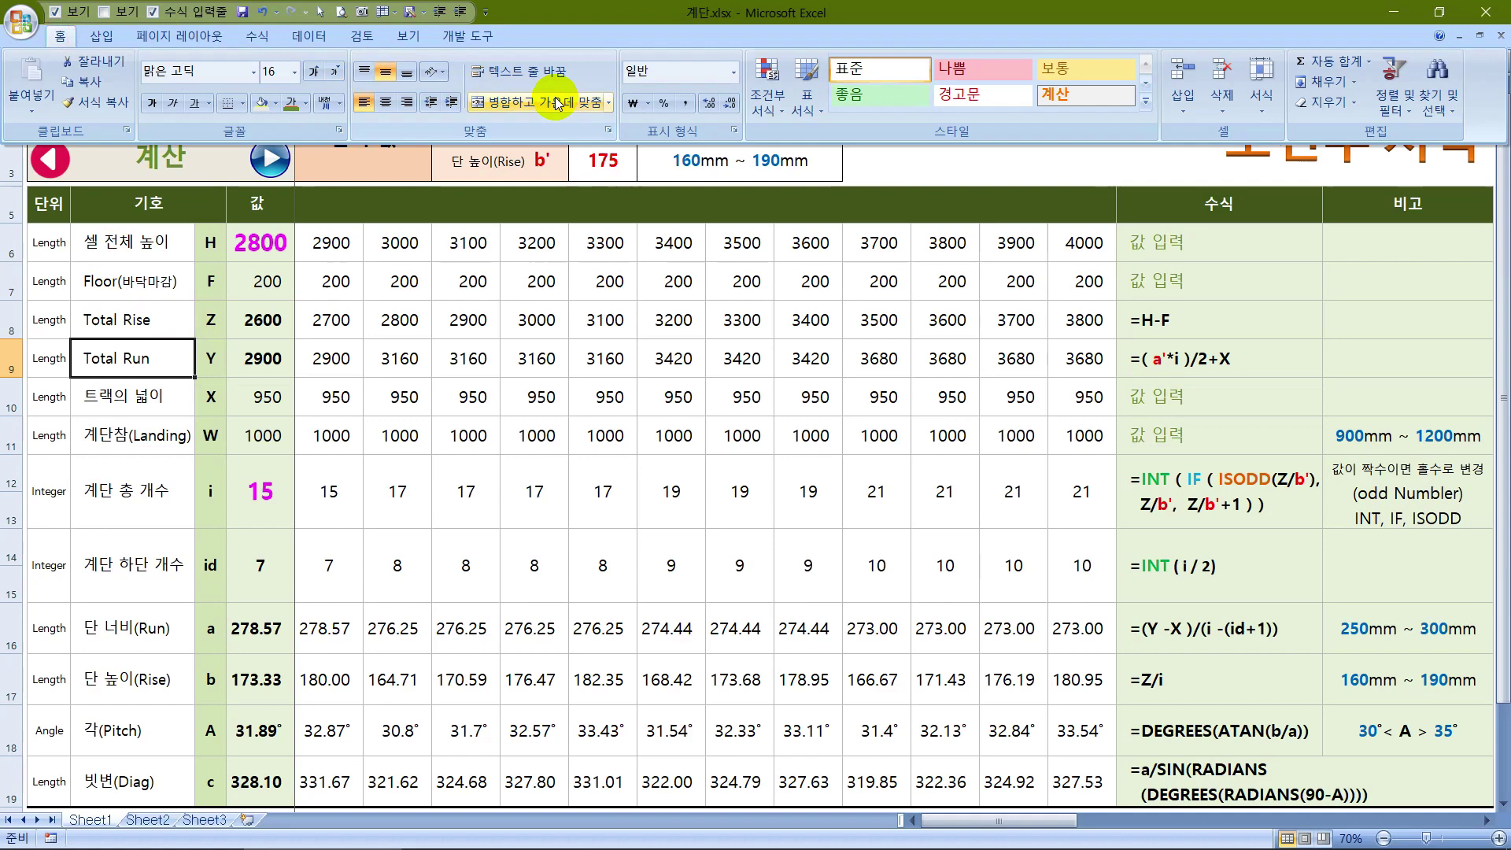
{"action": "left_click", "coordinate": [756, 115]}
{"action": "left_click", "coordinate": [818, 391]}
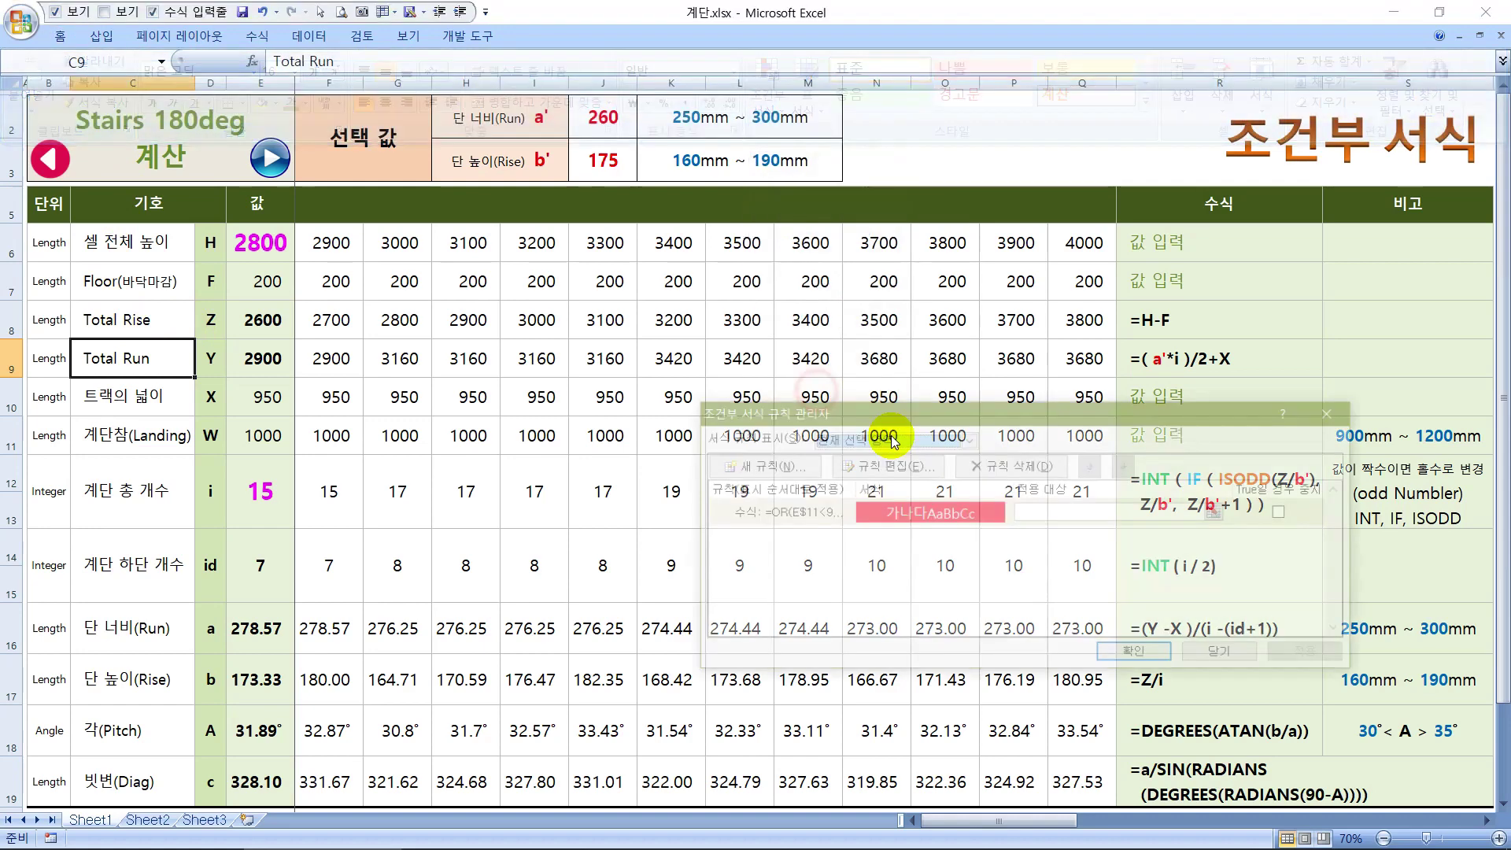
{"action": "left_click", "coordinate": [796, 513]}
{"action": "left_click", "coordinate": [1004, 472]}
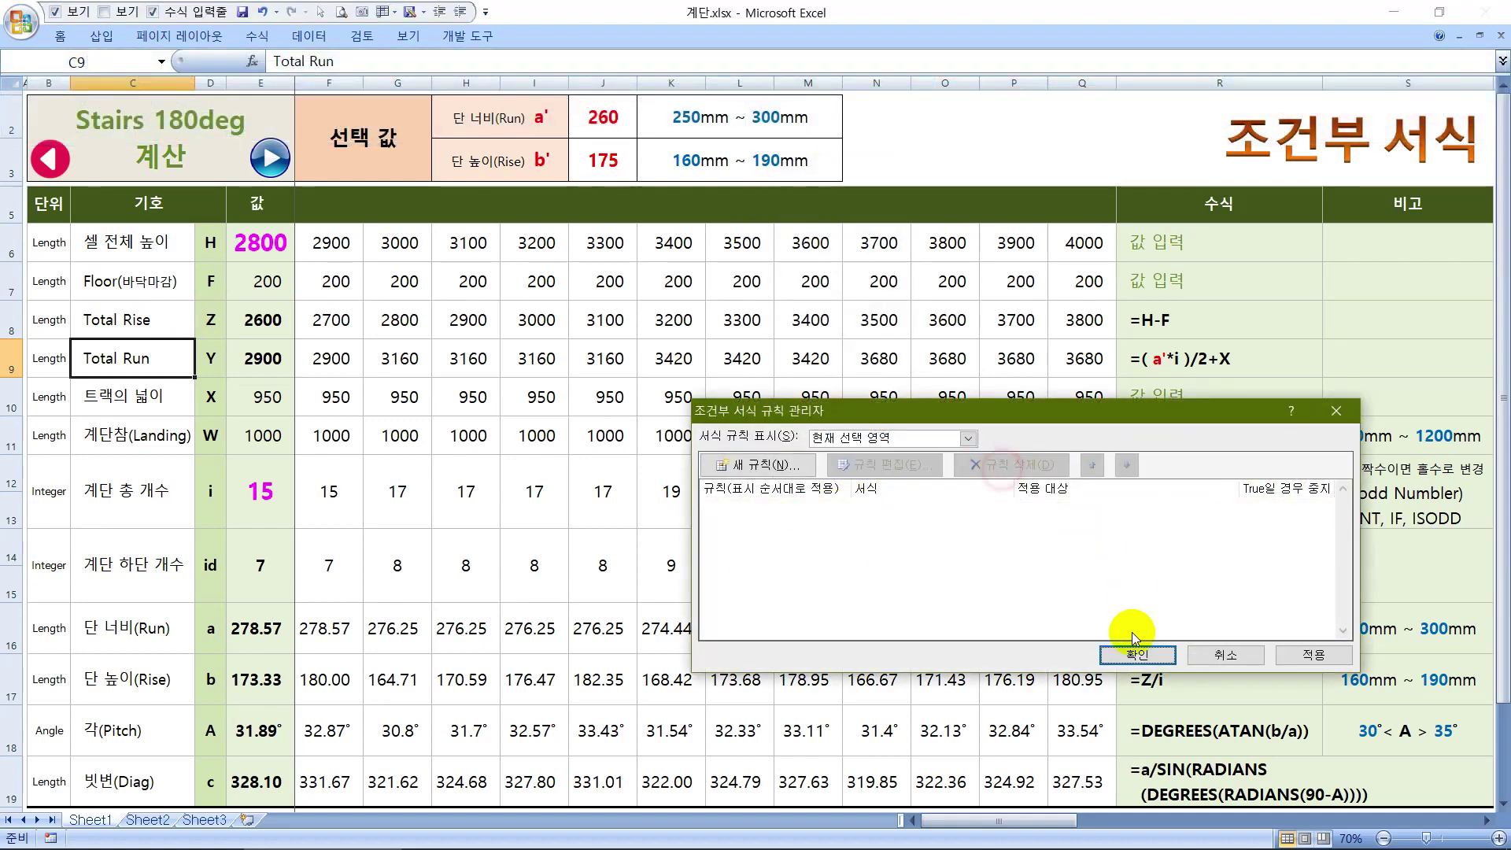
Select the whole sheet and review the row 11 rule in the Rules Manager
{"action": "left_click", "coordinate": [1137, 655]}
{"action": "left_click", "coordinate": [472, 547]}
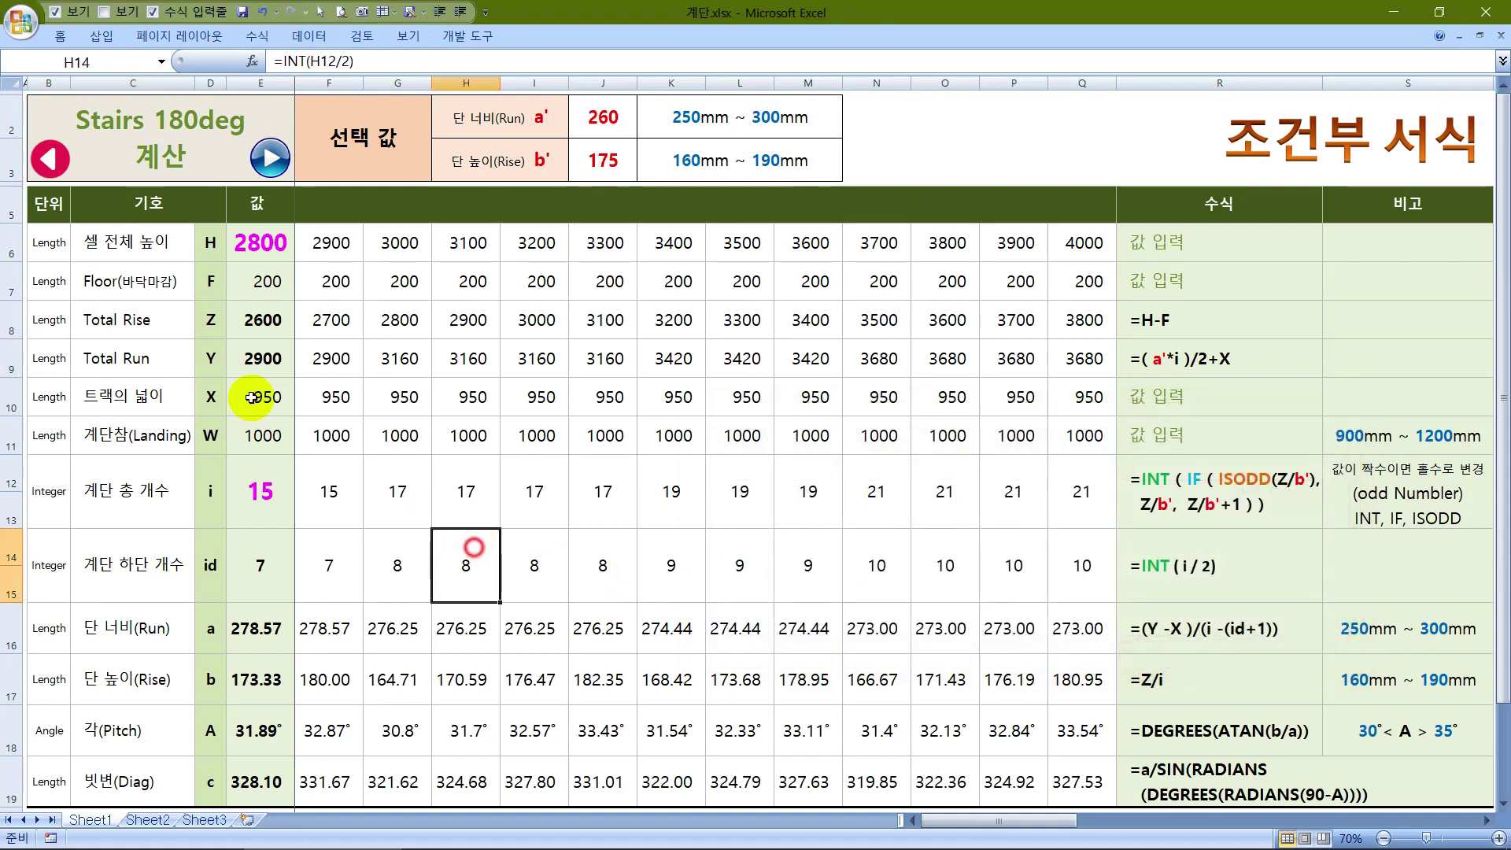
{"action": "left_click", "coordinate": [19, 82]}
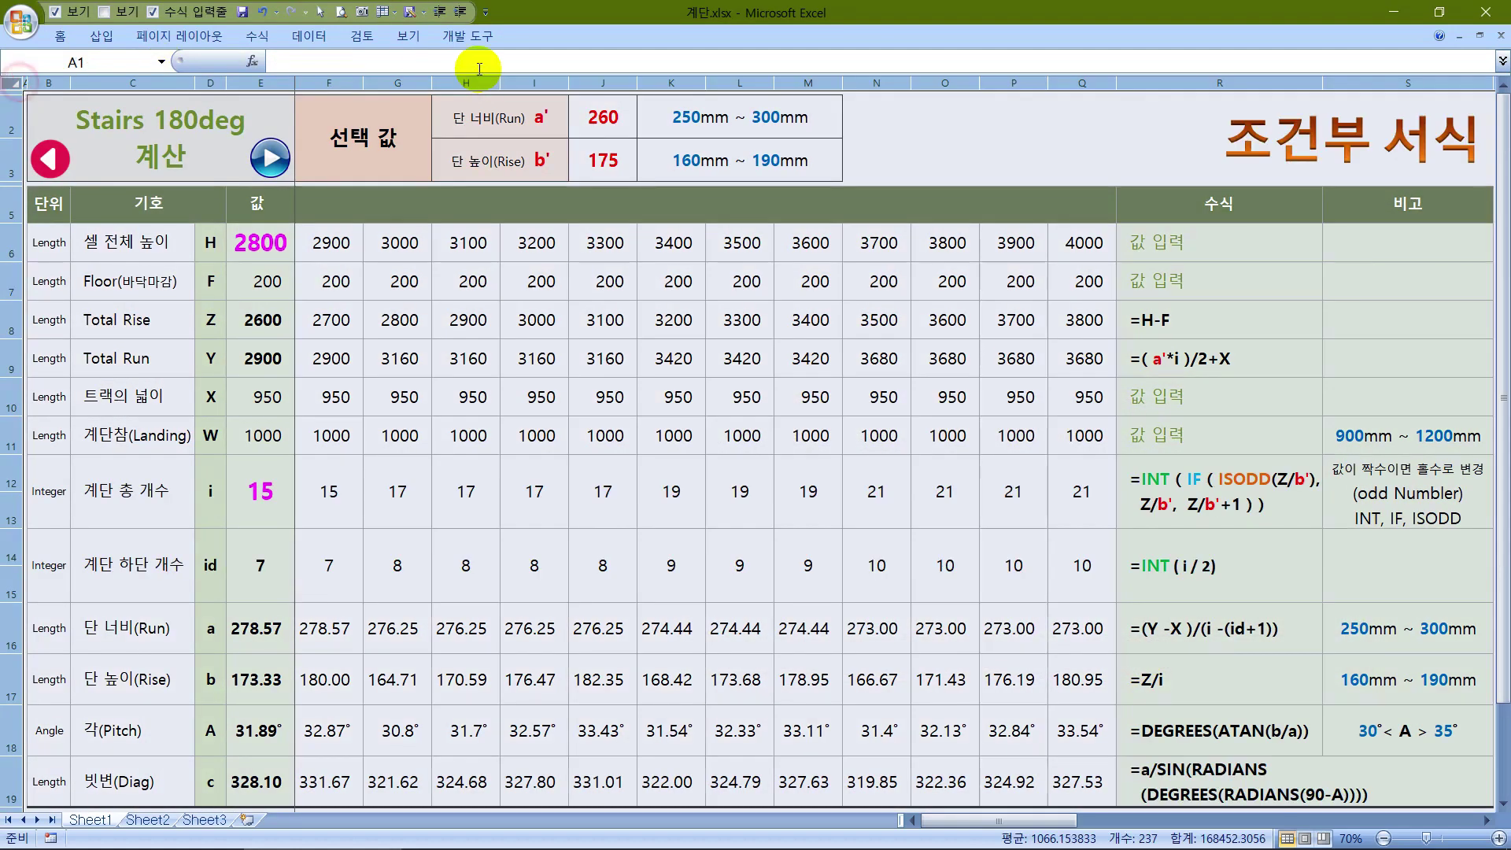
{"action": "left_click", "coordinate": [60, 35]}
{"action": "left_click", "coordinate": [767, 93]}
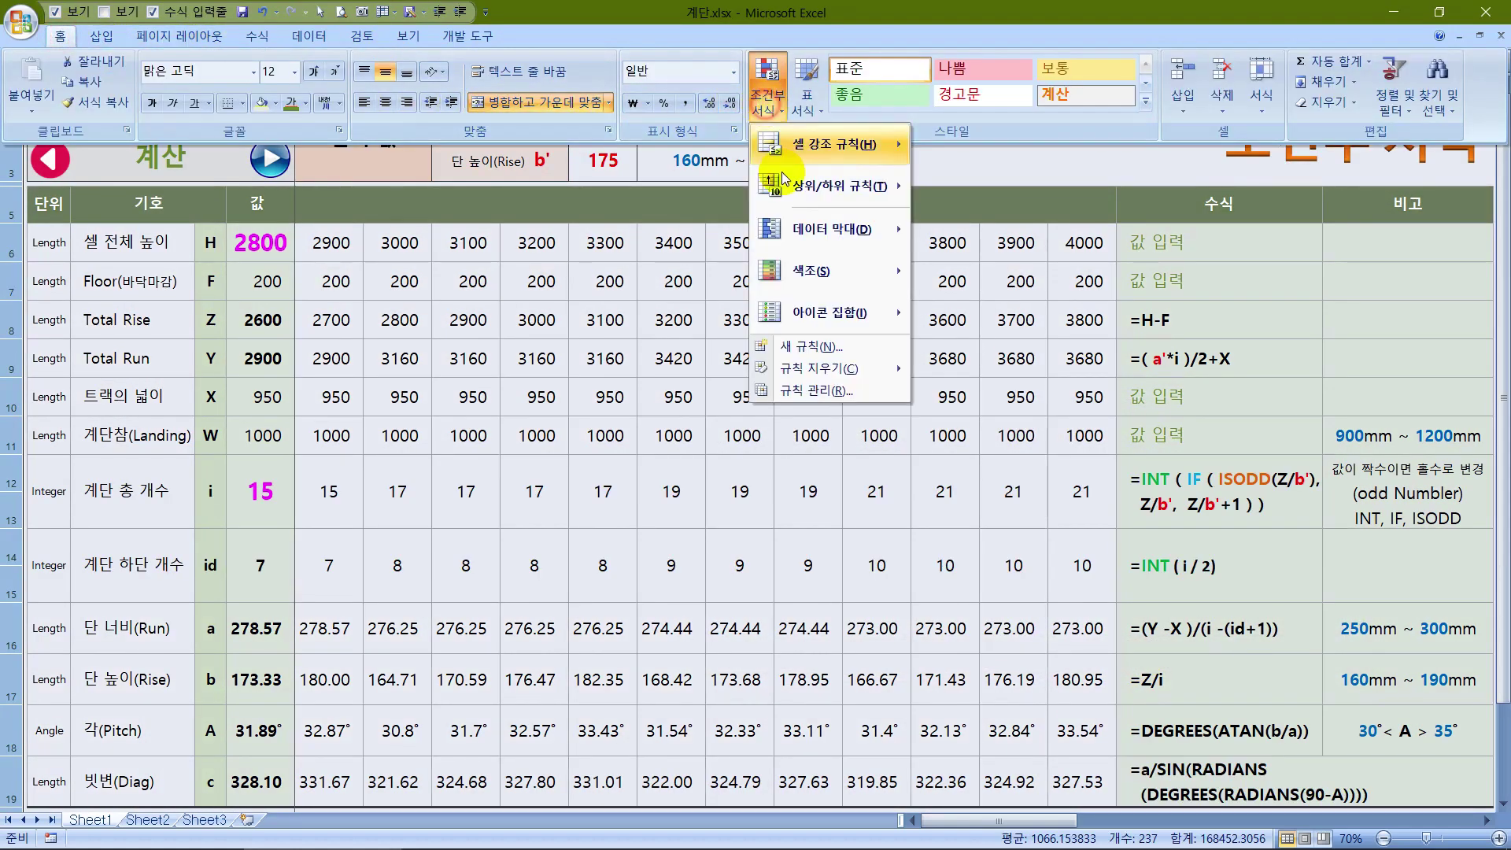
{"action": "left_click", "coordinate": [839, 391]}
{"action": "left_click", "coordinate": [825, 515]}
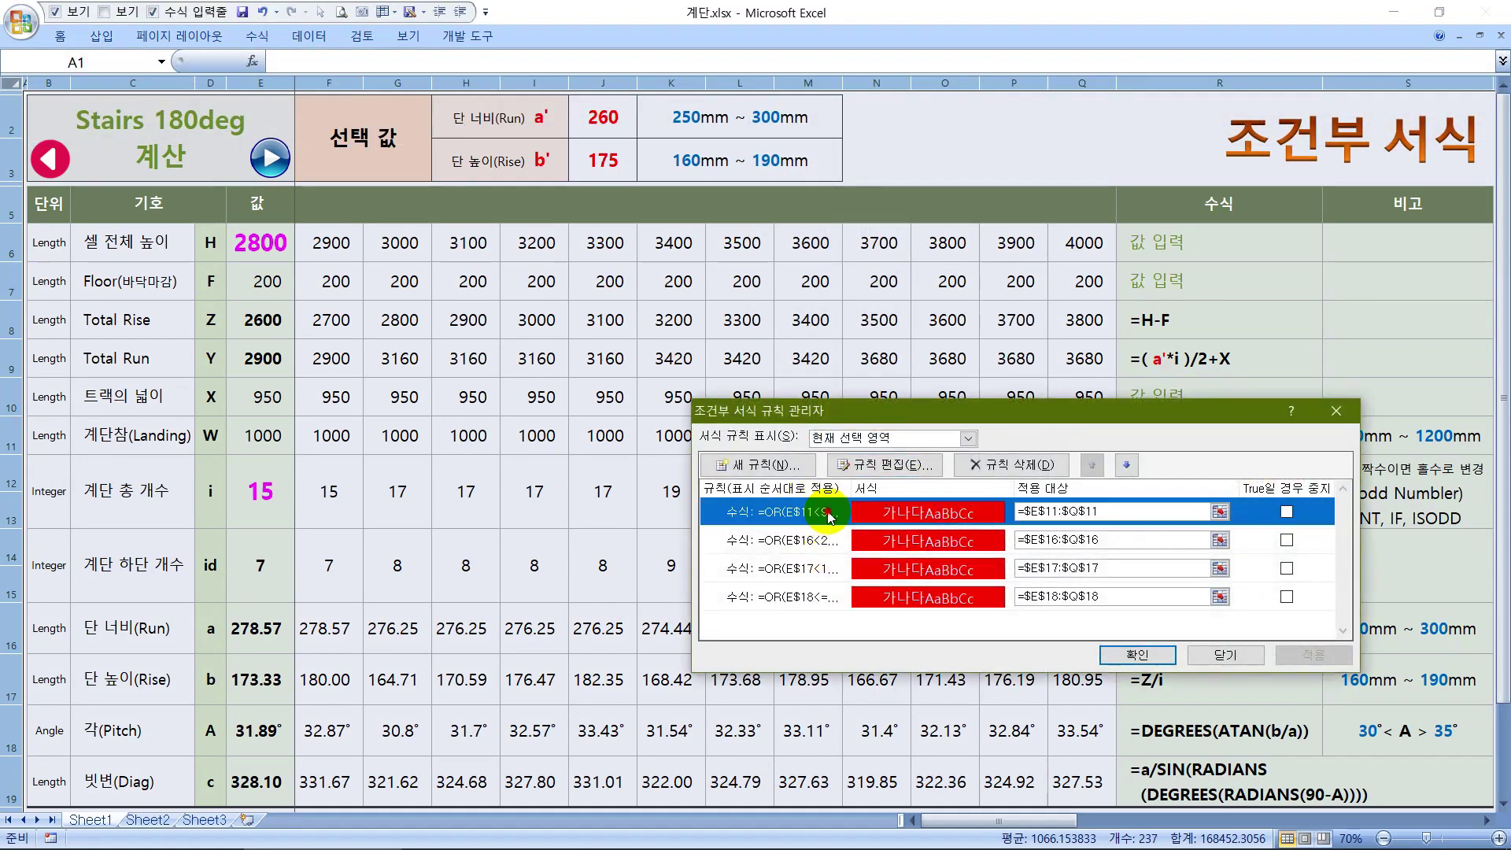
{"action": "double_click", "coordinate": [824, 516]}
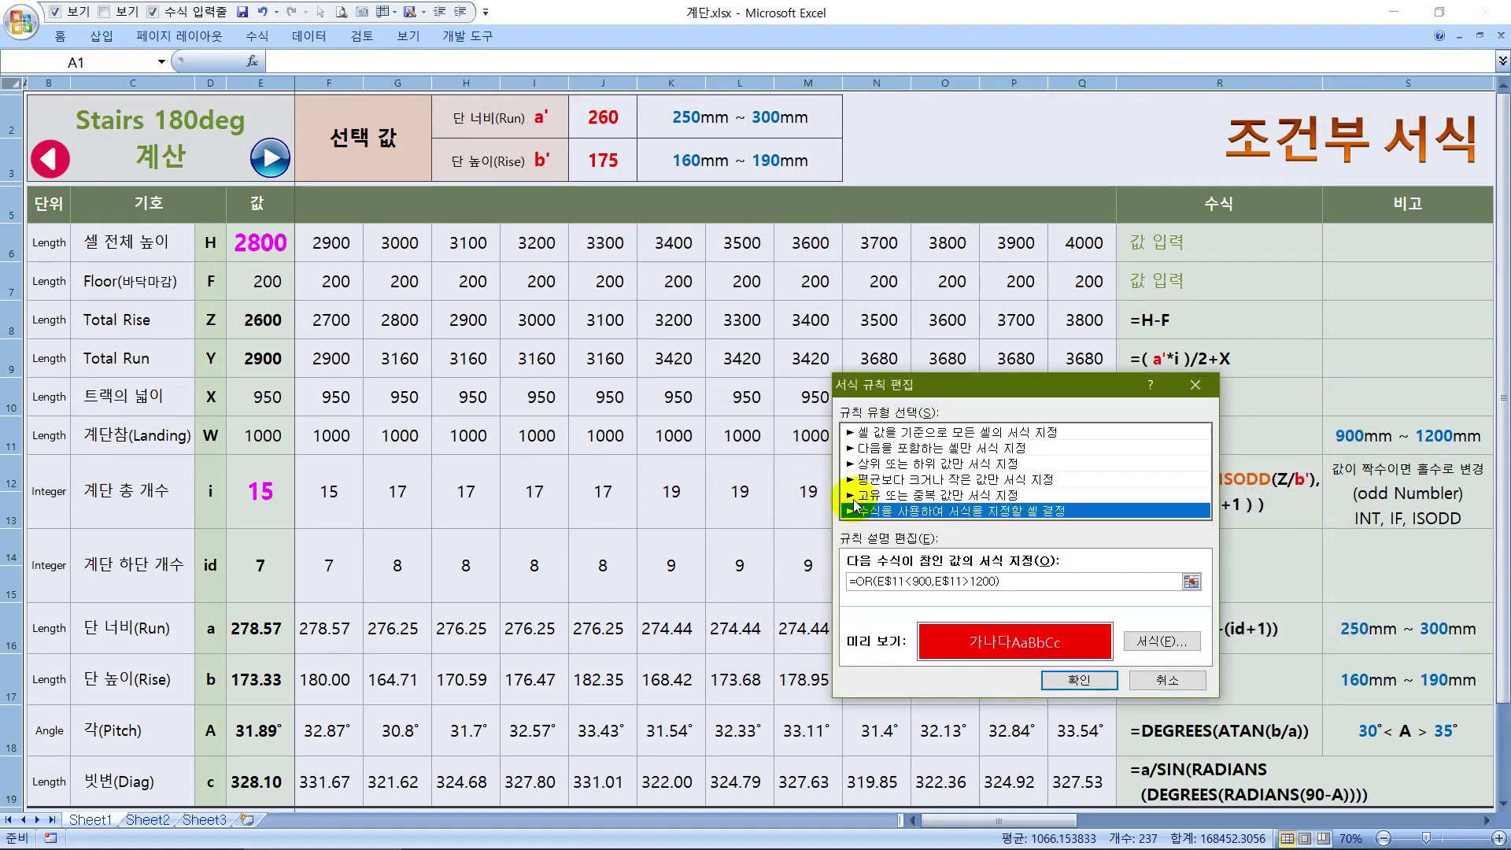
{"action": "left_click", "coordinate": [1078, 680]}
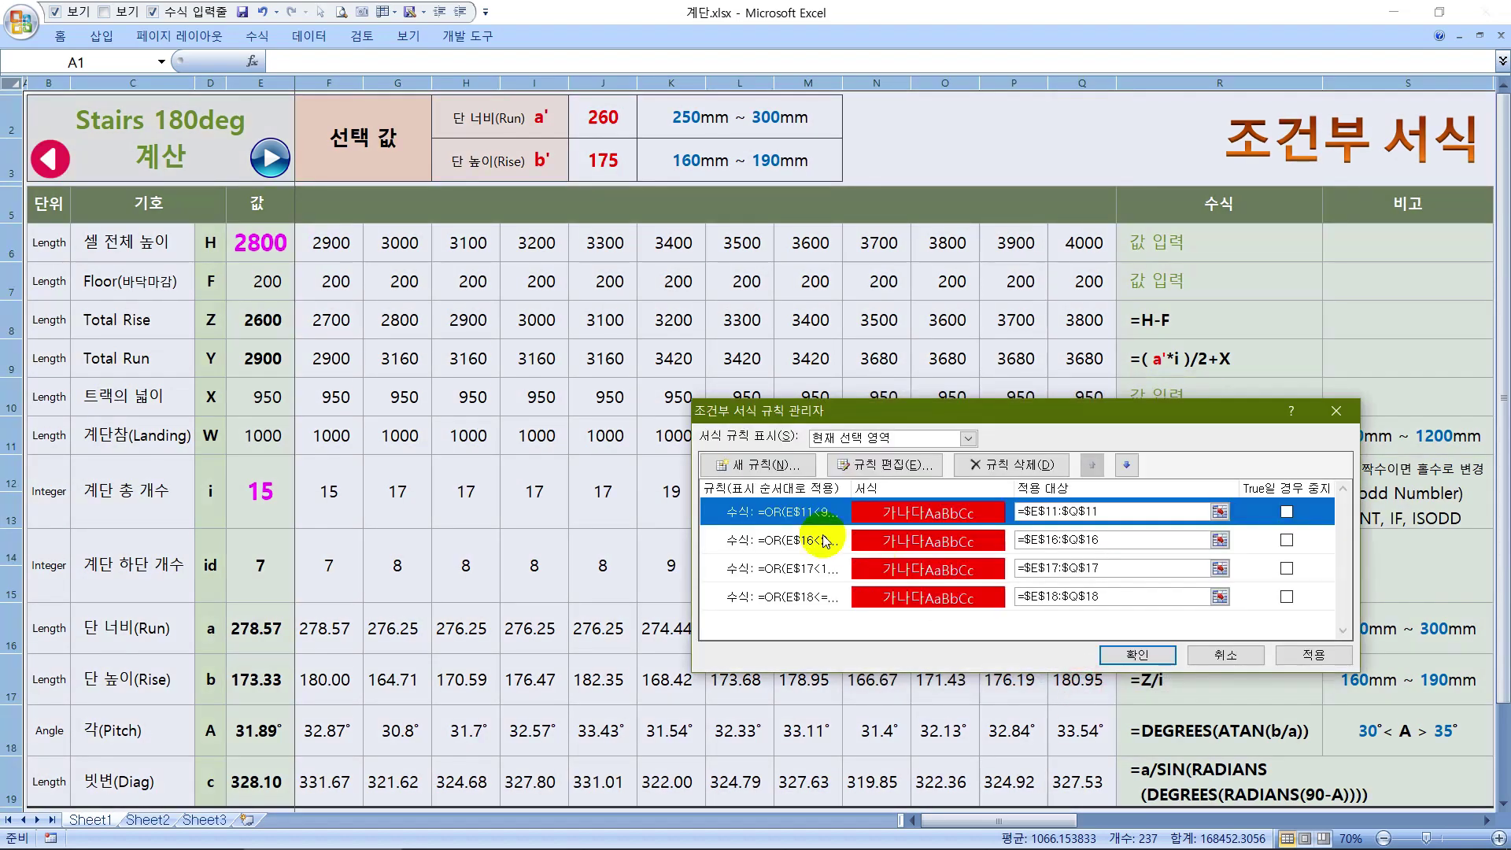
Review the row 16, 17 and 18 OR rules, then return to the example data table
{"action": "double_click", "coordinate": [796, 541]}
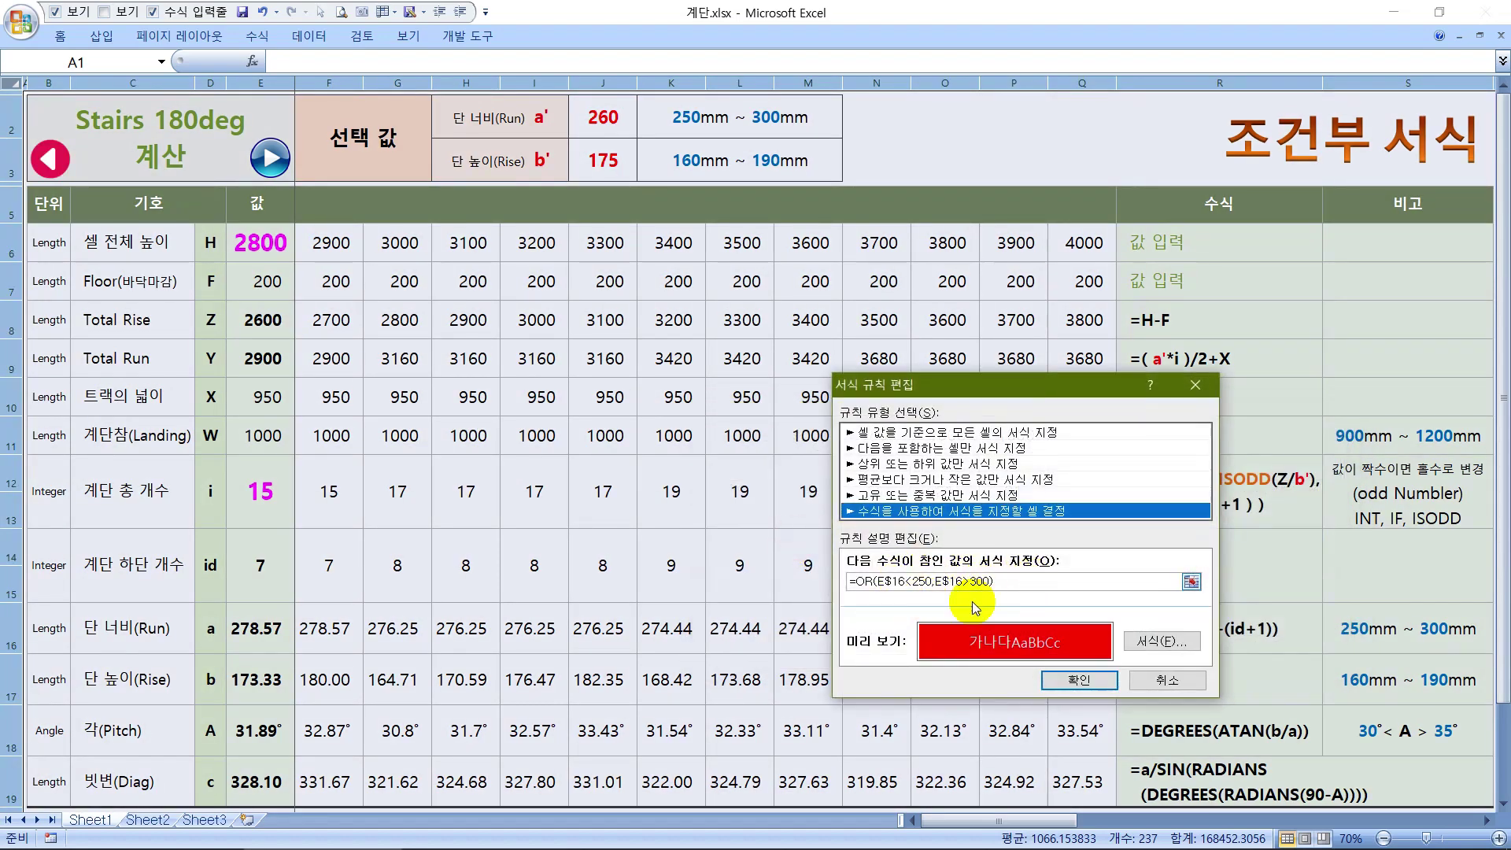
{"action": "left_click", "coordinate": [1090, 683]}
{"action": "double_click", "coordinate": [807, 568]}
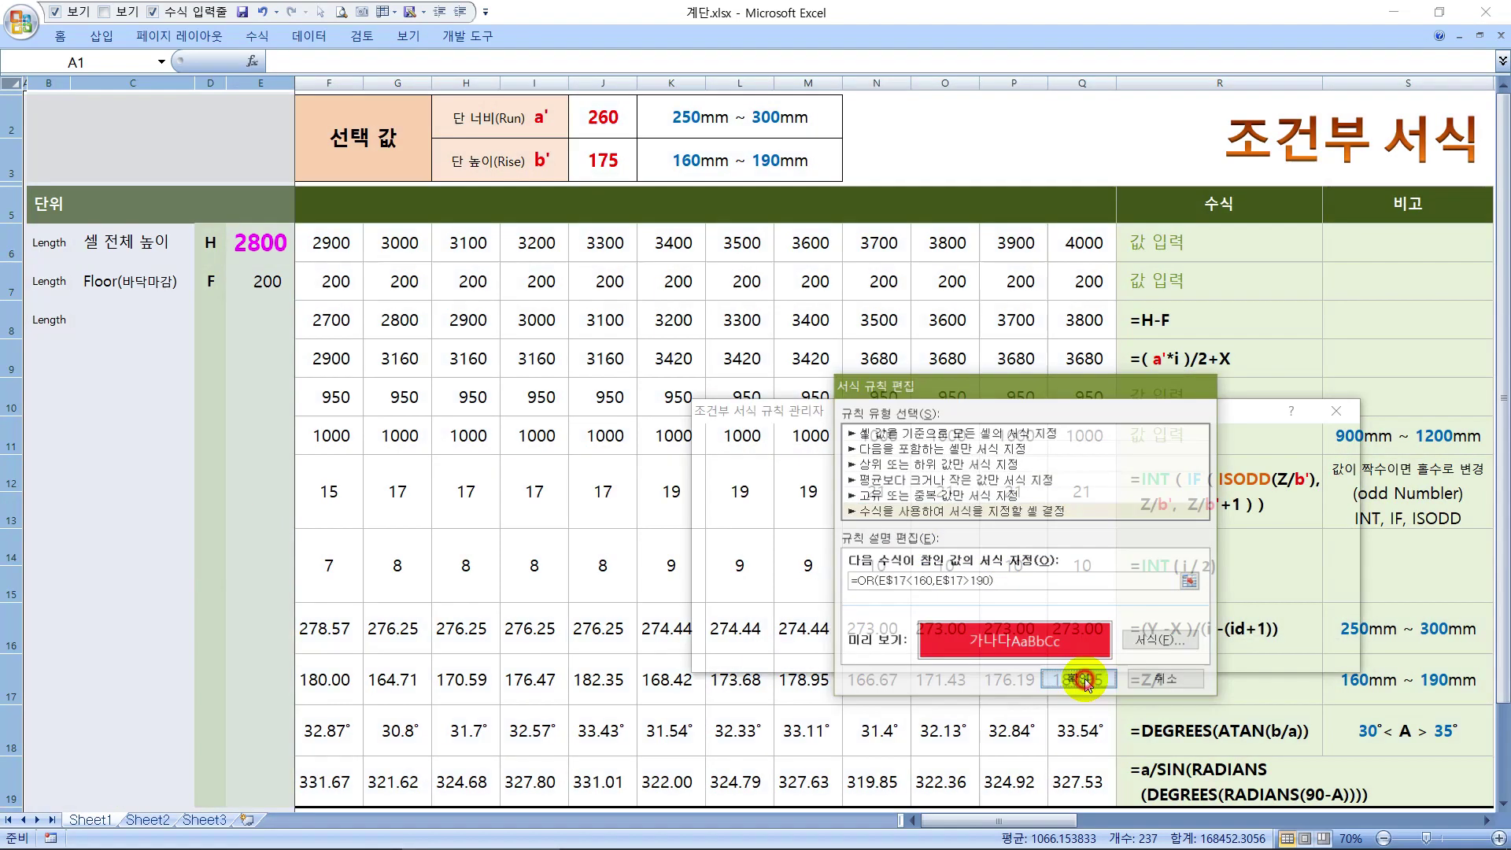
{"action": "left_click", "coordinate": [1087, 682]}
{"action": "double_click", "coordinate": [799, 599]}
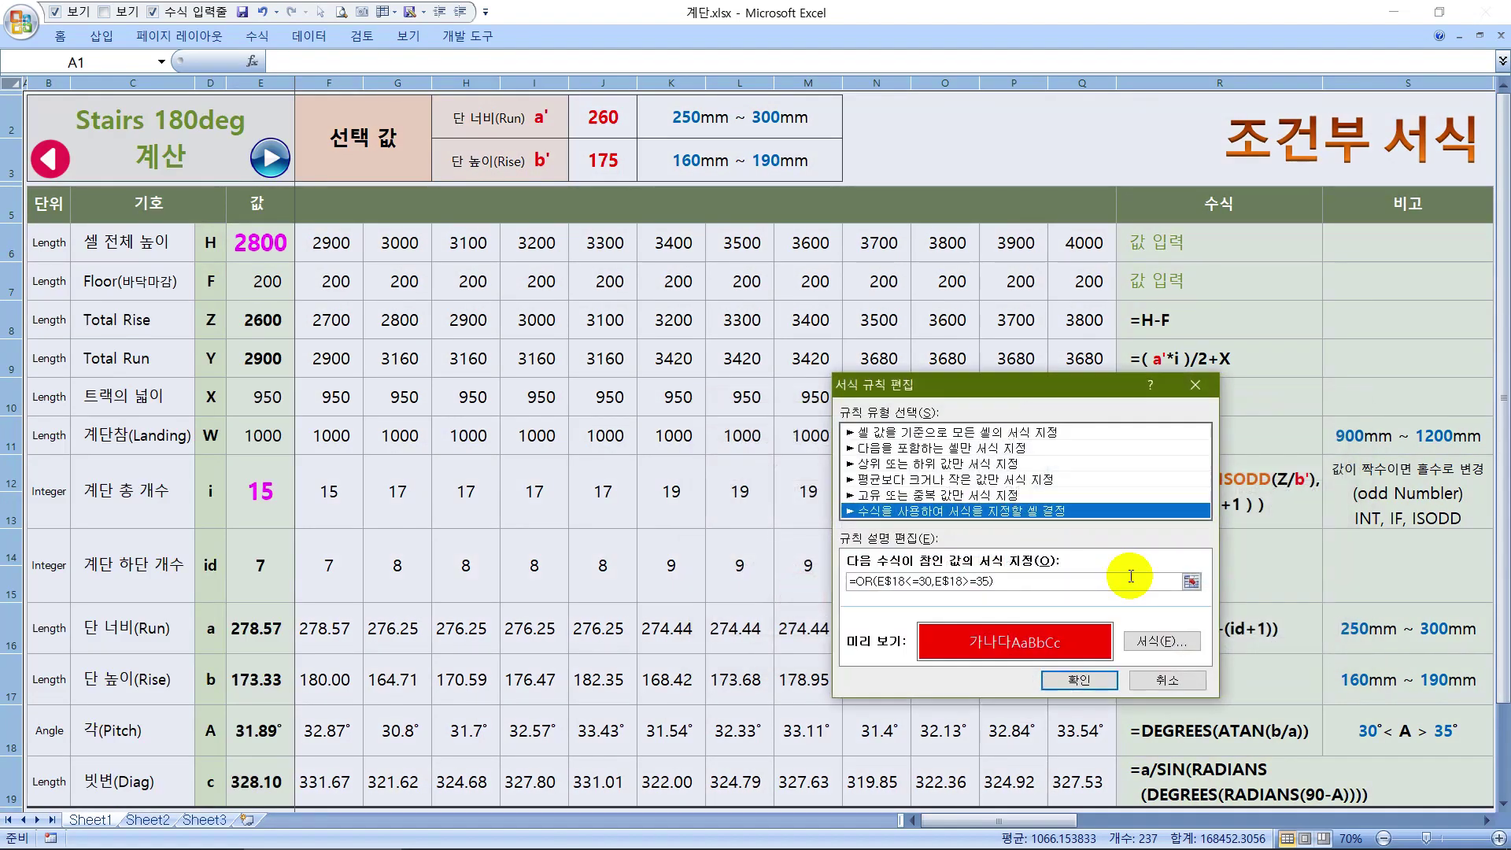
{"action": "left_click", "coordinate": [1080, 681]}
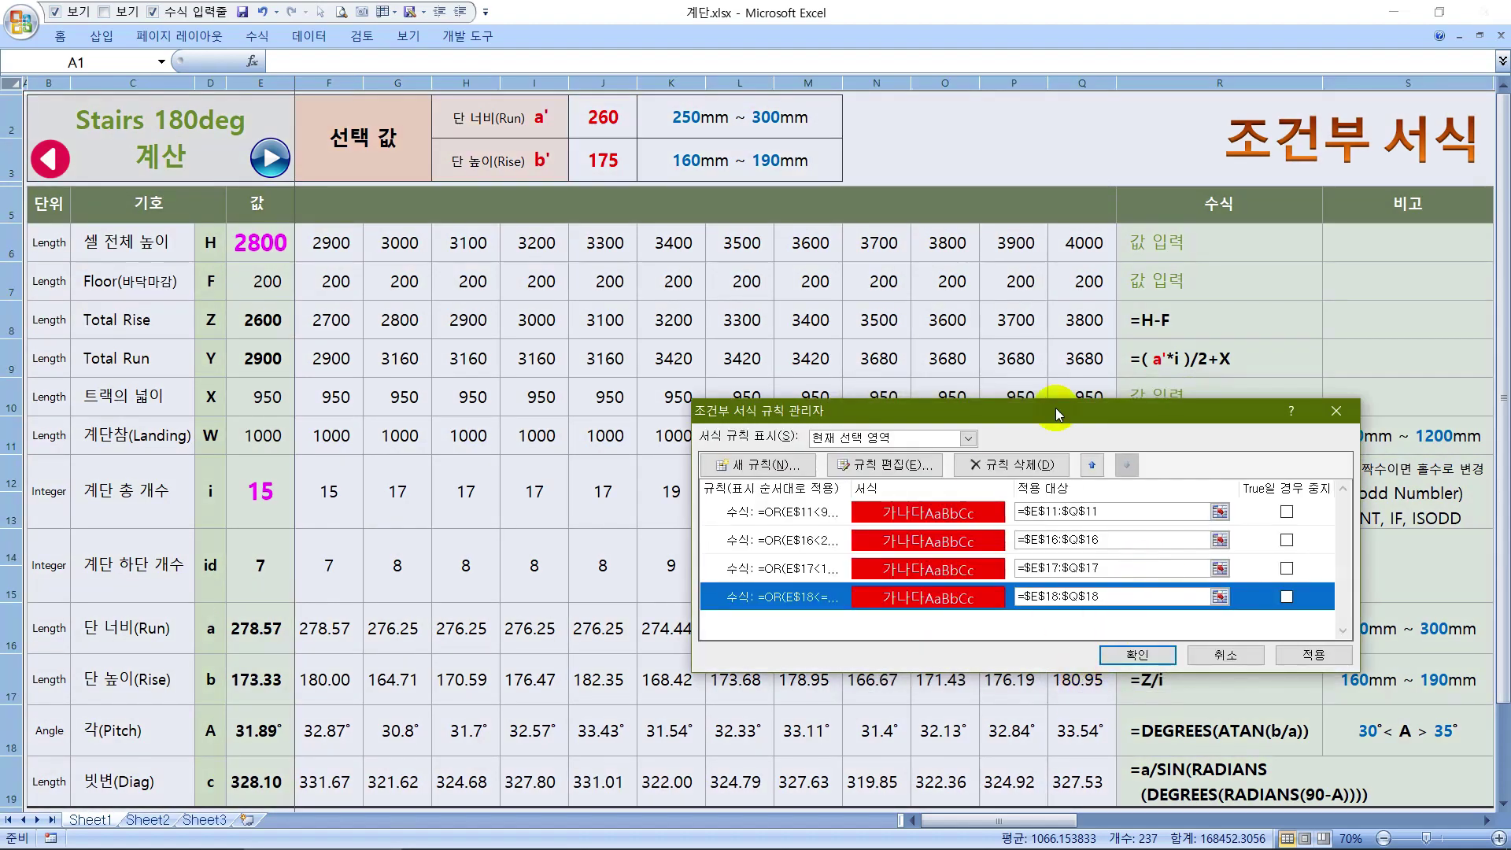
{"action": "left_click", "coordinate": [1137, 655]}
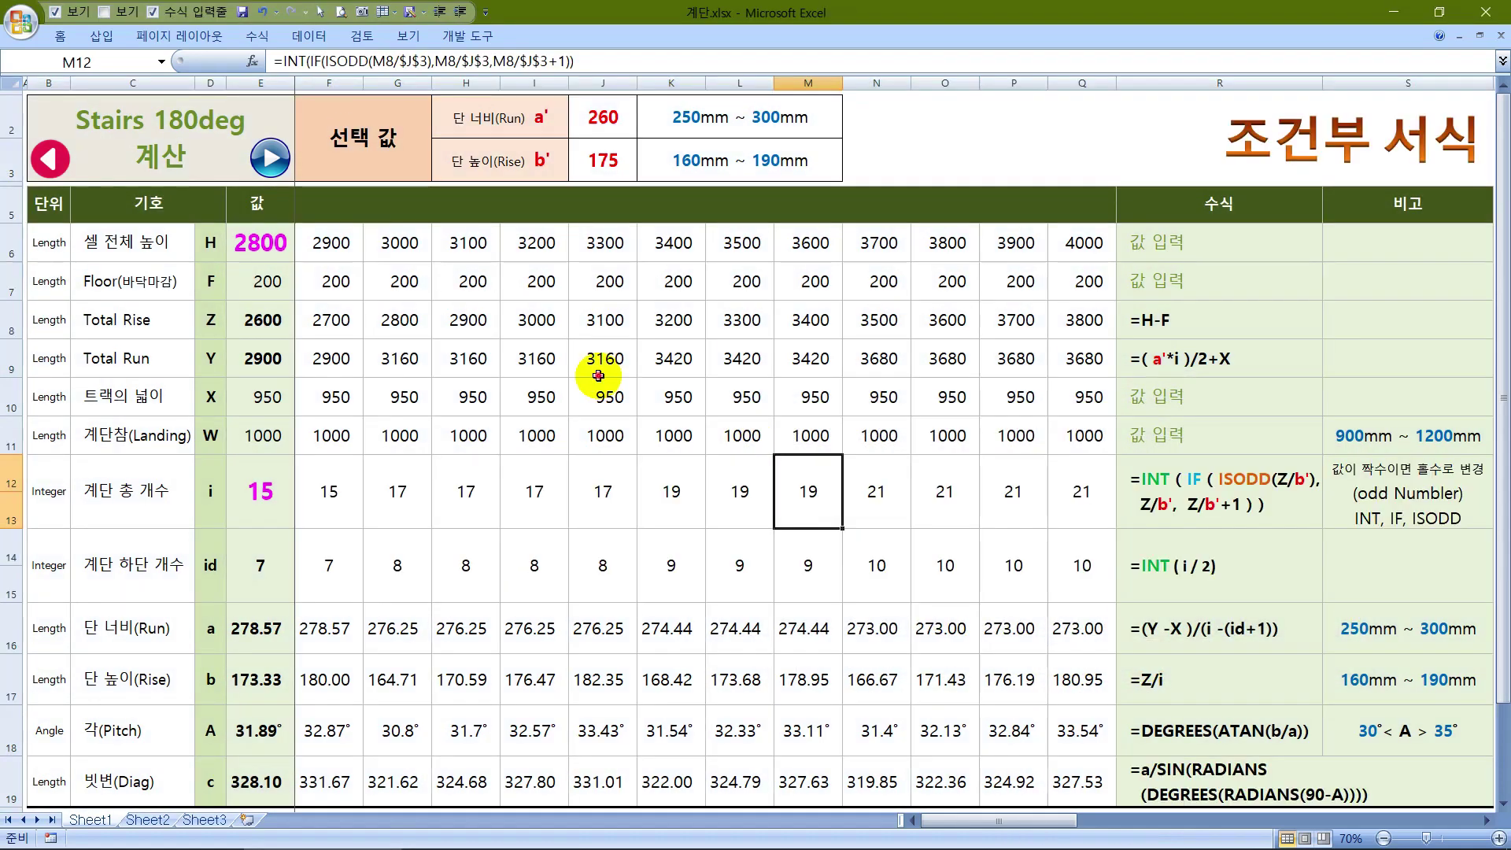
{"action": "left_click", "coordinate": [605, 370]}
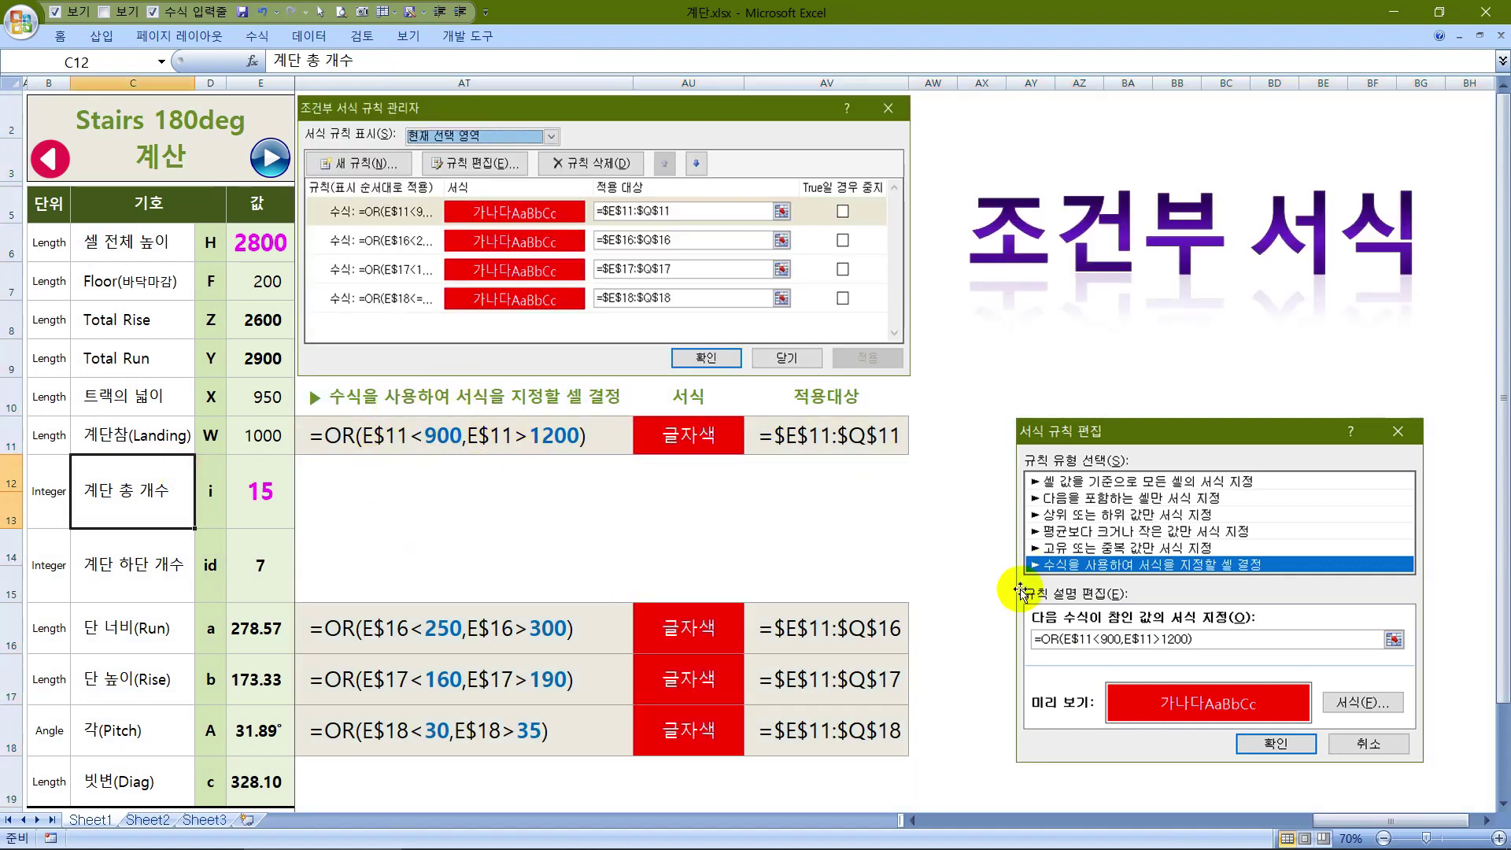
{"action": "left_click", "coordinate": [60, 164]}
Delete cells F6:Q19 with Shift cells left, leaving the red-shaded rows 11 and 16–18
{"action": "left_click", "coordinate": [534, 396]}
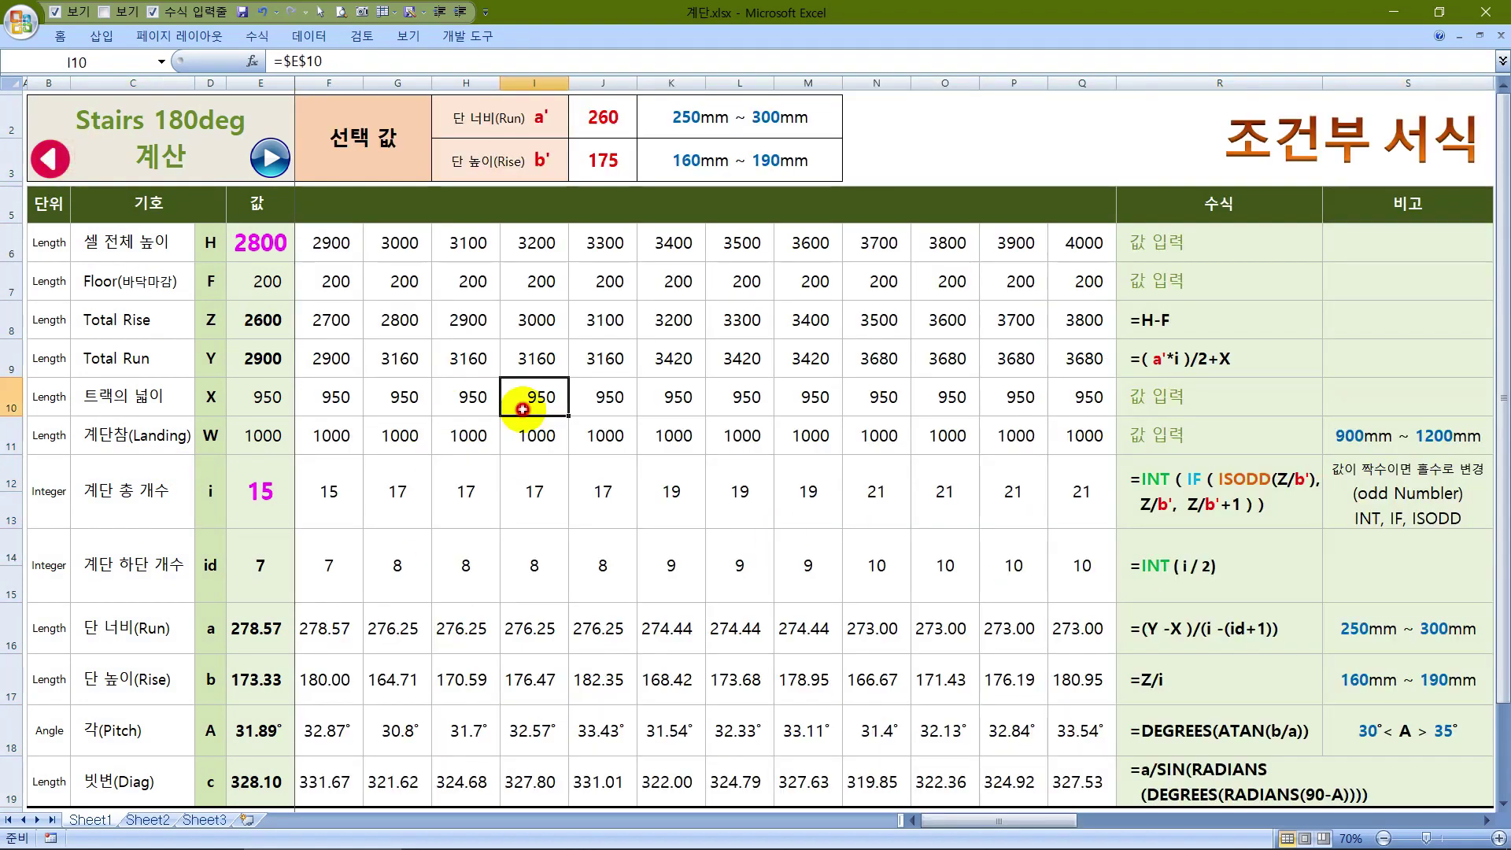
{"action": "left_click_drag", "start_coordinate": [343, 246], "coordinate": [1076, 771]}
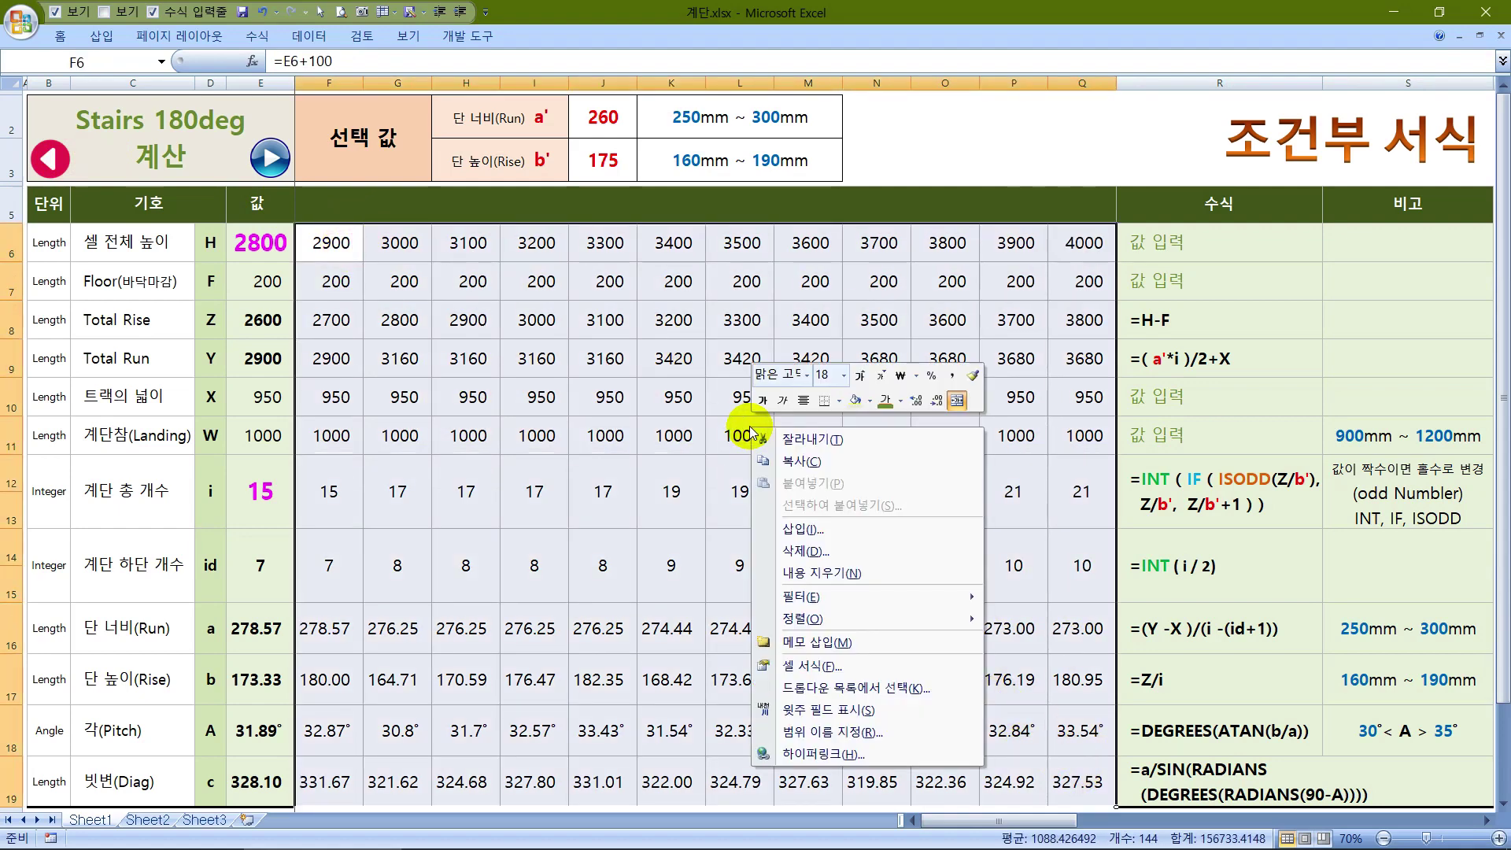
{"action": "left_click", "coordinate": [804, 550]}
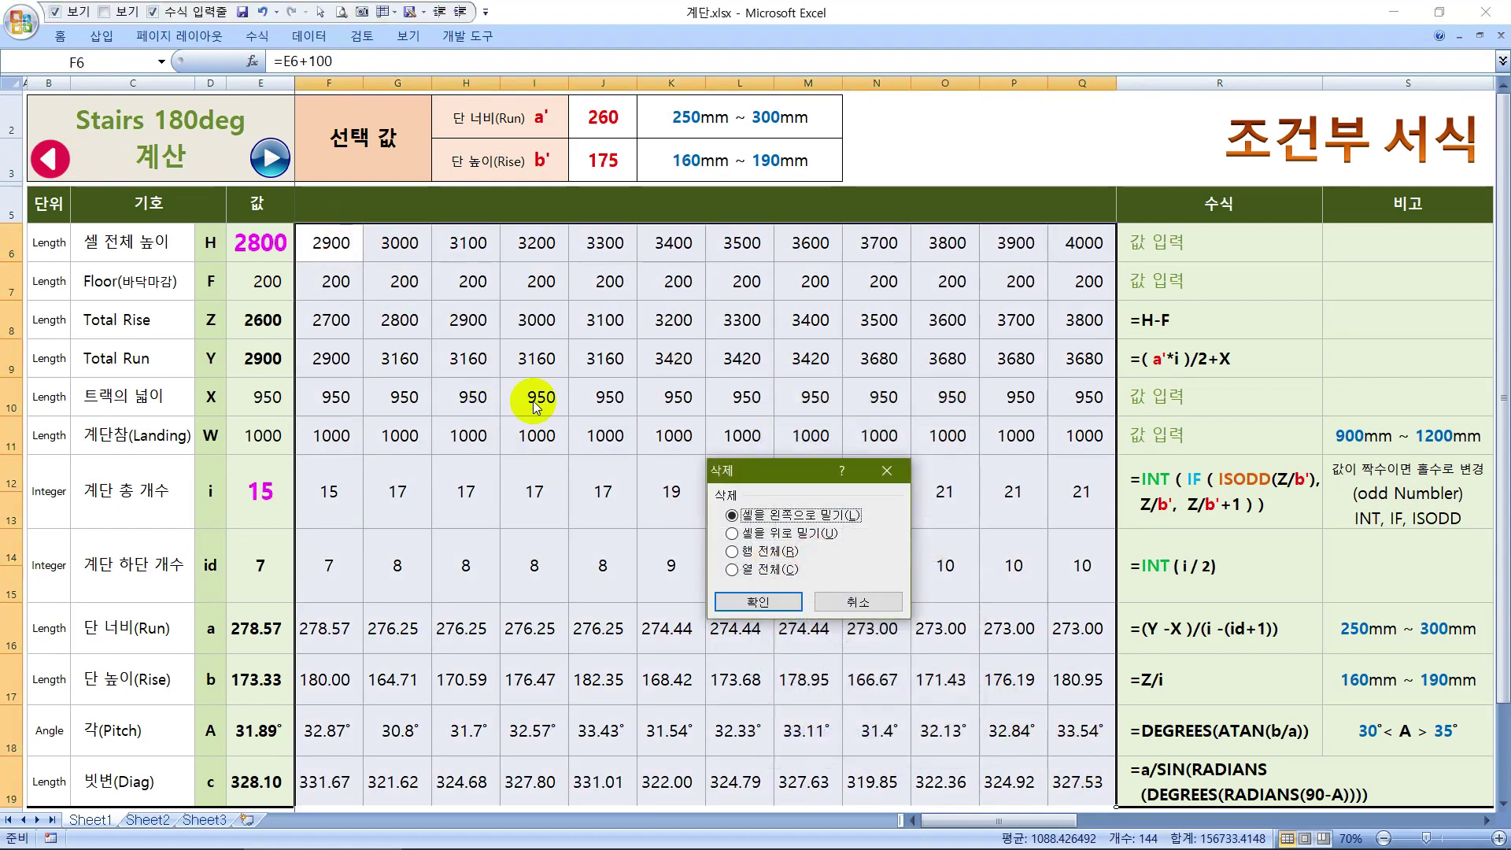
{"action": "left_click", "coordinate": [808, 602]}
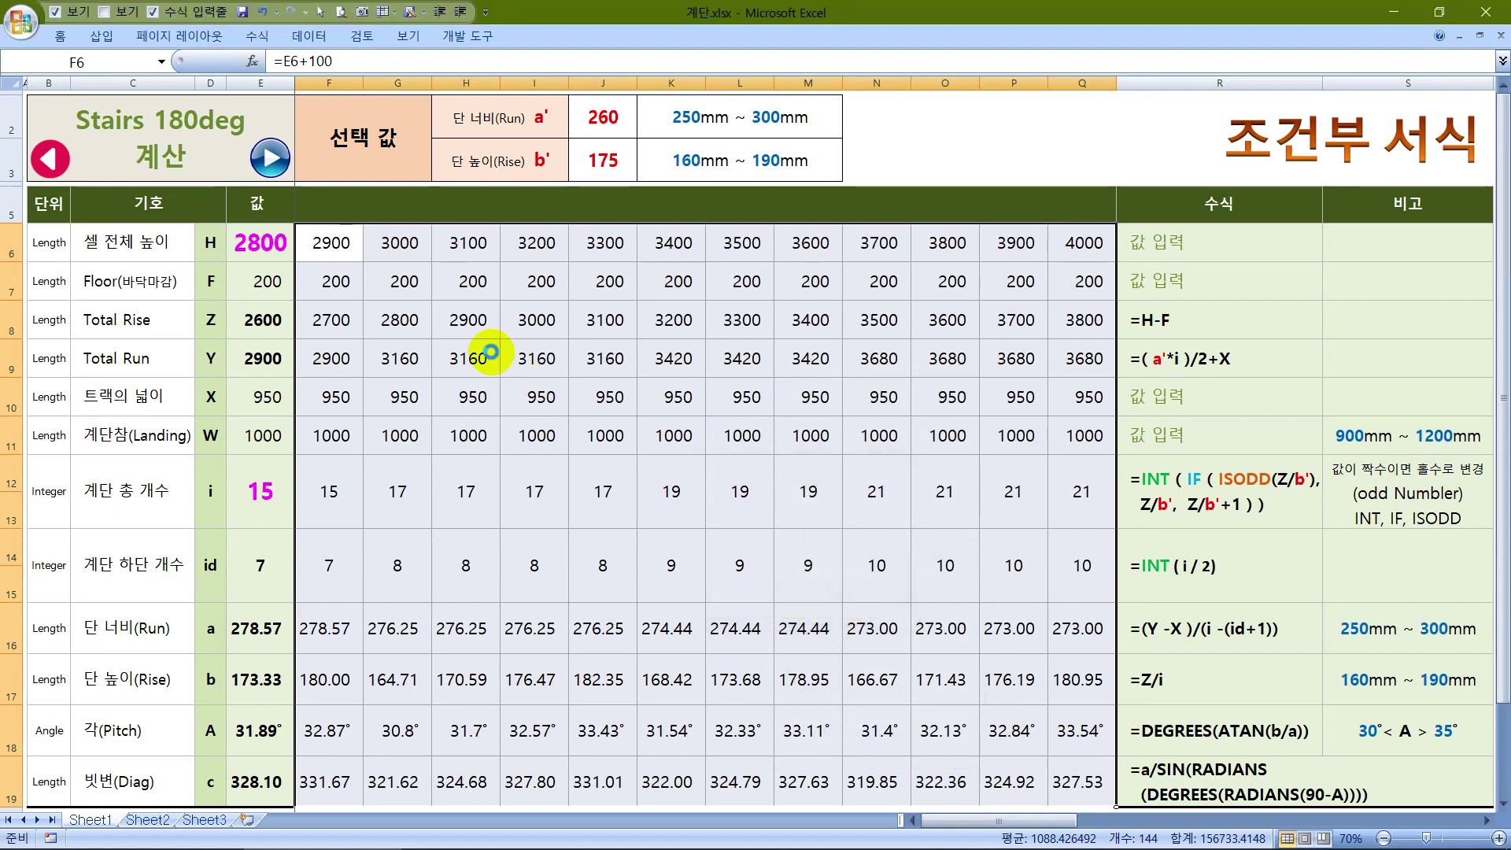
{"action": "left_click", "coordinate": [562, 445]}
{"action": "left_click", "coordinate": [583, 586]}
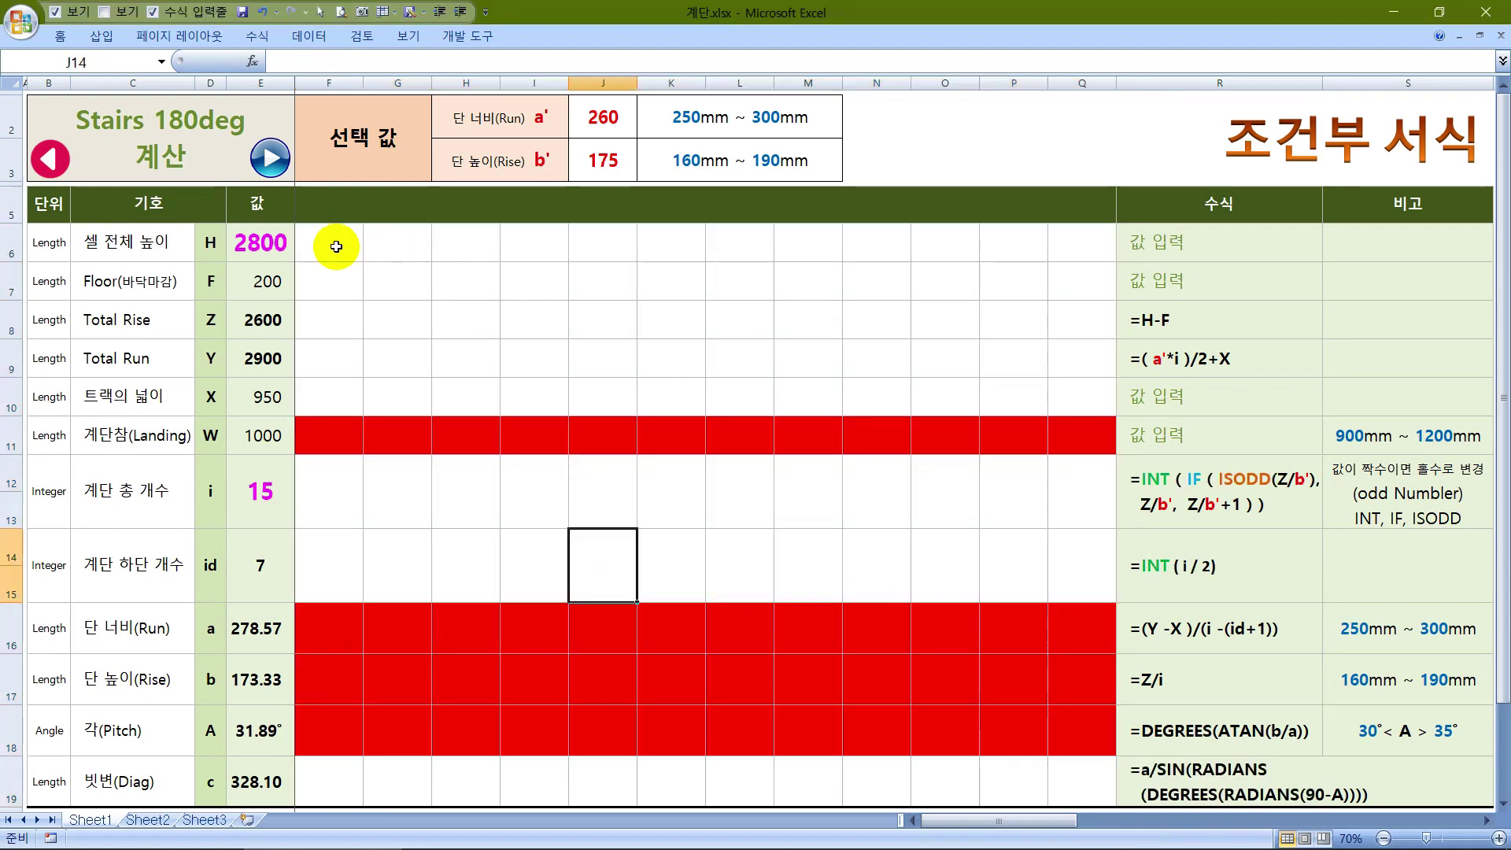
Enter =E6+100 in F6 to show 2900, and change the alignment of F6:F19
{"action": "left_click", "coordinate": [336, 246]}
{"action": "type", "text": "="}
{"action": "key", "text": "Left"}
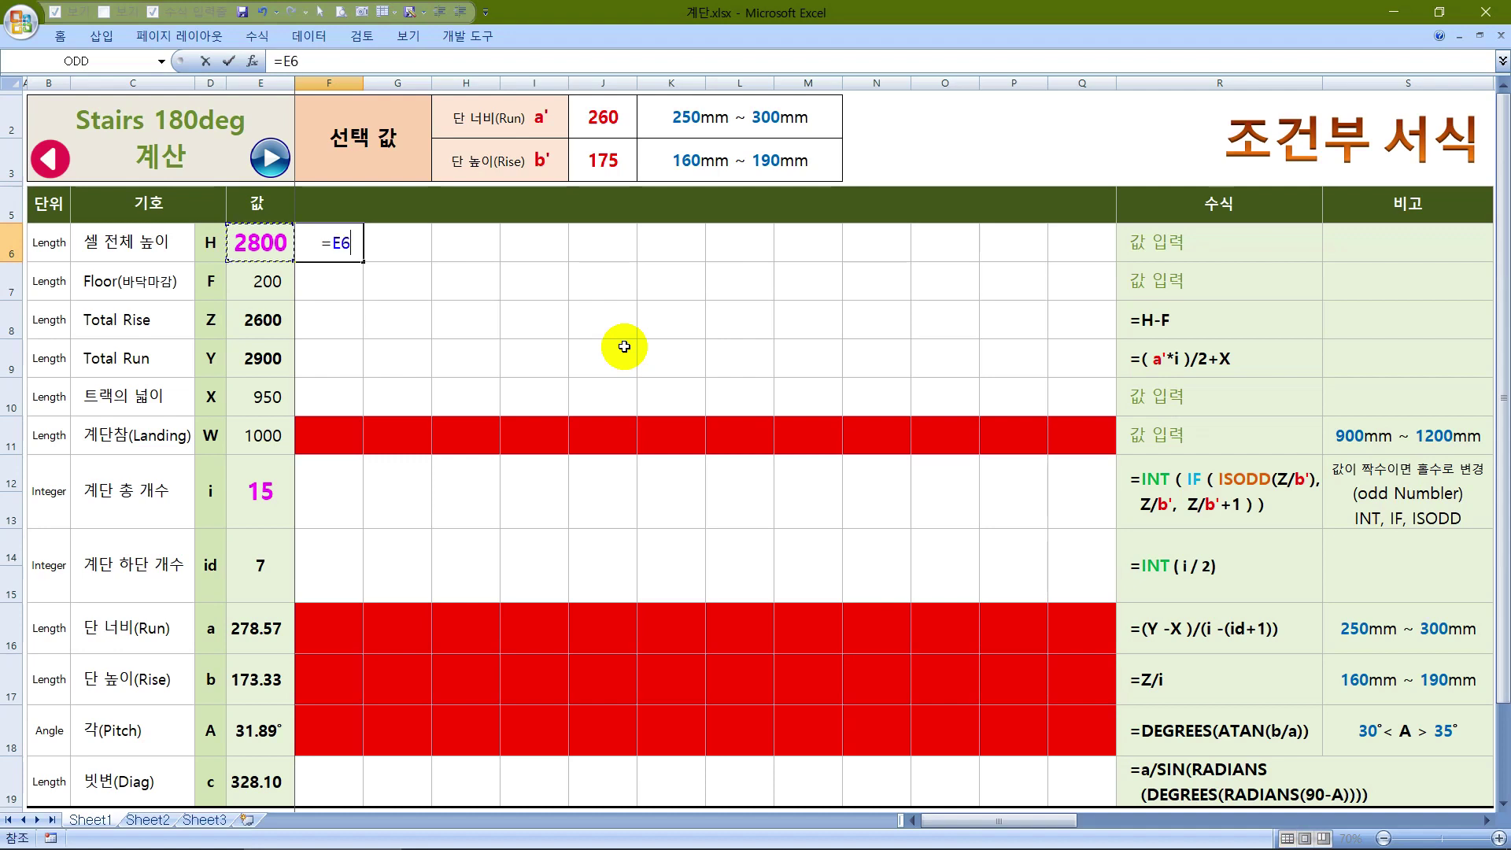
{"action": "type", "text": "+100"}
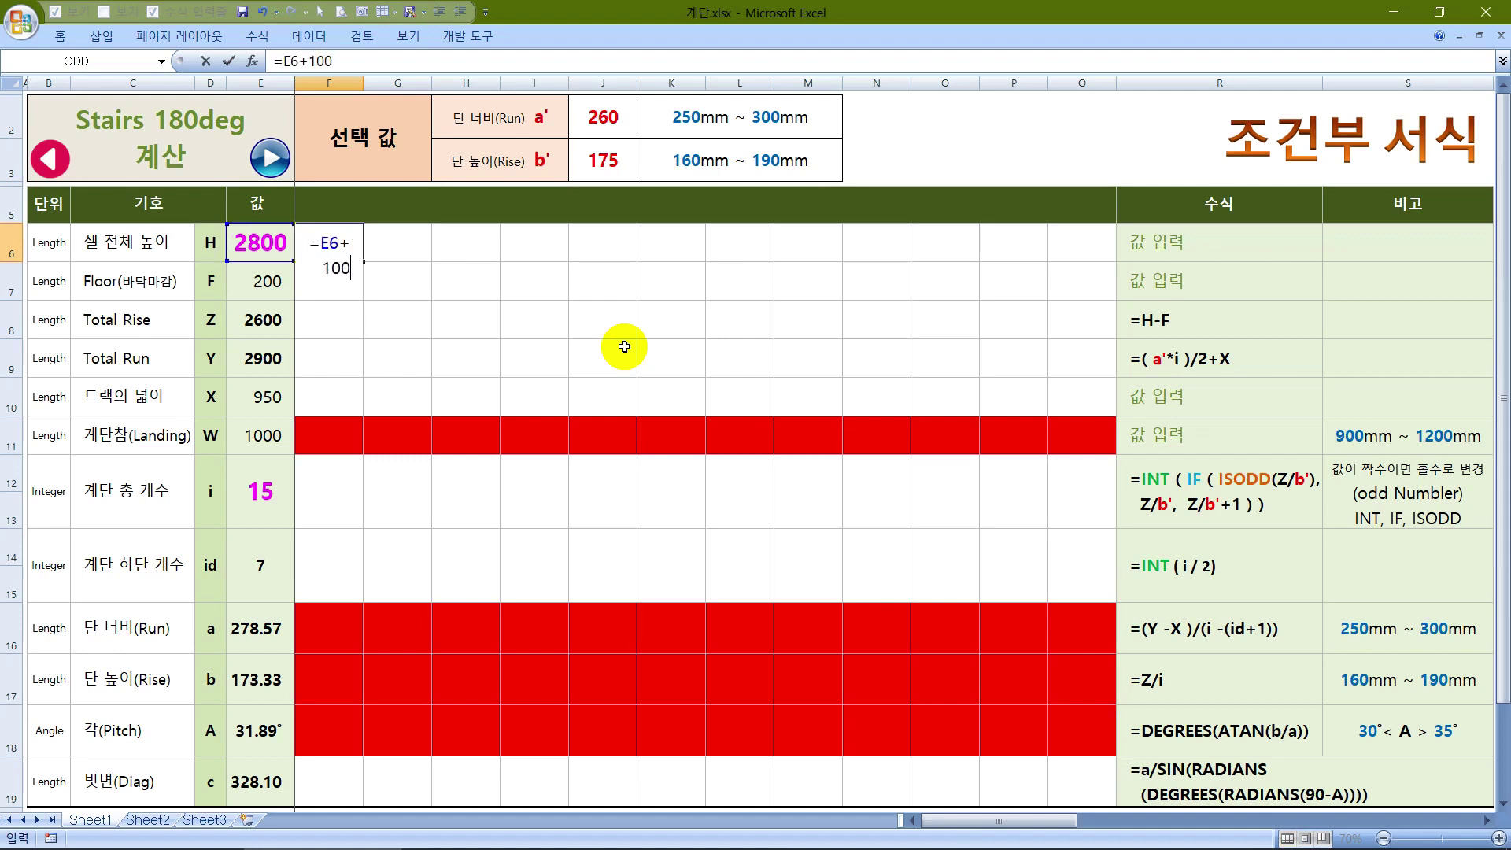
{"action": "key", "text": "Return"}
{"action": "left_click", "coordinate": [332, 241]}
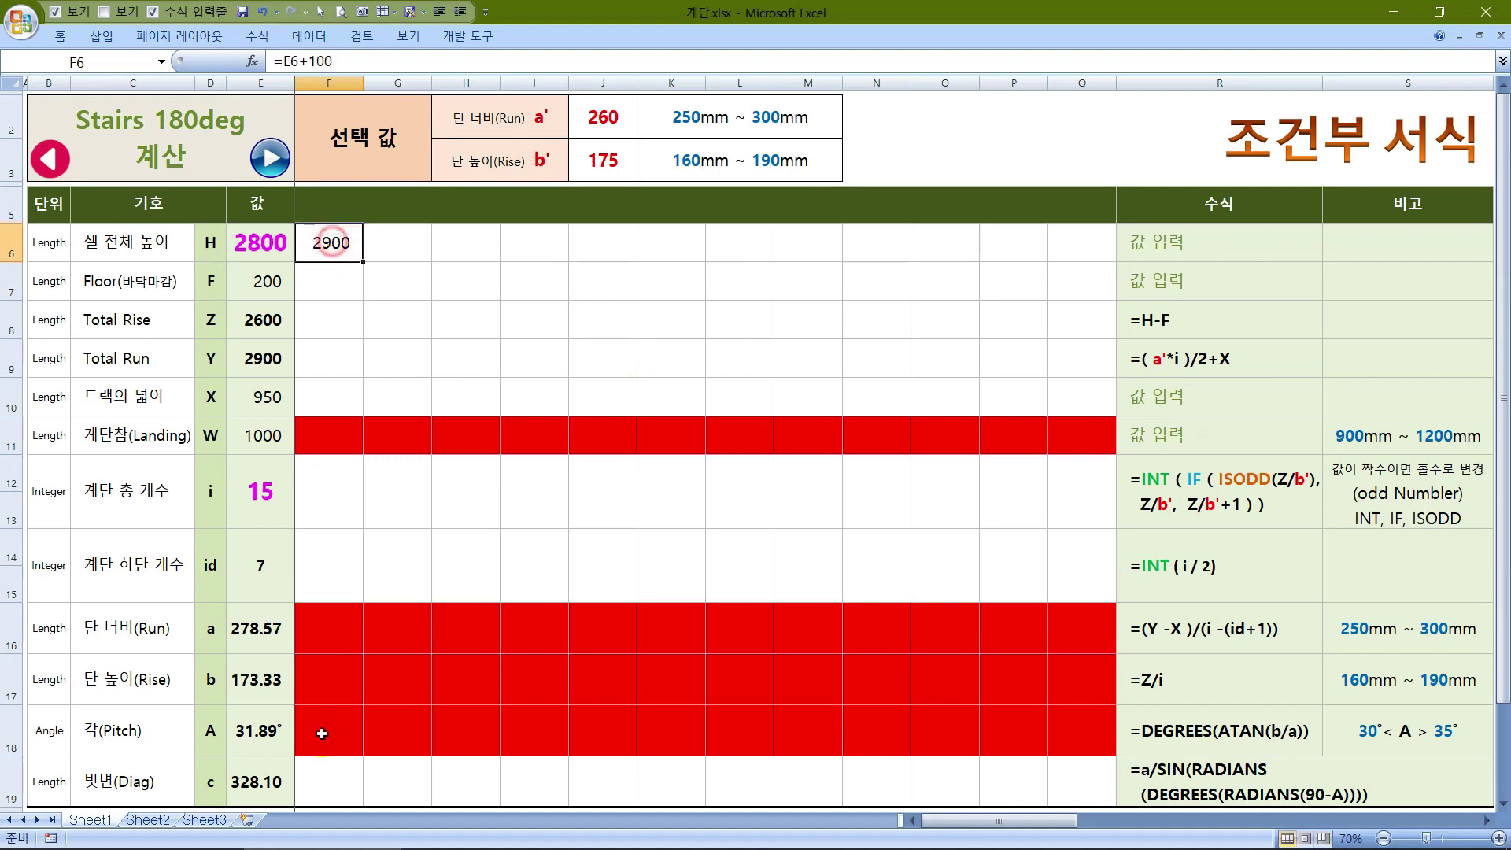
{"action": "left_click", "coordinate": [345, 782], "text": "shift"}
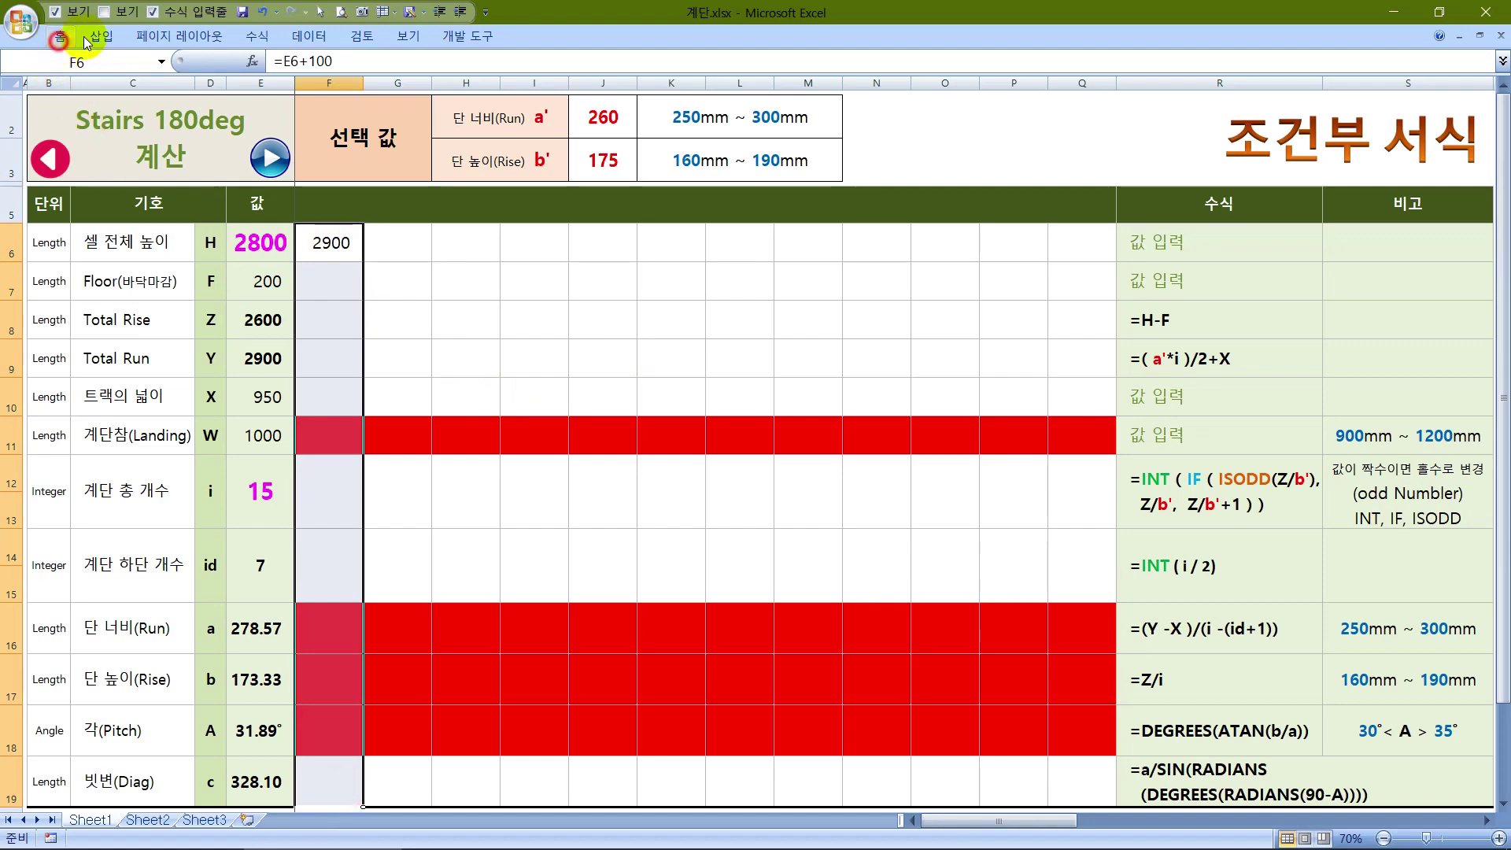
{"action": "left_click", "coordinate": [59, 38]}
{"action": "left_click", "coordinate": [362, 100]}
{"action": "left_click", "coordinate": [369, 240]}
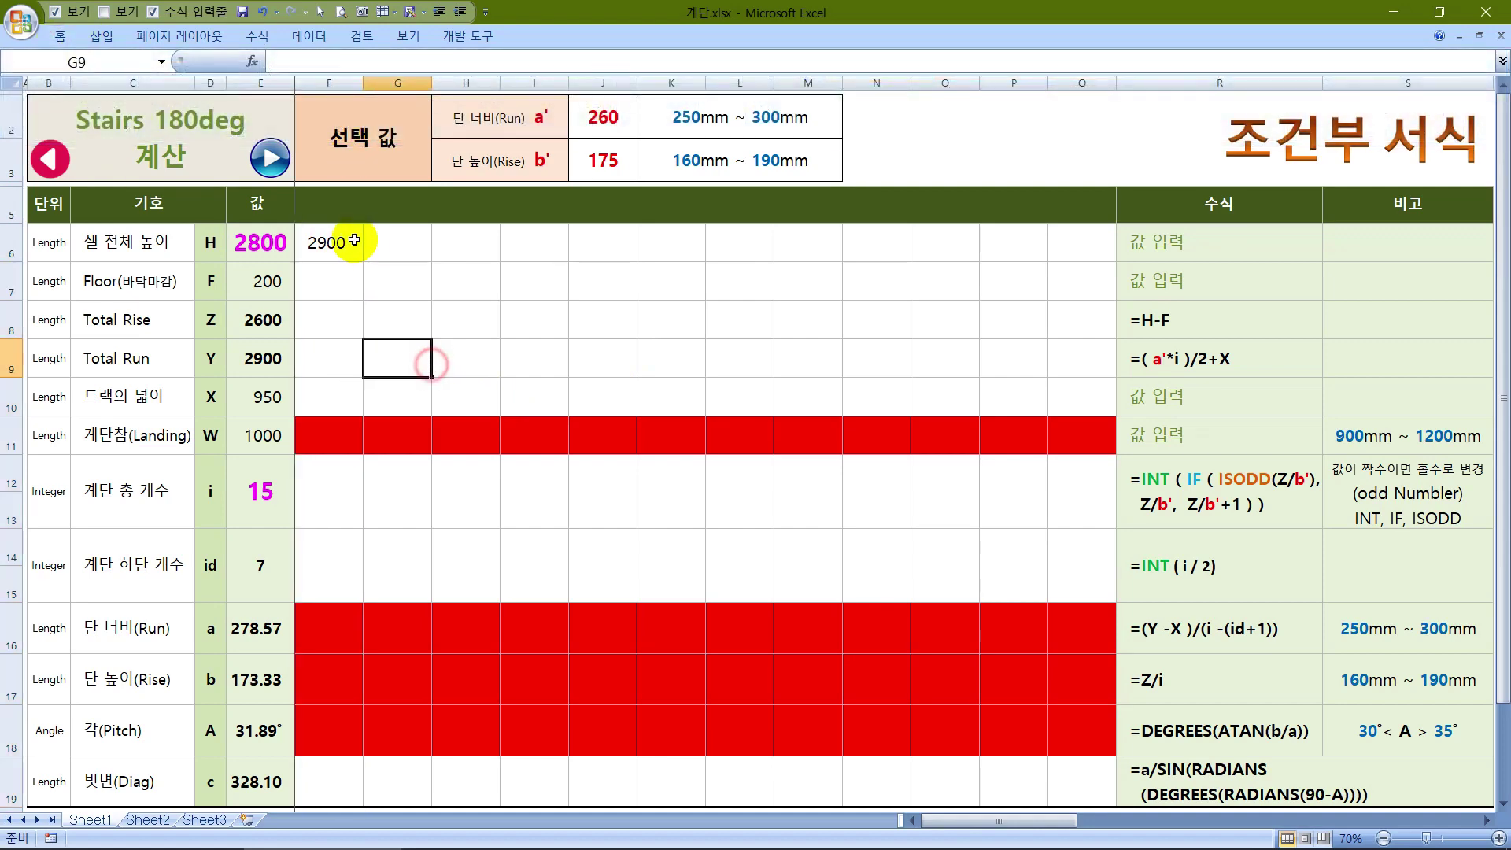
{"action": "double_click", "coordinate": [338, 241]}
{"action": "key", "text": "Escape"}
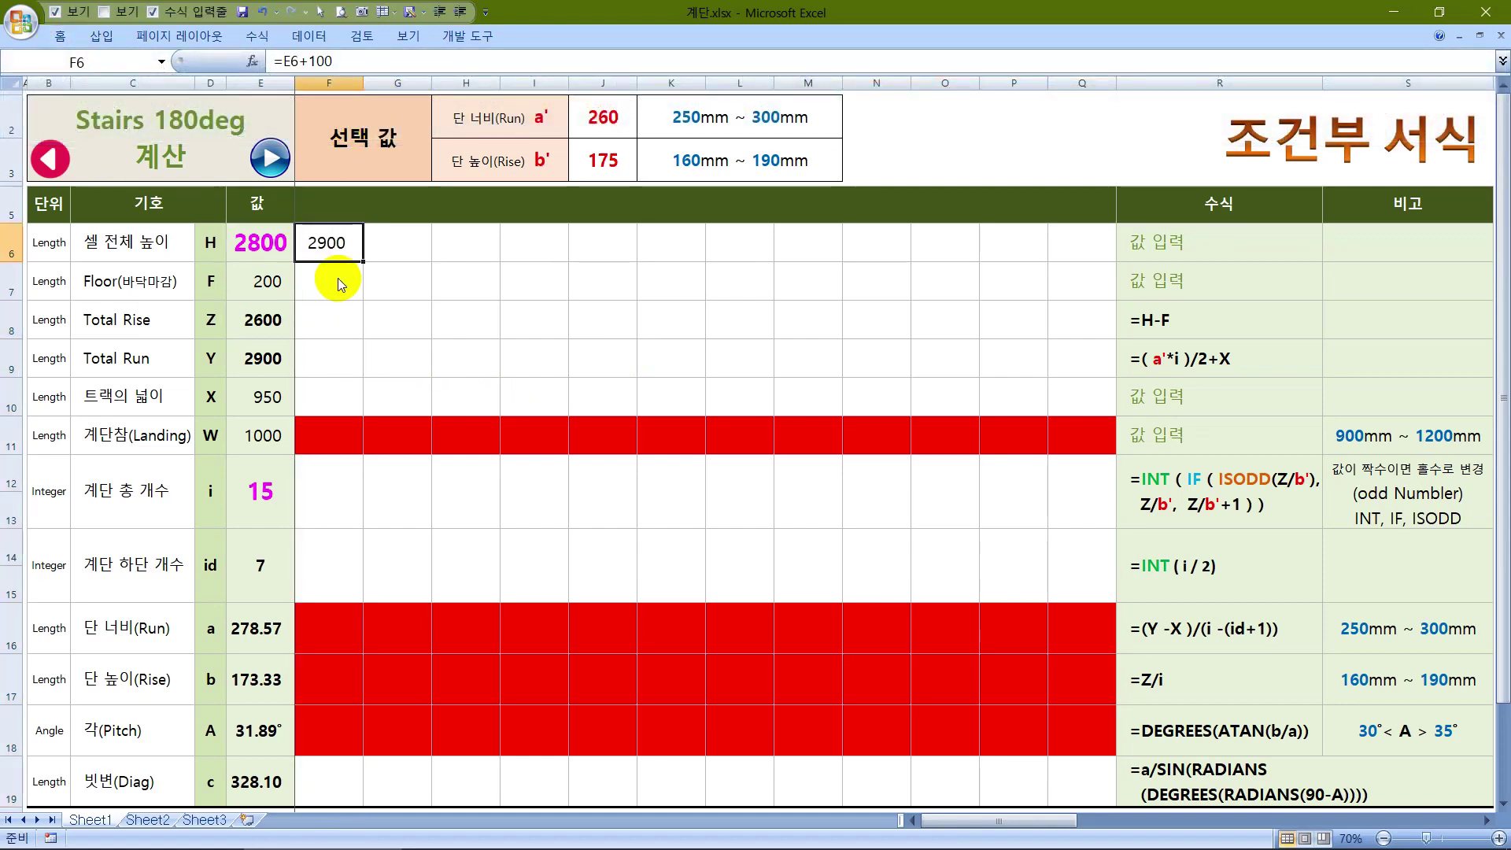
Link F7 to the floor value with the absolute reference =$E$7, showing 200
{"action": "left_click", "coordinate": [334, 283]}
{"action": "type", "text": "="}
{"action": "key", "text": "Left"}
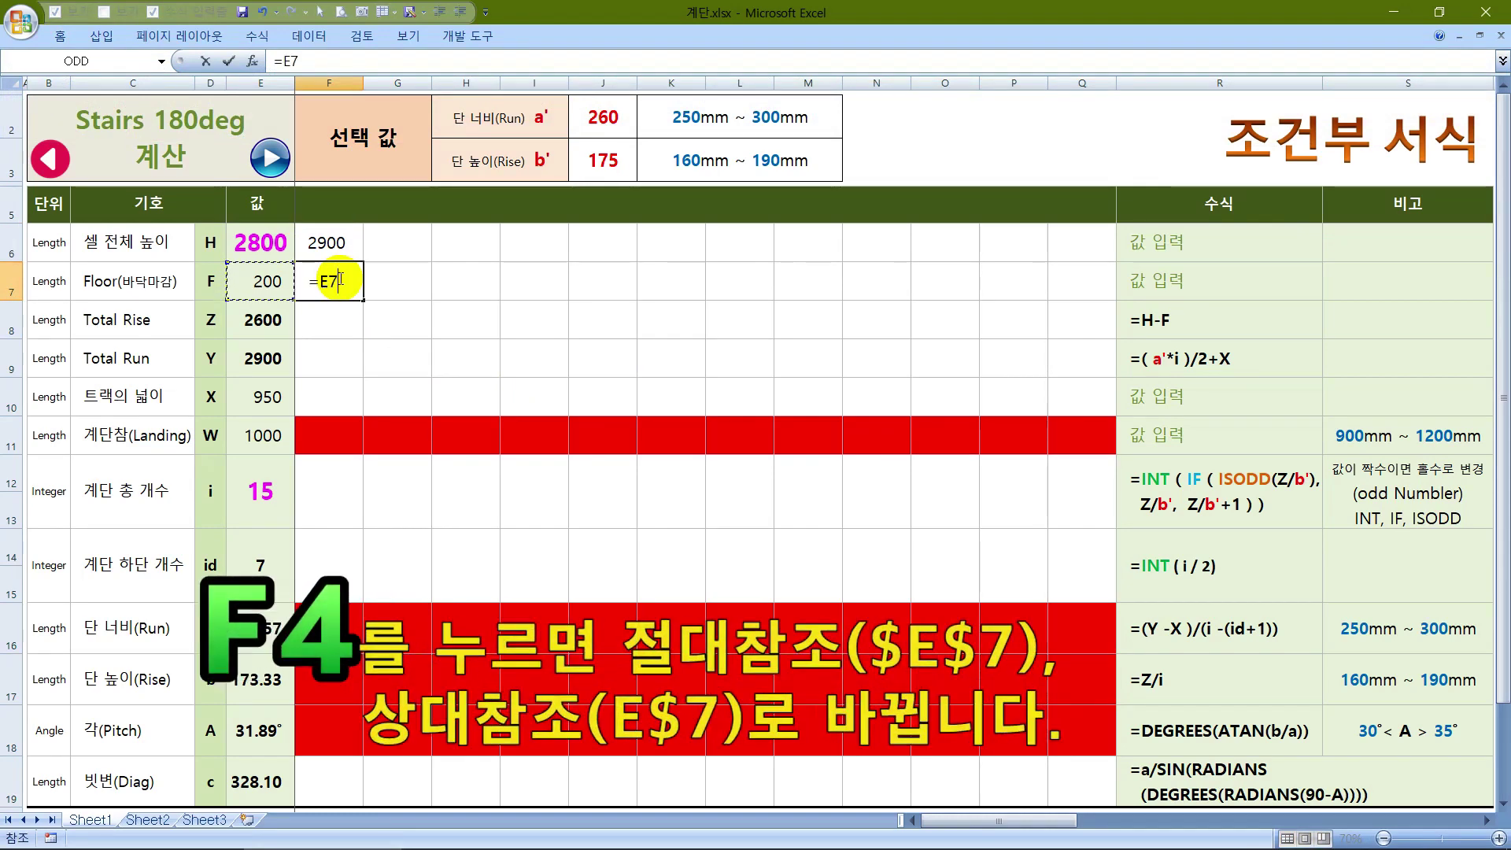
{"action": "key", "text": "F4"}
{"action": "key", "text": "Return"}
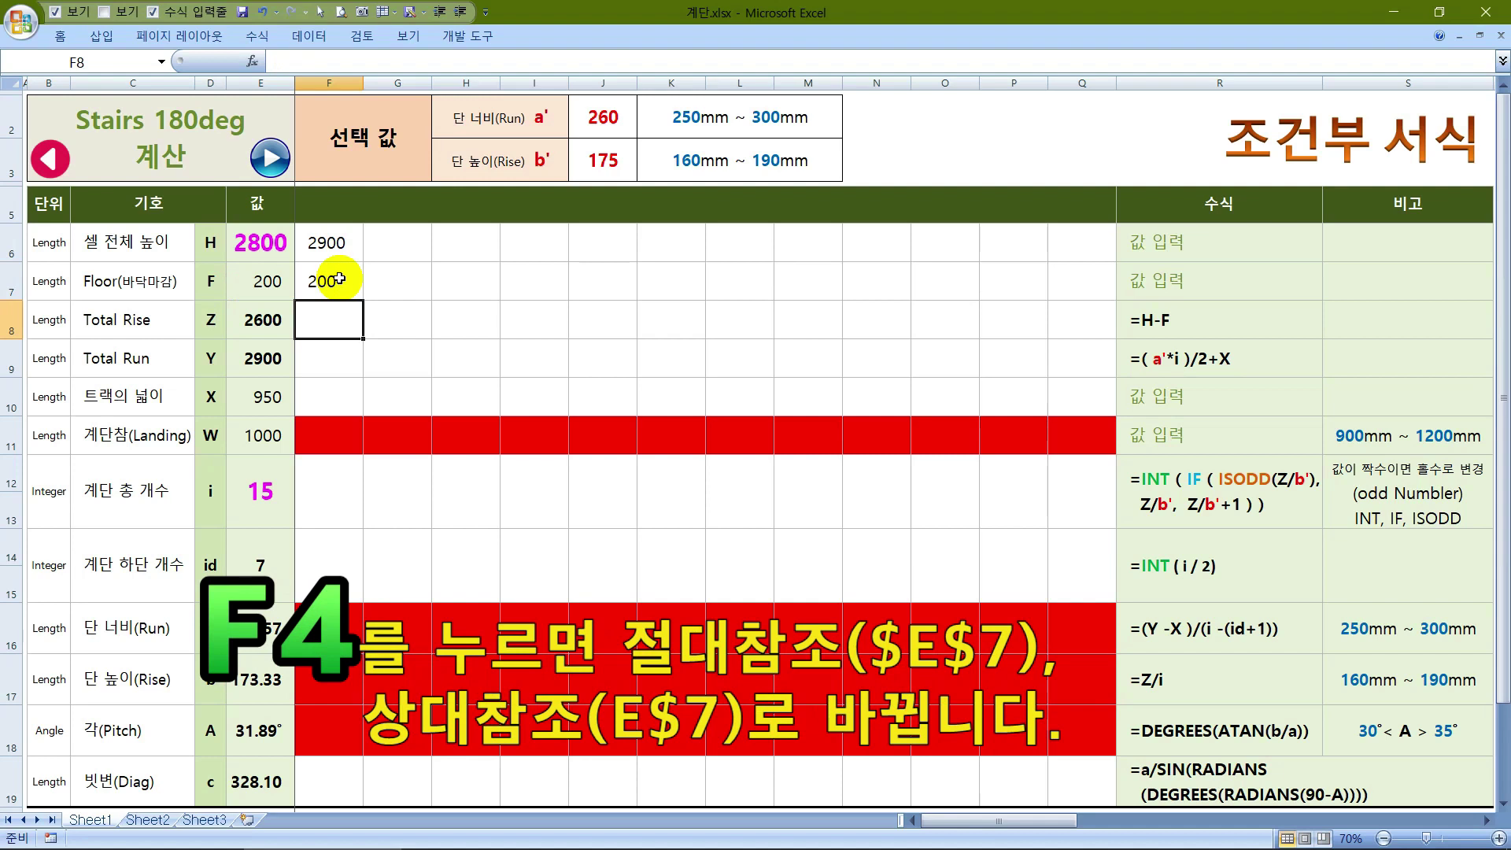
Enter =F6-F7 in F8 for a Total Rise of 2700
{"action": "type", "text": "="}
{"action": "key", "text": "Up"}
{"action": "key", "text": "Up"}
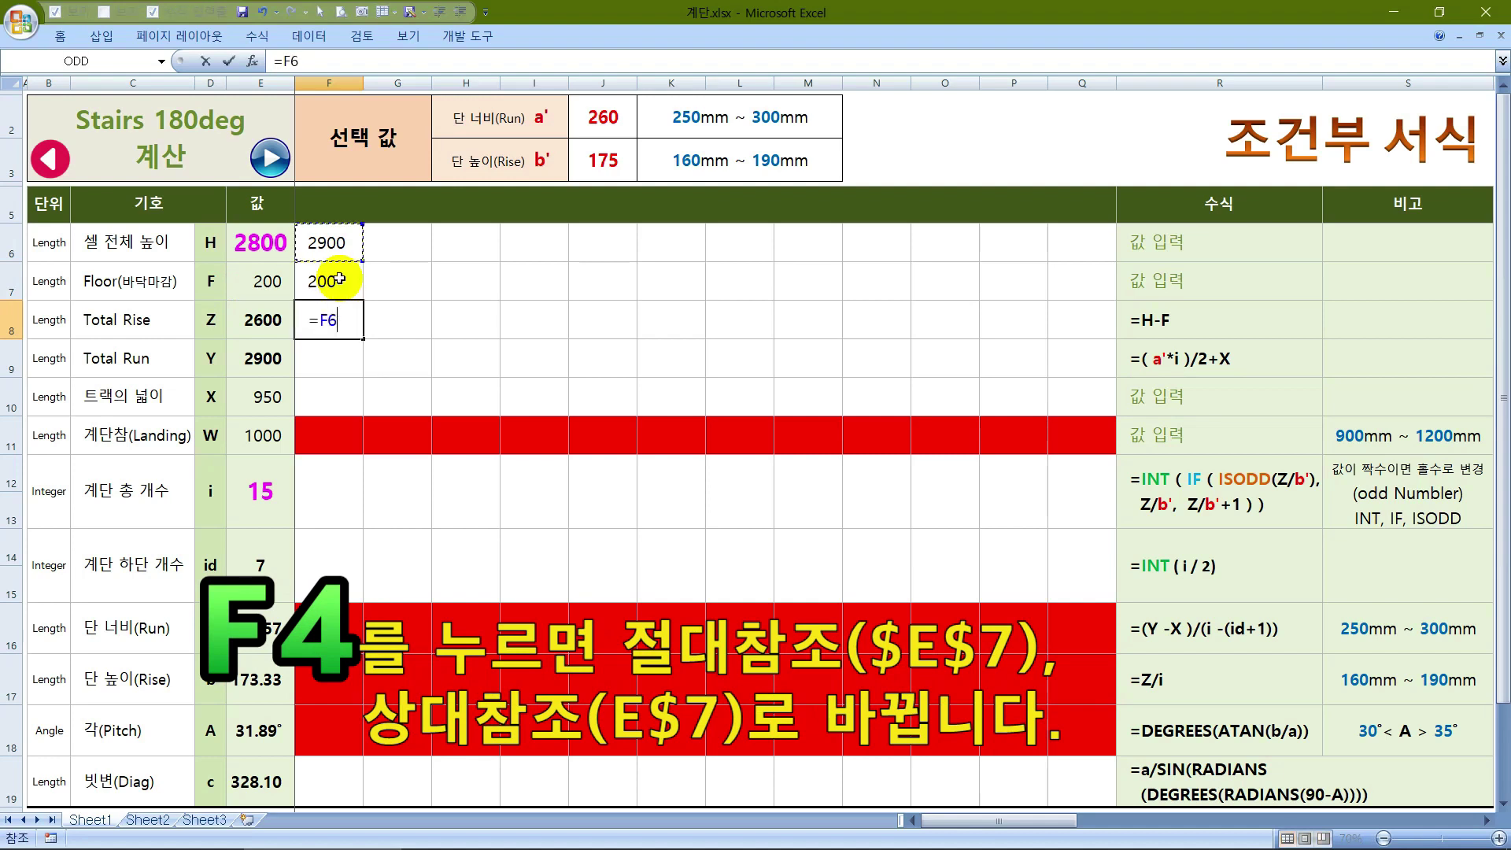
{"action": "key", "text": "Down"}
{"action": "key", "text": "Up"}
{"action": "key", "text": "Return"}
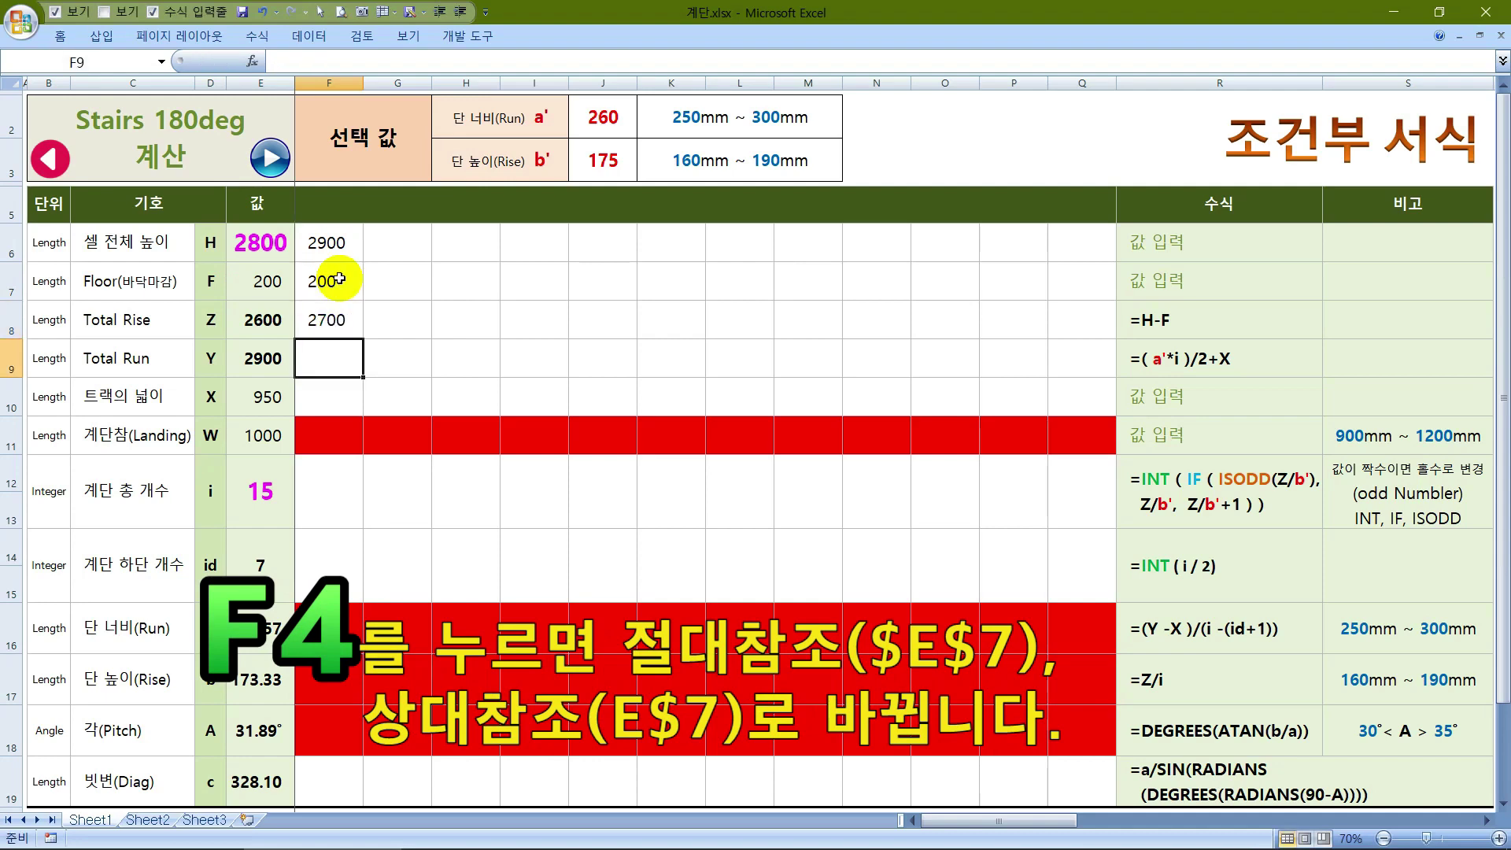
{"action": "left_click", "coordinate": [315, 397]}
{"action": "left_click", "coordinate": [321, 492]}
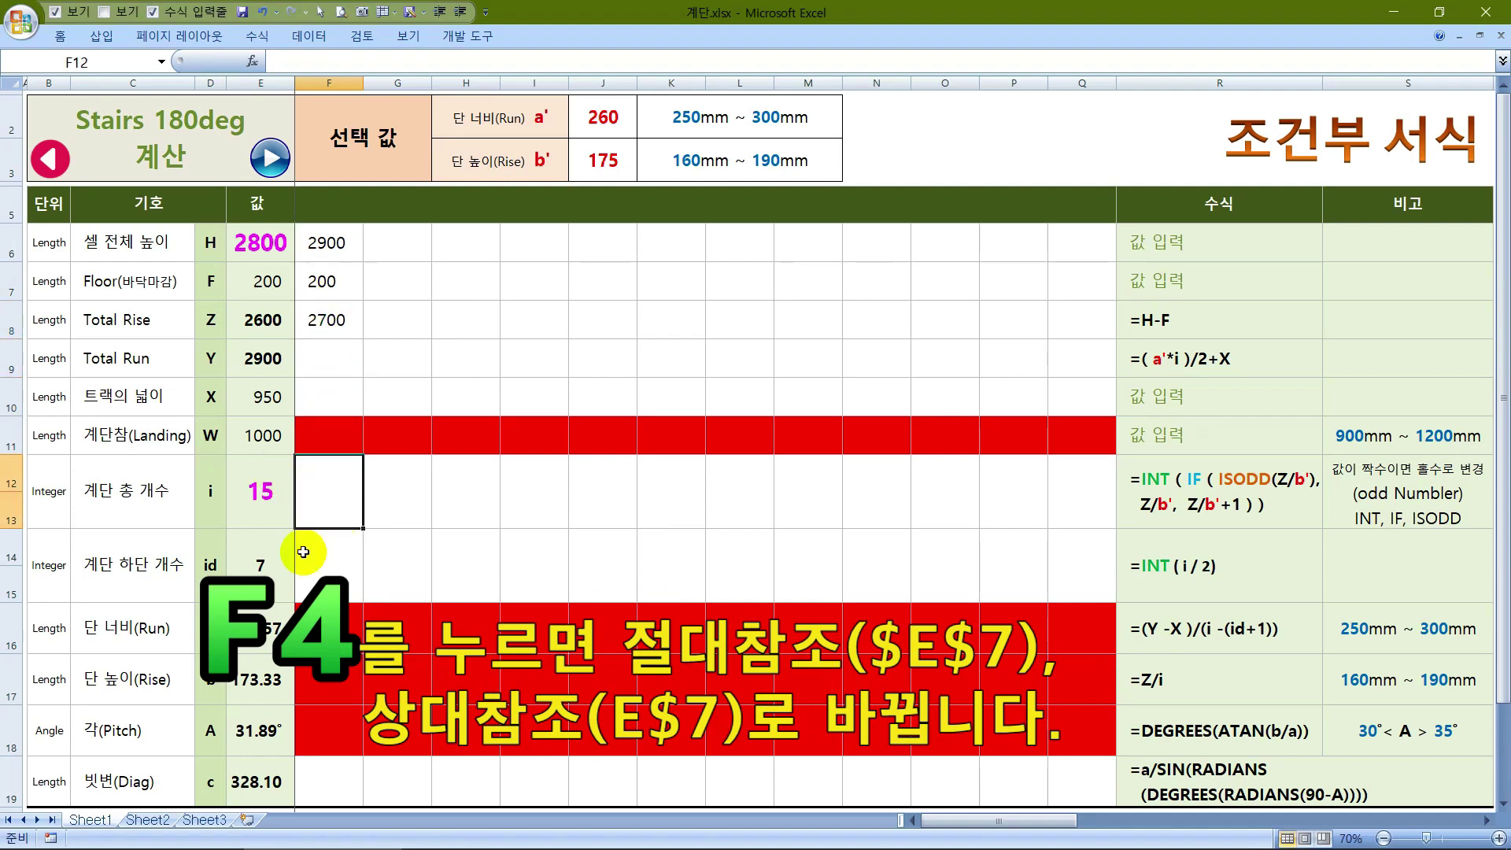
Begin F12's formula =INT(IF(ISODD(F8/$J$3),F8/$J$3 using absolute J3 references
{"action": "type", "text": "="}
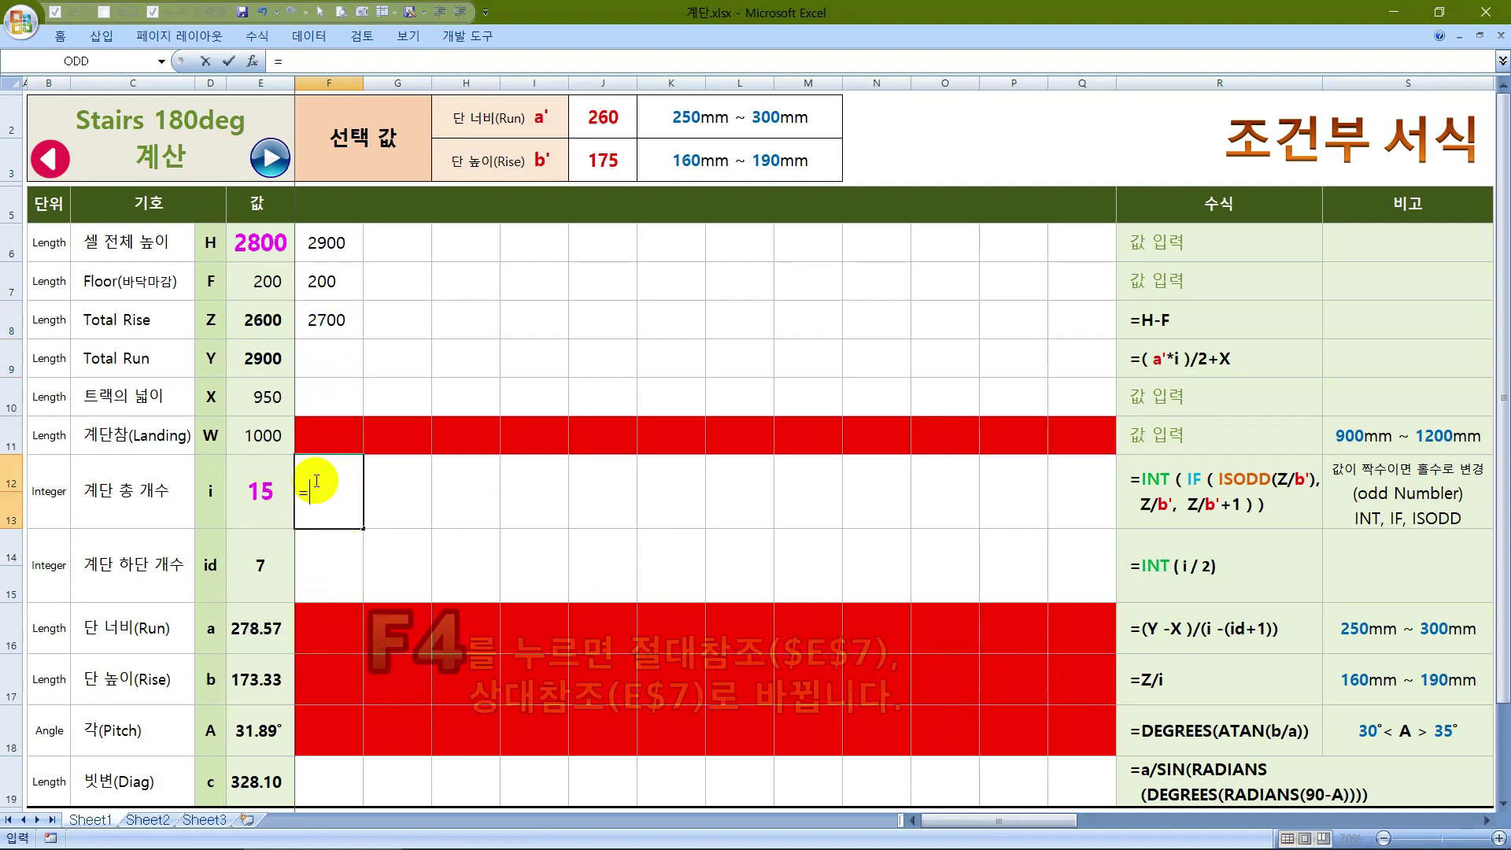
{"action": "type", "text": "INT(I"}
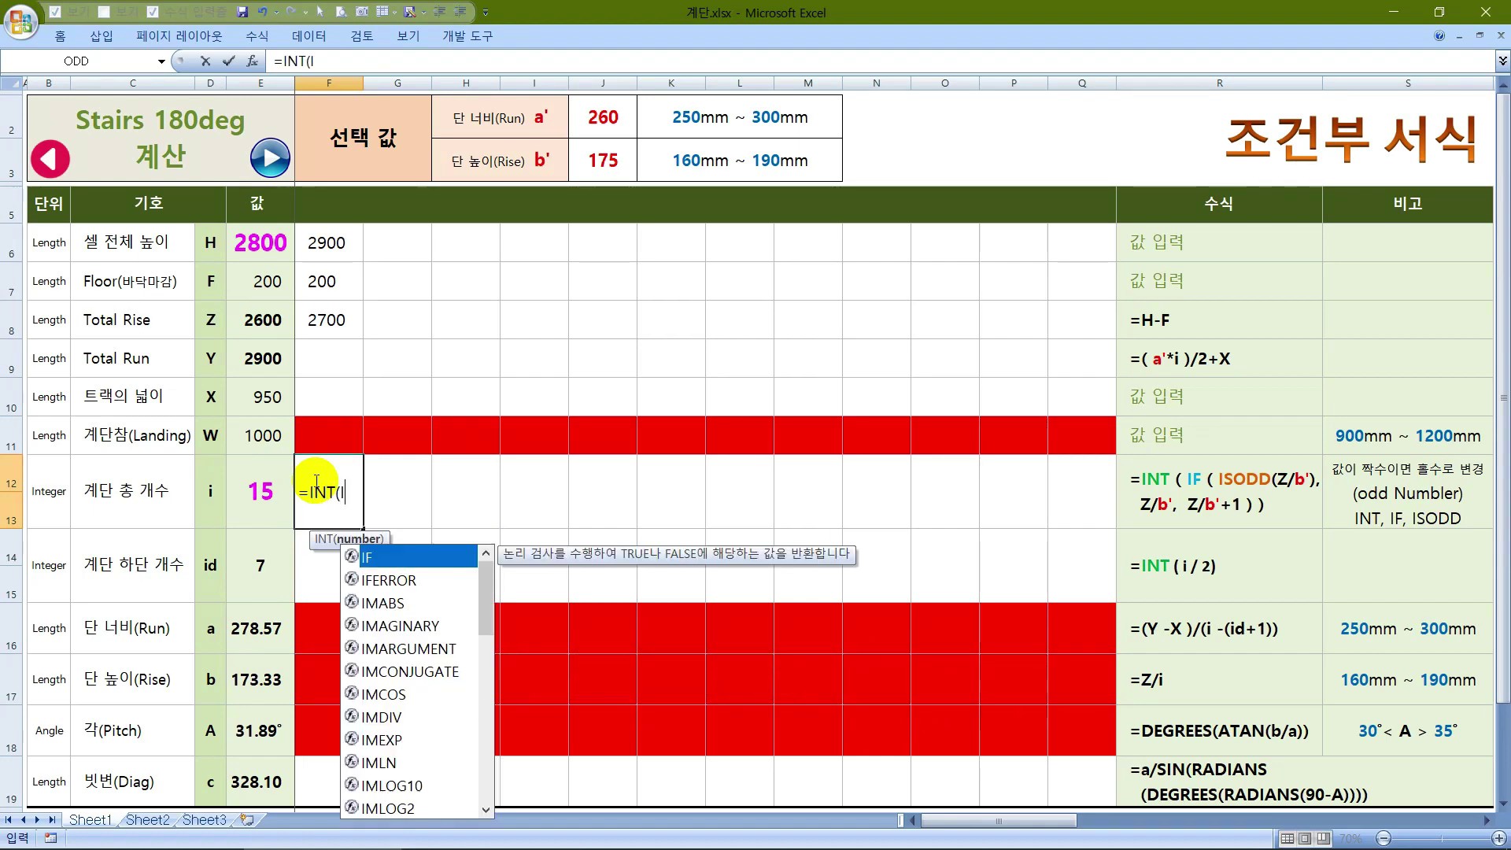
{"action": "type", "text": "F(ISOD"}
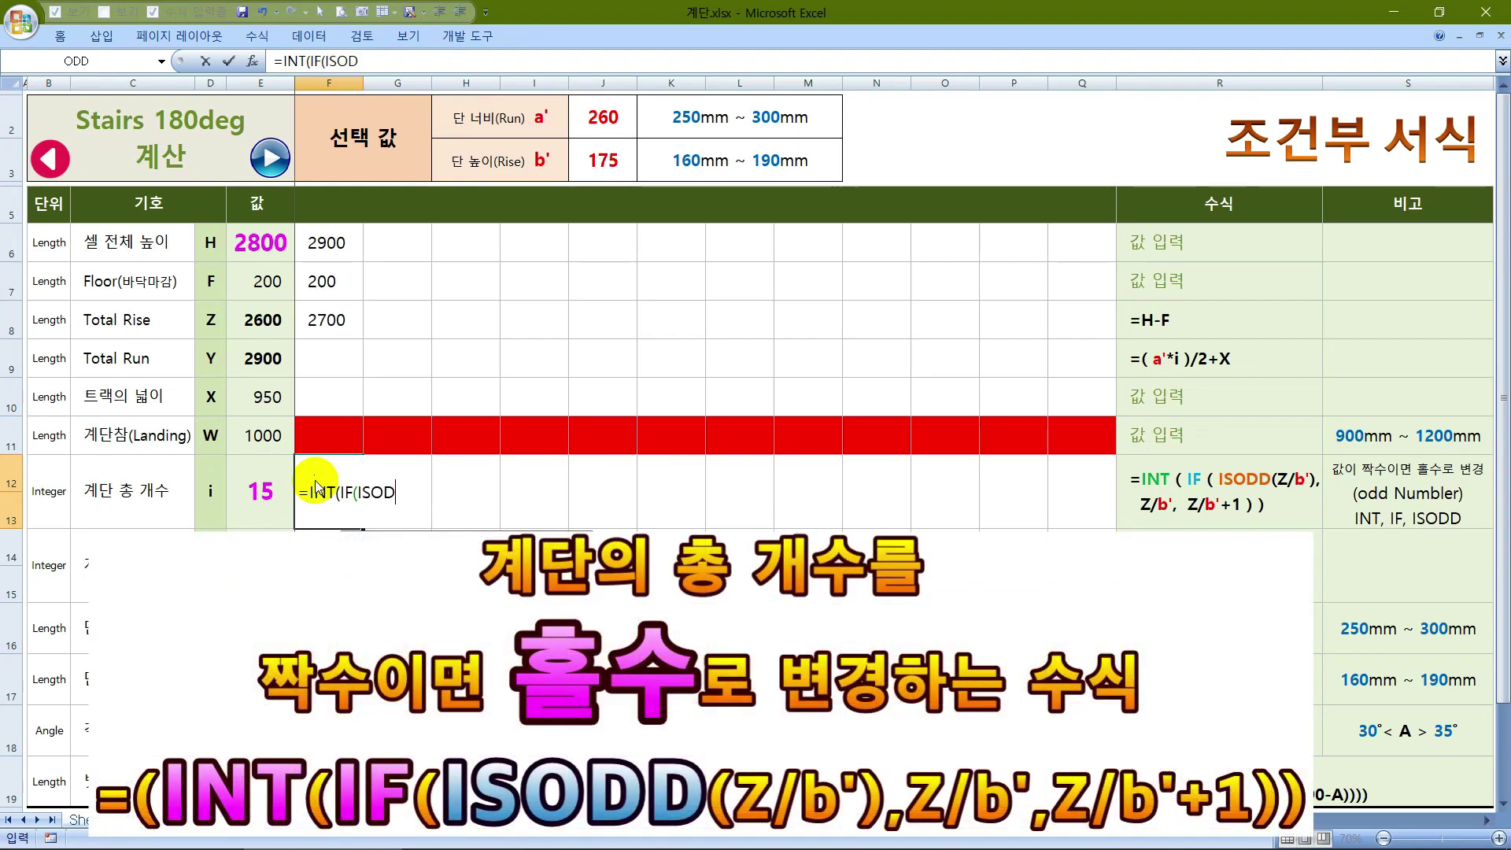
{"action": "type", "text": "D("}
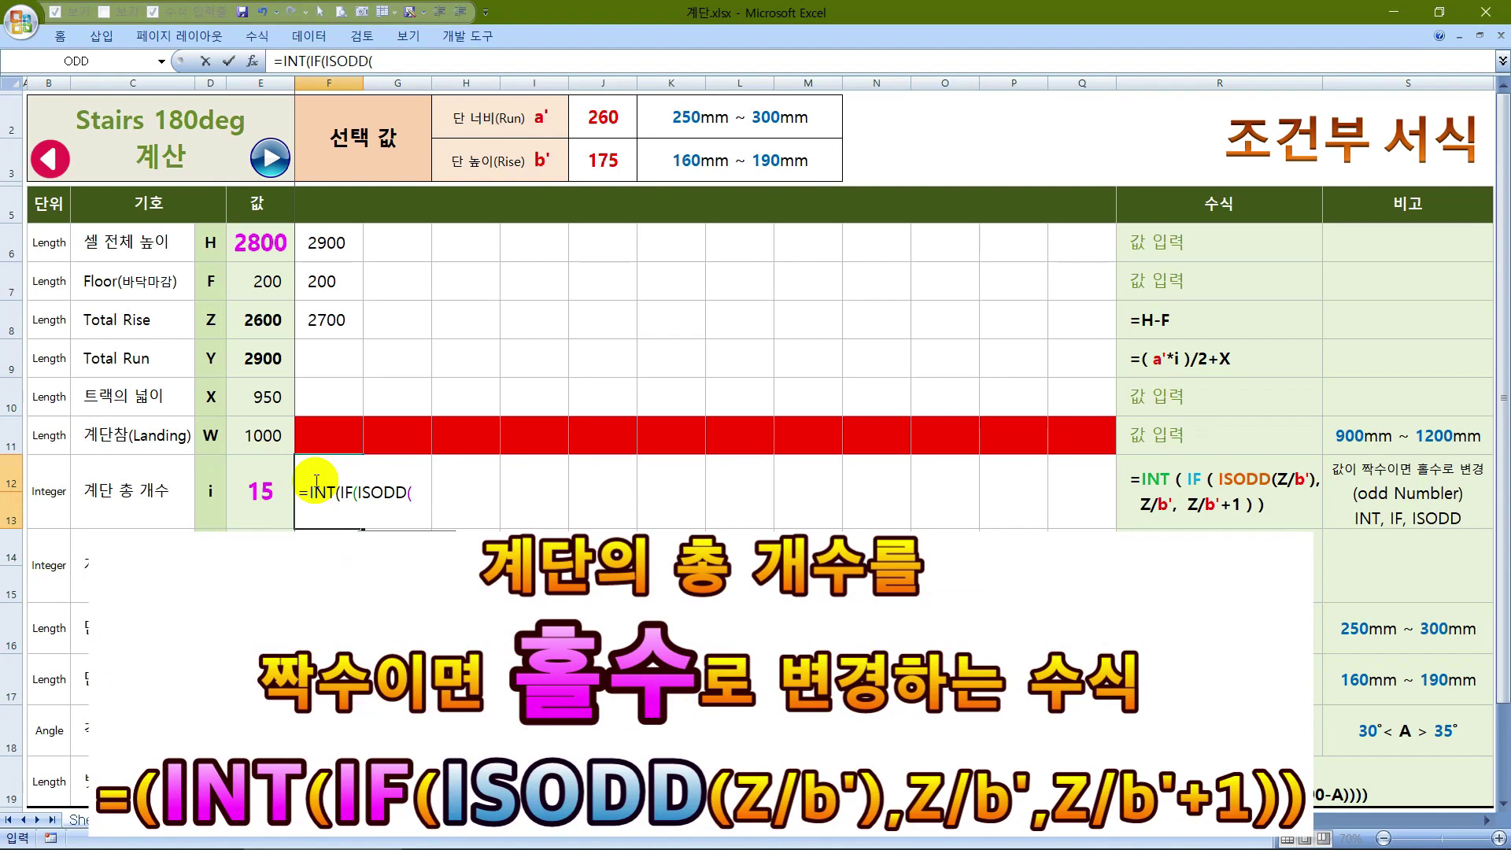
{"action": "left_click", "coordinate": [327, 319]}
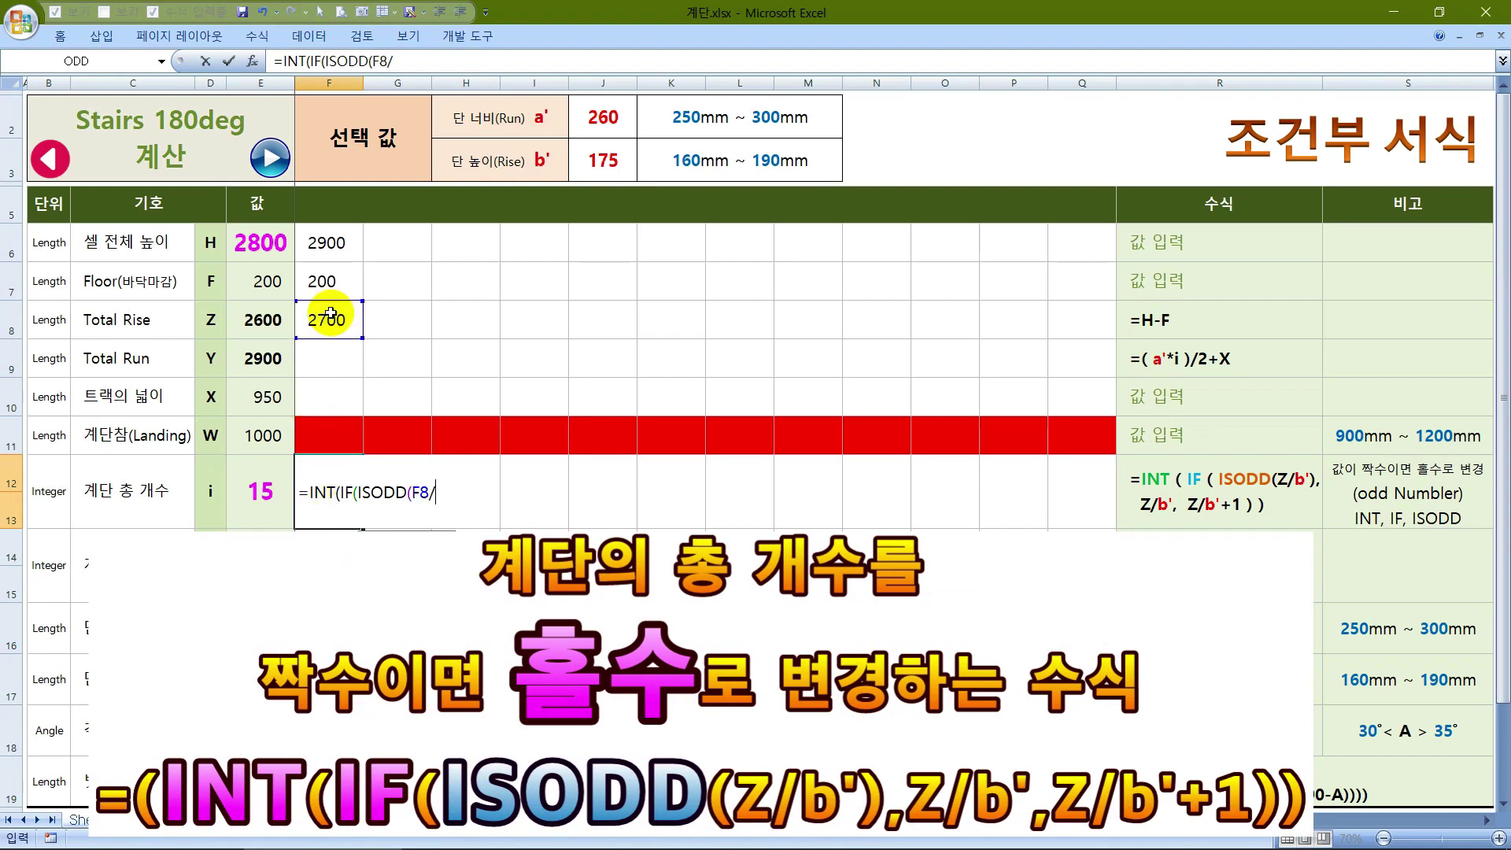
{"action": "left_click", "coordinate": [611, 152]}
{"action": "key", "text": "F4"}
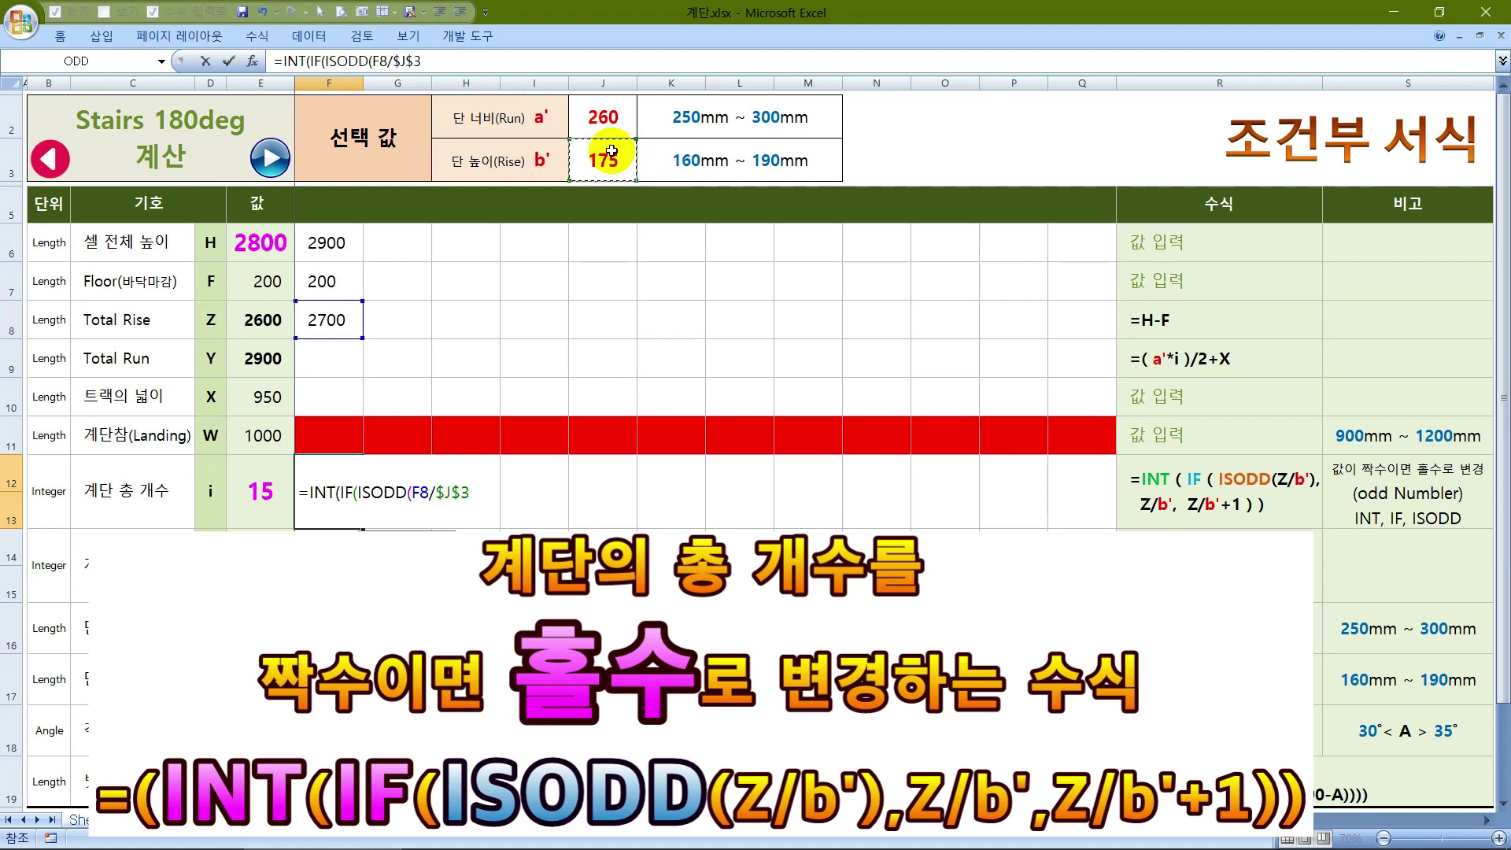
{"action": "type", "text": "),F8"}
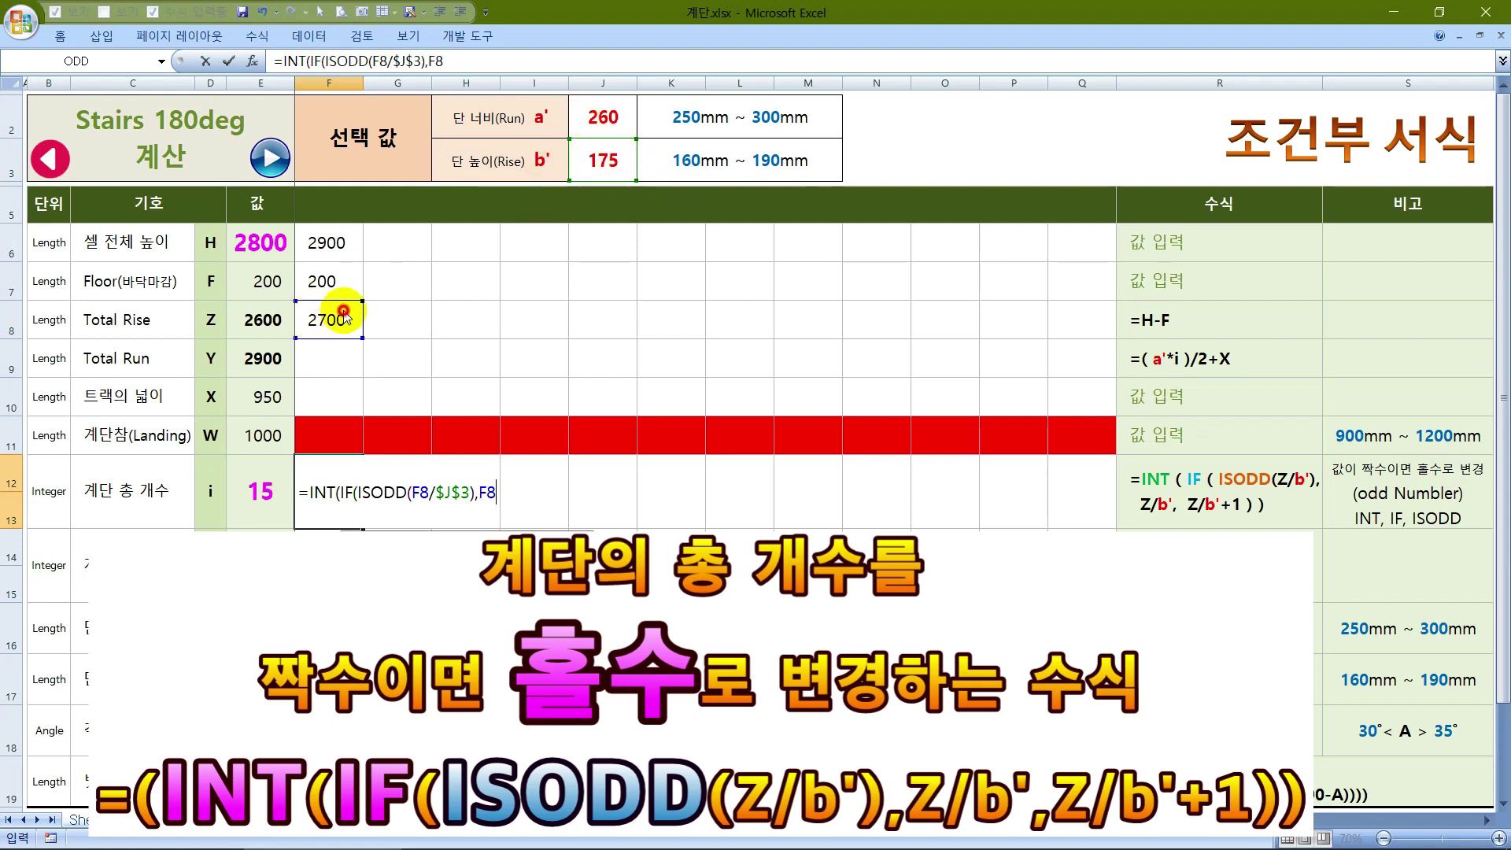
{"action": "left_click", "coordinate": [335, 310]}
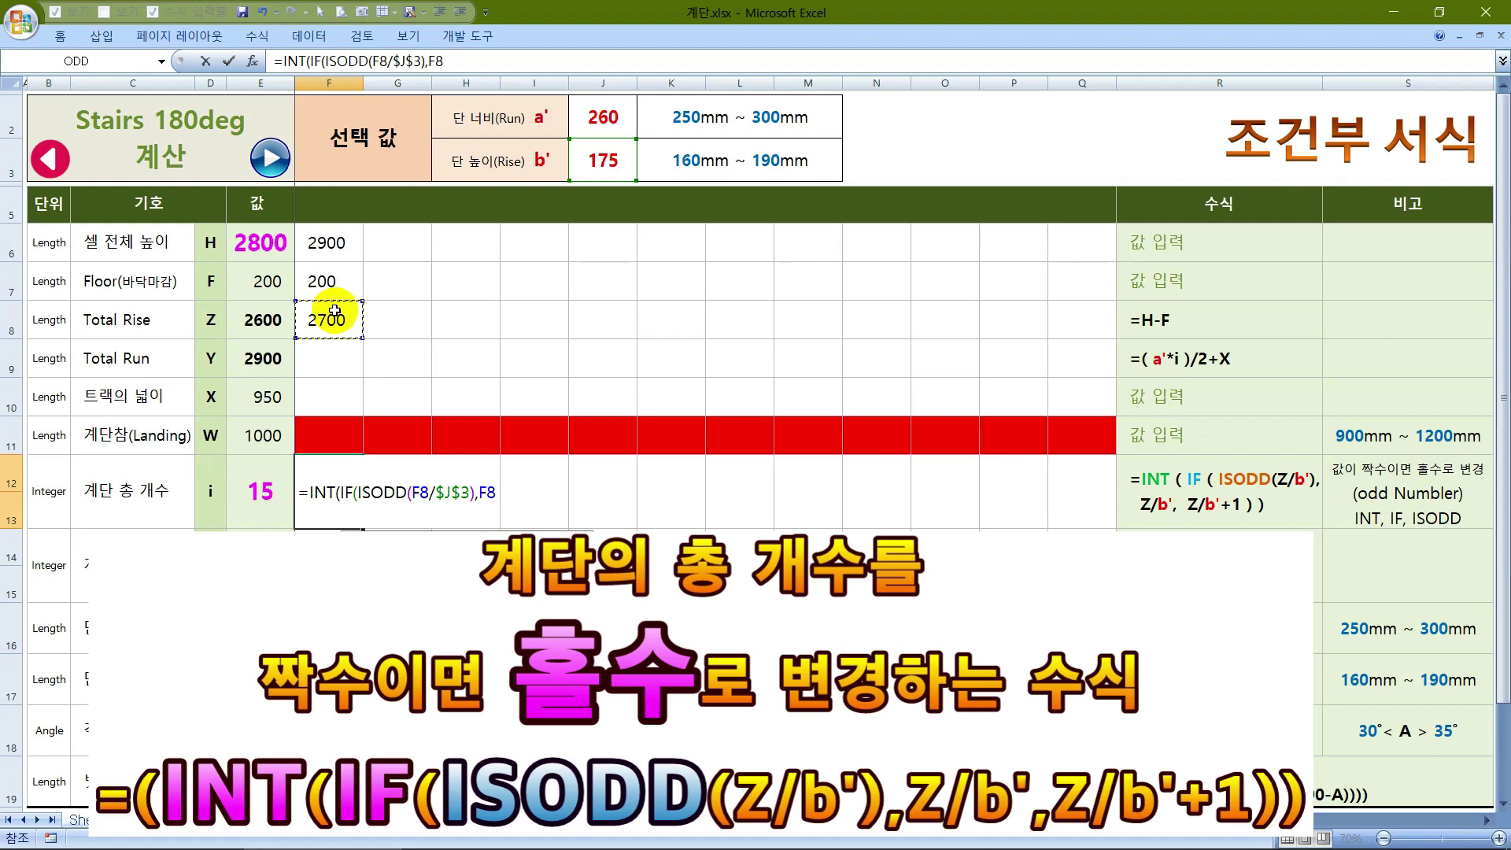
{"action": "left_click", "coordinate": [610, 161]}
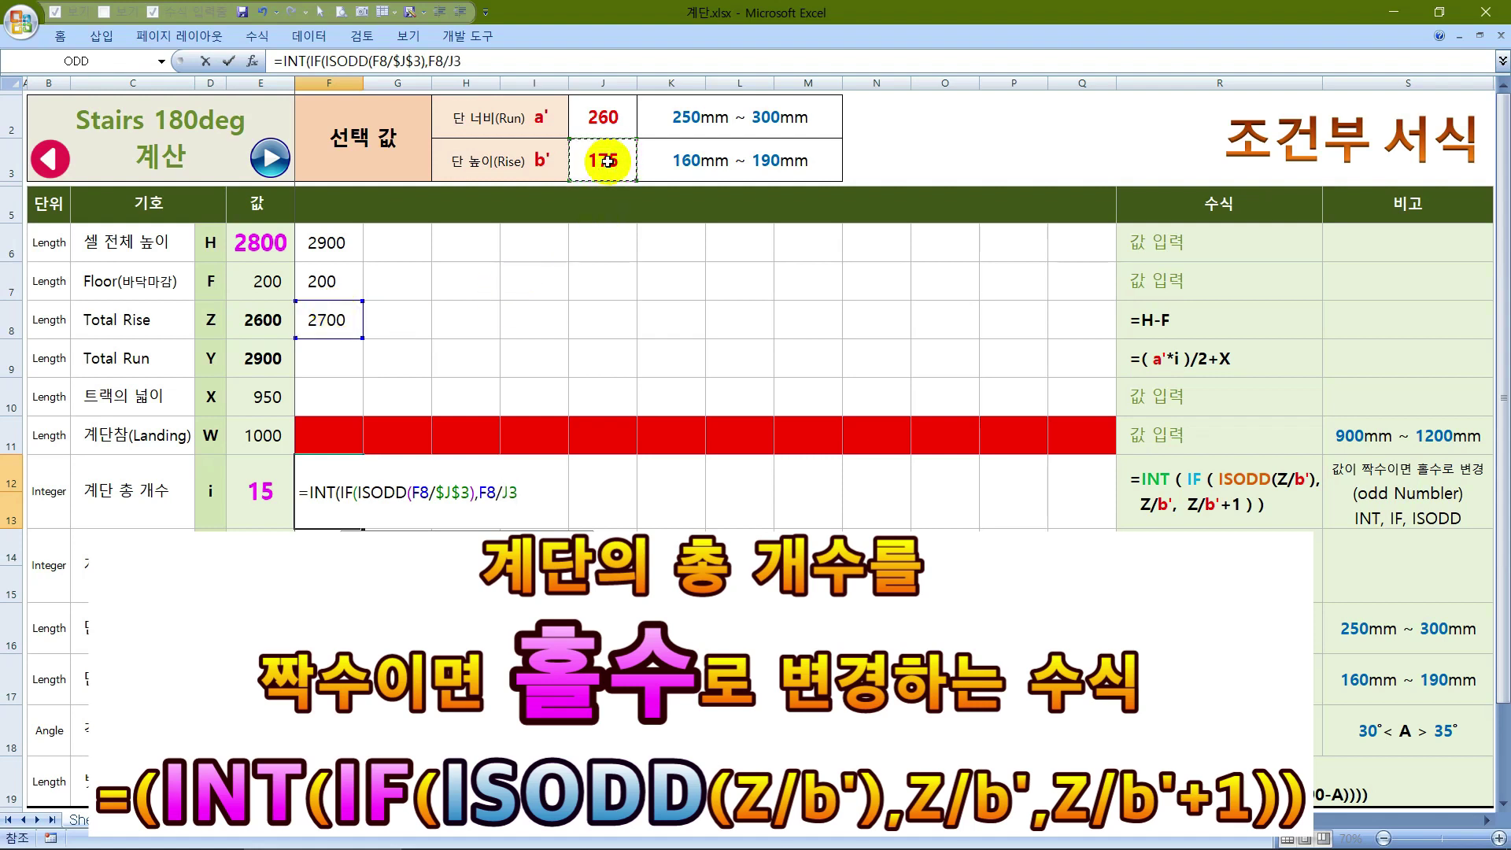
{"action": "key", "text": "F4"}
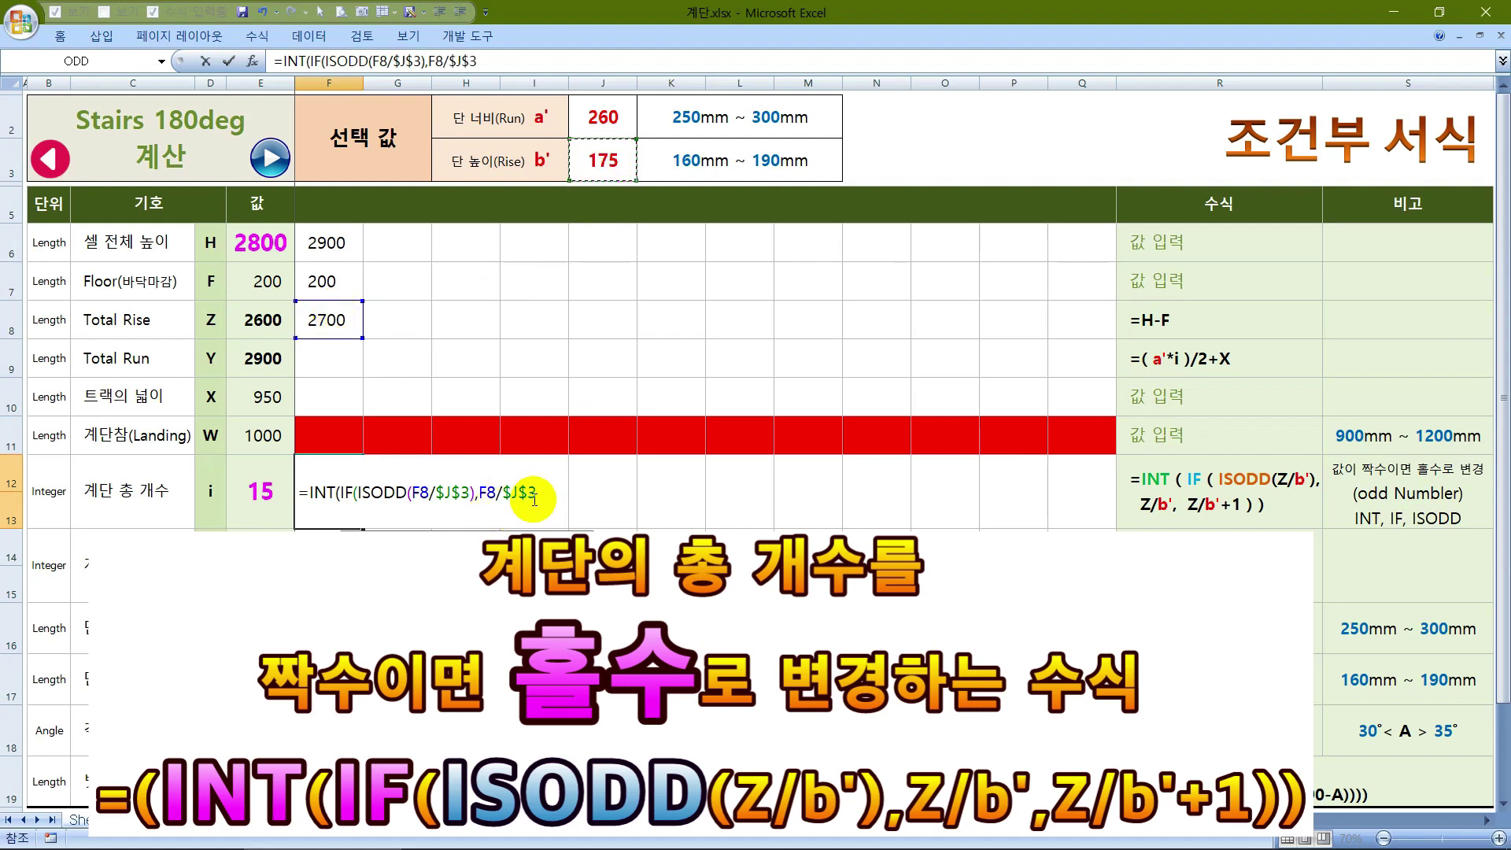
Complete the even case with F8/$J$3+1 so F12 shows 15 steps
{"action": "type", "text": ","}
{"action": "left_click", "coordinate": [335, 319]}
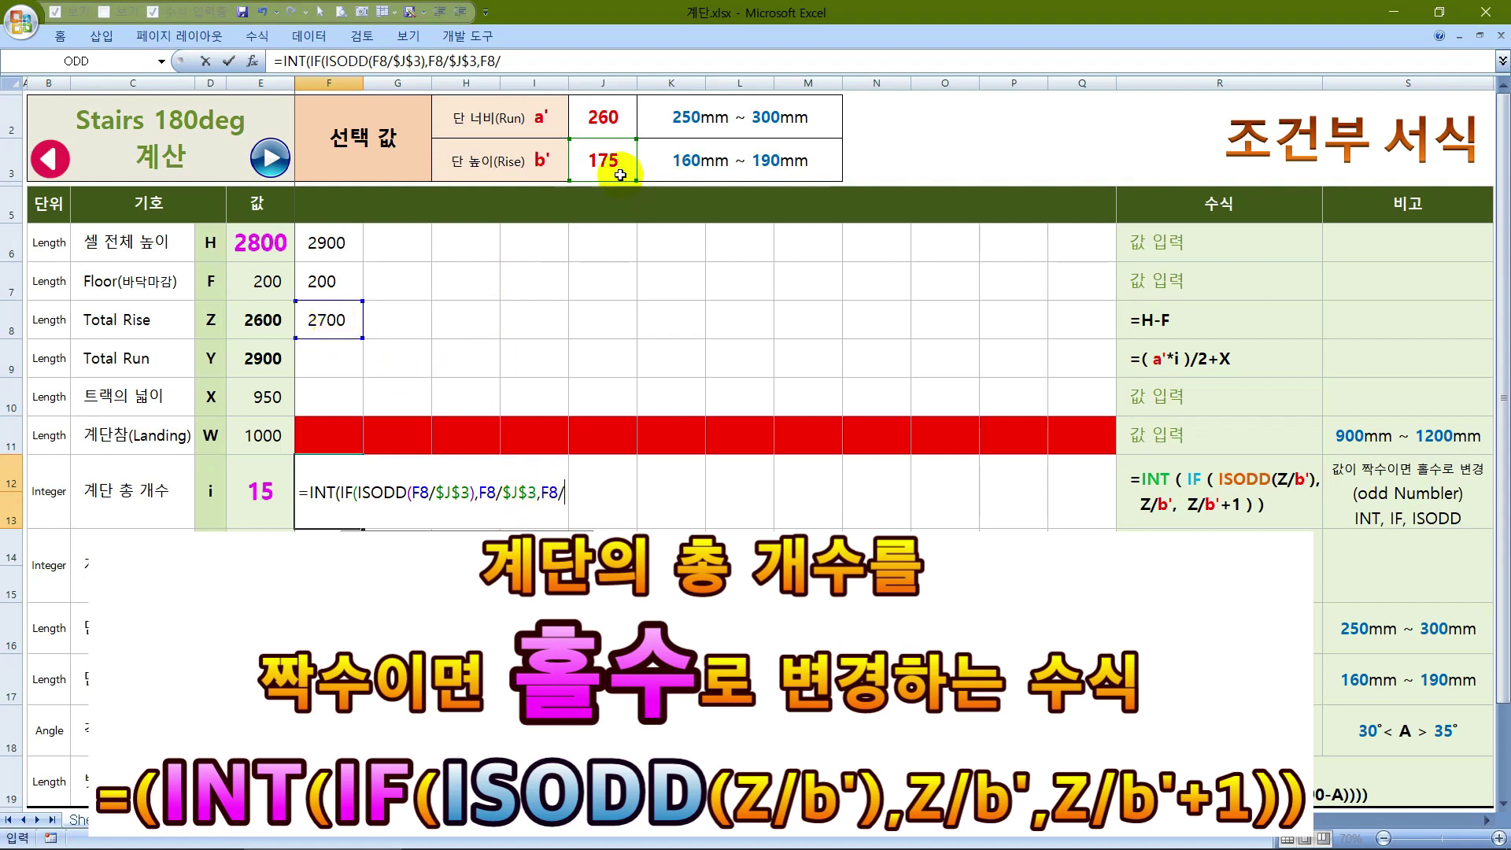
{"action": "left_click", "coordinate": [616, 161]}
{"action": "key", "text": "F4"}
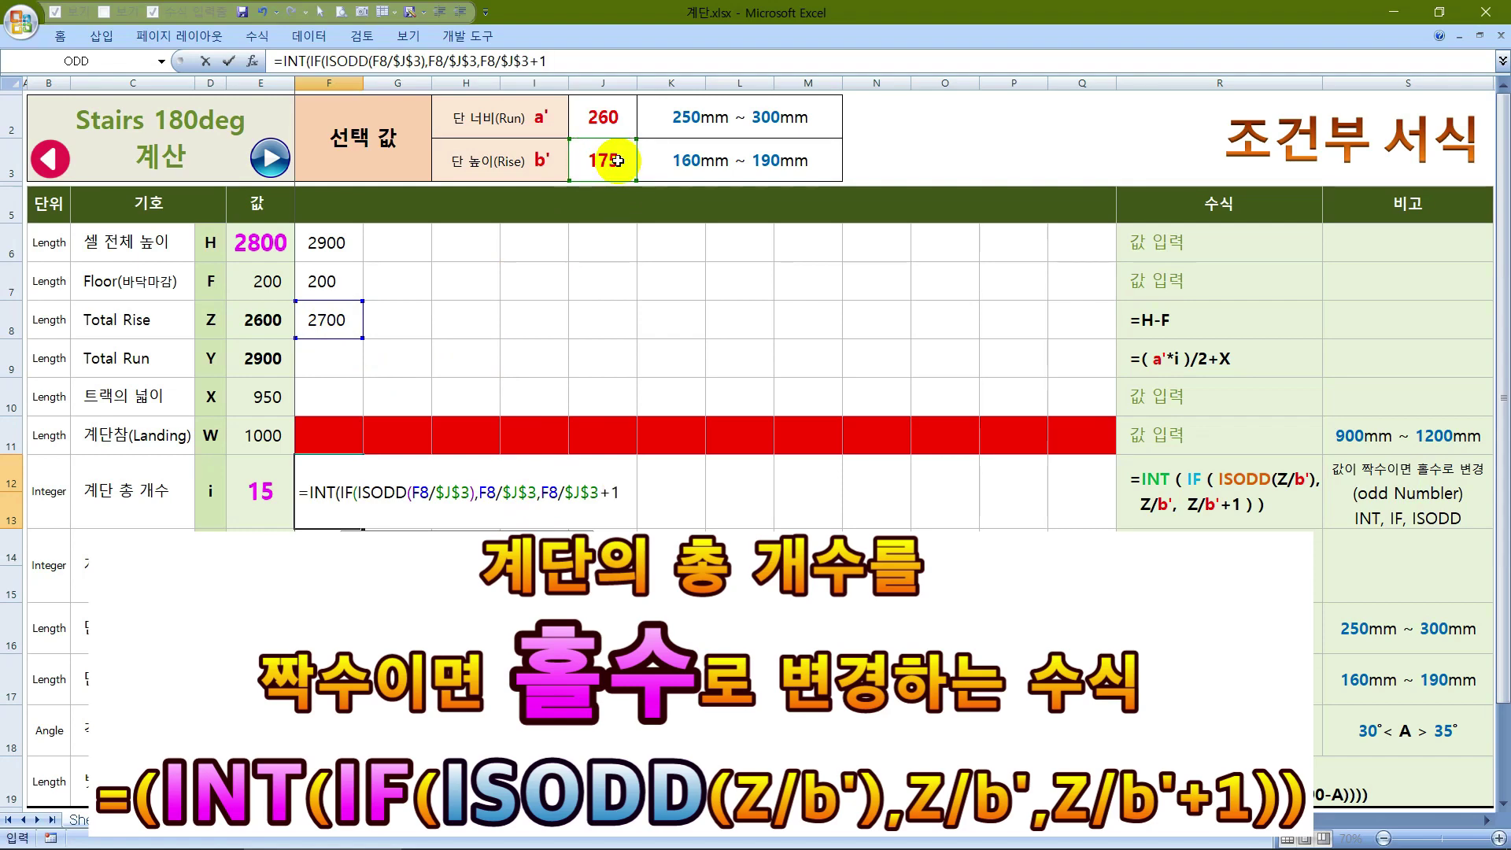
{"action": "type", "text": ")"}
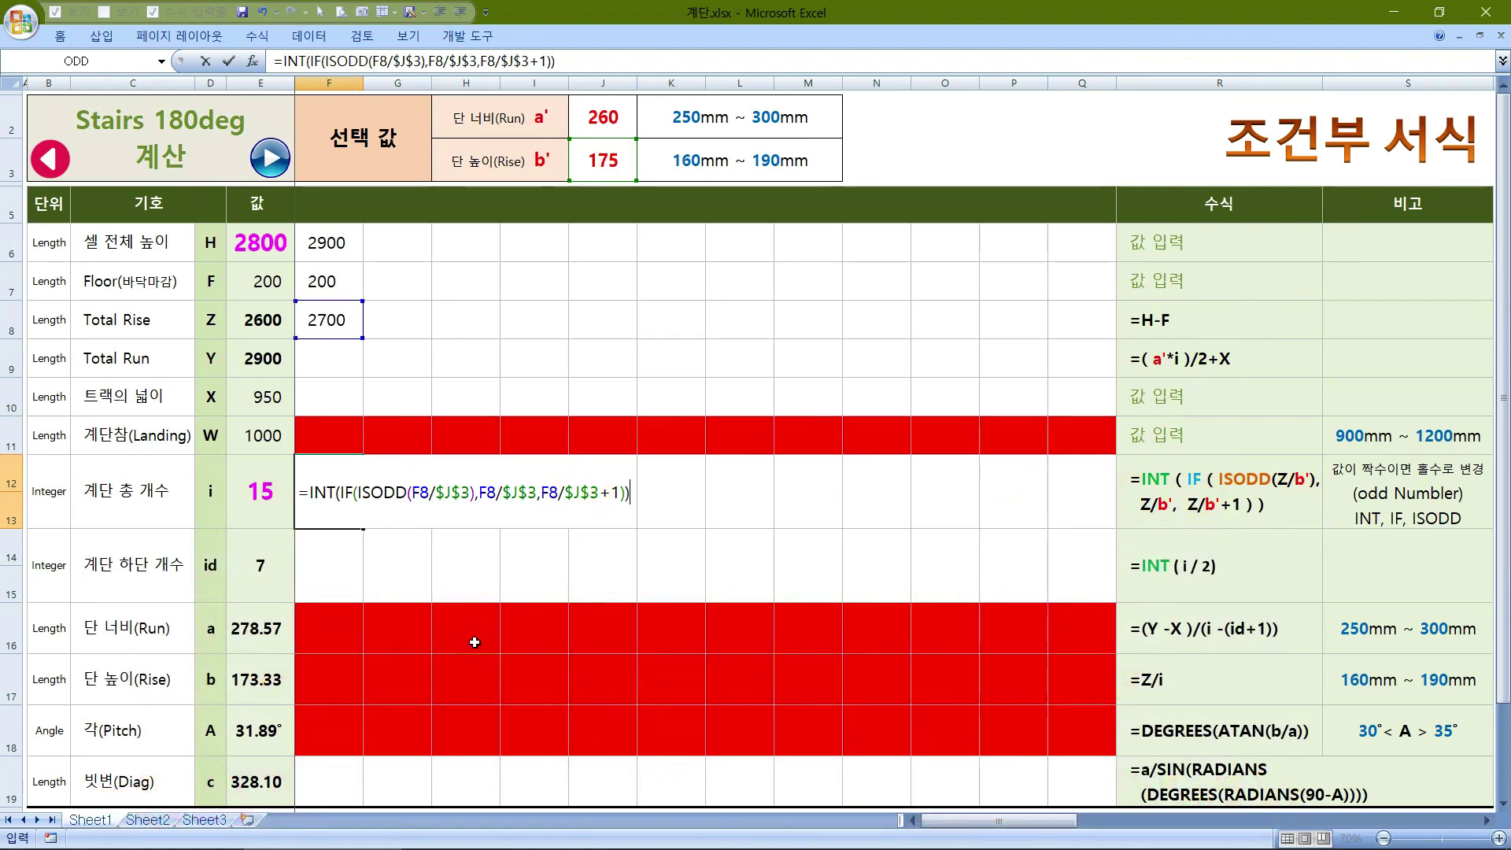
{"action": "key", "text": "Return"}
{"action": "left_click", "coordinate": [324, 490]}
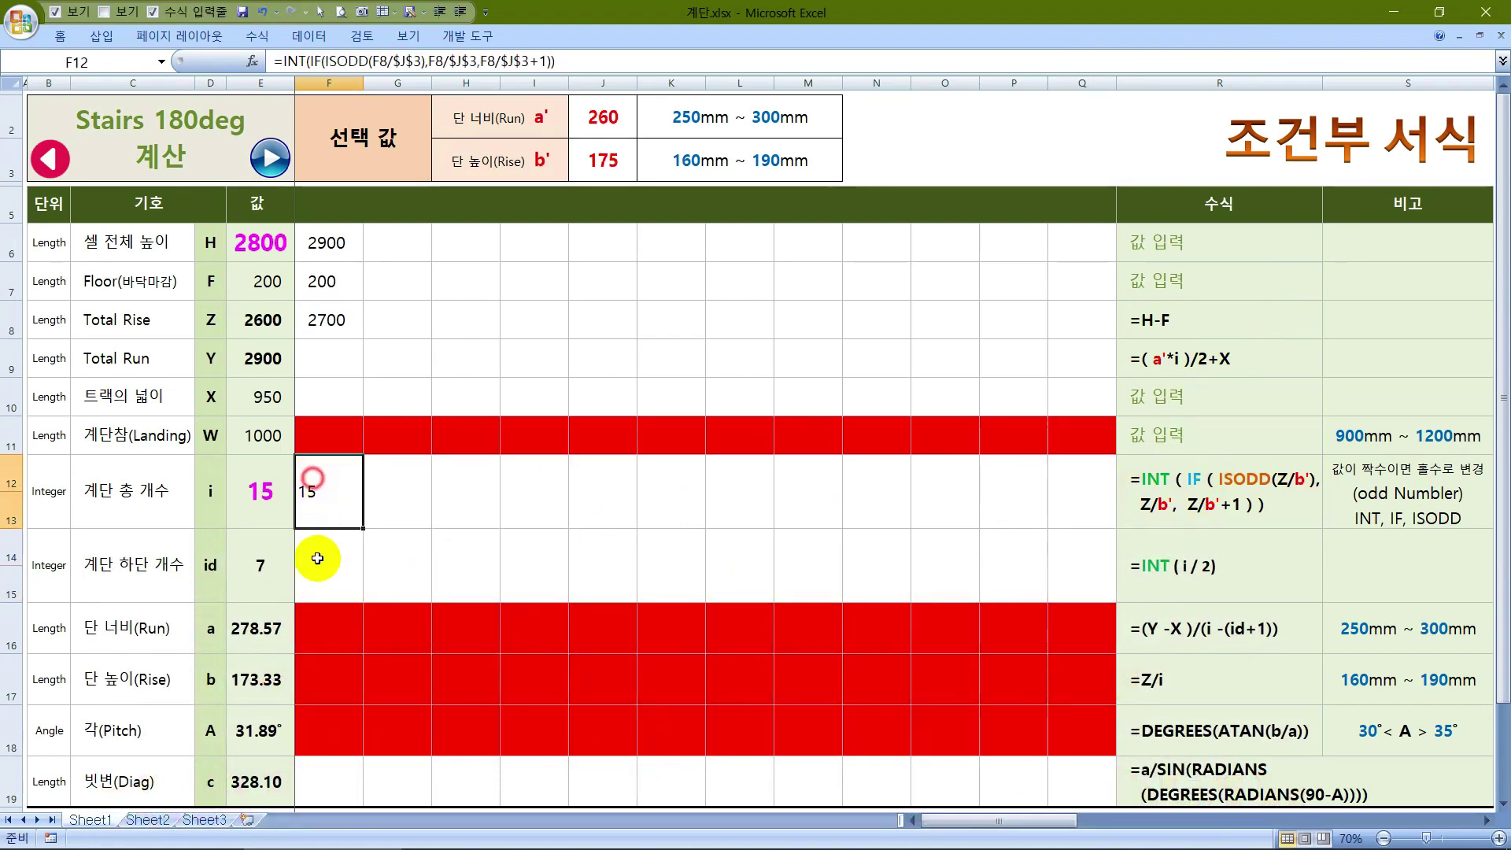
{"action": "left_click", "coordinate": [317, 561]}
Finish F14's INT formula that halves the F12 step count, giving the lower step count 7
{"action": "type", "text": "\\="}
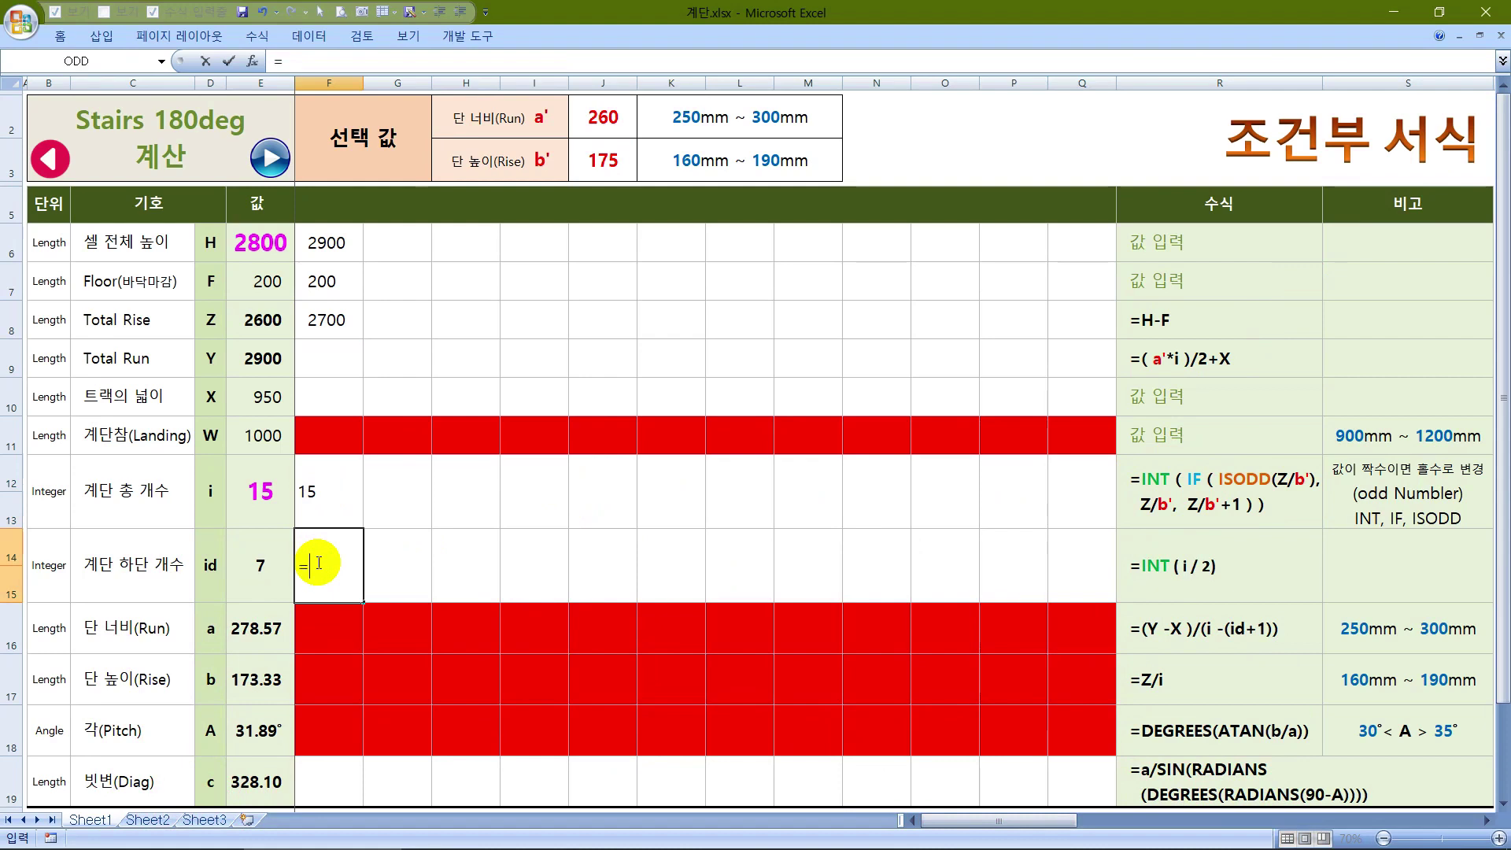
{"action": "type", "text": "INT("}
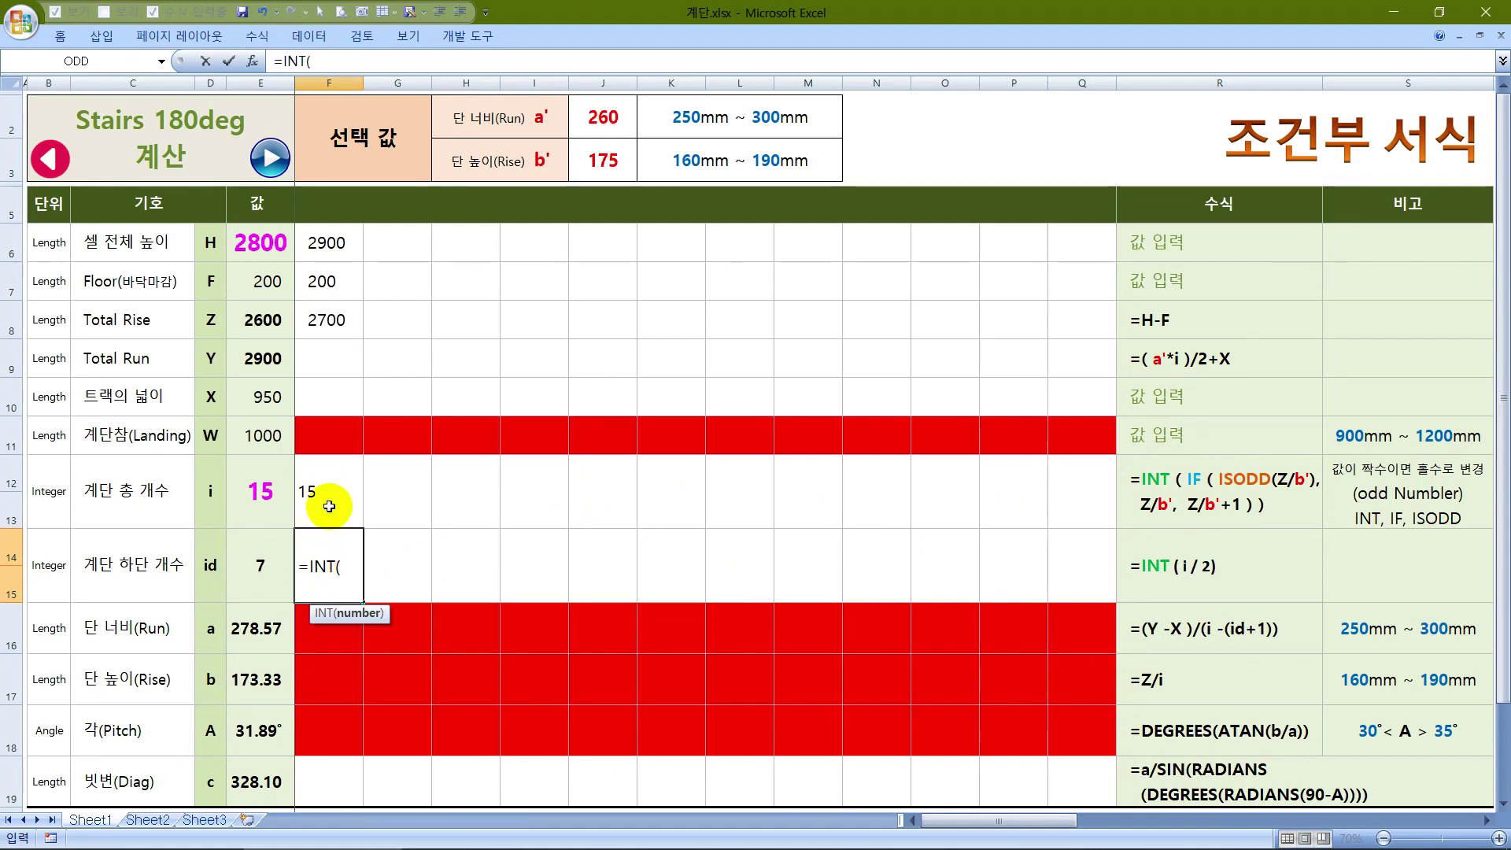
{"action": "left_click", "coordinate": [343, 492]}
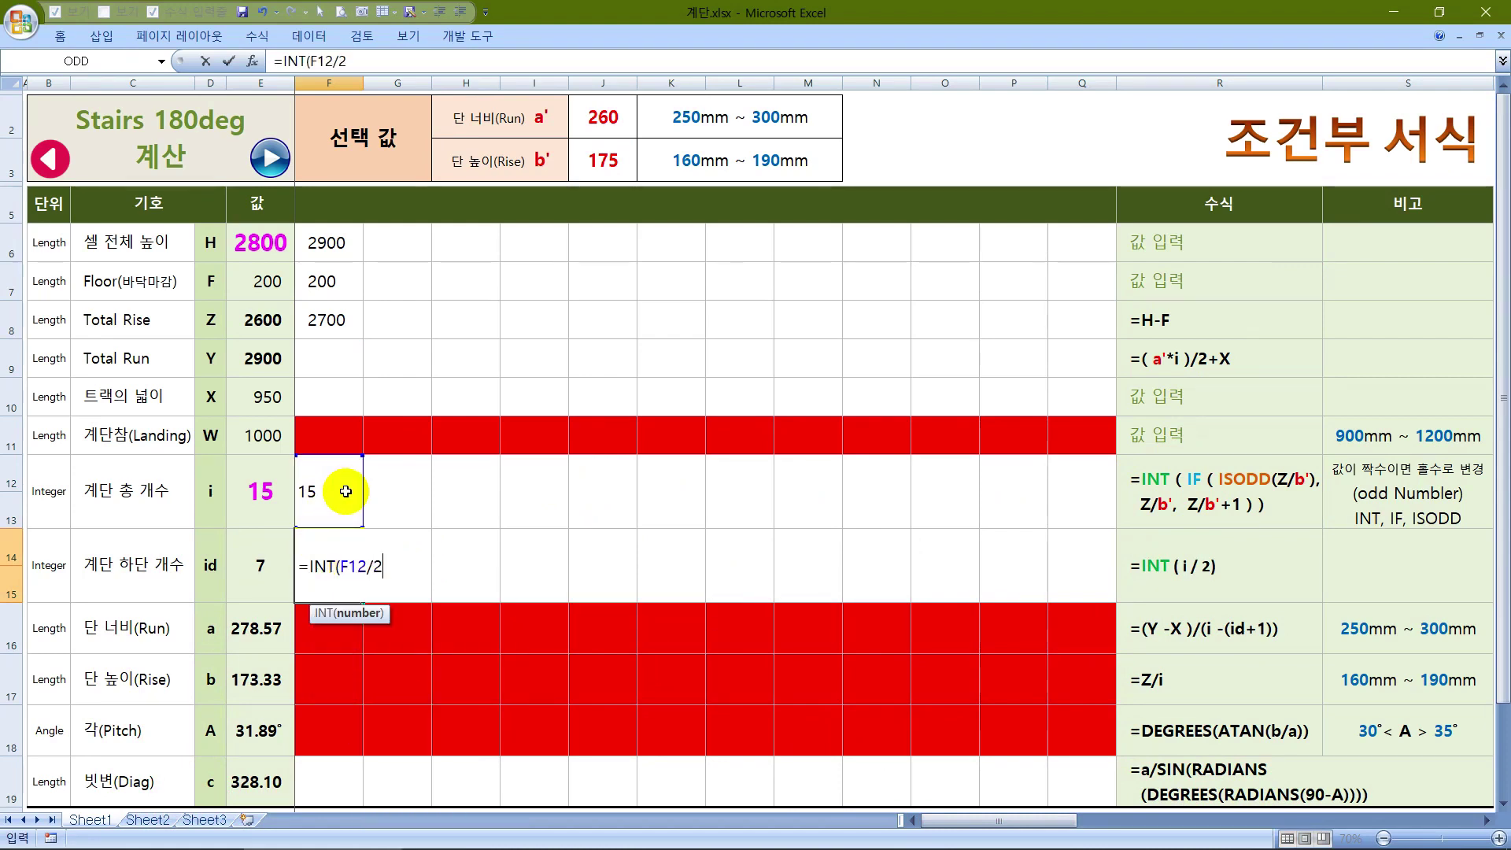
{"action": "key", "text": "Return"}
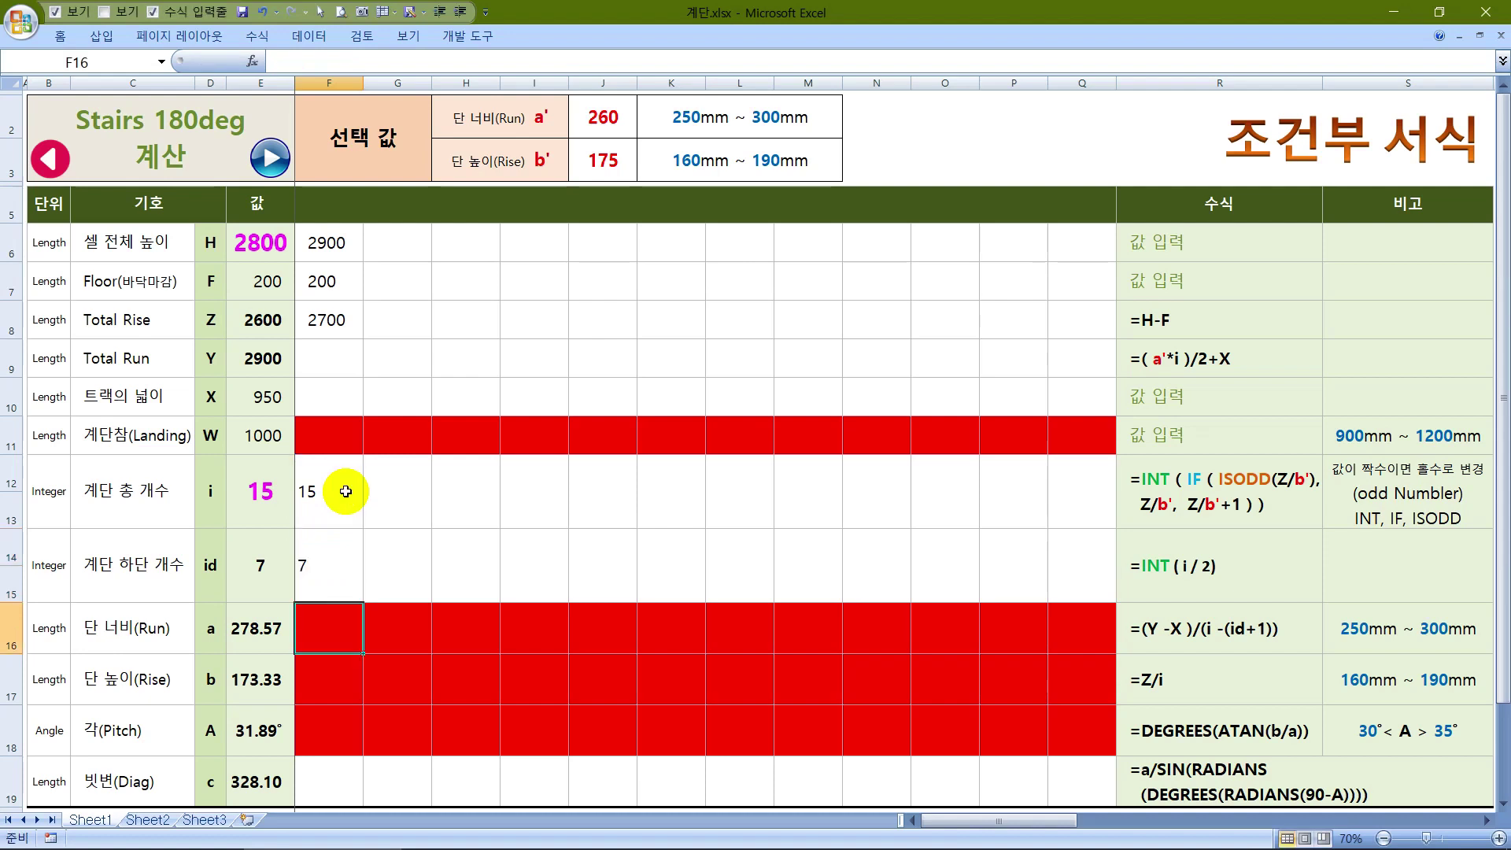
Link F10 to E10 (950) and F11 to E11 (1000)
{"action": "left_click", "coordinate": [311, 393]}
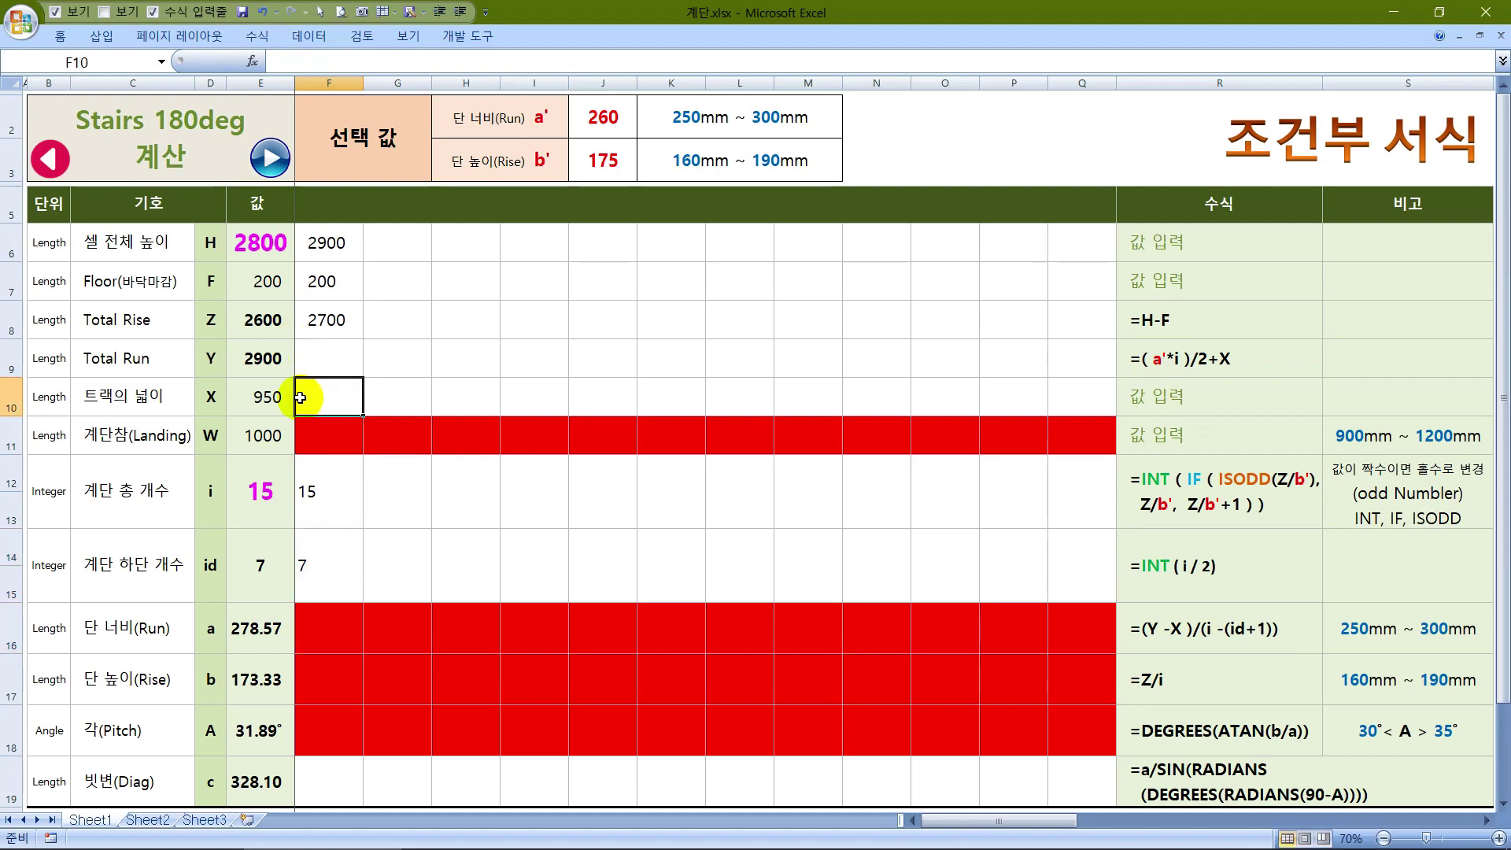
{"action": "type", "text": "="}
{"action": "left_click", "coordinate": [271, 397]}
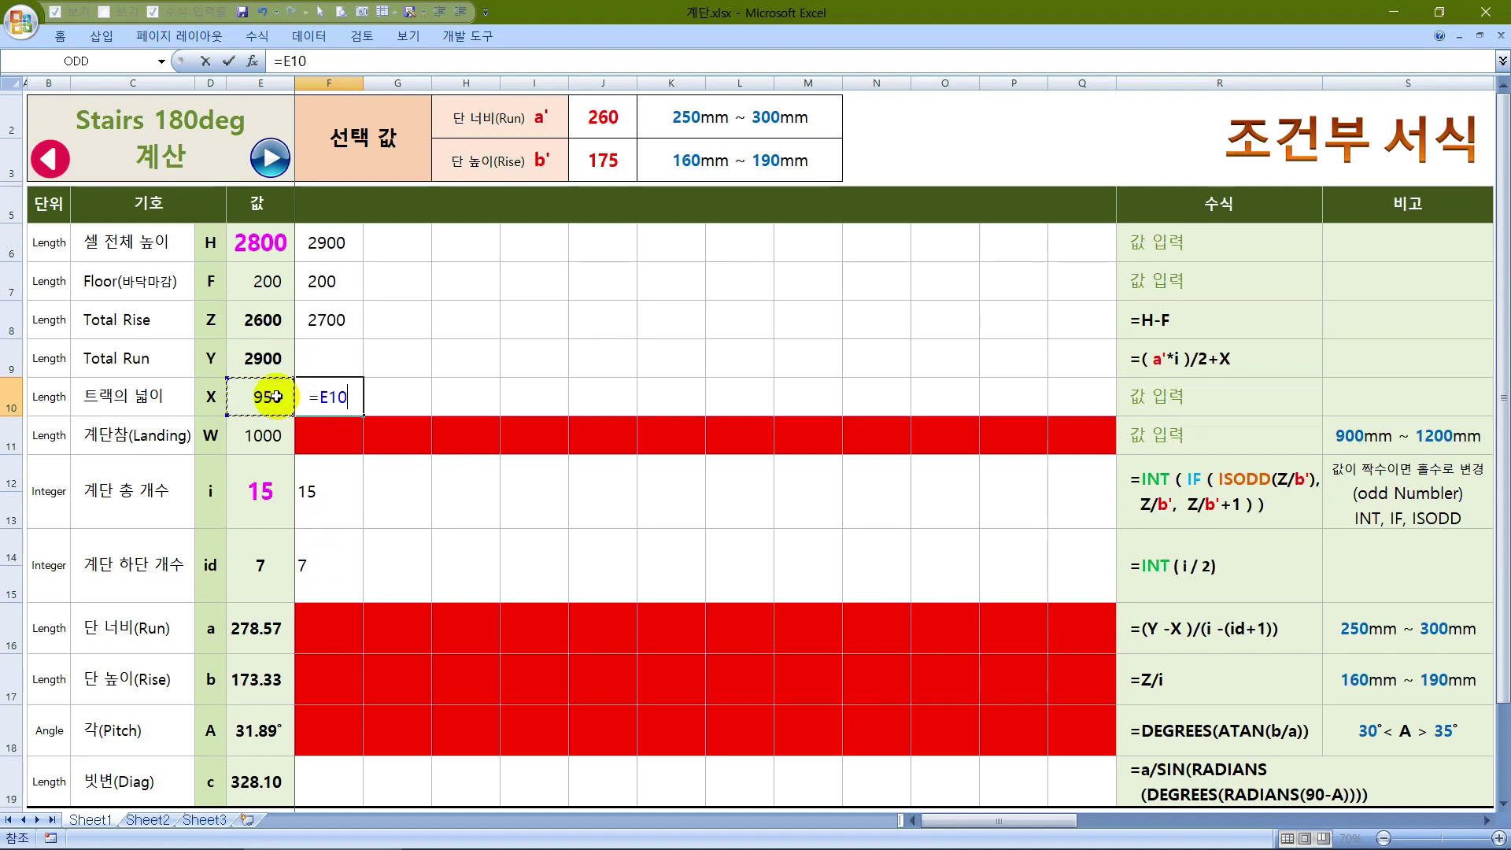
{"action": "key", "text": "Return"}
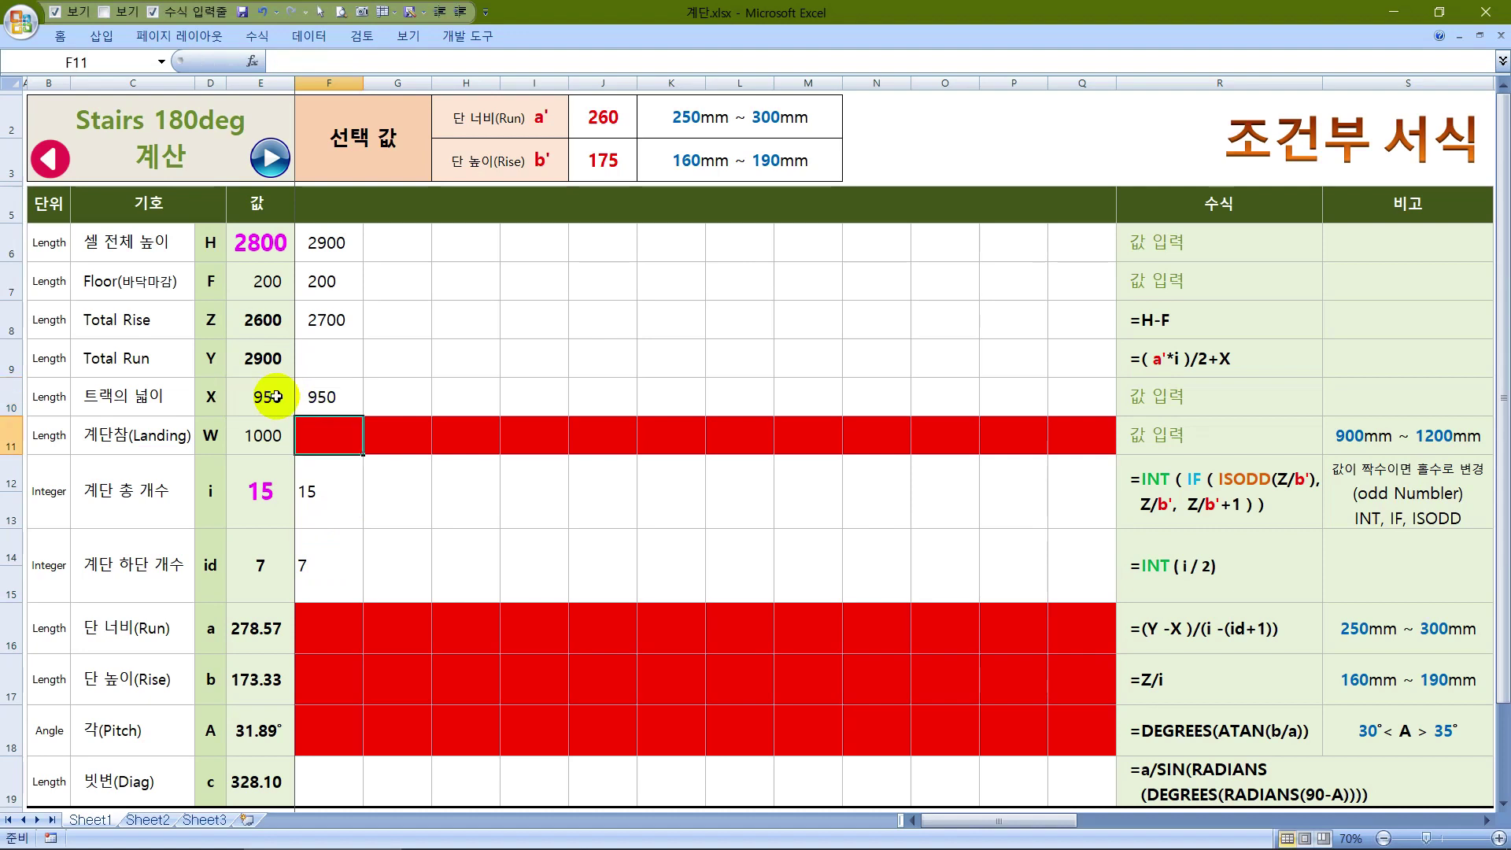
{"action": "type", "text": "="}
{"action": "key", "text": "Left"}
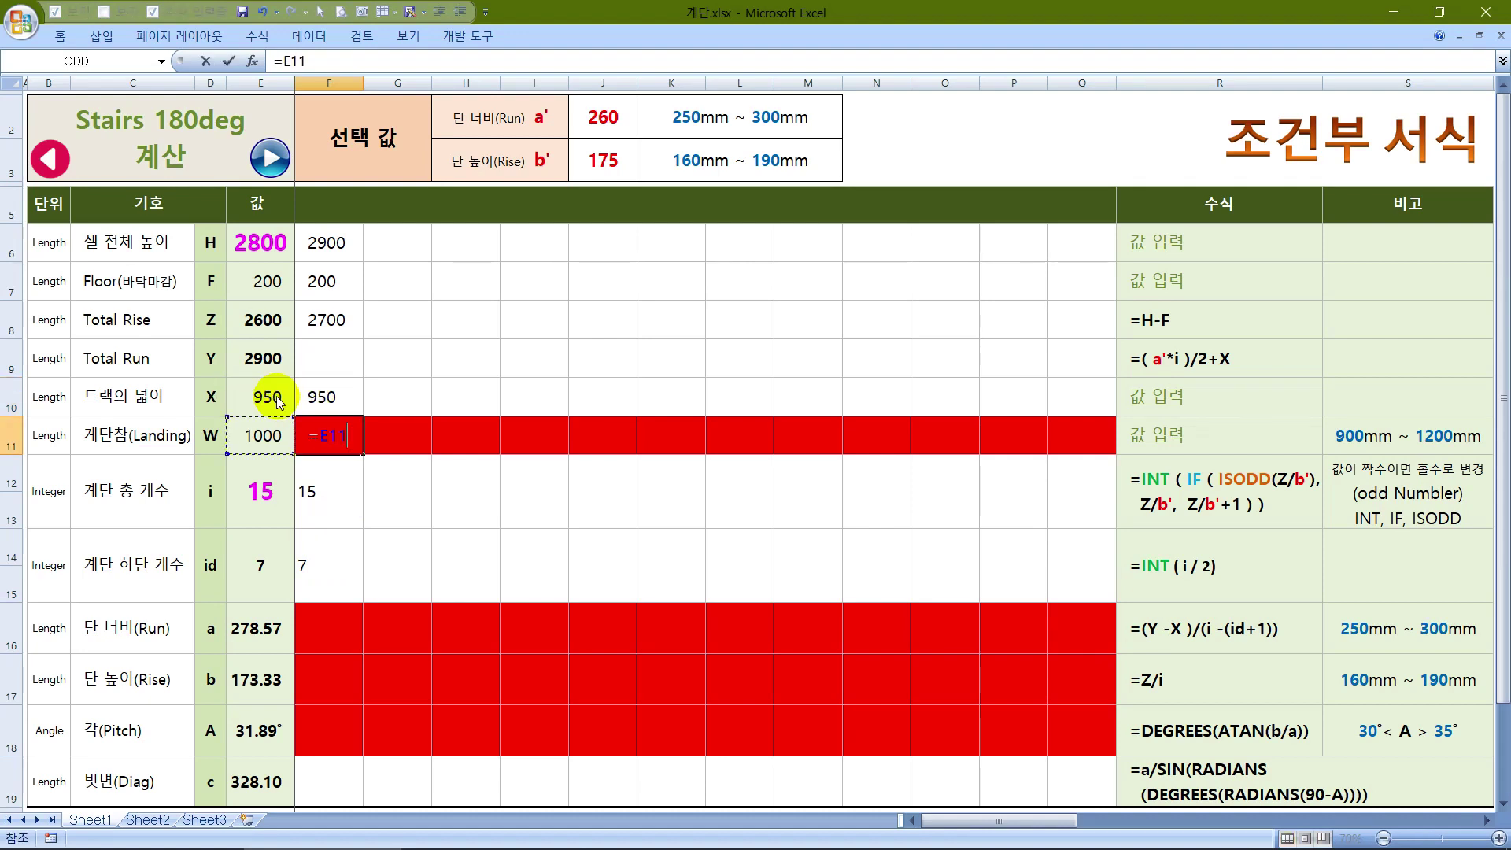
{"action": "key", "text": "Return"}
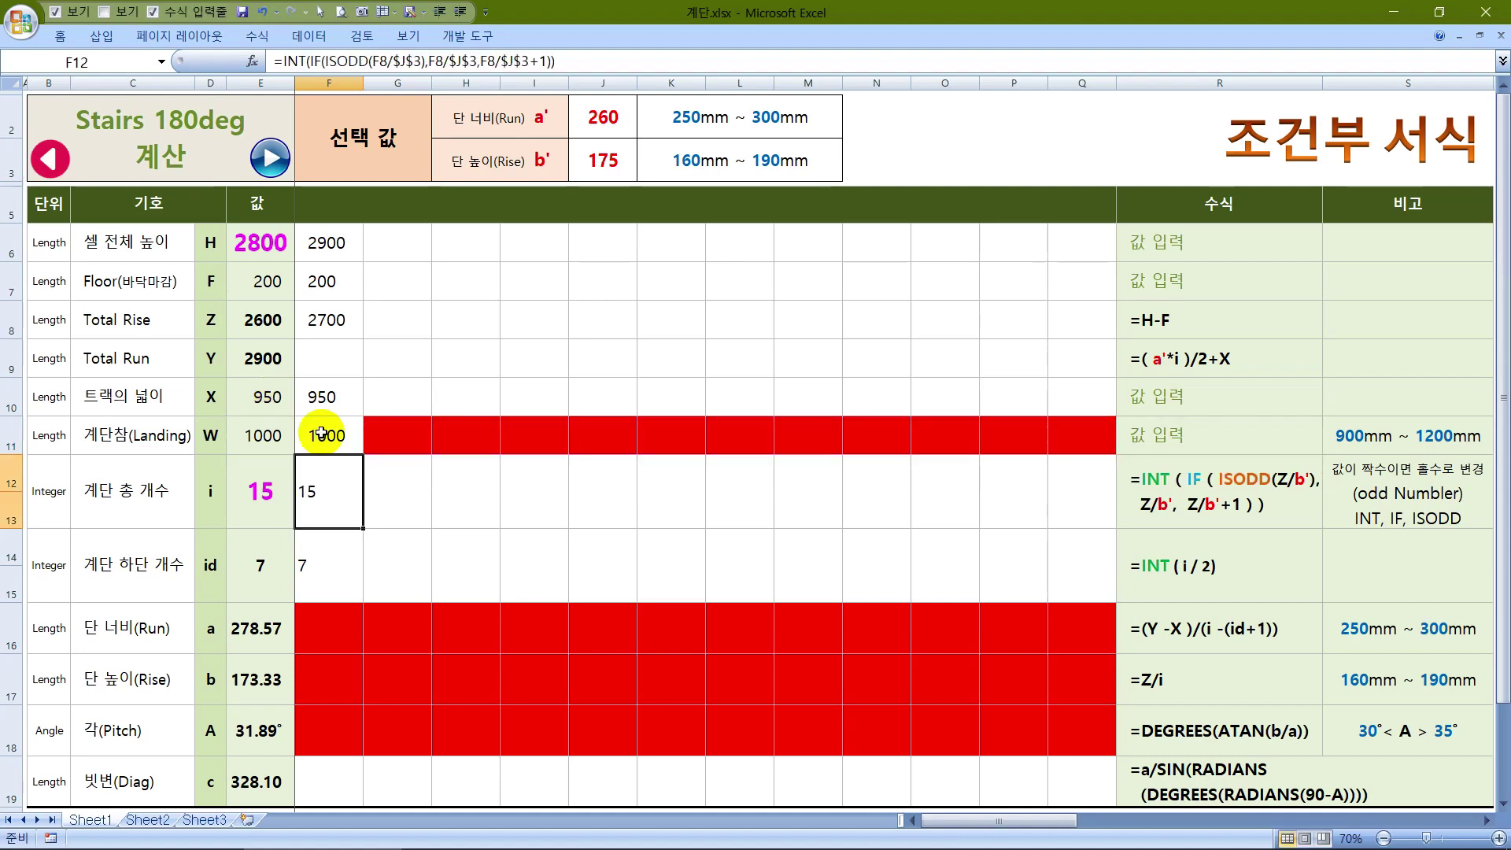
Enter =($J$2*F12)/2+F10 in F9 for a Total Run of 2900
{"action": "left_click", "coordinate": [374, 535]}
{"action": "left_click", "coordinate": [305, 626]}
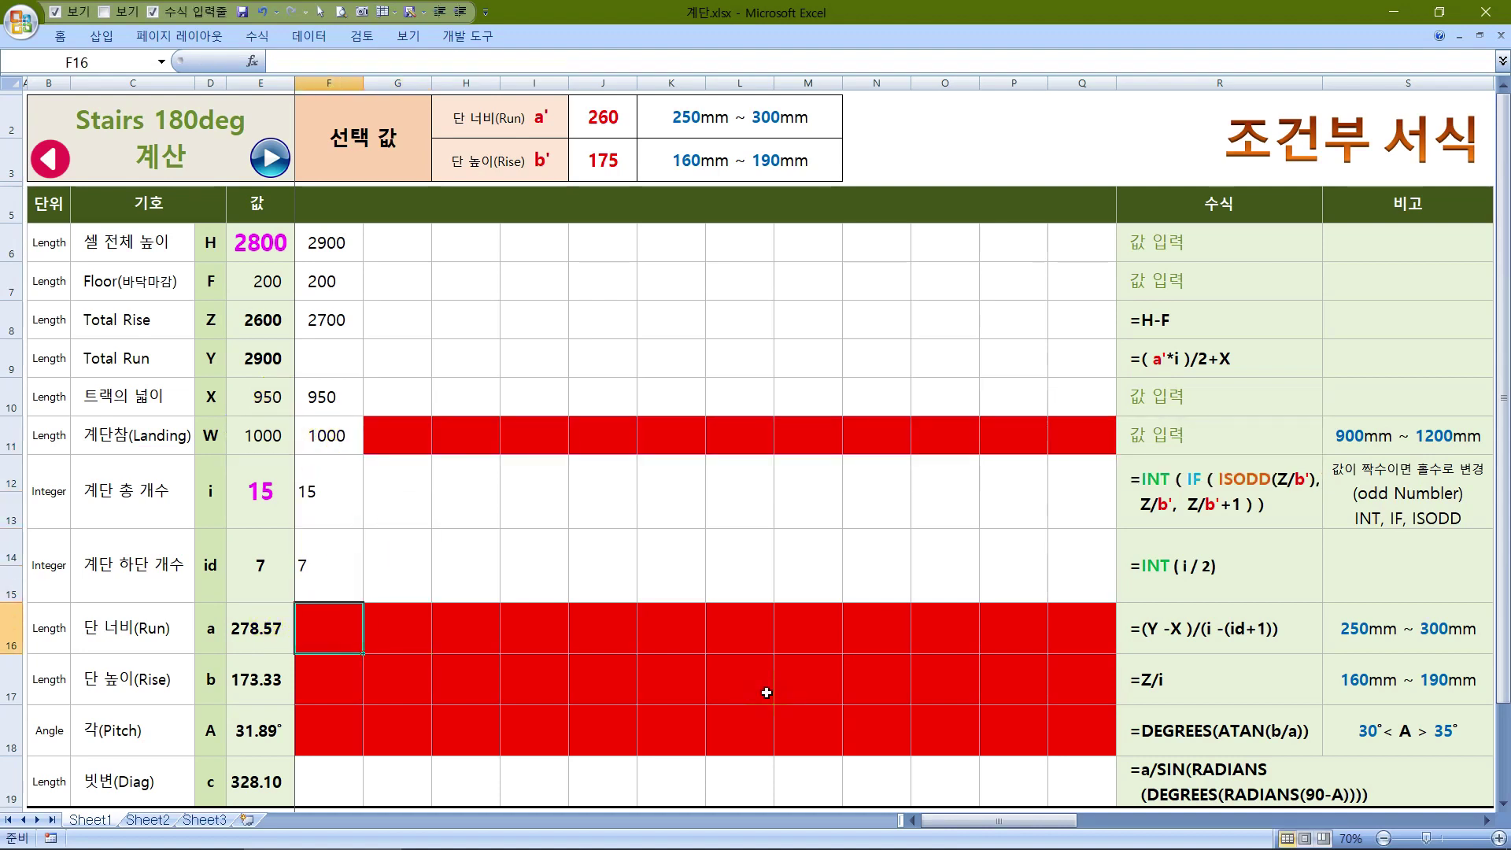
{"action": "type", "text": "=("}
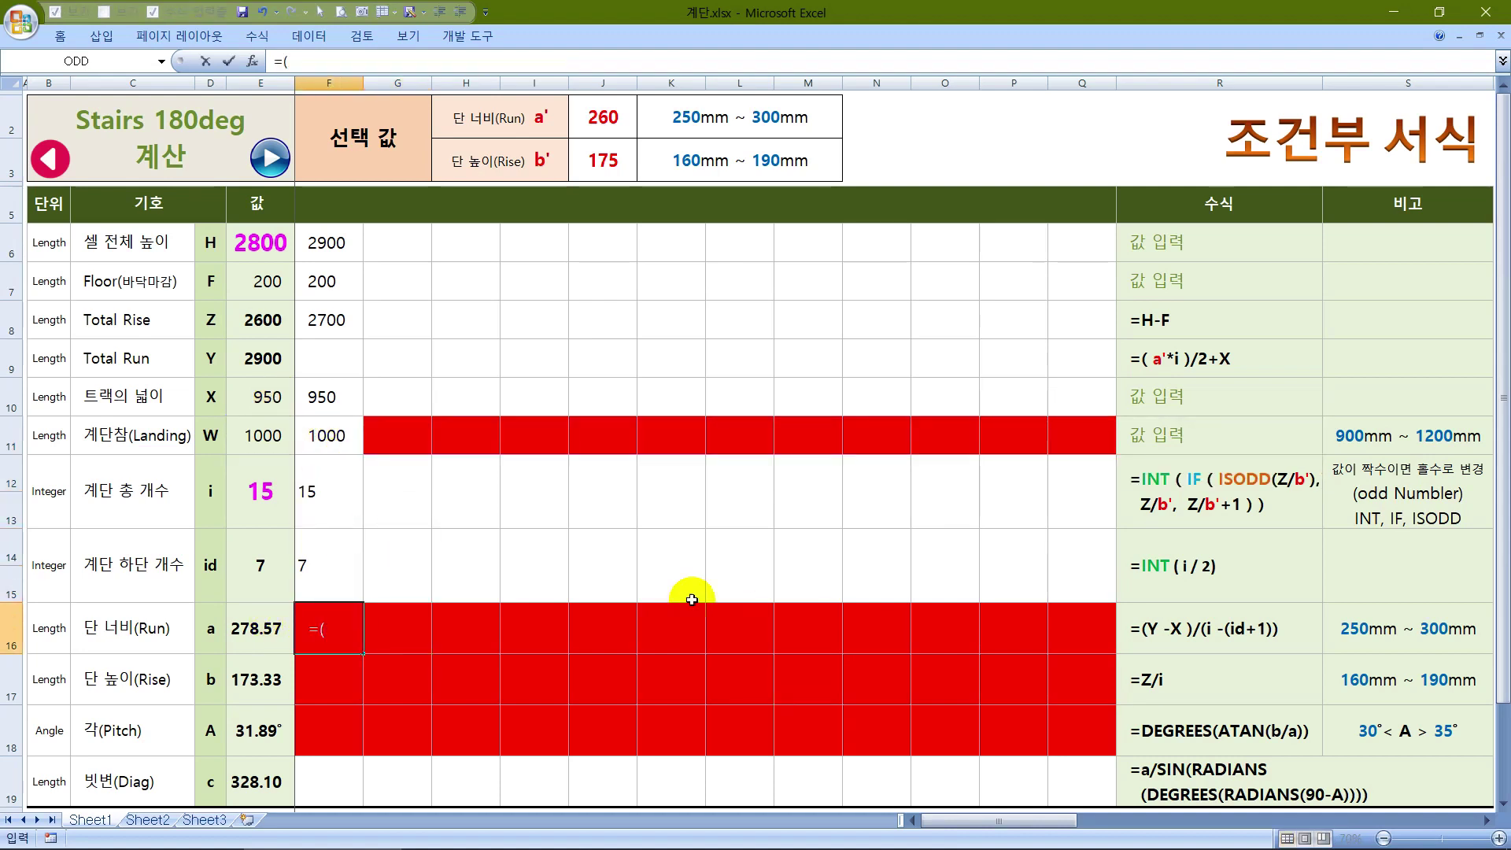
{"action": "key", "text": "Escape"}
{"action": "left_click", "coordinate": [325, 360]}
{"action": "type", "text": "=("}
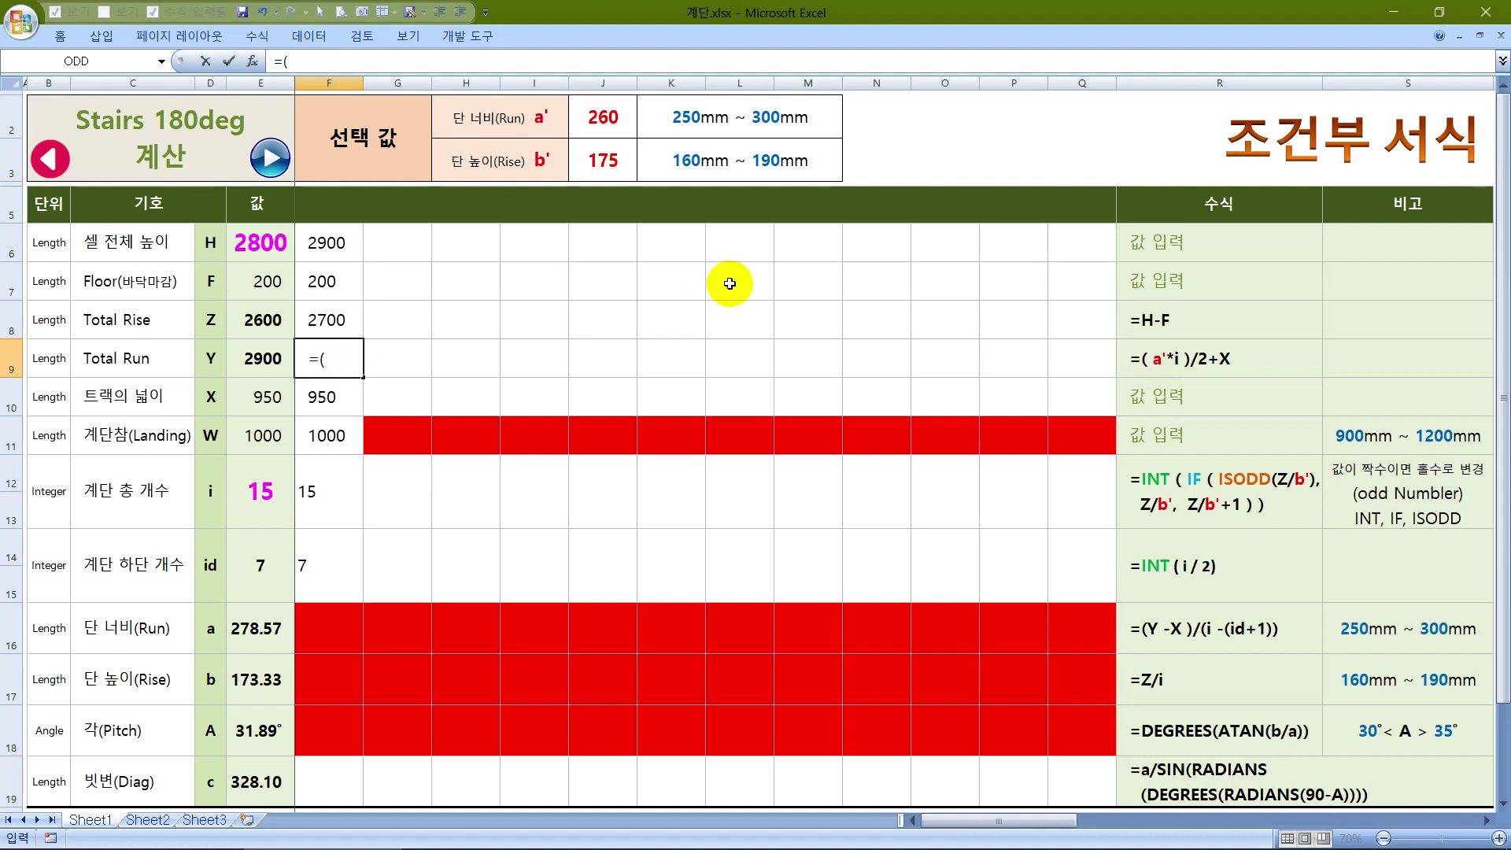
{"action": "left_click", "coordinate": [628, 120]}
{"action": "key", "text": "F4"}
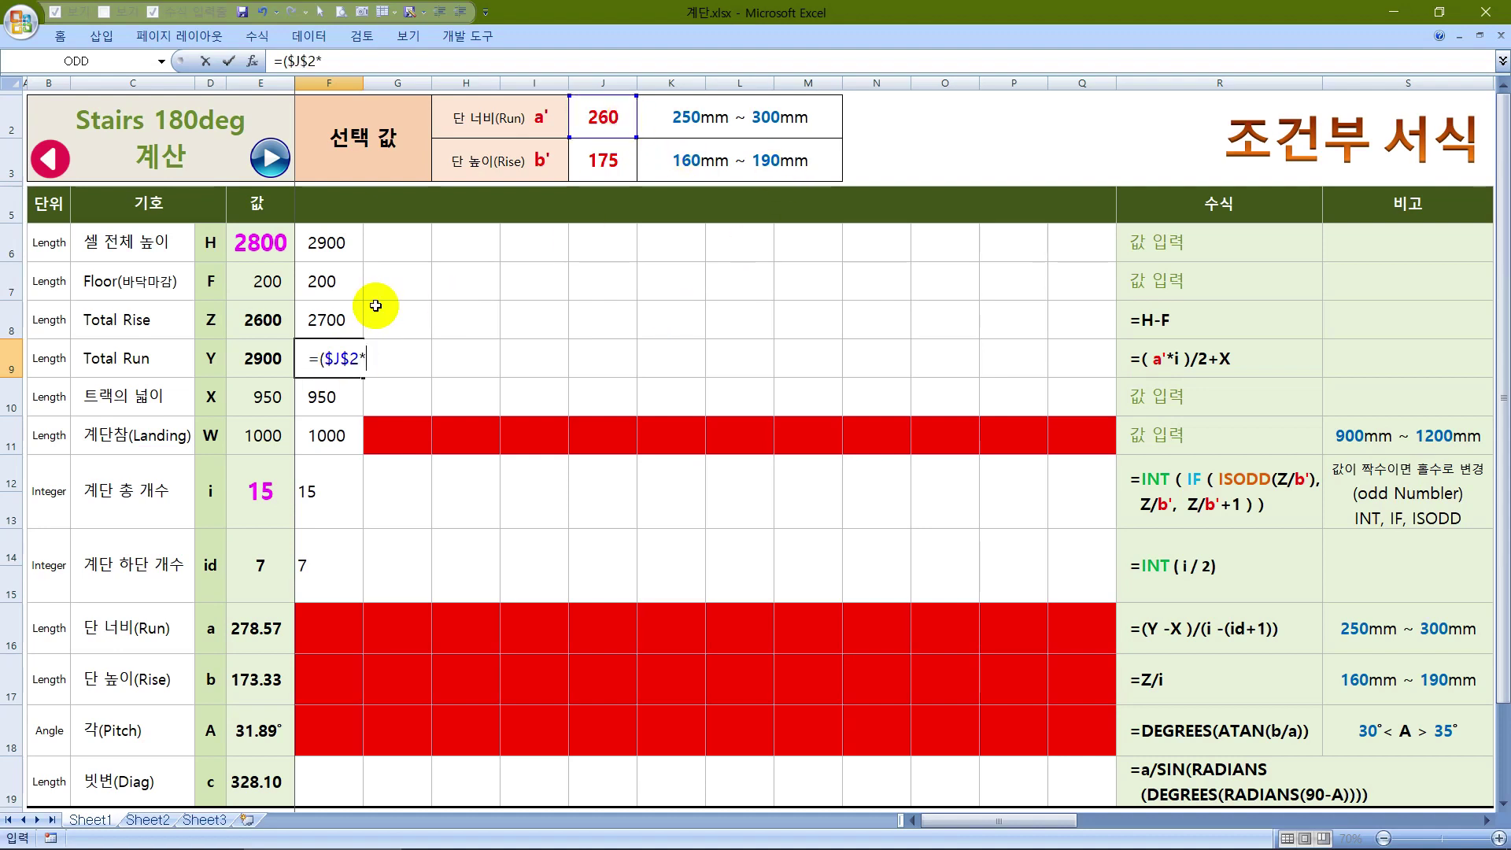
{"action": "left_click", "coordinate": [325, 487]}
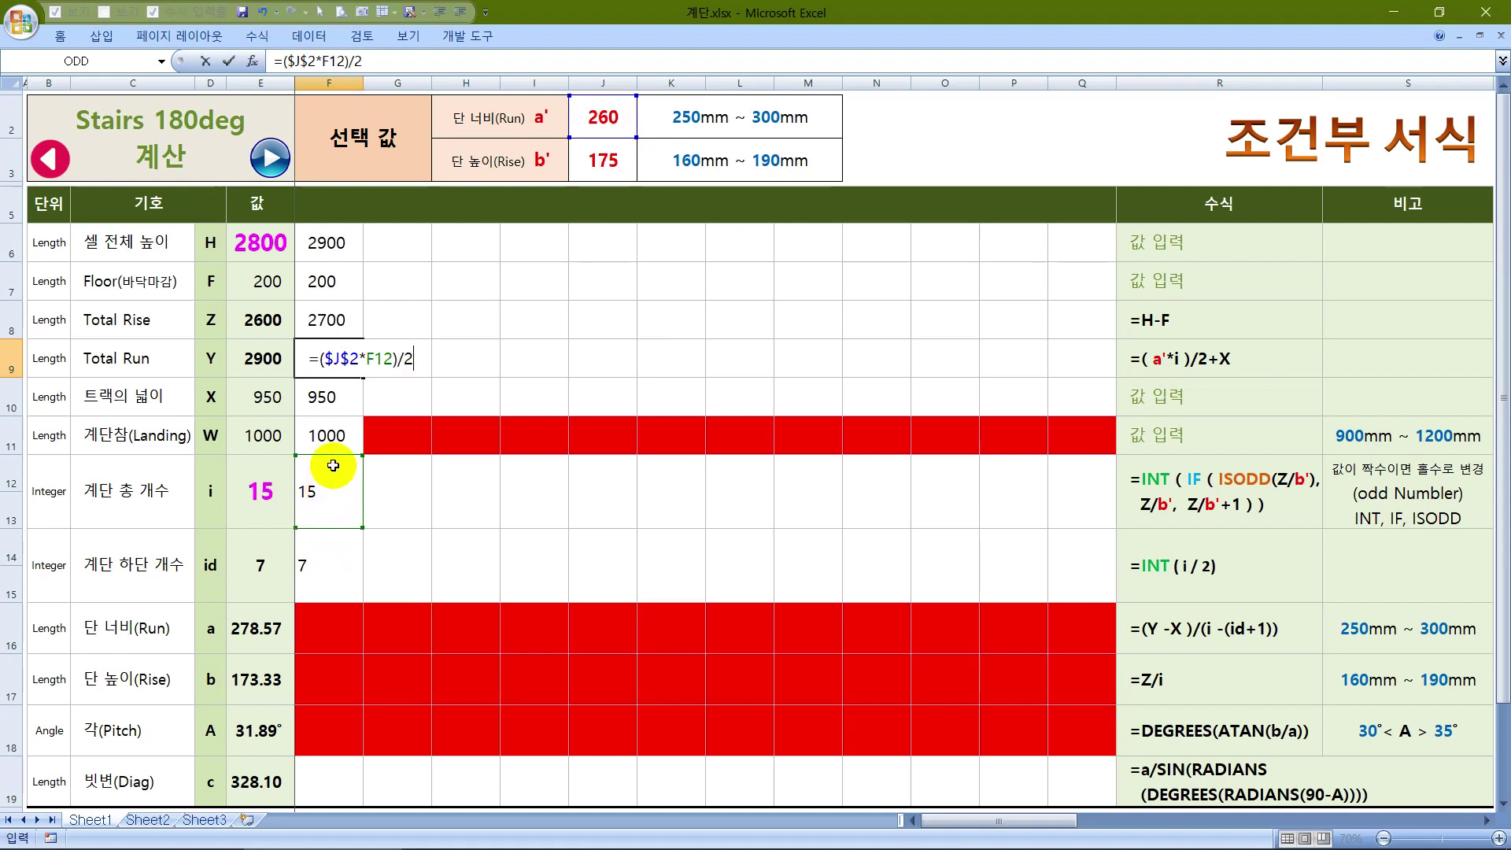
{"action": "left_click", "coordinate": [336, 397]}
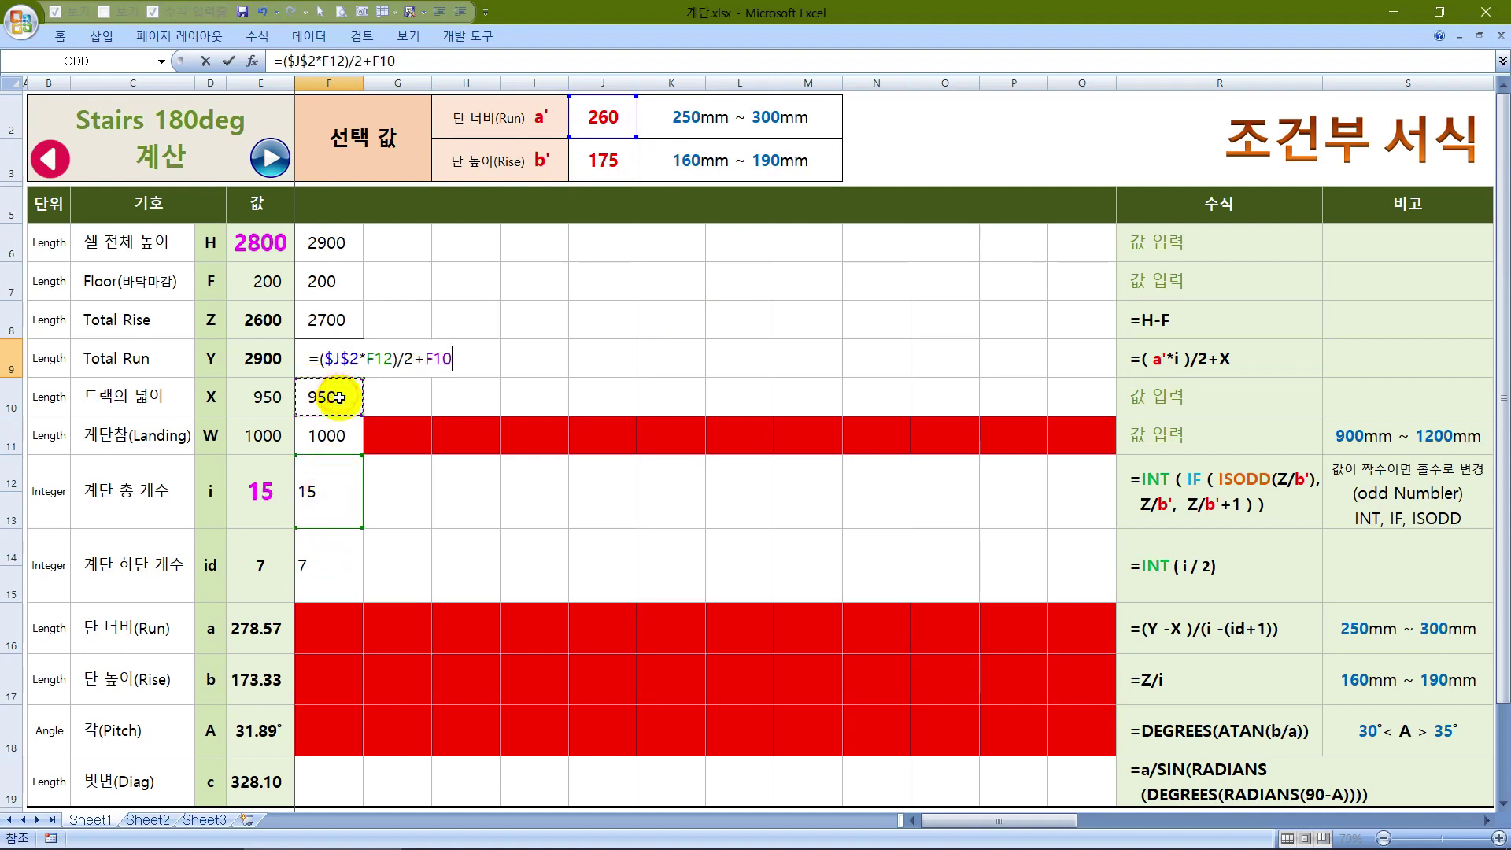
{"action": "key", "text": "Return"}
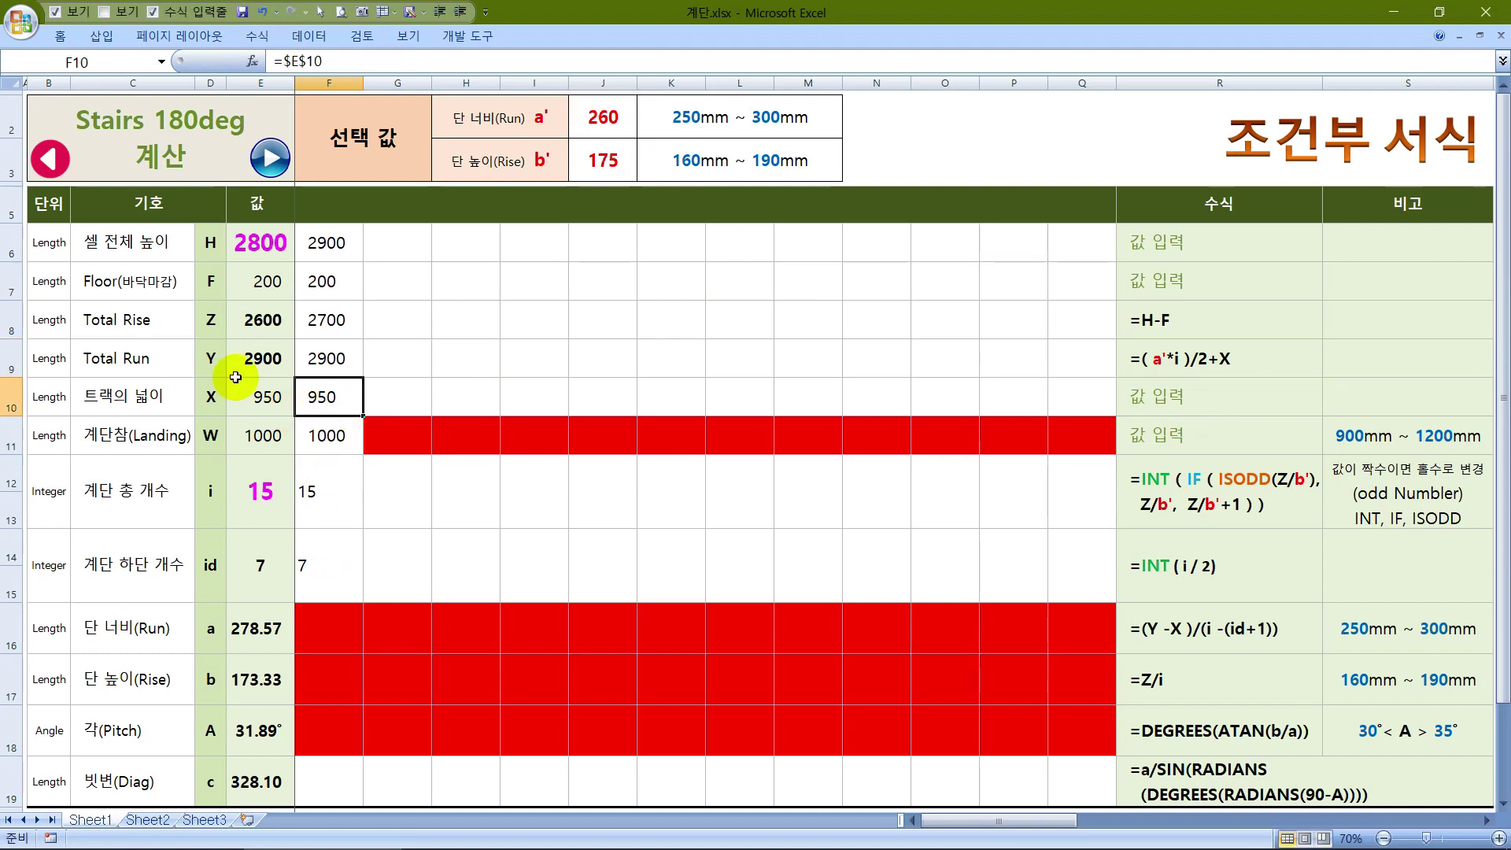
{"action": "left_click", "coordinate": [336, 490]}
{"action": "left_click", "coordinate": [345, 622]}
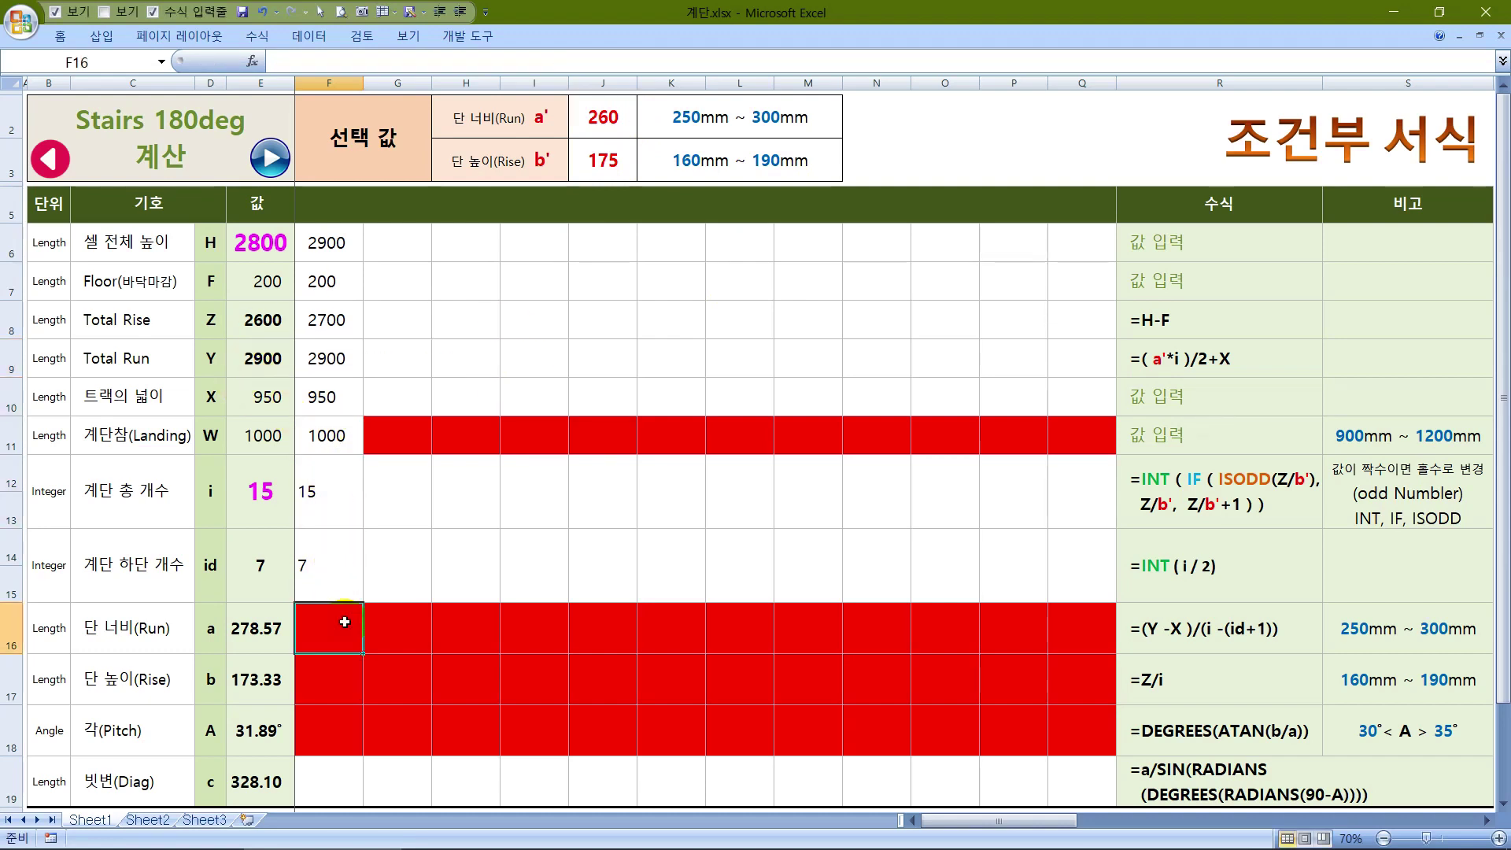
Enter =(F9-F10)/(F12-(F14+1)) in F16 for a tread width of 278.57
{"action": "type", "text": "=("}
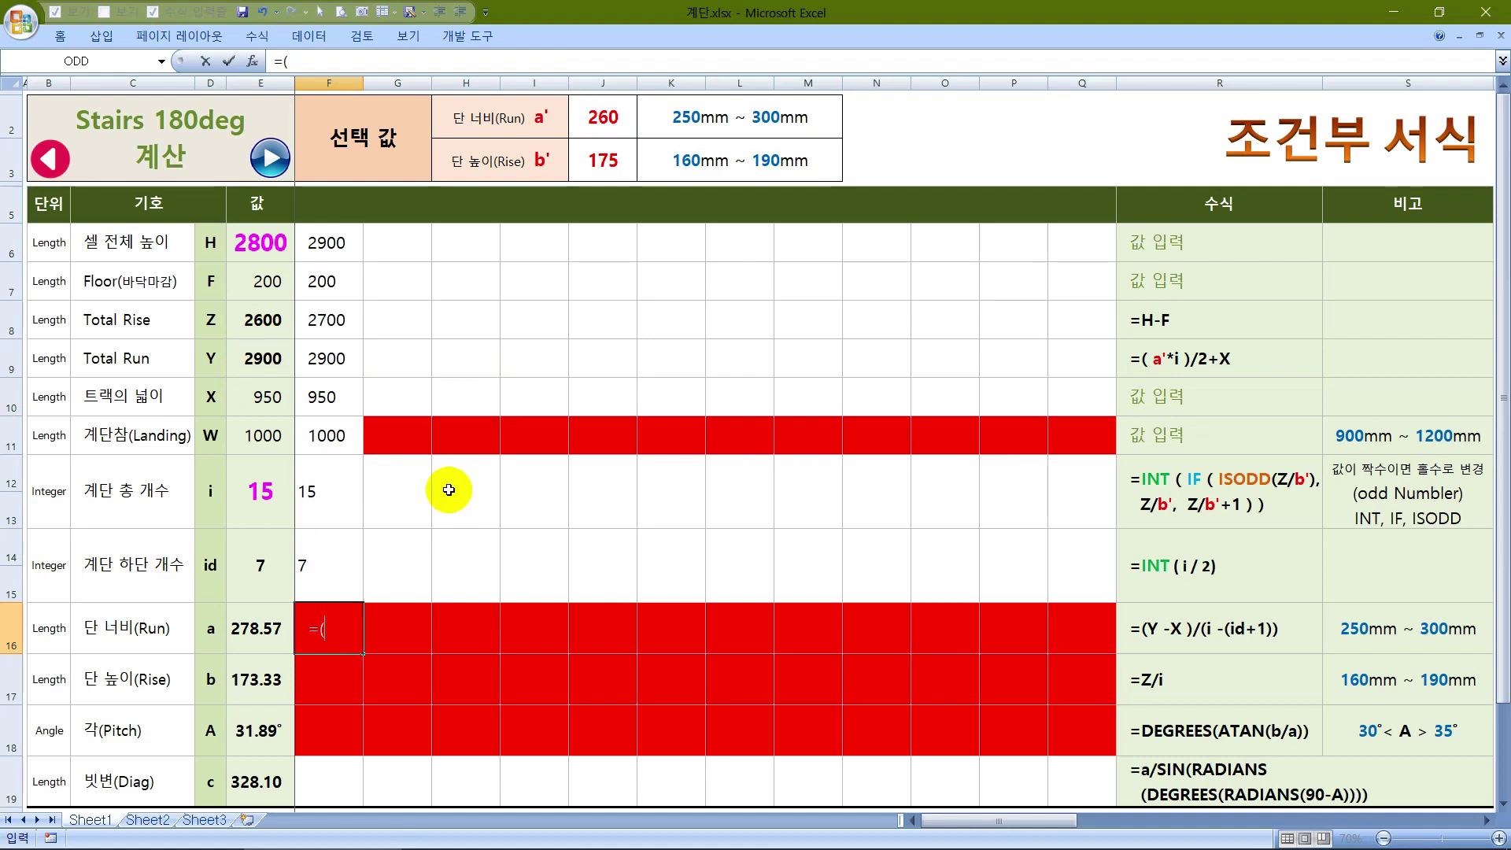
{"action": "left_click", "coordinate": [325, 358]}
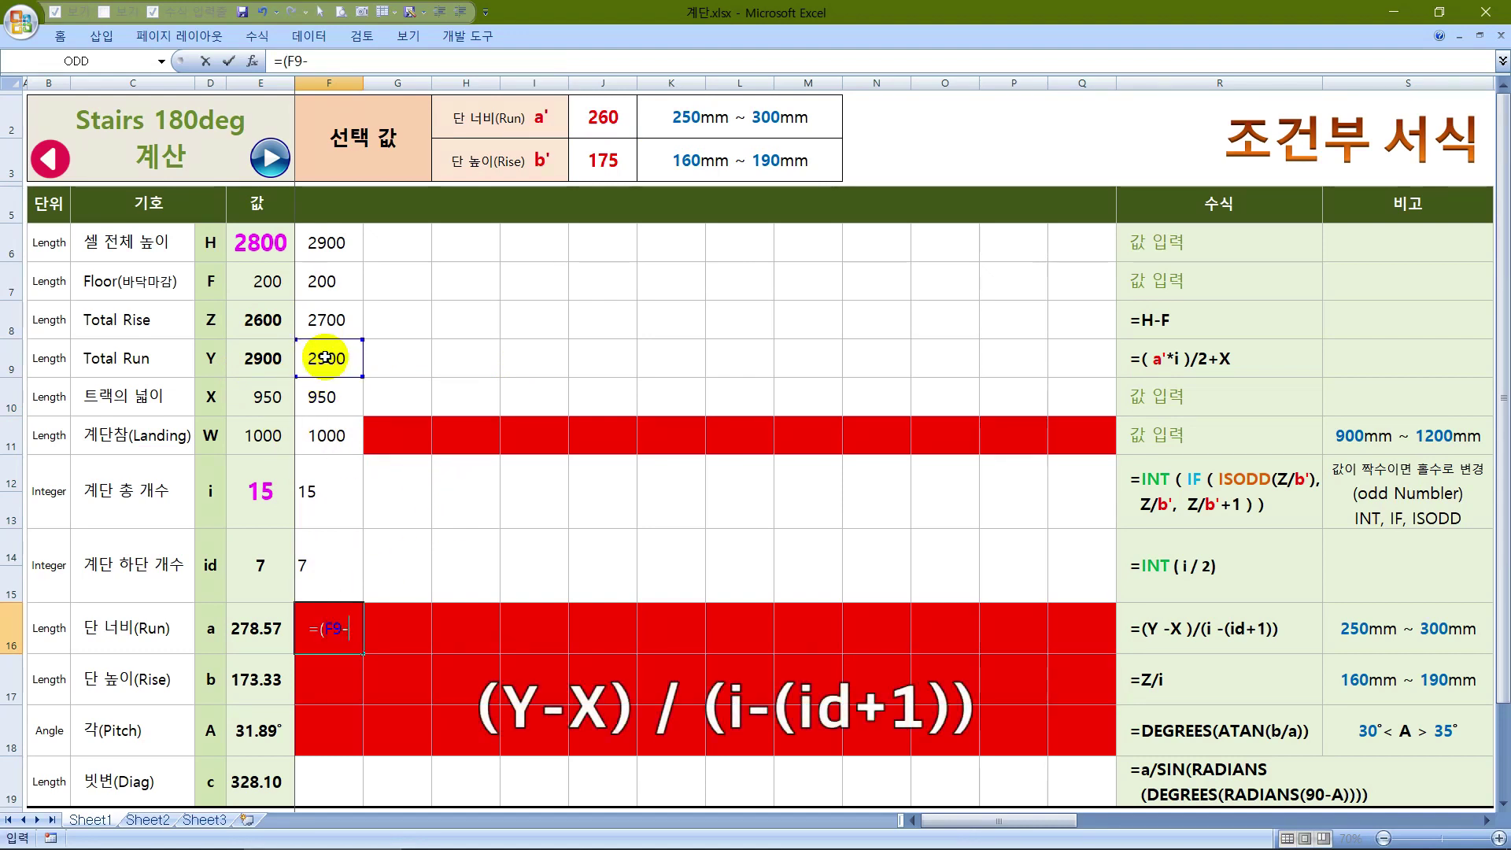
{"action": "left_click", "coordinate": [334, 396]}
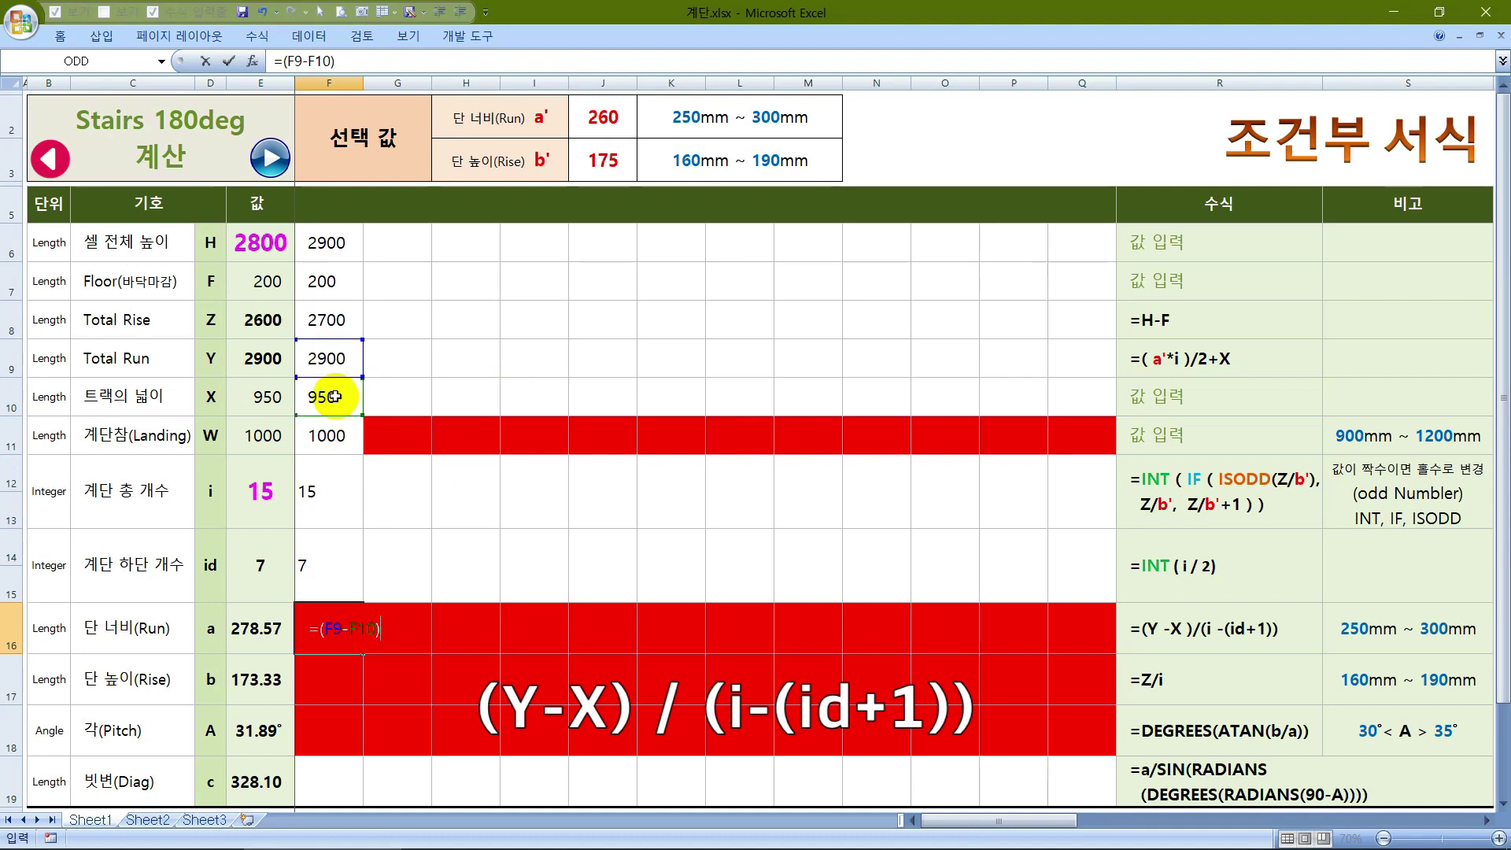
{"action": "left_click", "coordinate": [315, 480]}
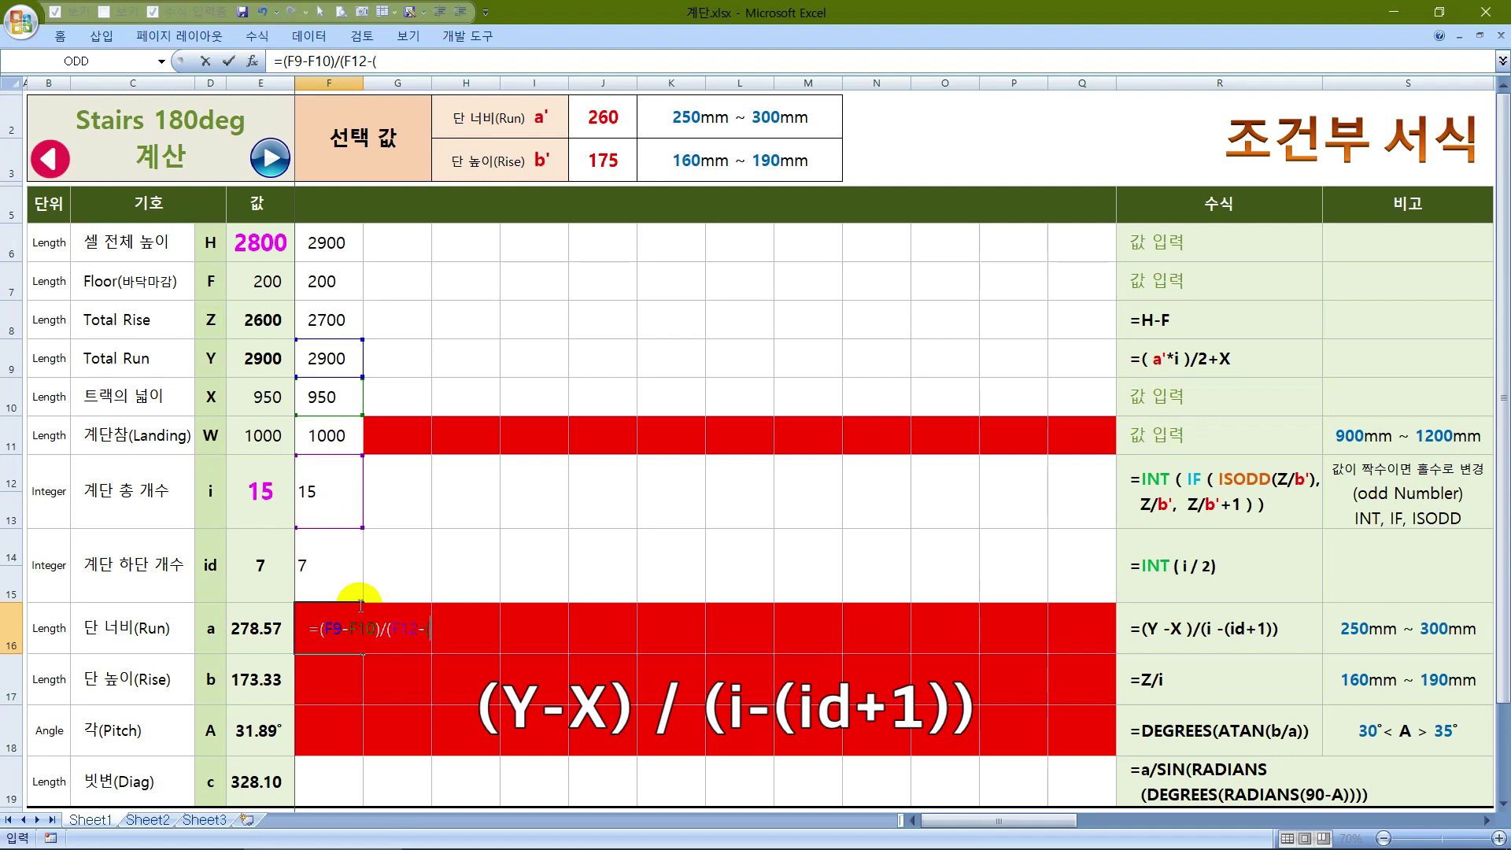
{"action": "left_click", "coordinate": [329, 564]}
{"action": "type", "text": "+1"}
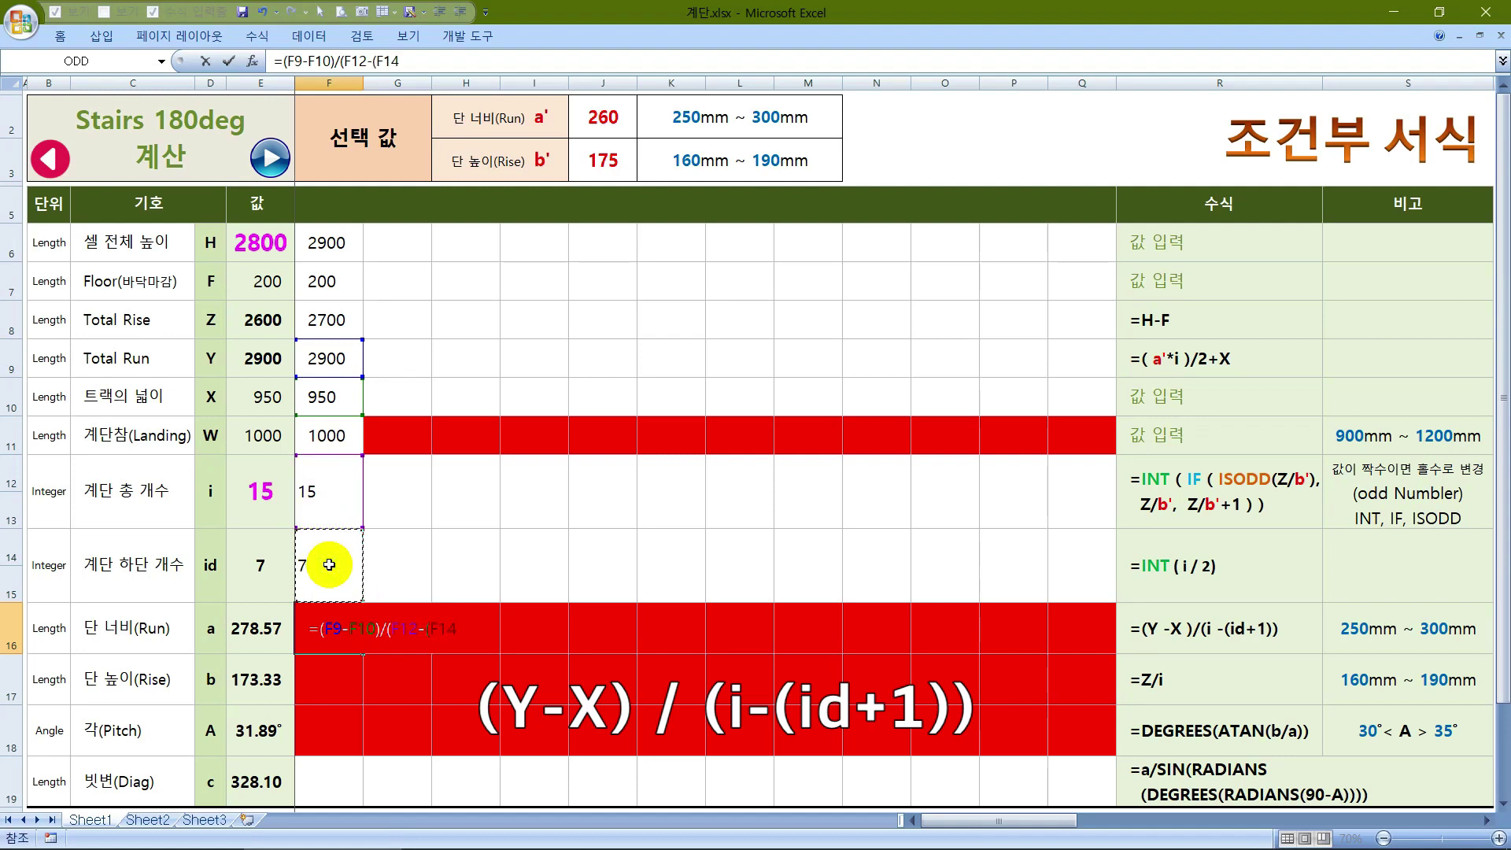
{"action": "type", "text": "))"}
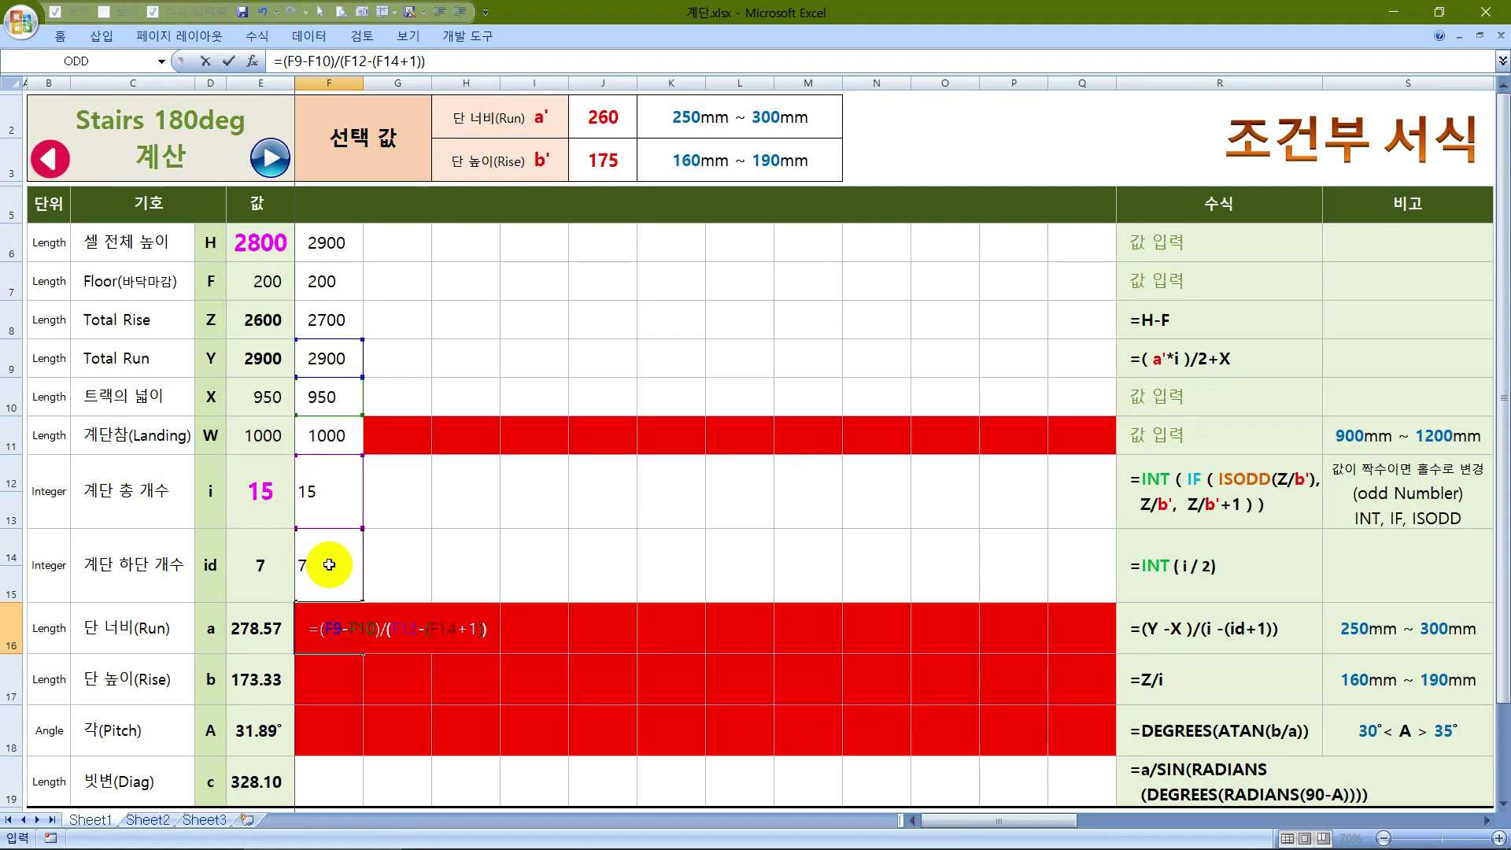
{"action": "key", "text": "Return"}
Enter =F8/F12 in F17 for a riser height of 180.00
{"action": "left_click", "coordinate": [331, 622]}
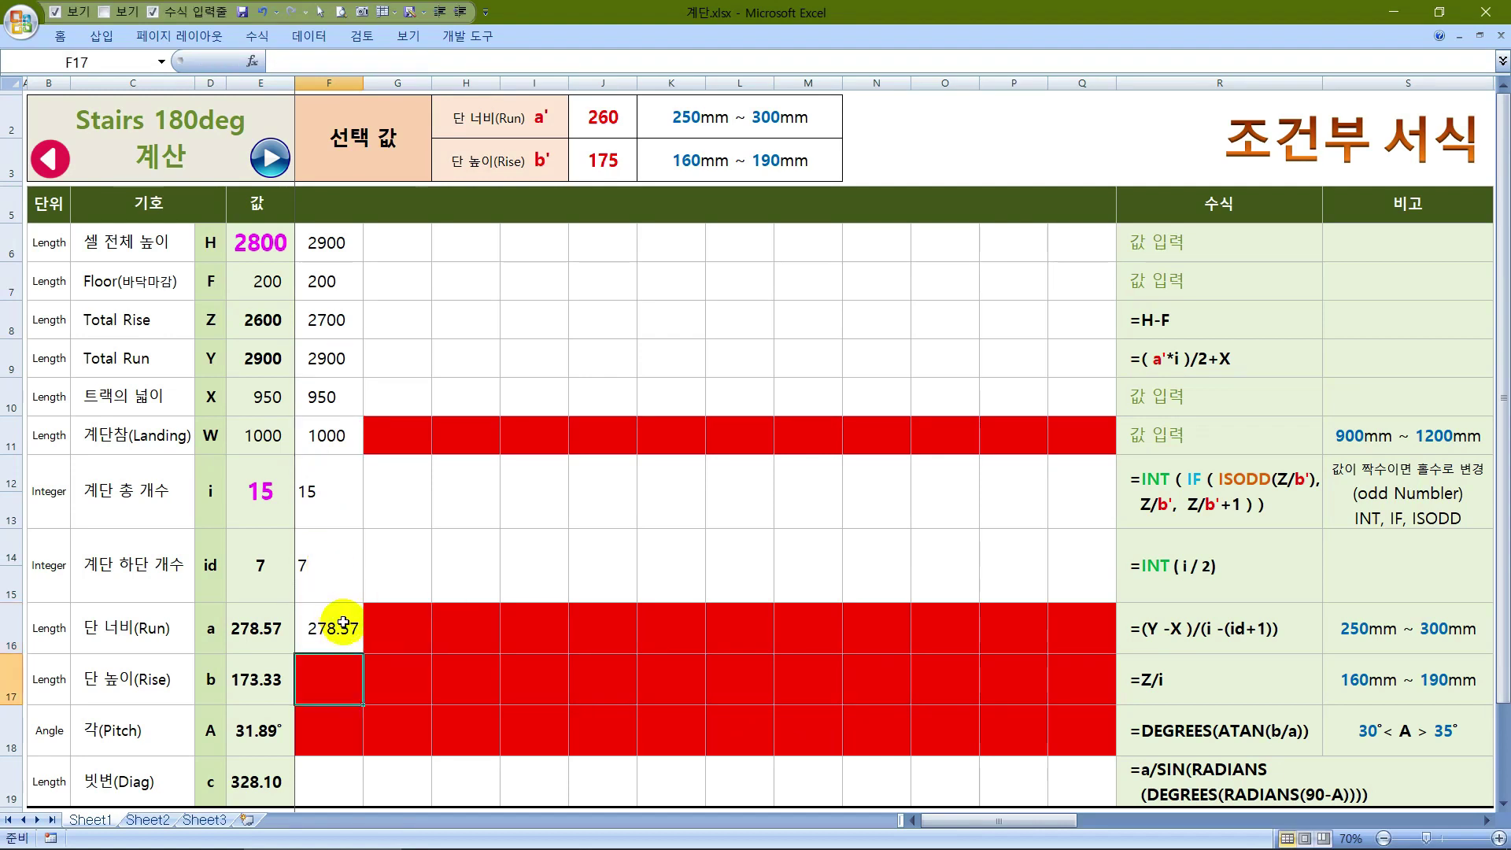
{"action": "left_click", "coordinate": [335, 696]}
{"action": "type", "text": "="}
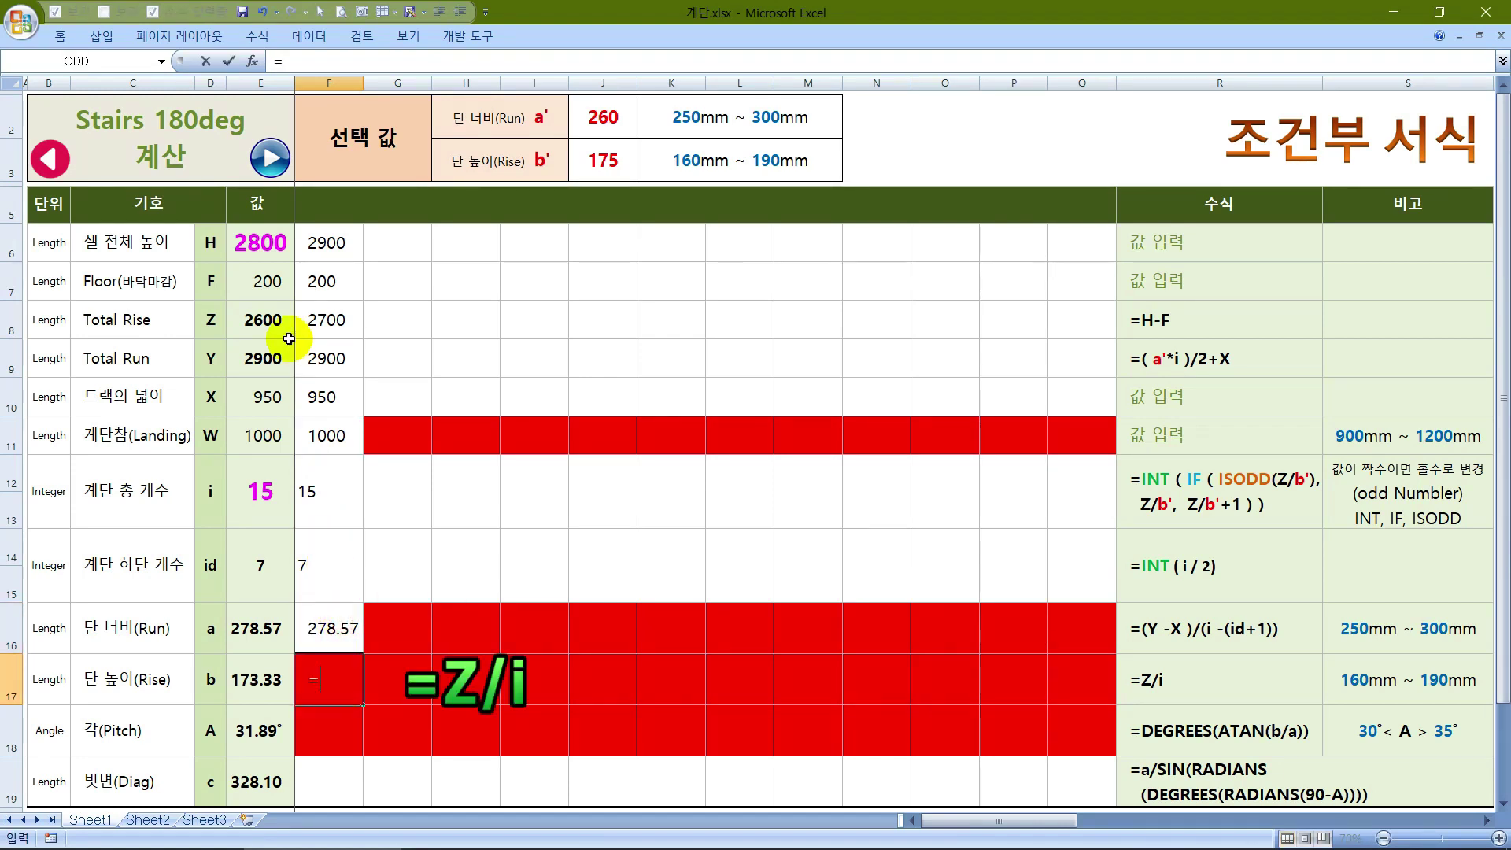
{"action": "left_click", "coordinate": [314, 319]}
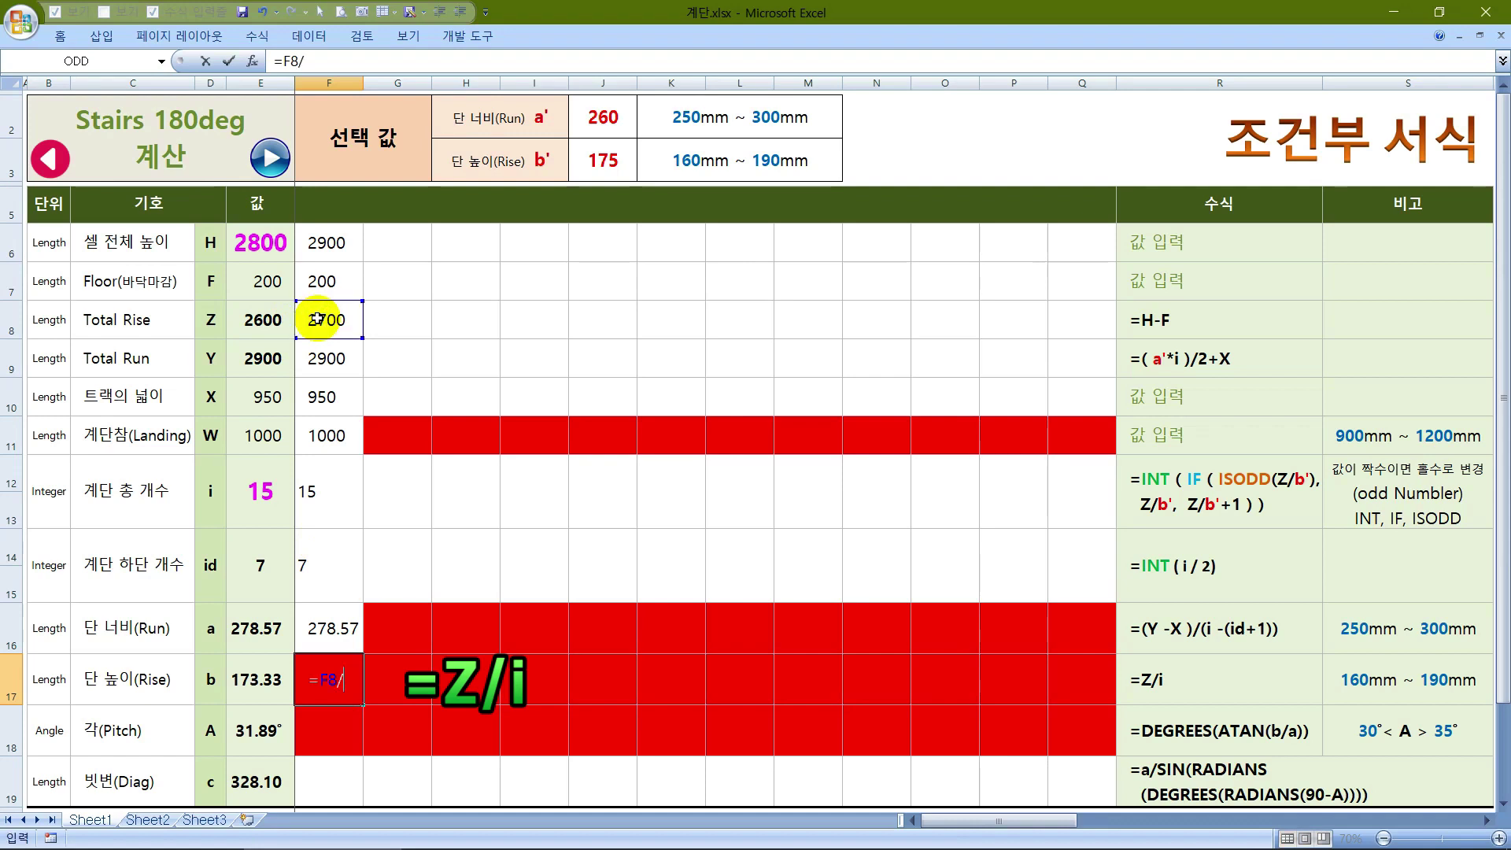
{"action": "left_click", "coordinate": [311, 491]}
{"action": "key", "text": "Return"}
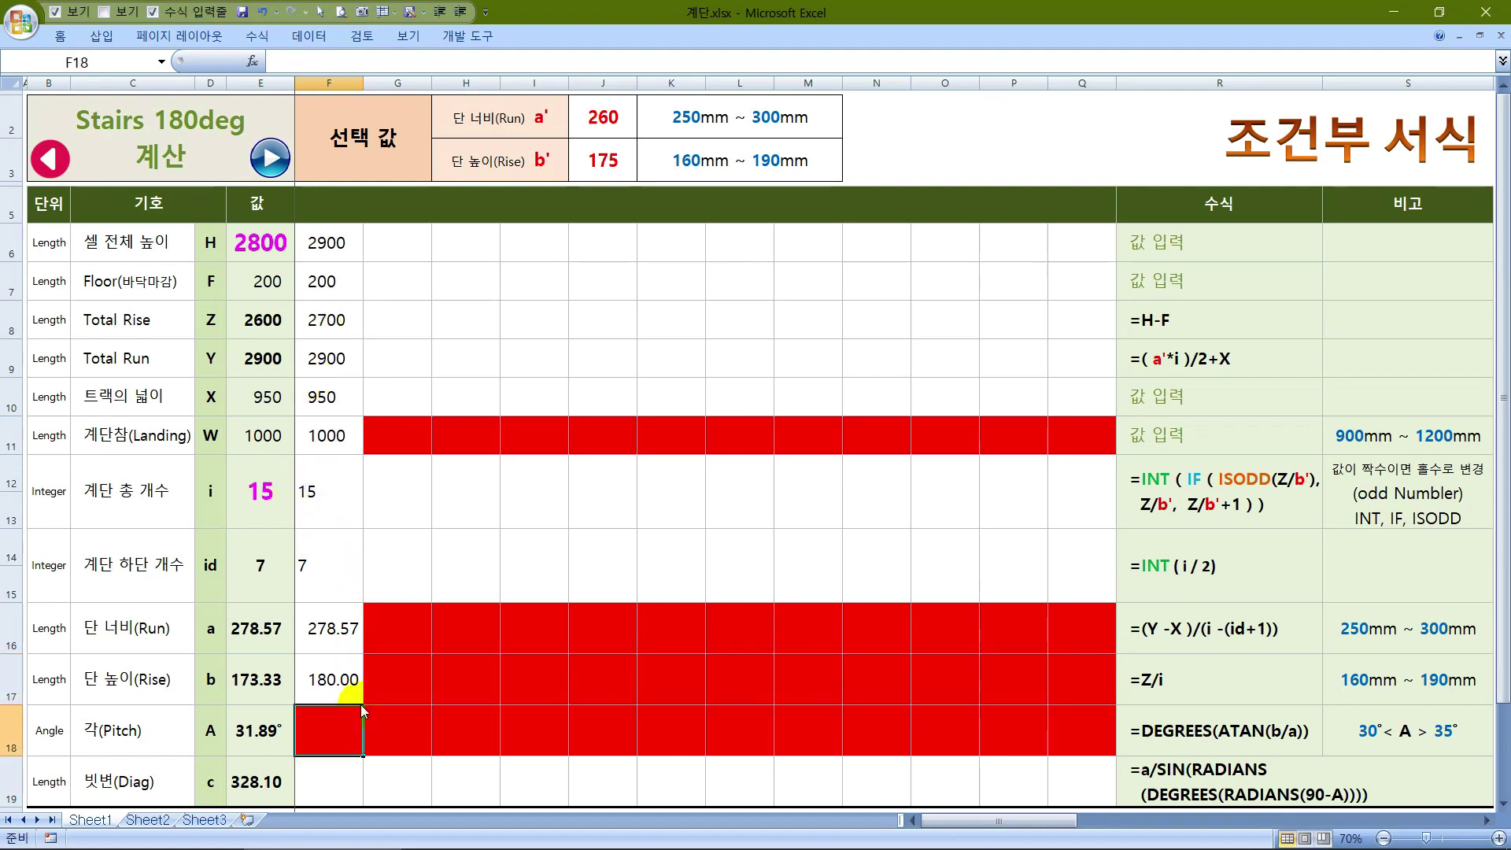
Build =DEGREES(ATAN(F17/F16)) in F18 using autocomplete, yielding 32.87°
{"action": "type", "text": "="}
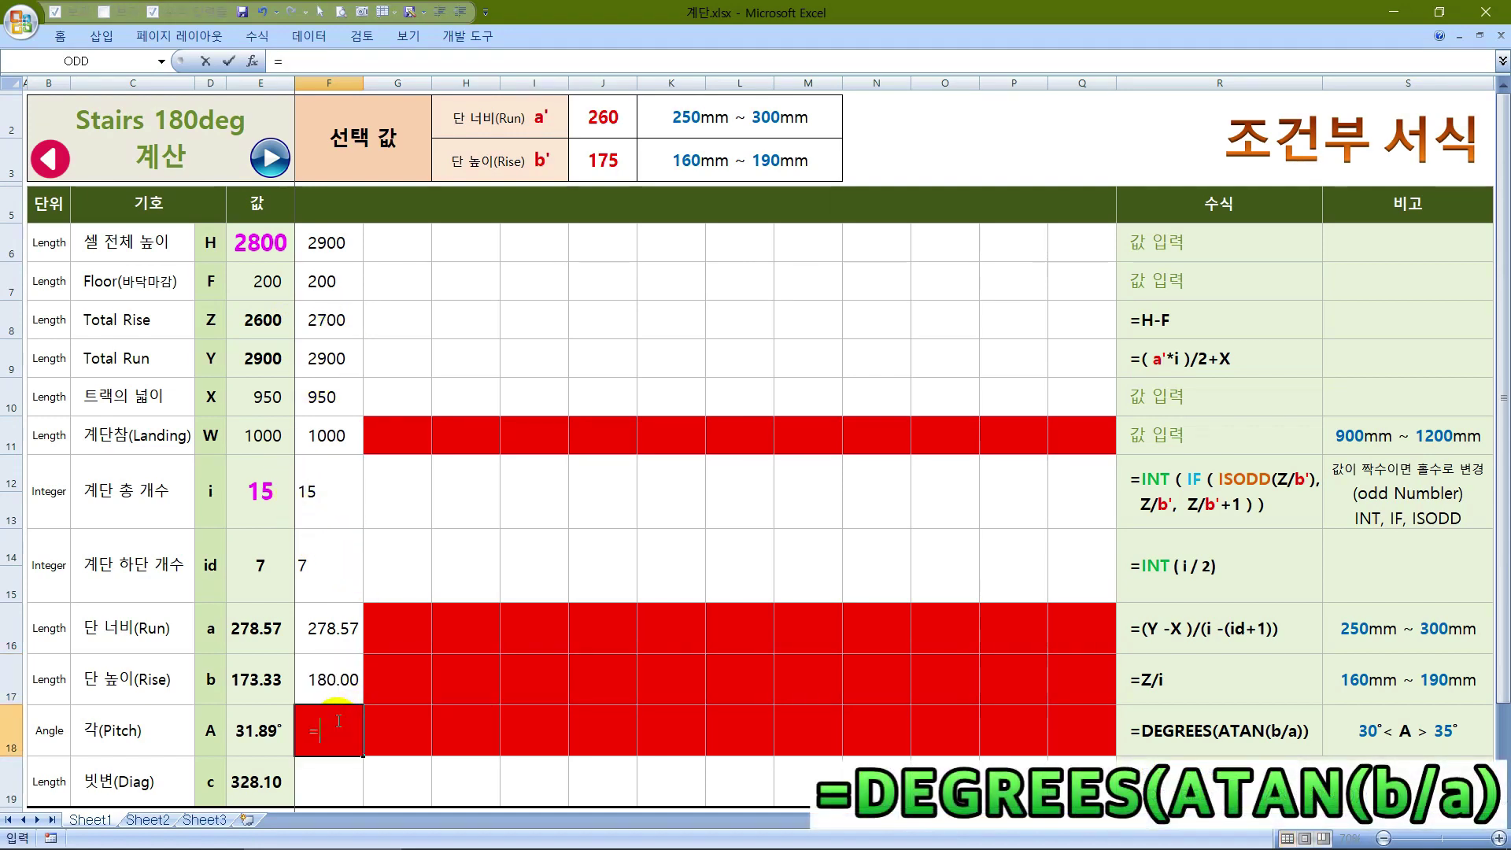
{"action": "type", "text": "DE"}
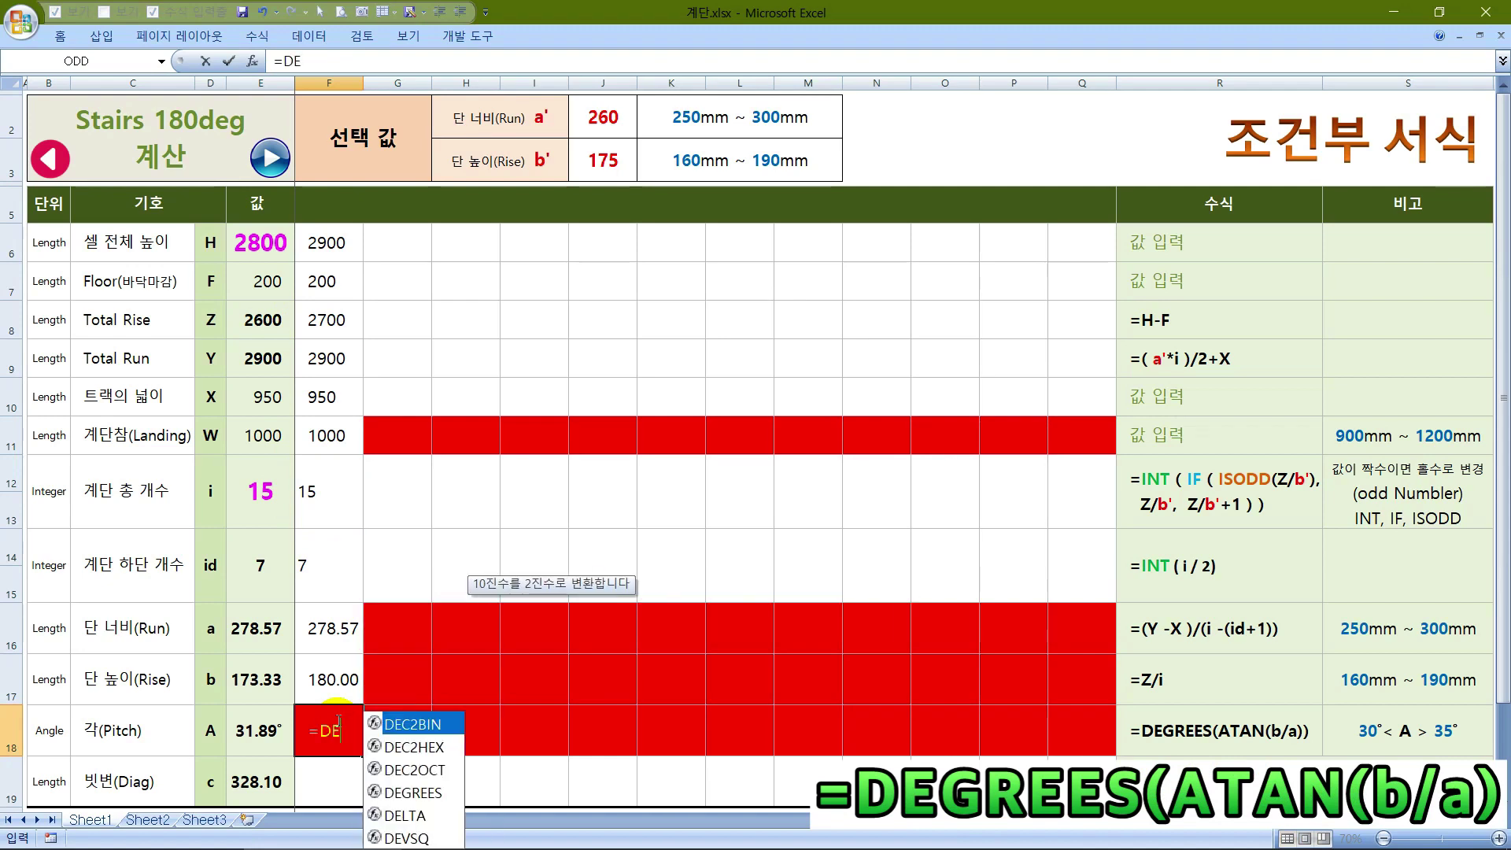
{"action": "type", "text": "G"}
{"action": "double_click", "coordinate": [395, 779]}
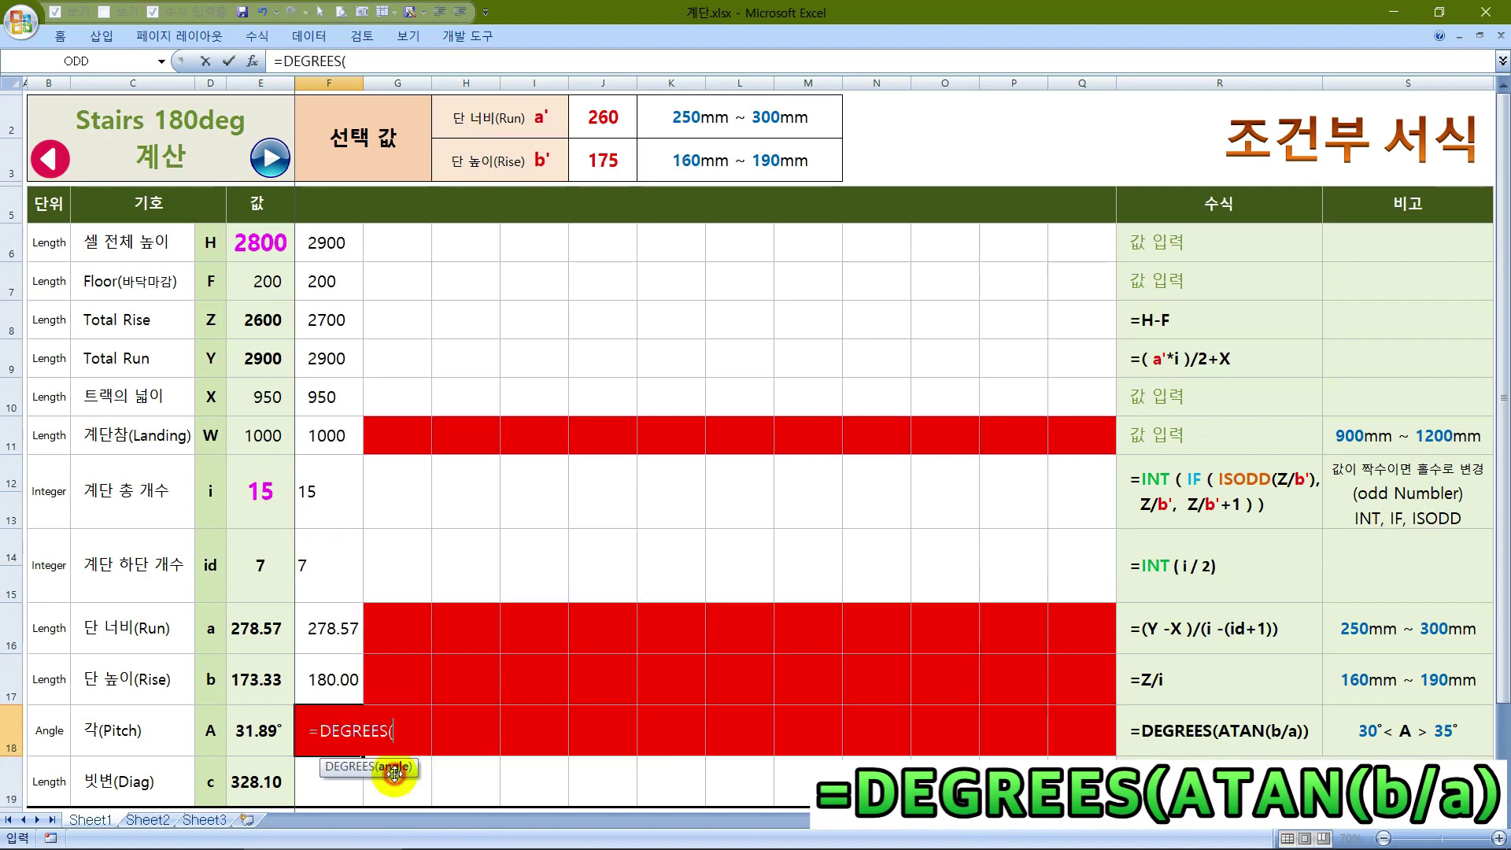
{"action": "type", "text": "ATA"}
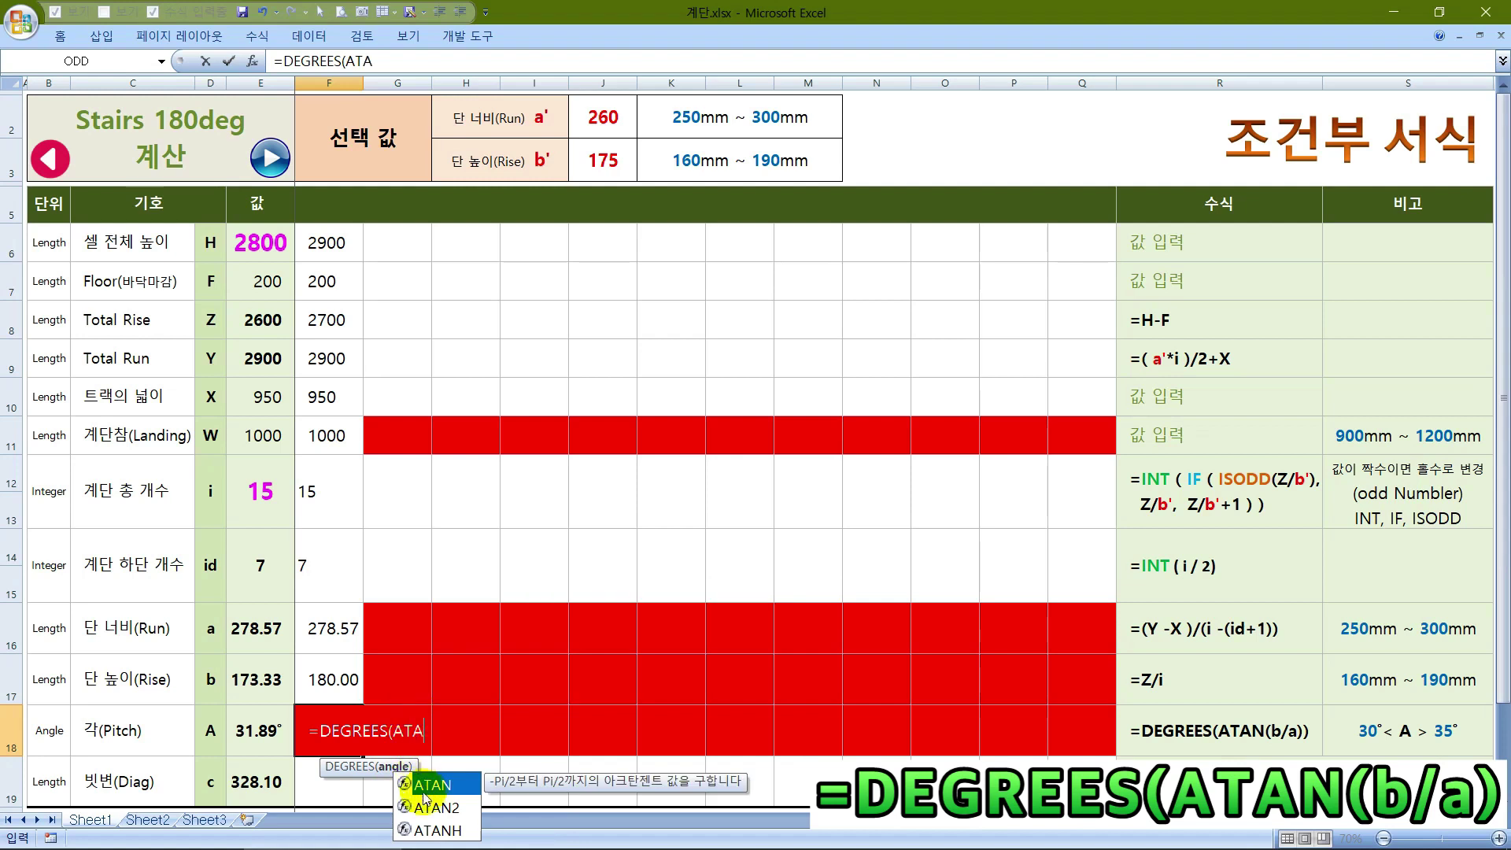
{"action": "double_click", "coordinate": [438, 781]}
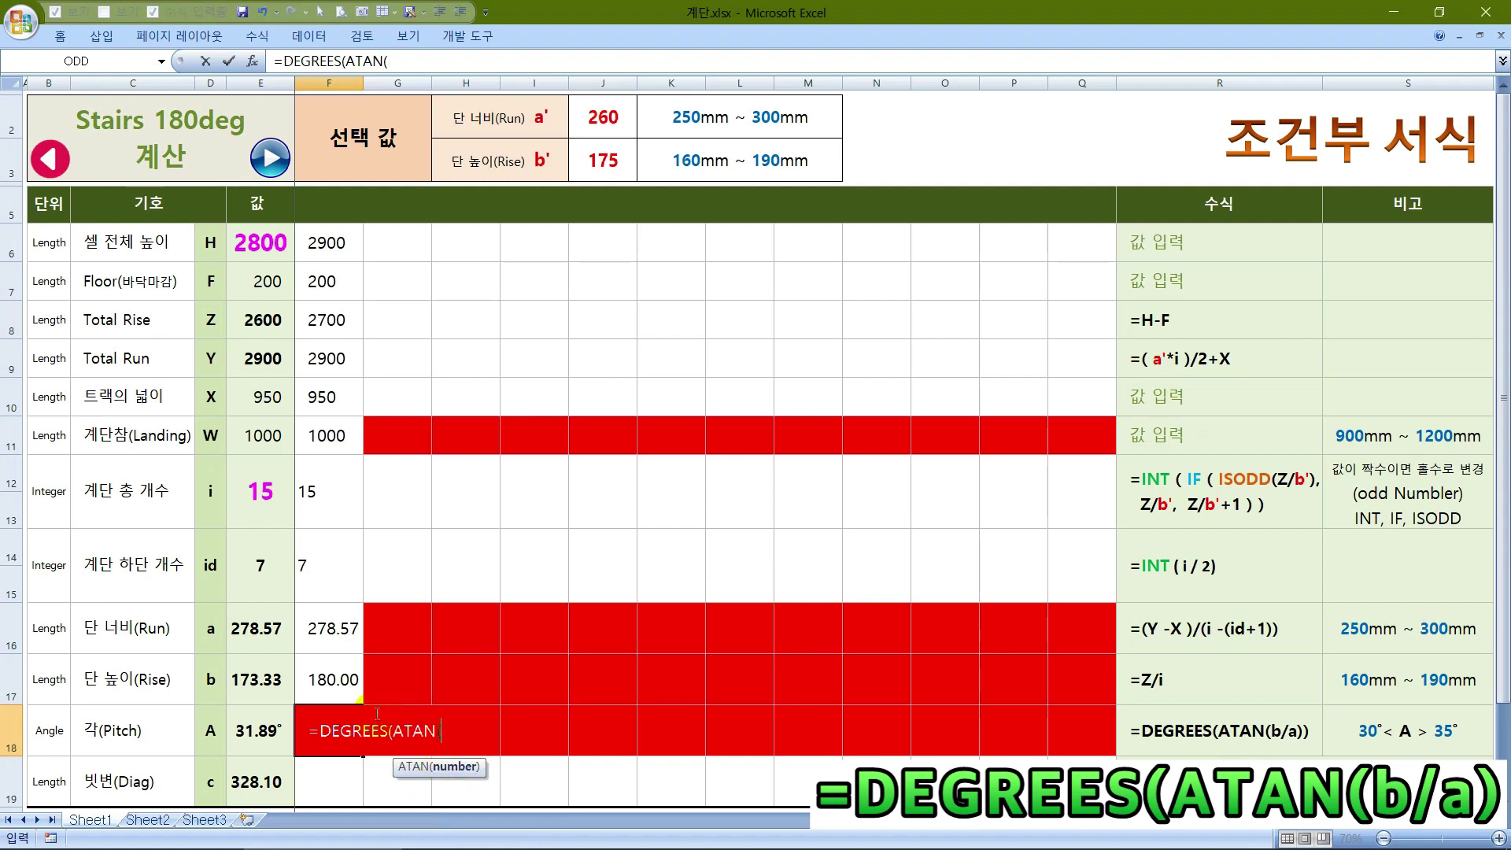
{"action": "left_click", "coordinate": [331, 673]}
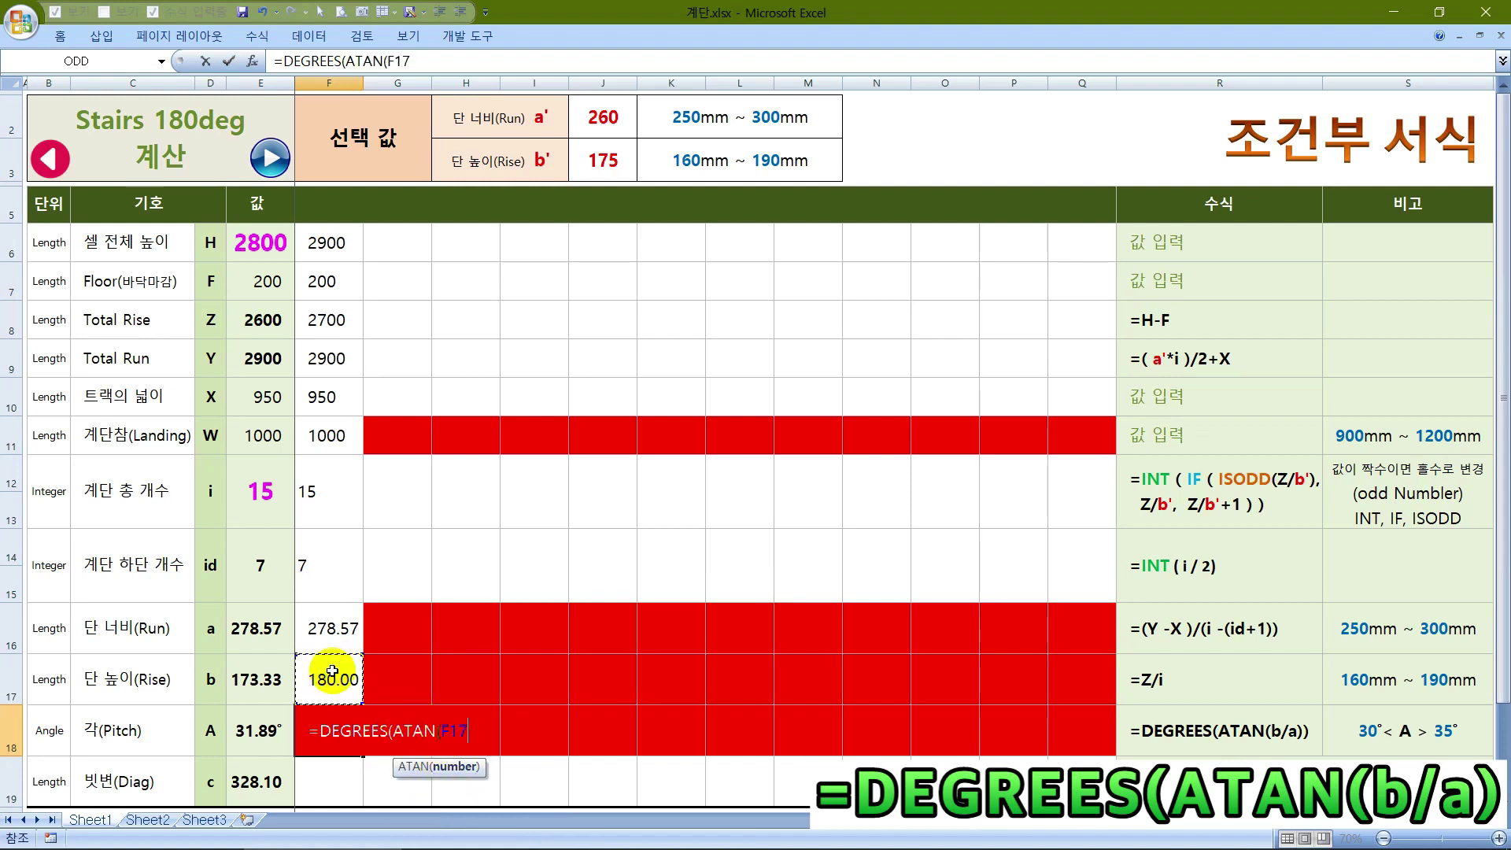
{"action": "type", "text": "/"}
{"action": "left_click", "coordinate": [334, 630]}
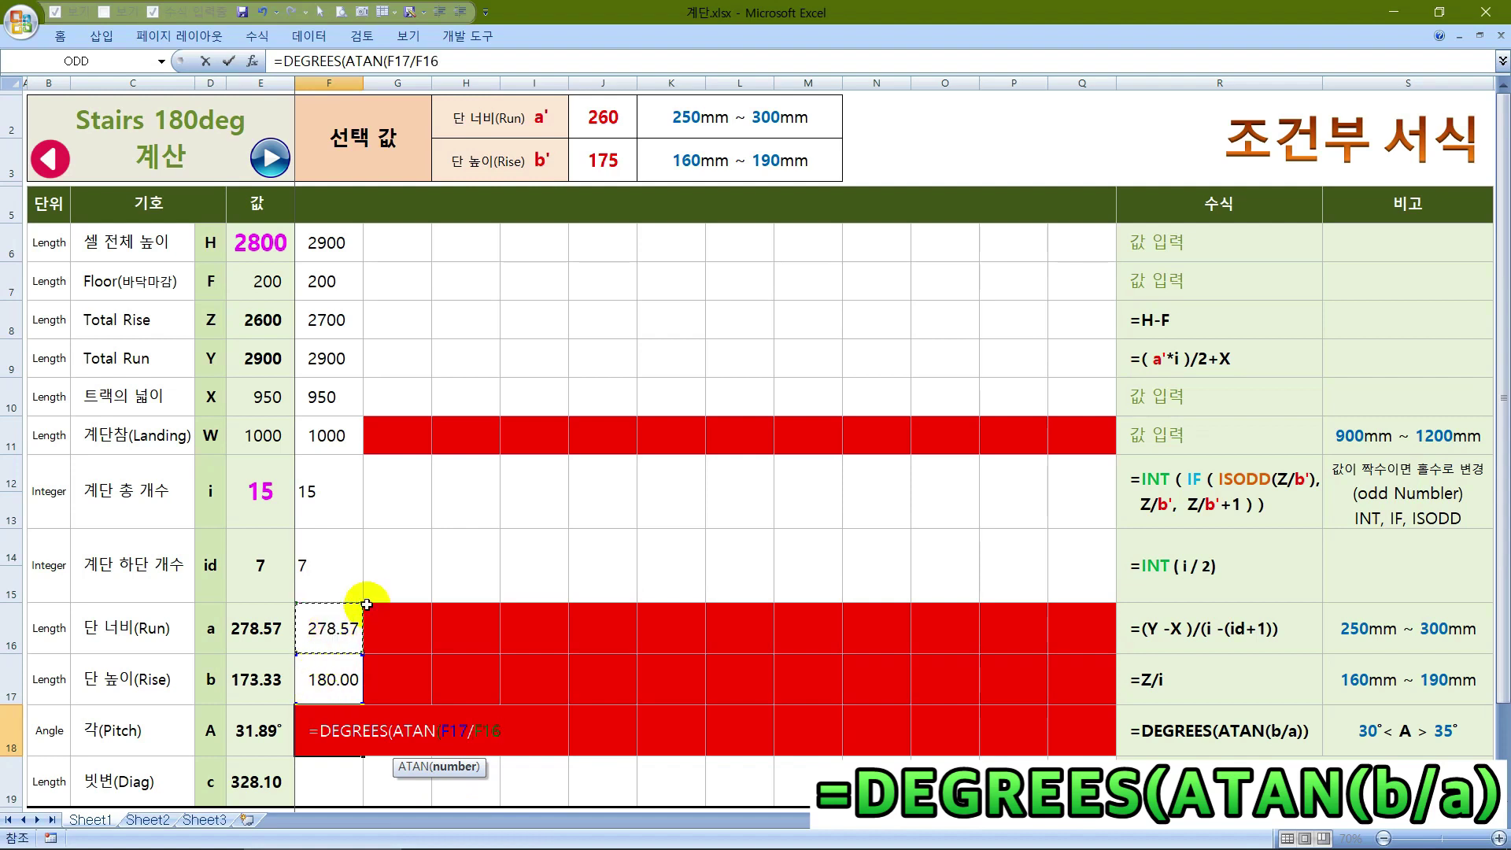
{"action": "type", "text": ")"}
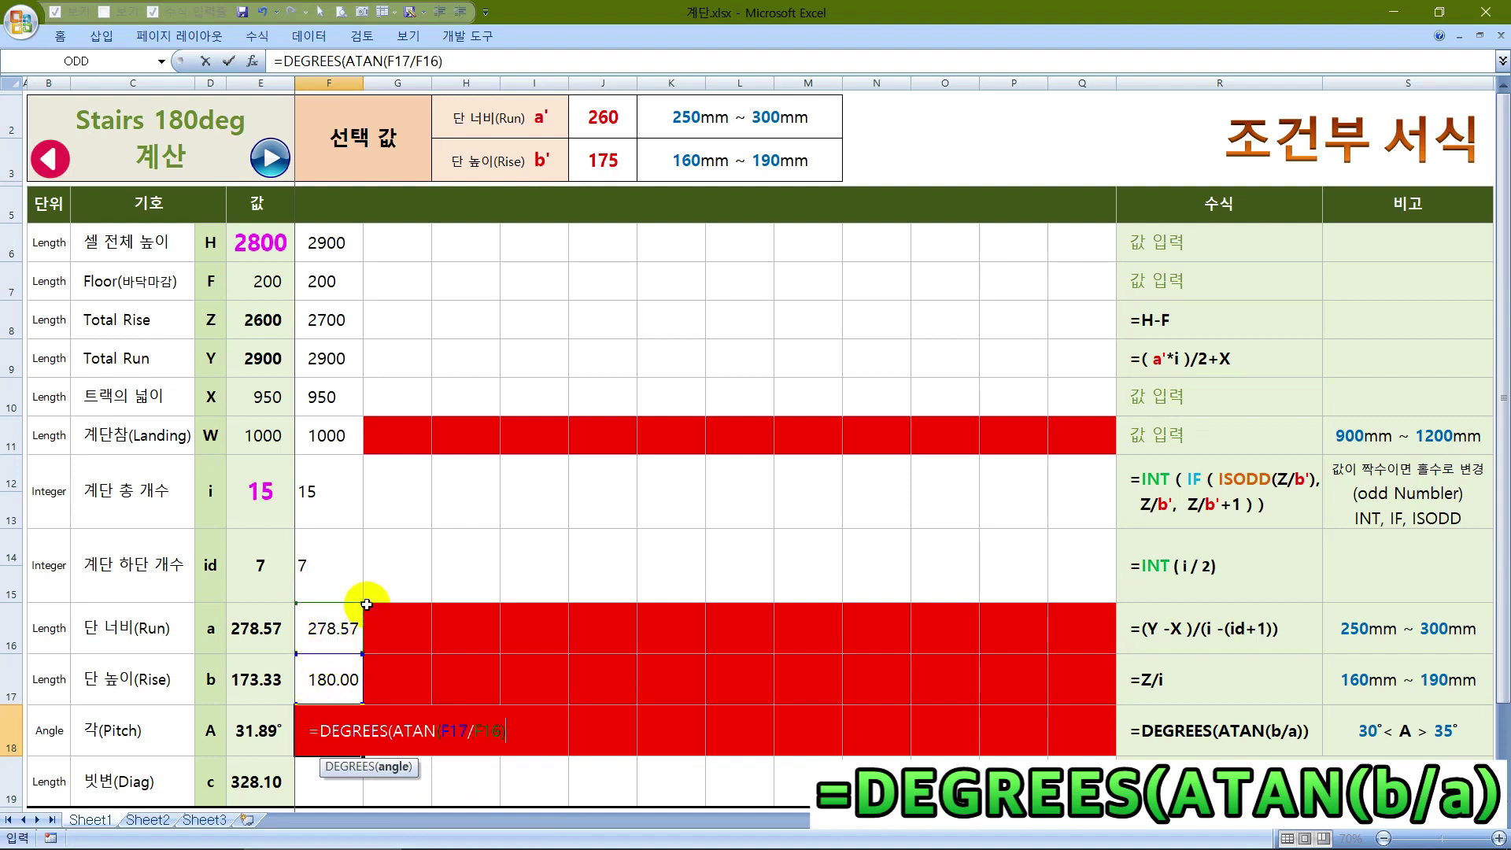
{"action": "type", "text": ")"}
{"action": "key", "text": "Return"}
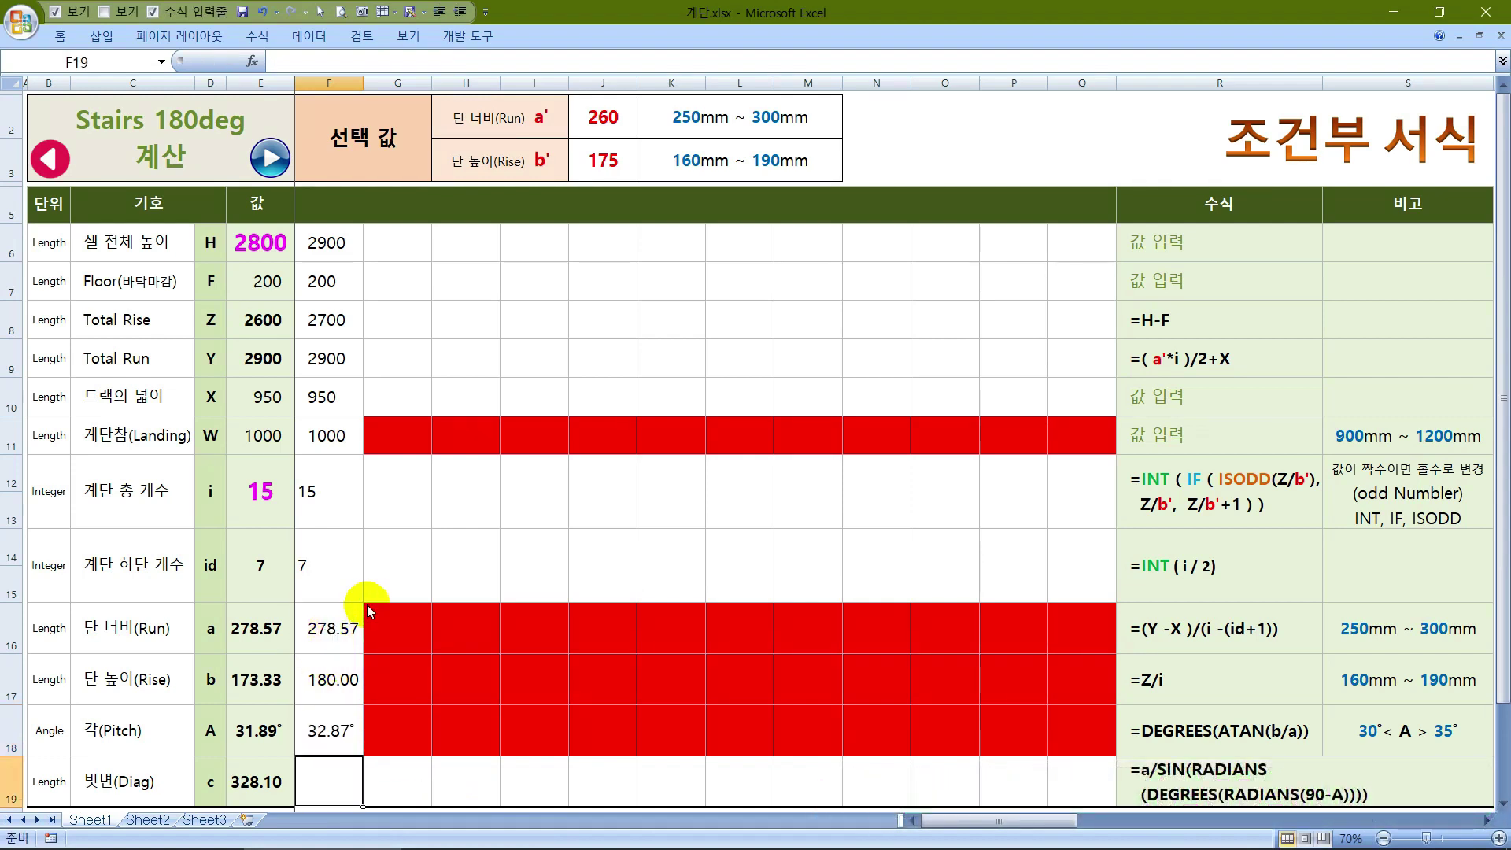
Build the diagonal formula in F19 from F16 and 90-F18 with SIN/RADIANS/DEGREES, yielding 331.67
{"action": "type", "text": "="}
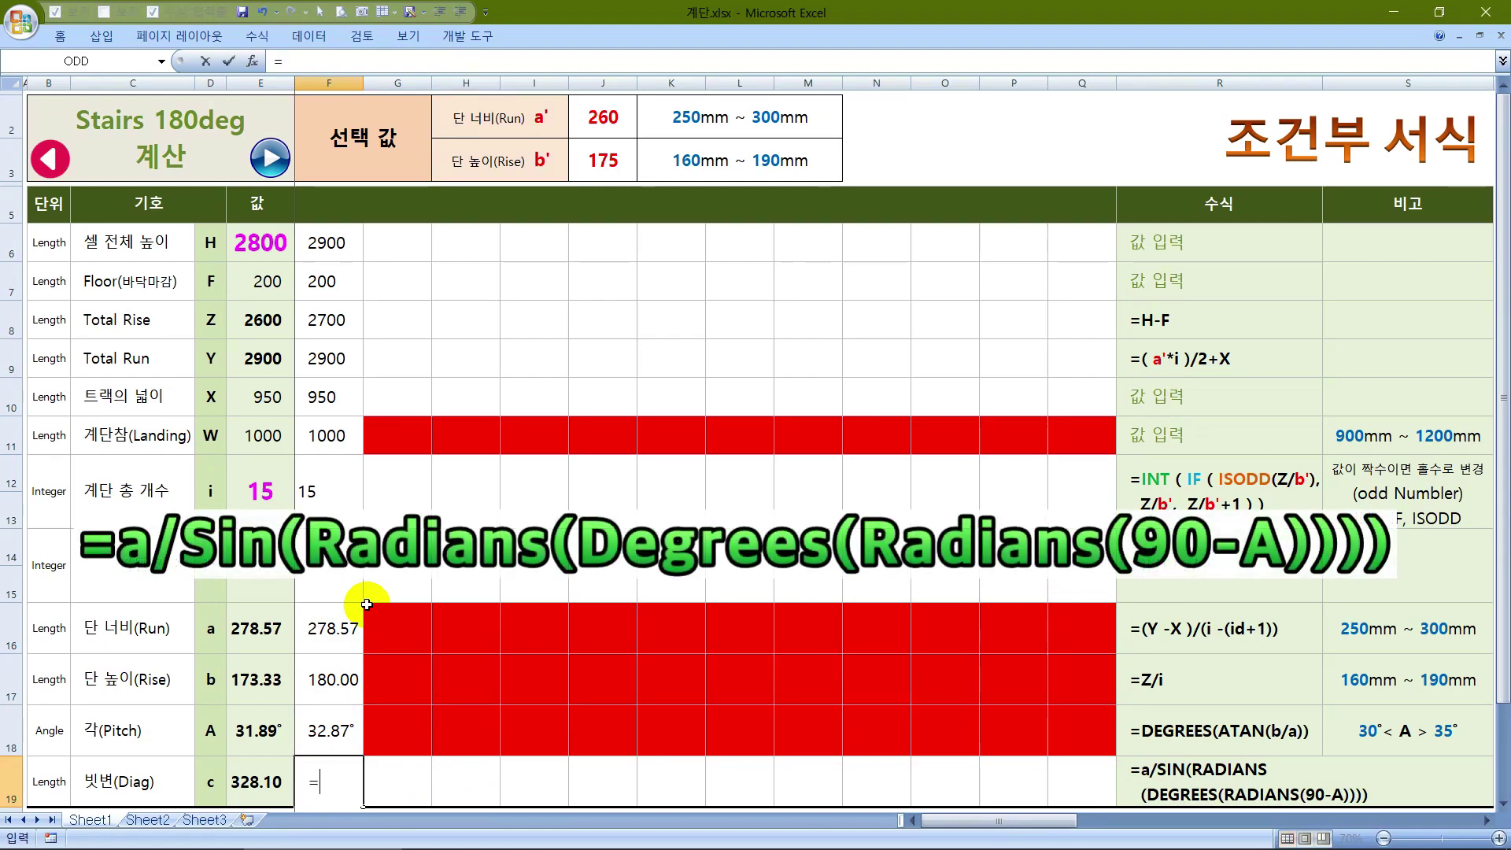
{"action": "left_click", "coordinate": [338, 607]}
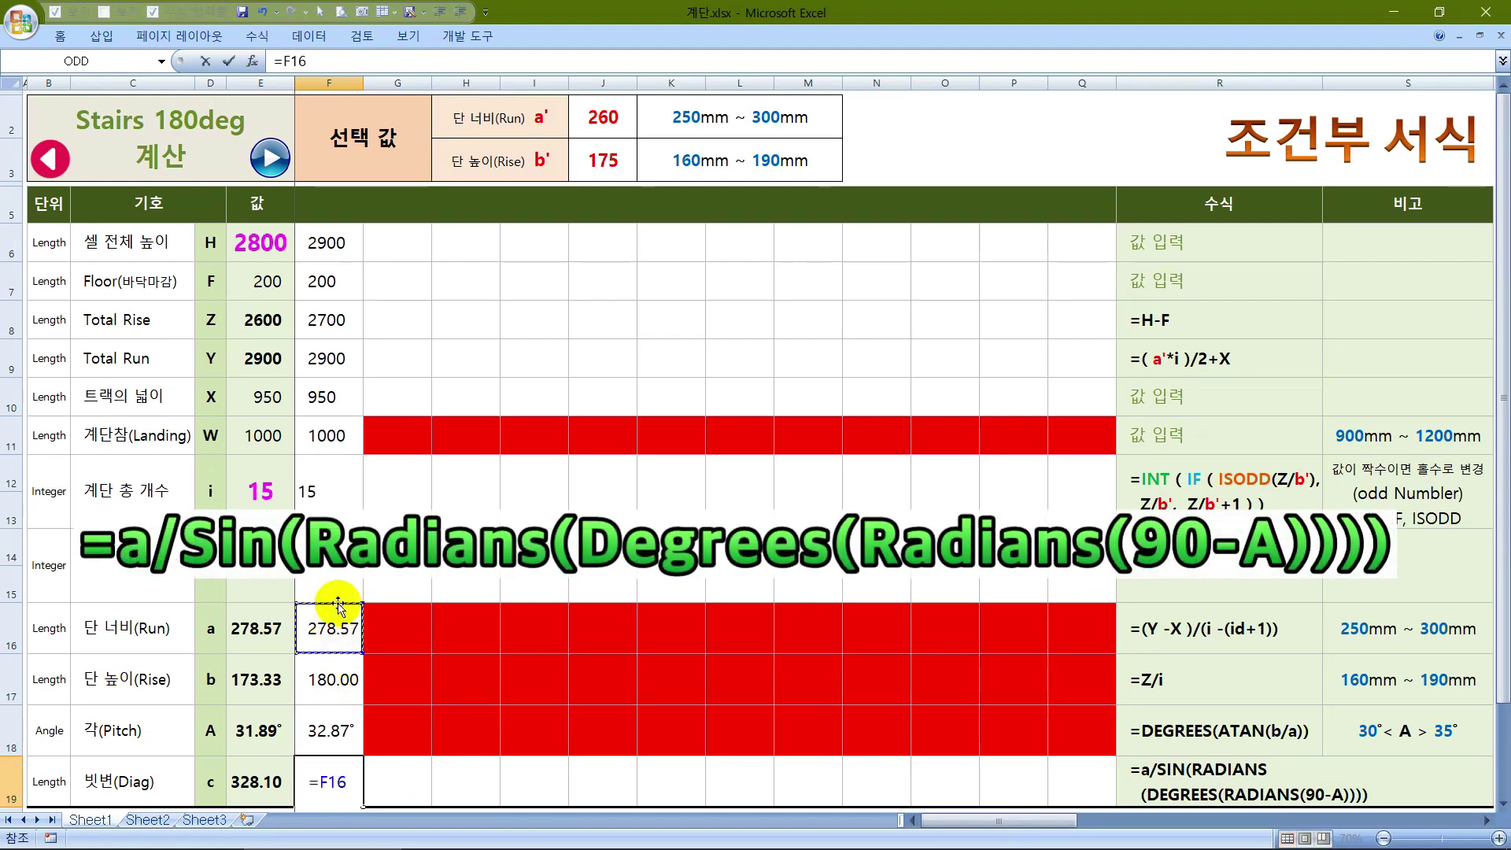
{"action": "type", "text": "/SIN"}
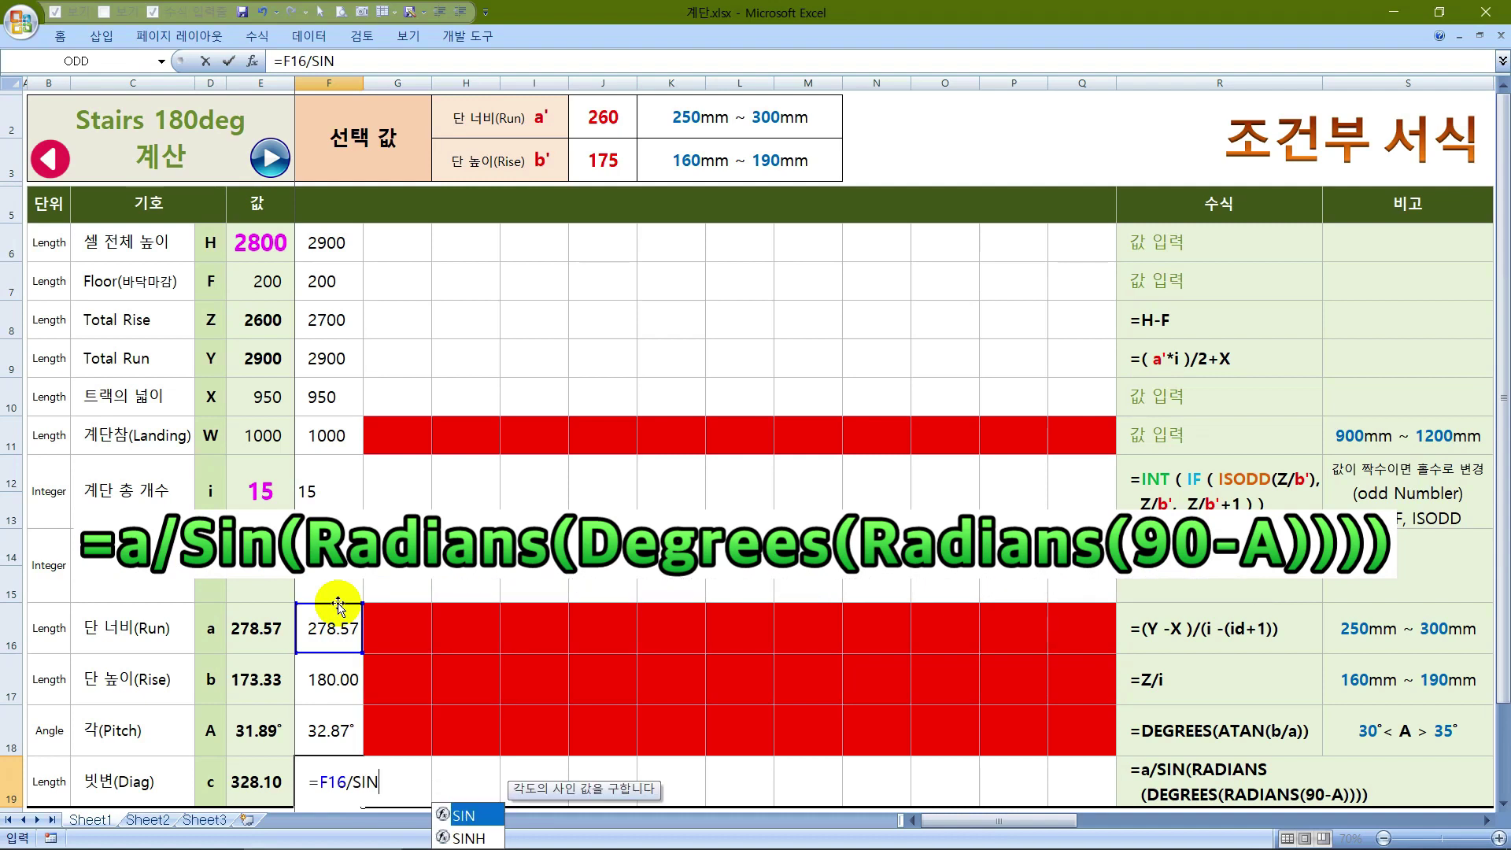
{"action": "type", "text": "(RA"}
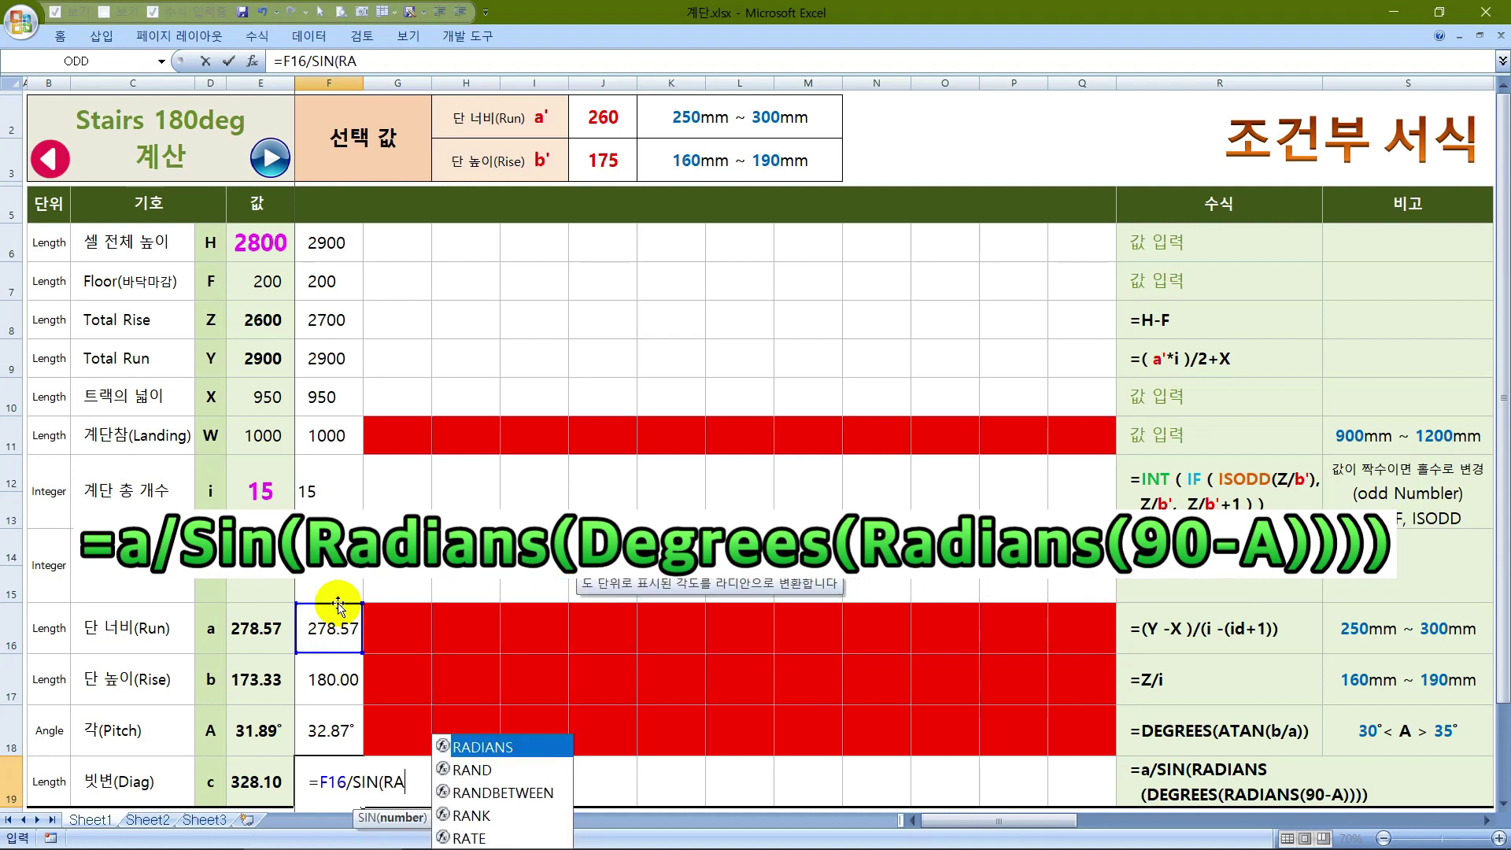
{"action": "key", "text": "Tab"}
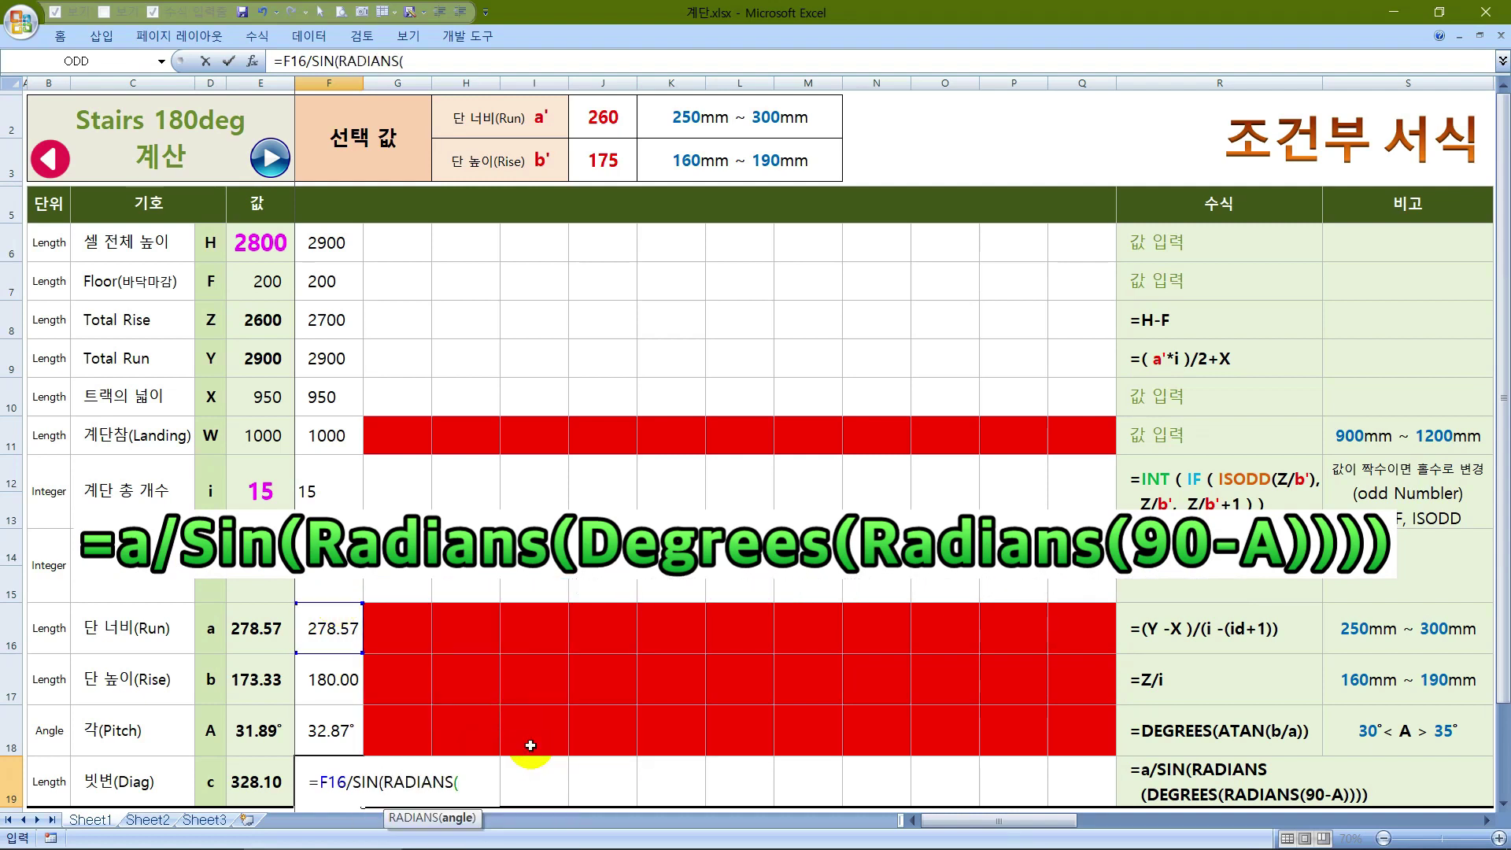
{"action": "type", "text": "DEG"}
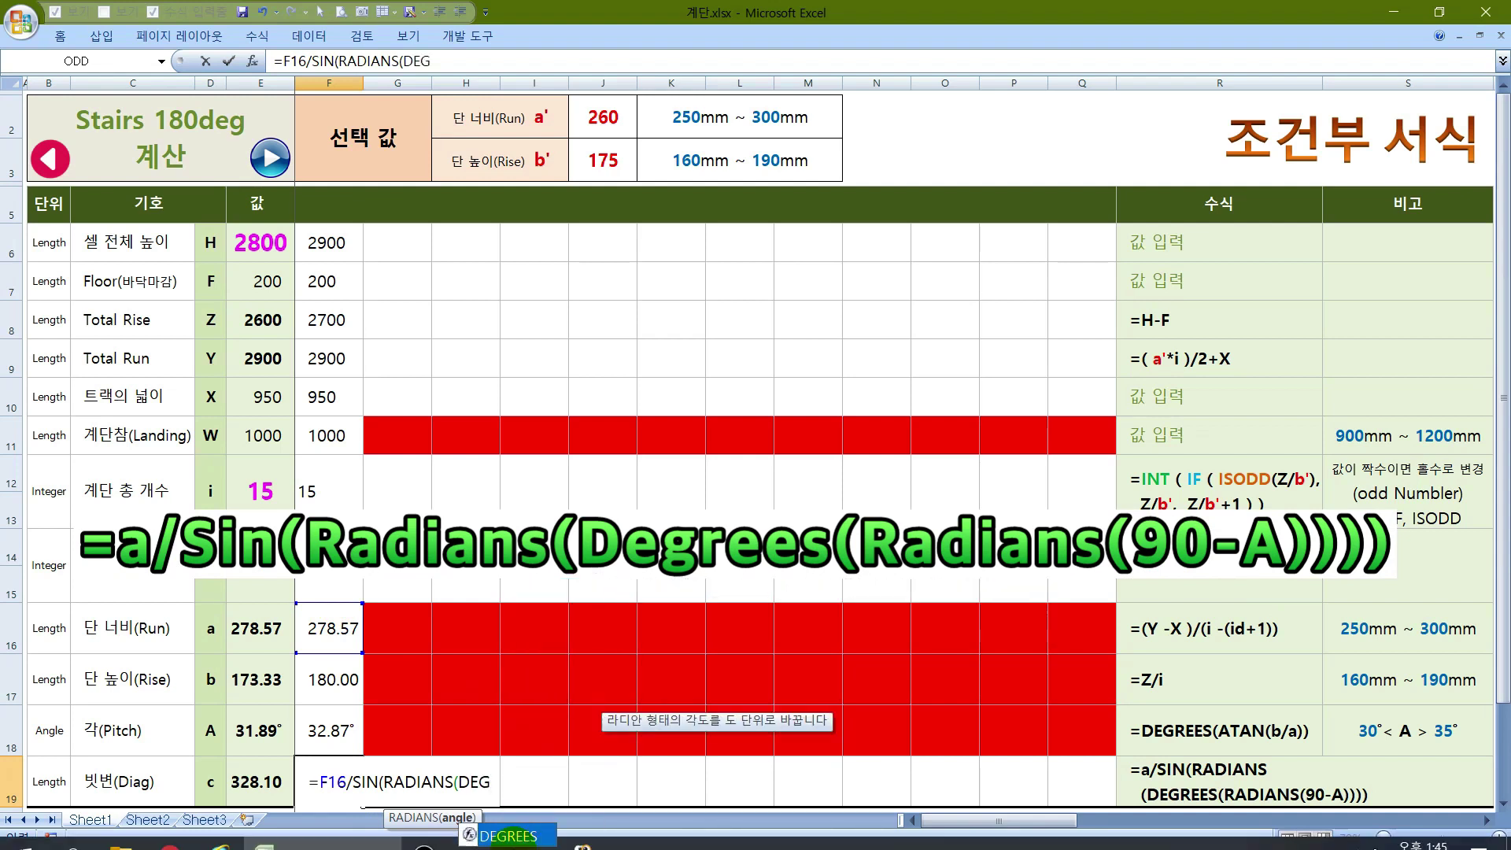
{"action": "double_click", "coordinate": [523, 837]}
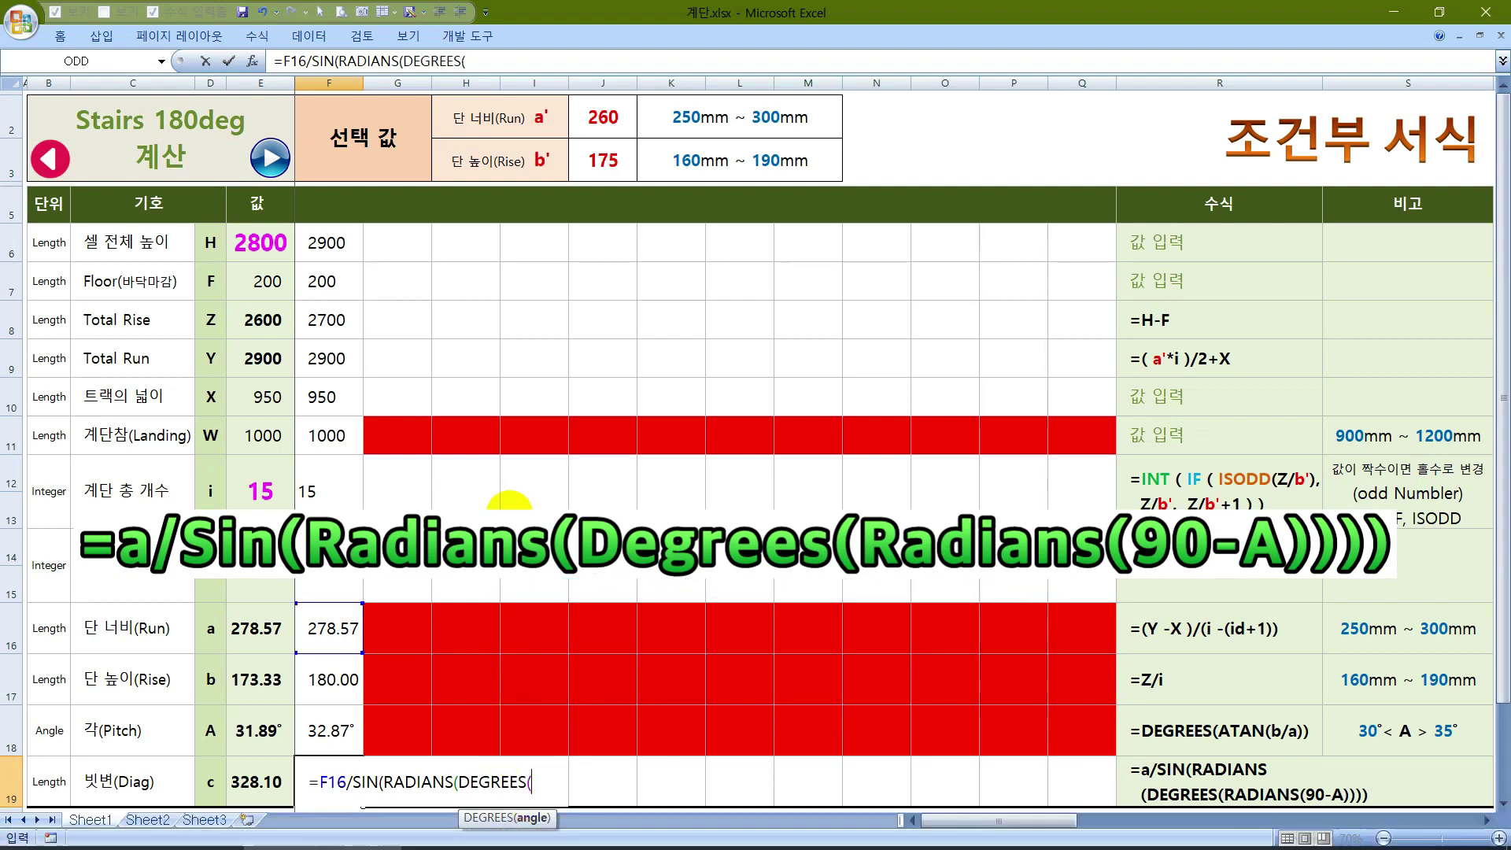
{"action": "type", "text": "RA"}
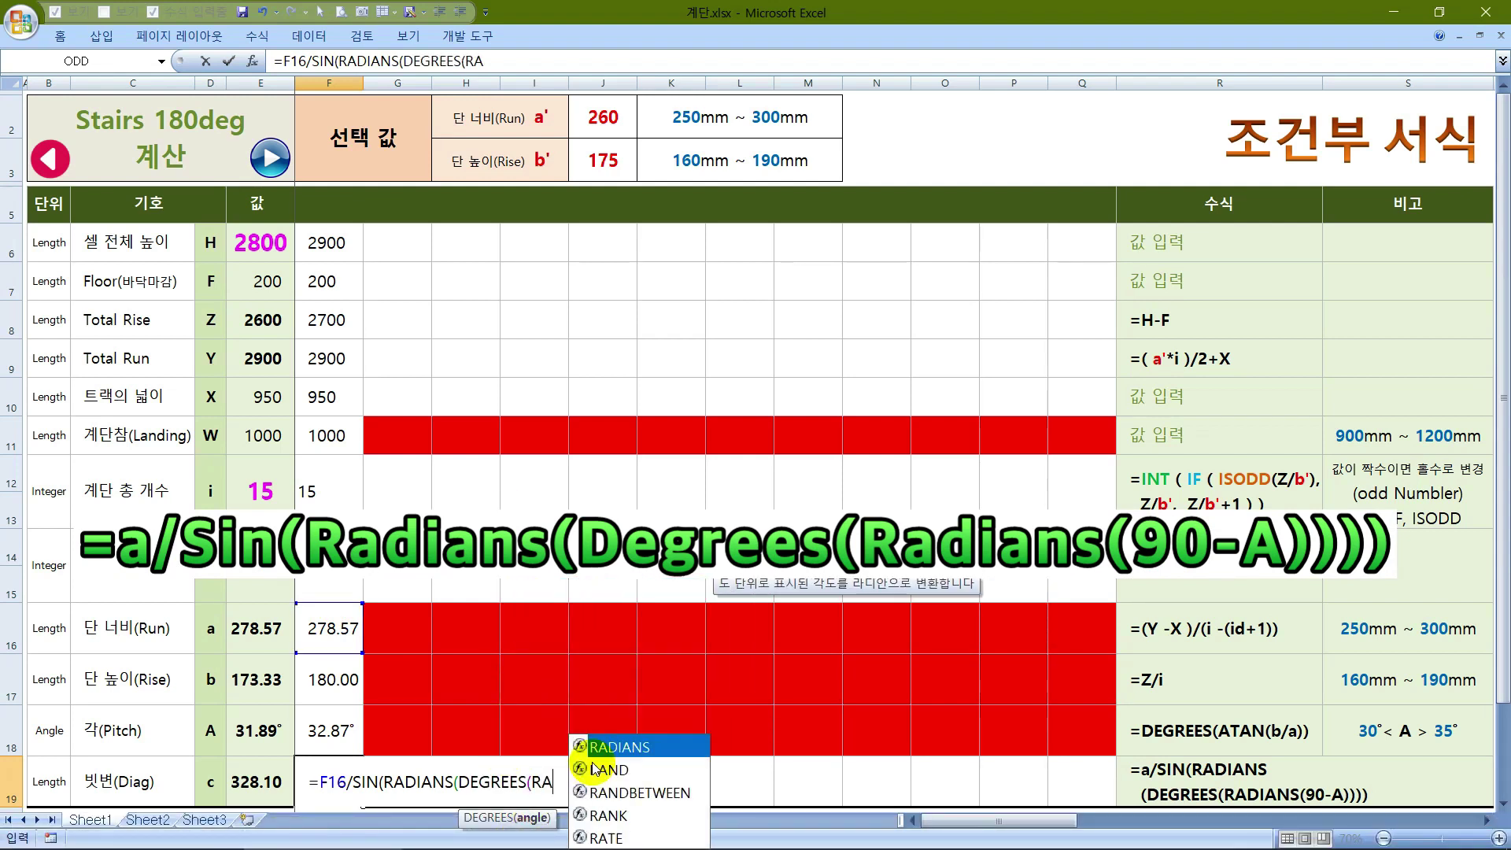
{"action": "double_click", "coordinate": [617, 740]}
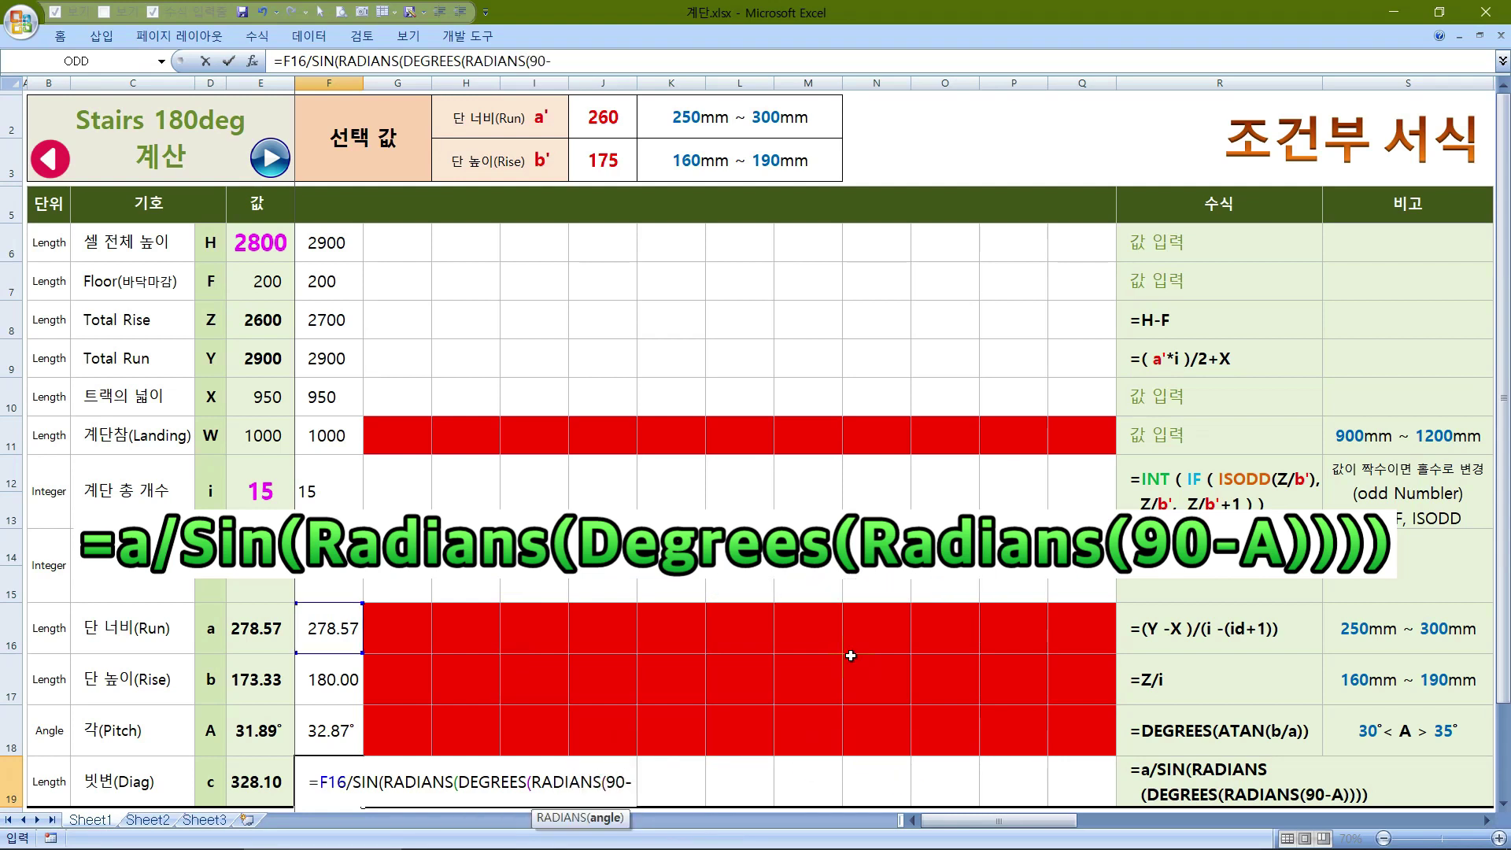
{"action": "left_click", "coordinate": [338, 728]}
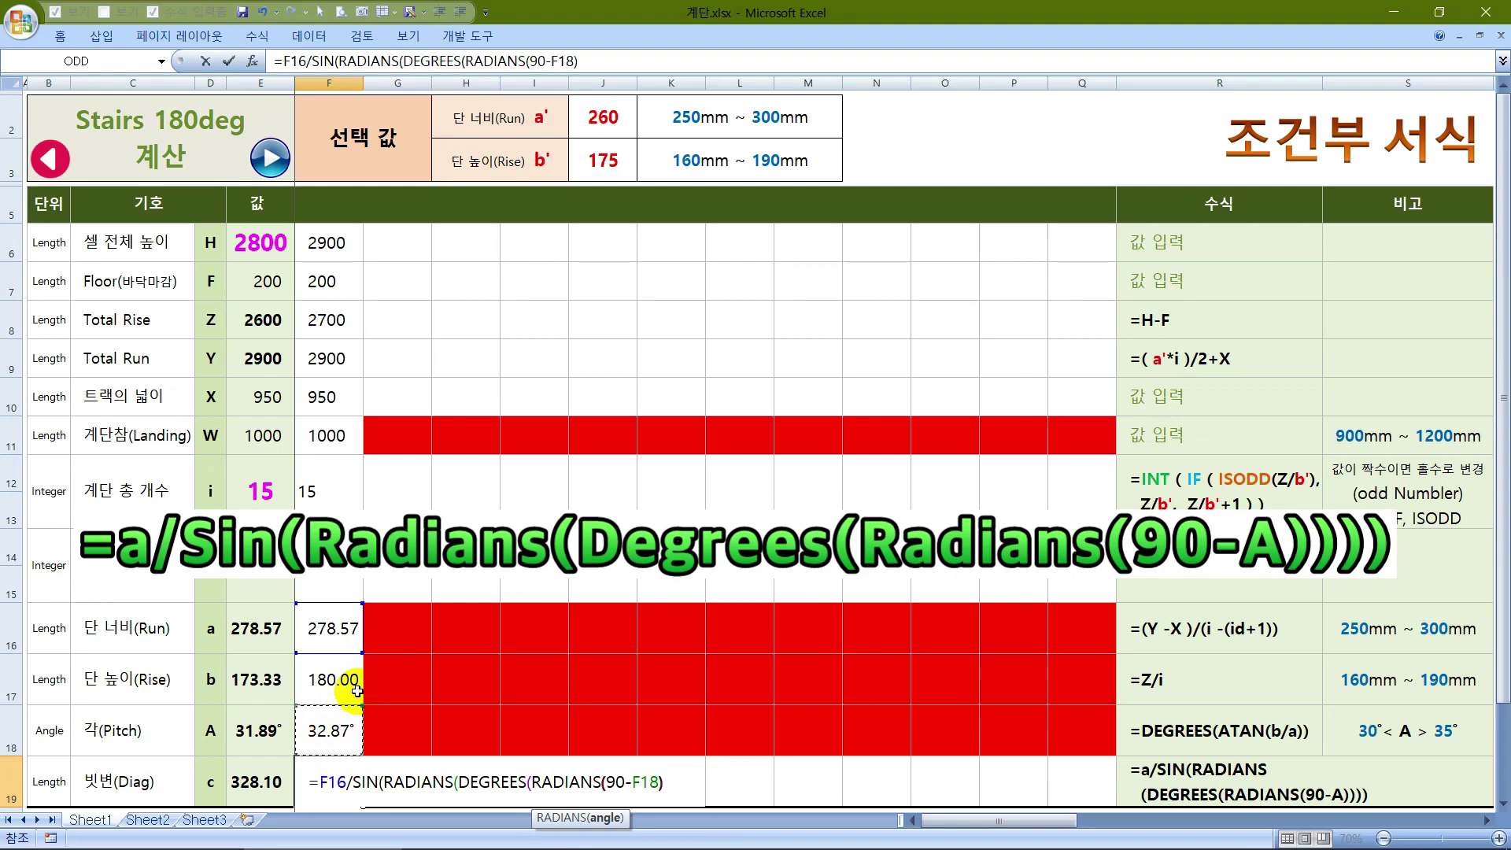
{"action": "type", "text": "))"}
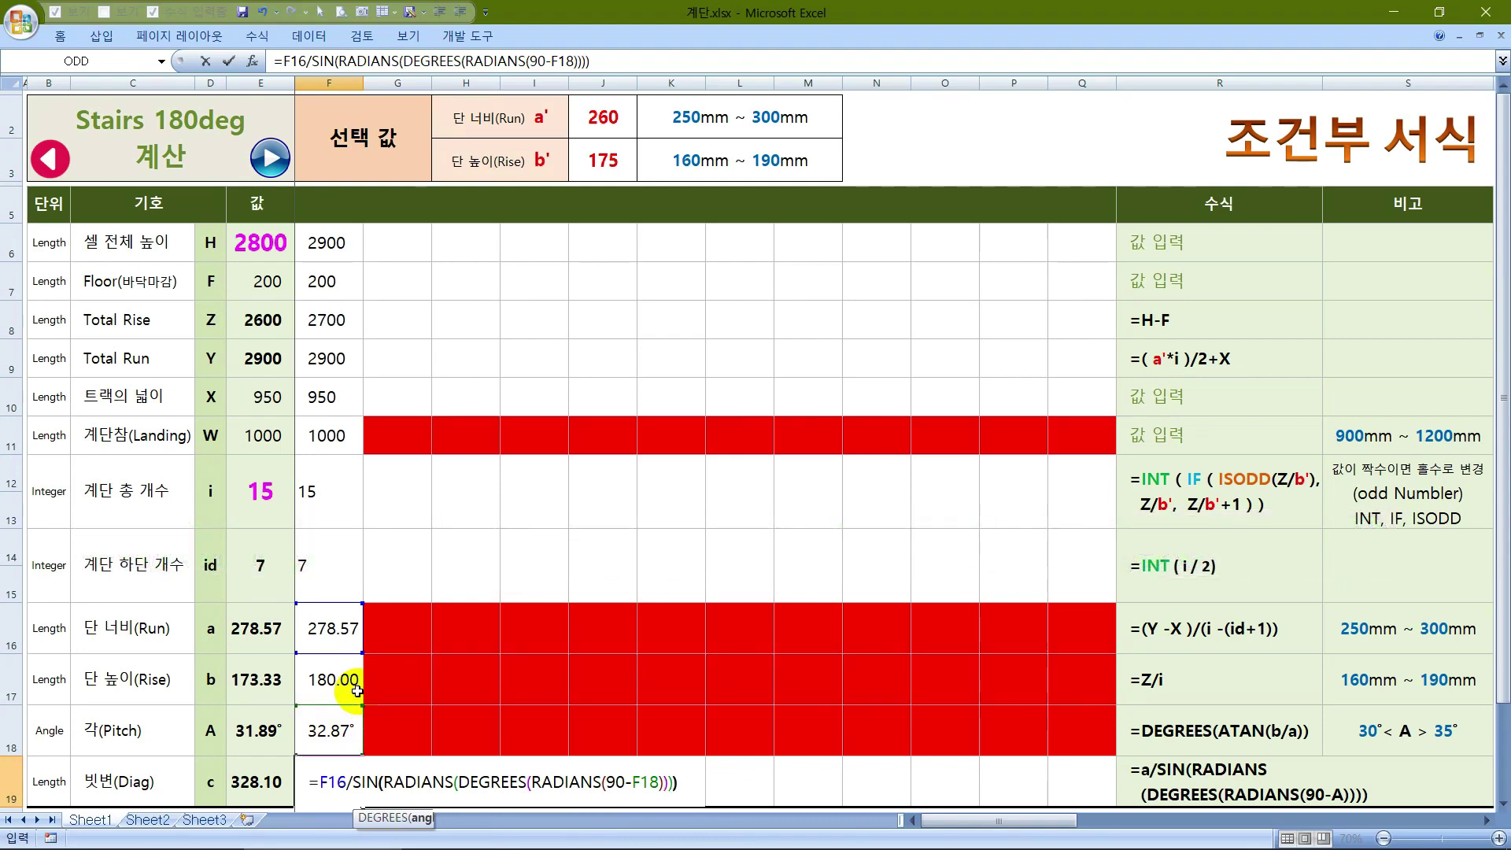
{"action": "type", "text": ")"}
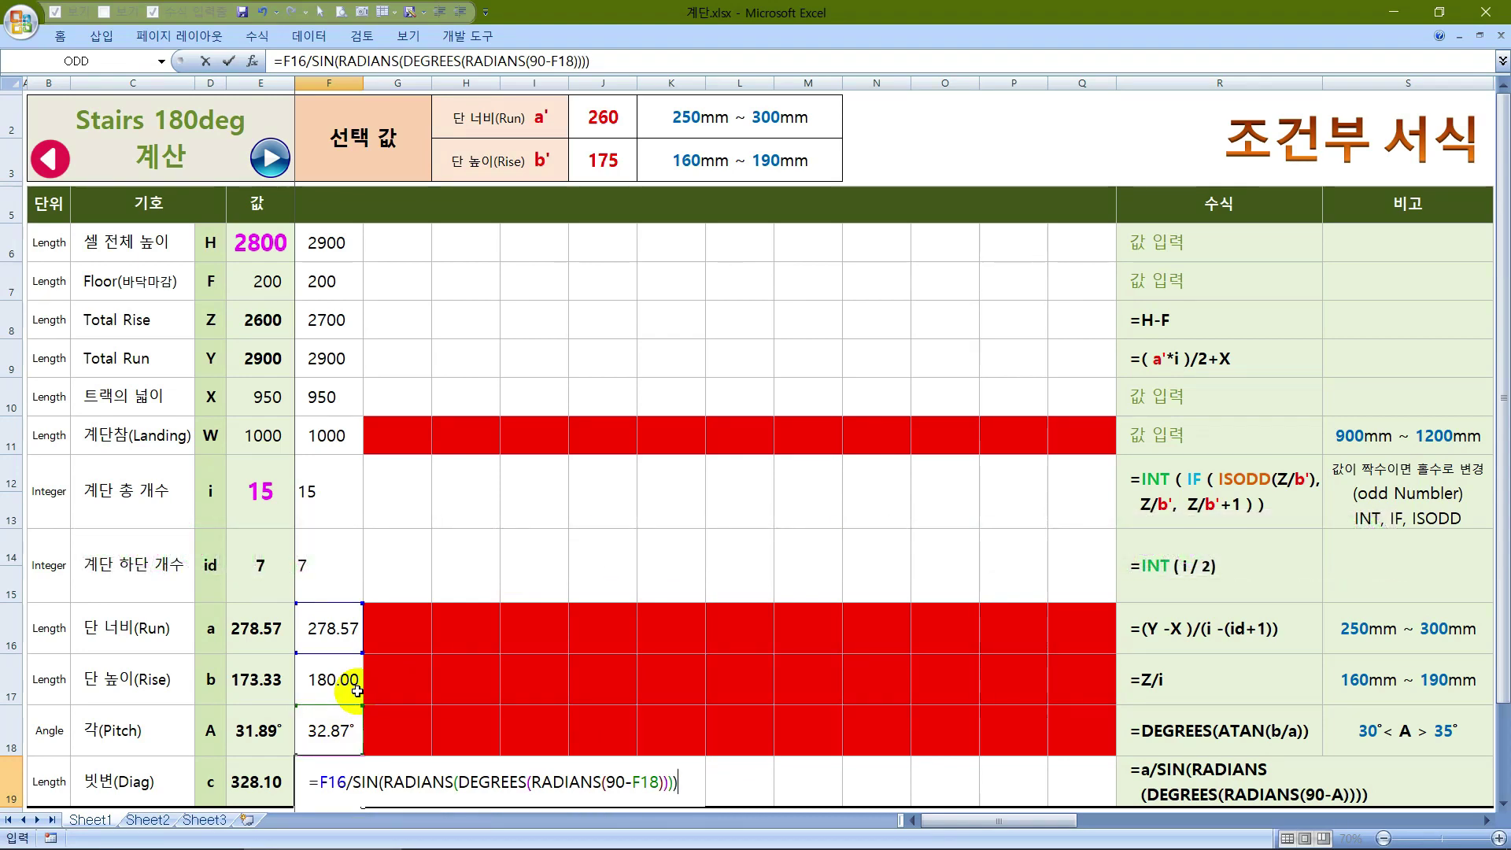
{"action": "key", "text": "ctrl+Return"}
Review the F16–F19 formulas, then paint column G's formatting onto F6:F19
{"action": "left_click", "coordinate": [330, 678]}
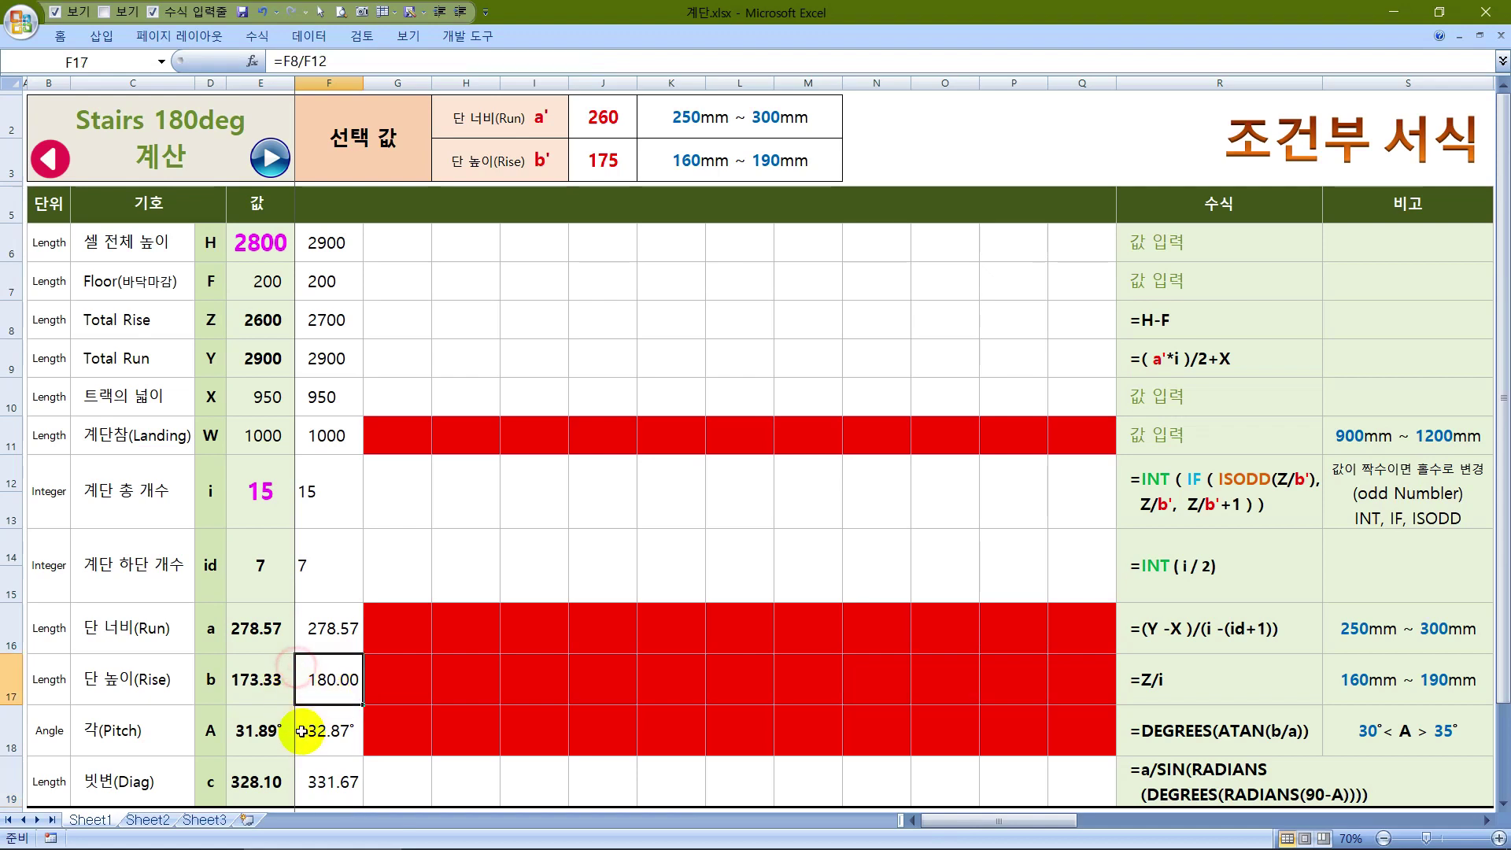
{"action": "left_click", "coordinate": [307, 730]}
{"action": "left_click", "coordinate": [331, 781]}
{"action": "left_click", "coordinate": [321, 612]}
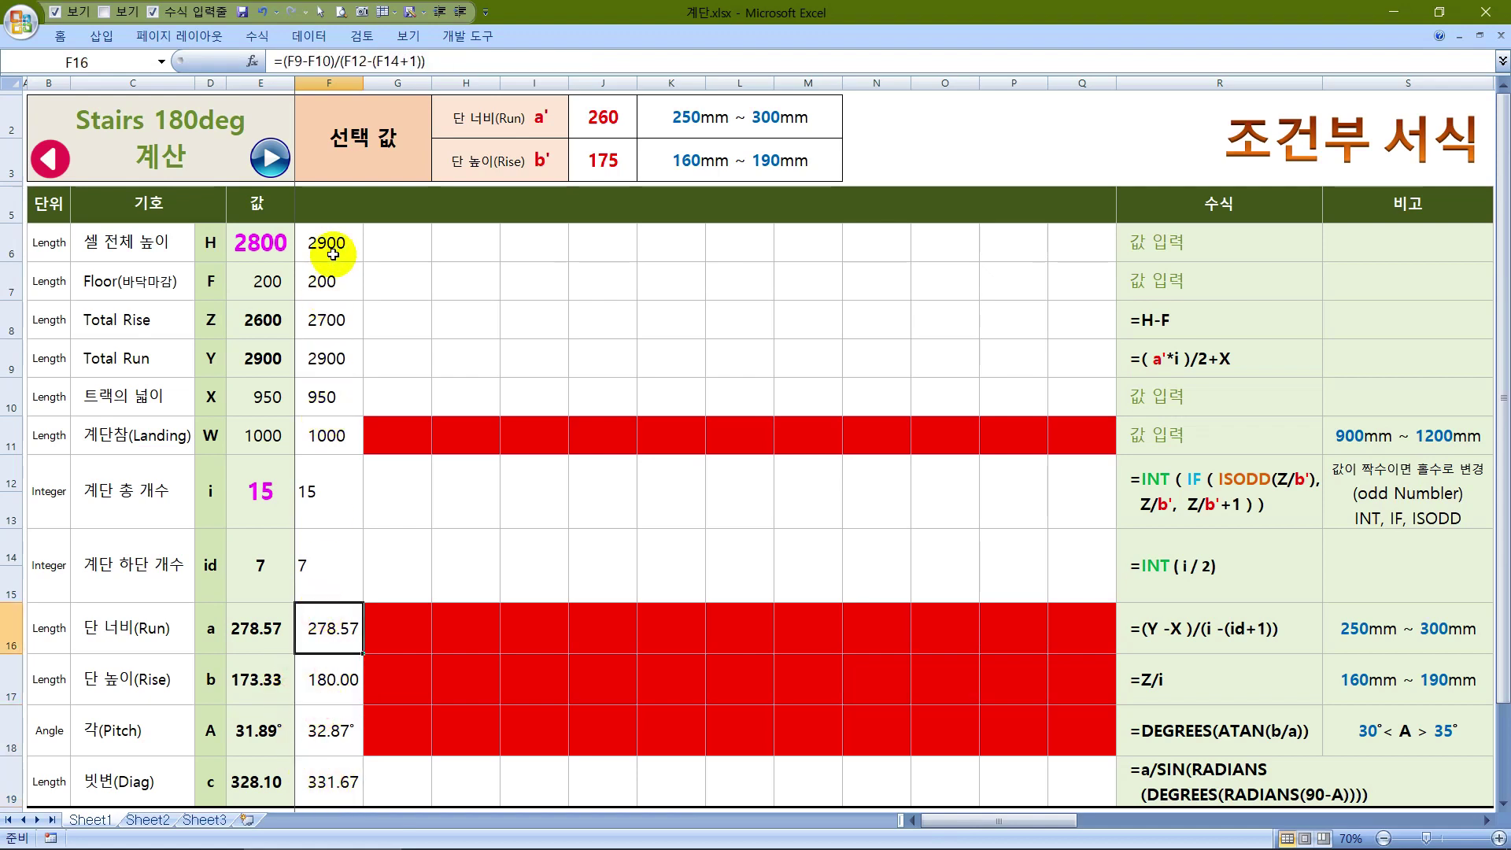
{"action": "left_click", "coordinate": [408, 238]}
{"action": "left_click_drag", "start_coordinate": [408, 238], "coordinate": [405, 783]}
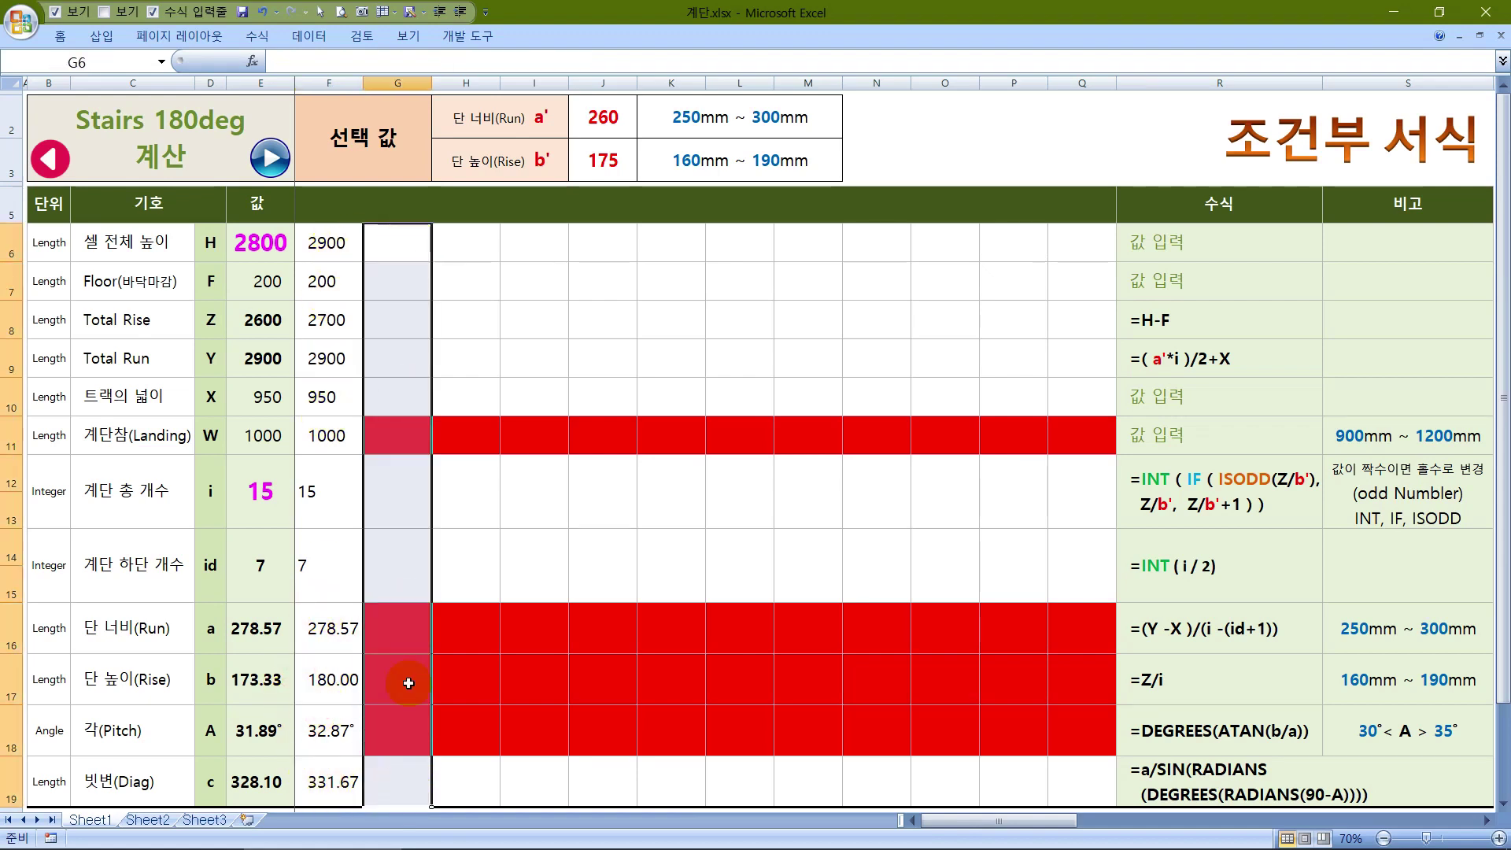
{"action": "right_click", "coordinate": [404, 674]}
{"action": "left_click", "coordinate": [636, 645]}
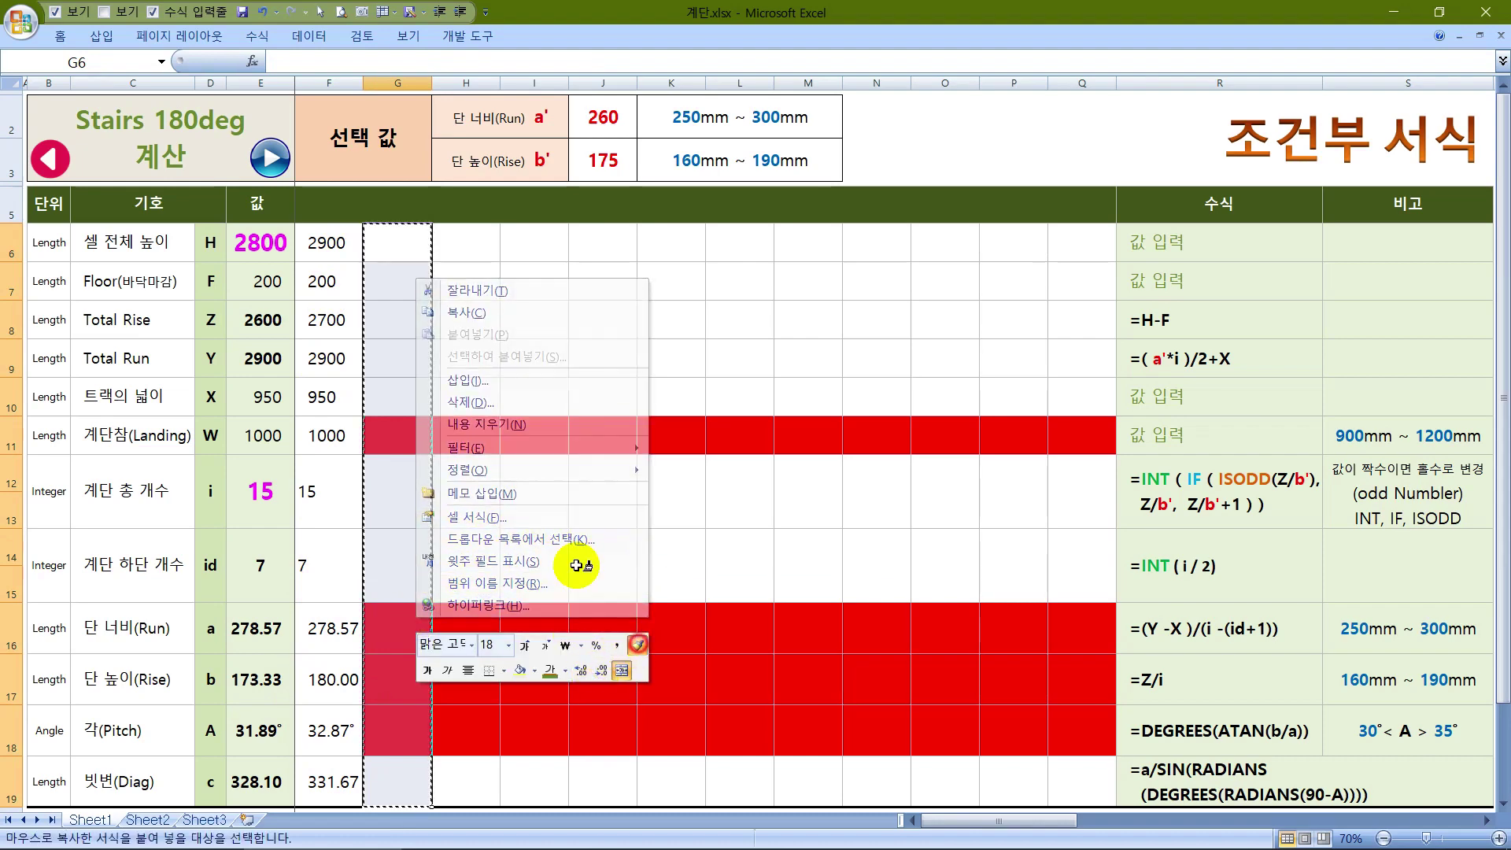
{"action": "left_click_drag", "start_coordinate": [335, 243], "coordinate": [321, 783]}
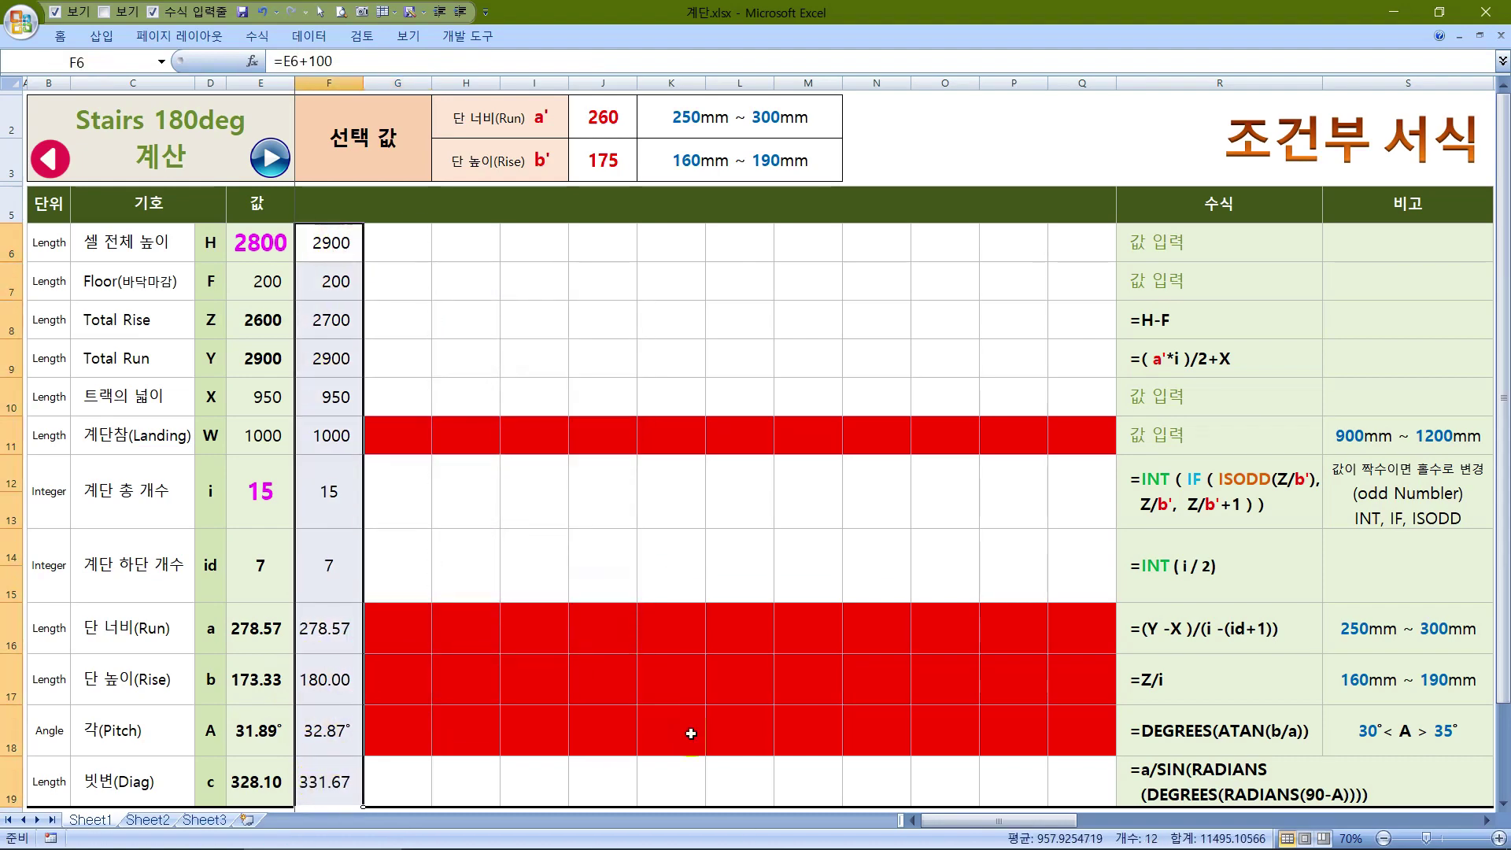
Copy the F6:F19 formulas and select the G through Q target block
{"action": "left_click", "coordinate": [335, 728]}
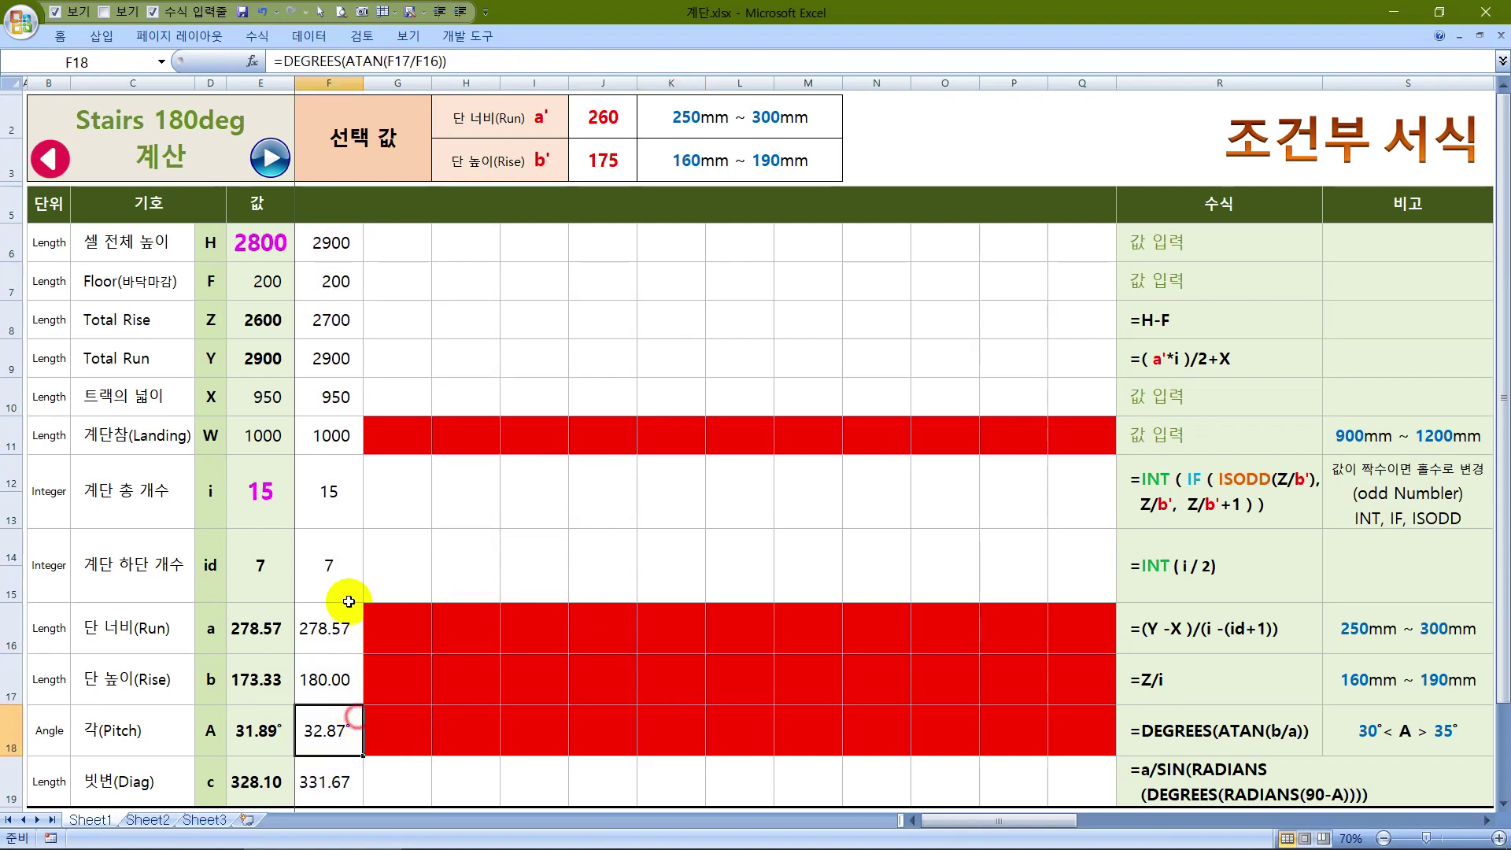
{"action": "left_click_drag", "start_coordinate": [332, 242], "coordinate": [326, 783]}
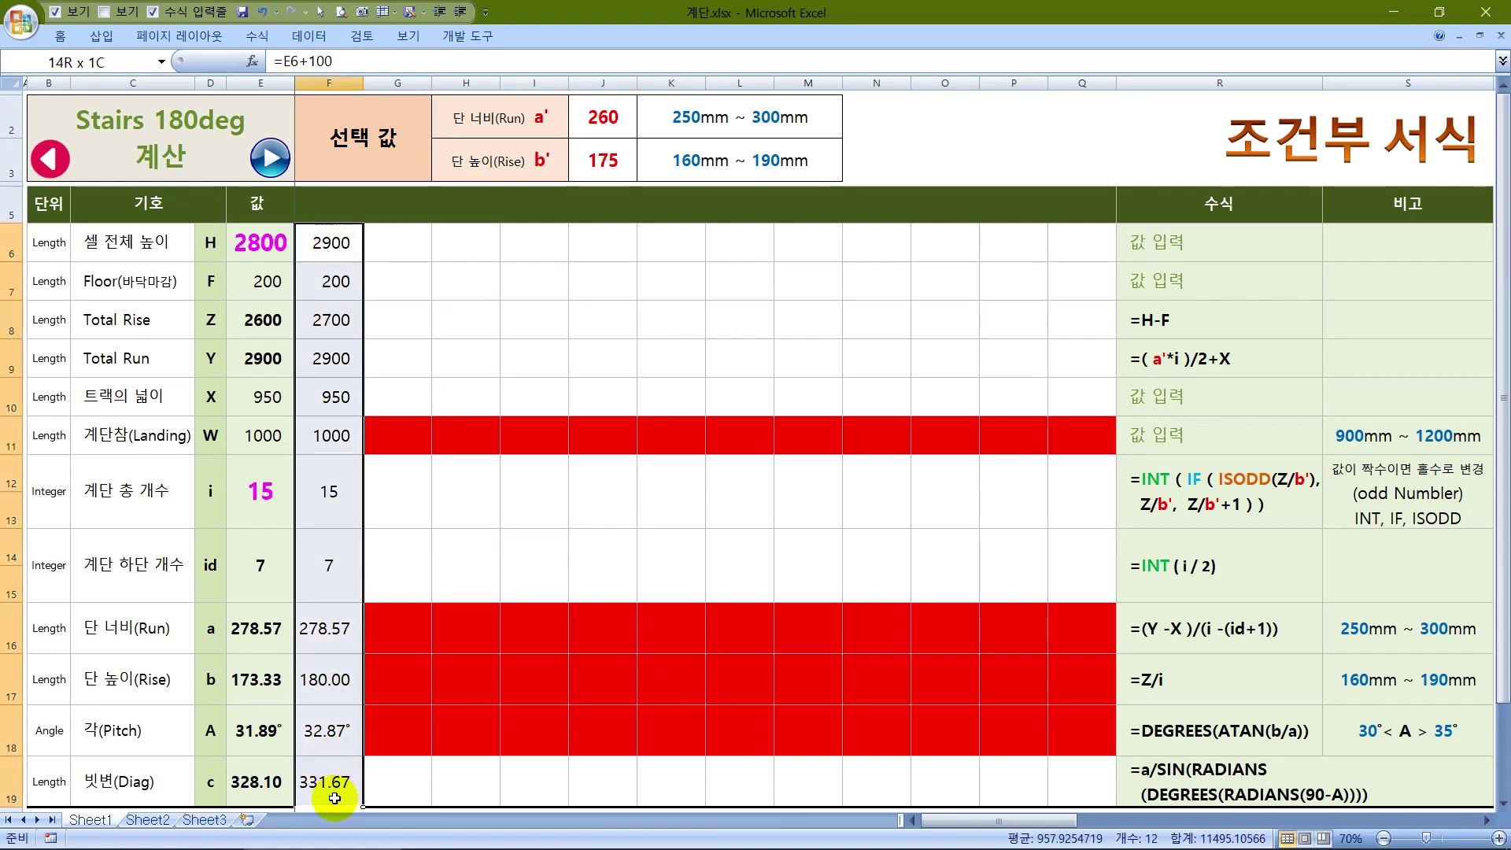
{"action": "right_click", "coordinate": [335, 701]}
{"action": "left_click", "coordinate": [435, 403]}
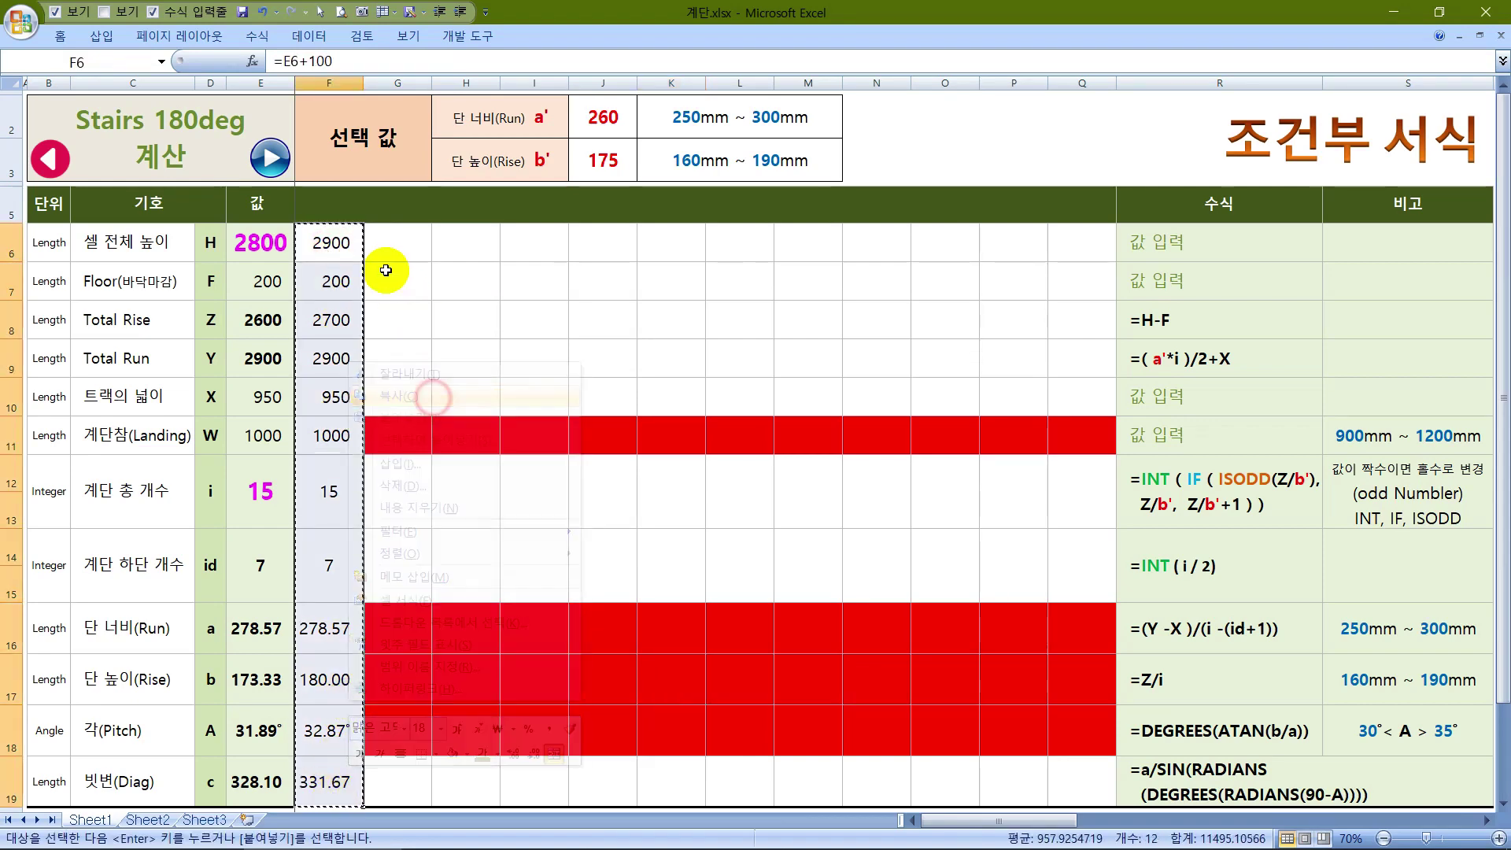
{"action": "mouse_move", "coordinate": [398, 243]}
{"action": "left_mouse_down"}
{"action": "mouse_move", "coordinate": [1041, 733]}
{"action": "mouse_move", "coordinate": [1058, 767]}
{"action": "left_mouse_up"}
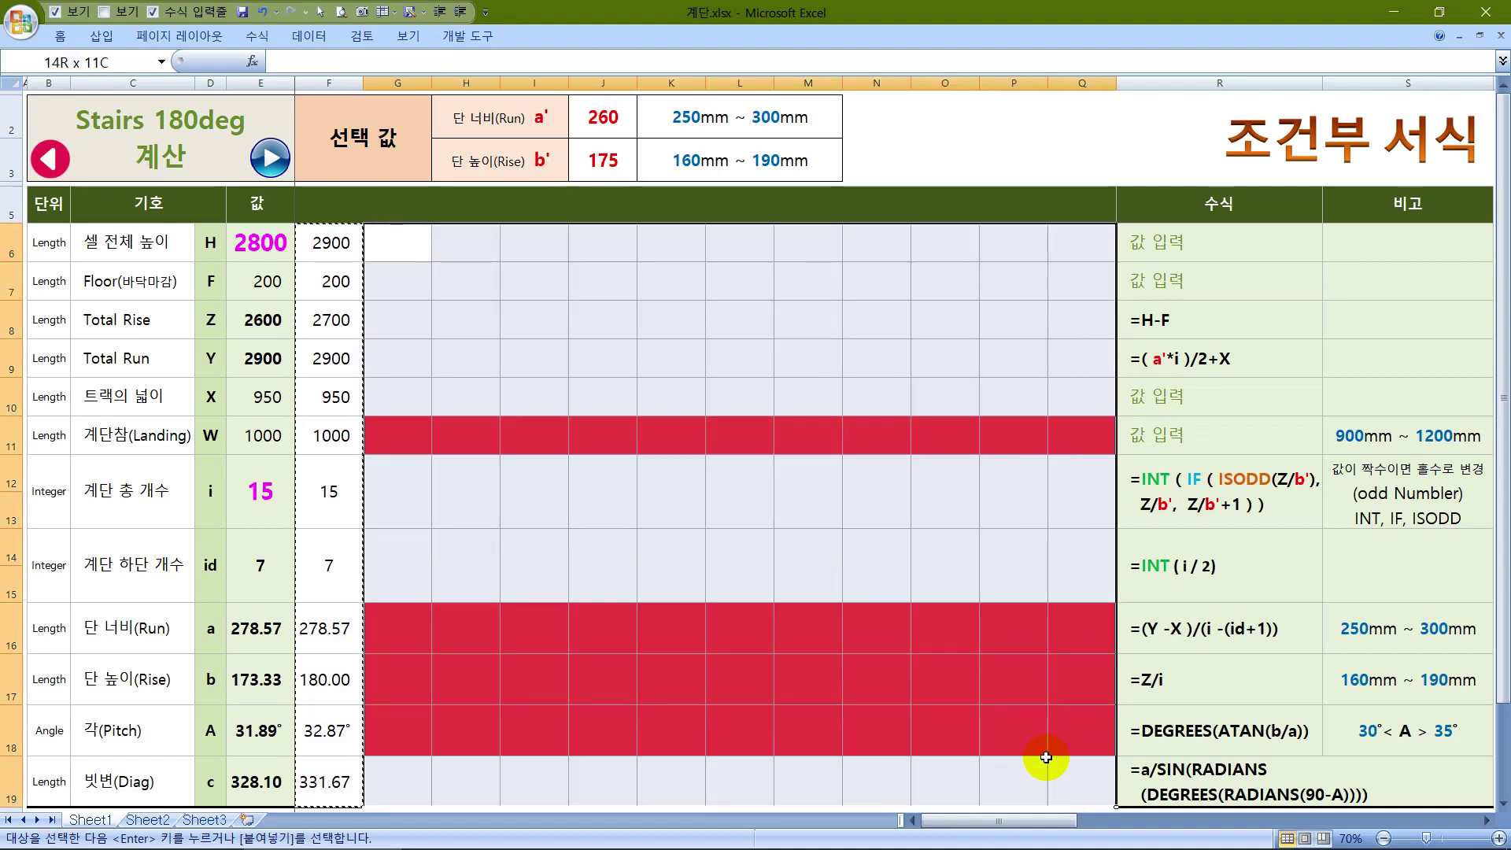
{"action": "right_click", "coordinate": [838, 494]}
{"action": "left_click", "coordinate": [894, 532]}
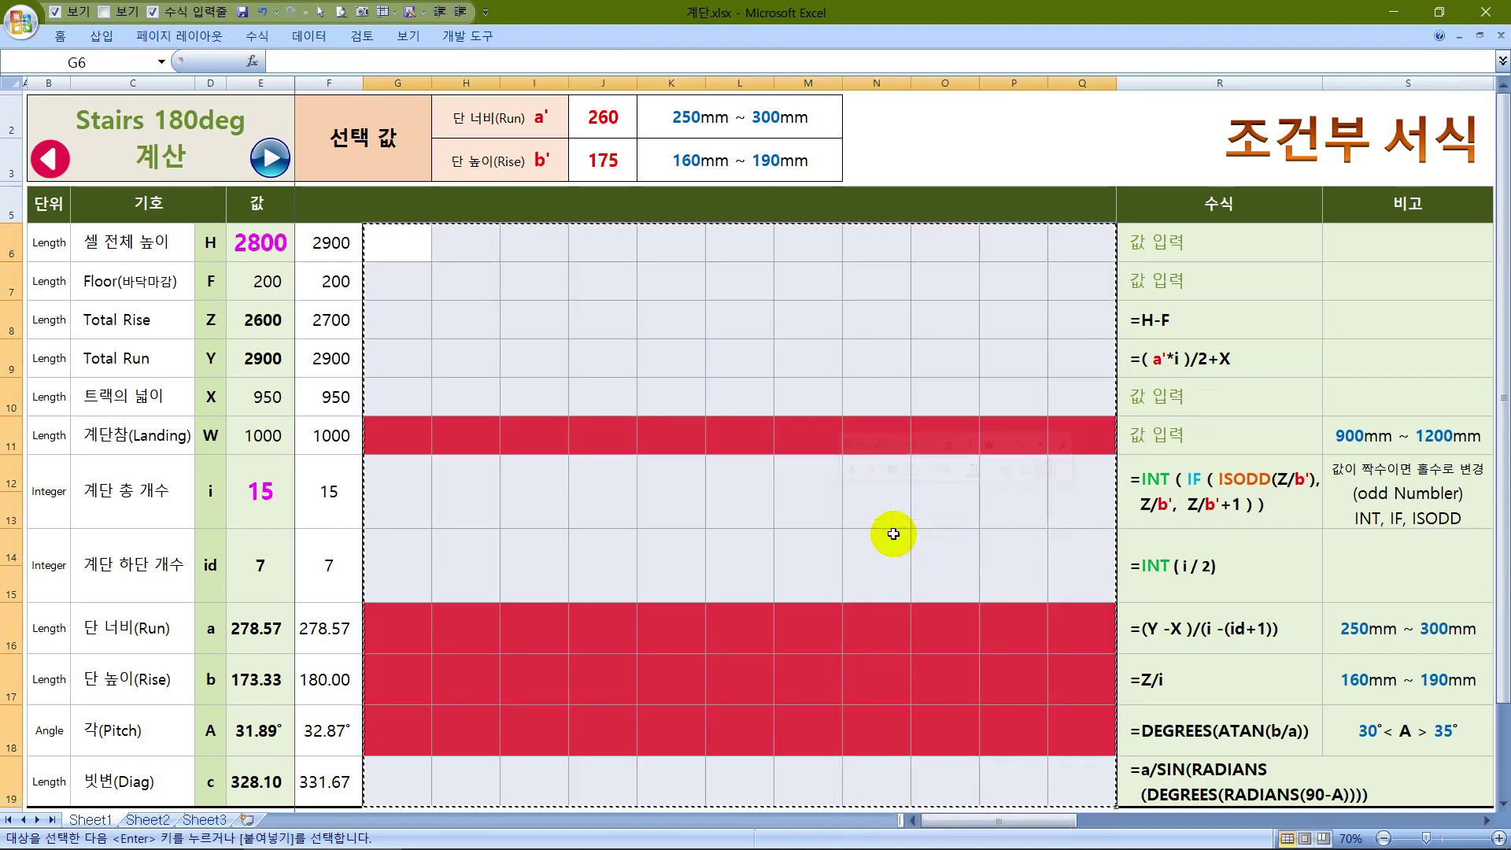
{"action": "left_click", "coordinate": [885, 523]}
Reapply column G's formatting to F6:F19 with Format Painter
{"action": "left_click_drag", "start_coordinate": [329, 243], "coordinate": [329, 781]}
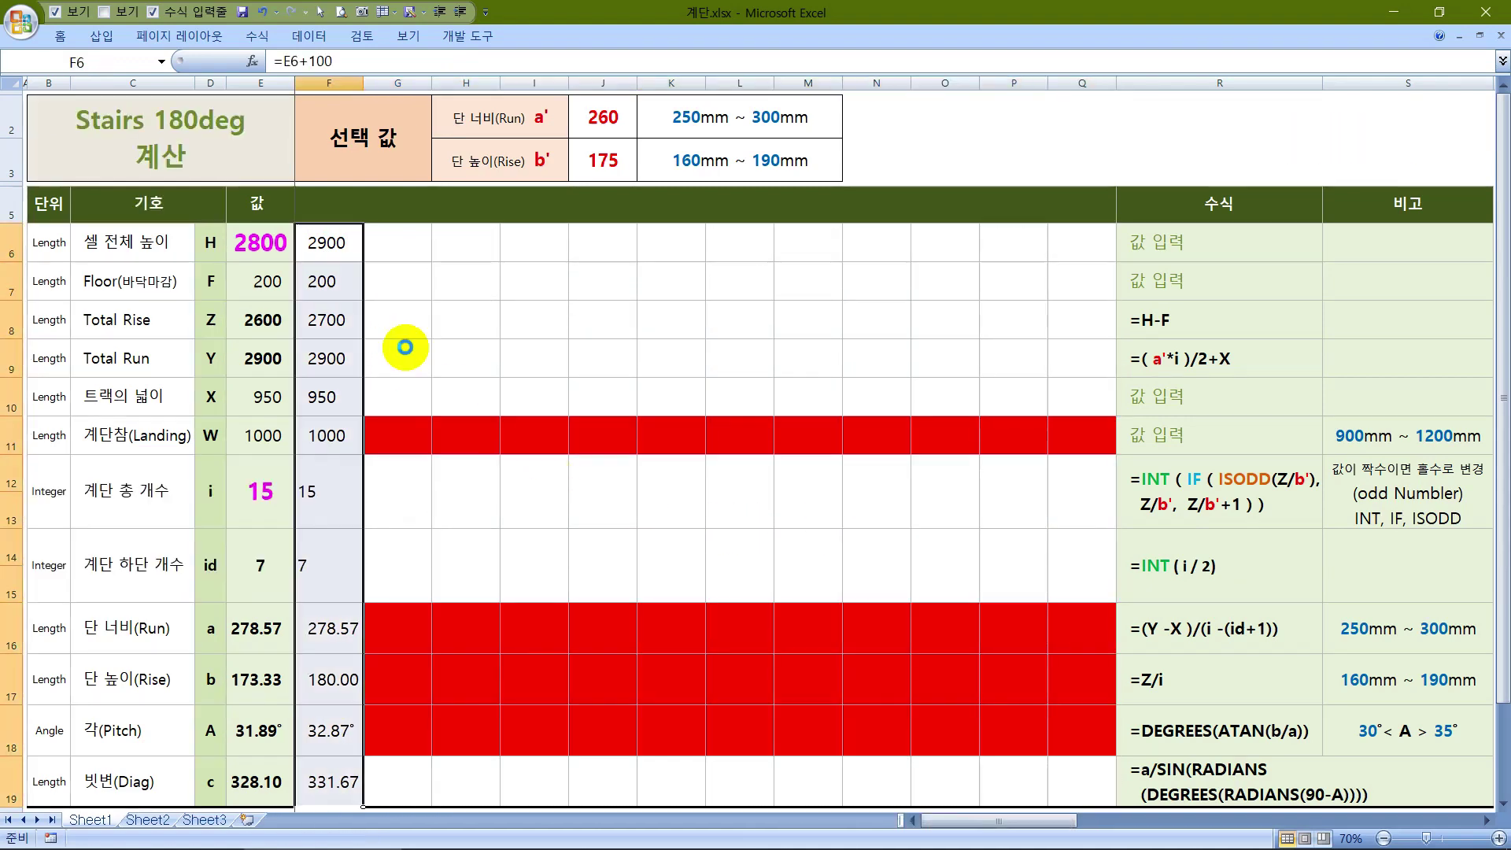
{"action": "left_click", "coordinate": [329, 242]}
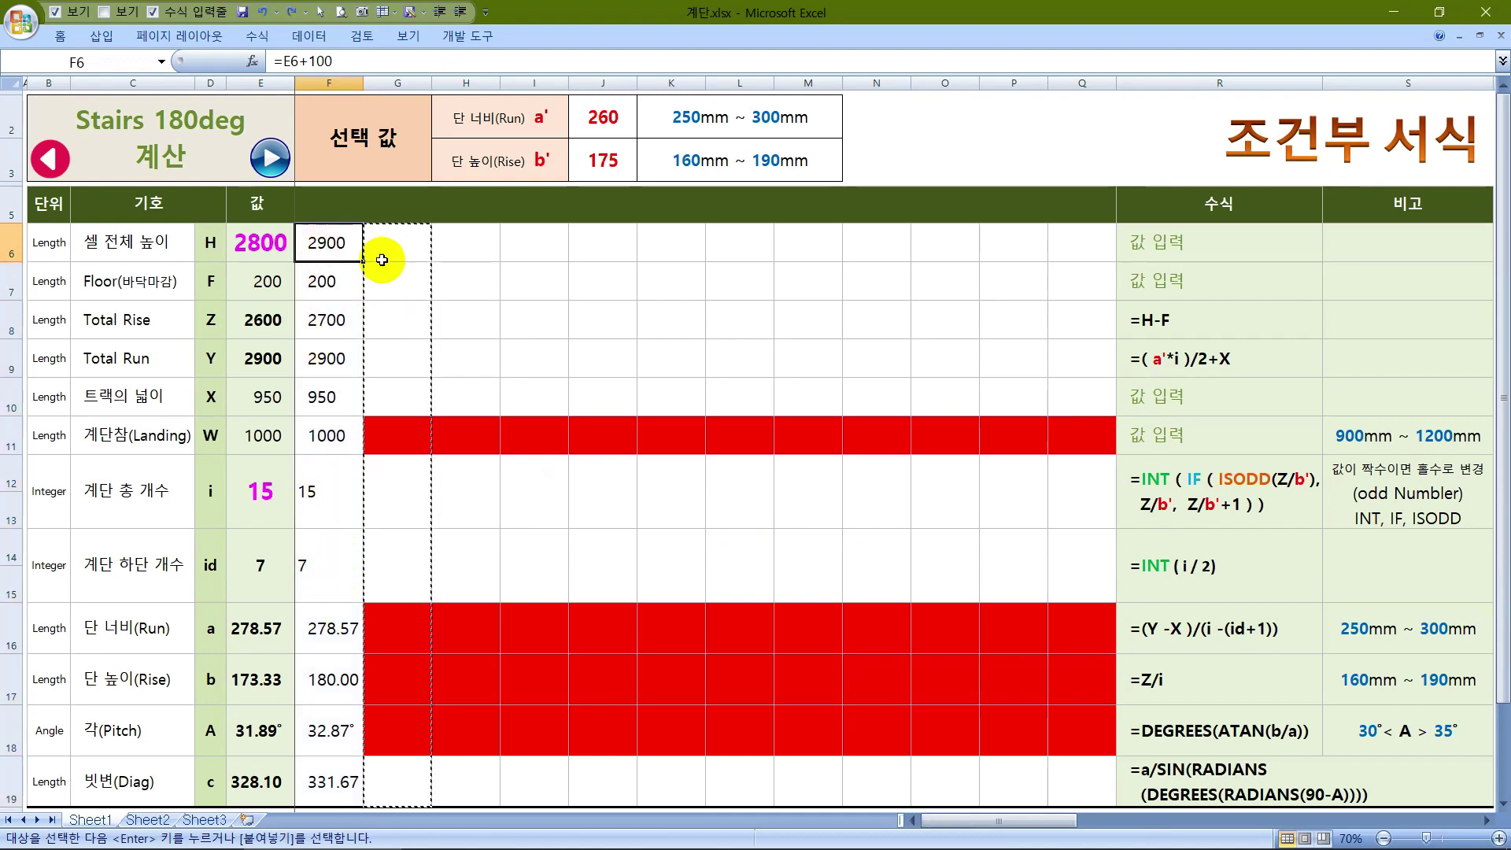
{"action": "left_click_drag", "start_coordinate": [387, 243], "coordinate": [416, 711]}
{"action": "right_click", "coordinate": [417, 711]}
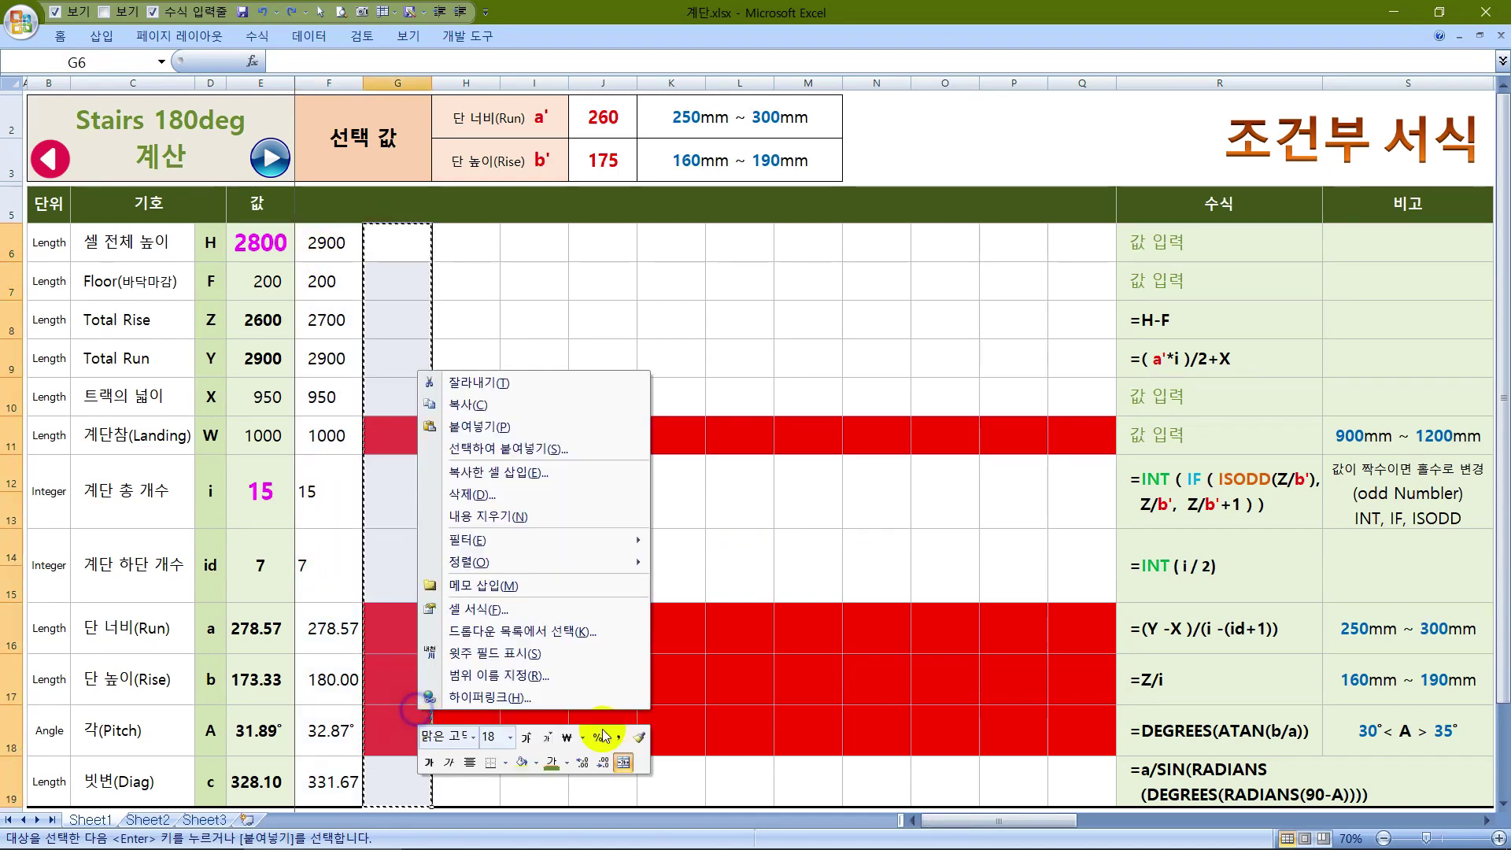
{"action": "left_click", "coordinate": [639, 751]}
{"action": "left_click_drag", "start_coordinate": [329, 242], "coordinate": [337, 782]}
{"action": "left_click", "coordinate": [539, 689]}
Copy F6:F19 and paste its formulas across G6:Q19
{"action": "left_click_drag", "start_coordinate": [344, 238], "coordinate": [338, 783]}
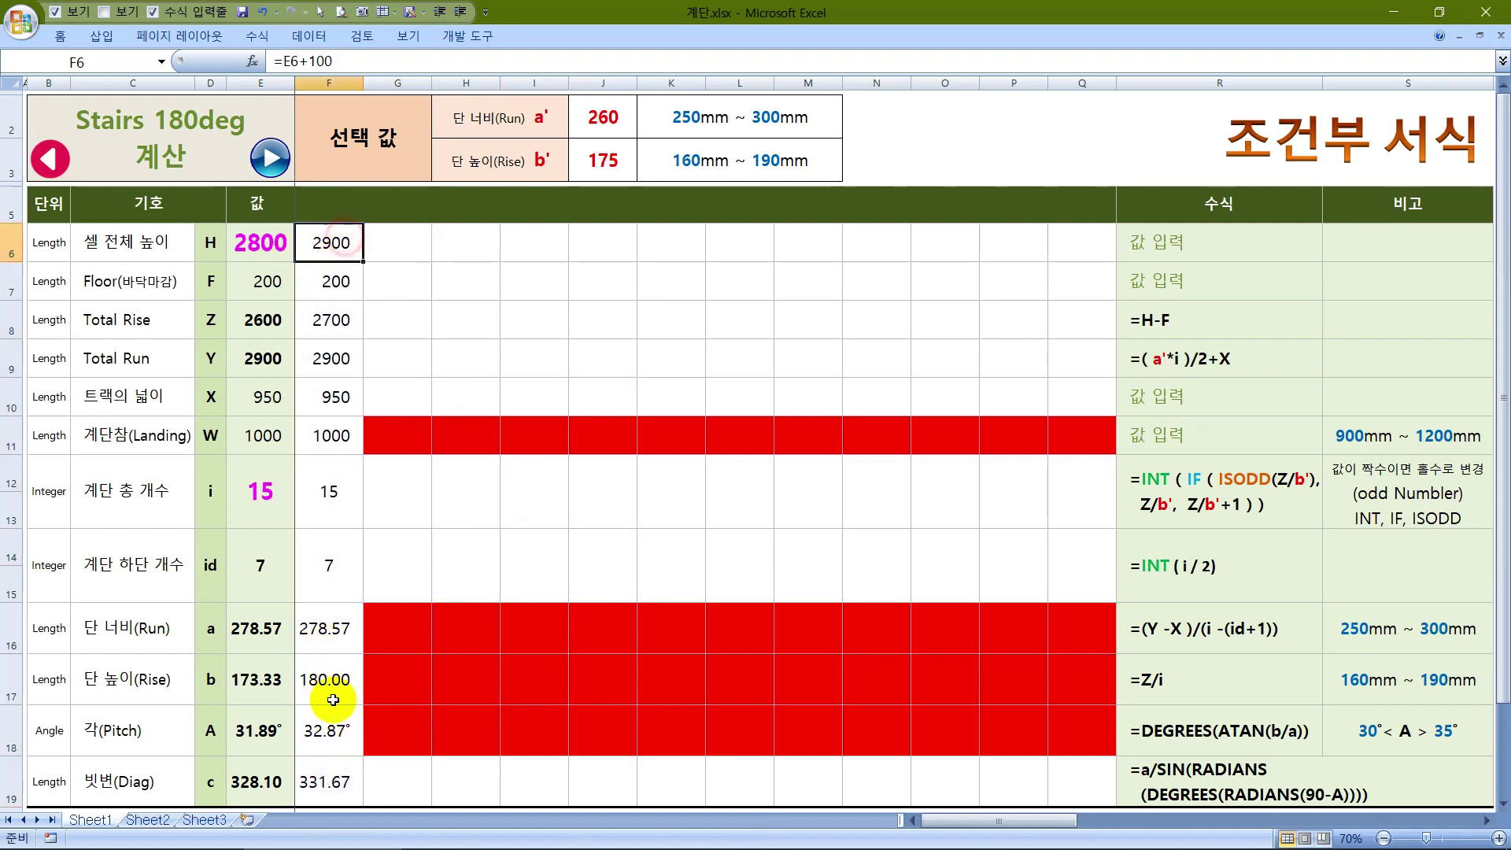
{"action": "right_click", "coordinate": [346, 651]}
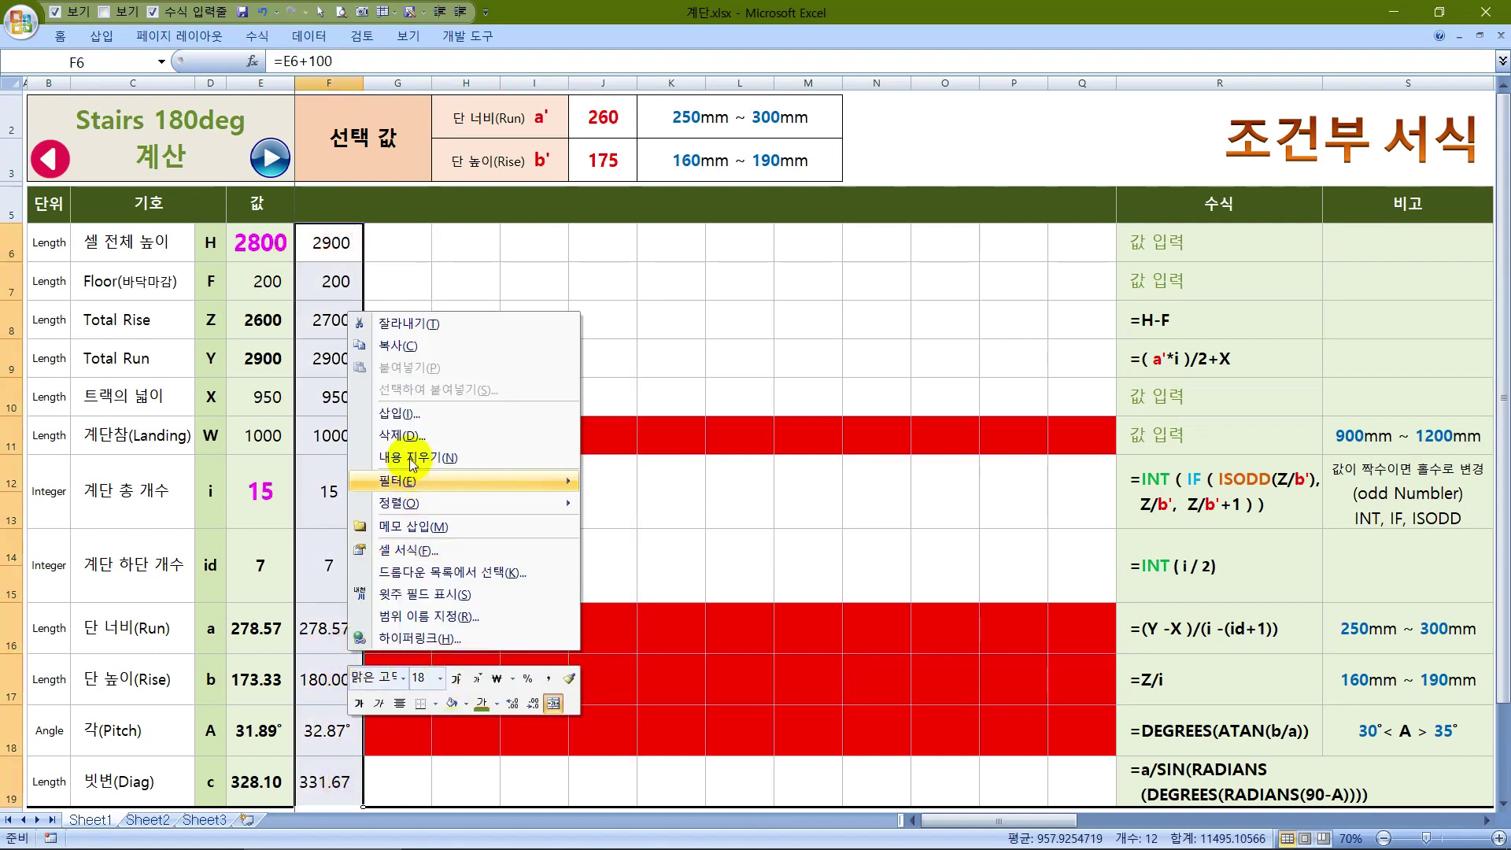
{"action": "left_click", "coordinate": [398, 345]}
{"action": "left_click_drag", "start_coordinate": [392, 246], "coordinate": [1065, 772]}
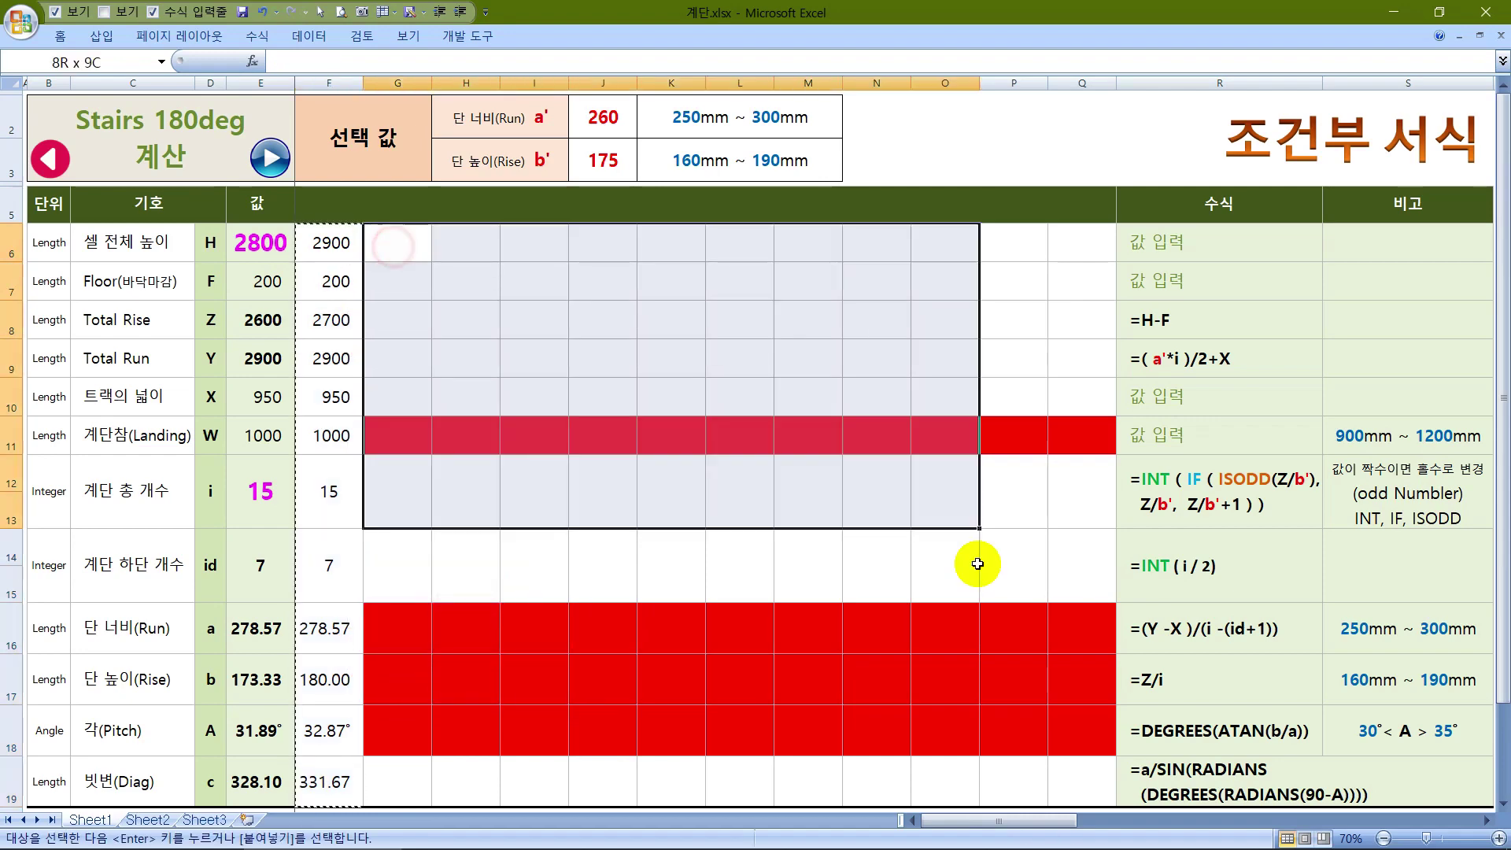
{"action": "right_click", "coordinate": [778, 511]}
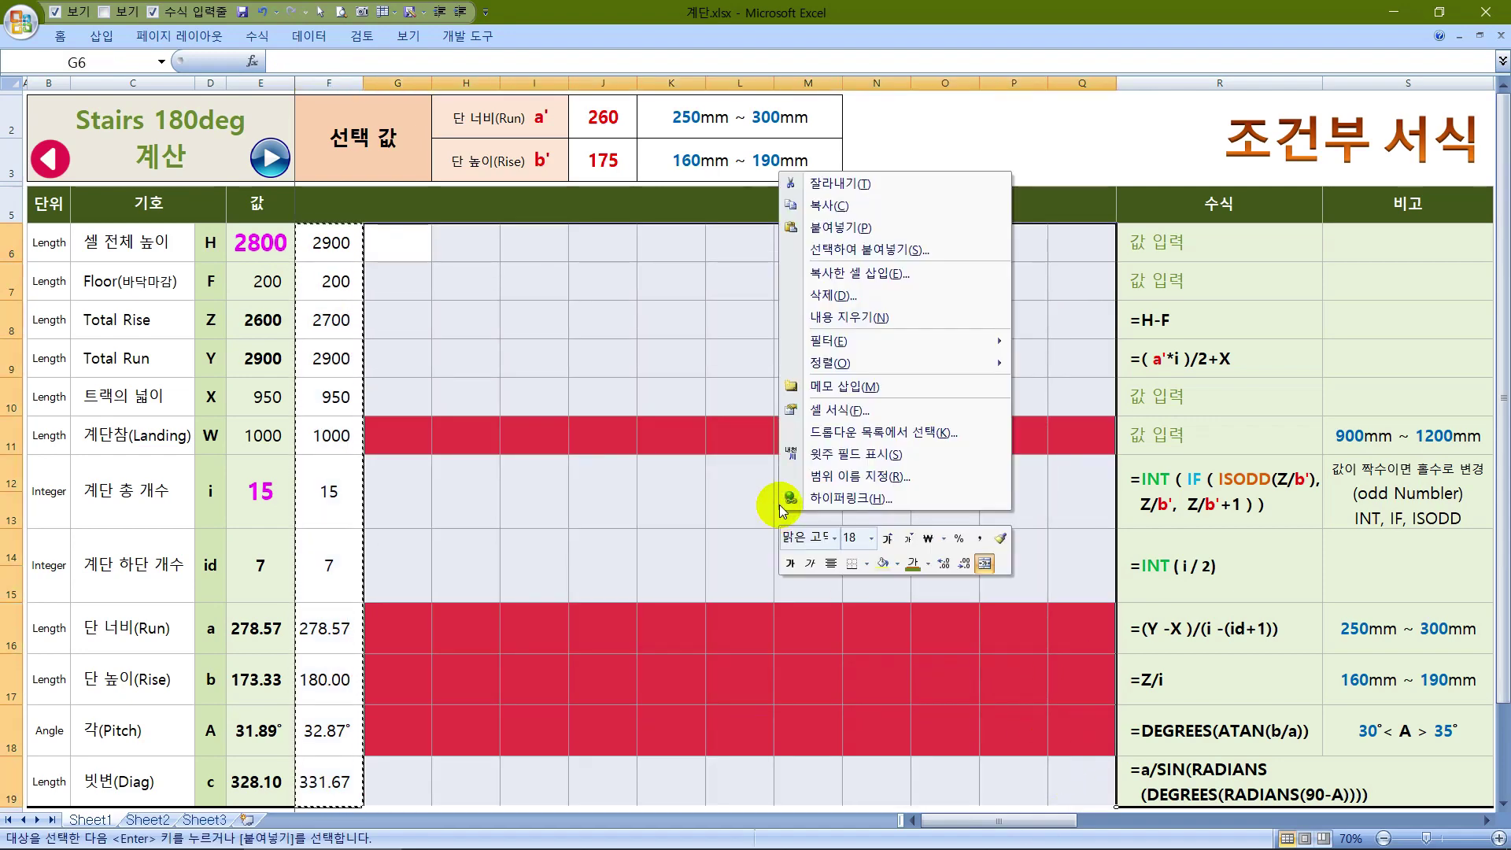
{"action": "left_click", "coordinate": [818, 224]}
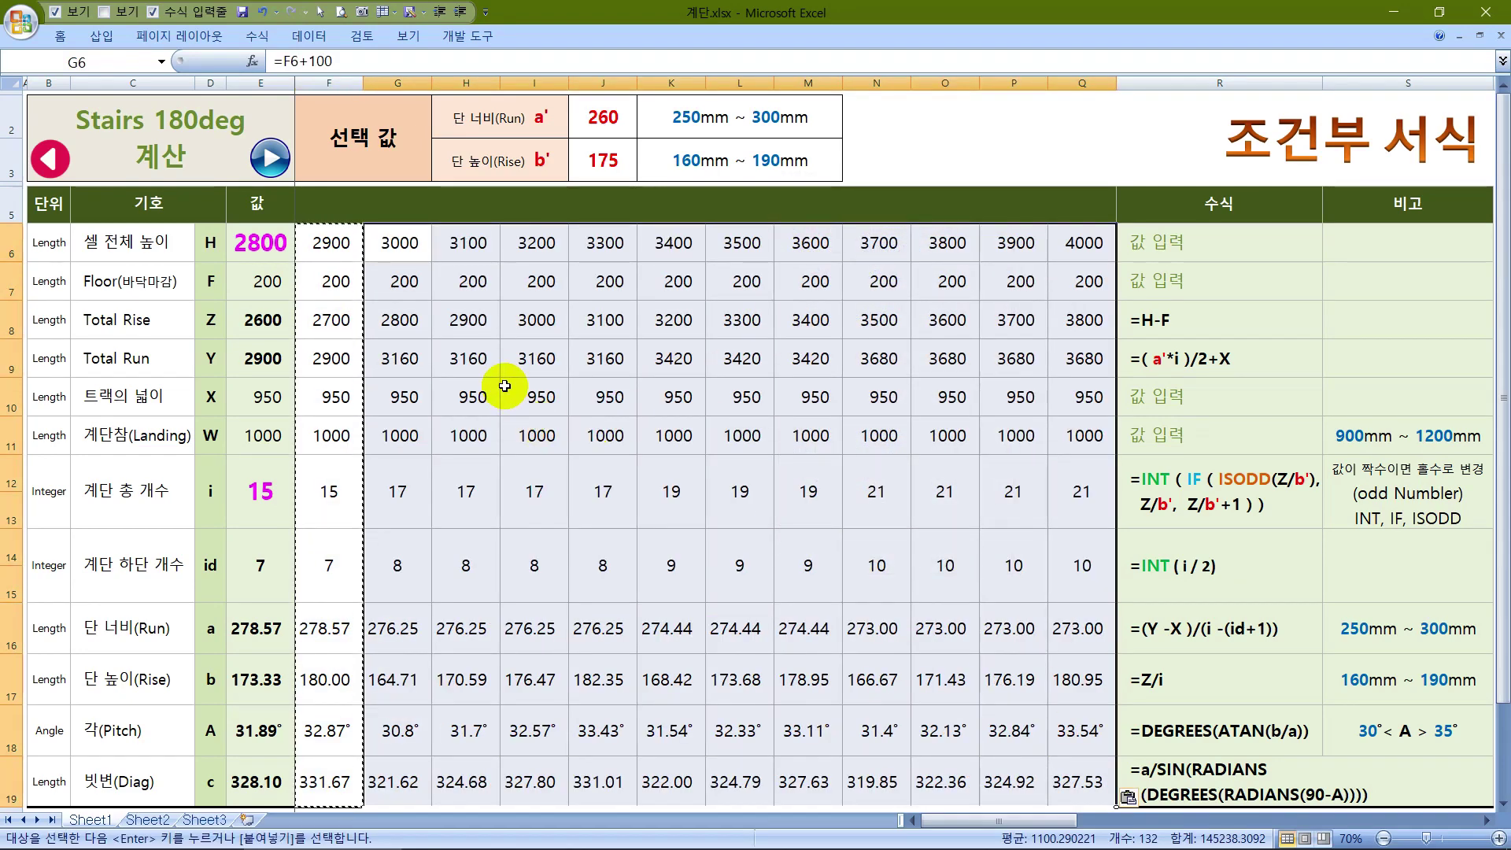
{"action": "left_click", "coordinate": [811, 358]}
{"action": "left_click", "coordinate": [956, 281]}
{"action": "left_click", "coordinate": [956, 494]}
{"action": "left_click", "coordinate": [670, 490]}
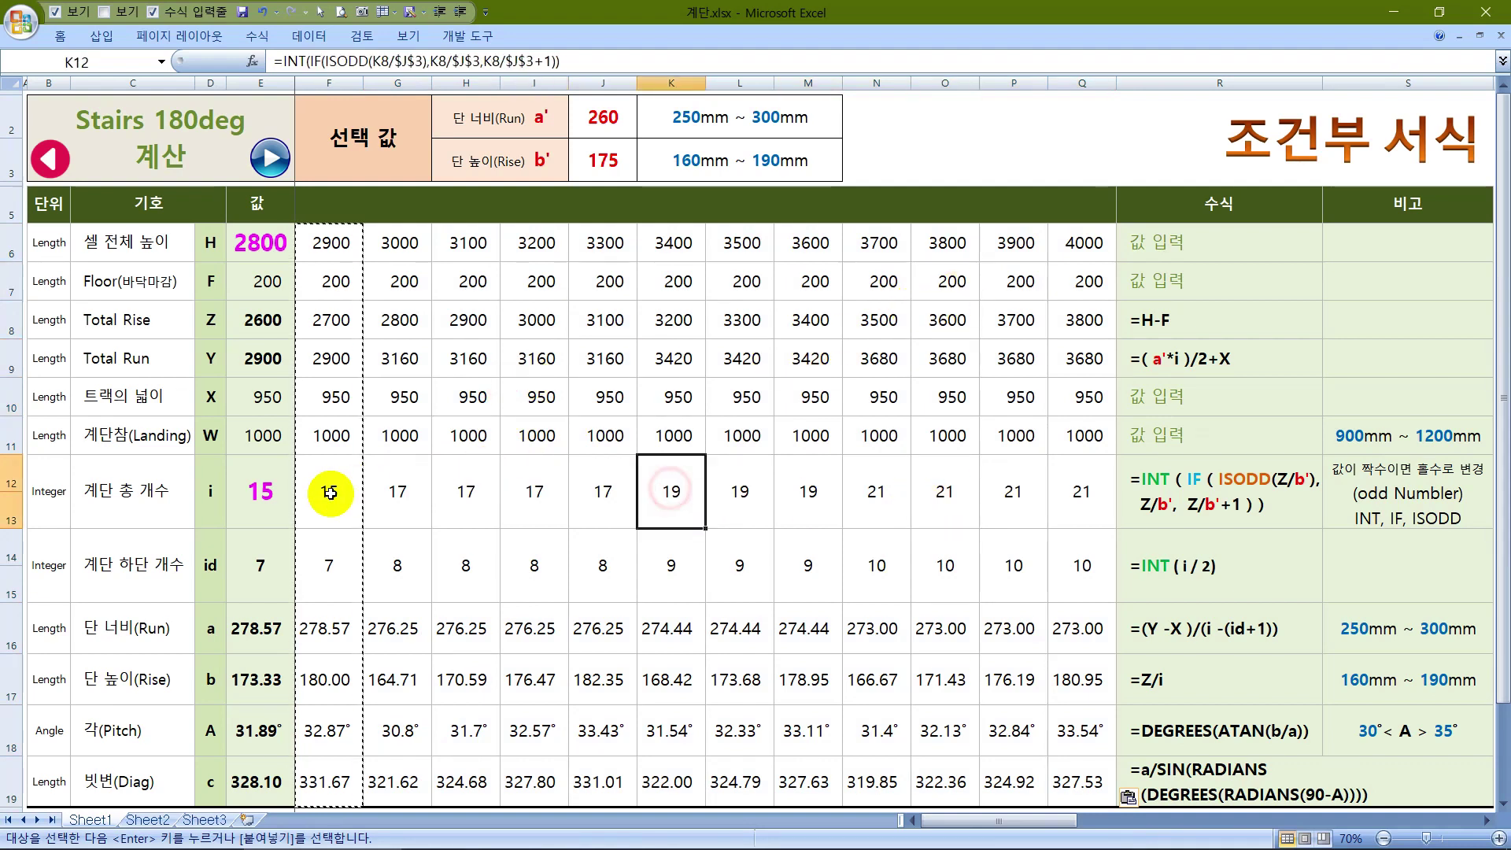
{"action": "left_click", "coordinate": [329, 493]}
{"action": "key", "text": "Escape"}
{"action": "left_click", "coordinate": [262, 435]}
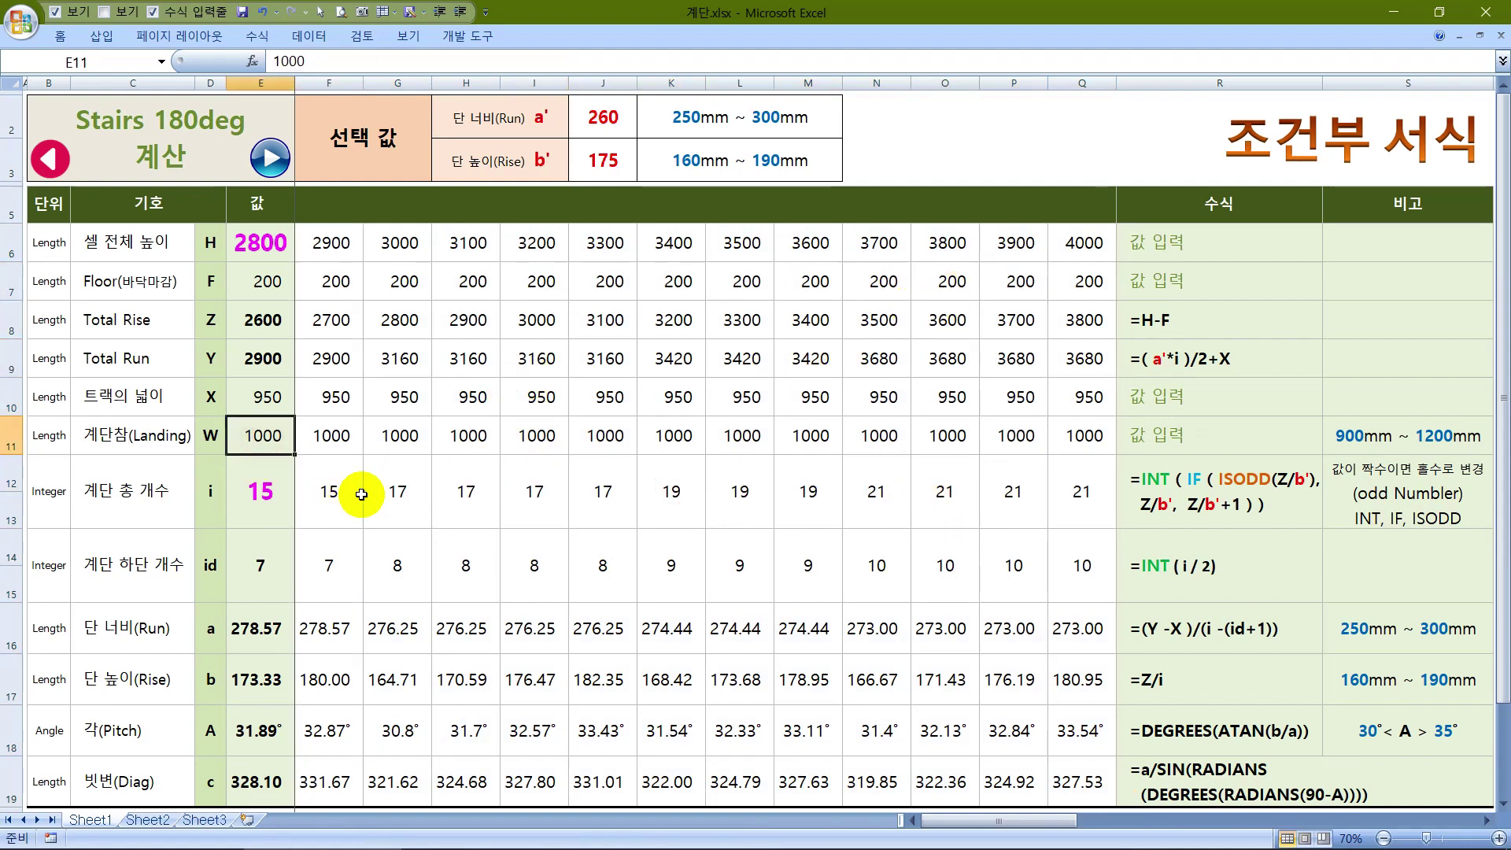
{"action": "type", "text": "8"}
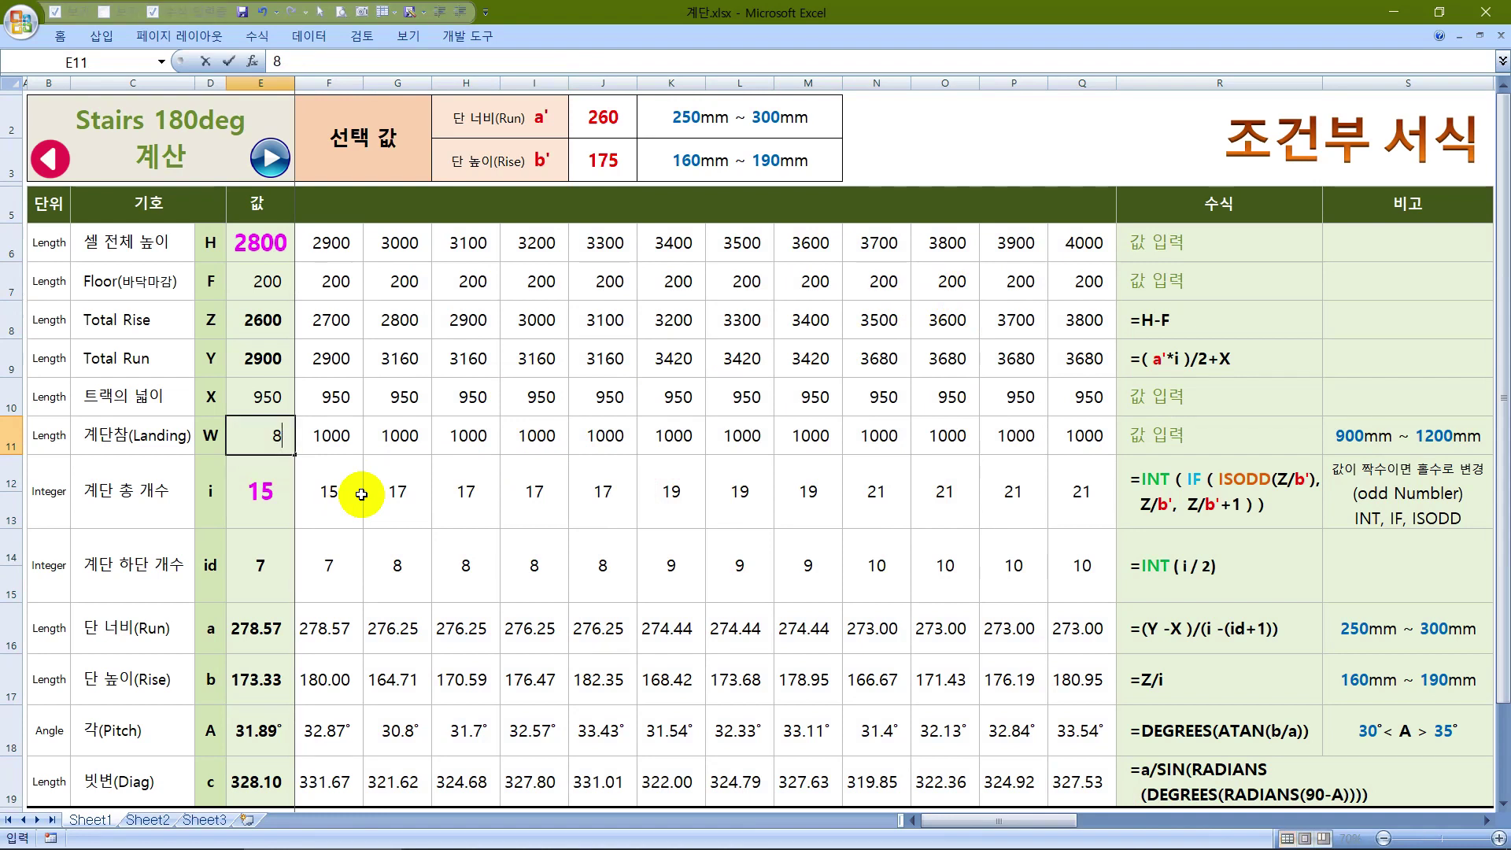
{"action": "key", "text": "ctrl+Return"}
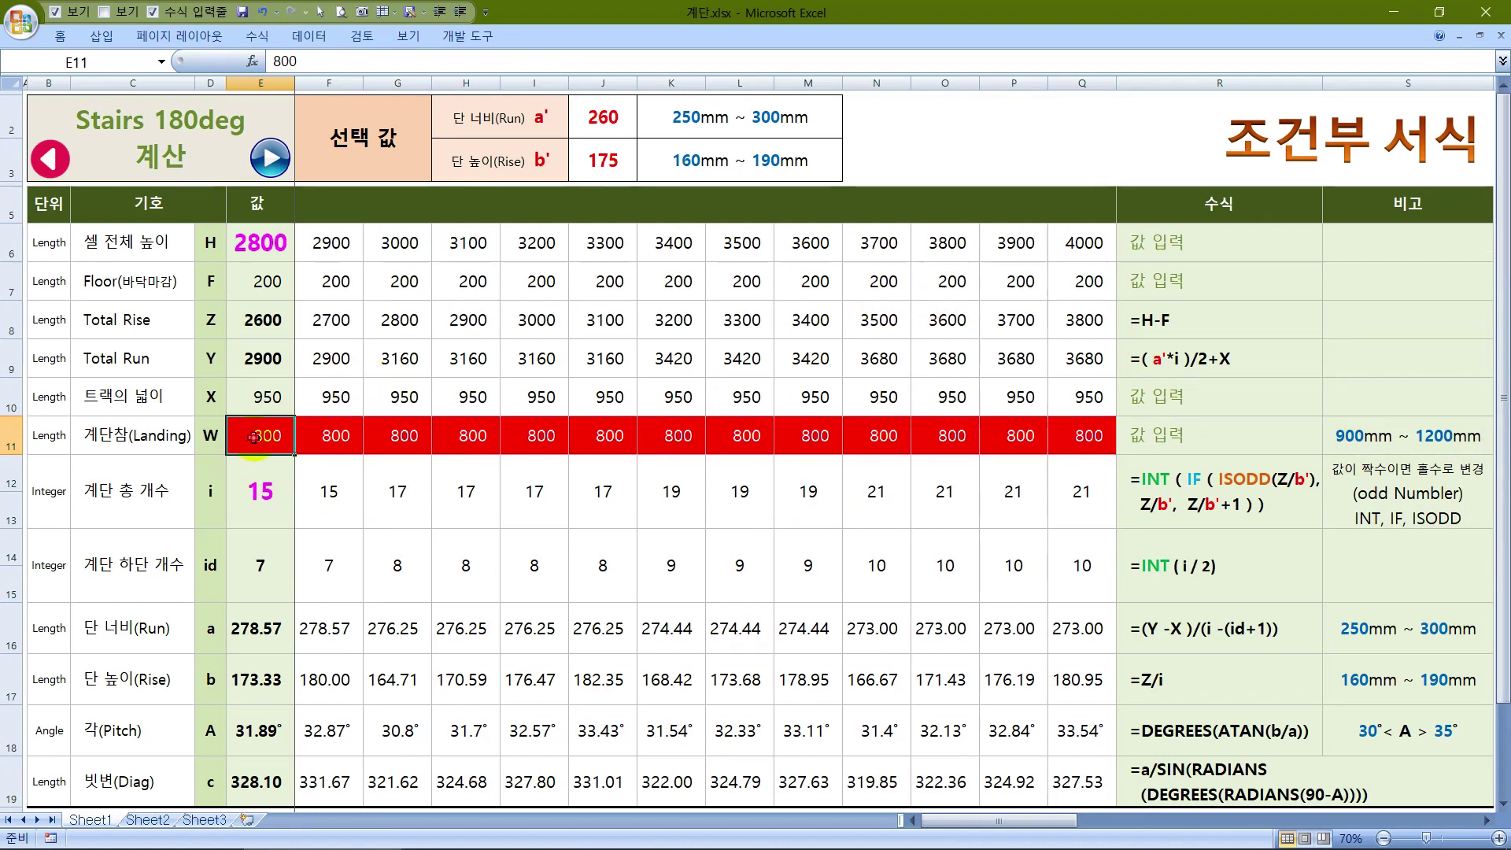
{"action": "type", "text": "9"}
{"action": "key", "text": "ctrl+Return"}
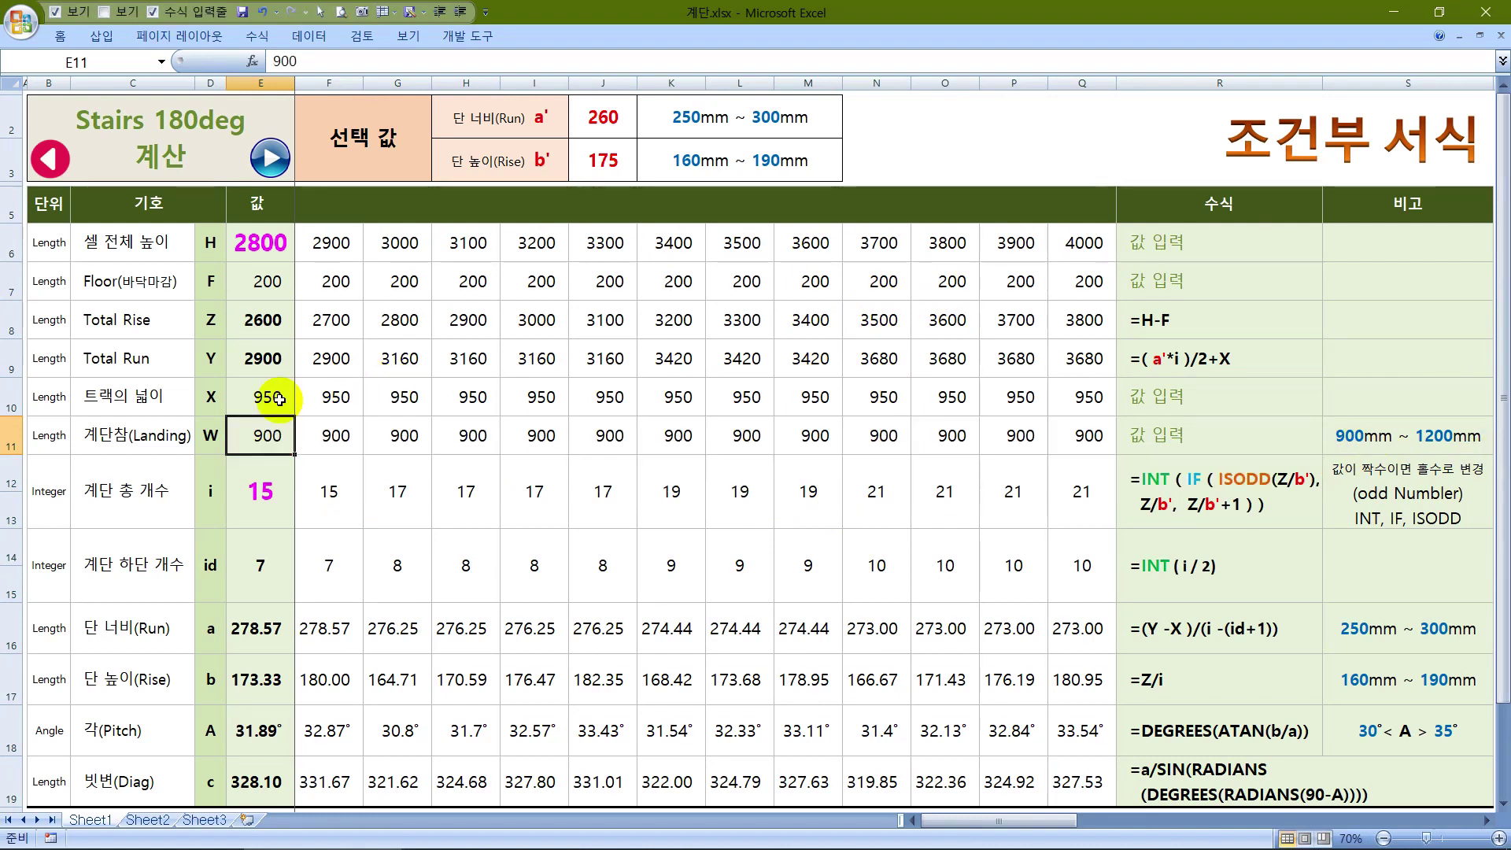
{"action": "type", "text": "10"}
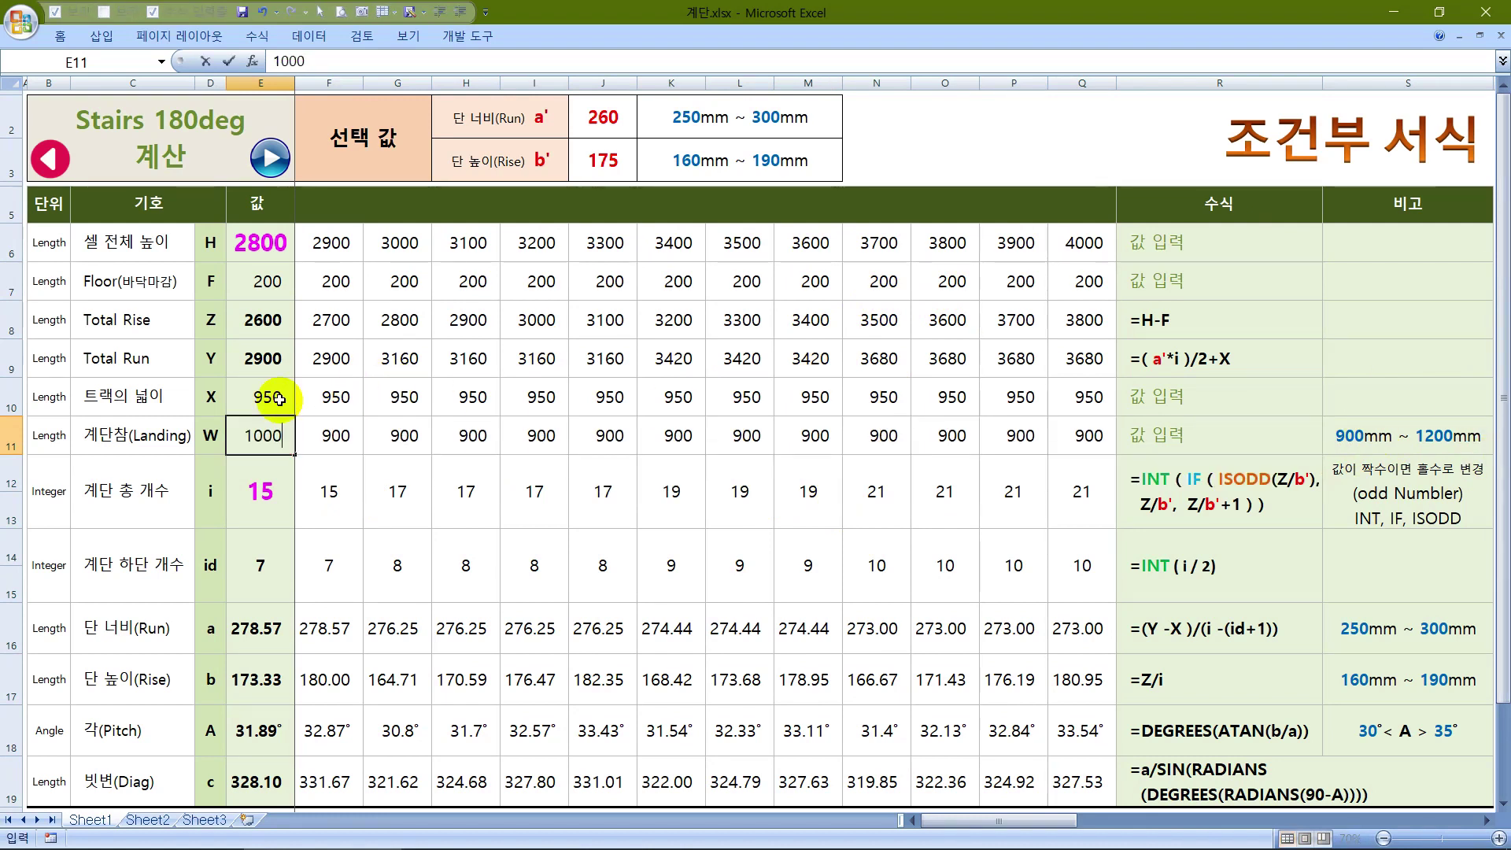
{"action": "key", "text": "ctrl+Return"}
{"action": "left_click", "coordinate": [321, 431]}
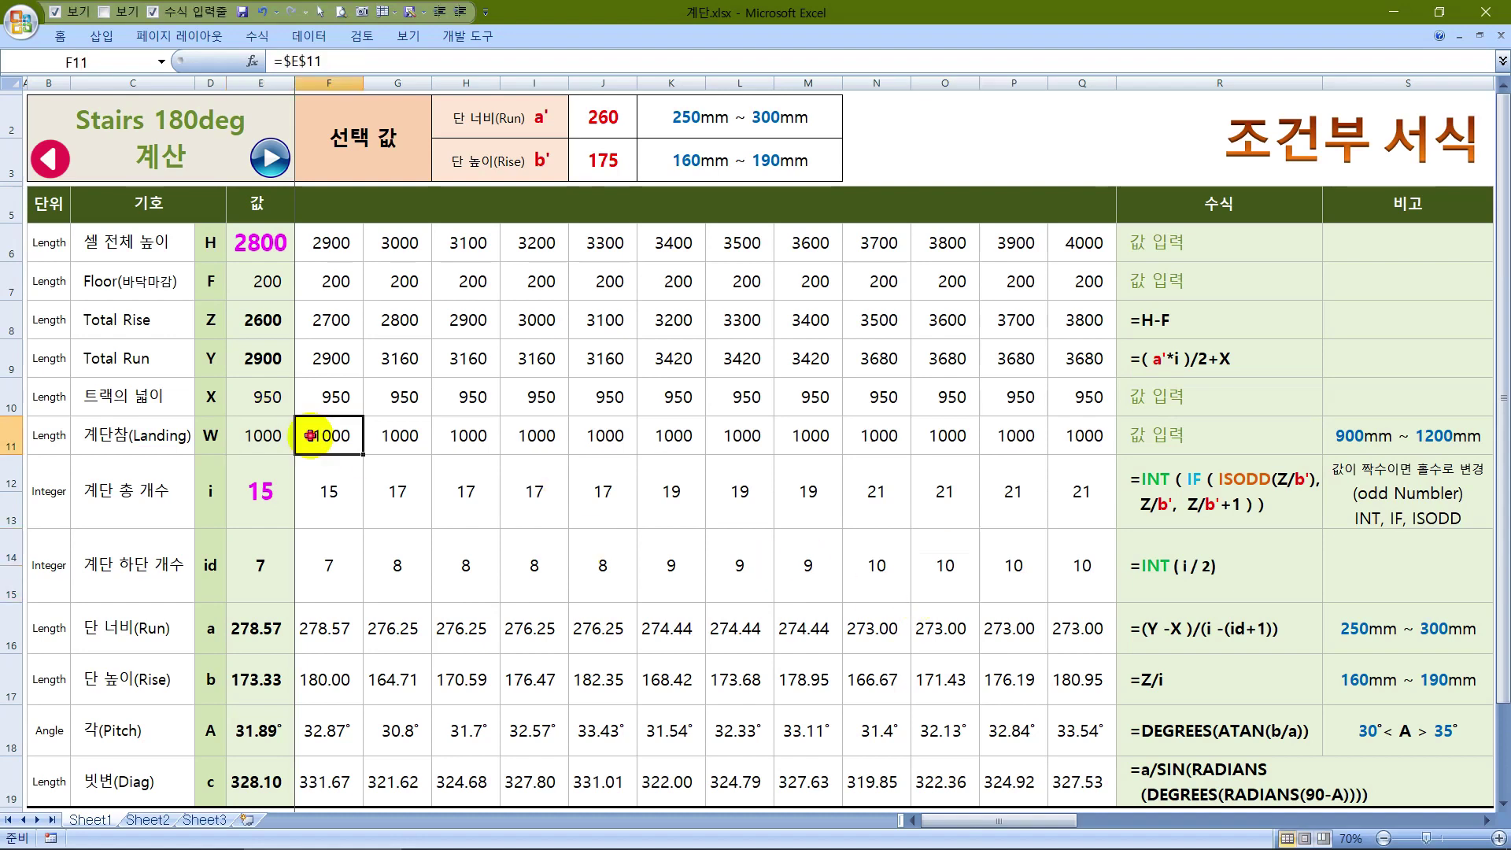
{"action": "left_click", "coordinate": [273, 241]}
{"action": "type", "text": "26"}
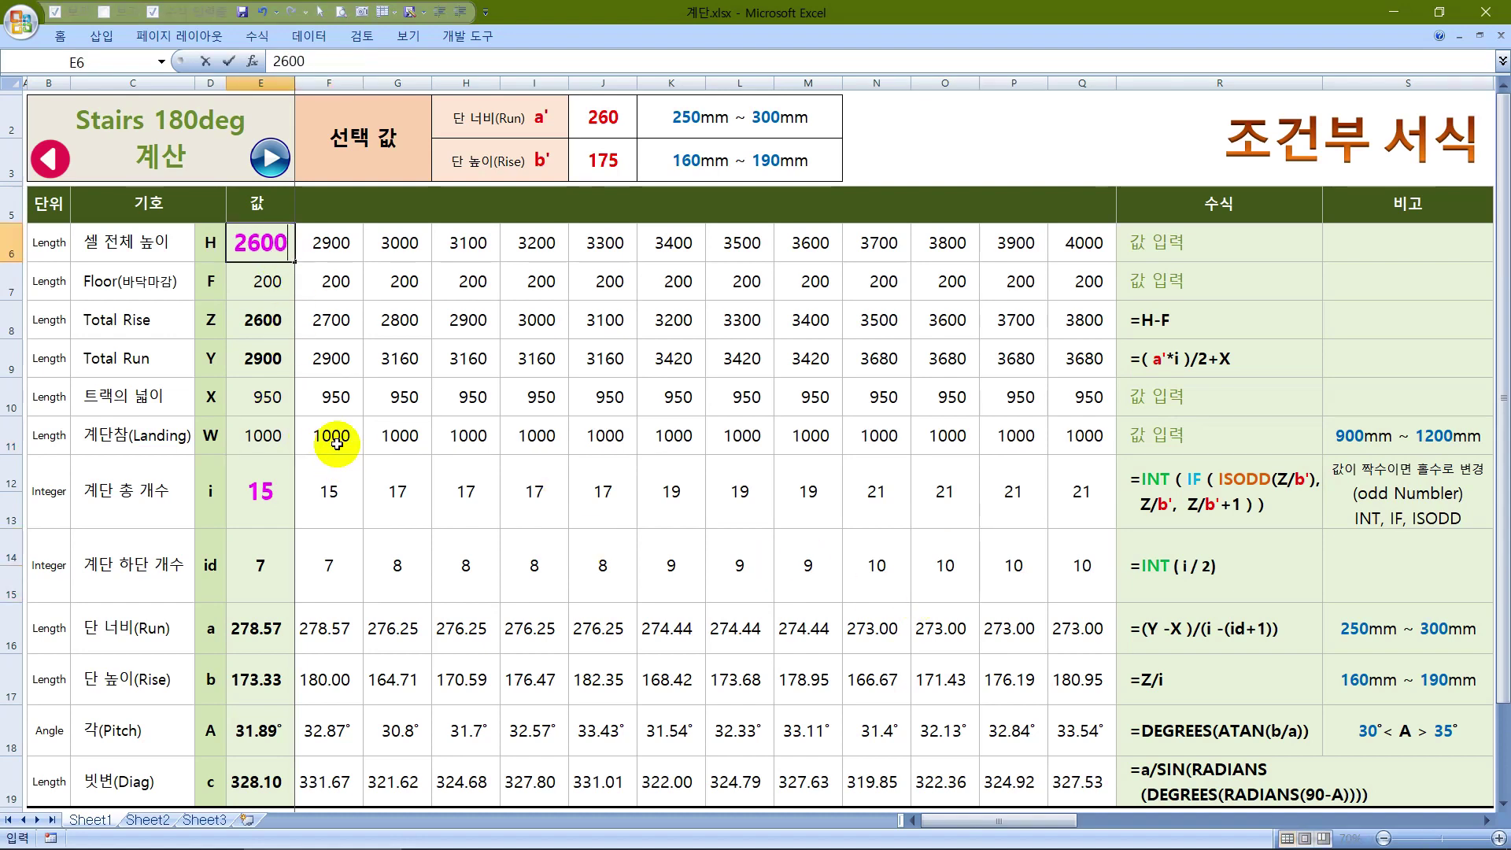
Commit the 2600 total height, then try 280 as the J2 run width and restore 260
{"action": "key", "text": "ctrl+Return"}
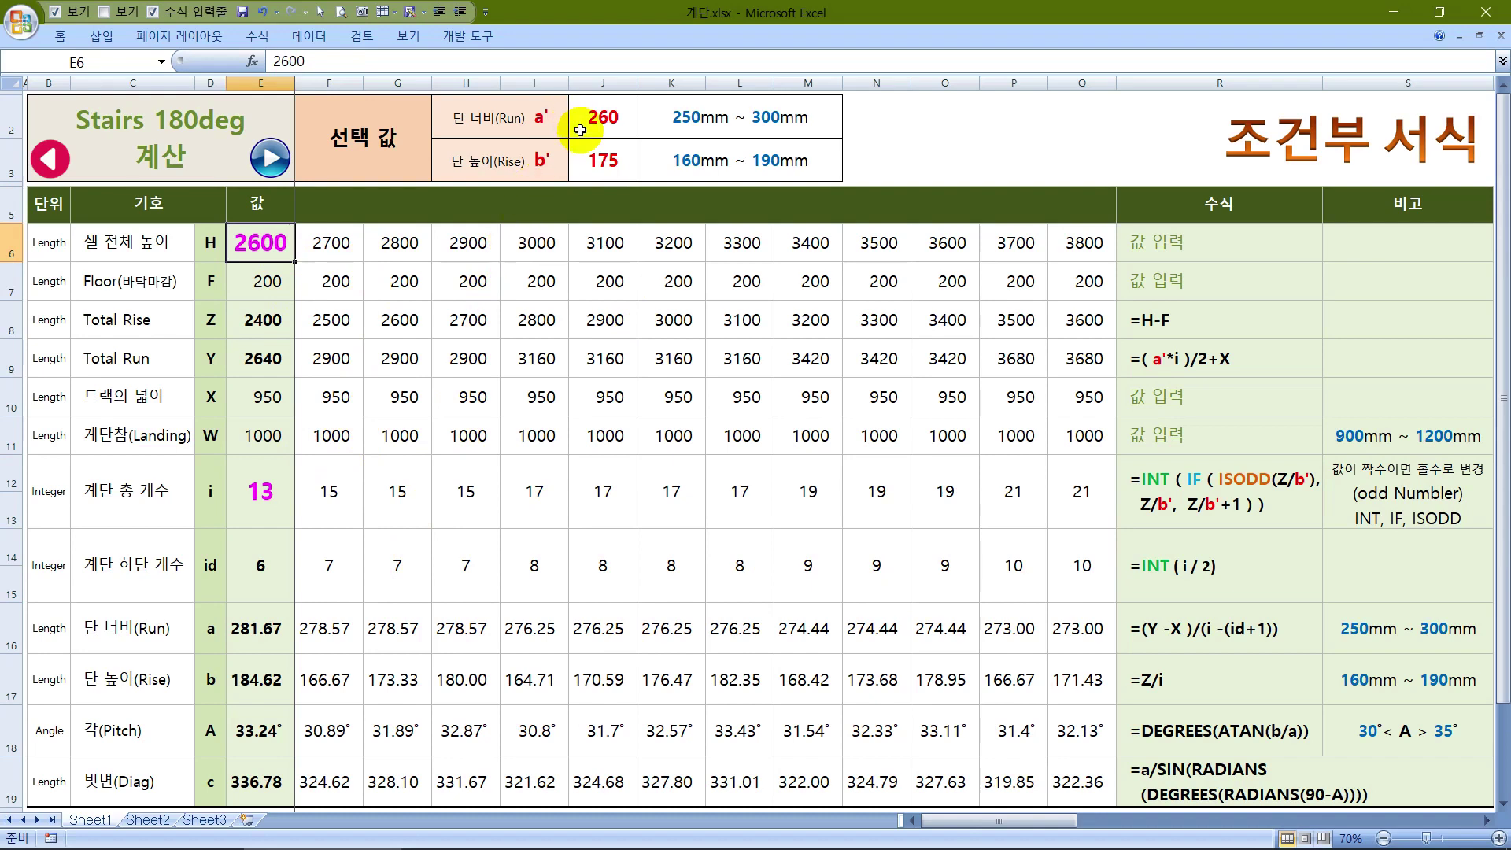
{"action": "left_click", "coordinate": [580, 130]}
{"action": "type", "text": "280"}
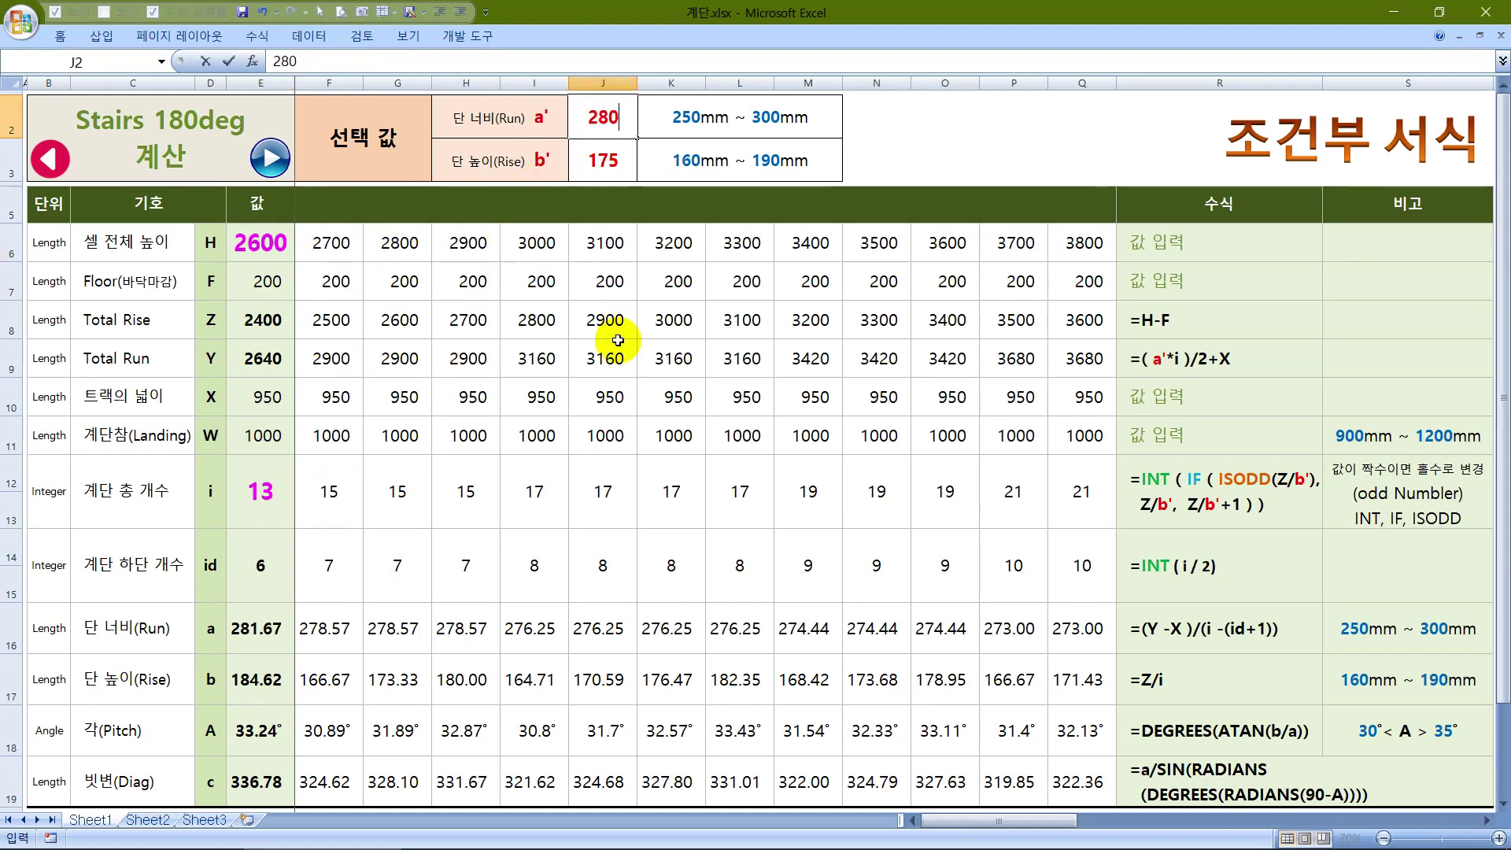
{"action": "key", "text": "ctrl+Return"}
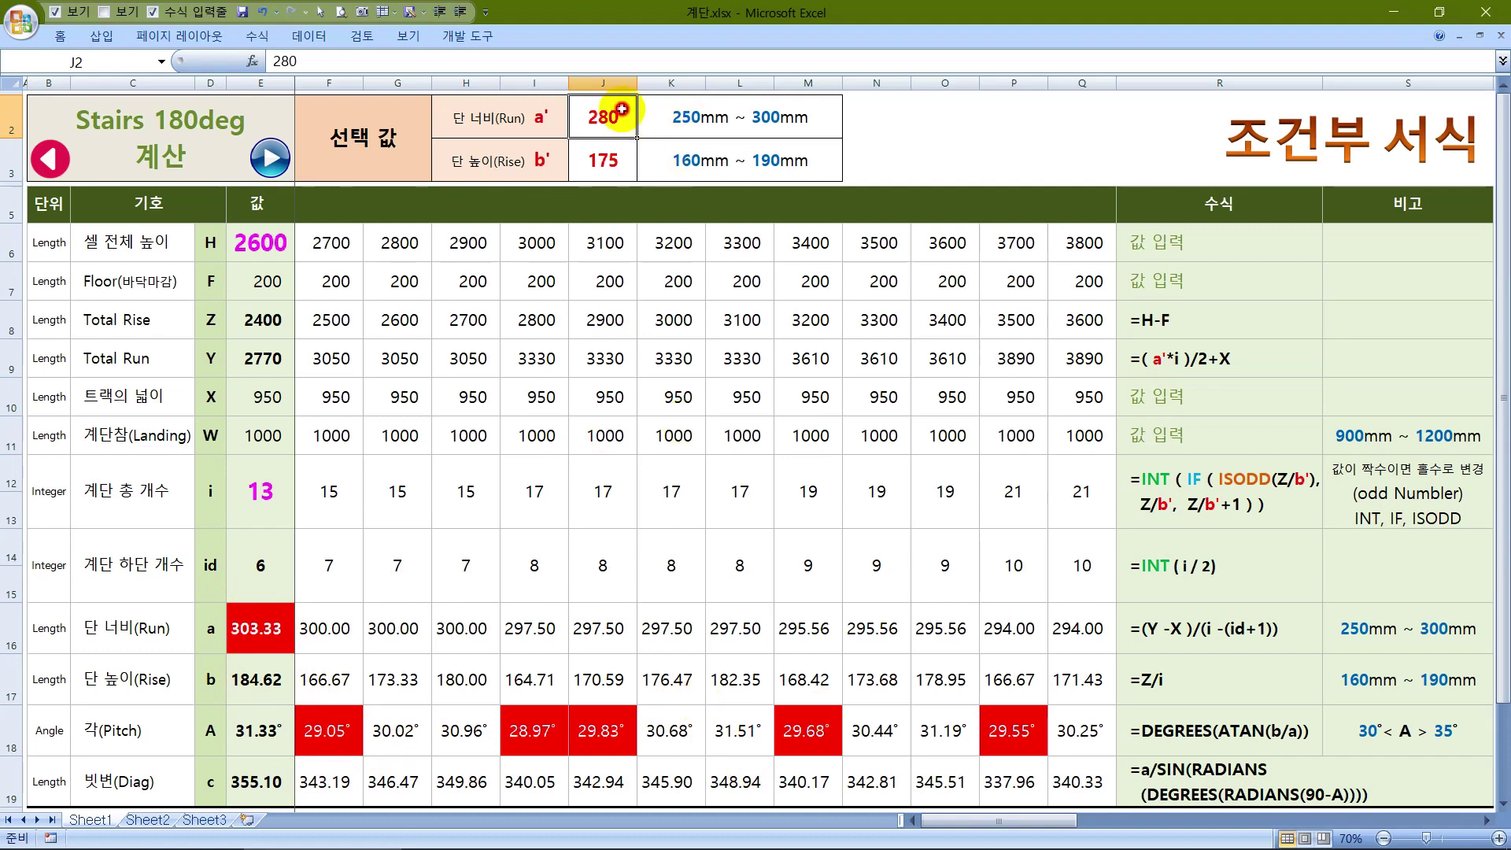
{"action": "type", "text": "26"}
{"action": "key", "text": "ctrl+Return"}
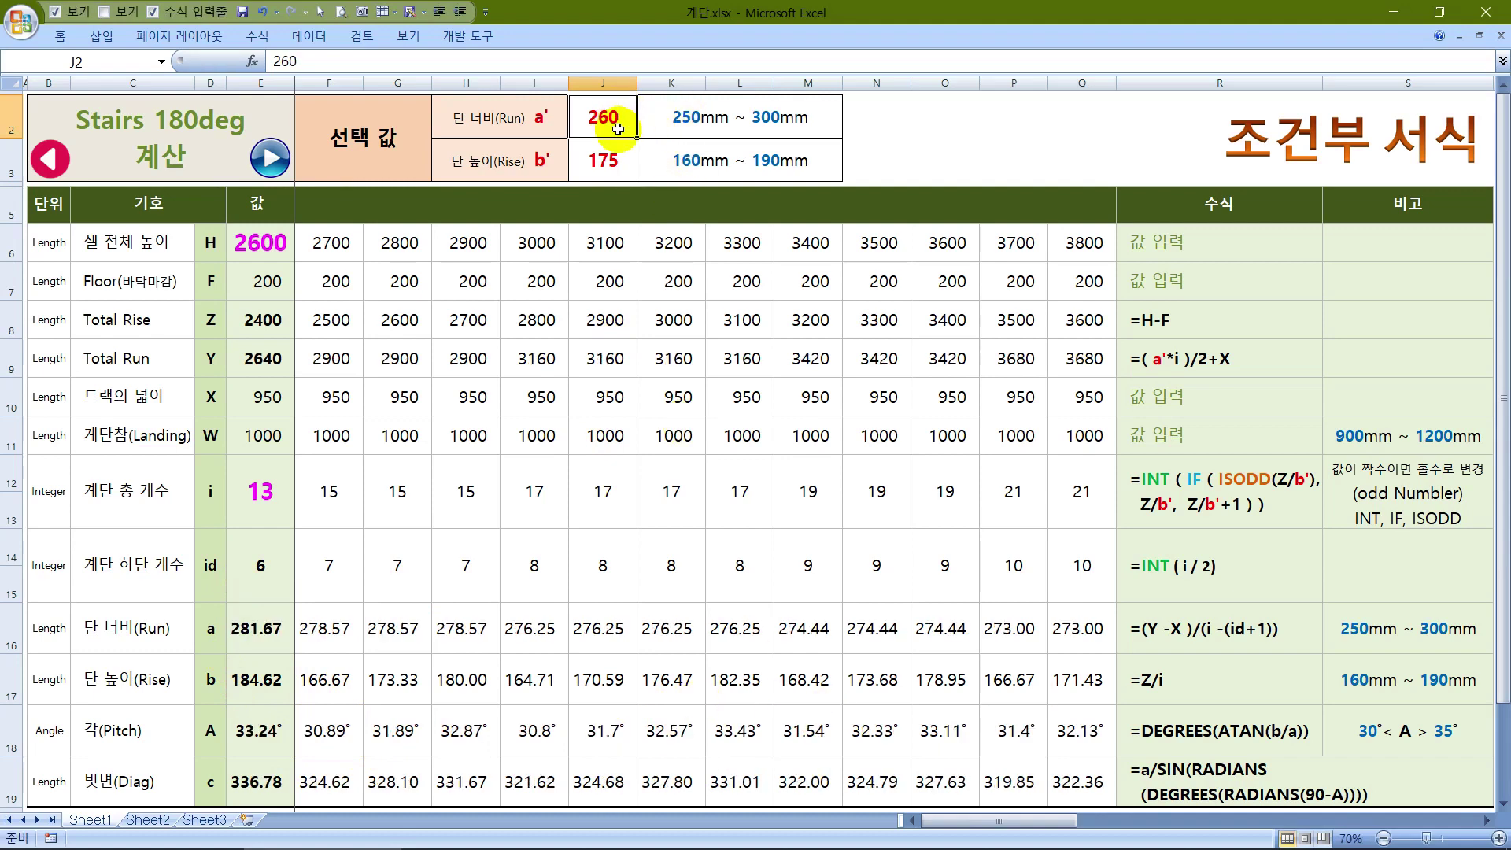
Change the total height in E6 to 2800
{"action": "left_click", "coordinate": [535, 398]}
{"action": "left_click", "coordinate": [250, 251]}
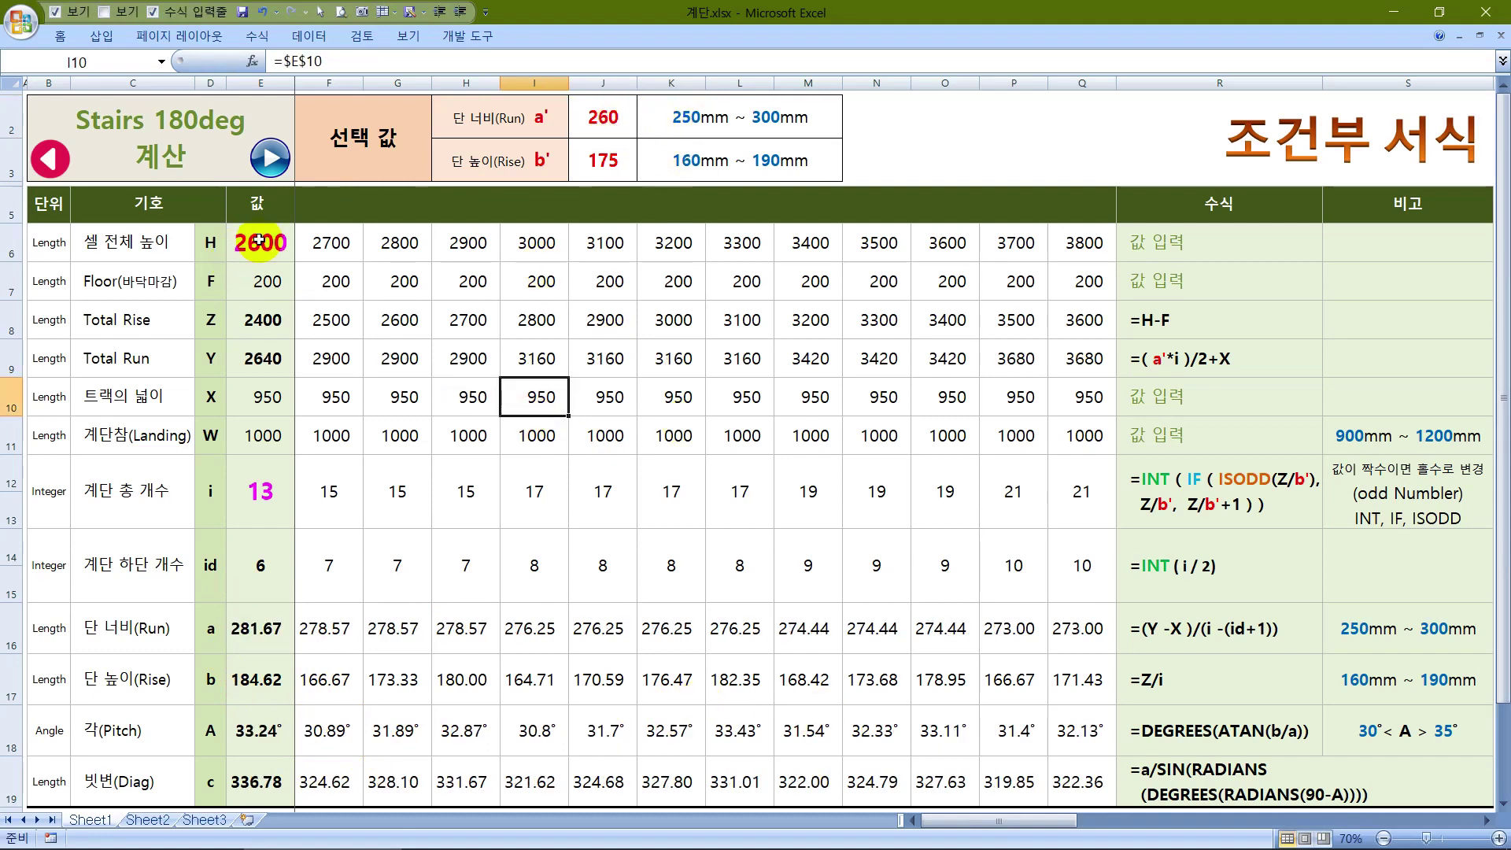
{"action": "left_click", "coordinate": [266, 487]}
{"action": "left_click", "coordinate": [260, 240]}
{"action": "type", "text": "28"}
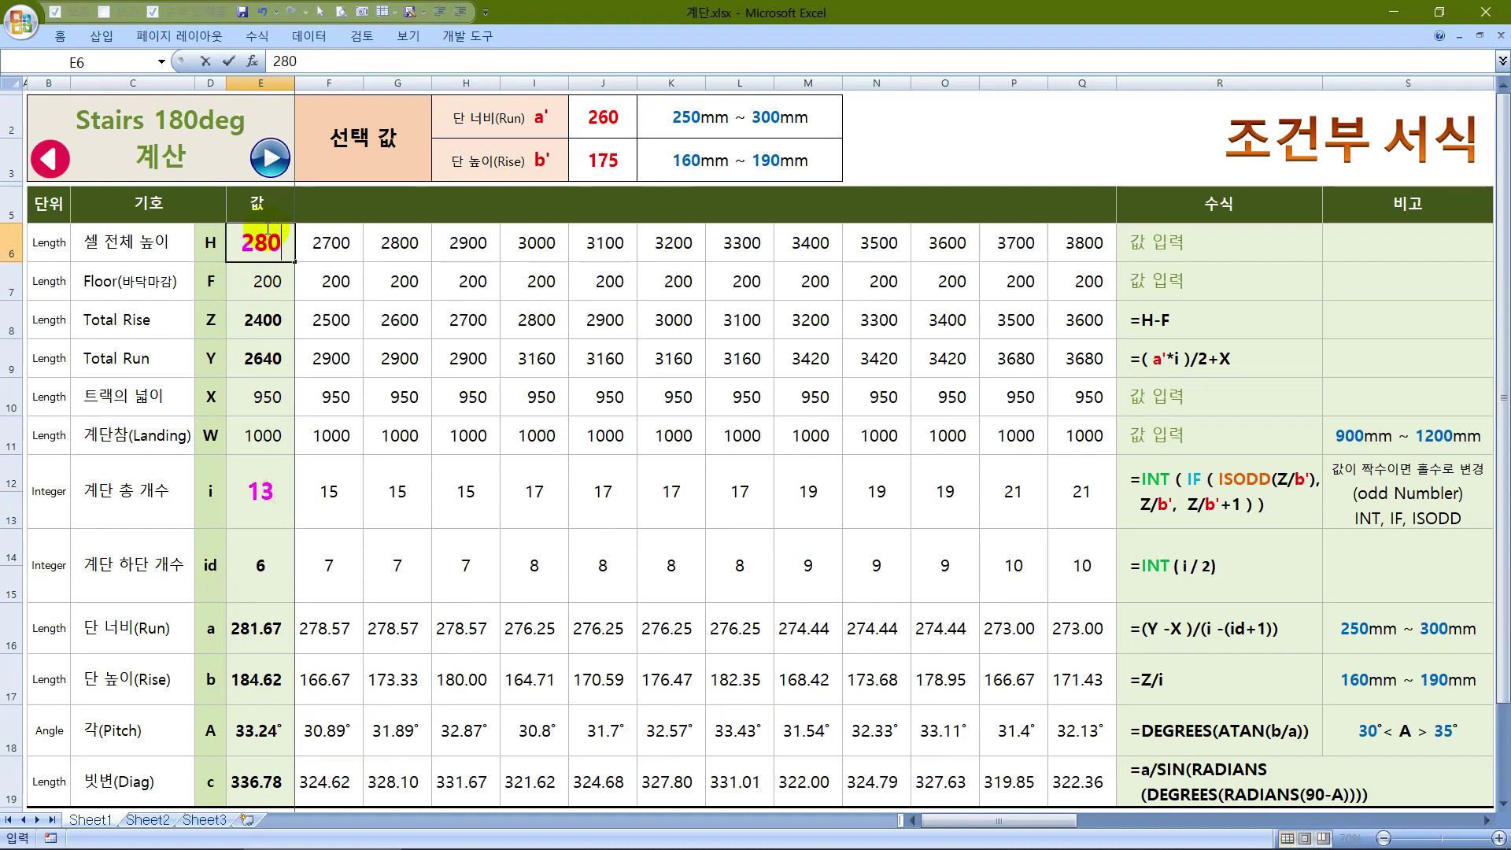
{"action": "type", "text": "00"}
{"action": "key", "text": "ctrl+Return"}
Inspect the row 16 results and the N12 step count, then switch to Sheet2
{"action": "left_click_drag", "start_coordinate": [944, 628], "coordinate": [465, 627]}
{"action": "left_click", "coordinate": [893, 503]}
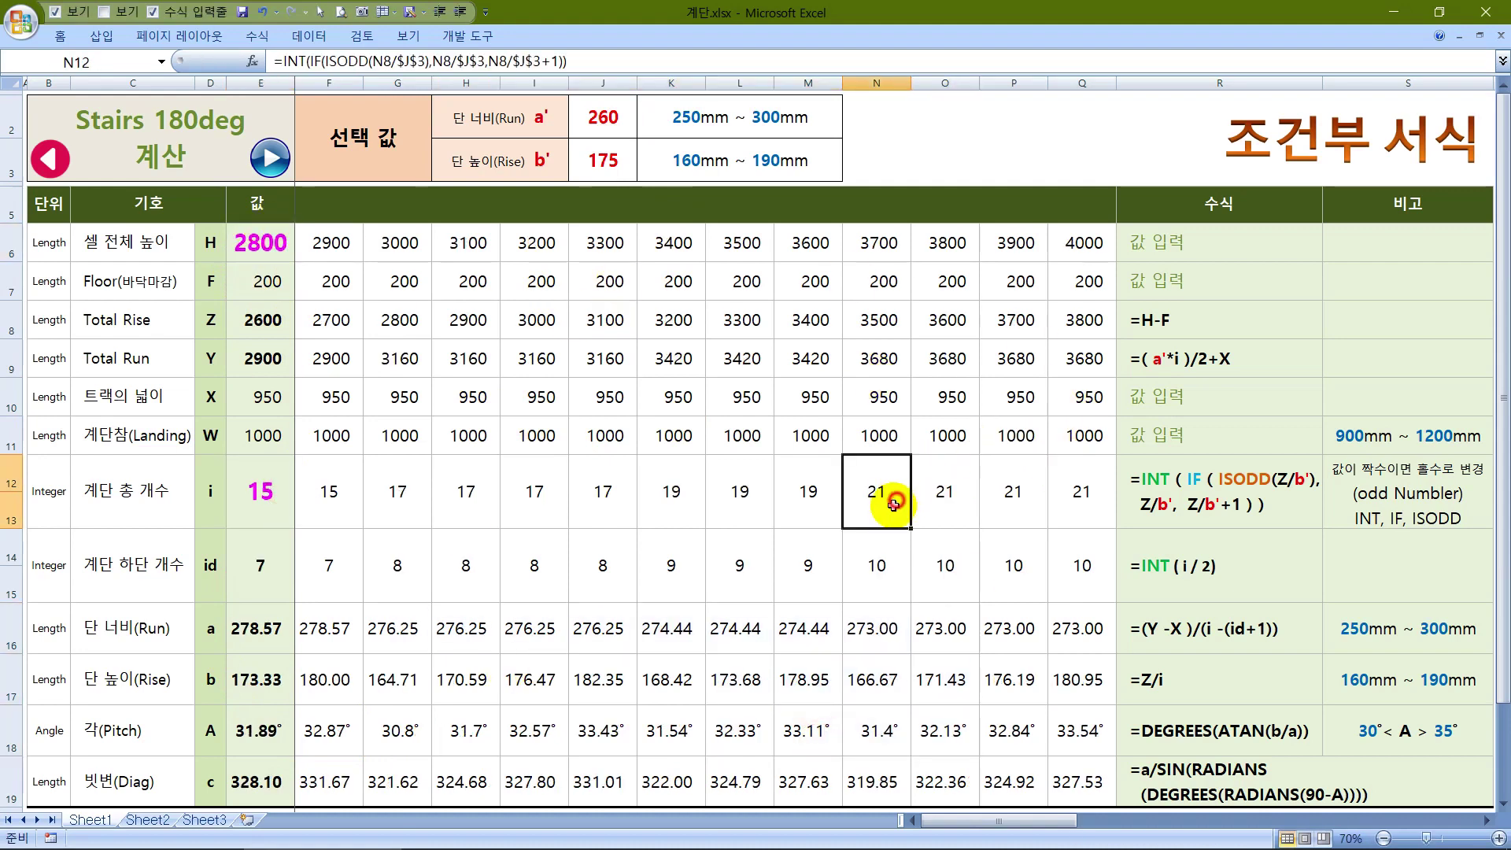
{"action": "left_click", "coordinate": [562, 516]}
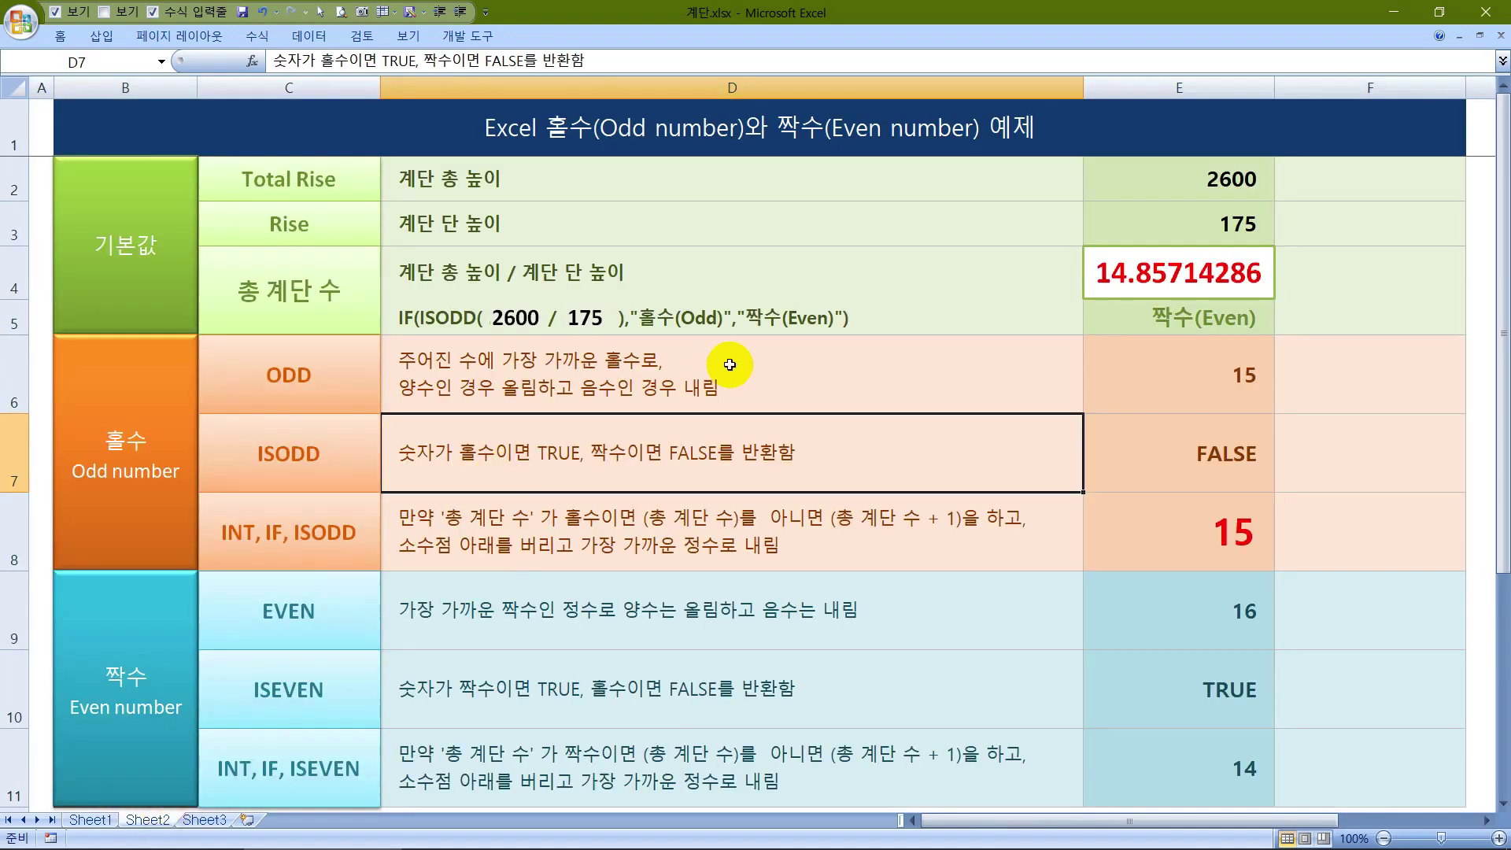
{"action": "left_click", "coordinate": [762, 371]}
{"action": "left_click", "coordinate": [618, 134]}
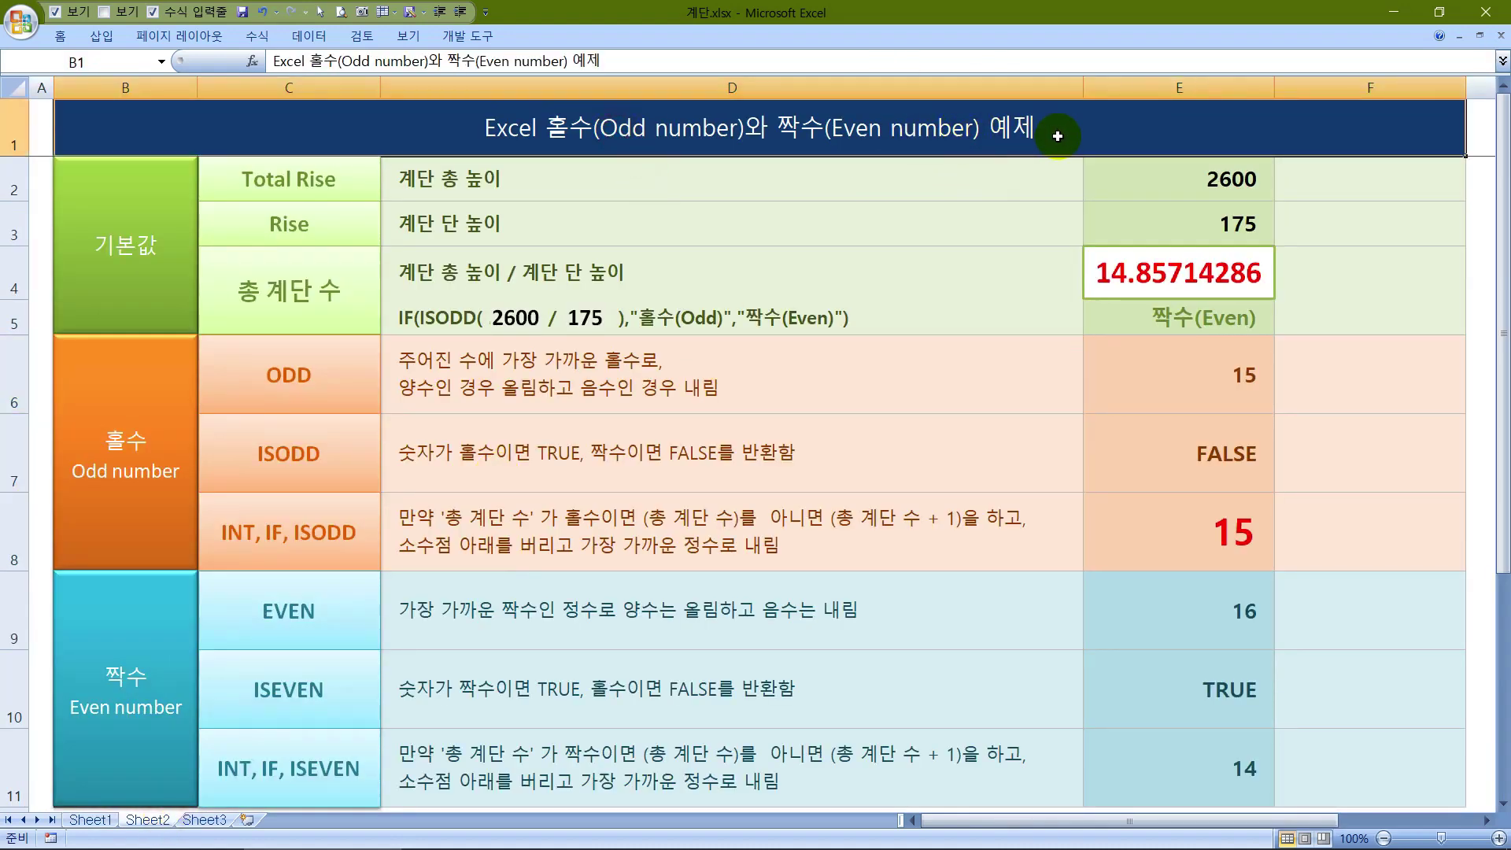
{"action": "left_click", "coordinate": [736, 275]}
{"action": "left_click", "coordinate": [498, 175]}
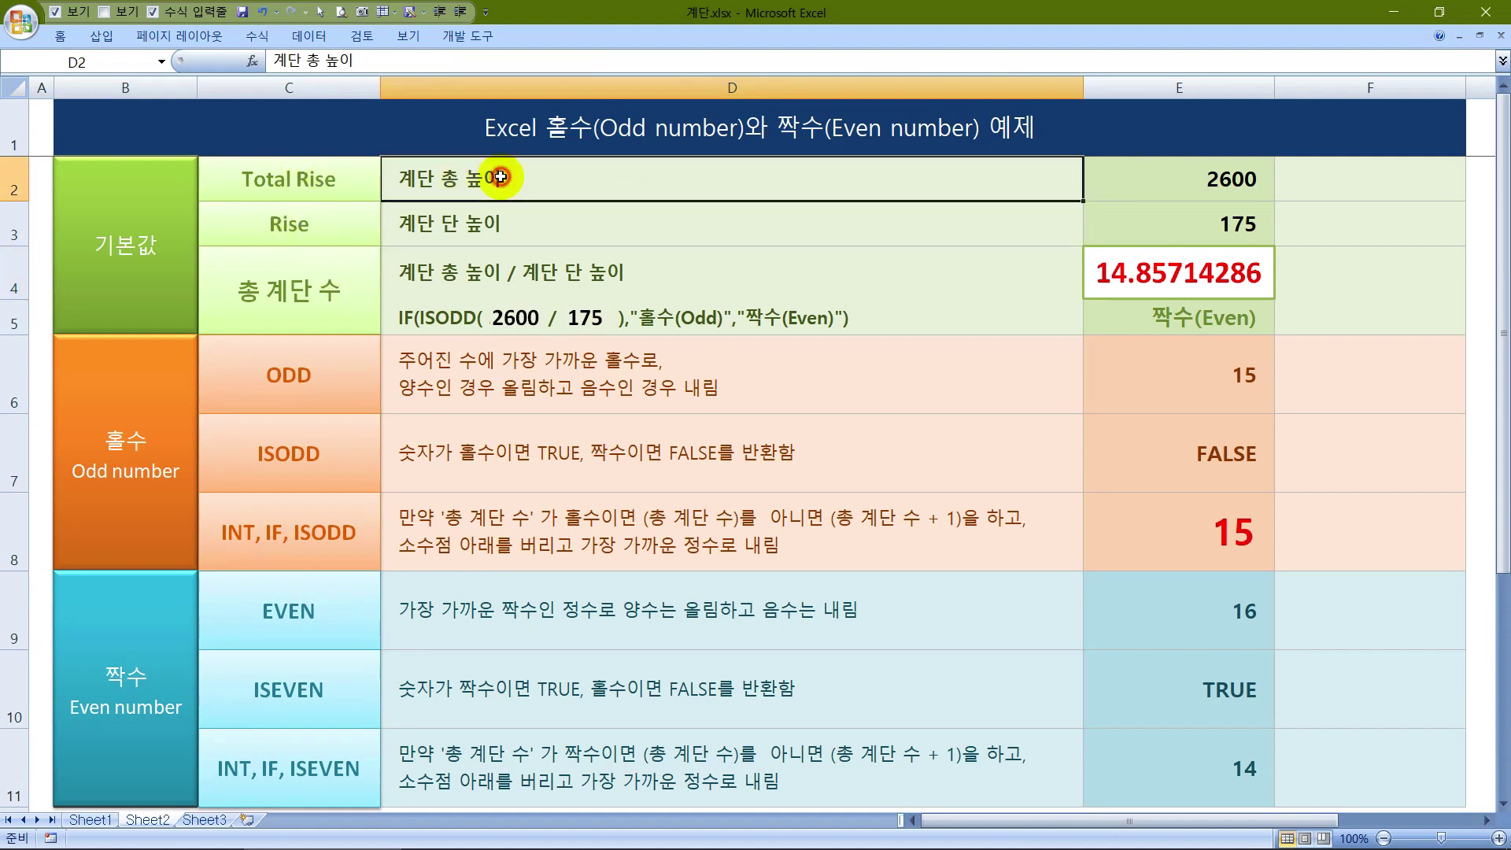
{"action": "left_click", "coordinate": [1226, 172]}
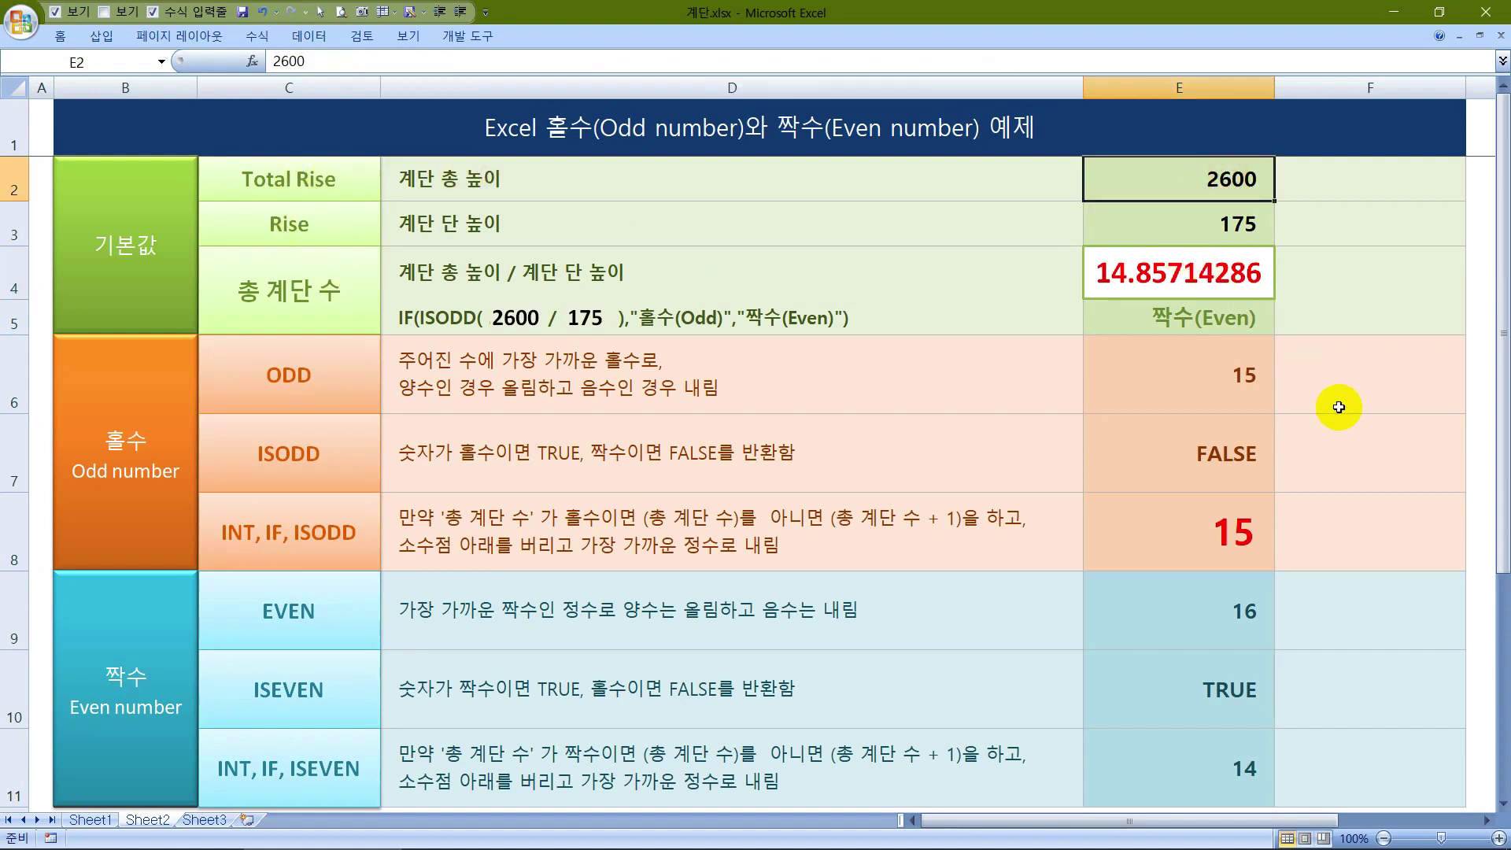
{"action": "type", "text": "28"}
{"action": "key", "text": "Return"}
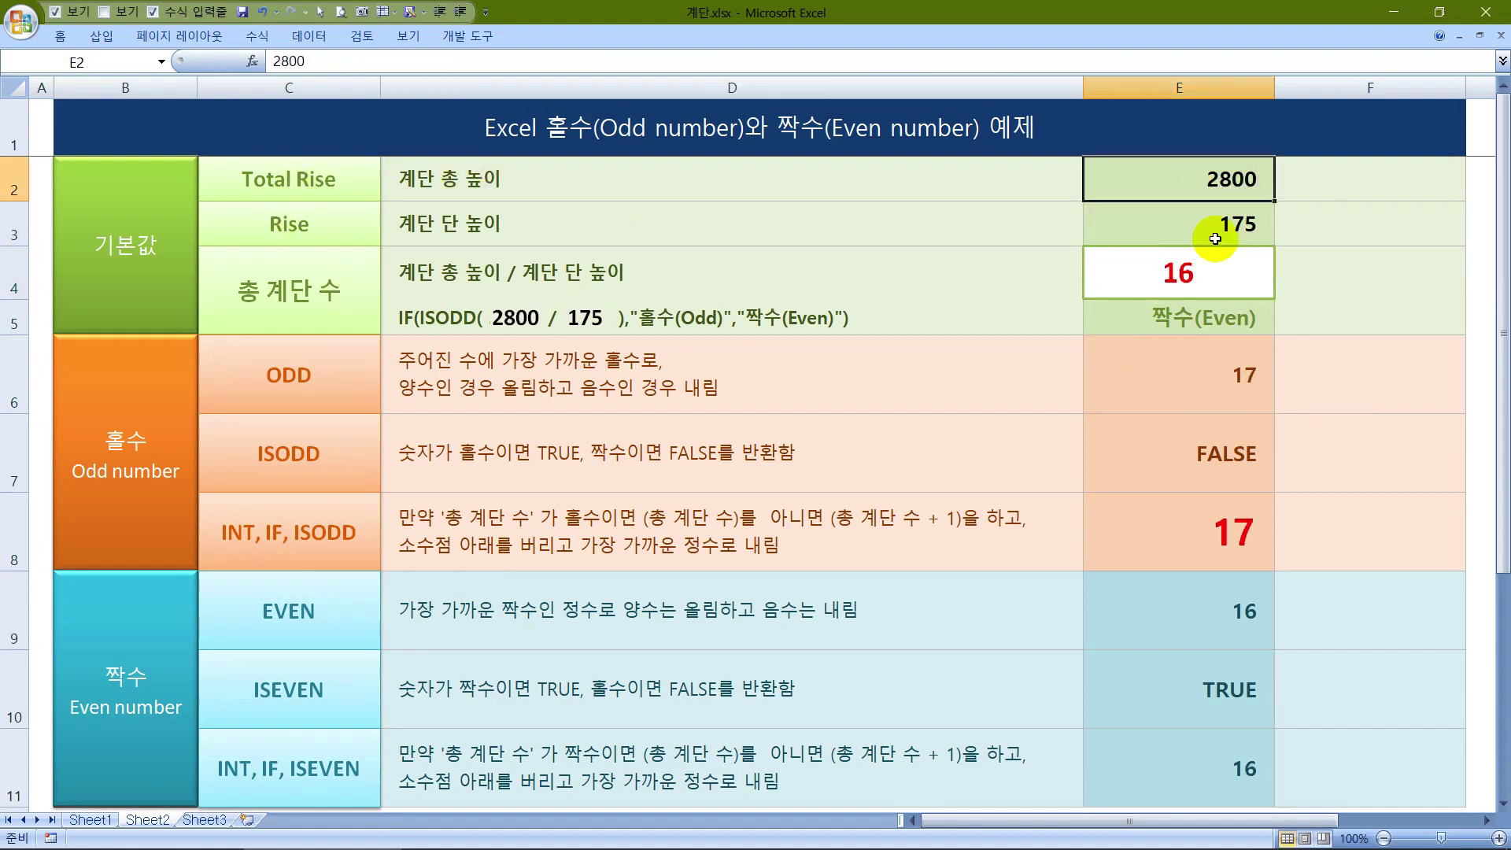
{"action": "type", "text": "2900"}
{"action": "key", "text": "Return"}
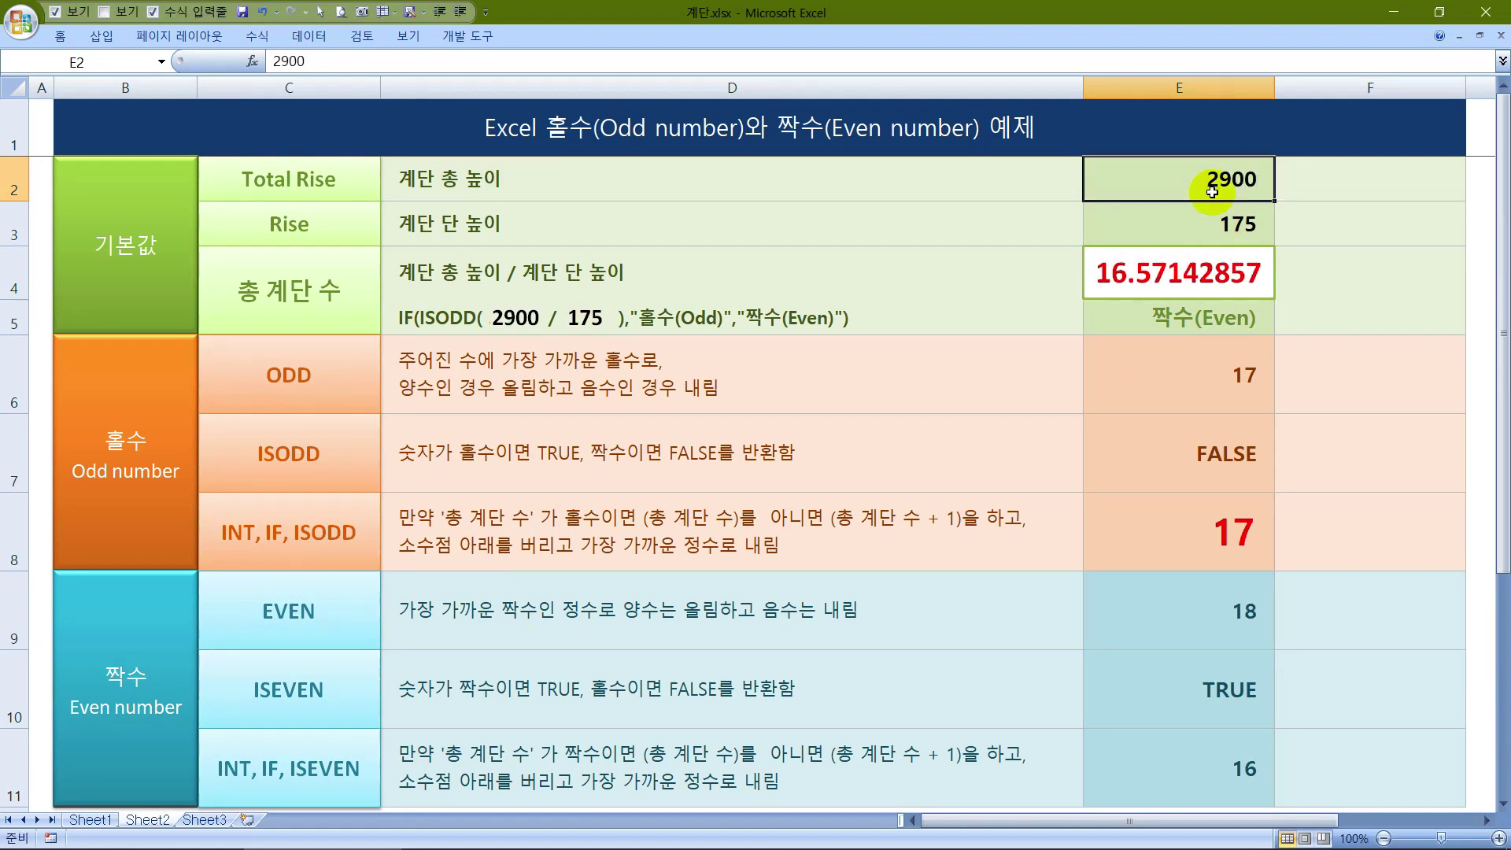
{"action": "type", "text": "3000"}
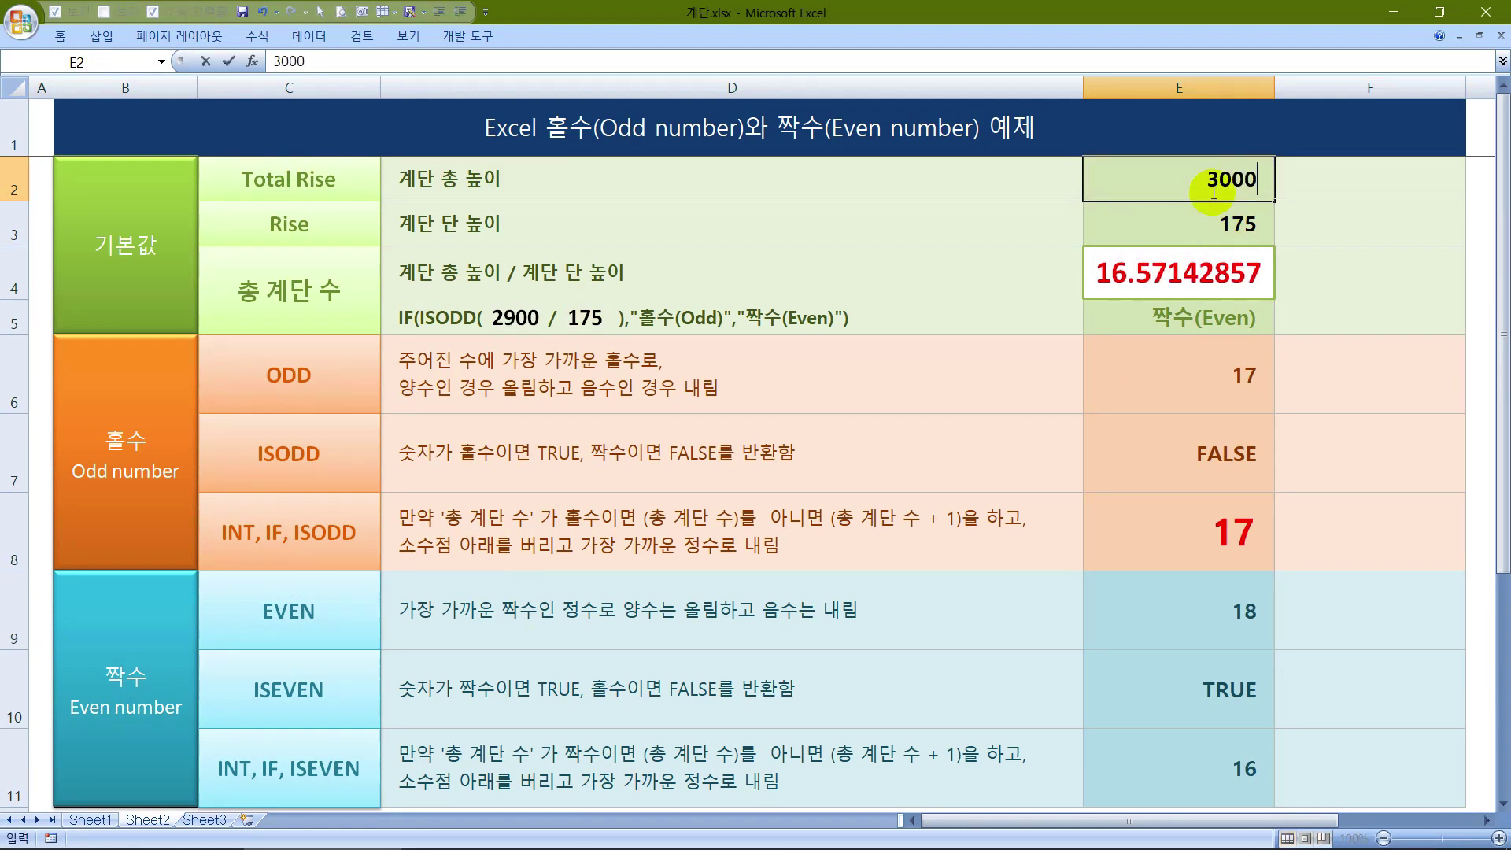
{"action": "key", "text": "Return"}
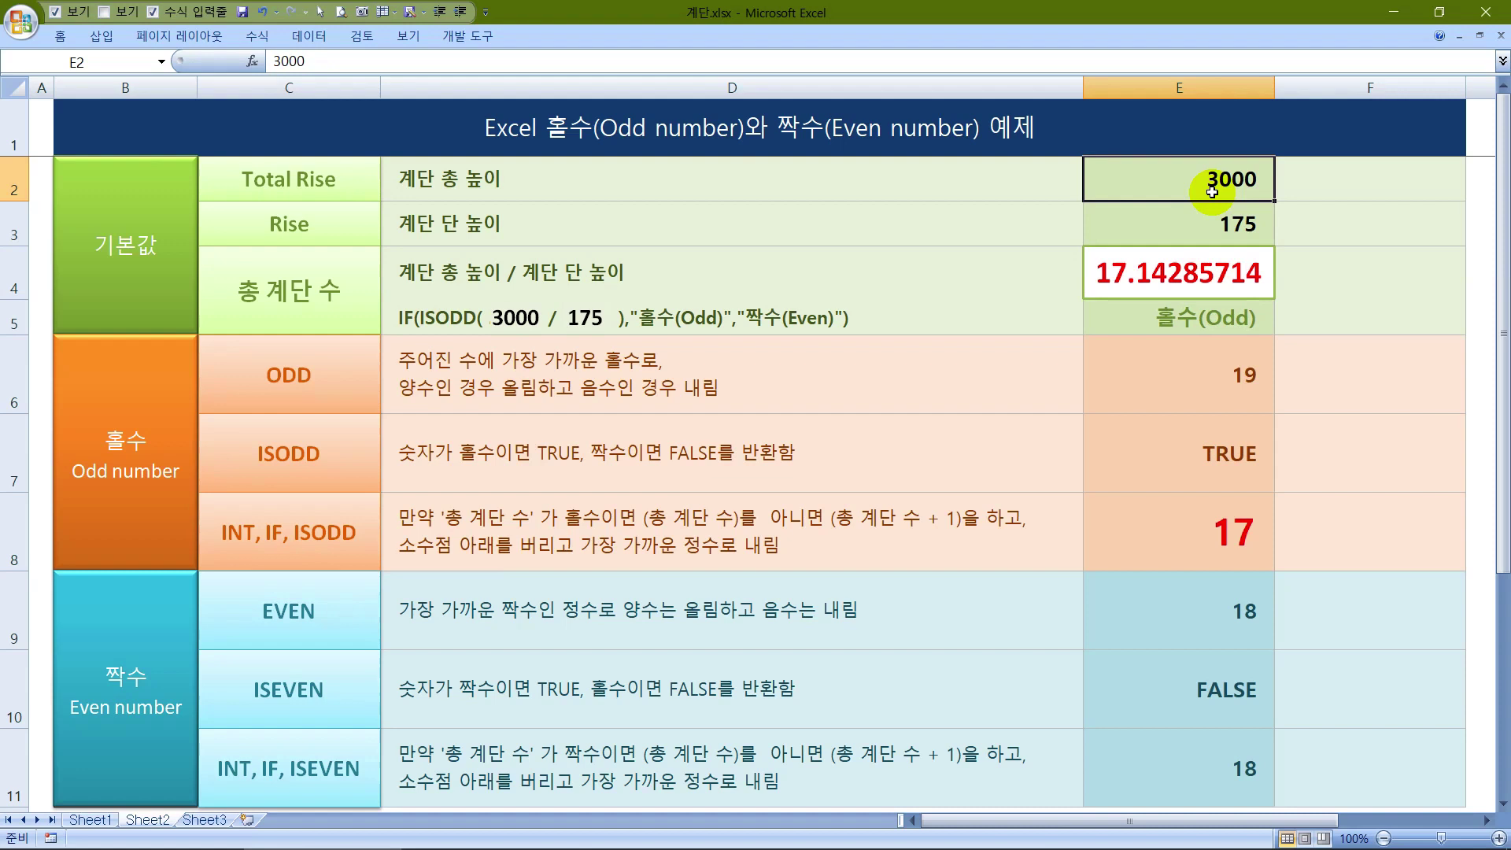
{"action": "type", "text": "26"}
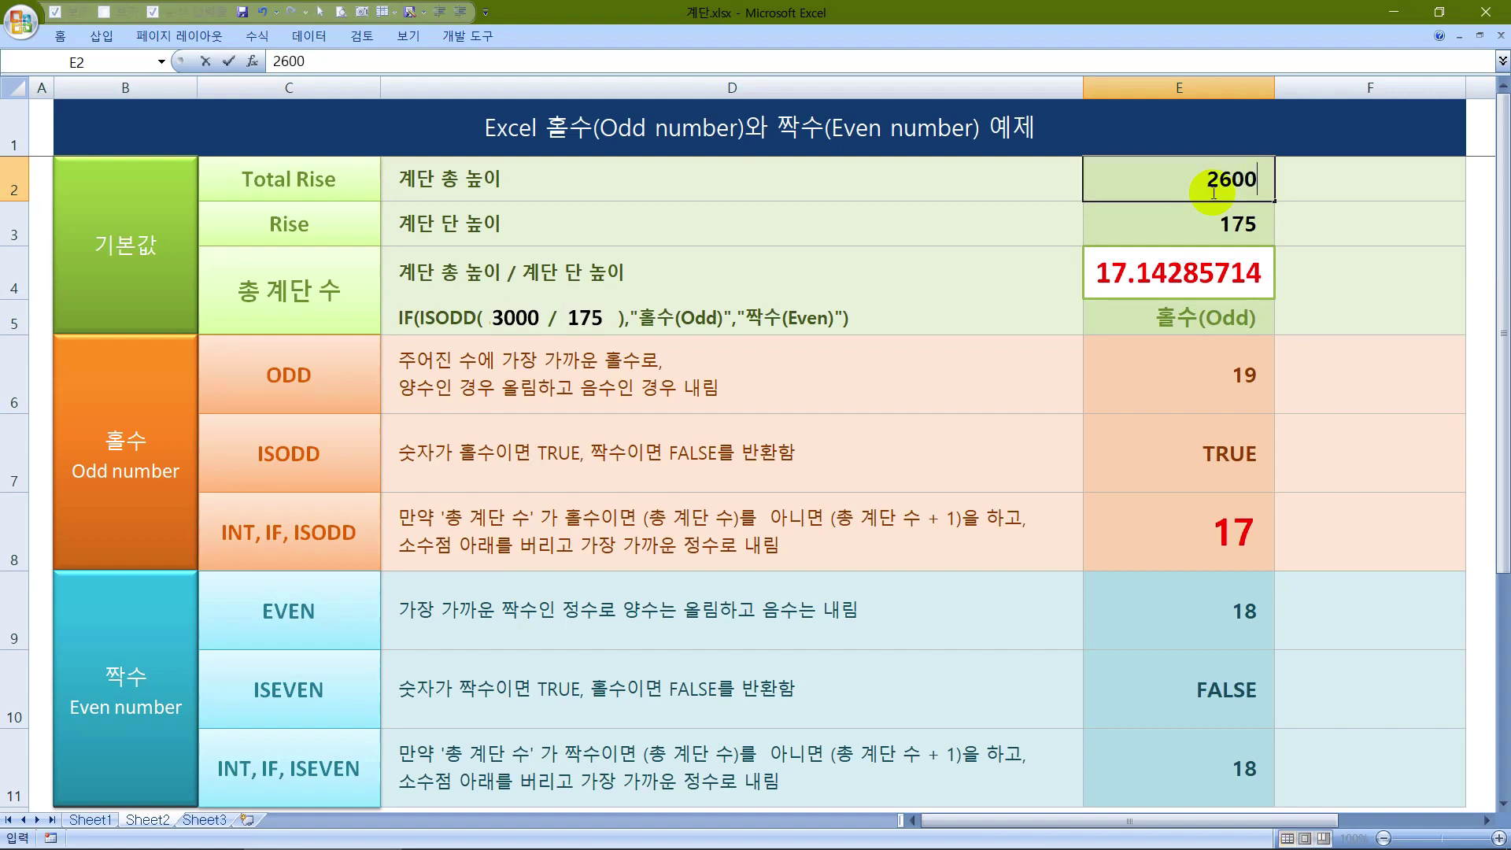
{"action": "key", "text": "Return"}
{"action": "left_click", "coordinate": [751, 369]}
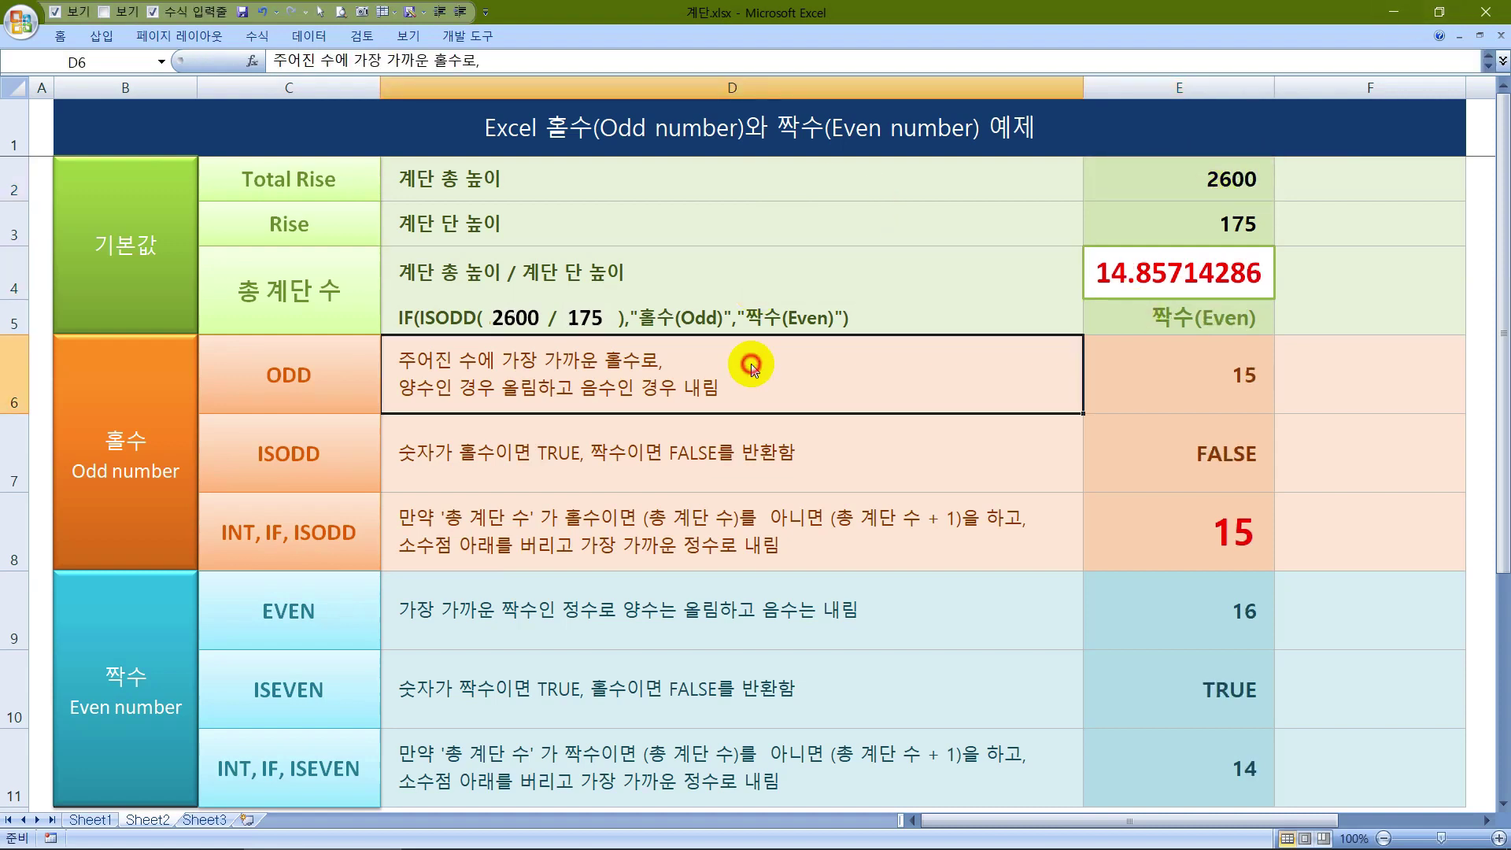
{"action": "left_click", "coordinate": [656, 288]}
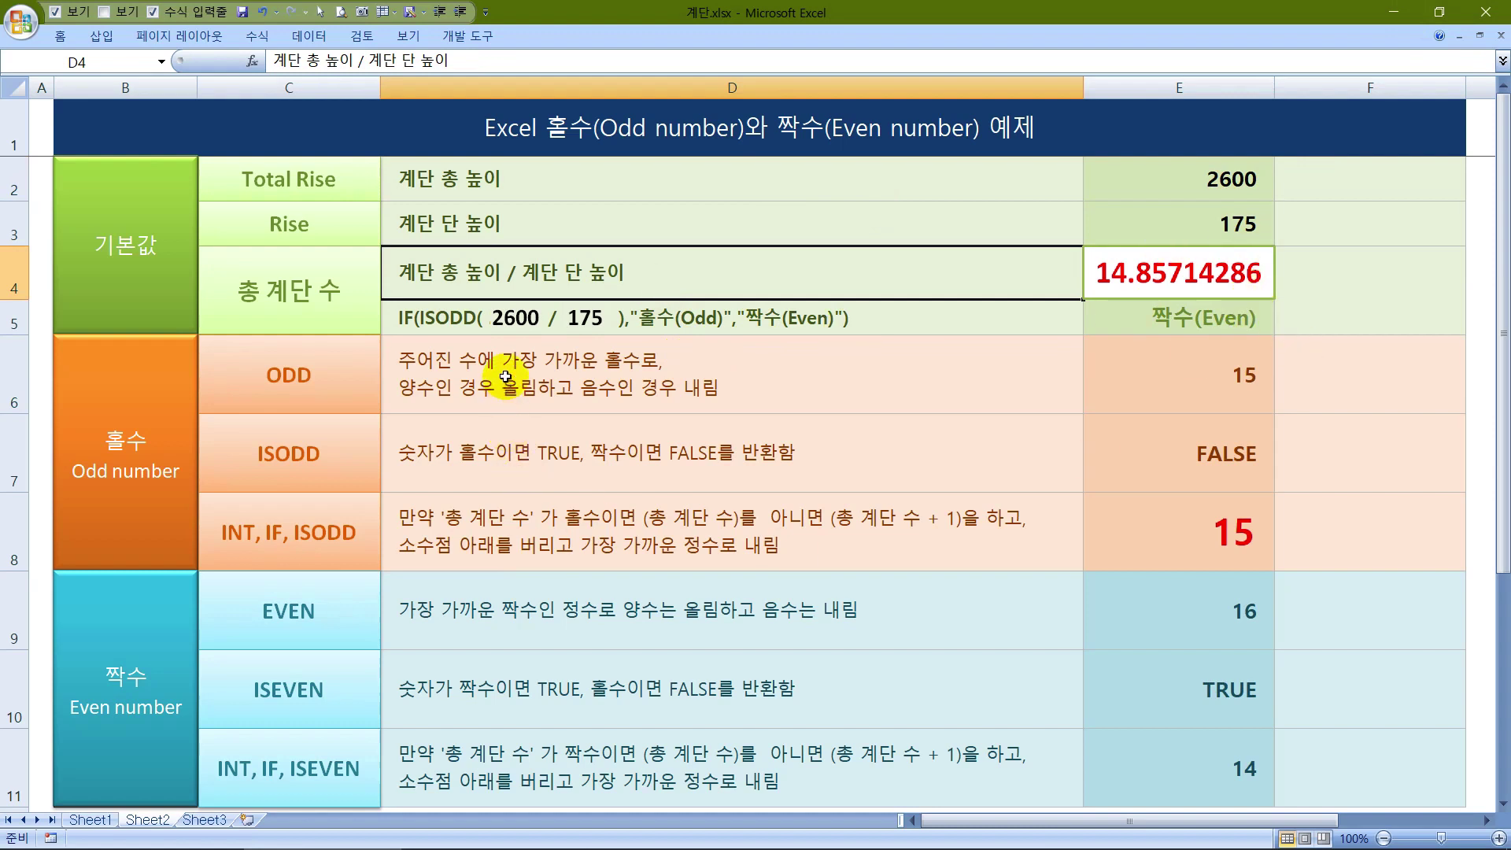
{"action": "left_click", "coordinate": [557, 375]}
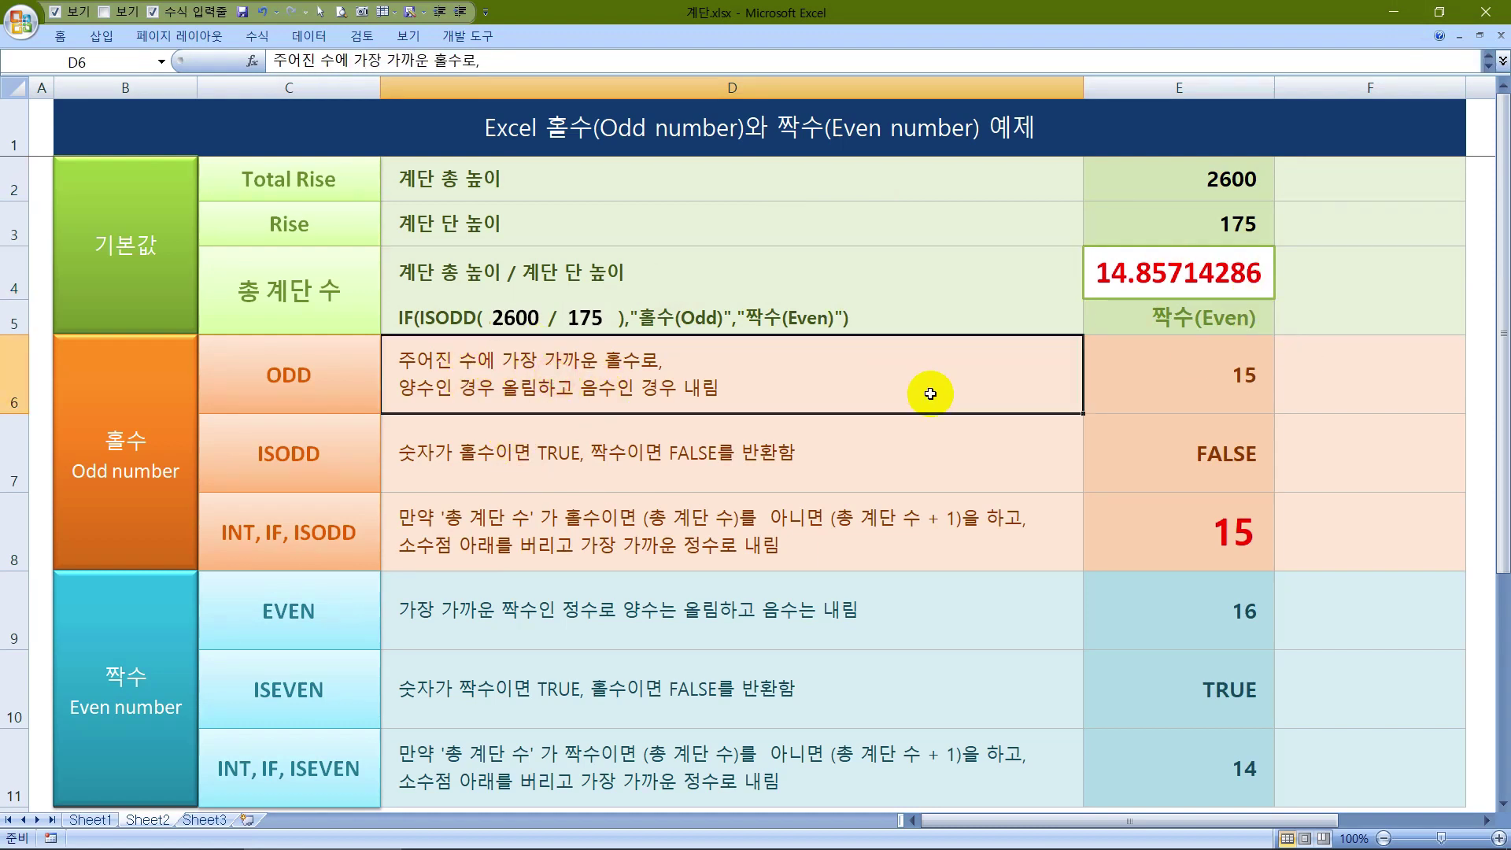
{"action": "left_click", "coordinate": [936, 454]}
{"action": "left_click", "coordinate": [1183, 386]}
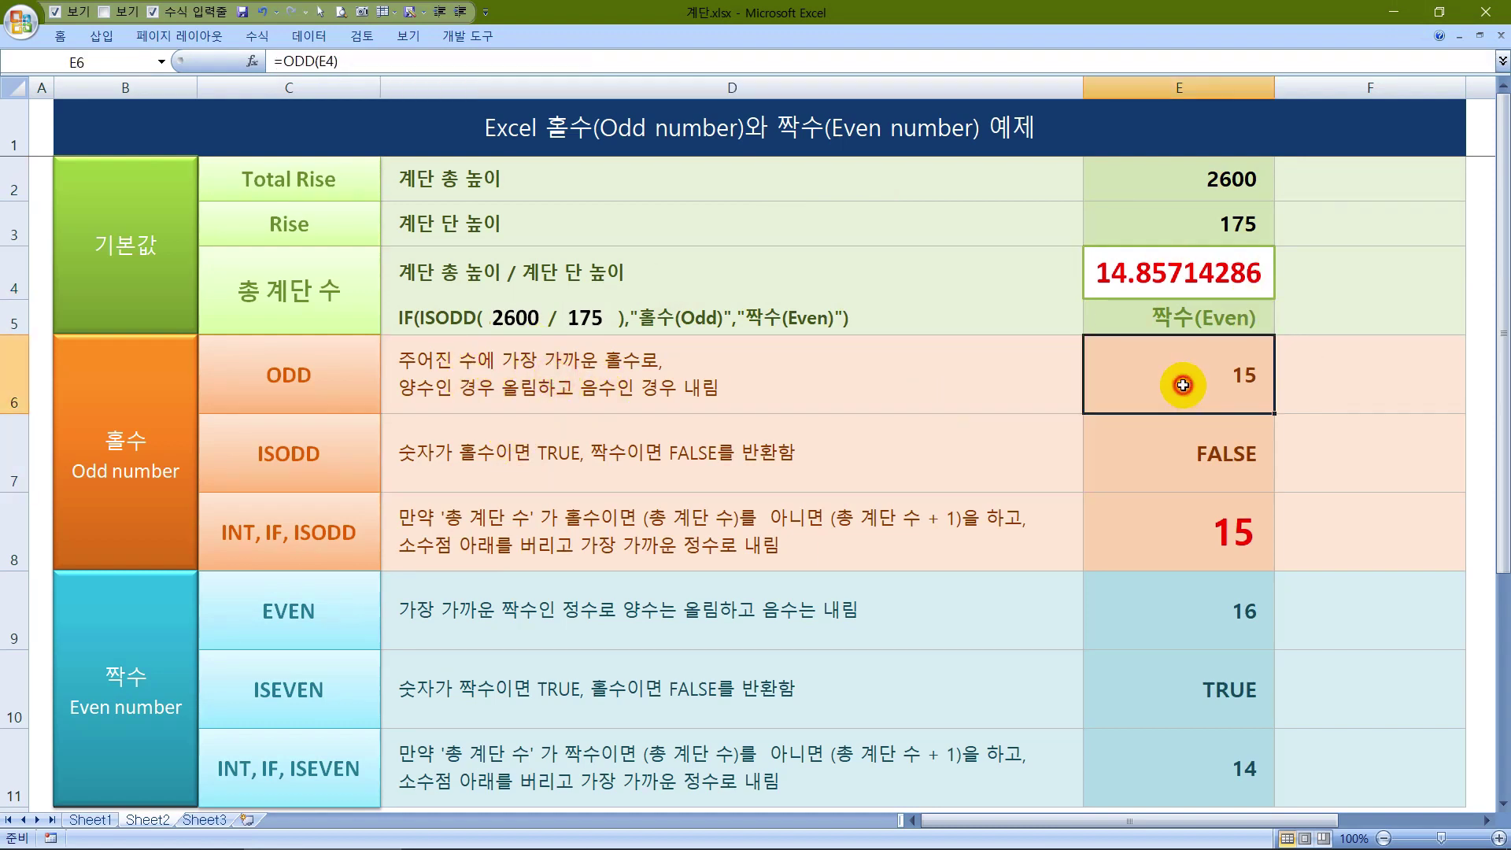
Enter test inputs 2800 in F2 and 175 in F3
{"action": "left_click", "coordinate": [1343, 170]}
{"action": "type", "text": "2800"}
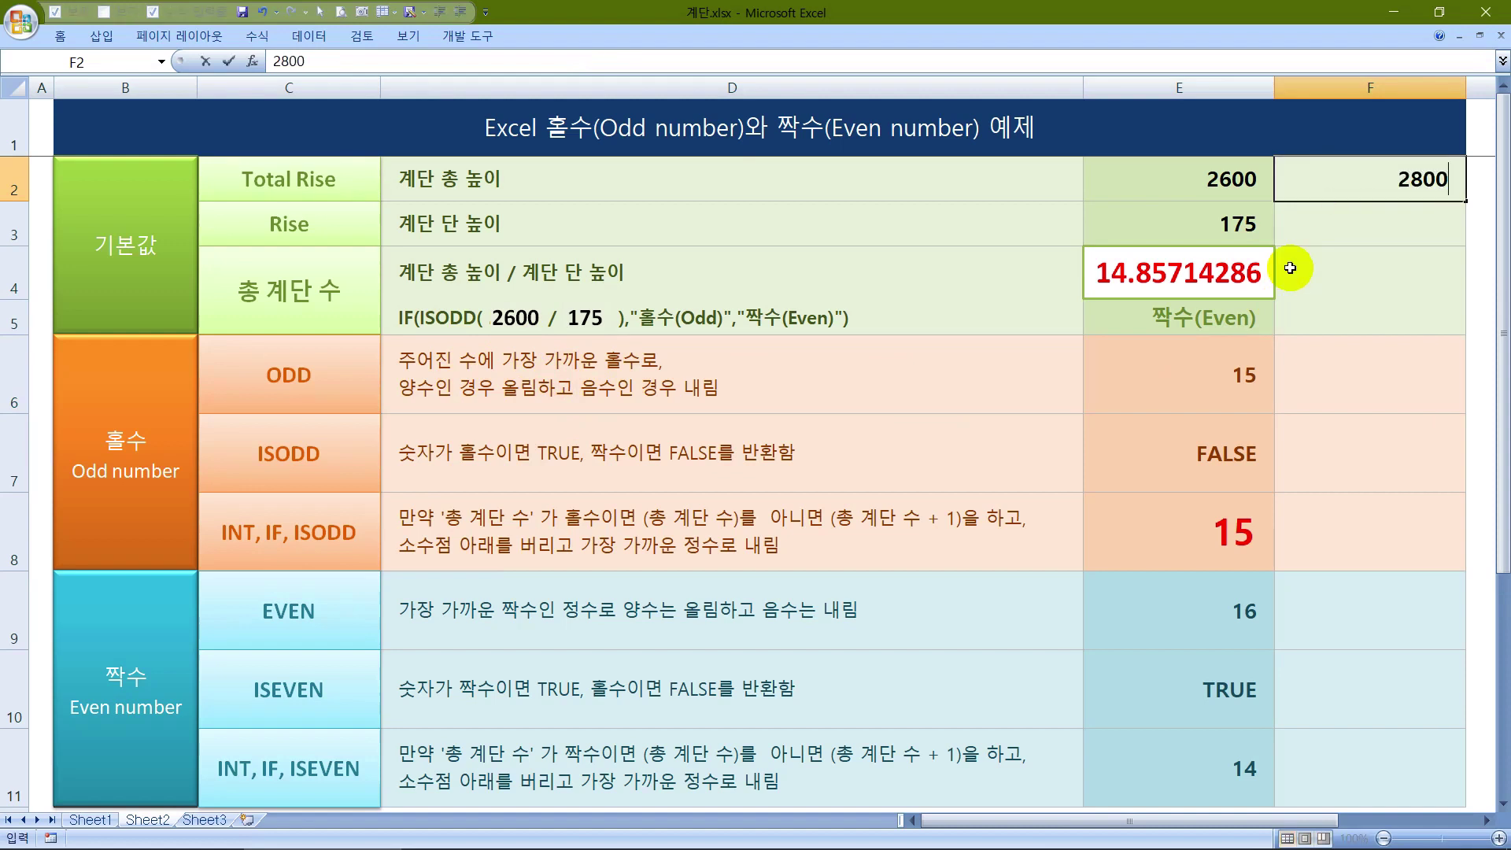
{"action": "key", "text": "Return"}
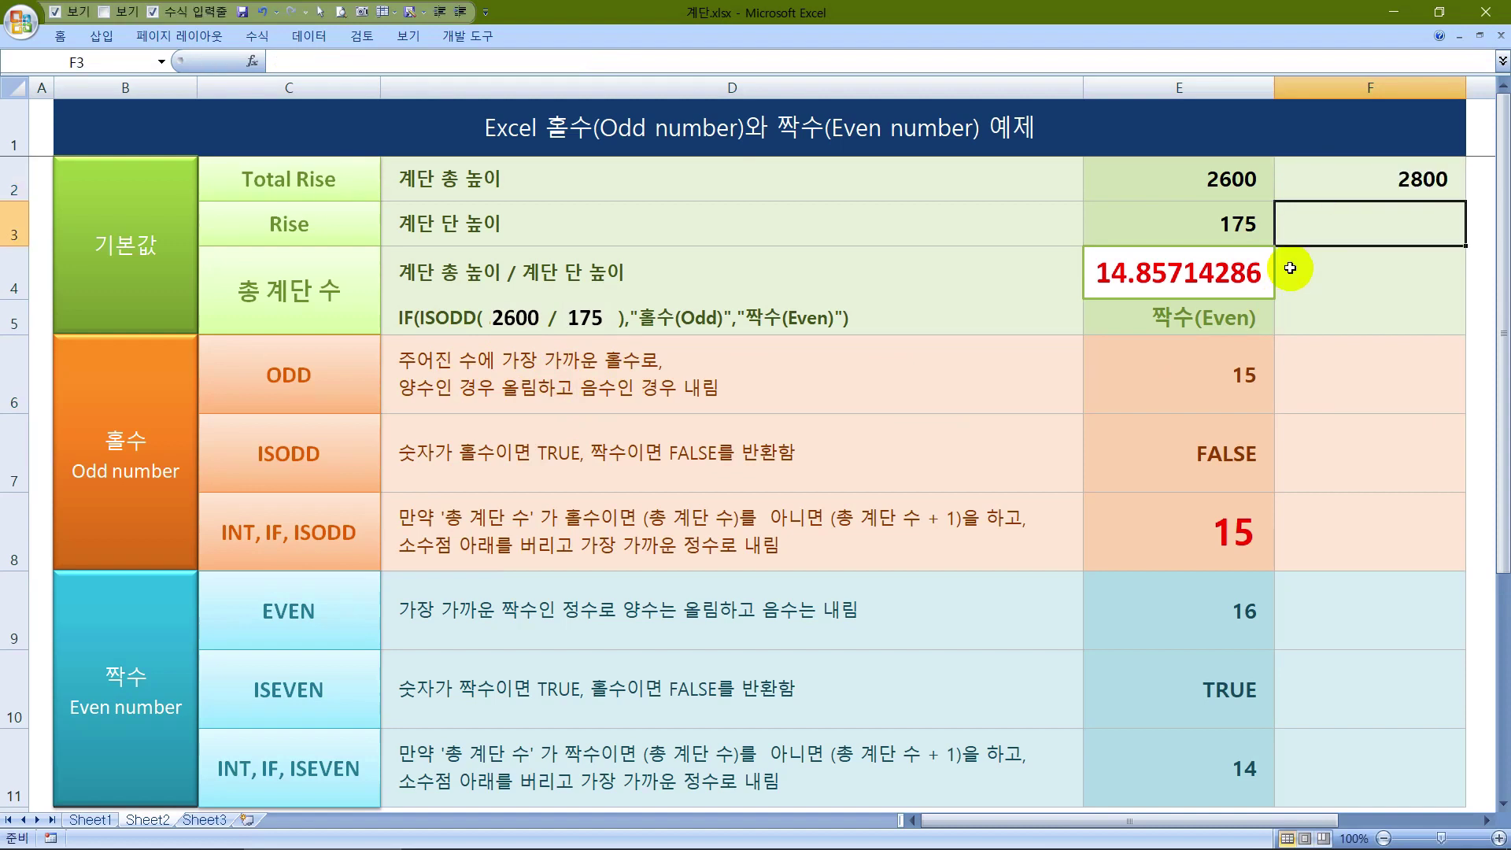
{"action": "type", "text": "175"}
{"action": "key", "text": "Return"}
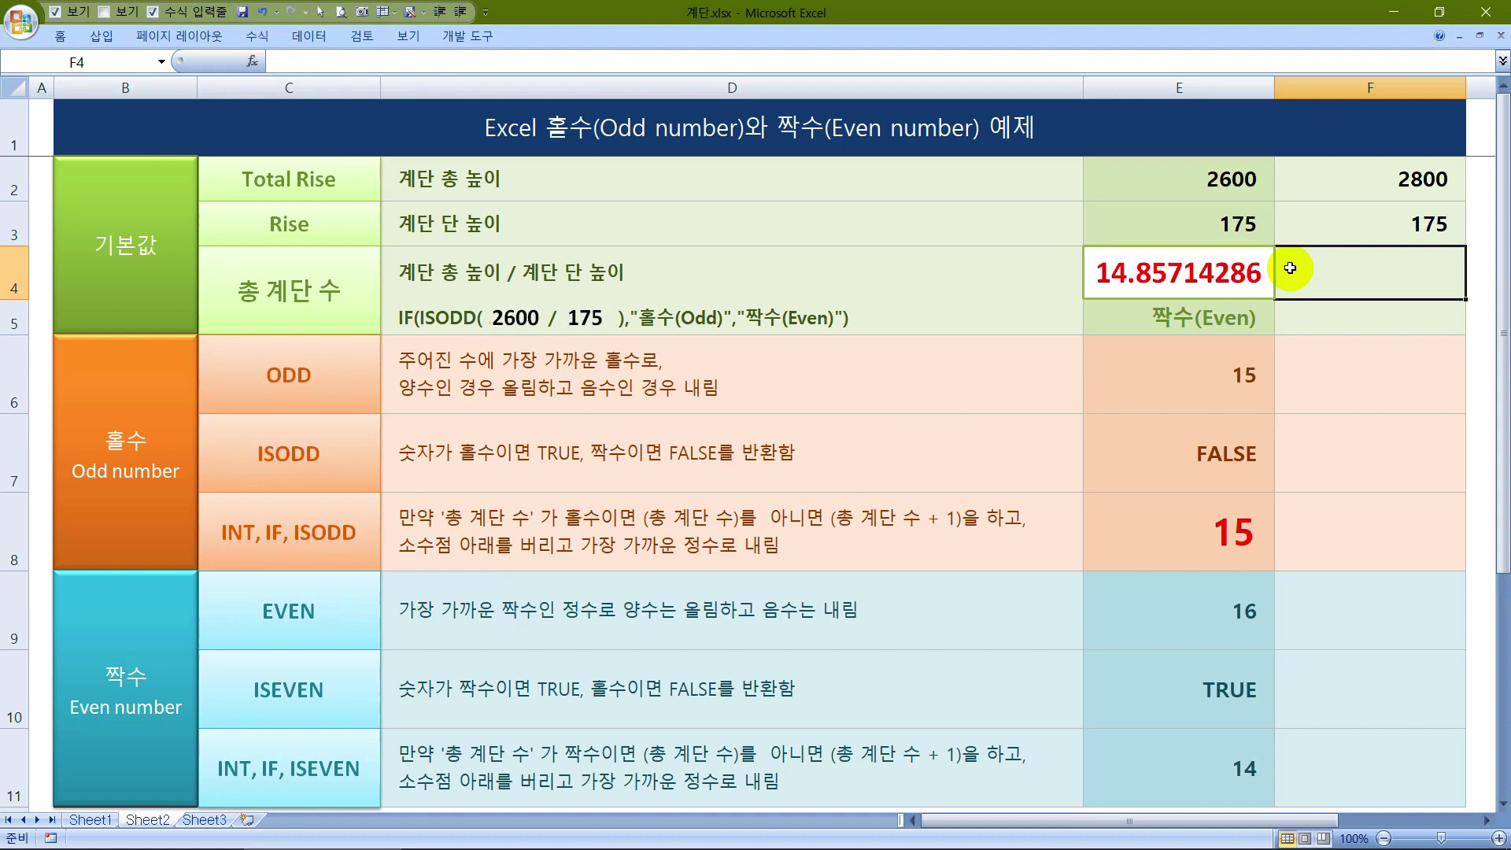
Put =F2/F3 in F4, giving 16
{"action": "type", "text": "="}
{"action": "key", "text": "Up"}
{"action": "key", "text": "Up"}
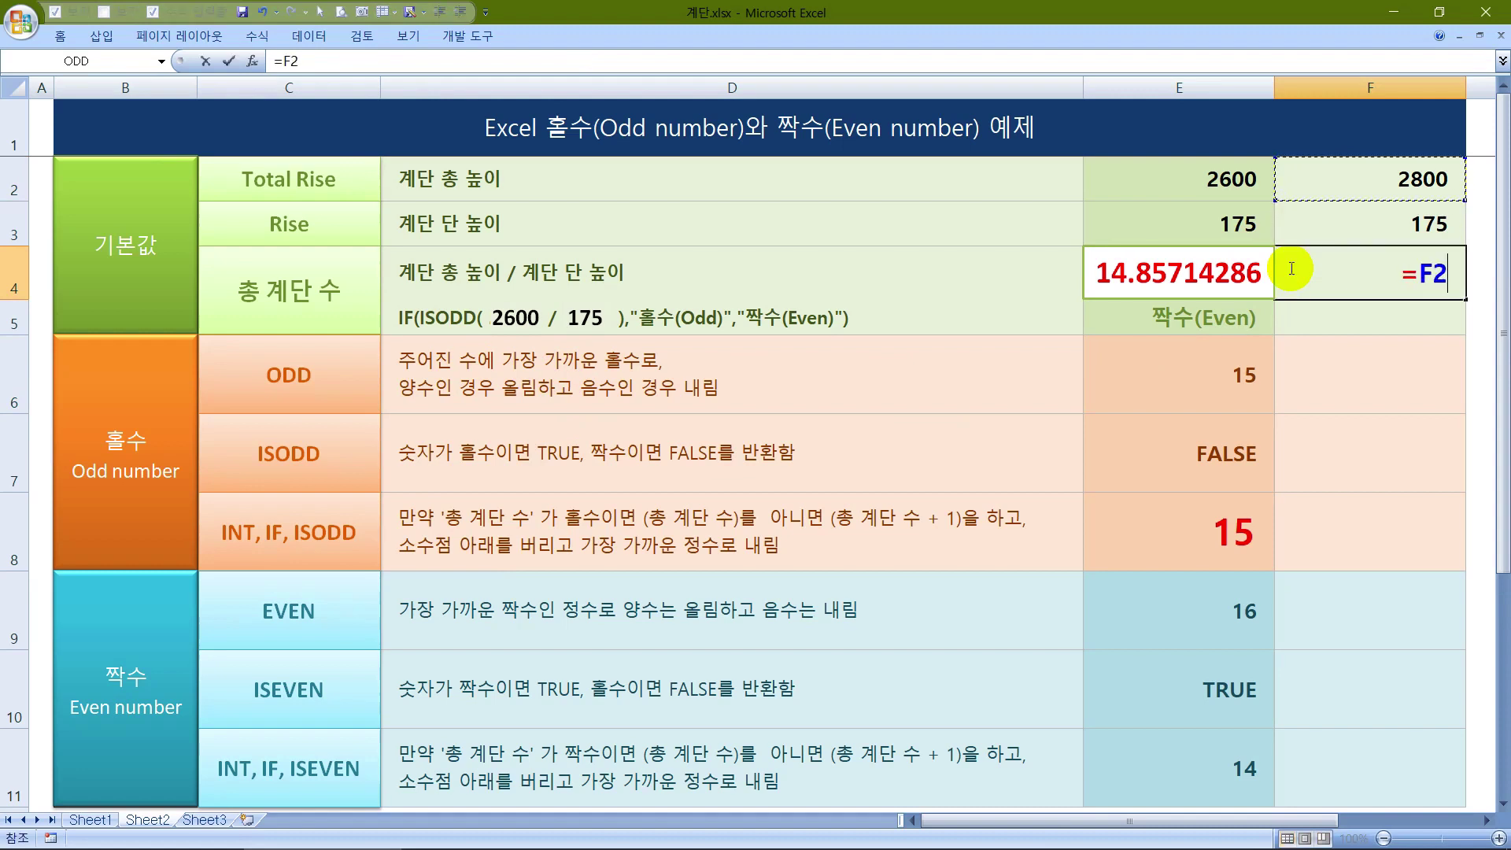
{"action": "type", "text": "/"}
{"action": "key", "text": "Up"}
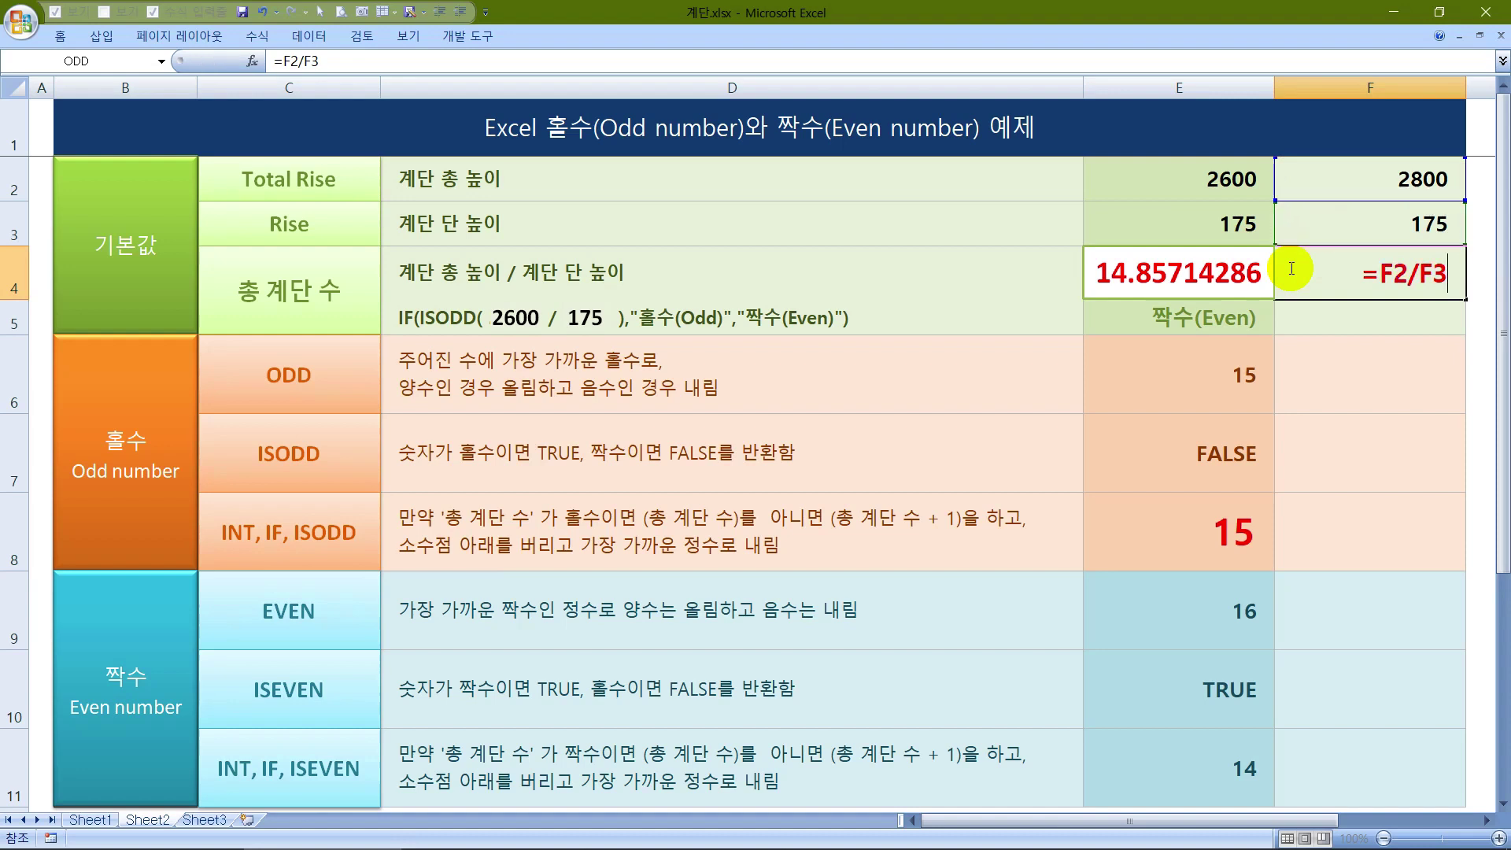
{"action": "key", "text": "Return"}
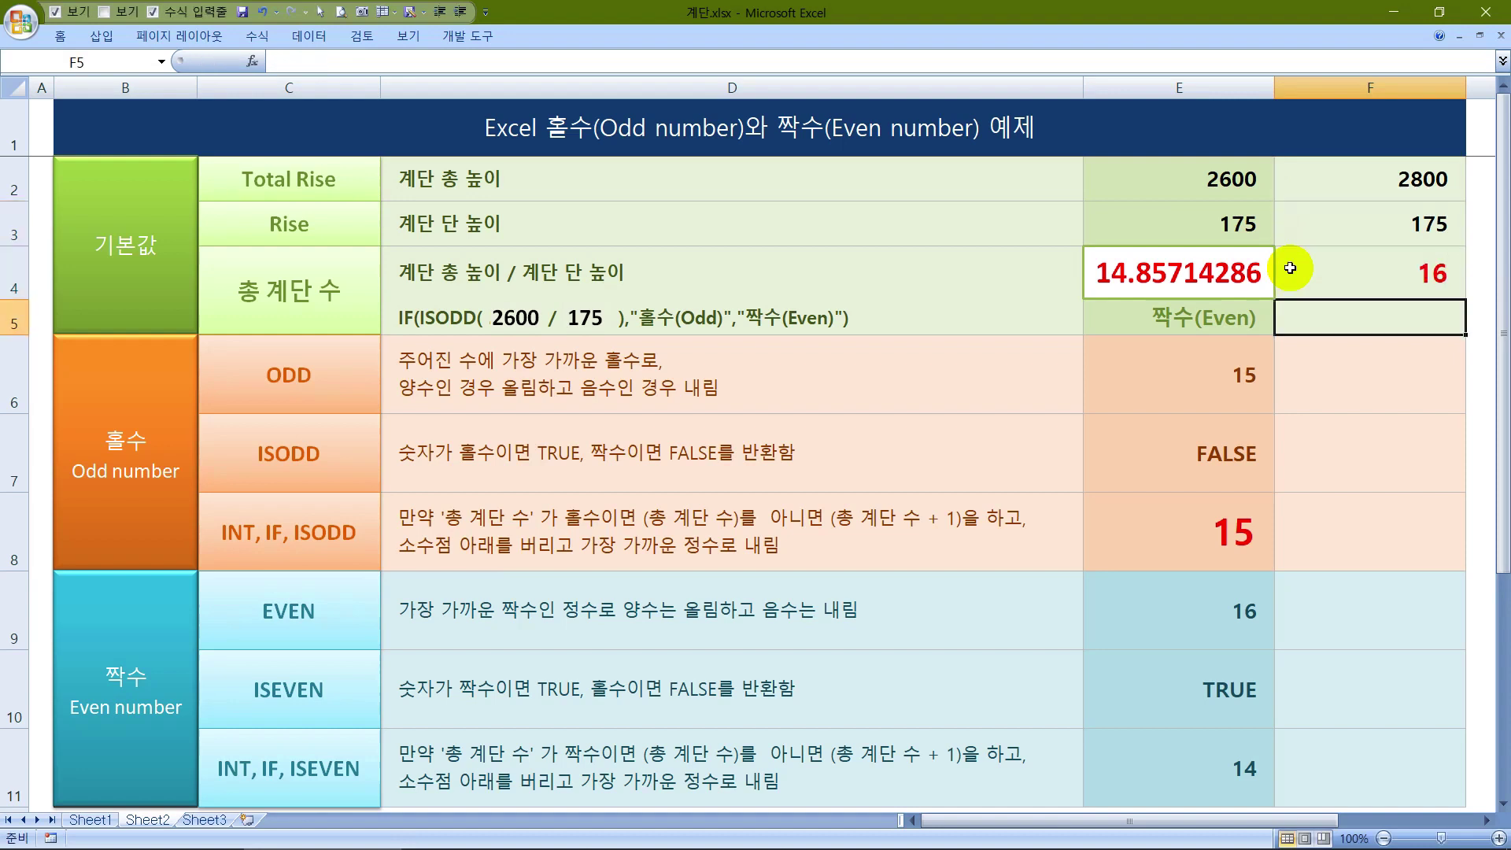
{"action": "key", "text": "Up"}
{"action": "key", "text": "Up"}
{"action": "key", "text": "Up"}
{"action": "key", "text": "Down"}
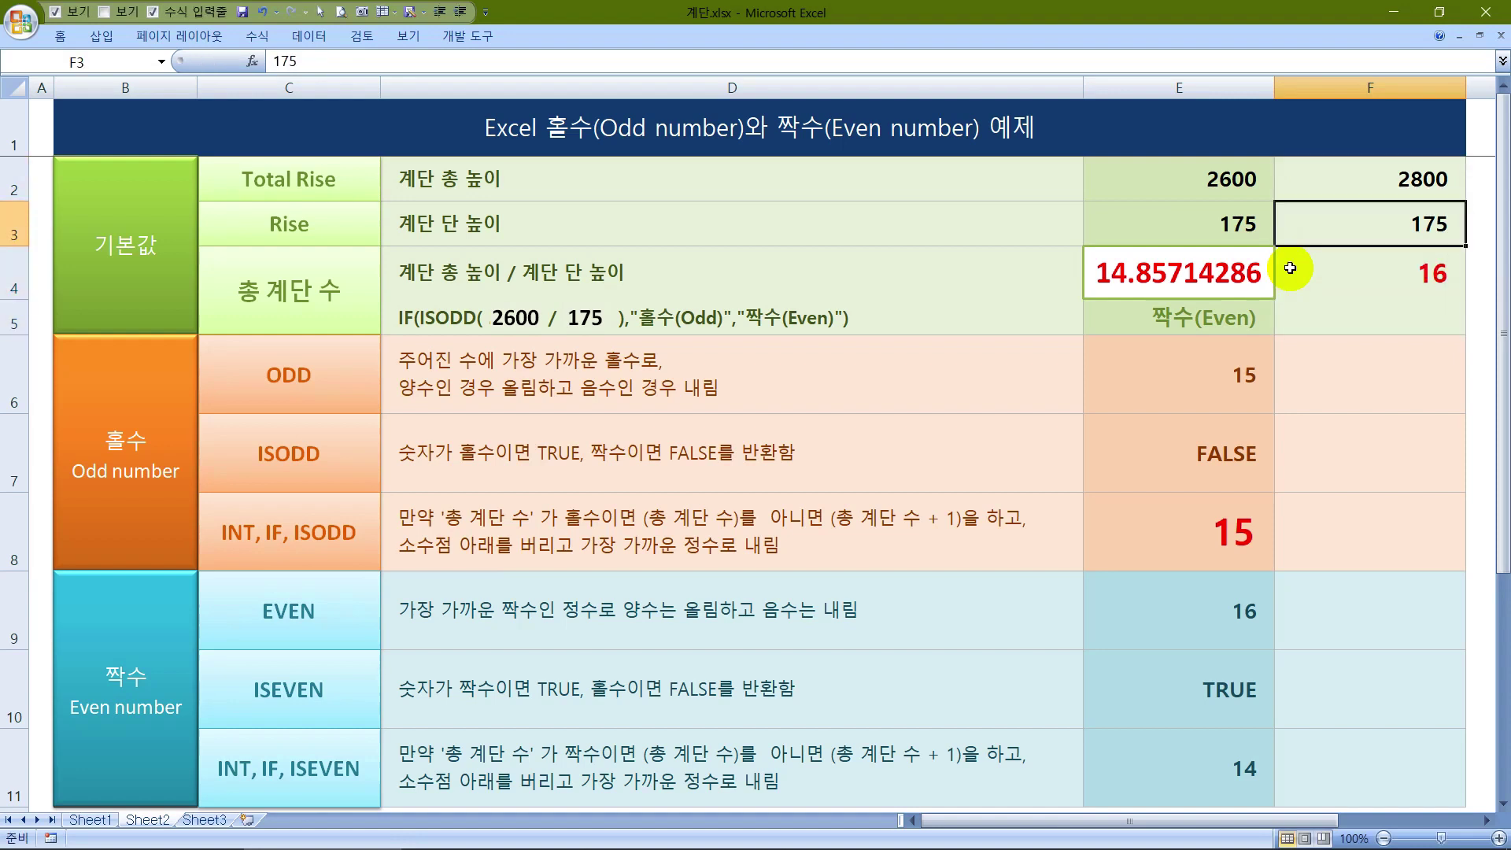
{"action": "key", "text": "Down"}
{"action": "key", "text": "Down"}
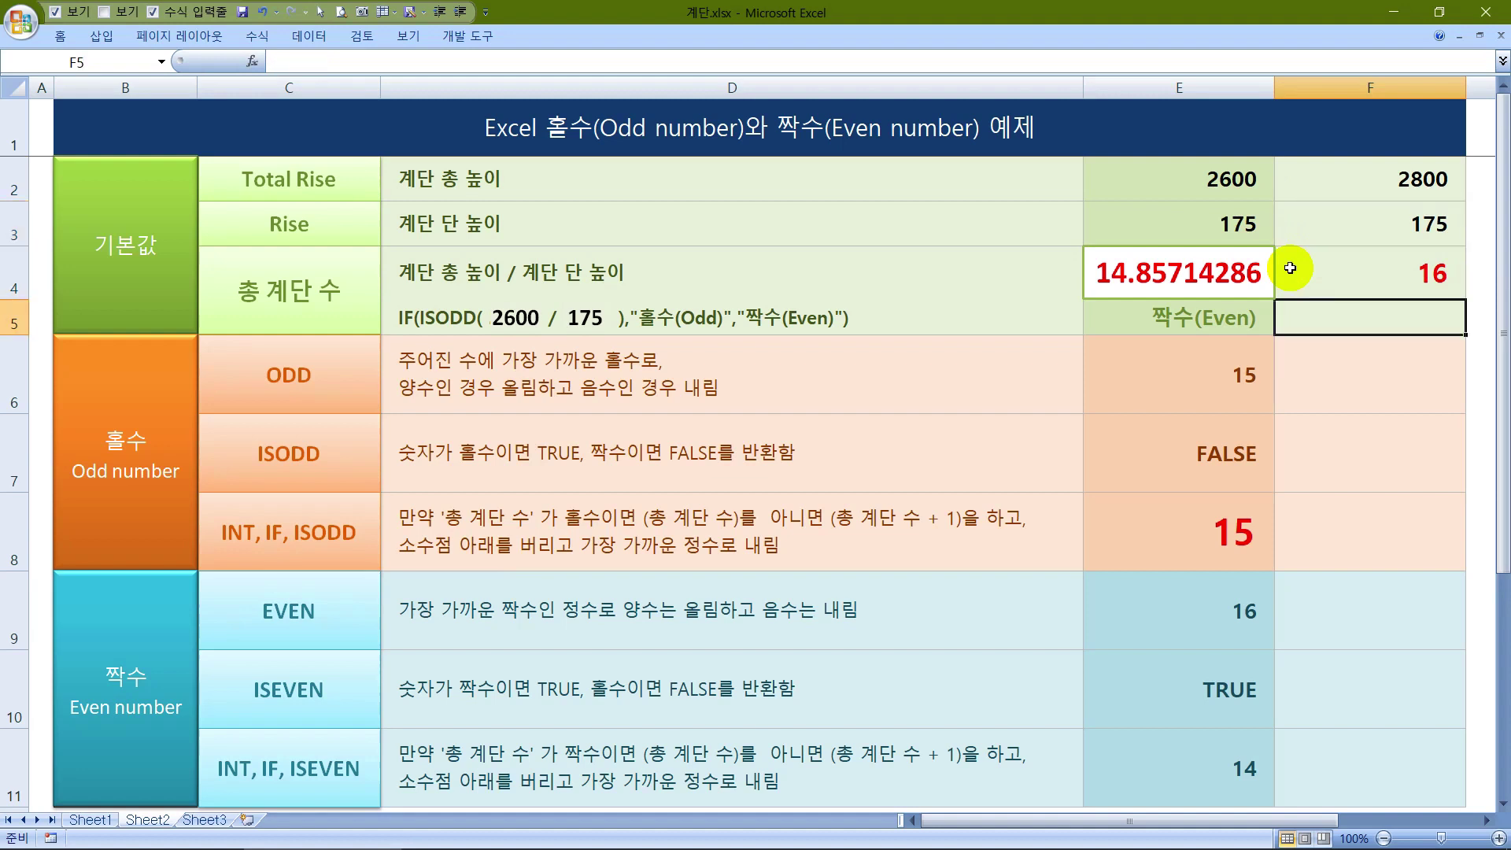
Type =IF(ISODD(F2/F3),"홀수(Odd)","짝수(Even)") into F5, fixing the Korean label typos
{"action": "type", "text": "=IF"}
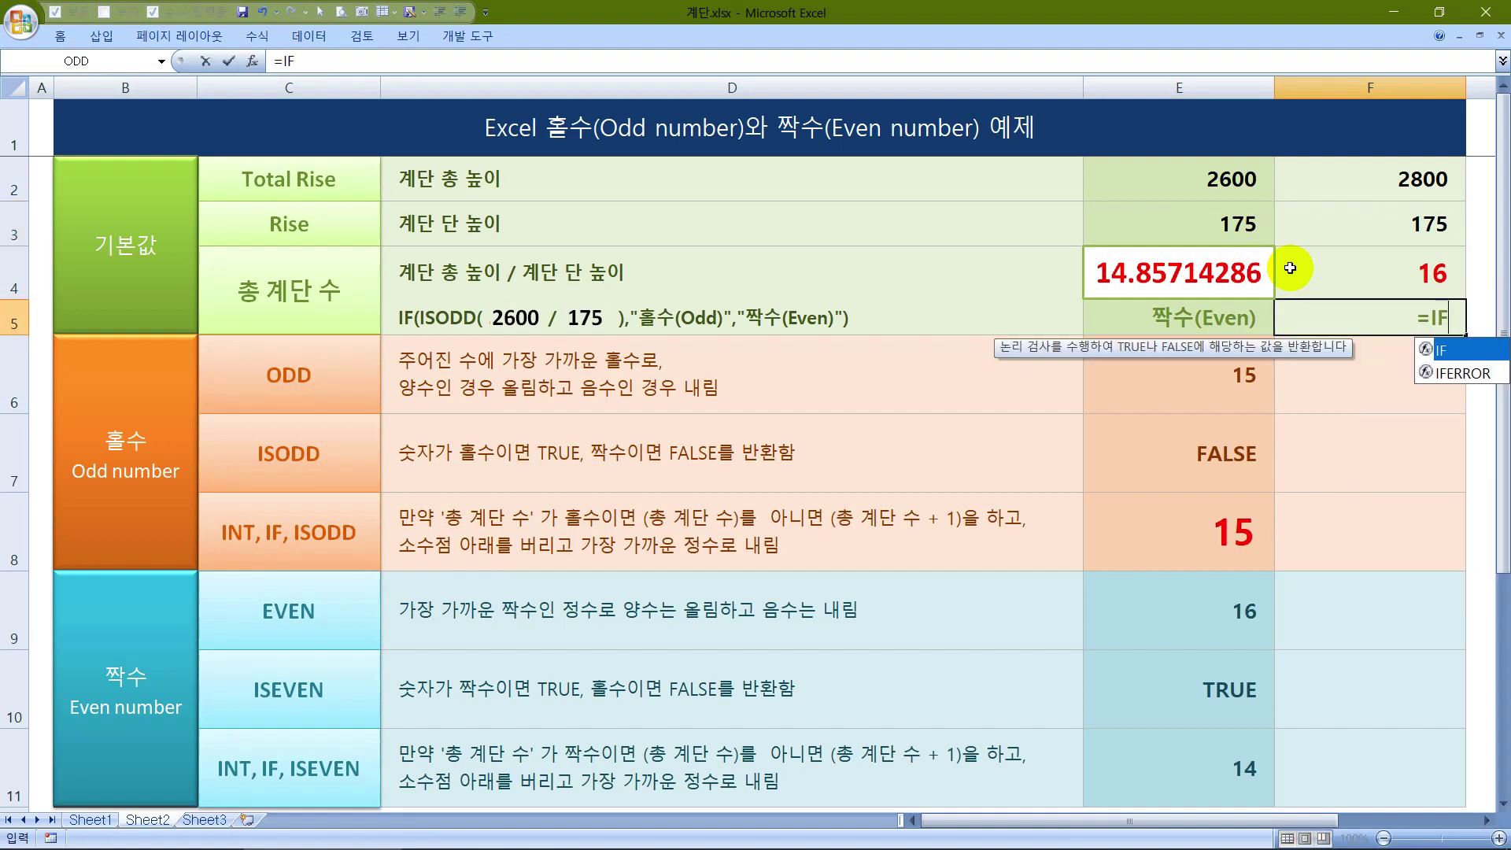
{"action": "type", "text": "(ISO"}
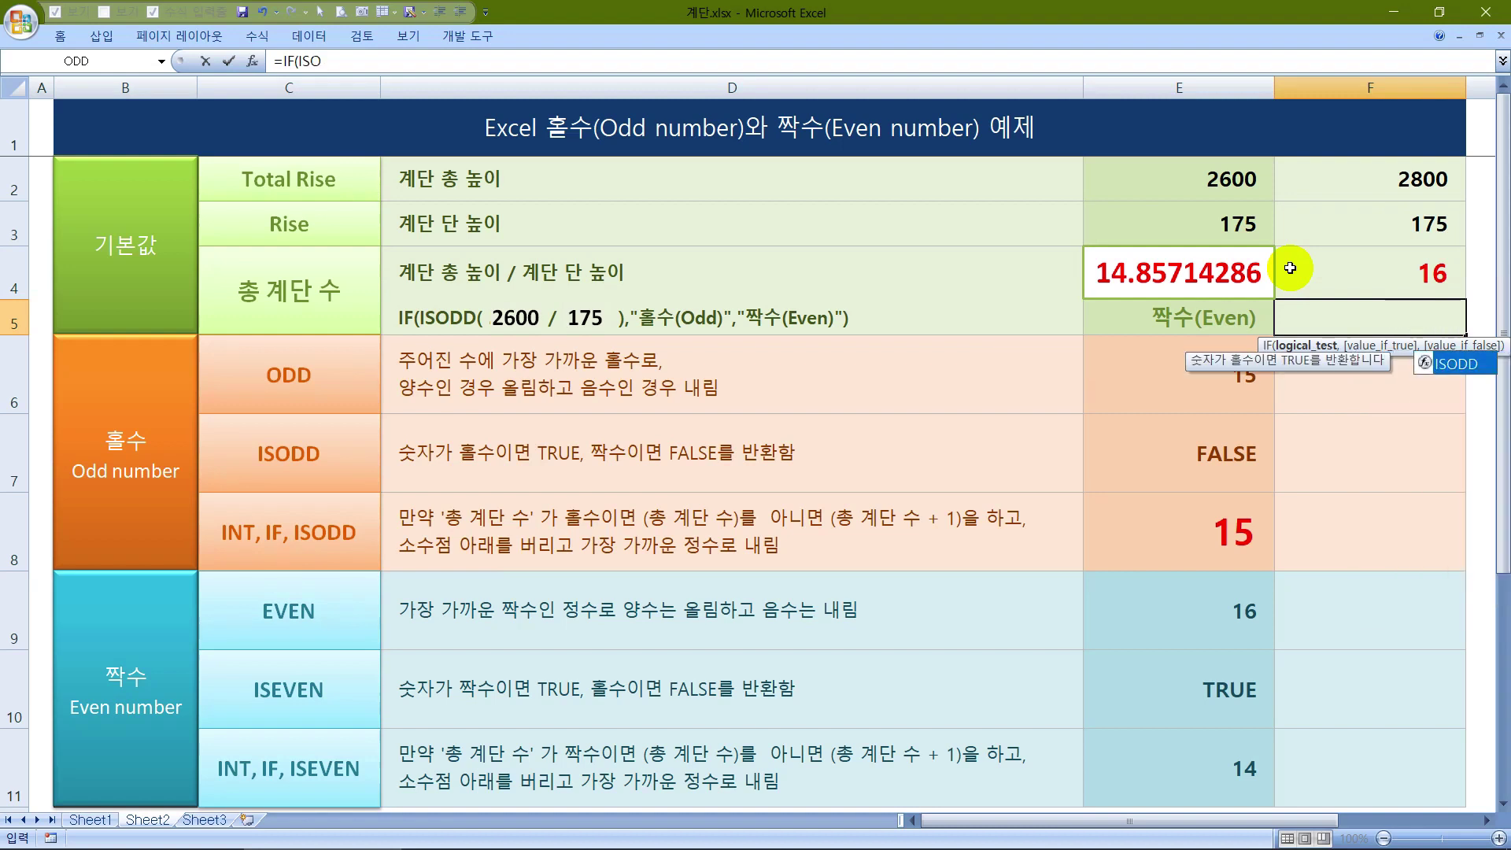
{"action": "type", "text": "DD("}
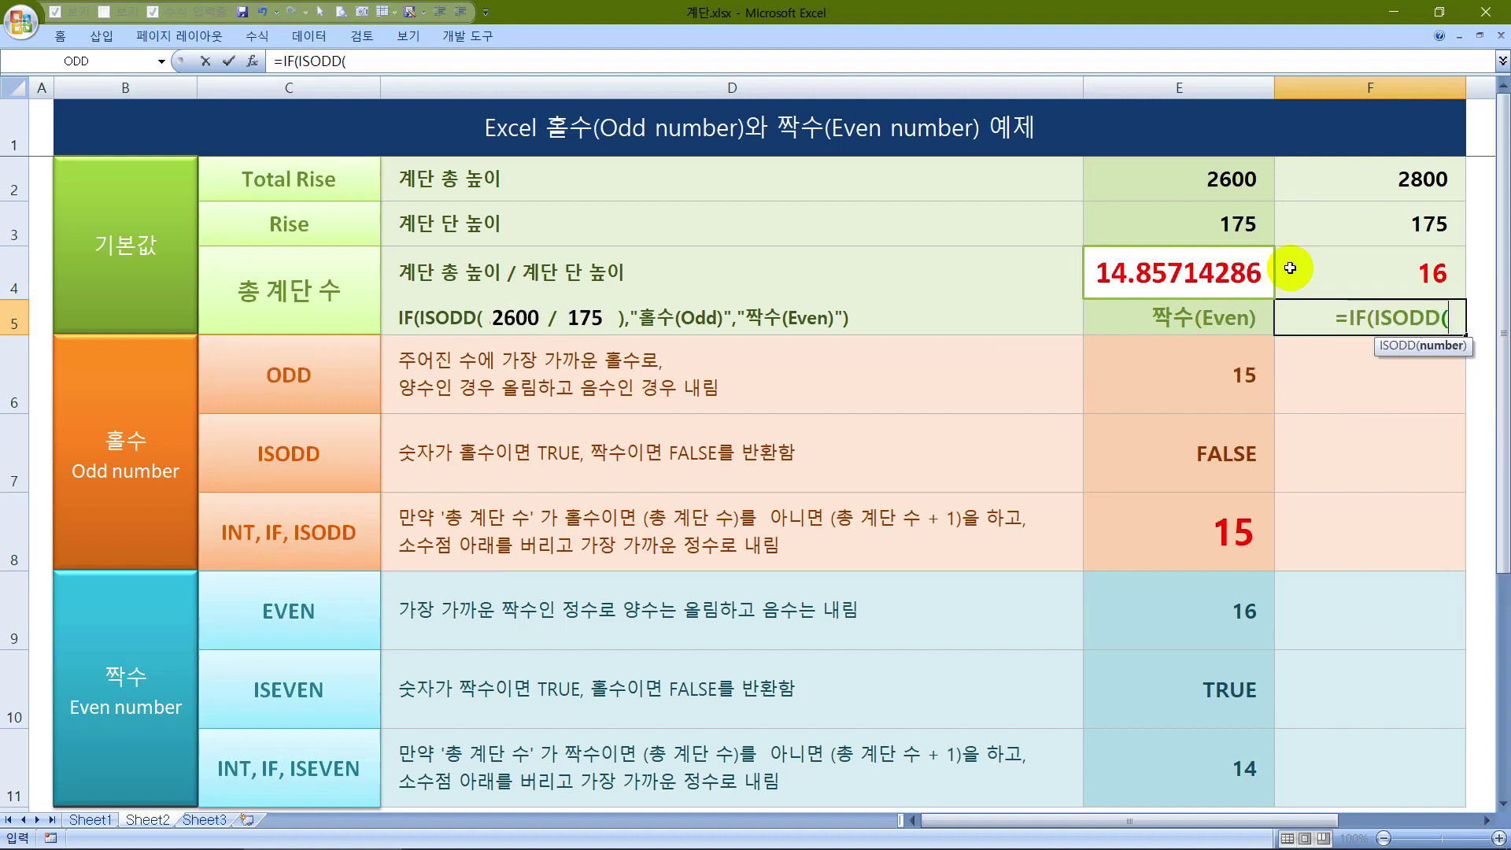
{"action": "left_click", "coordinate": [1365, 178]}
{"action": "type", "text": "/"}
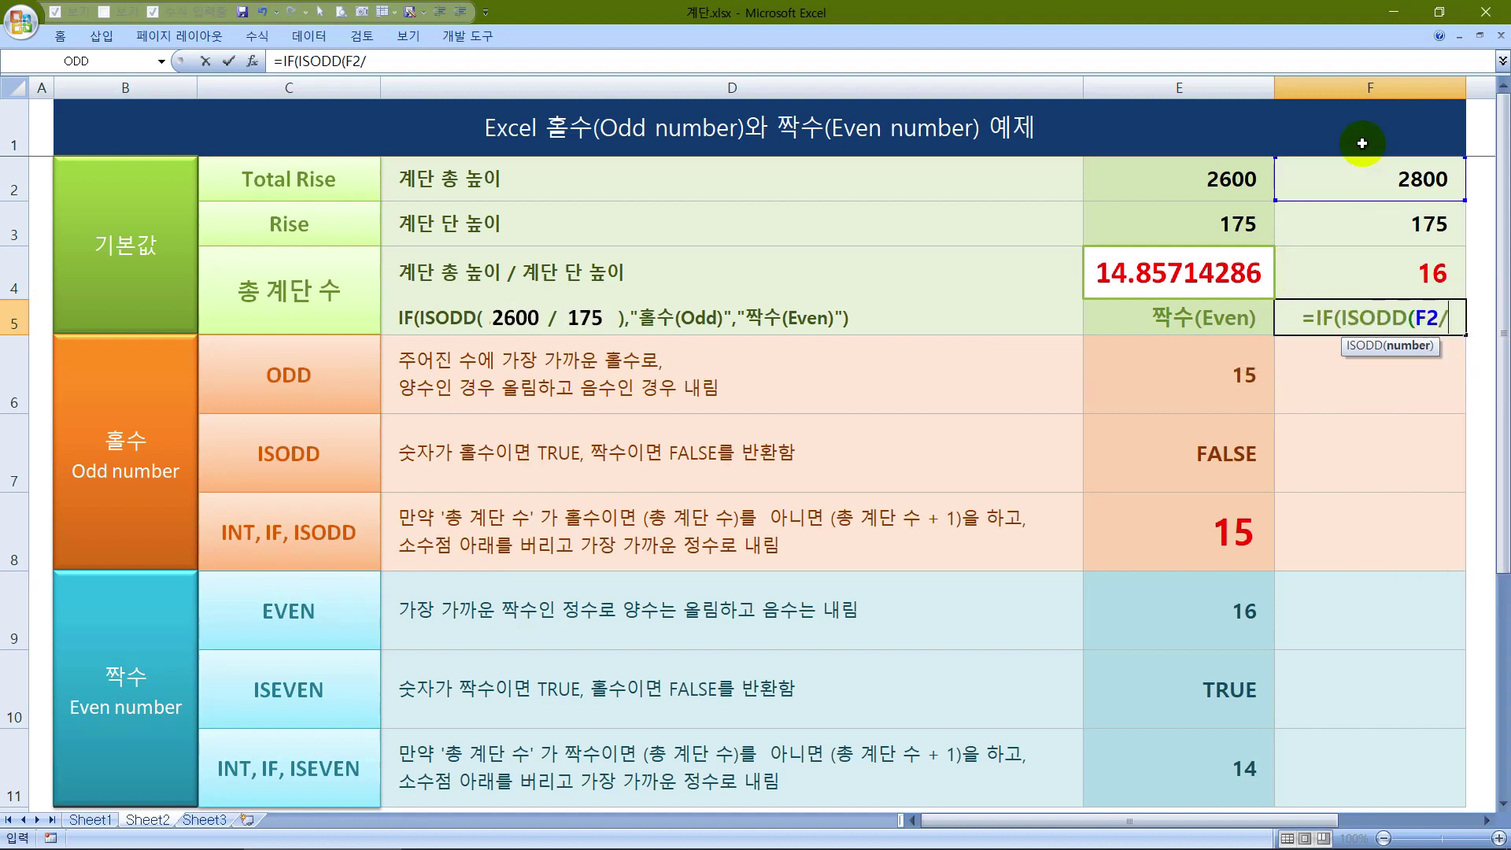
{"action": "left_click", "coordinate": [1388, 216]}
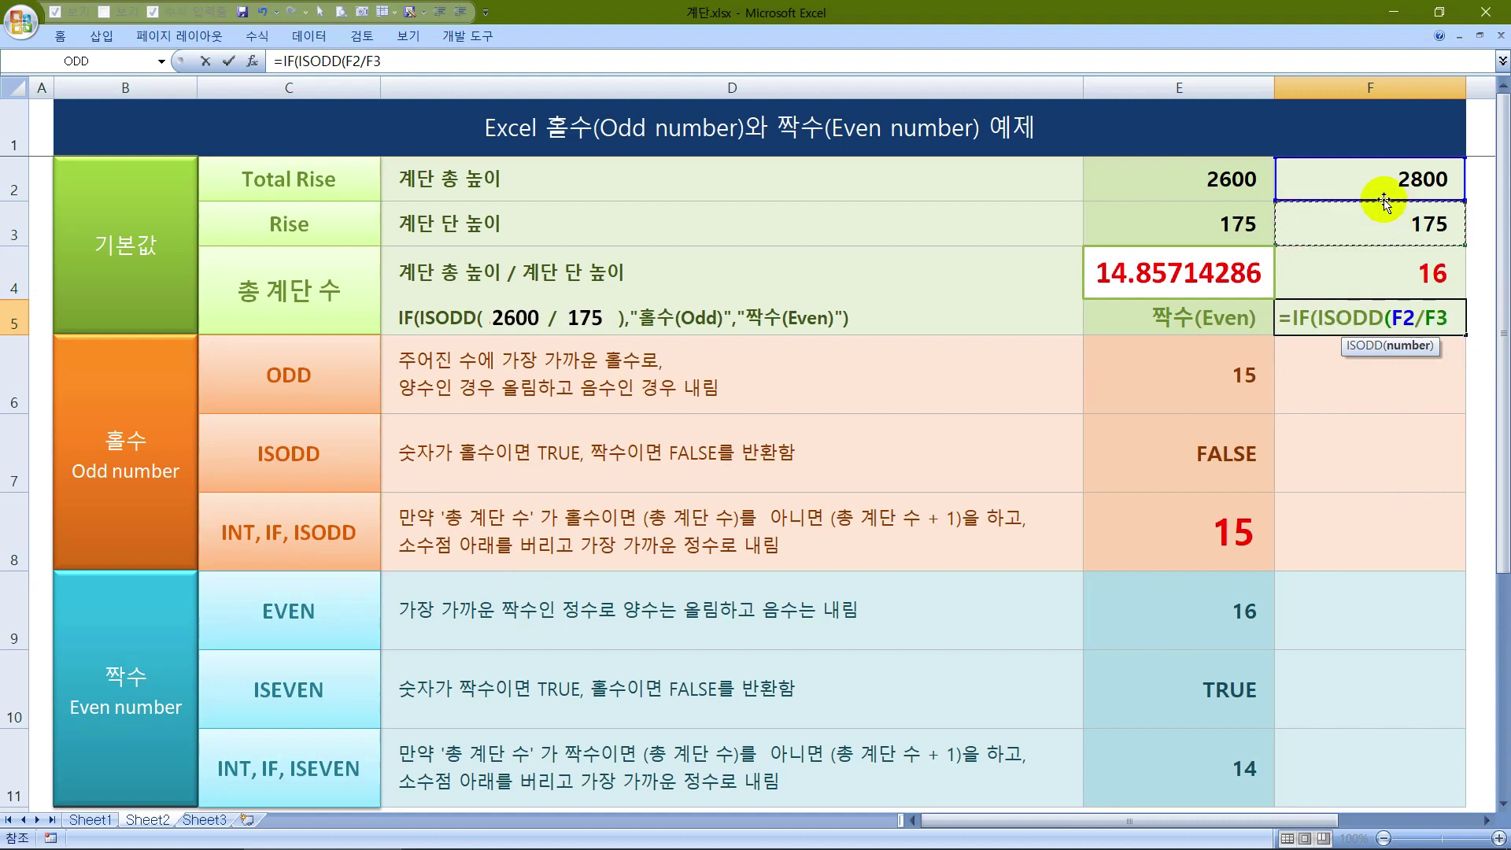
{"action": "type", "text": "),"}
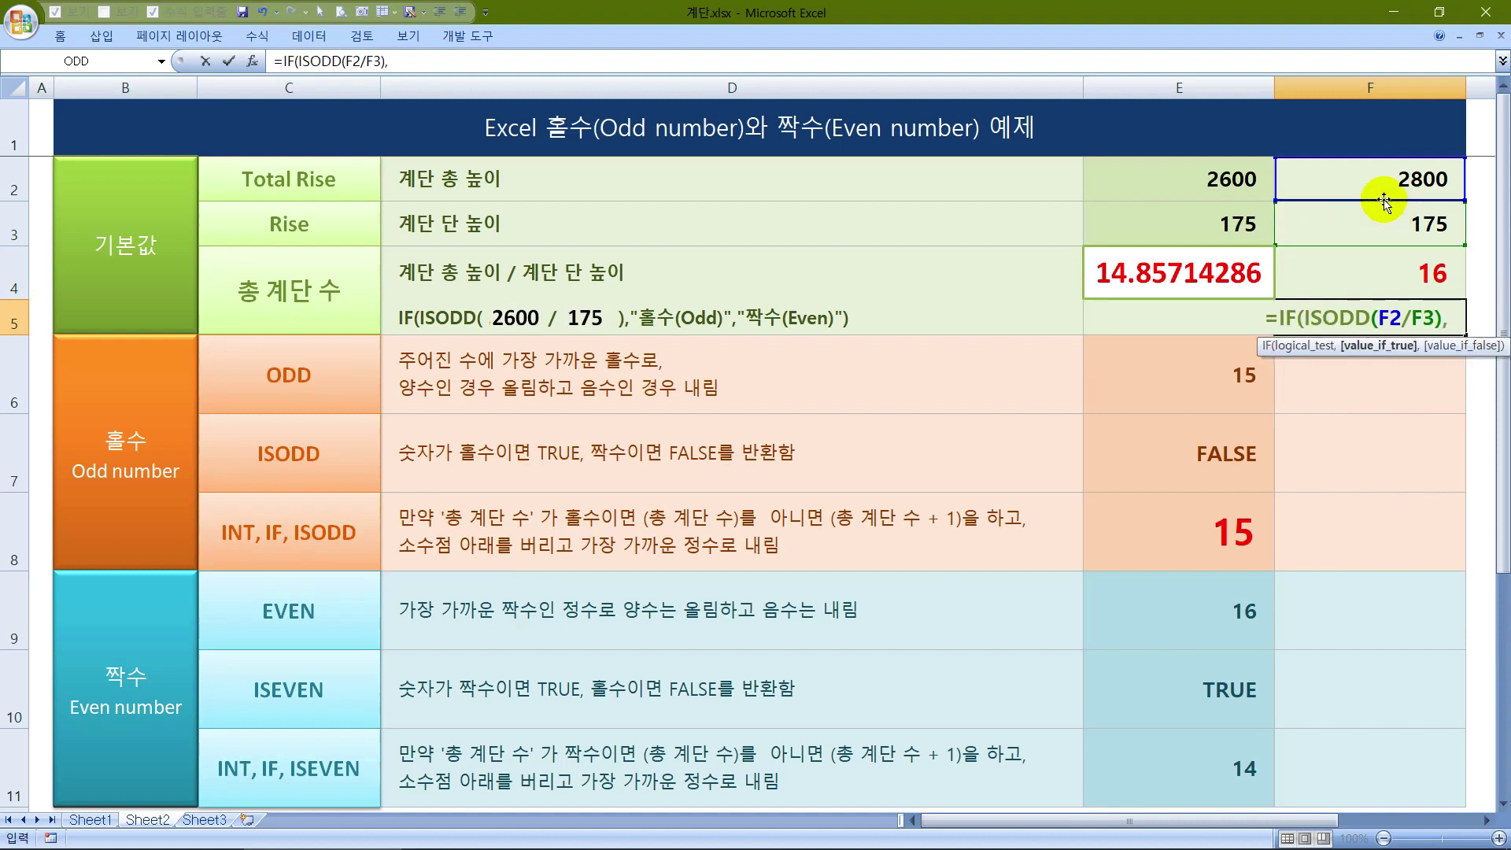
{"action": "type", "text": "\"GHFTN"}
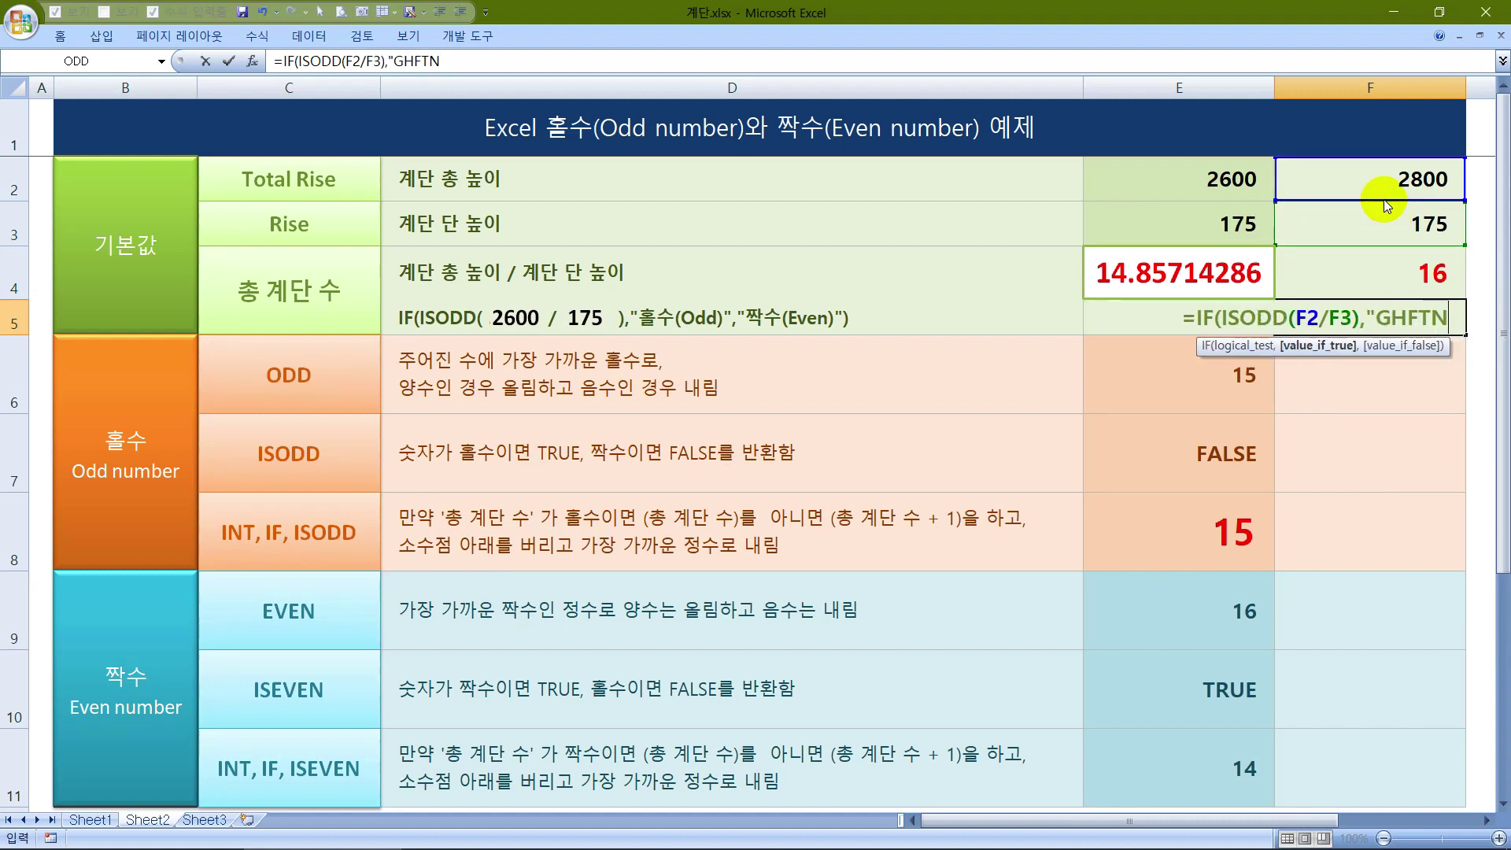
{"action": "key", "text": "BackSpace"}
{"action": "key", "text": "BackSpace"}
{"action": "key", "text": "BackSpace"}
{"action": "key", "text": "BackSpace"}
{"action": "key", "text": "BackSpace"}
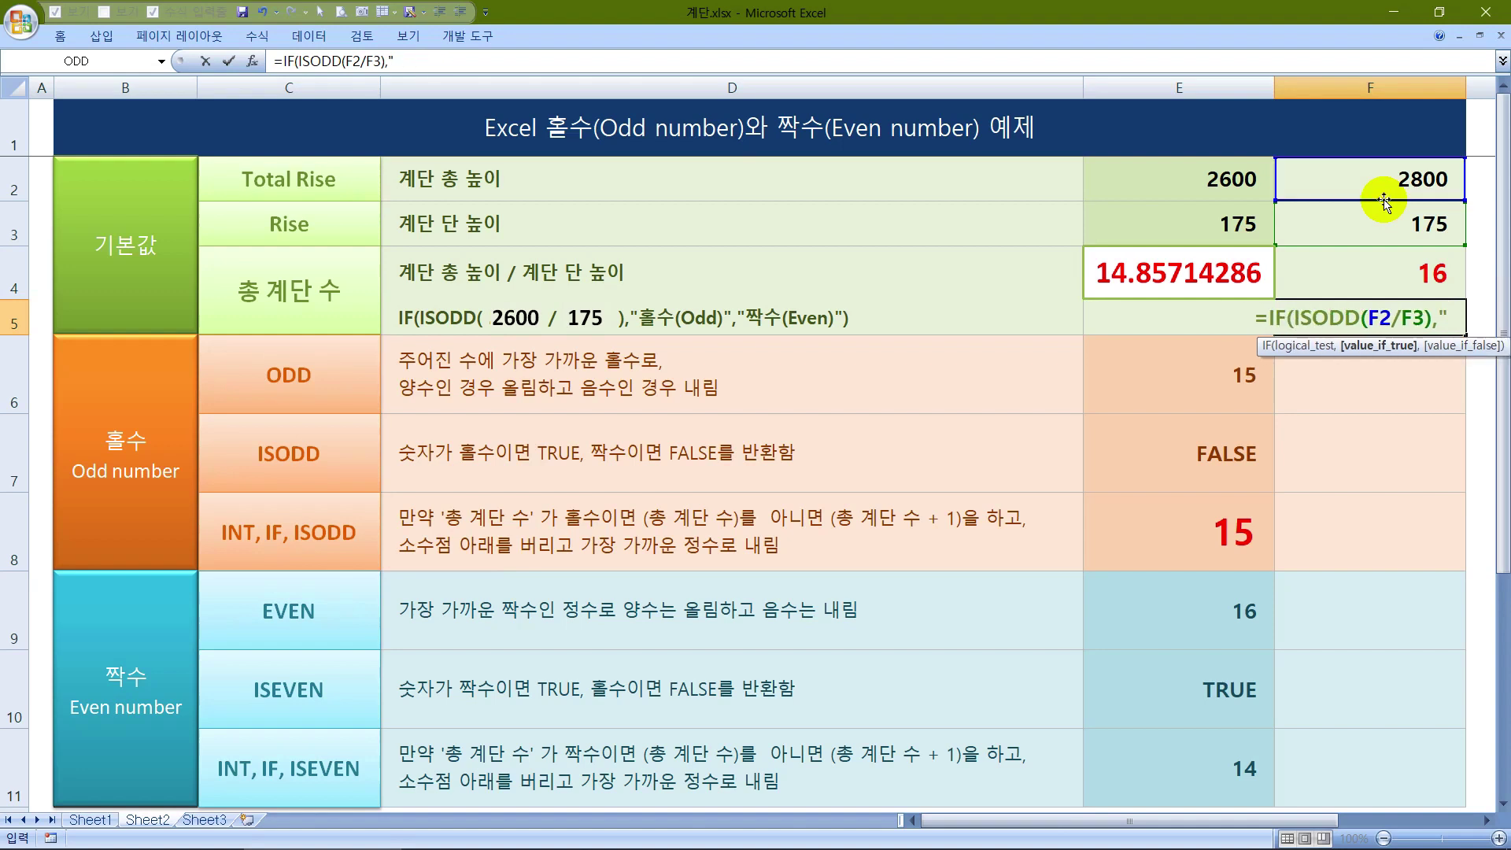
{"action": "type", "text": "홀수("}
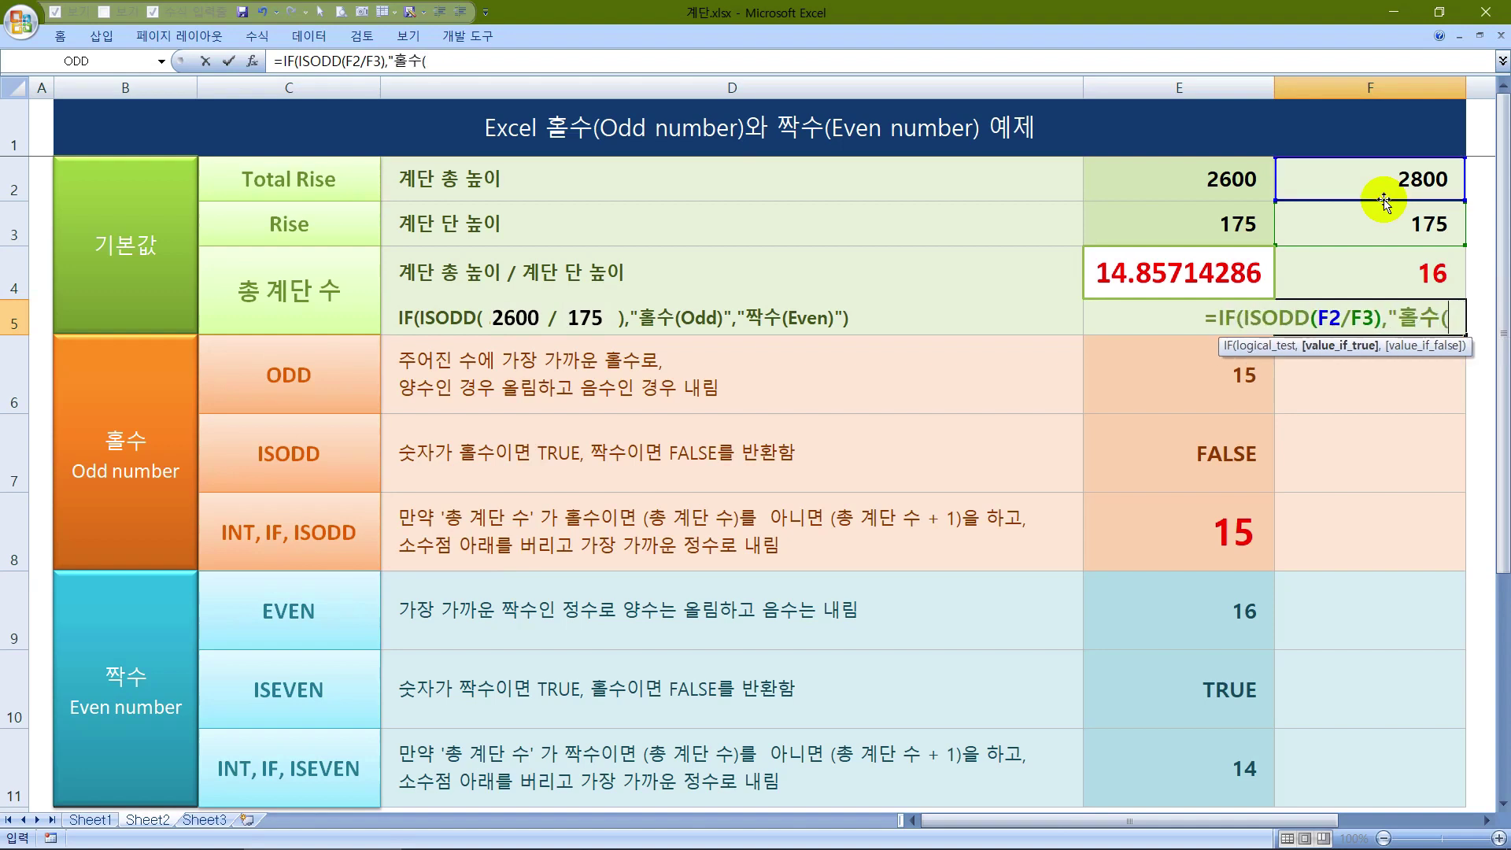
{"action": "type", "text": "ㅐ"}
{"action": "key", "text": "BackSpace"}
{"action": "type", "text": "ㅐㅇㅇ"}
{"action": "key", "text": "BackSpace"}
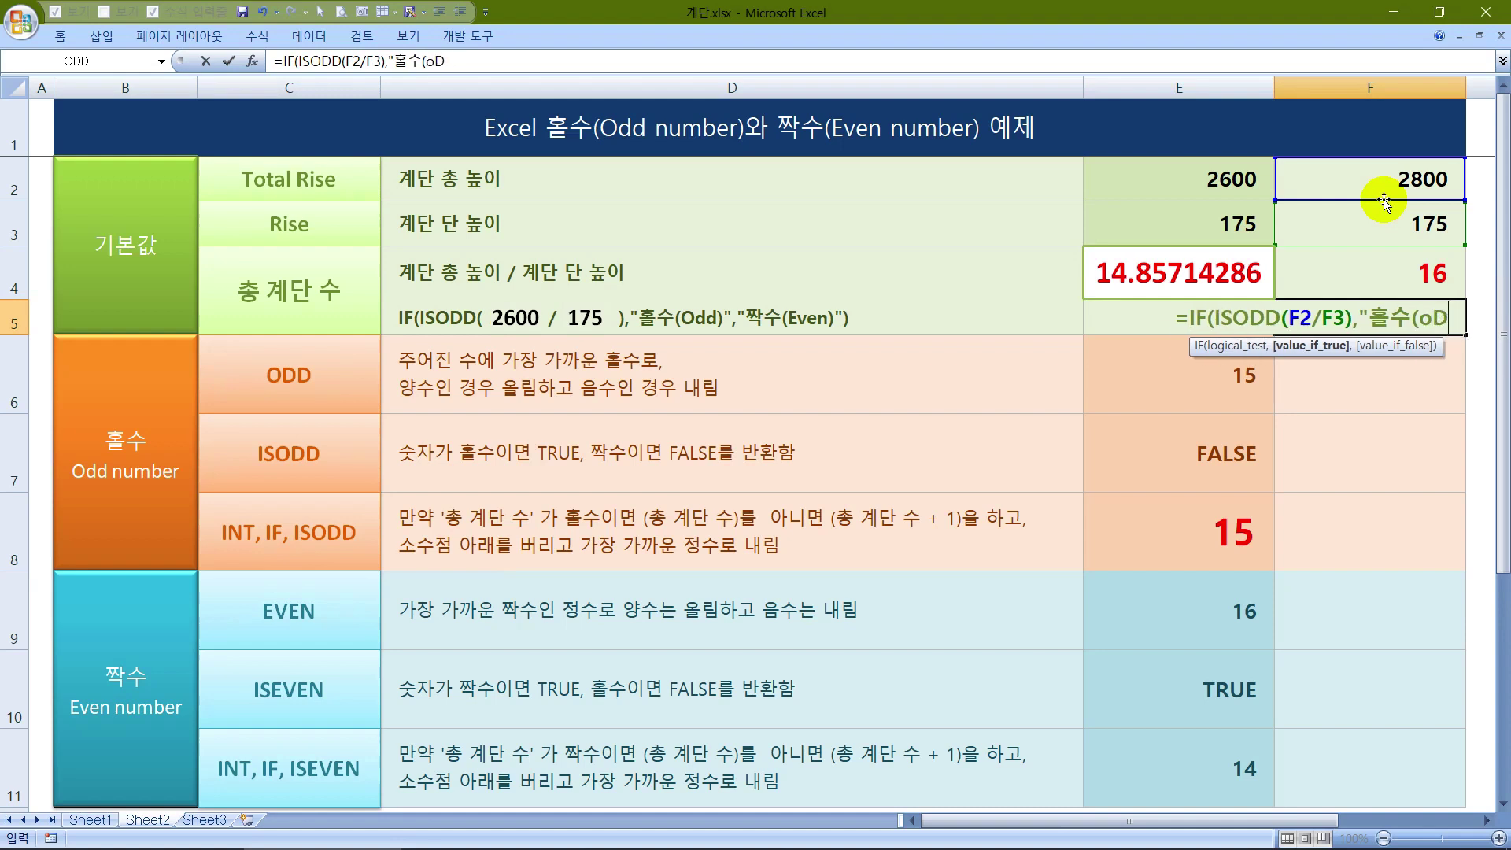
{"action": "key", "text": "BackSpace"}
{"action": "key", "text": "BackSpace"}
{"action": "type", "text": "O"}
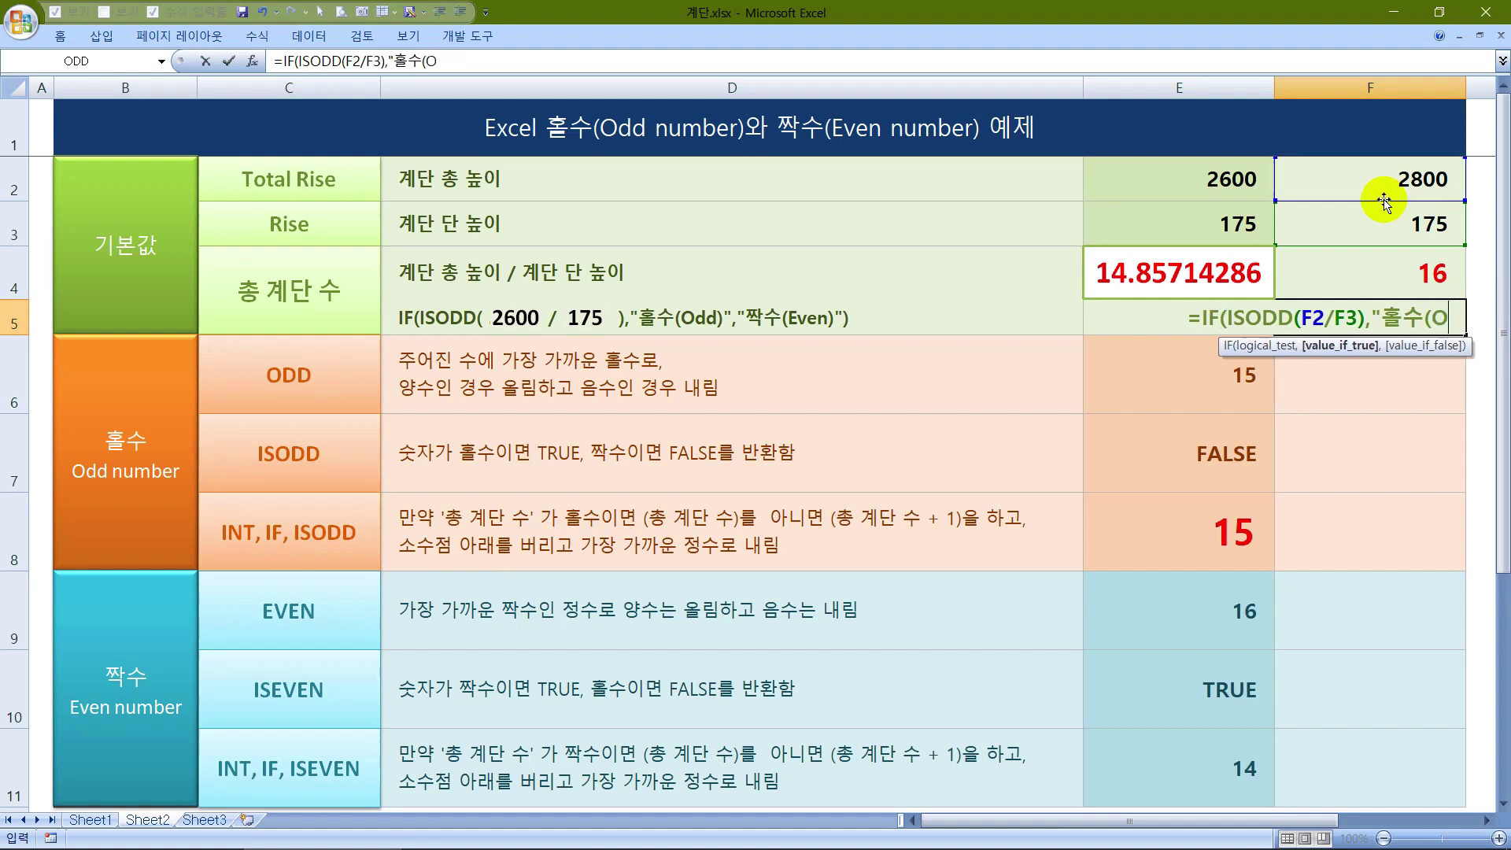
{"action": "type", "text": "dd"}
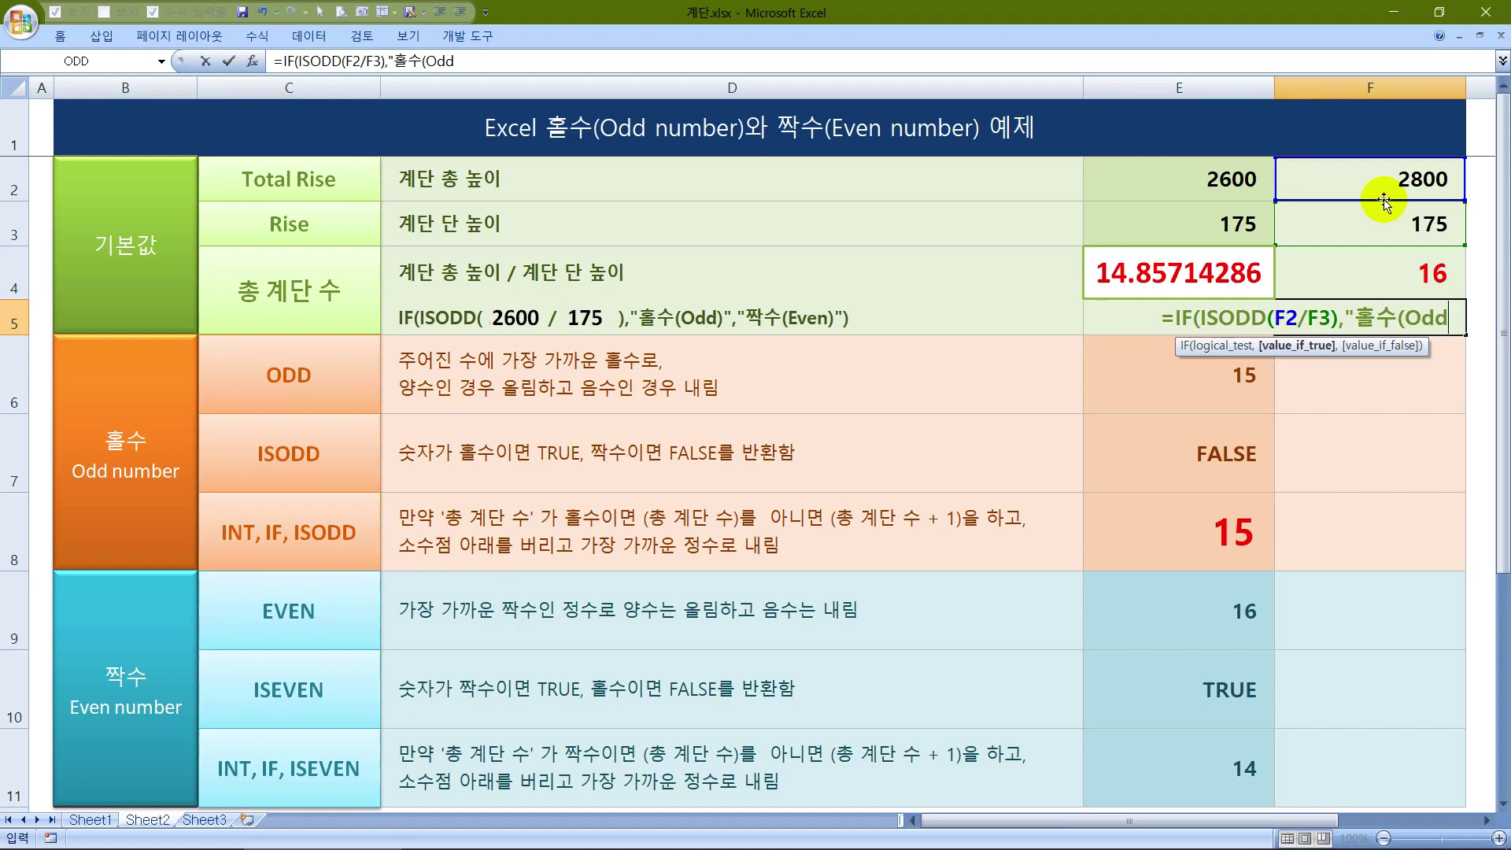
{"action": "type", "text": ")\""}
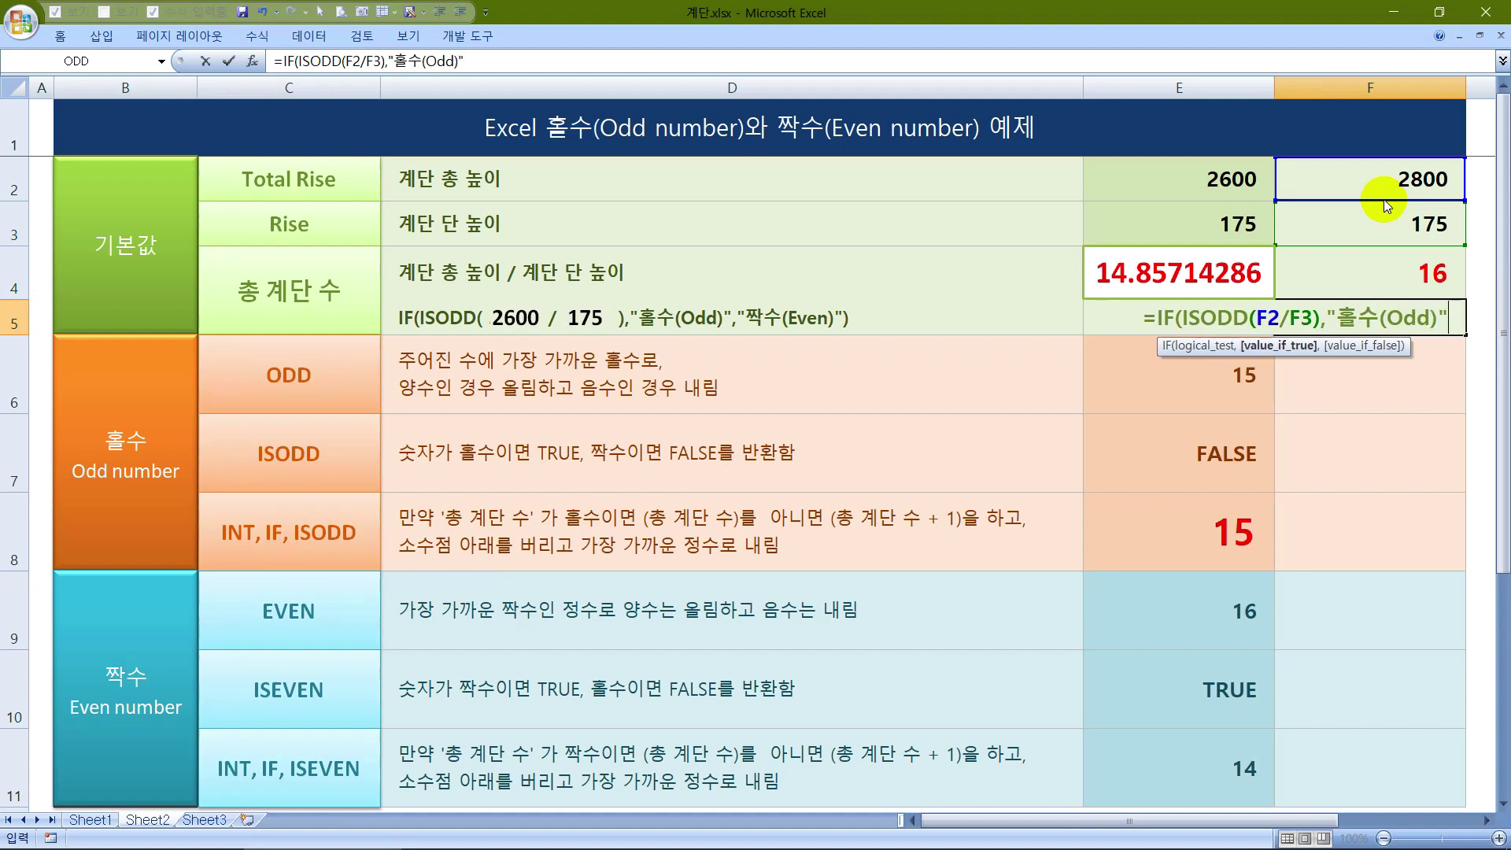
{"action": "type", "text": ","}
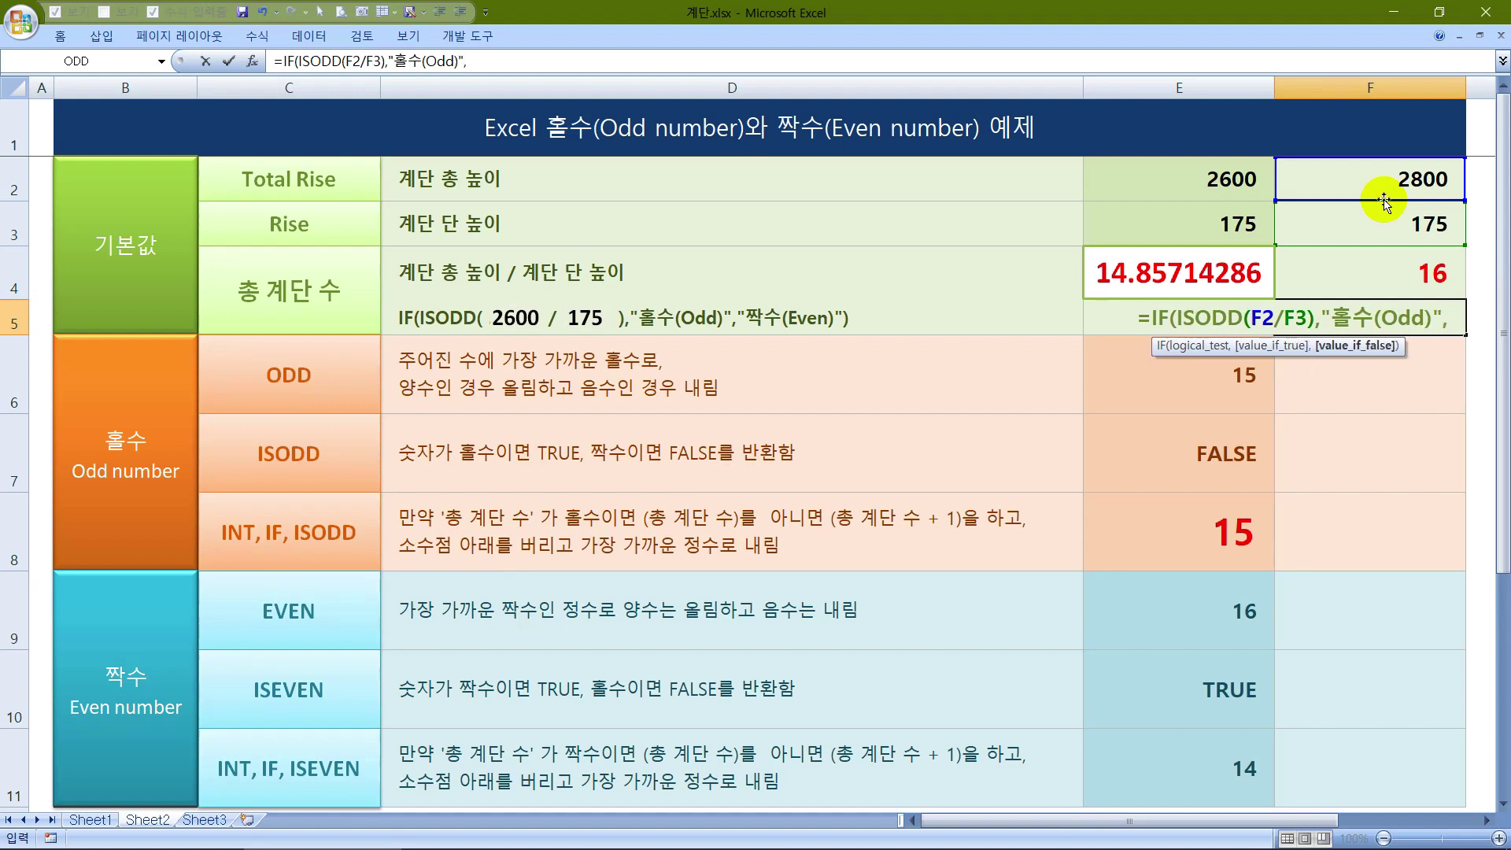
{"action": "type", "text": "\""}
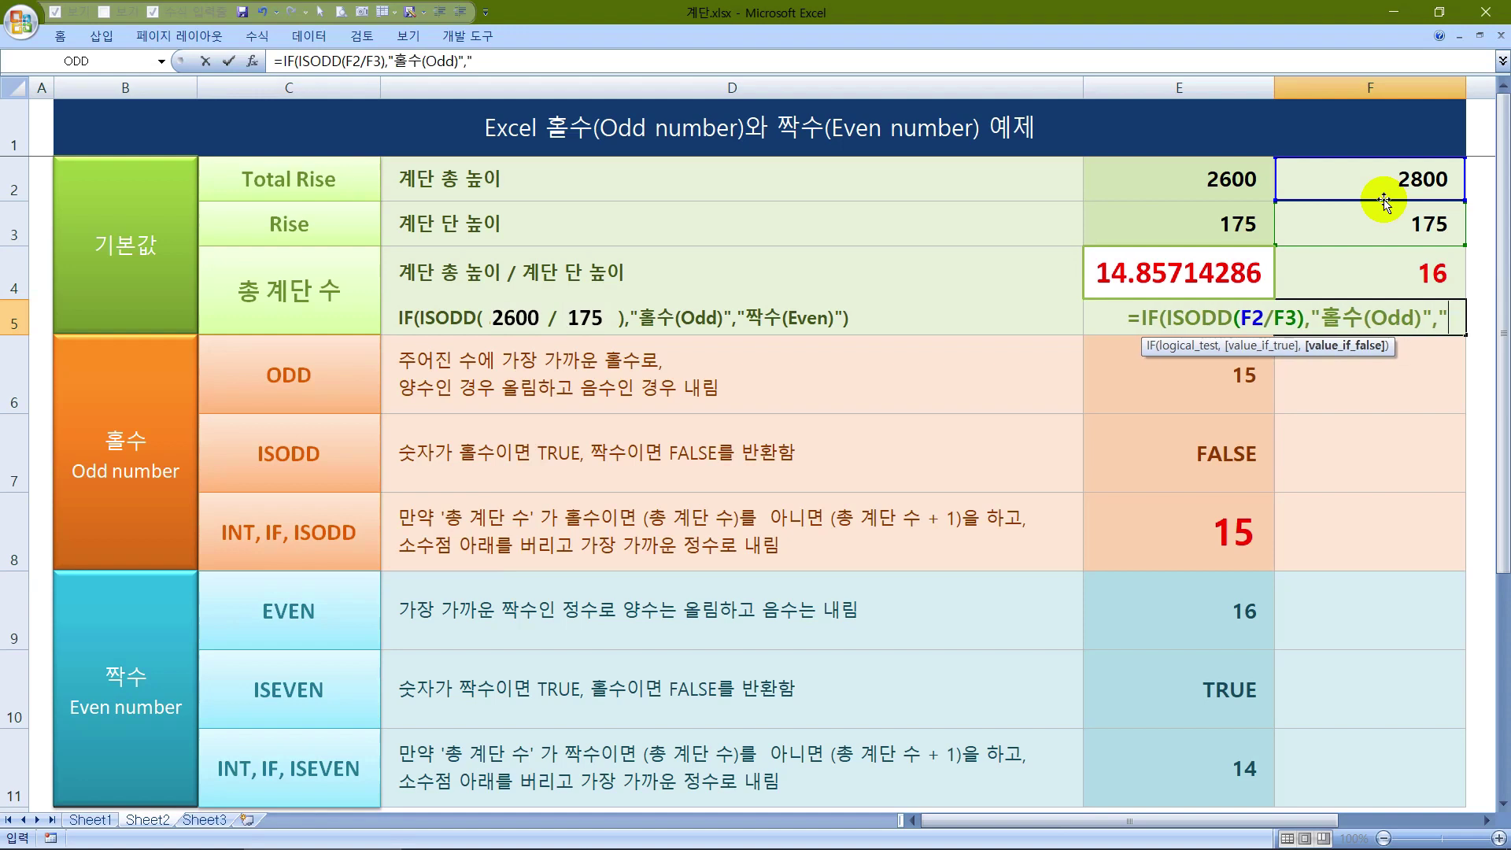
{"action": "type", "text": "ㅉ"}
{"action": "type", "text": "수"}
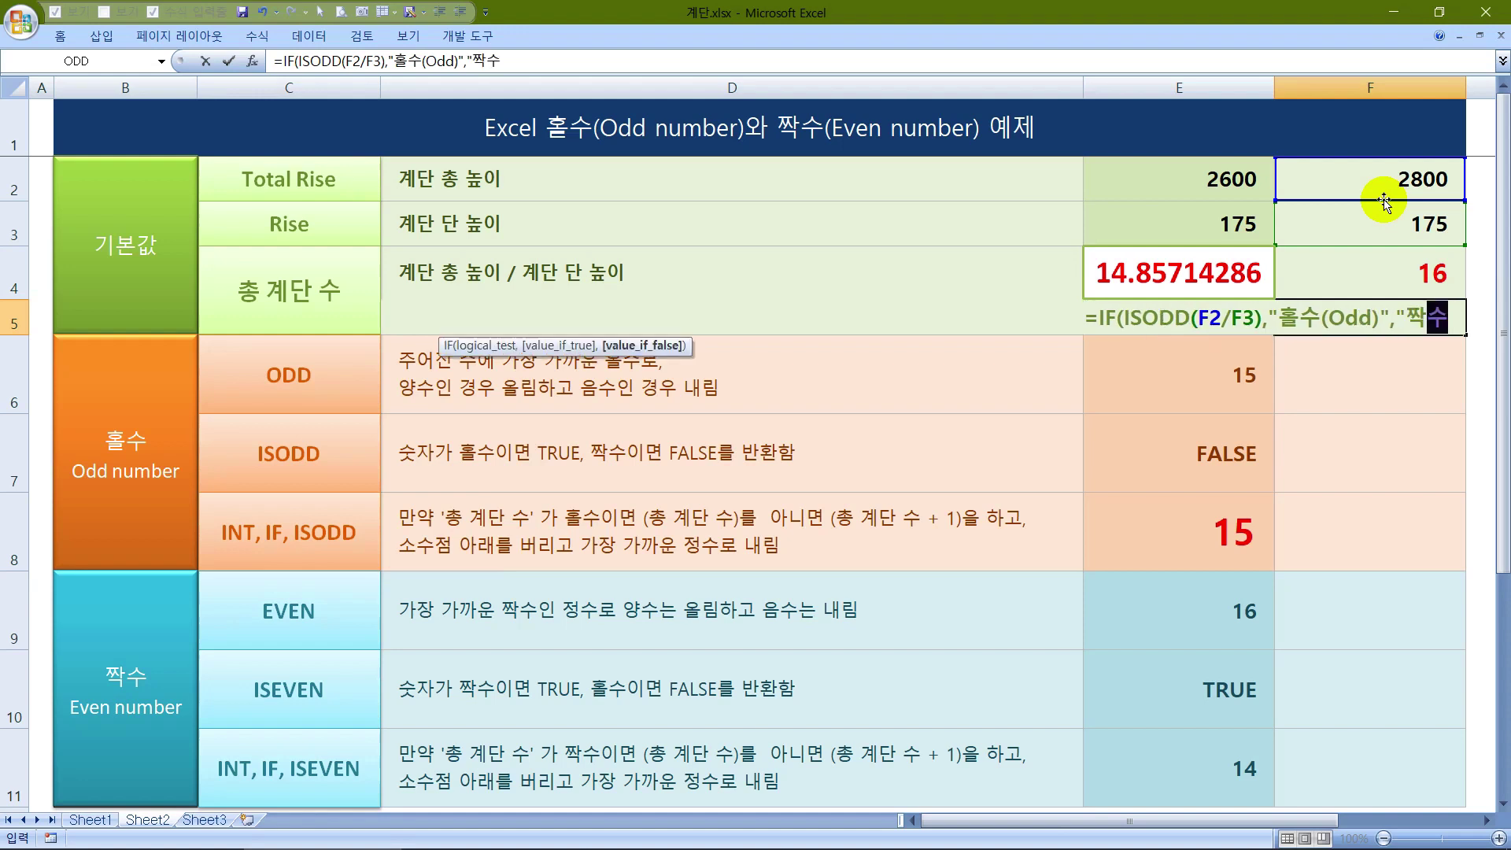
{"action": "type", "text": "("}
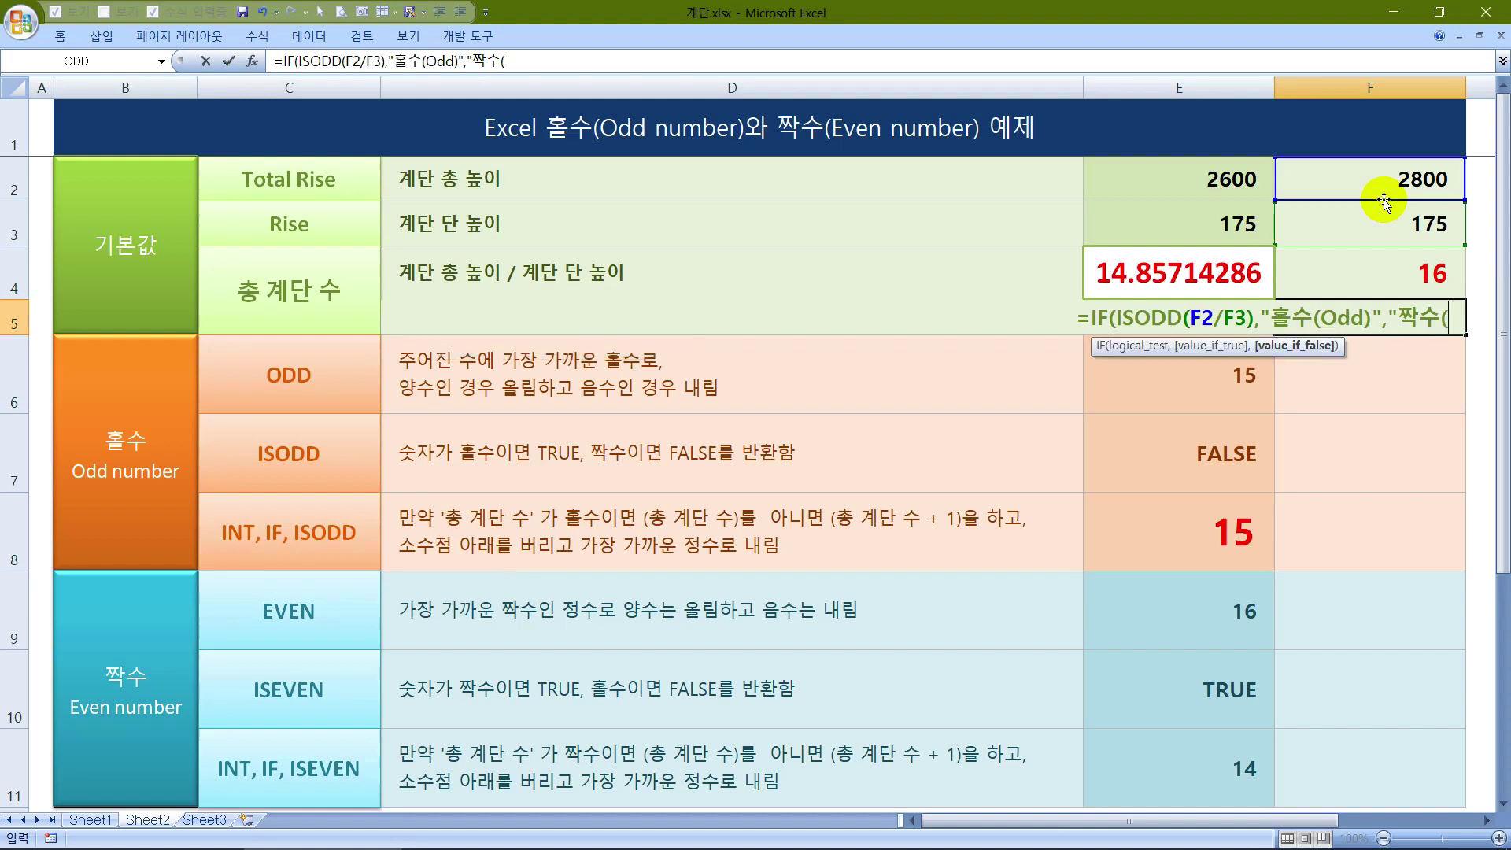
{"action": "type", "text": "Even"}
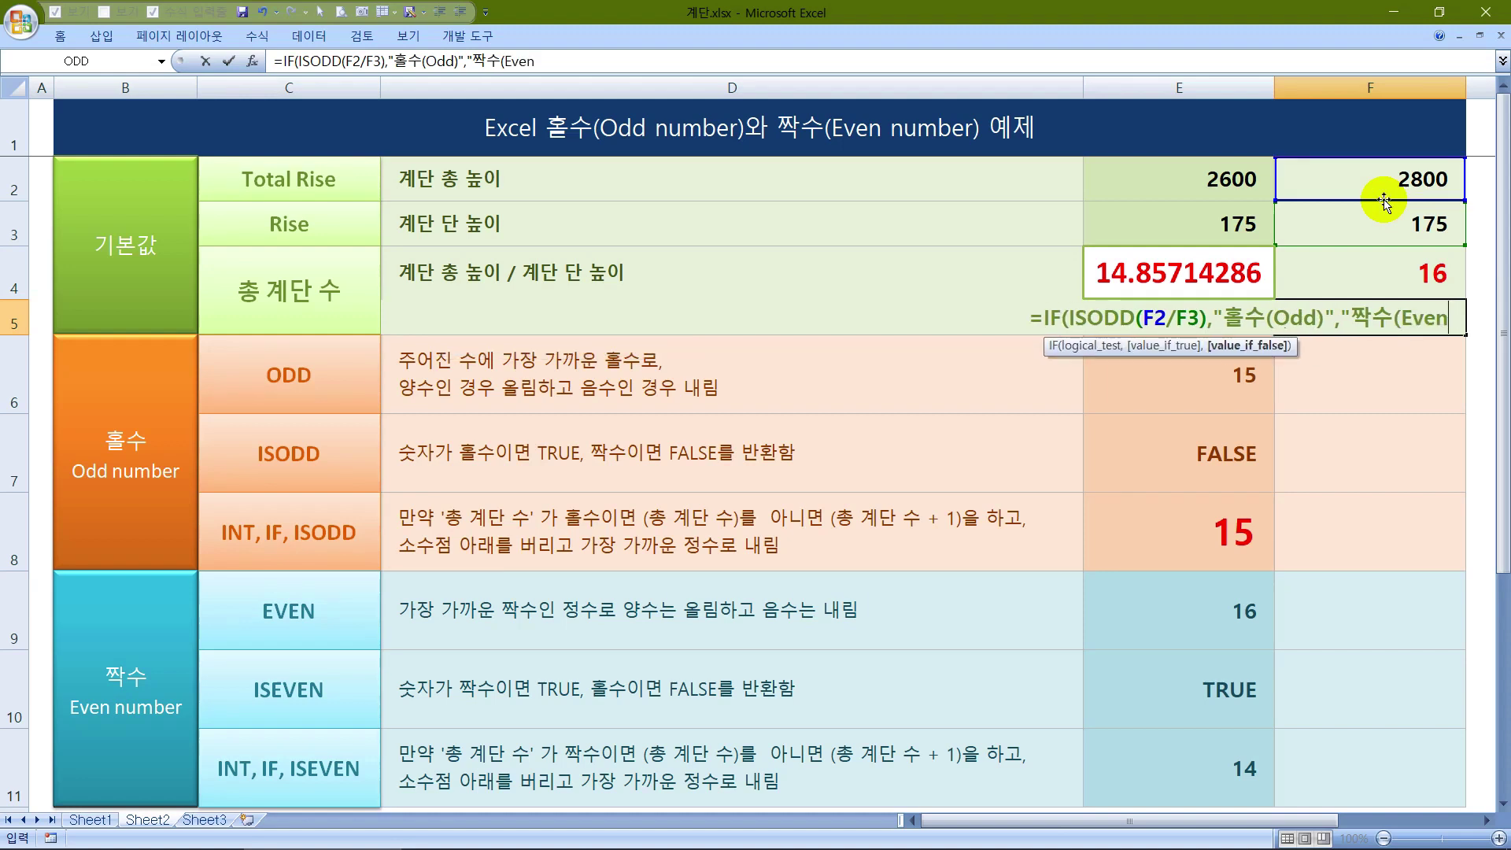
{"action": "type", "text": ")"}
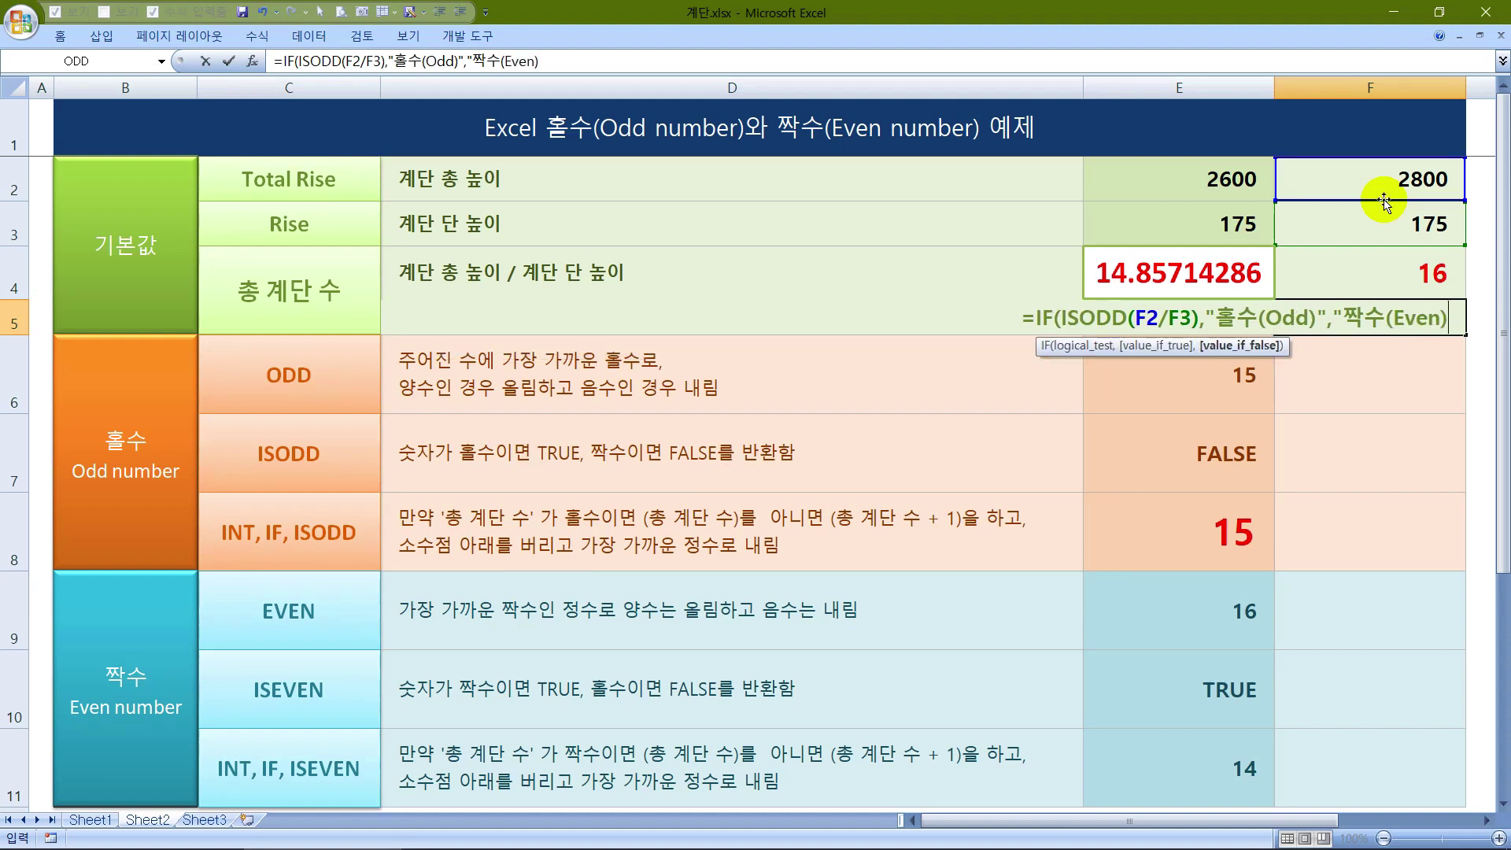
{"action": "type", "text": "\")"}
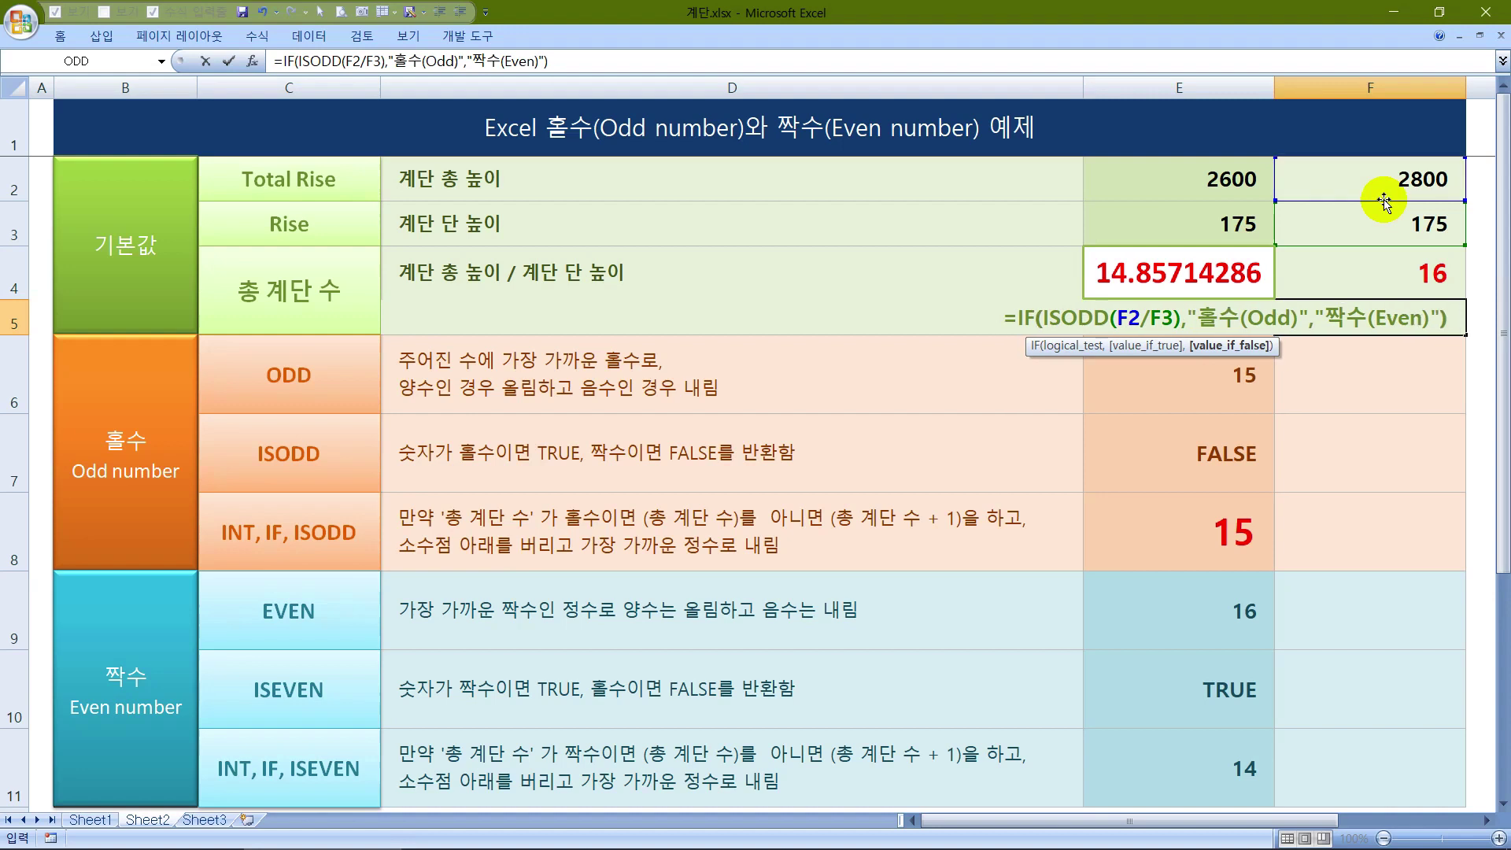
{"action": "type", "text": ")"}
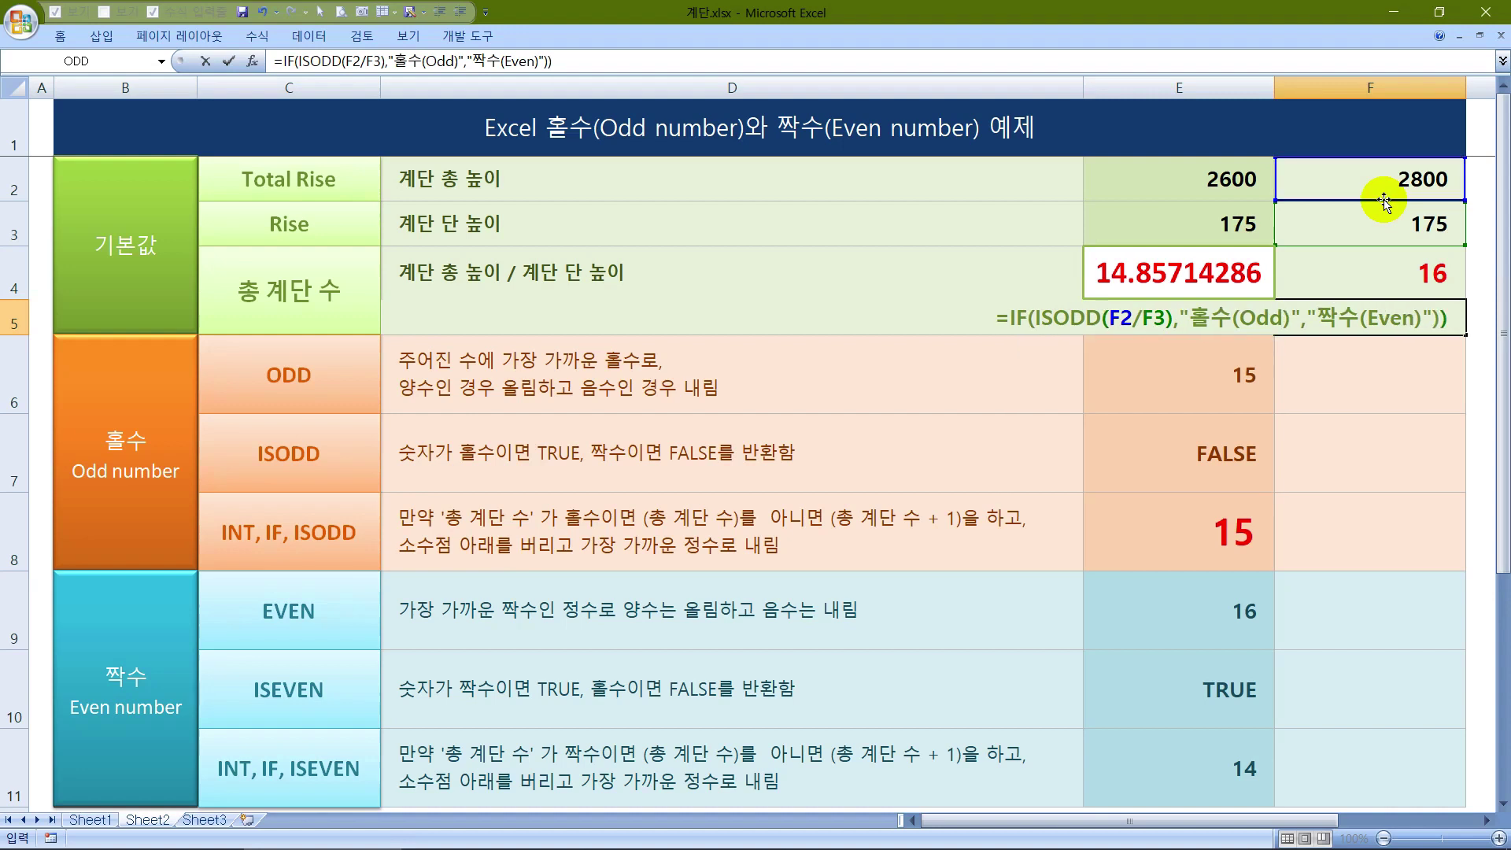
Commit the F5 odd/even formula, then change F2 to 3000 so F5 reads 홀수(Odd)
{"action": "key", "text": "Return"}
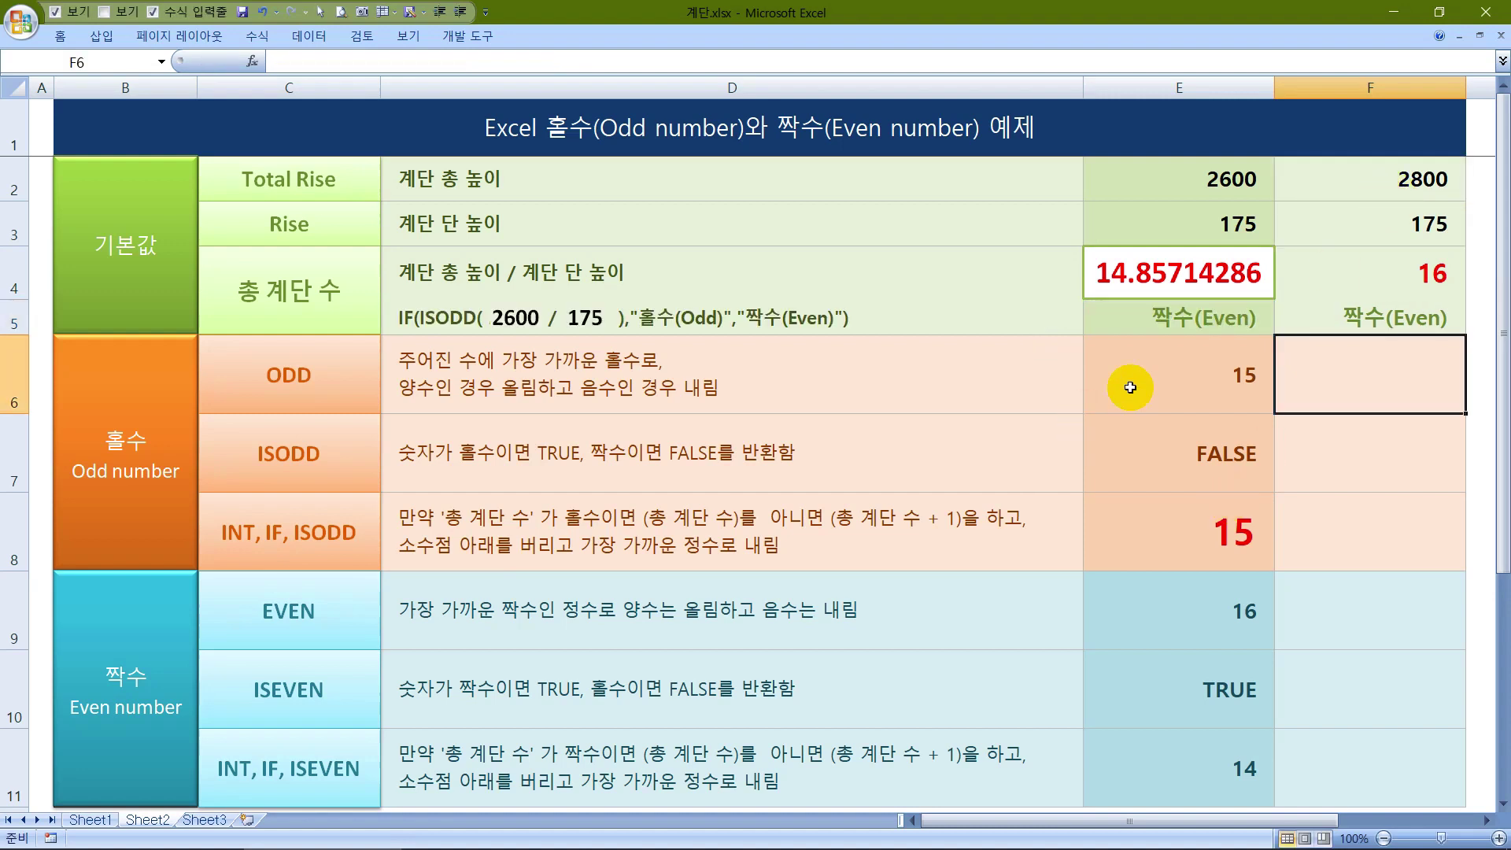
{"action": "left_click", "coordinate": [1342, 311]}
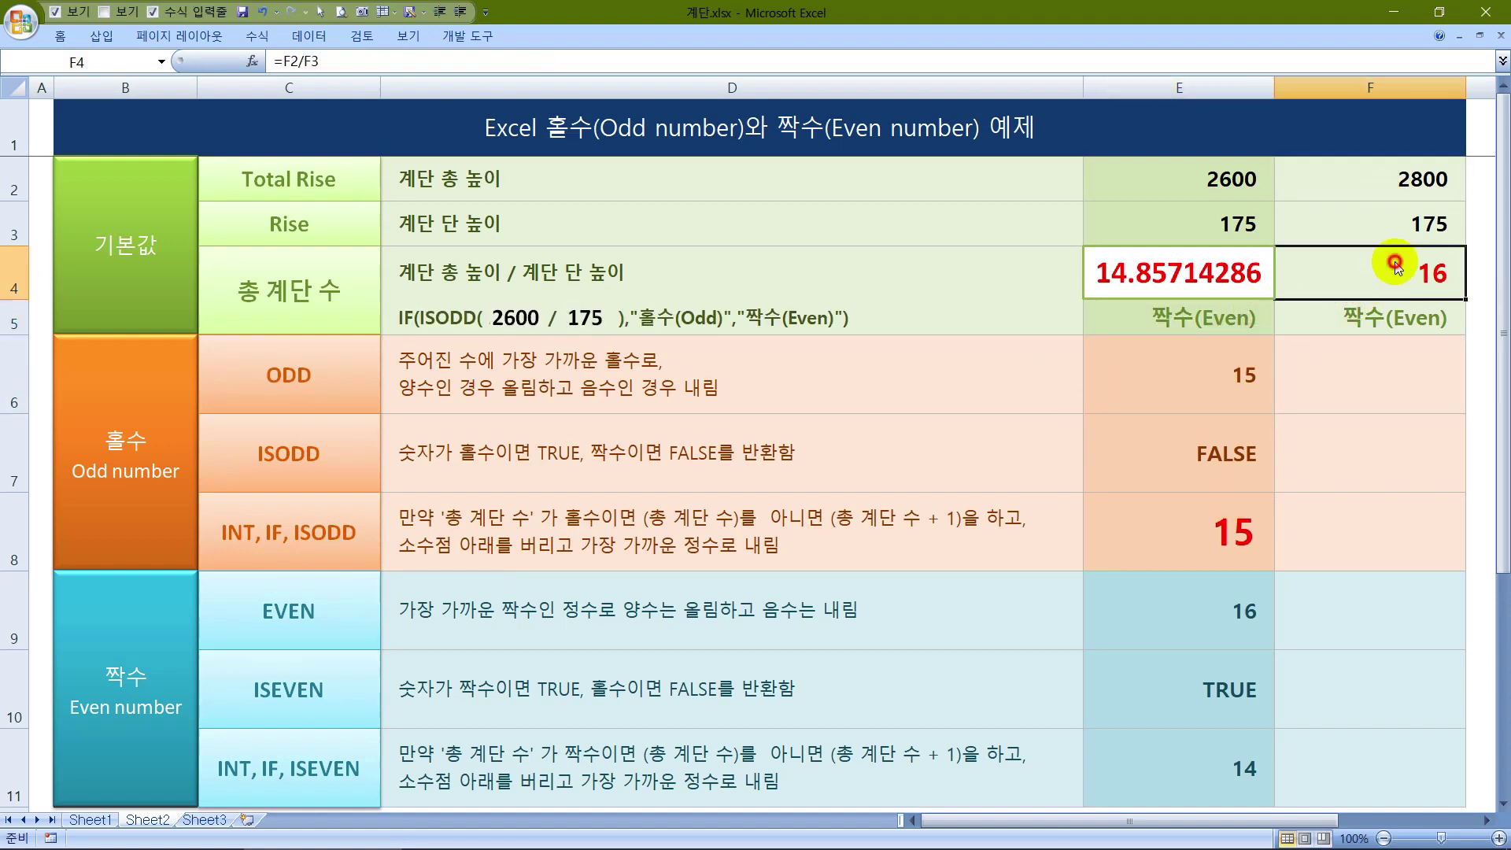
{"action": "left_click", "coordinate": [1265, 176]}
{"action": "left_click", "coordinate": [1370, 176]}
{"action": "type", "text": "3"}
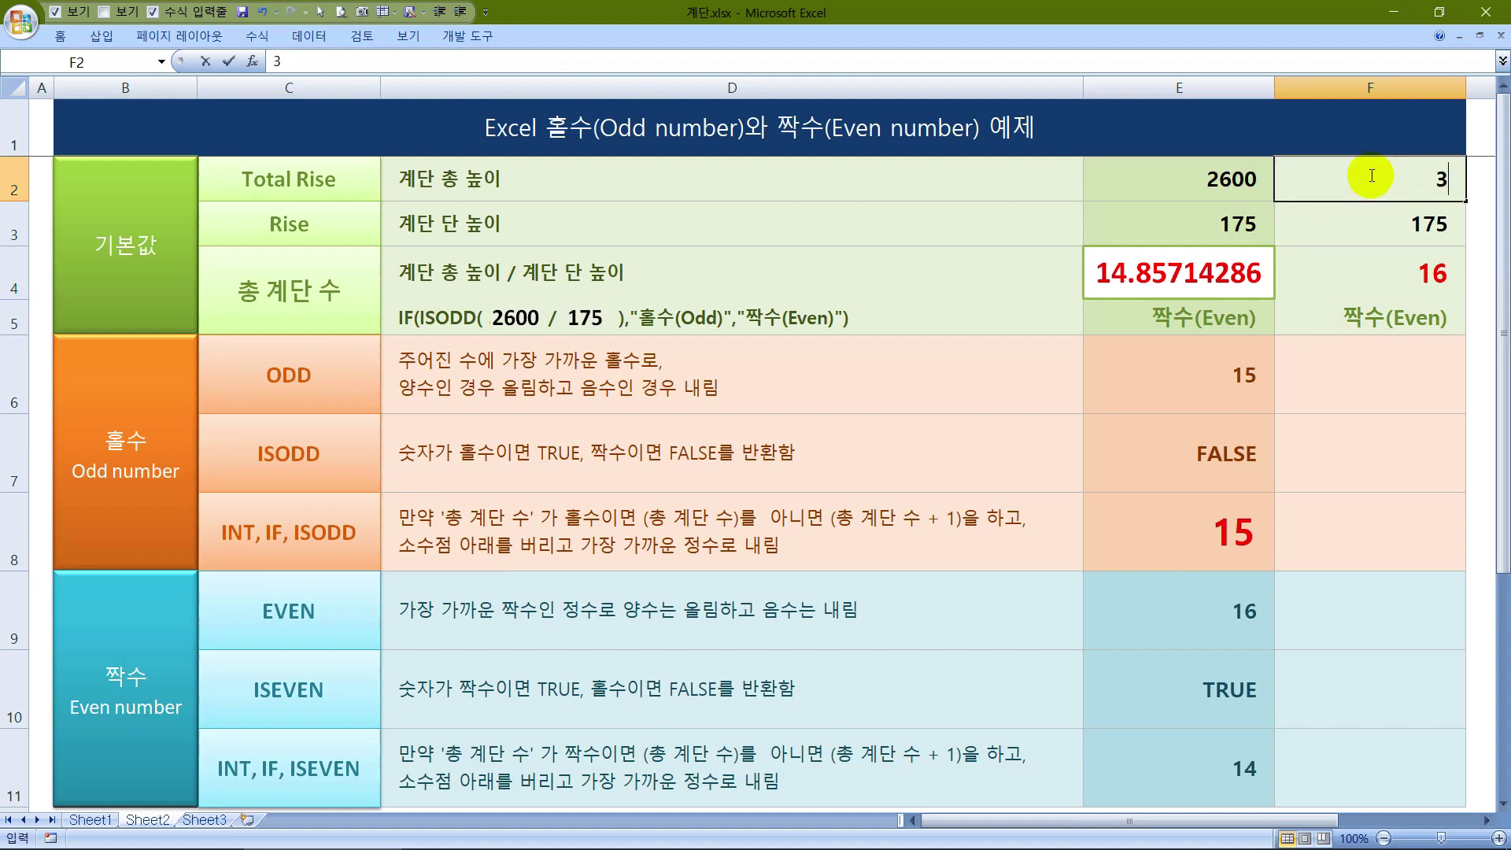
{"action": "type", "text": "000"}
{"action": "key", "text": "Return"}
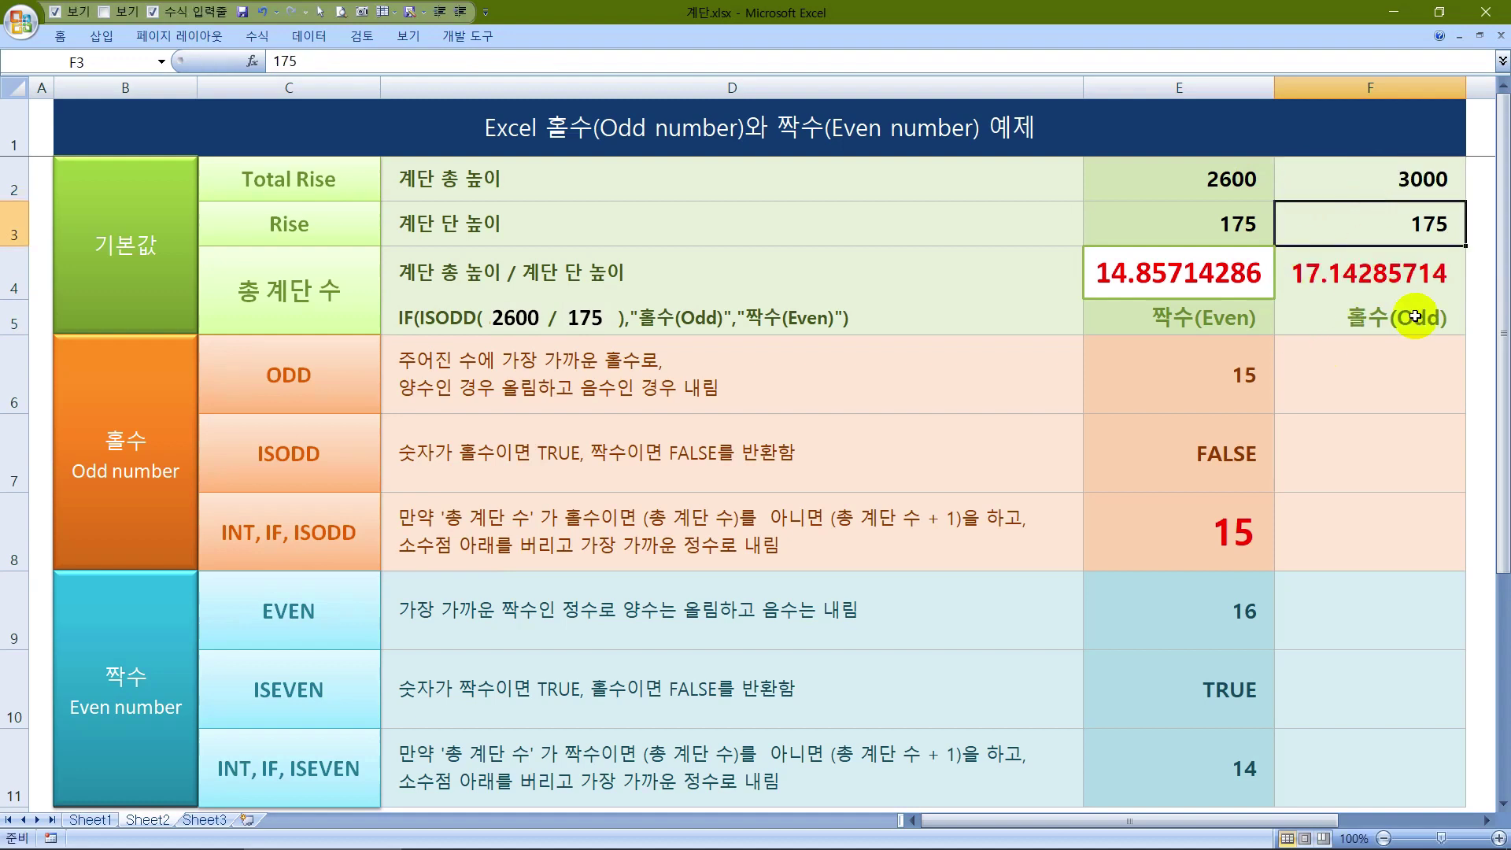
{"action": "left_click", "coordinate": [1414, 321]}
{"action": "left_click", "coordinate": [1389, 393]}
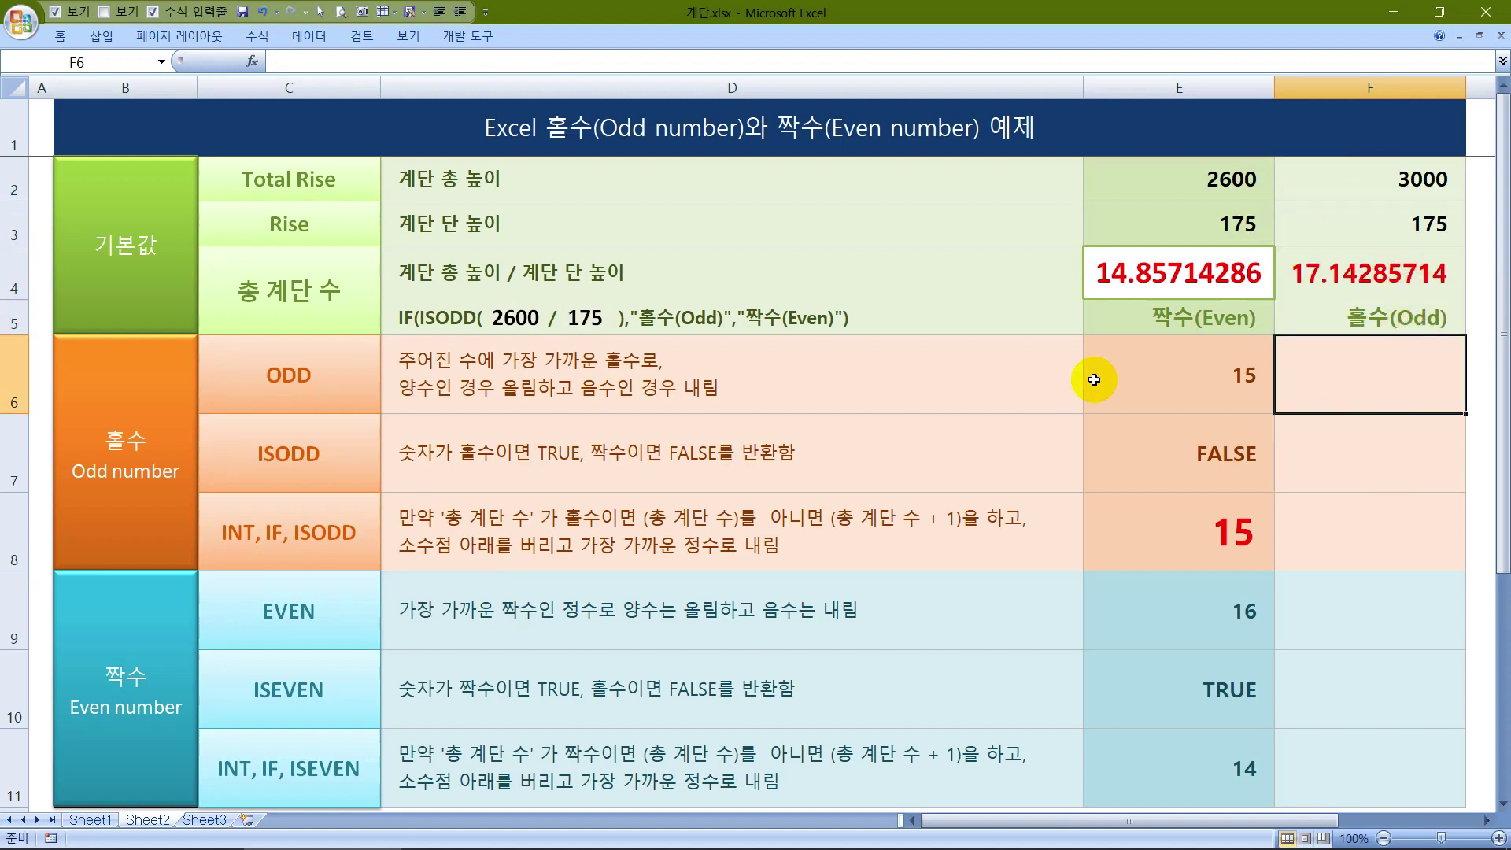
Enter =ODD(F4) in F6, rounding 17.14285714 up to 19
{"action": "type", "text": "=o"}
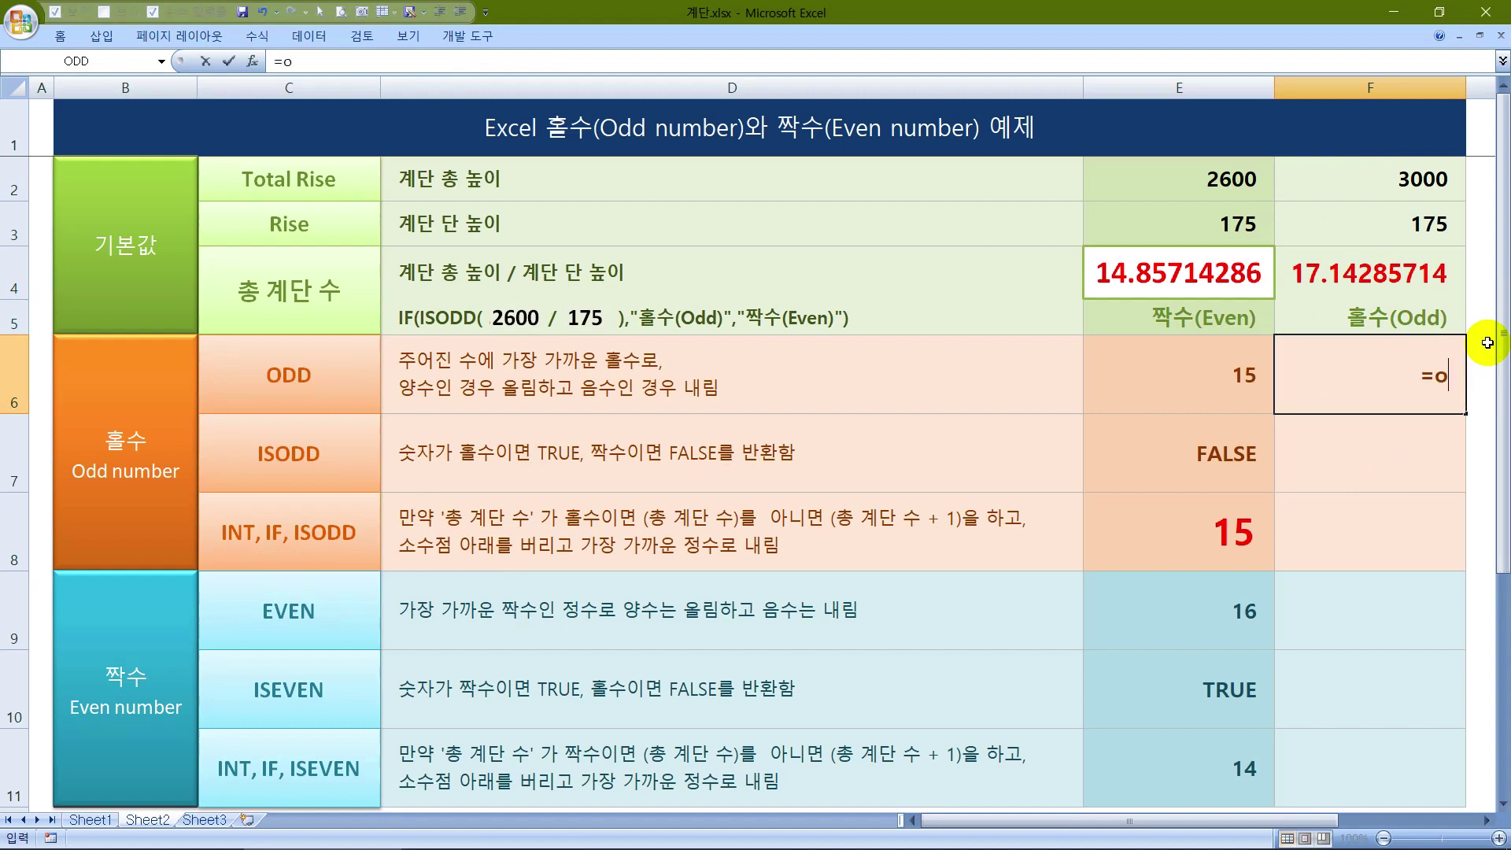
{"action": "type", "text": "dd("}
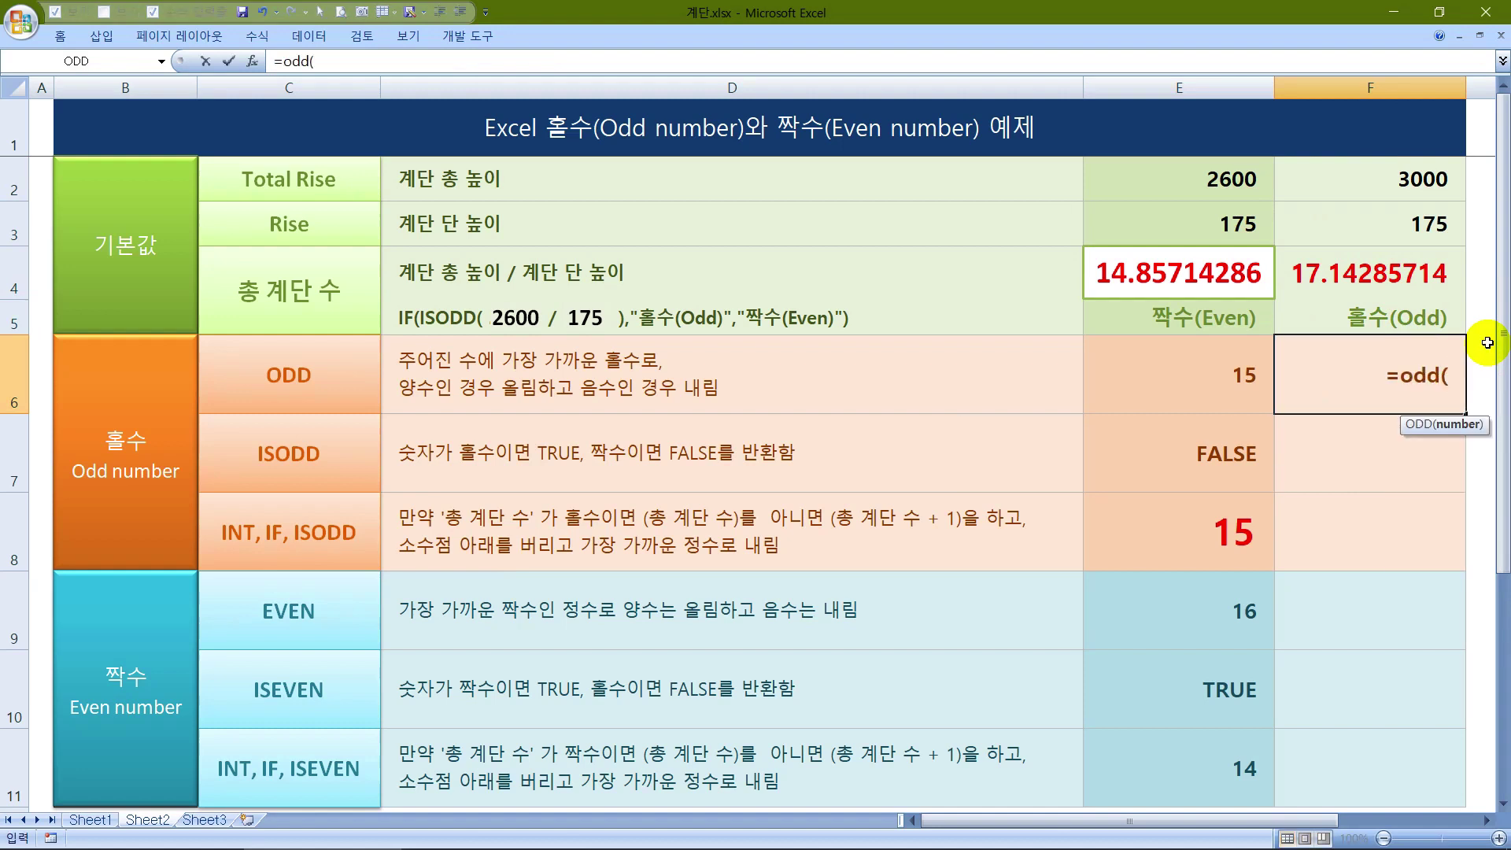
{"action": "left_click", "coordinate": [1416, 270]}
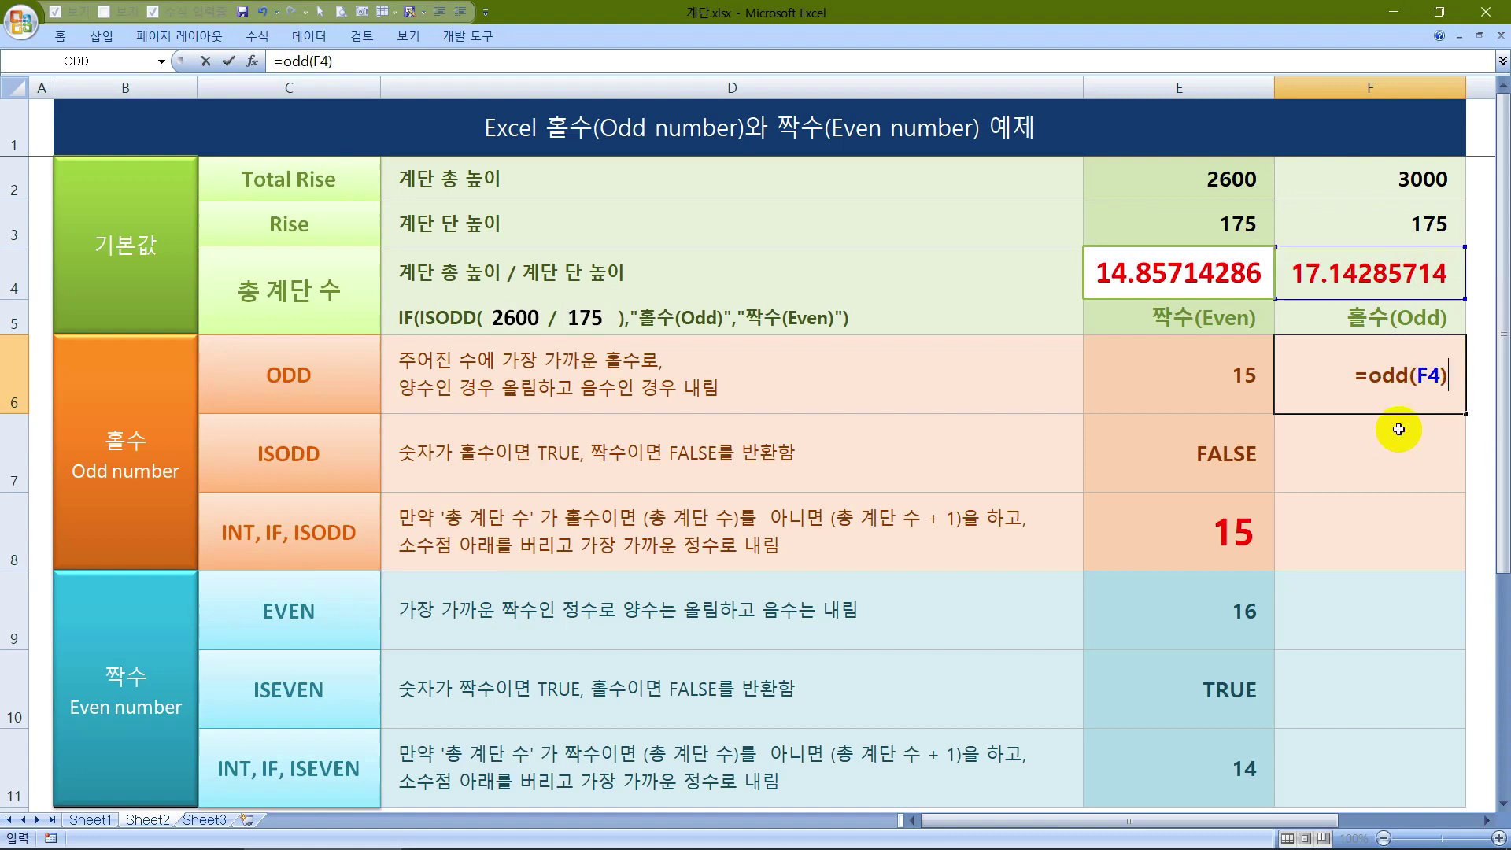
{"action": "key", "text": "Return"}
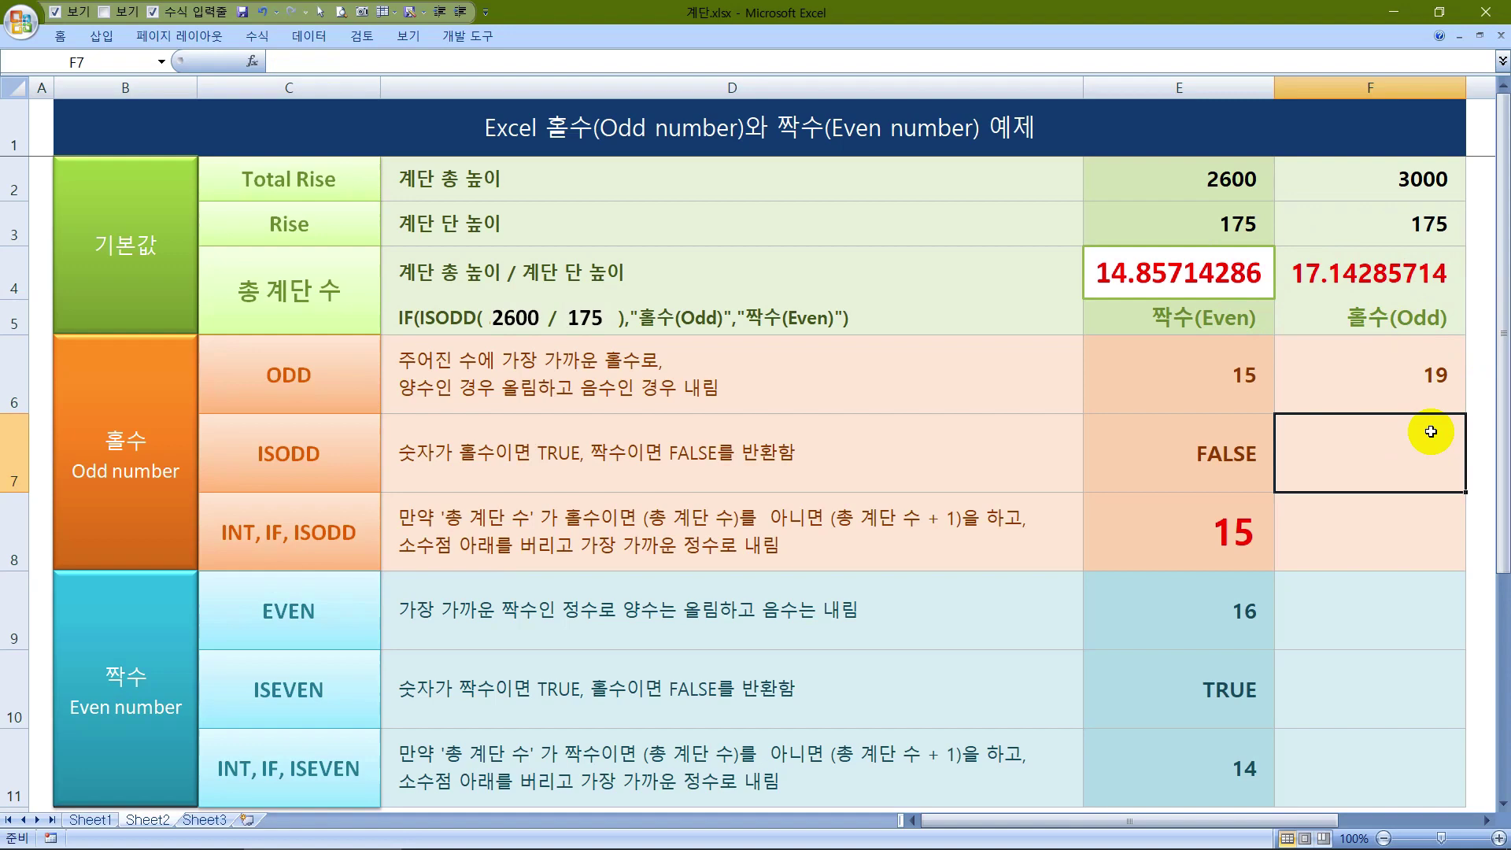
Enter =ISODD(F4) in F7 so it shows TRUE for 17.14285714 steps
{"action": "type", "text": "="}
{"action": "key", "text": "Right"}
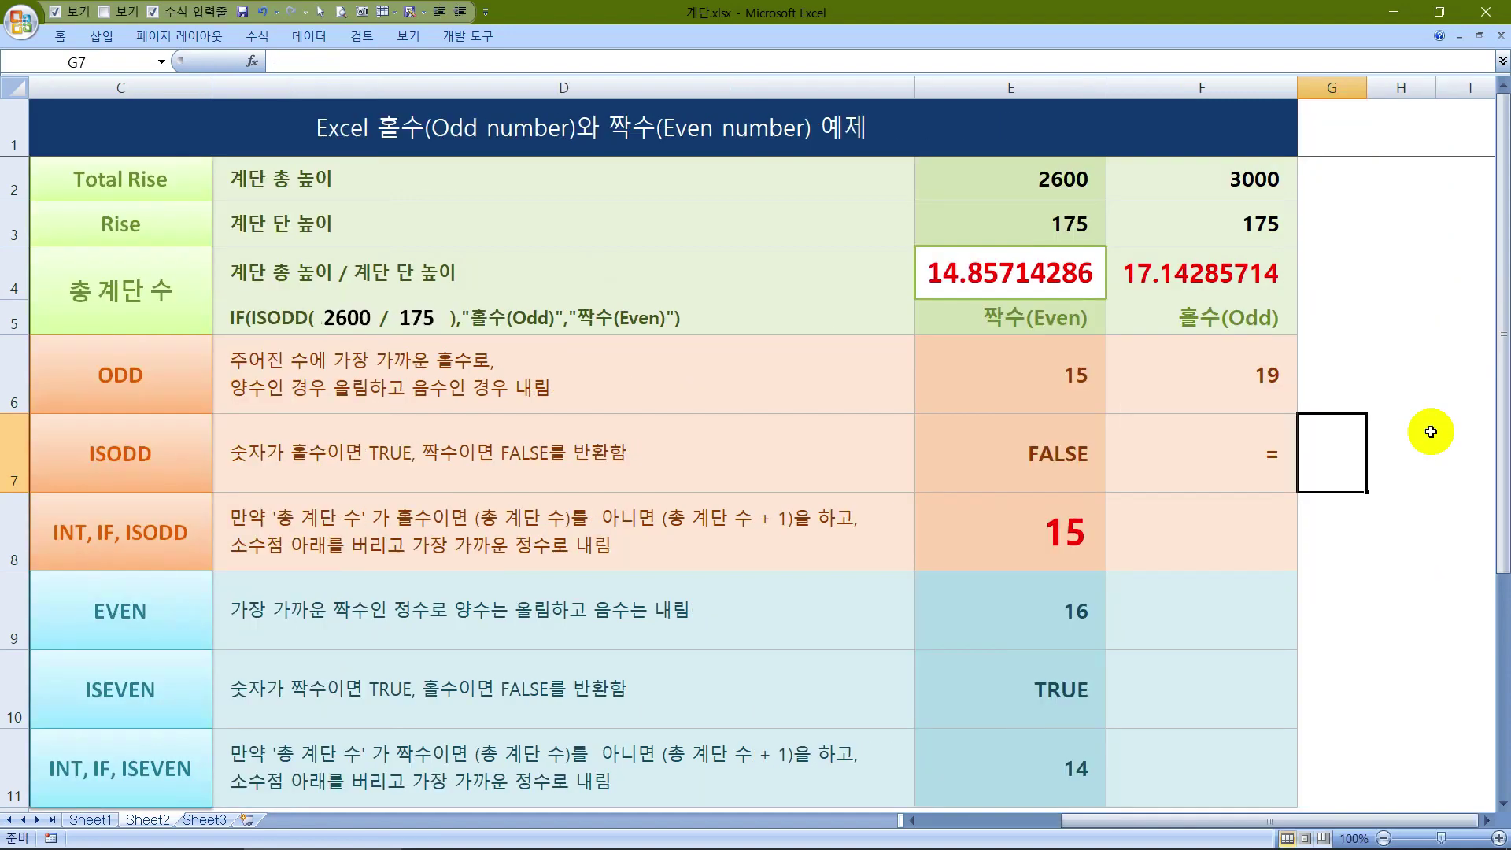
{"action": "key", "text": "Left"}
{"action": "key", "text": "Left"}
{"action": "key", "text": "Home"}
{"action": "key", "text": "Right"}
{"action": "key", "text": "Right"}
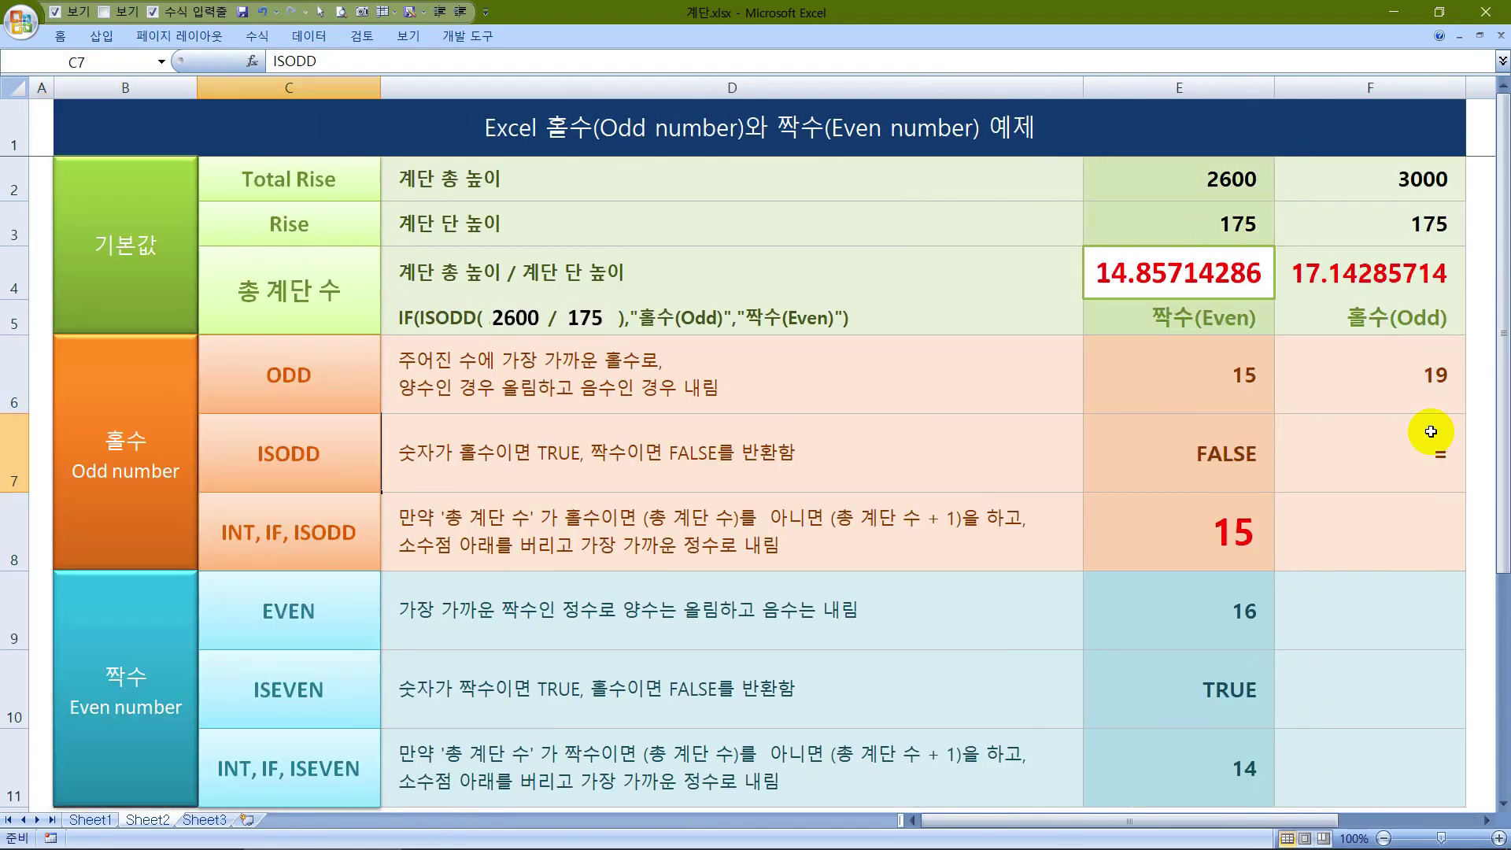
{"action": "key", "text": "Right"}
{"action": "key", "text": "Right"}
{"action": "key", "text": "Right"}
{"action": "type", "text": "="}
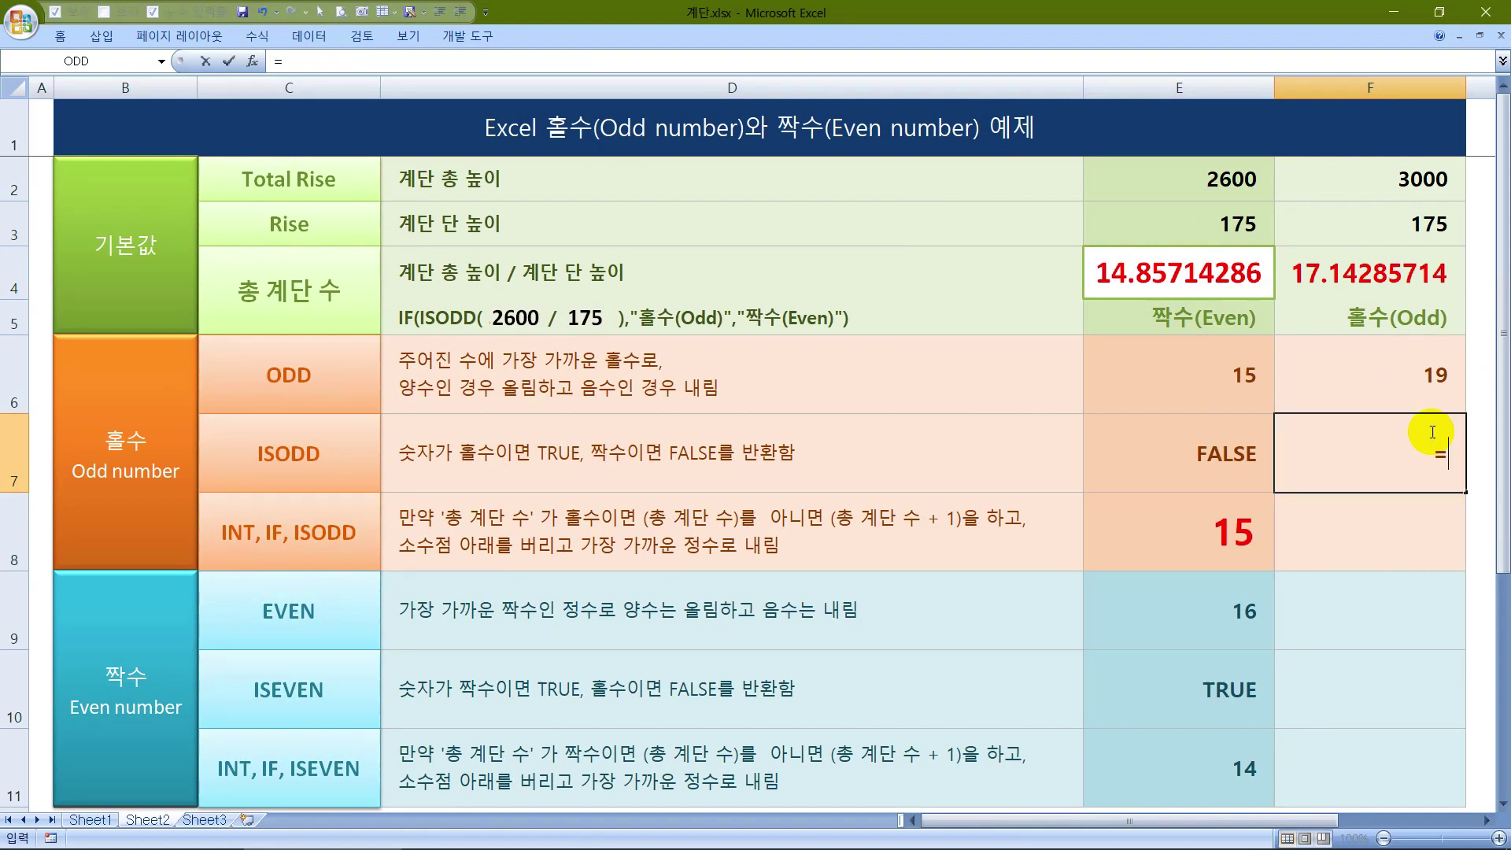
{"action": "type", "text": "is"}
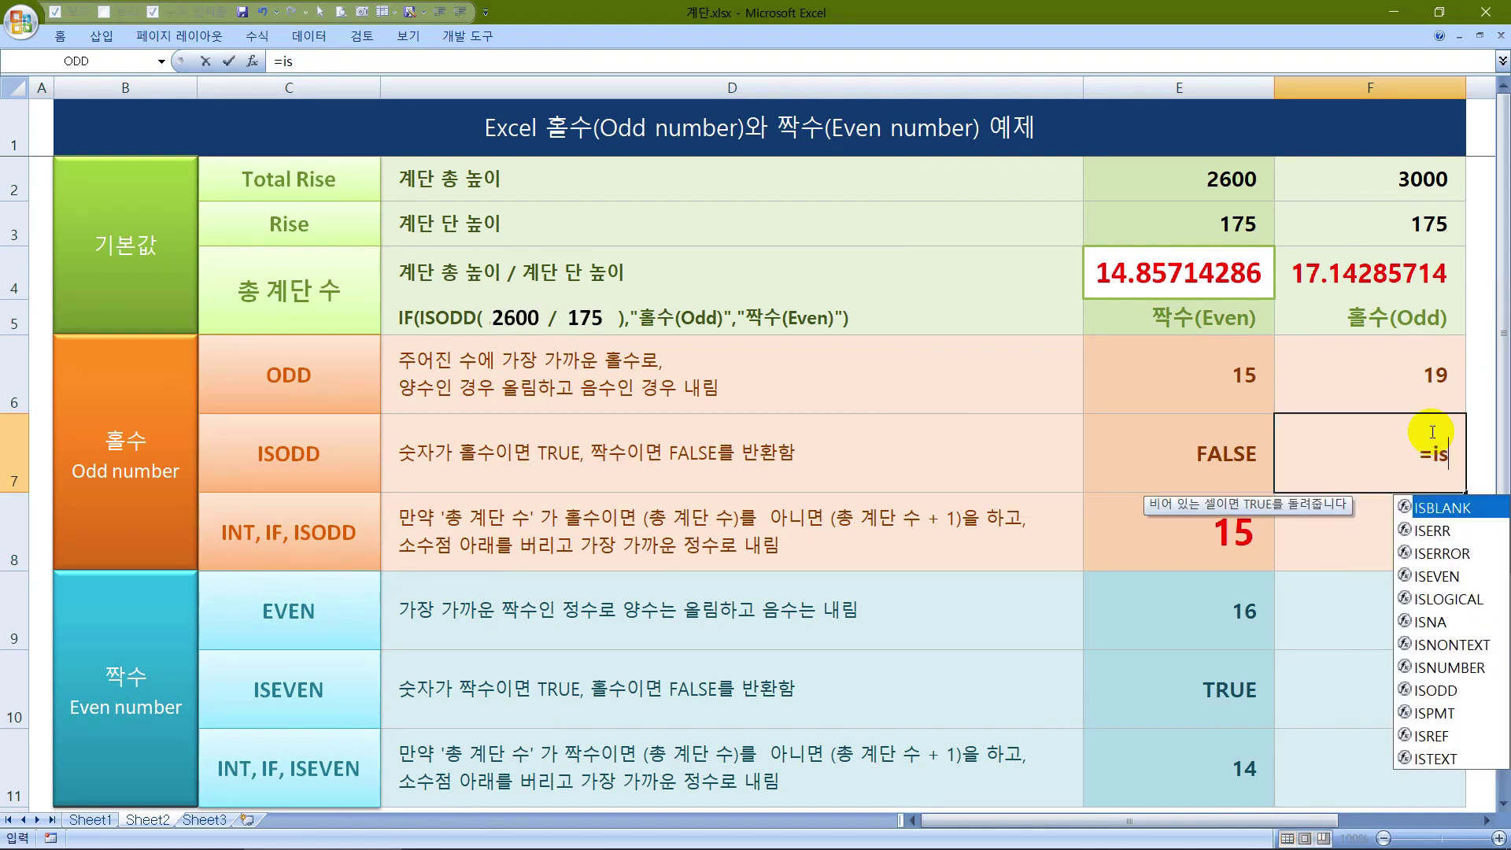
{"action": "key", "text": "BackSpace"}
{"action": "key", "text": "BackSpace"}
{"action": "key", "text": "BackSpace"}
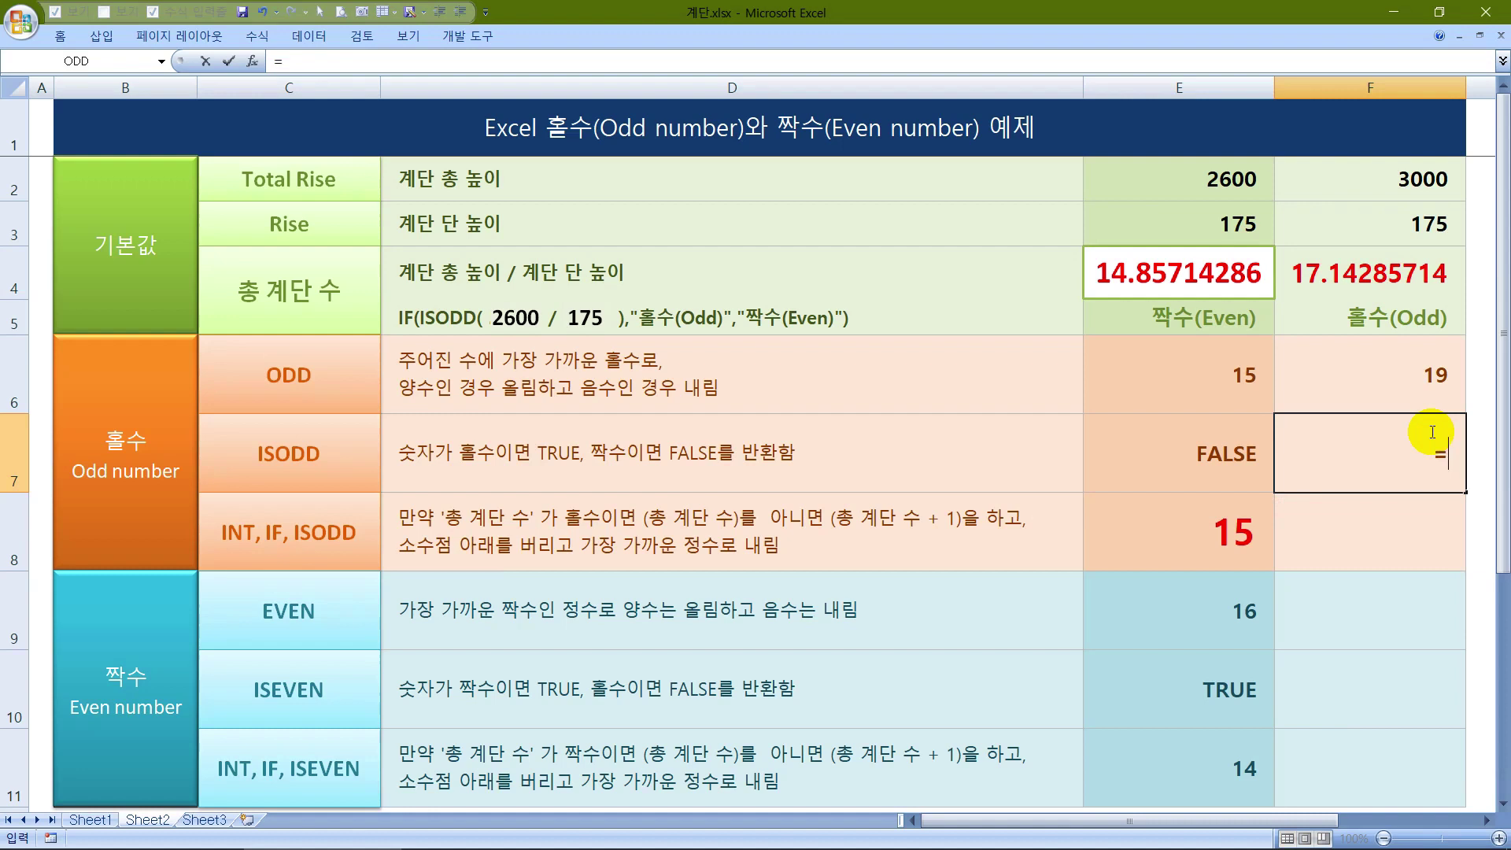
{"action": "type", "text": "ISODD"}
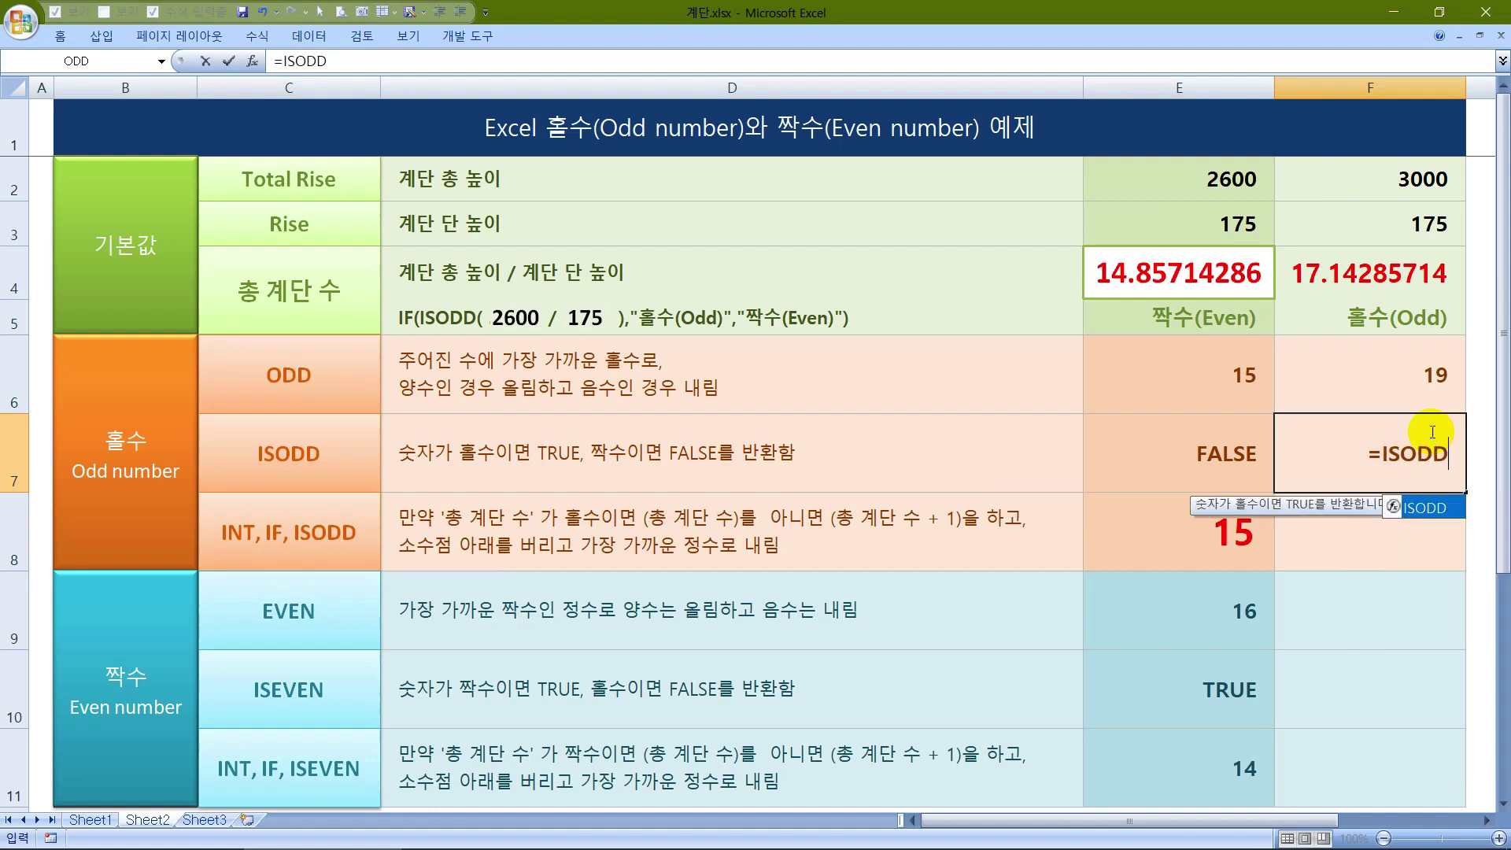
{"action": "type", "text": "("}
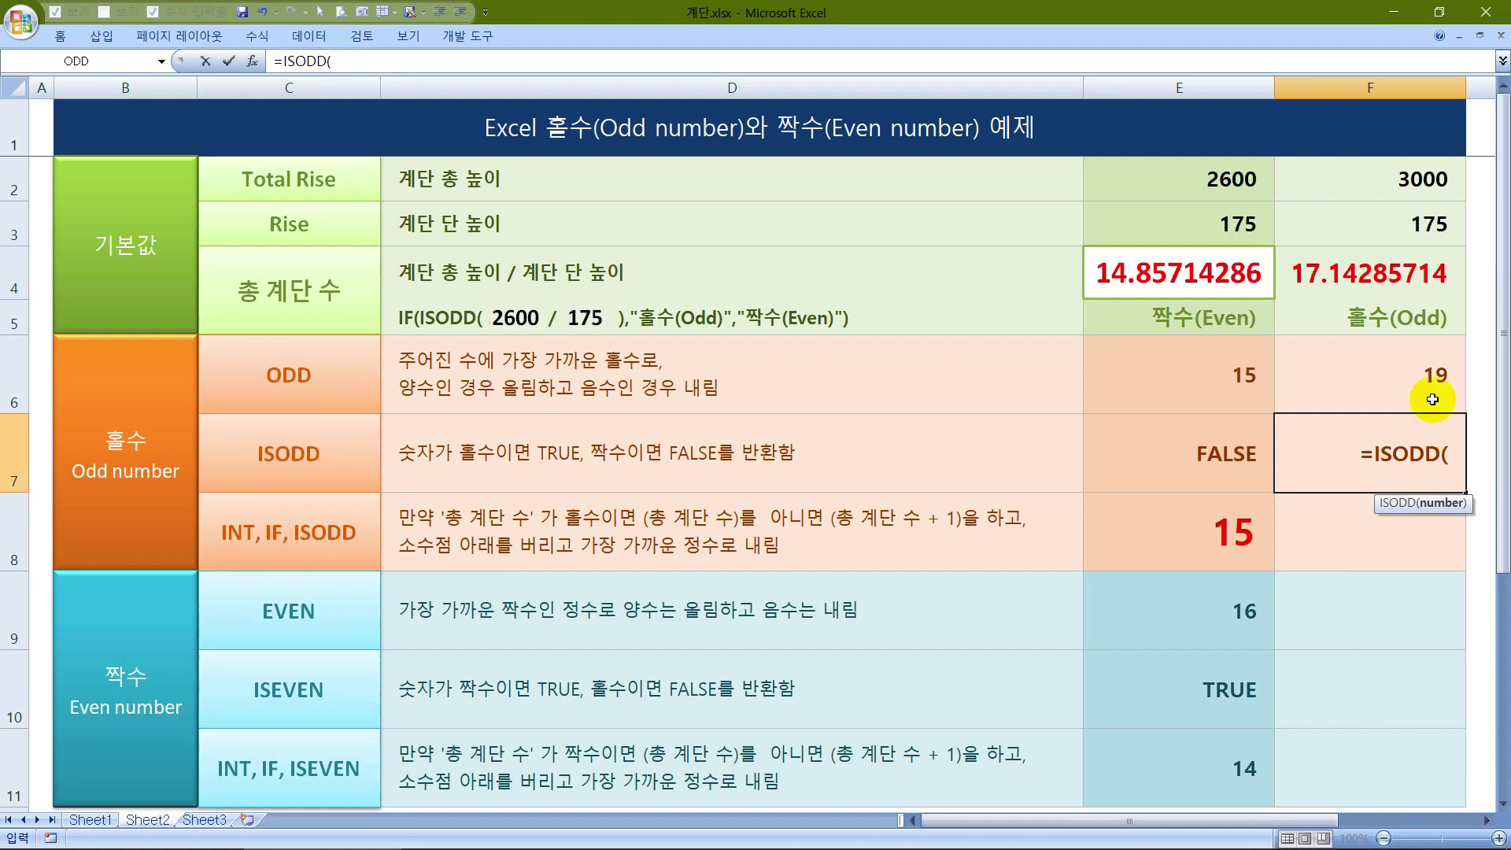
{"action": "left_click", "coordinate": [1421, 271]}
{"action": "type", "text": ")"}
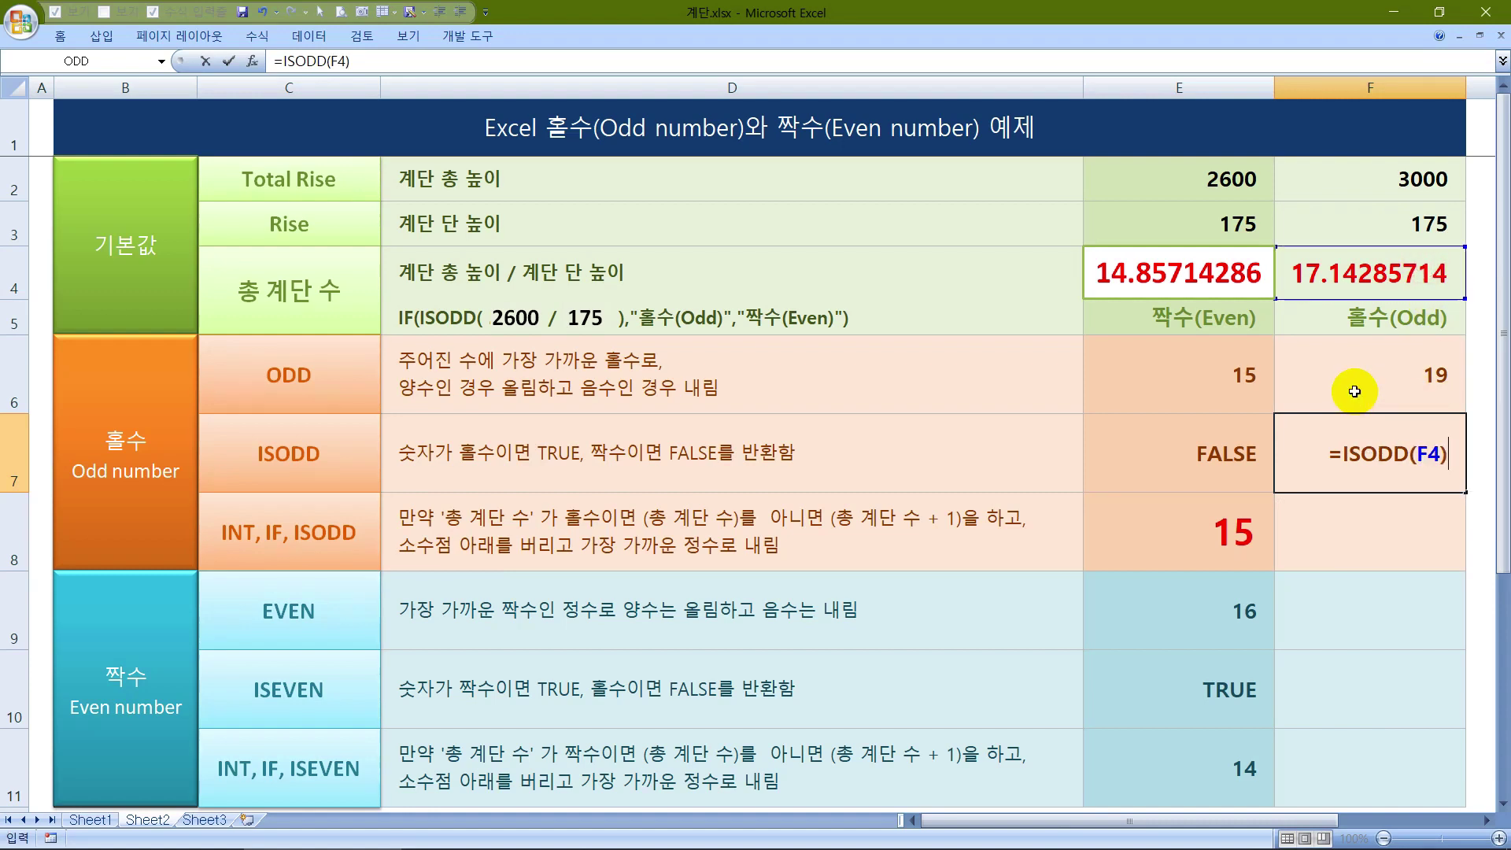
{"action": "key", "text": "Return"}
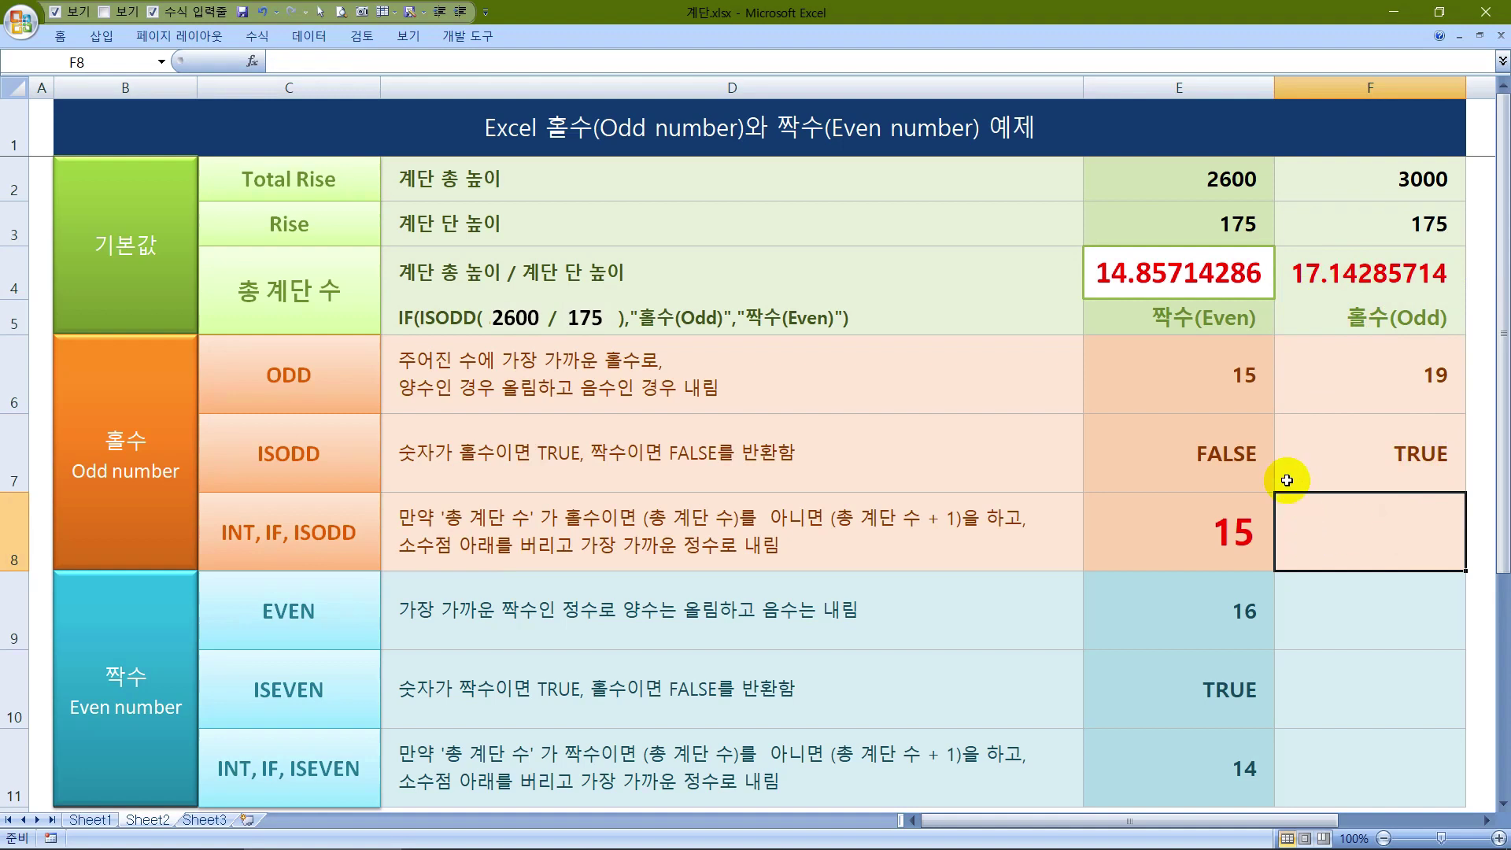
Enter =INT(IF(ISODD(F4),F4,F4+1)) in F8, returning 17
{"action": "type", "text": "="}
{"action": "type", "text": "IN"}
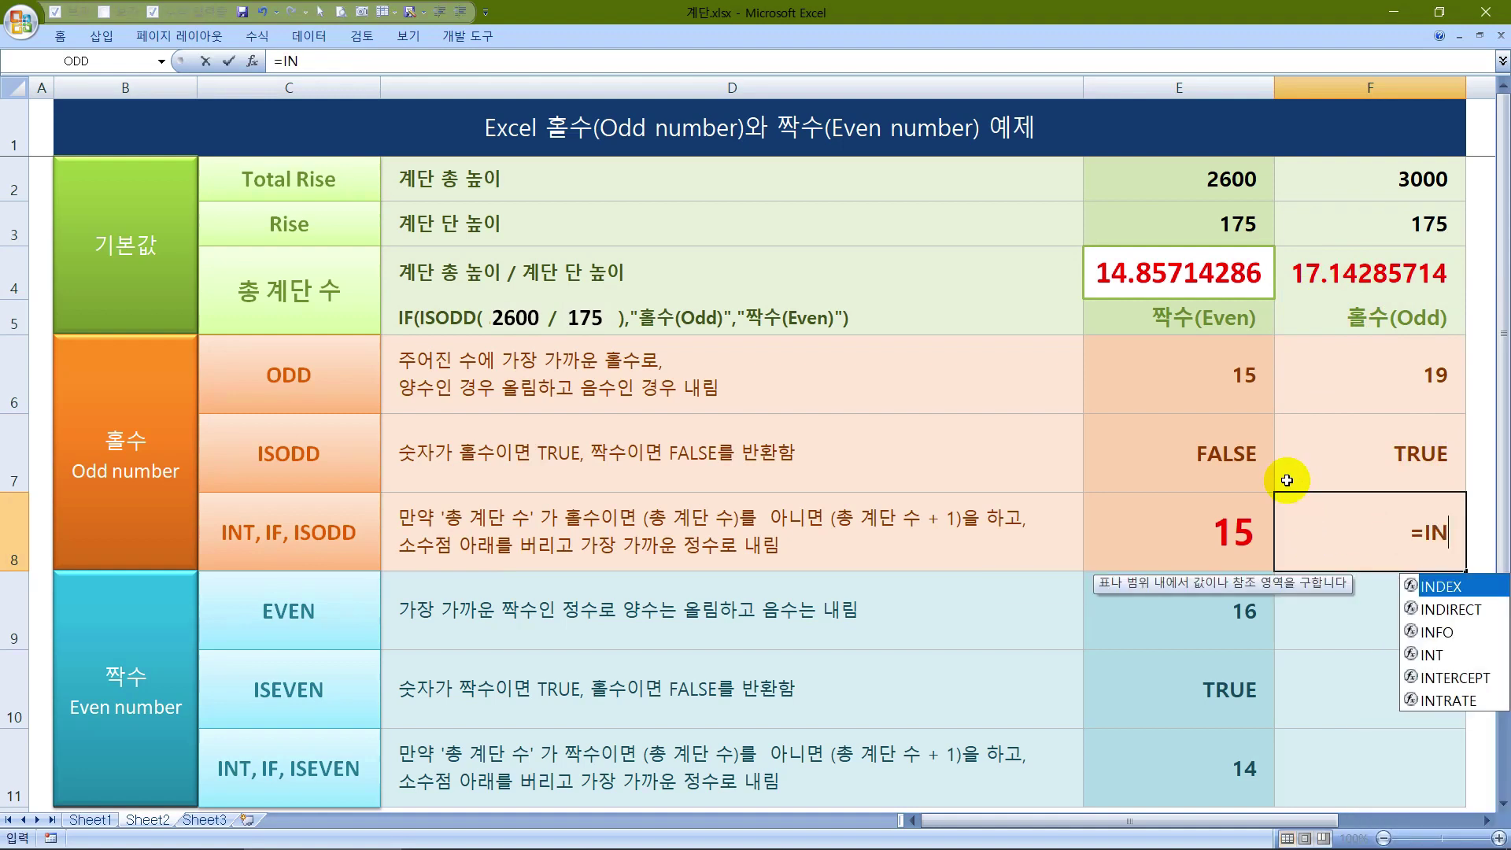
{"action": "type", "text": "T(IF"}
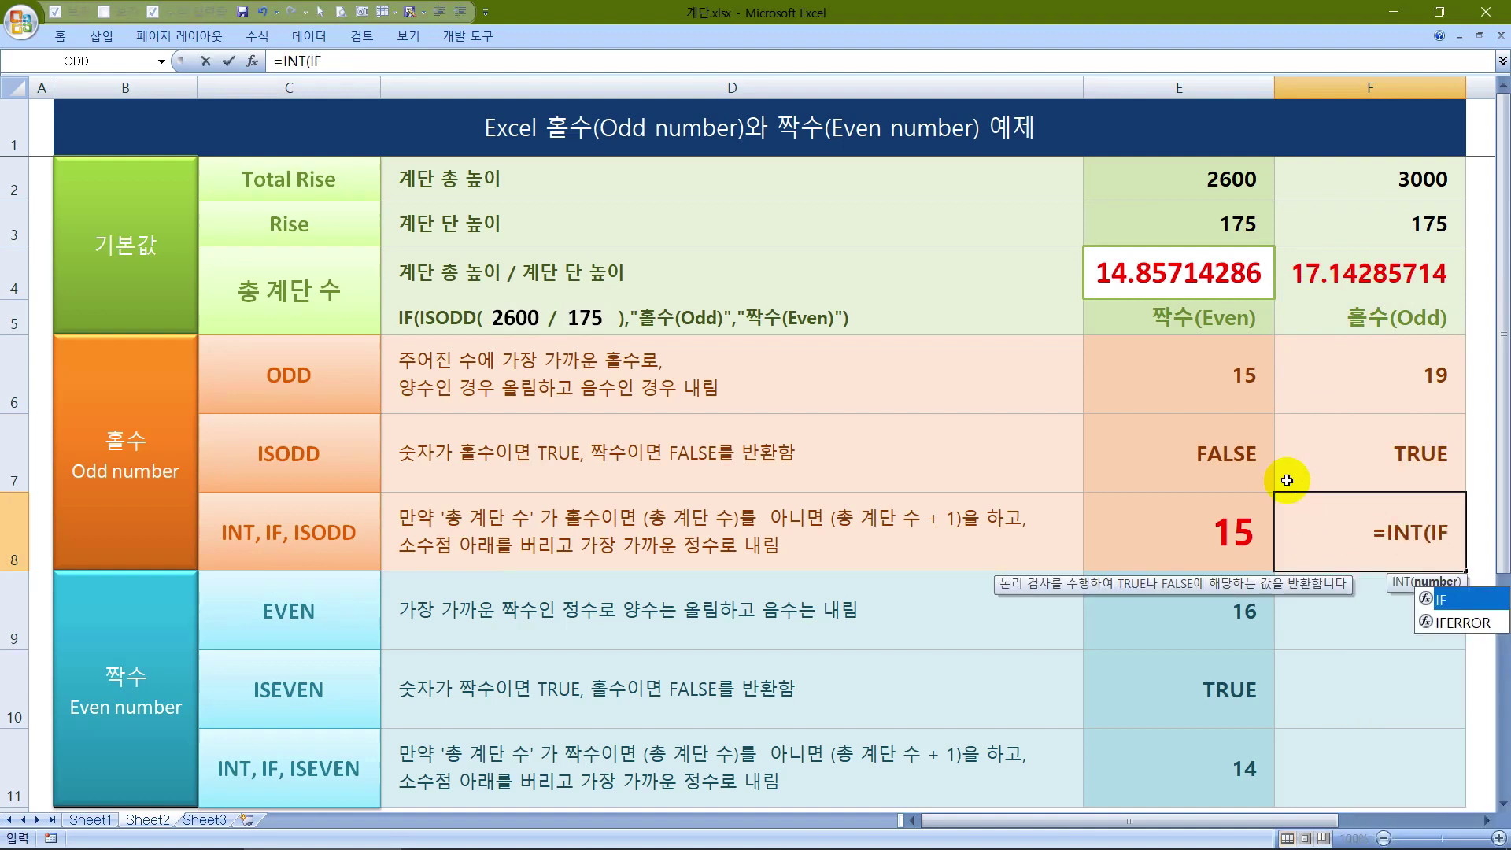
{"action": "type", "text": "(ISODD"}
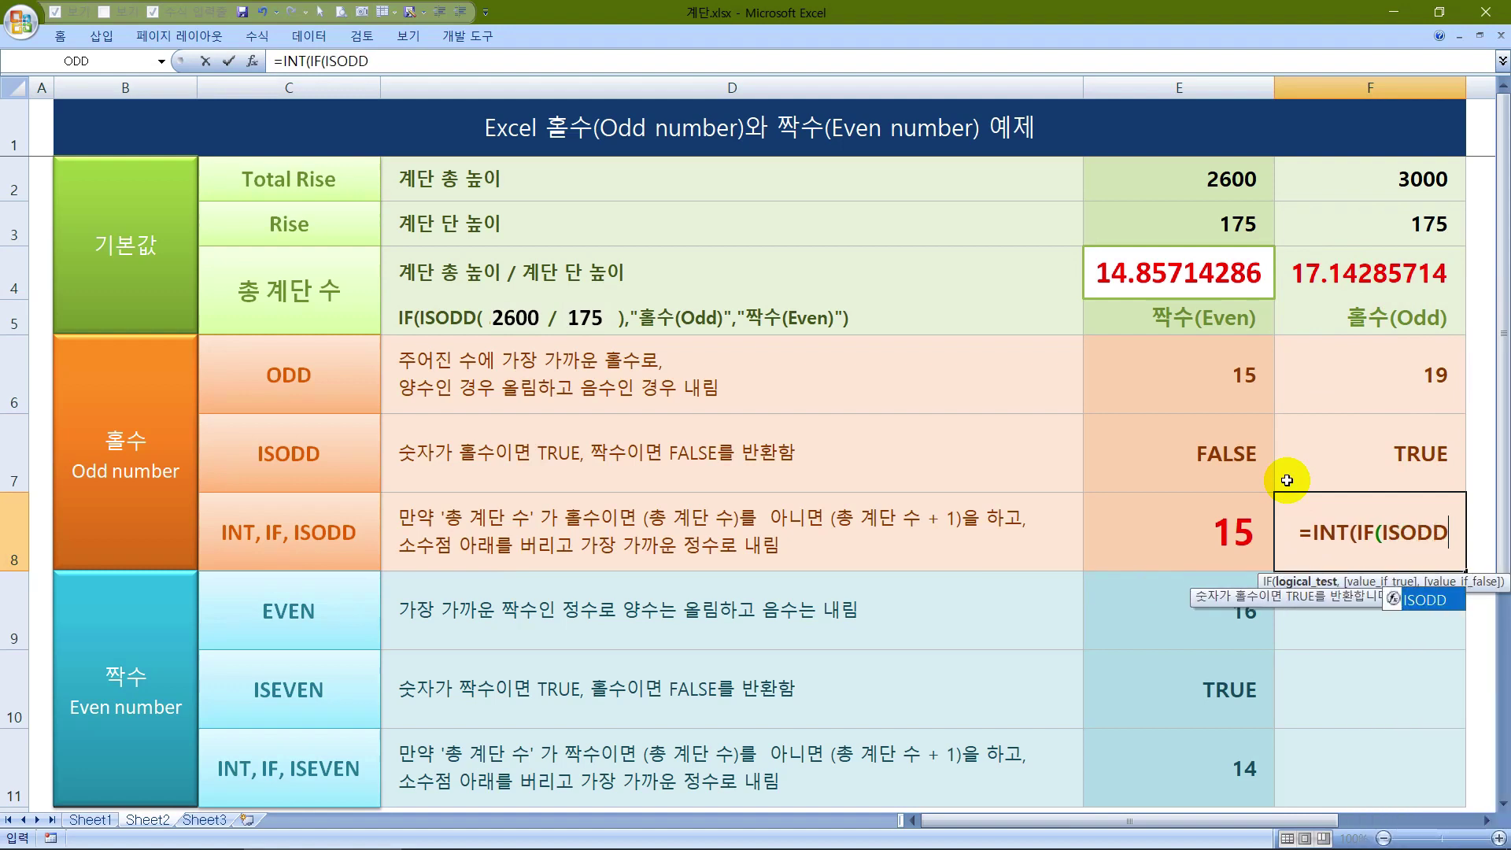
{"action": "type", "text": "("}
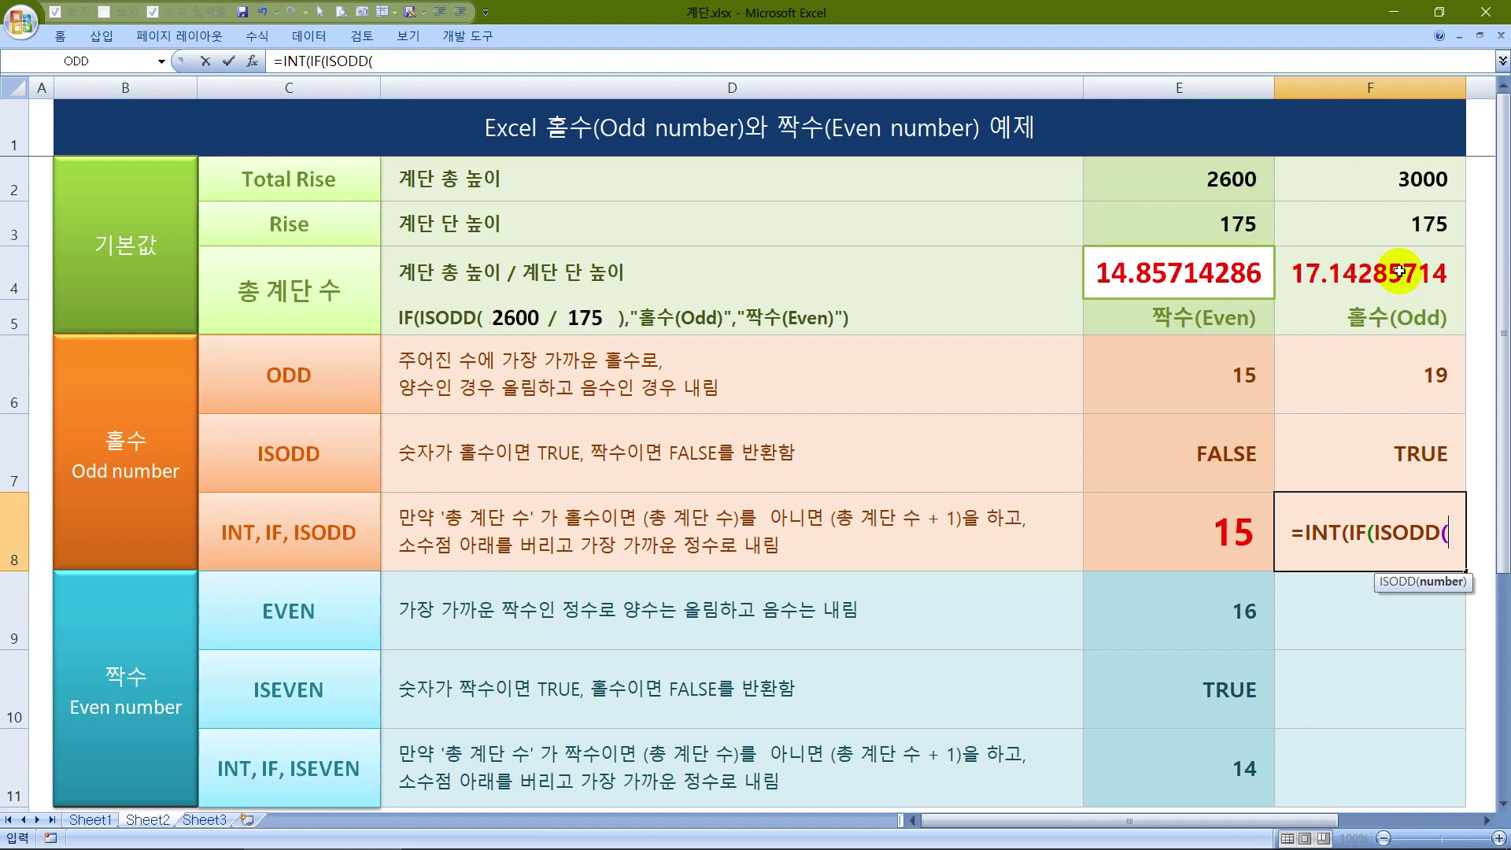
{"action": "left_click", "coordinate": [1398, 272]}
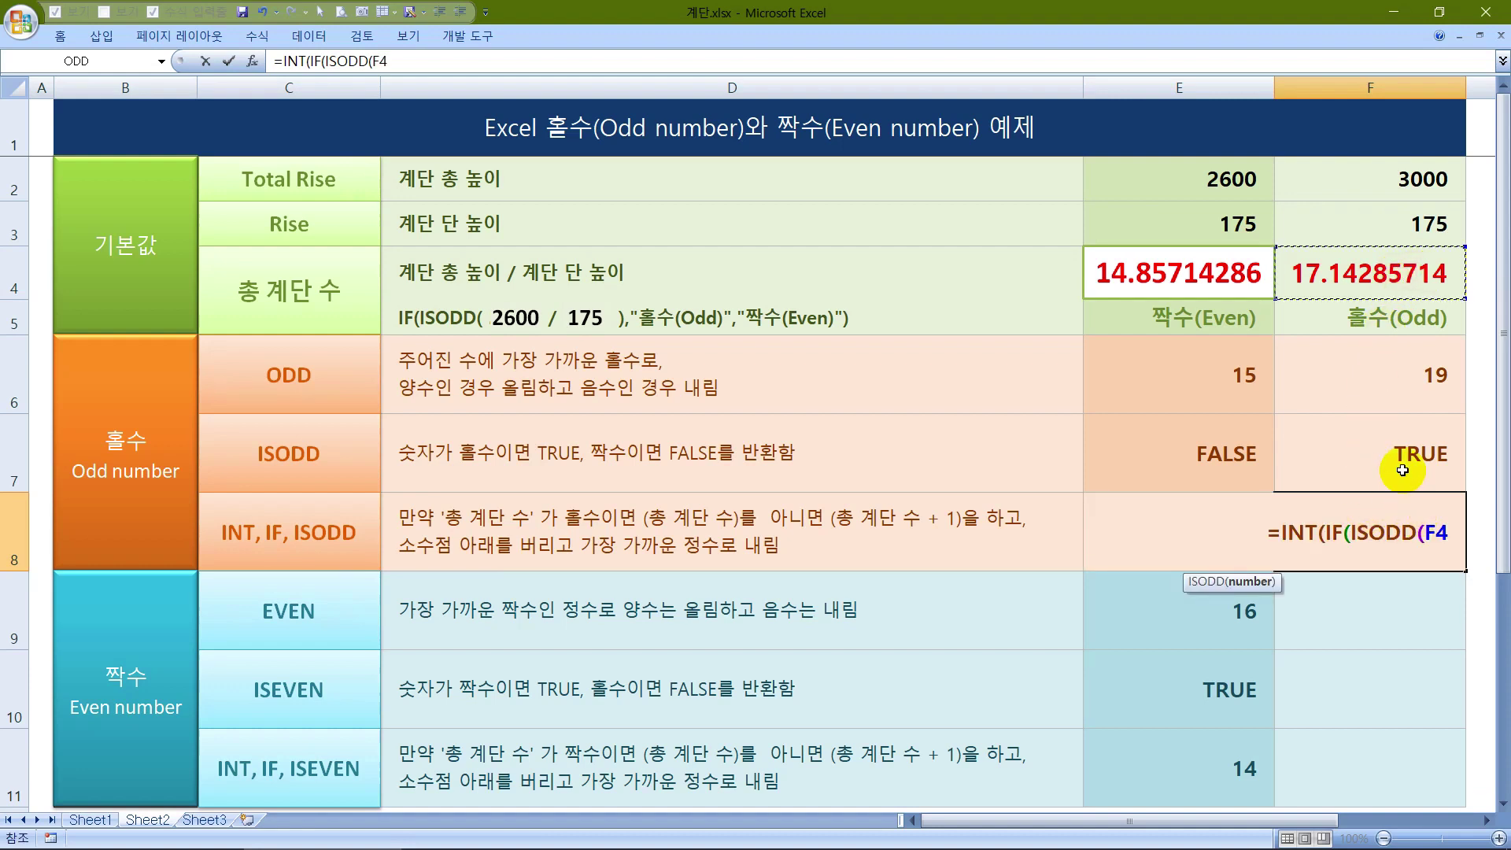
{"action": "type", "text": "),"}
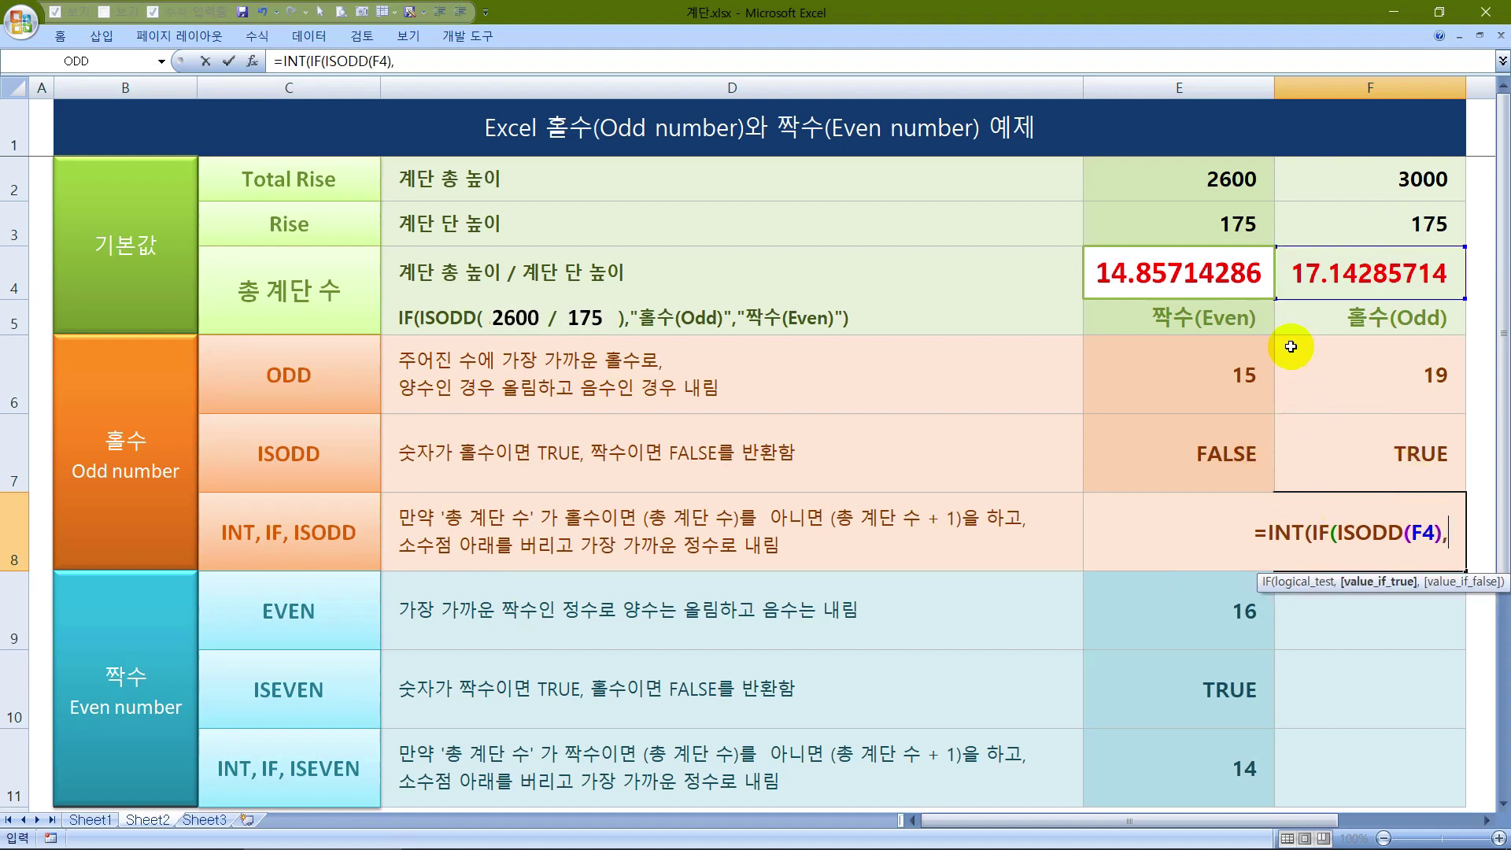
{"action": "left_click", "coordinate": [1348, 273]}
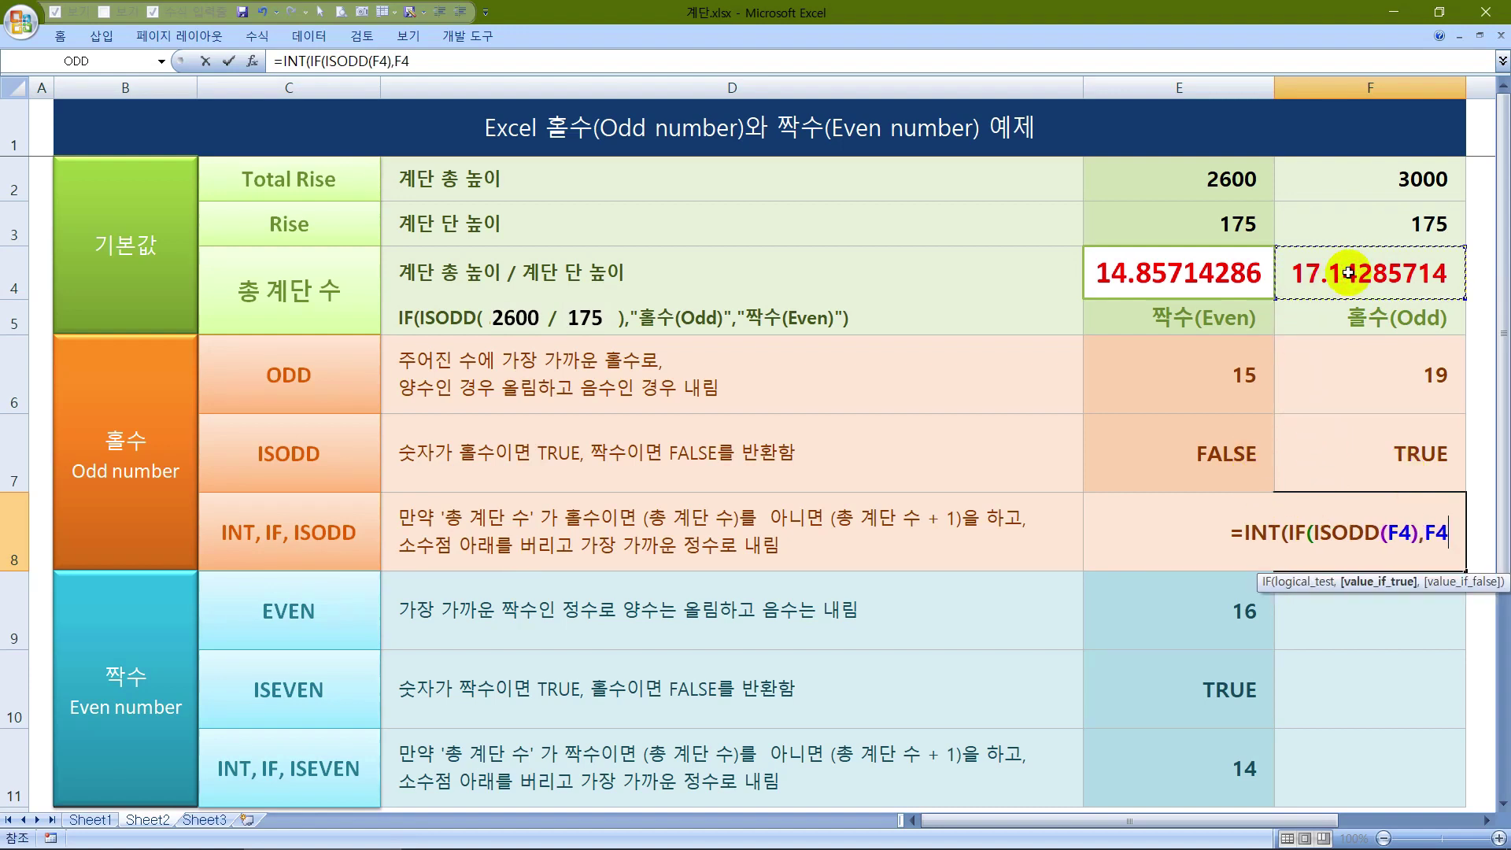
{"action": "type", "text": ","}
{"action": "left_click", "coordinate": [1349, 276]}
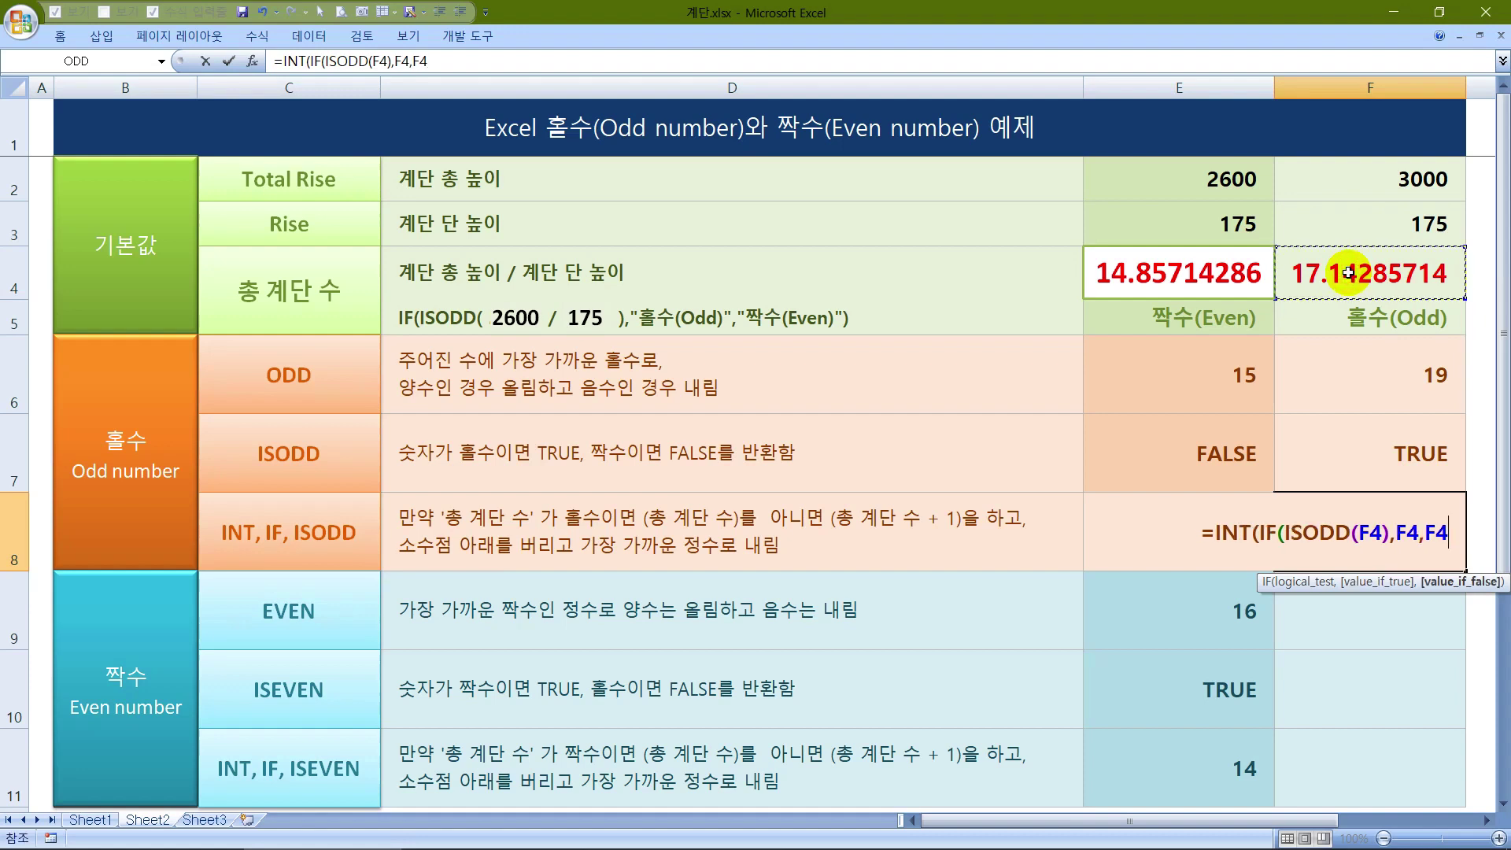
{"action": "type", "text": "+1)"}
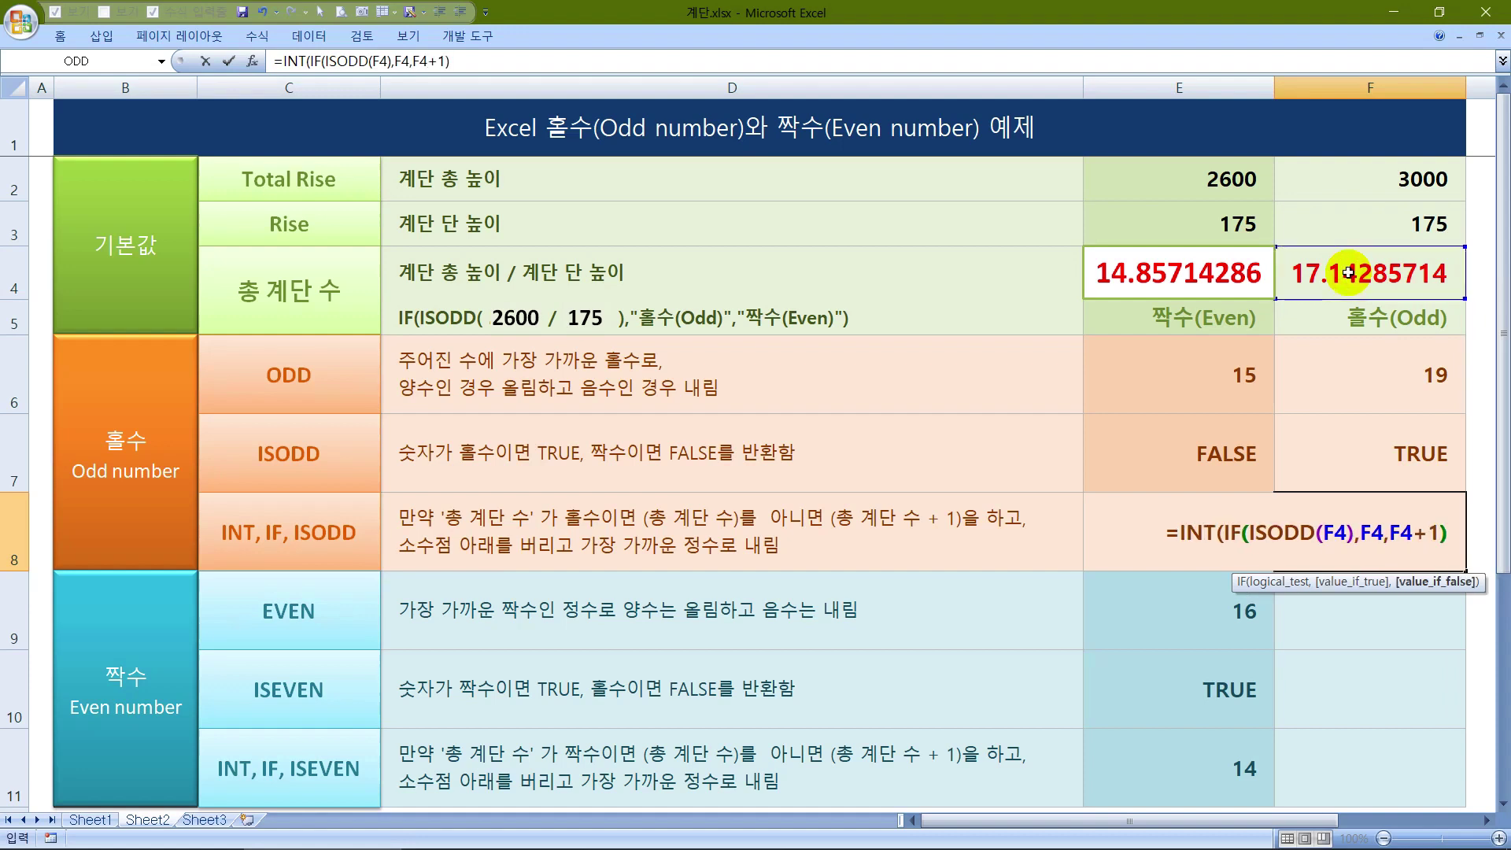
{"action": "type", "text": ")"}
{"action": "key", "text": "Return"}
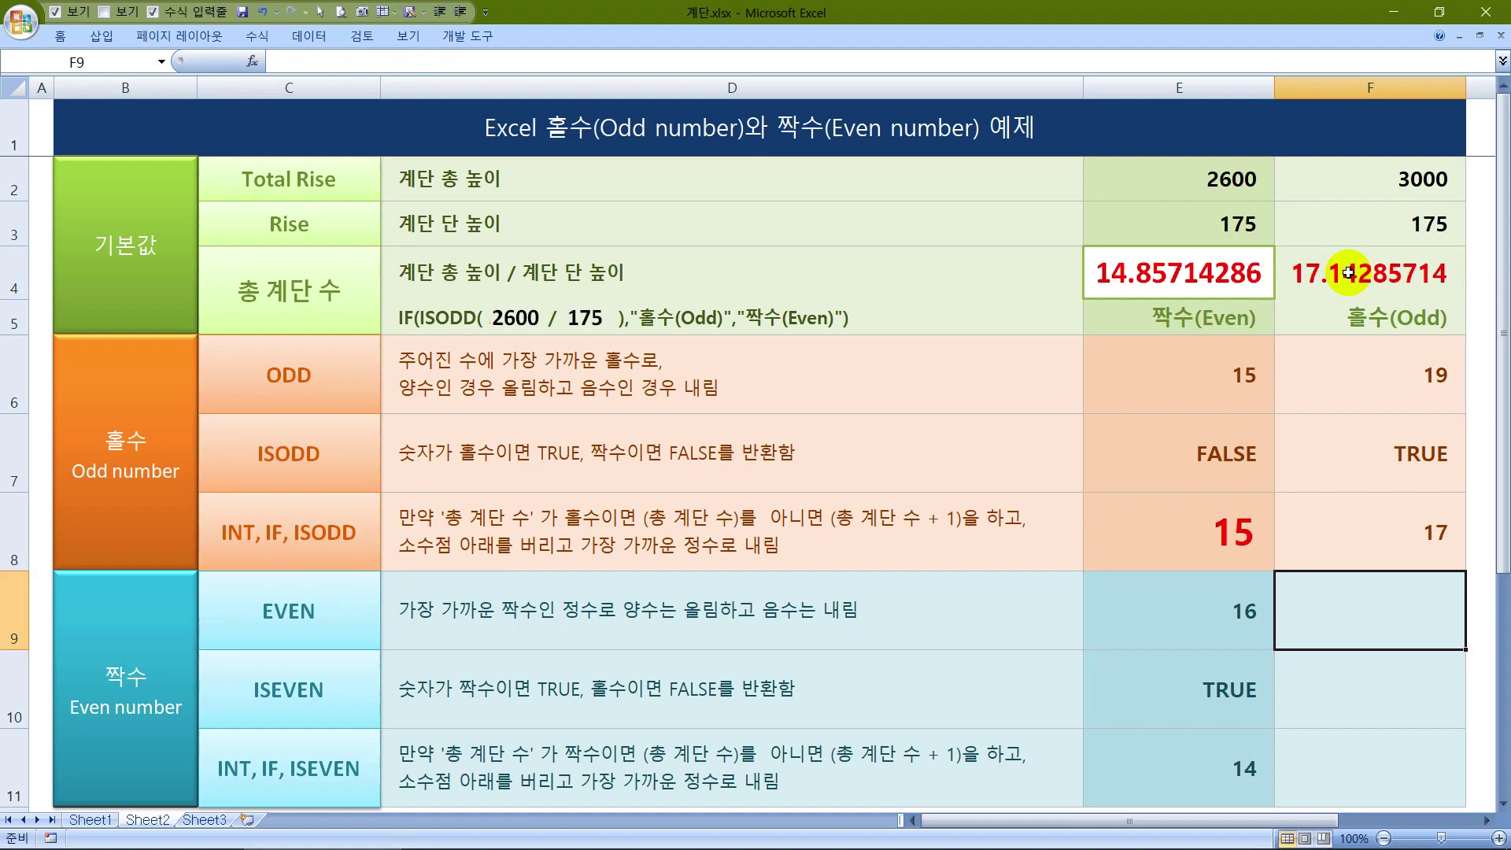
Review the F8 INT-IF formula several times without changing it
{"action": "double_click", "coordinate": [1392, 530]}
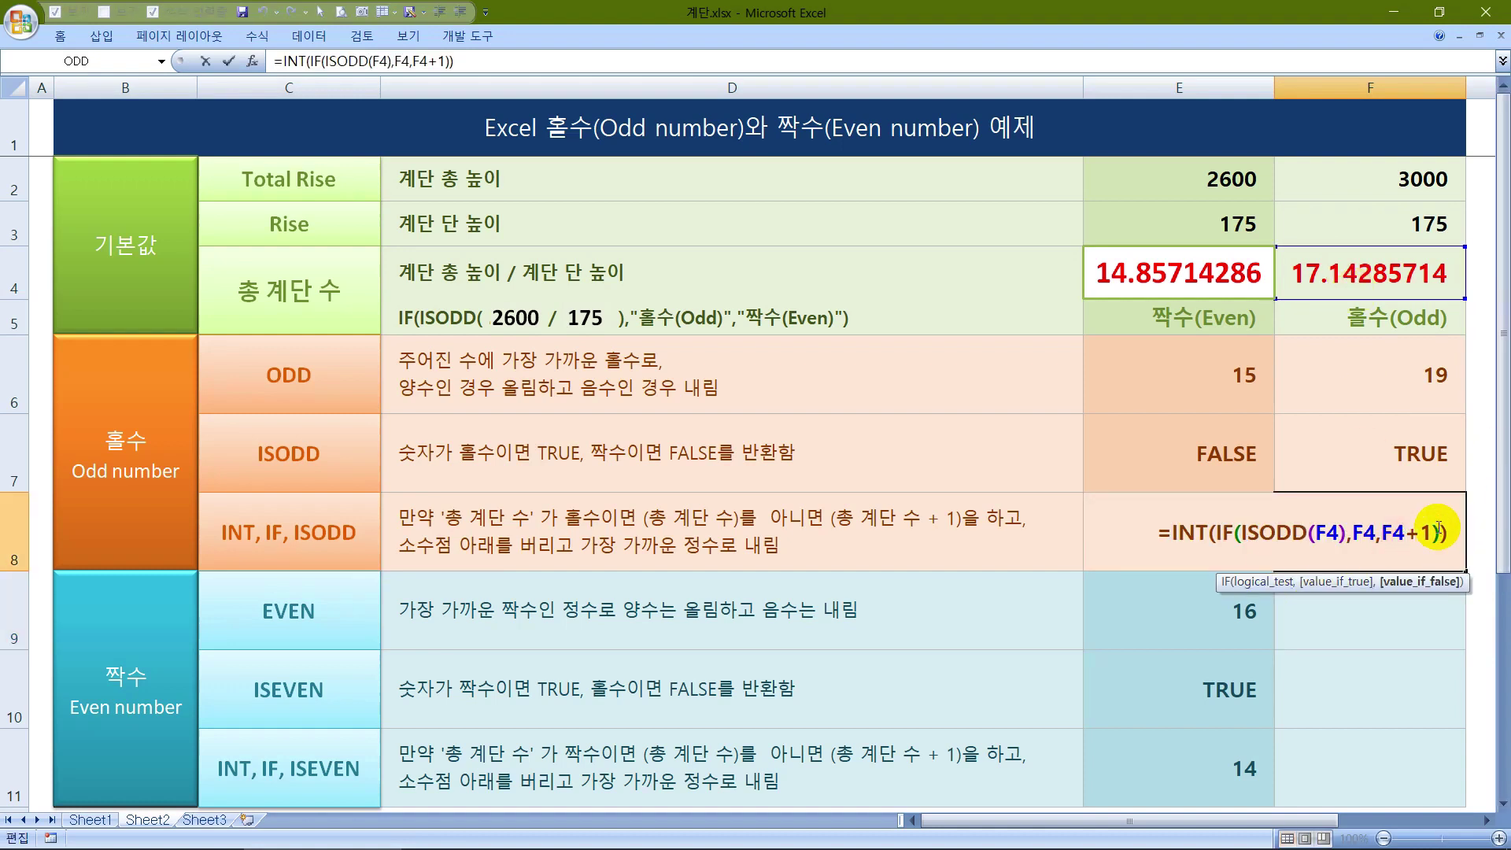
{"action": "key", "text": "Escape"}
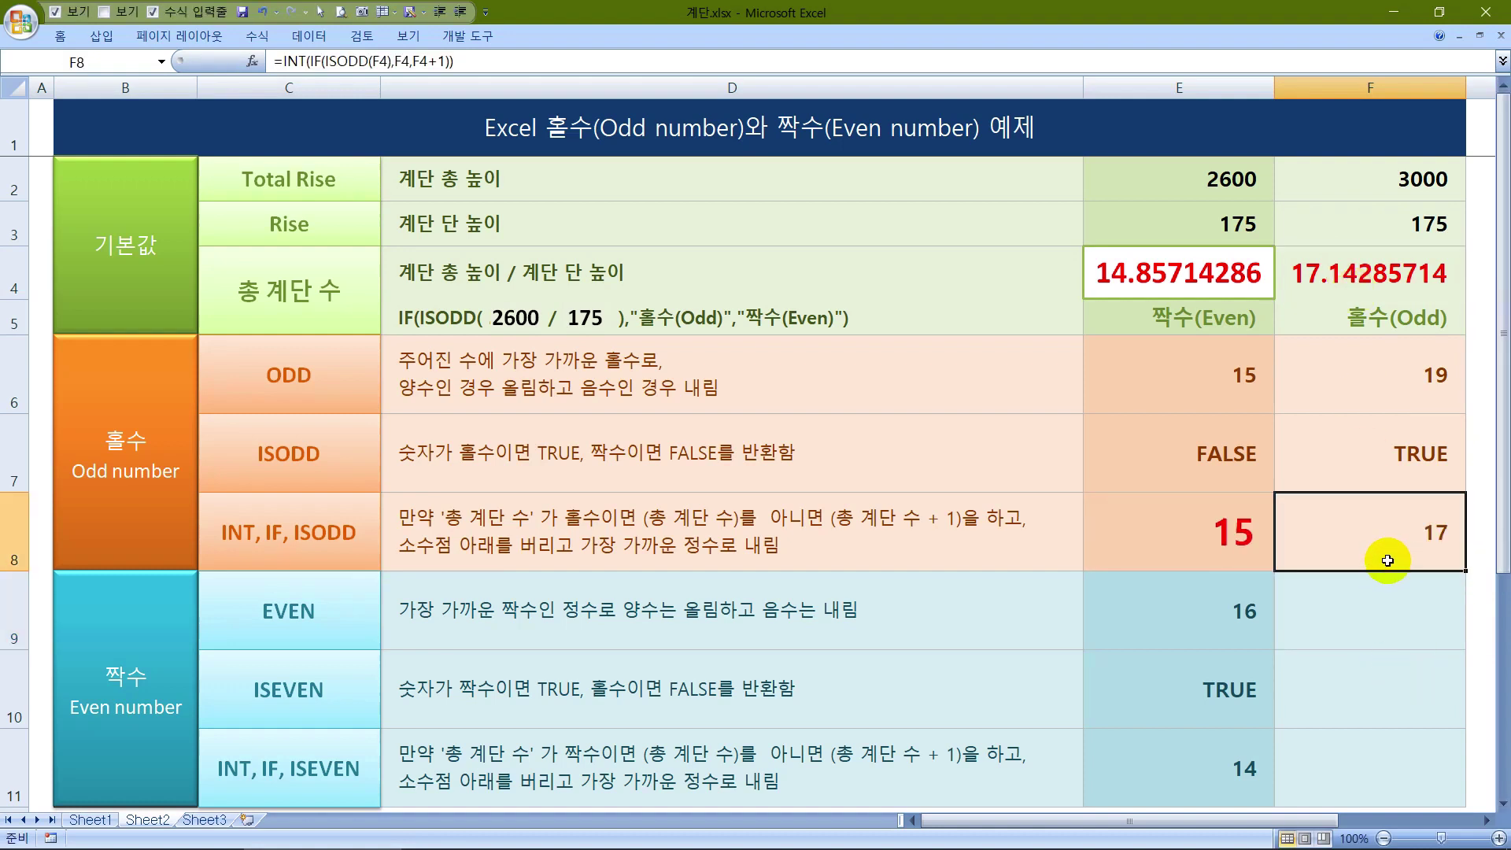
{"action": "double_click", "coordinate": [1394, 536]}
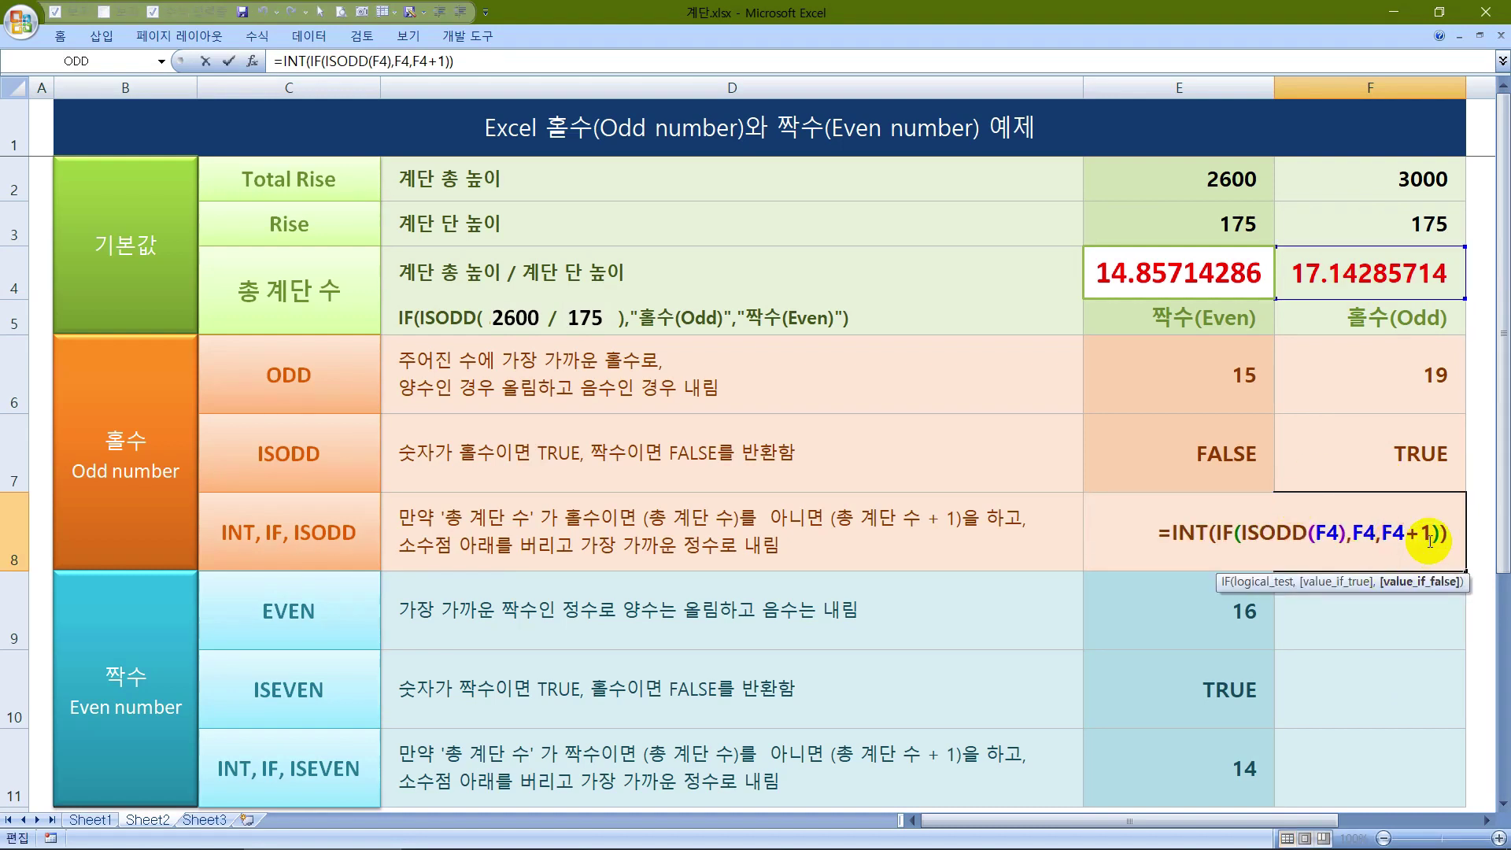
{"action": "key", "text": "Escape"}
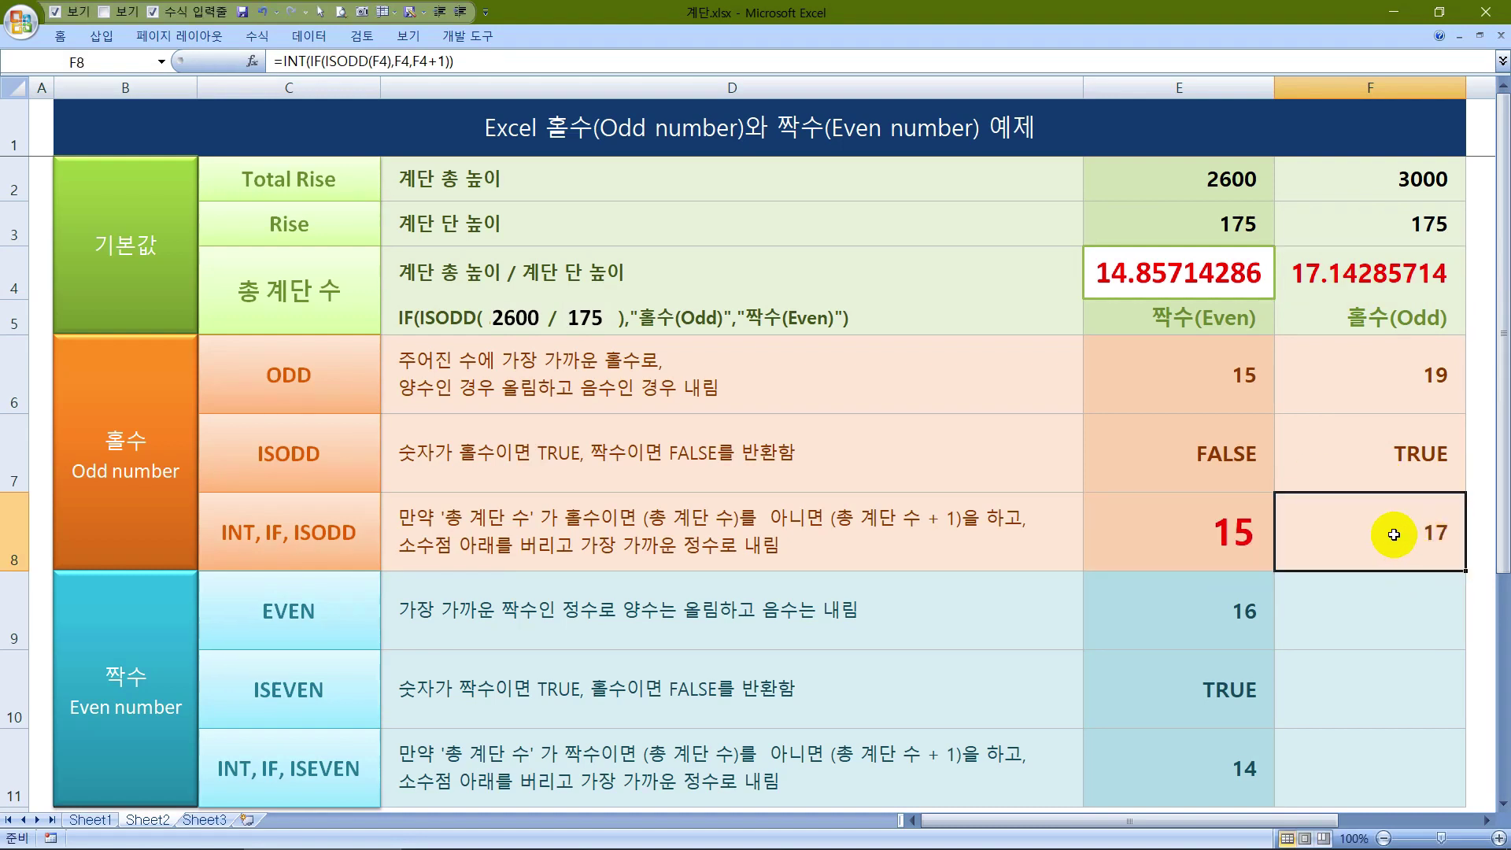
{"action": "left_click", "coordinate": [1383, 627]}
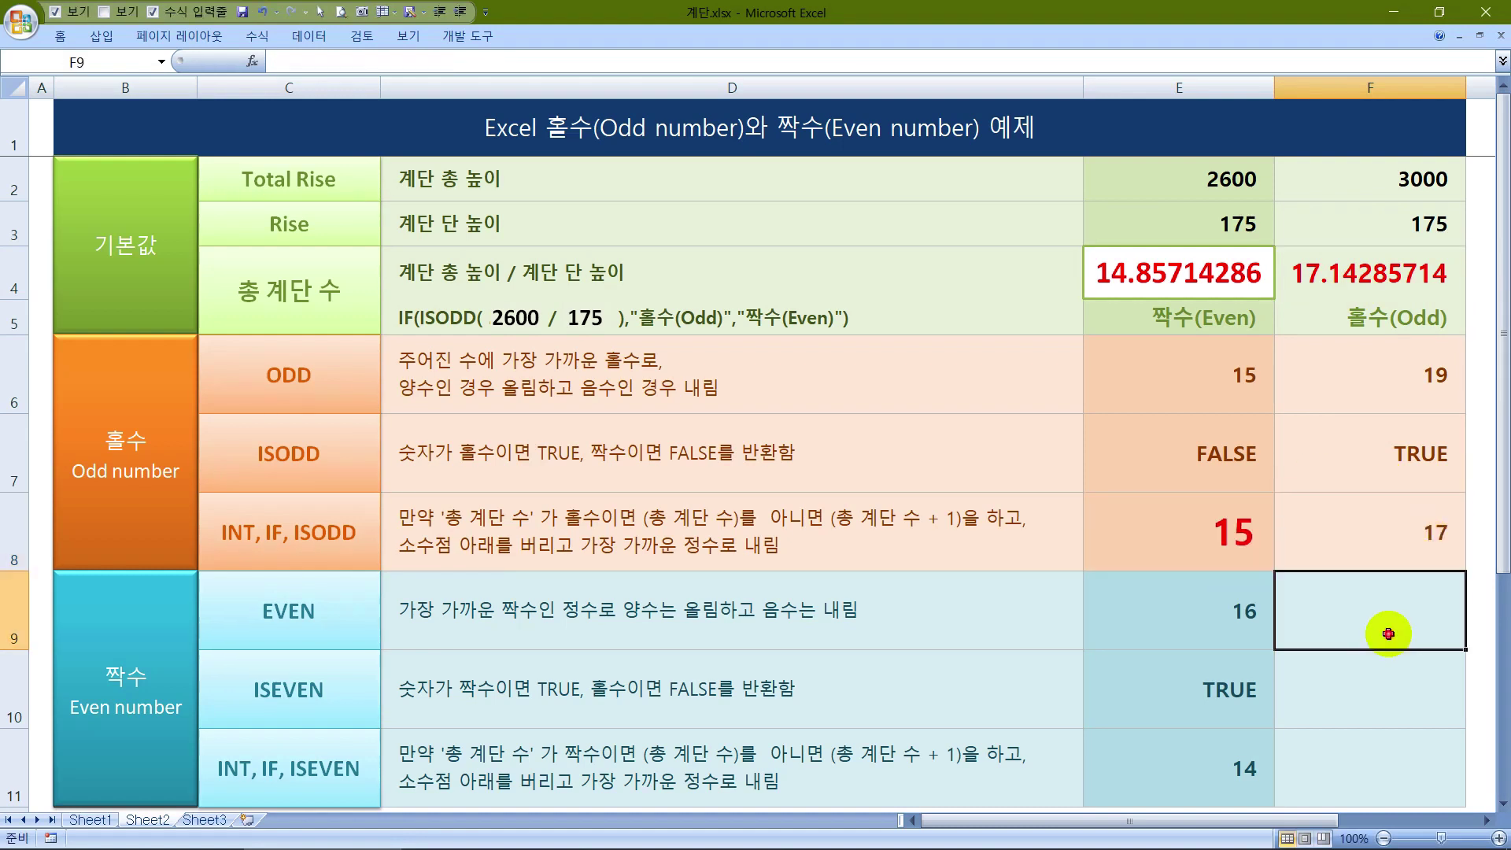
{"action": "double_click", "coordinate": [1366, 534]}
{"action": "key", "text": "Escape"}
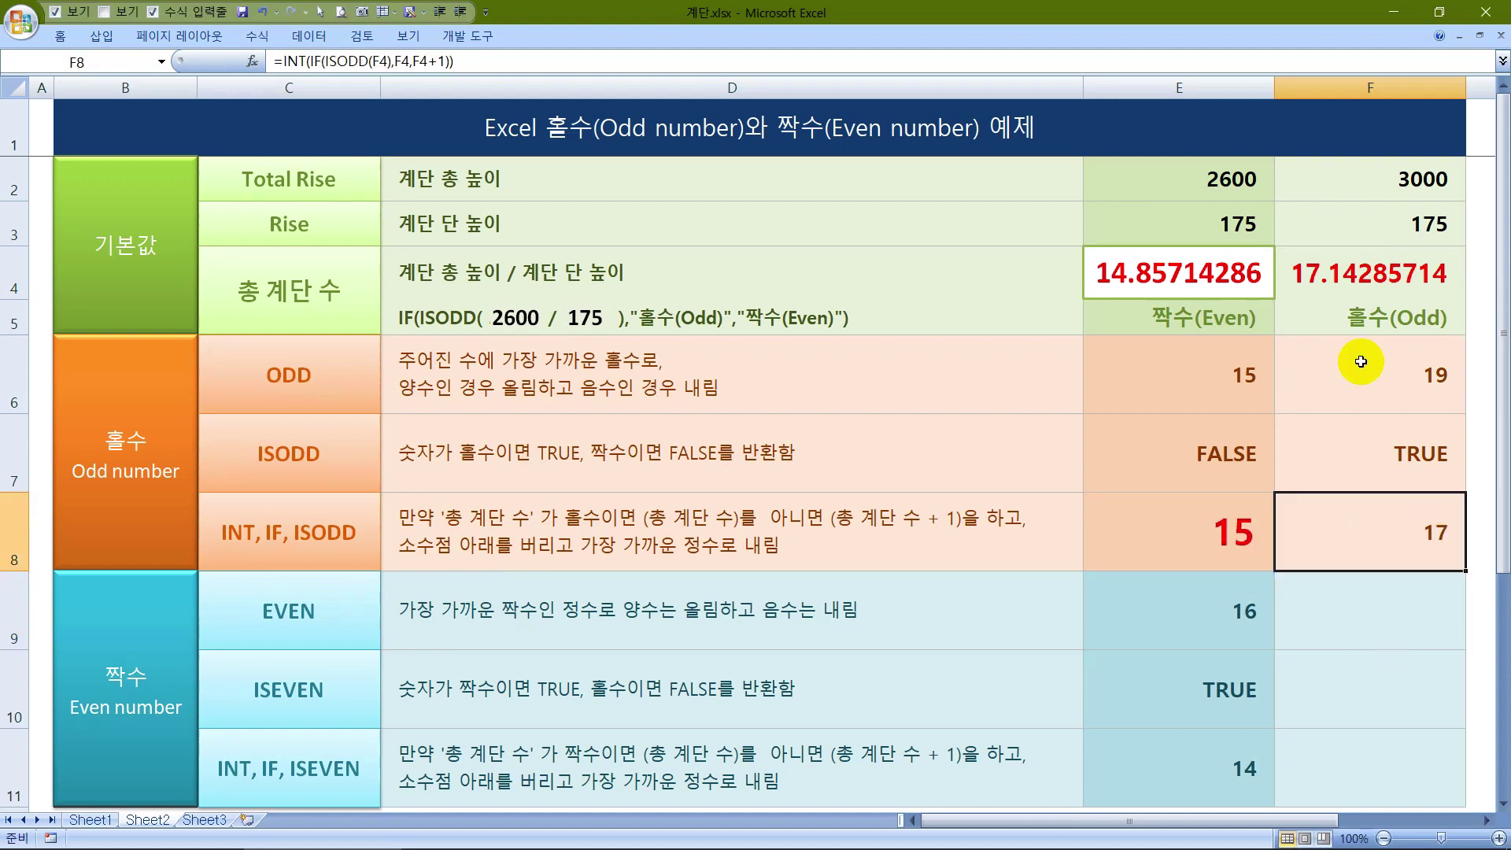
{"action": "double_click", "coordinate": [1375, 516]}
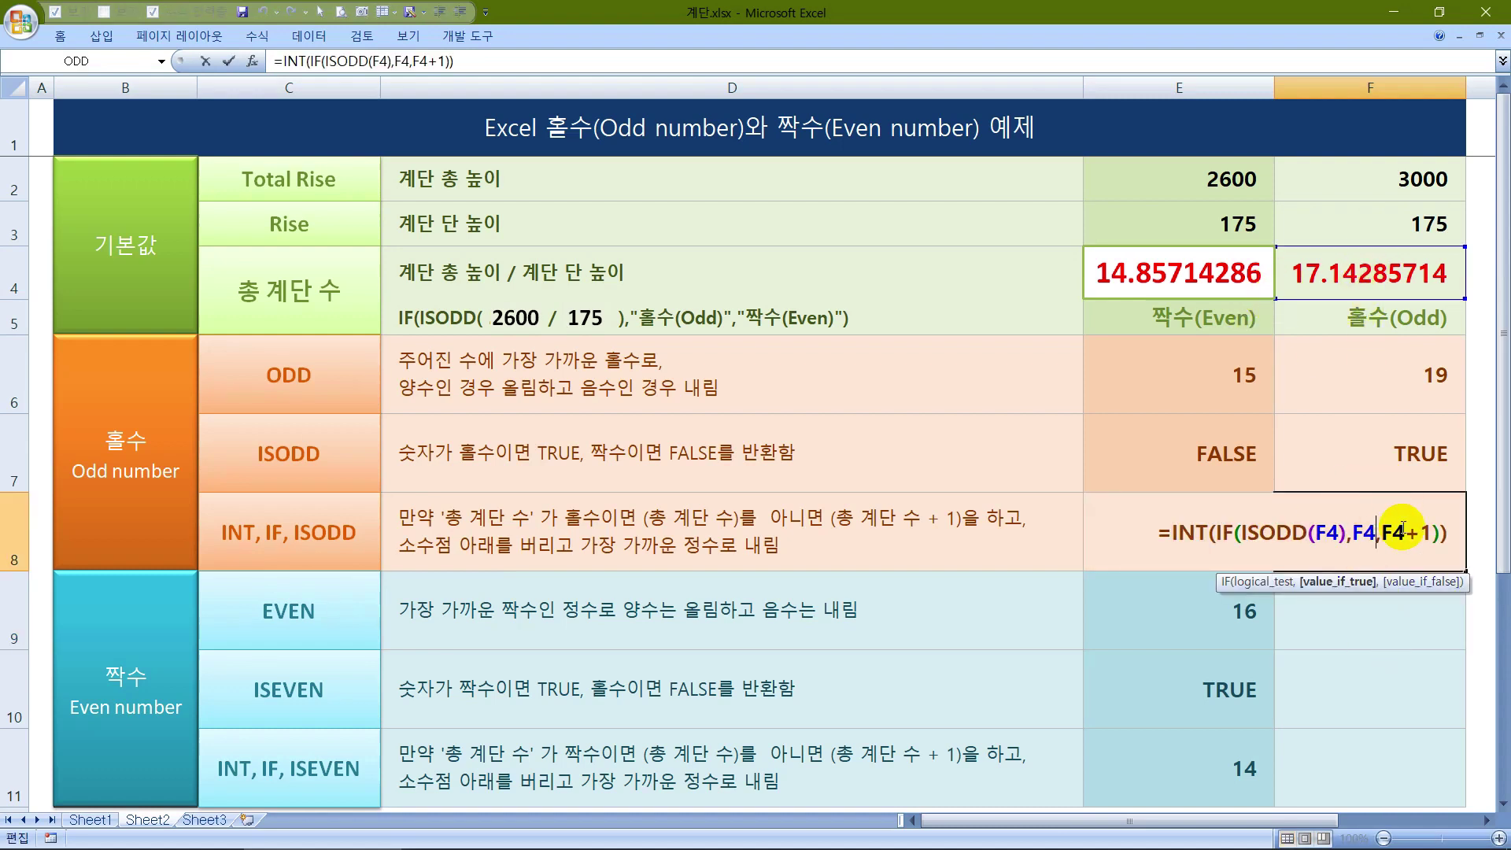
{"action": "key", "text": "Escape"}
{"action": "left_click", "coordinate": [1402, 609]}
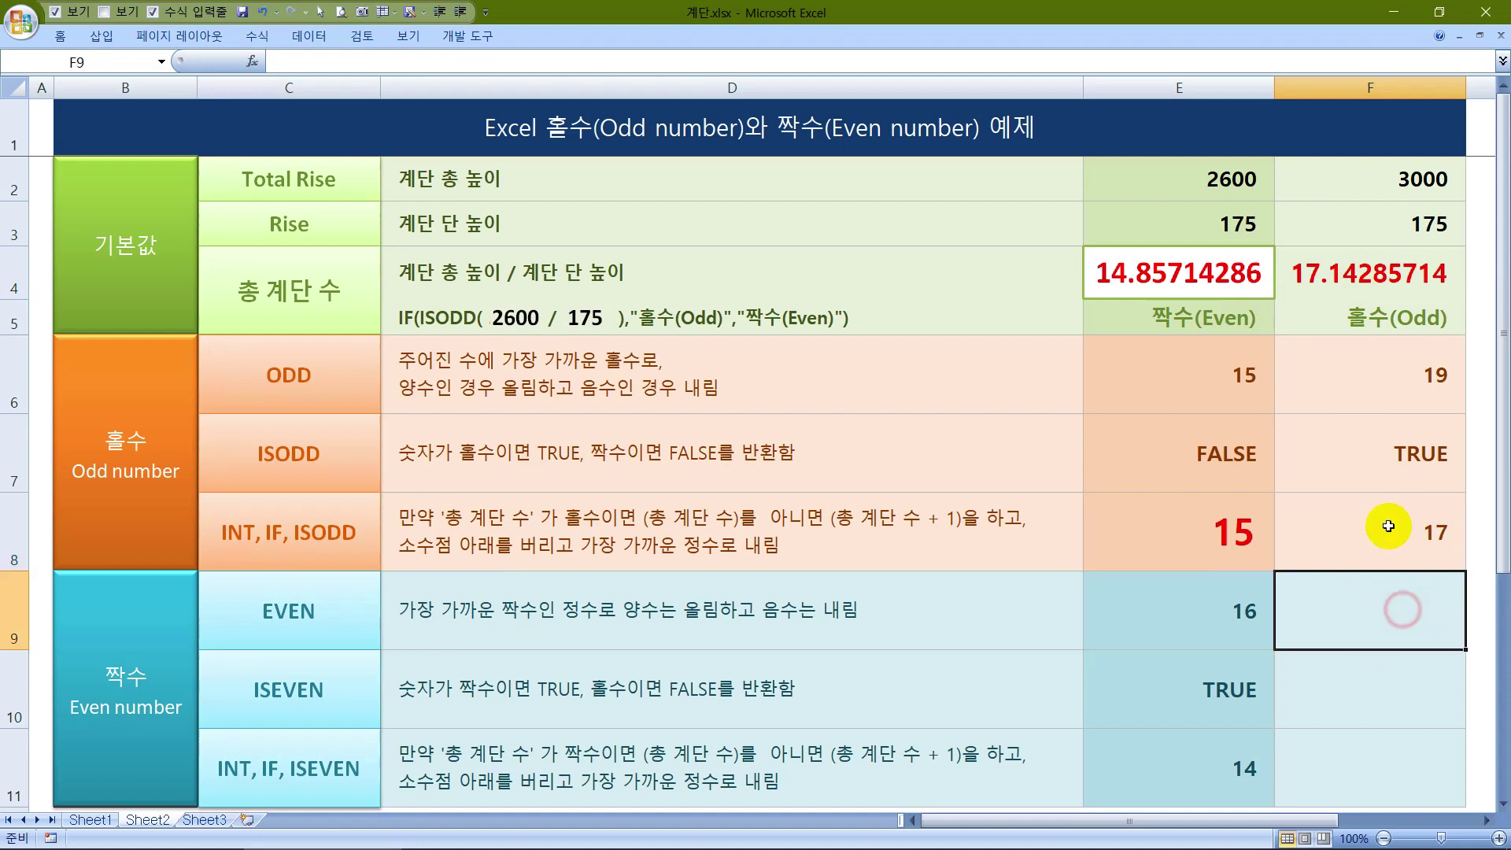
{"action": "double_click", "coordinate": [1382, 526]}
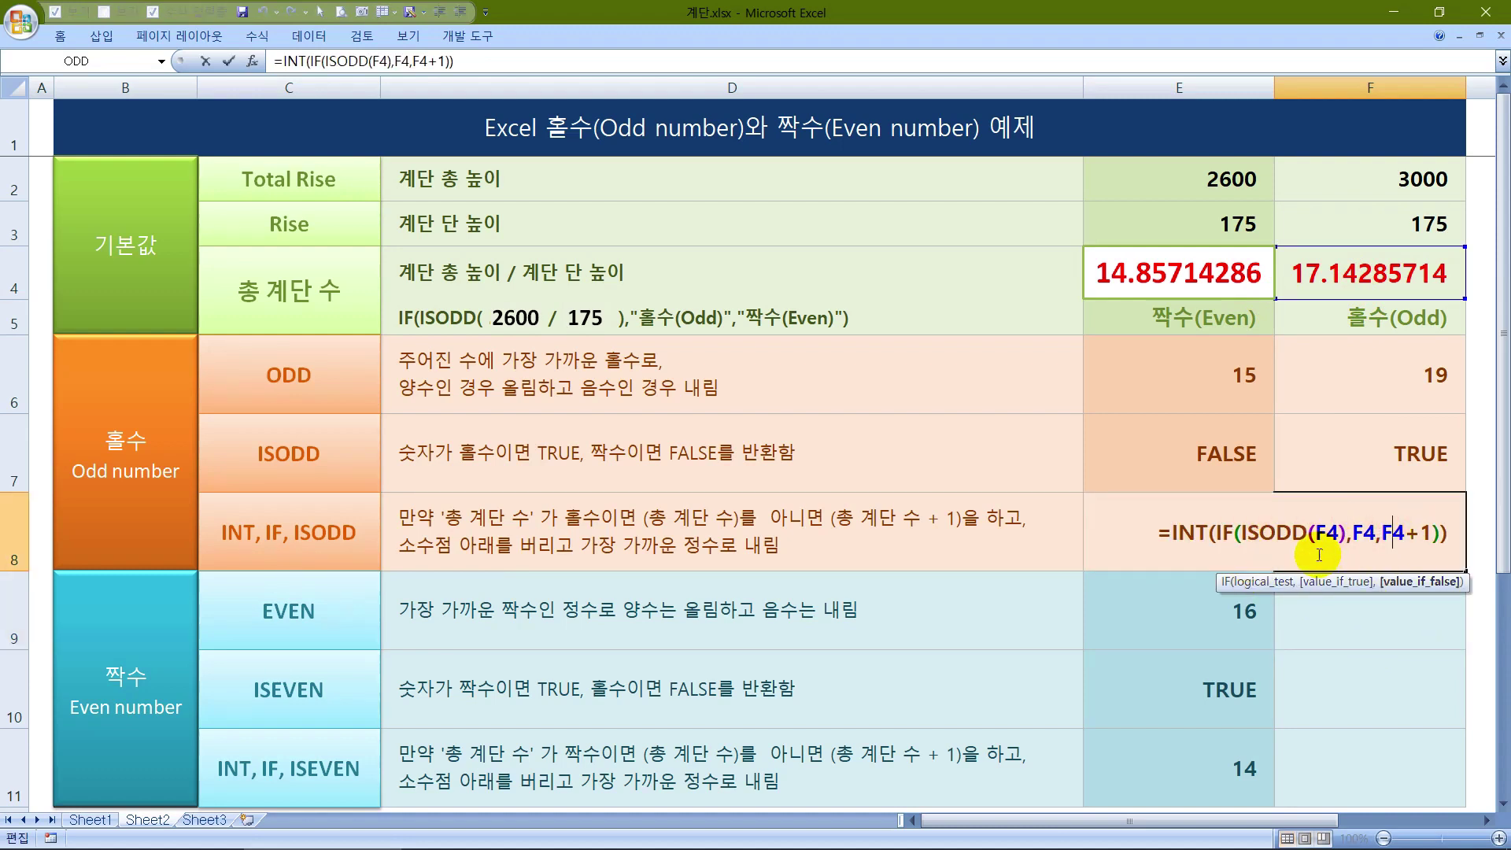
{"action": "key", "text": "Escape"}
{"action": "left_click", "coordinate": [1366, 585]}
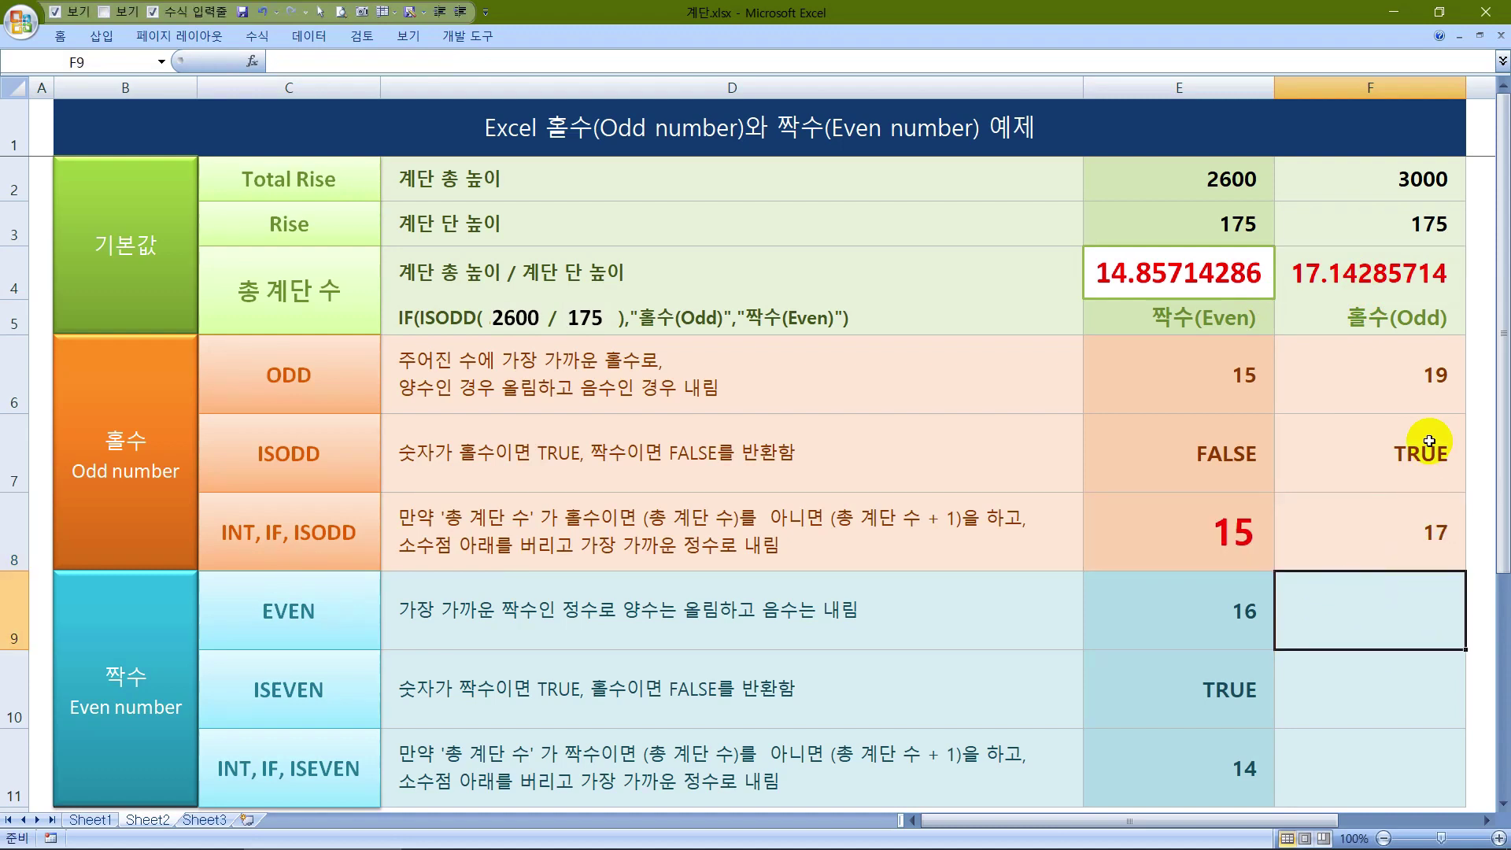
Enter =EVEN(F4) in F9 and =ISEVEN(F4) in F10
{"action": "type", "text": "=E"}
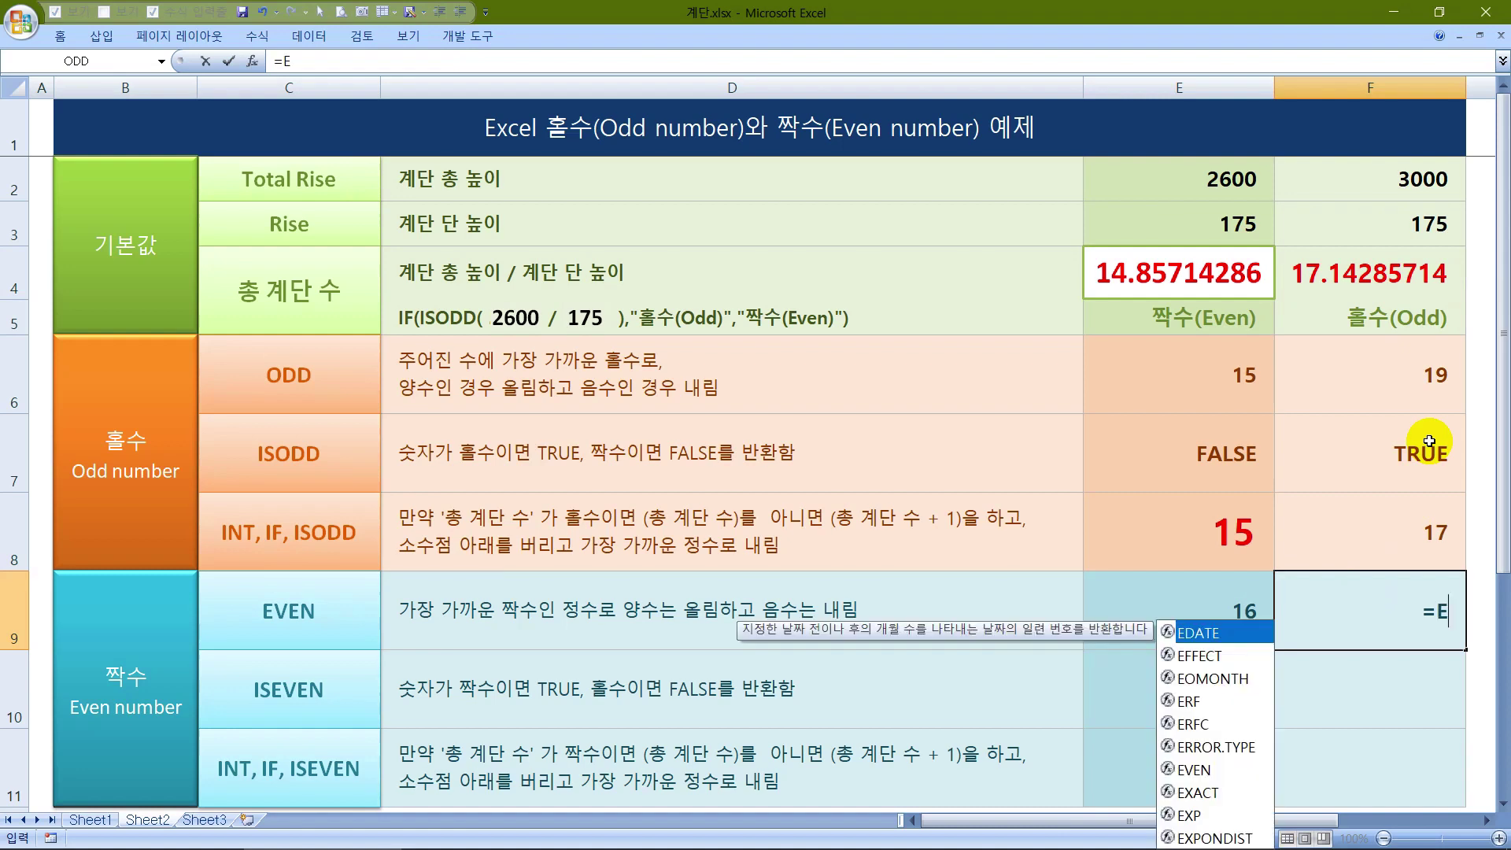
{"action": "type", "text": "VEN("}
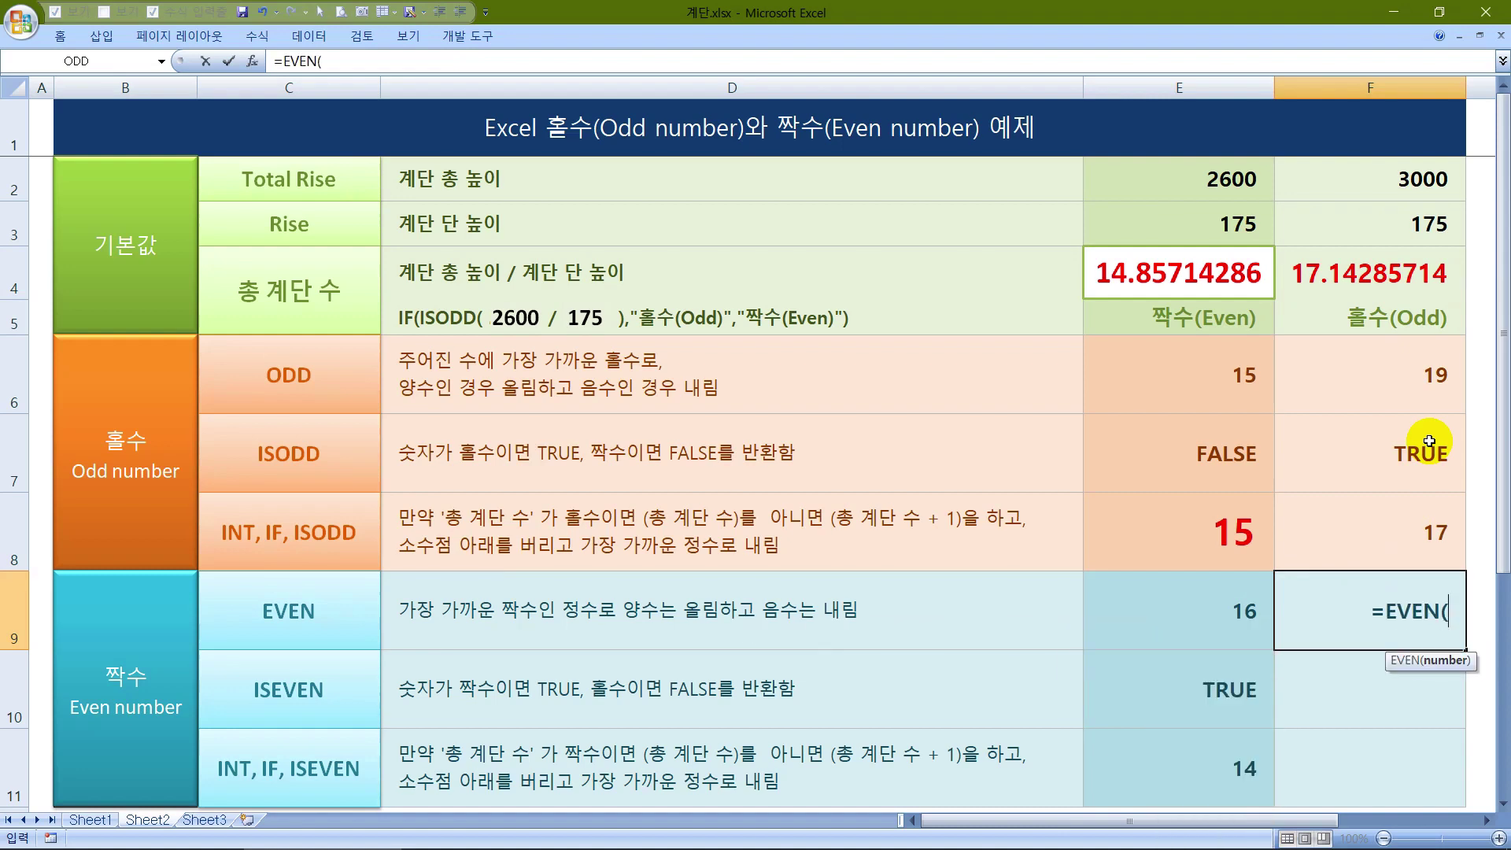
{"action": "left_click", "coordinate": [1363, 260]}
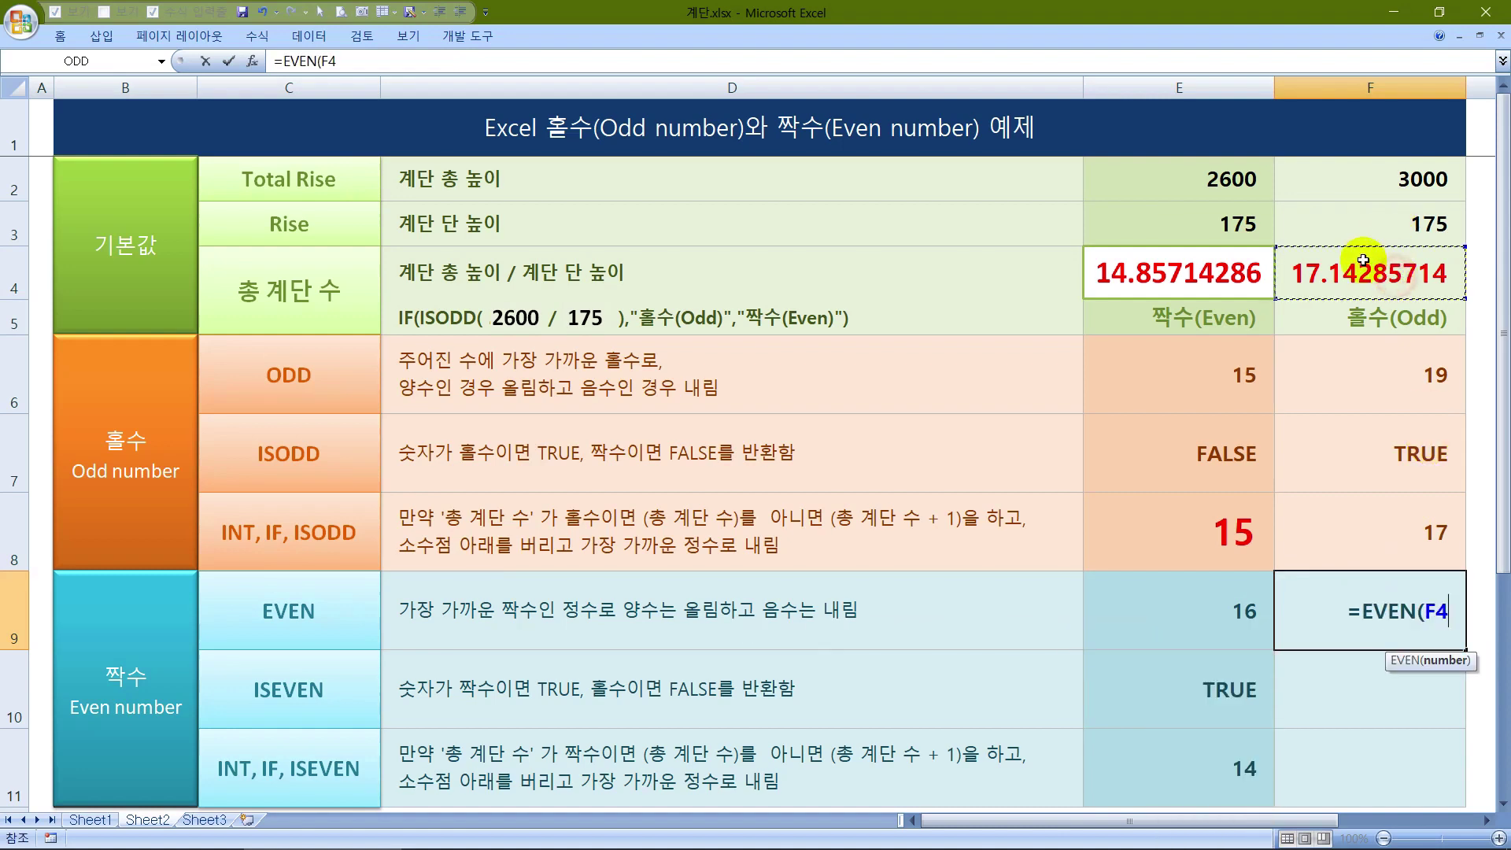
{"action": "type", "text": ")"}
{"action": "key", "text": "Return"}
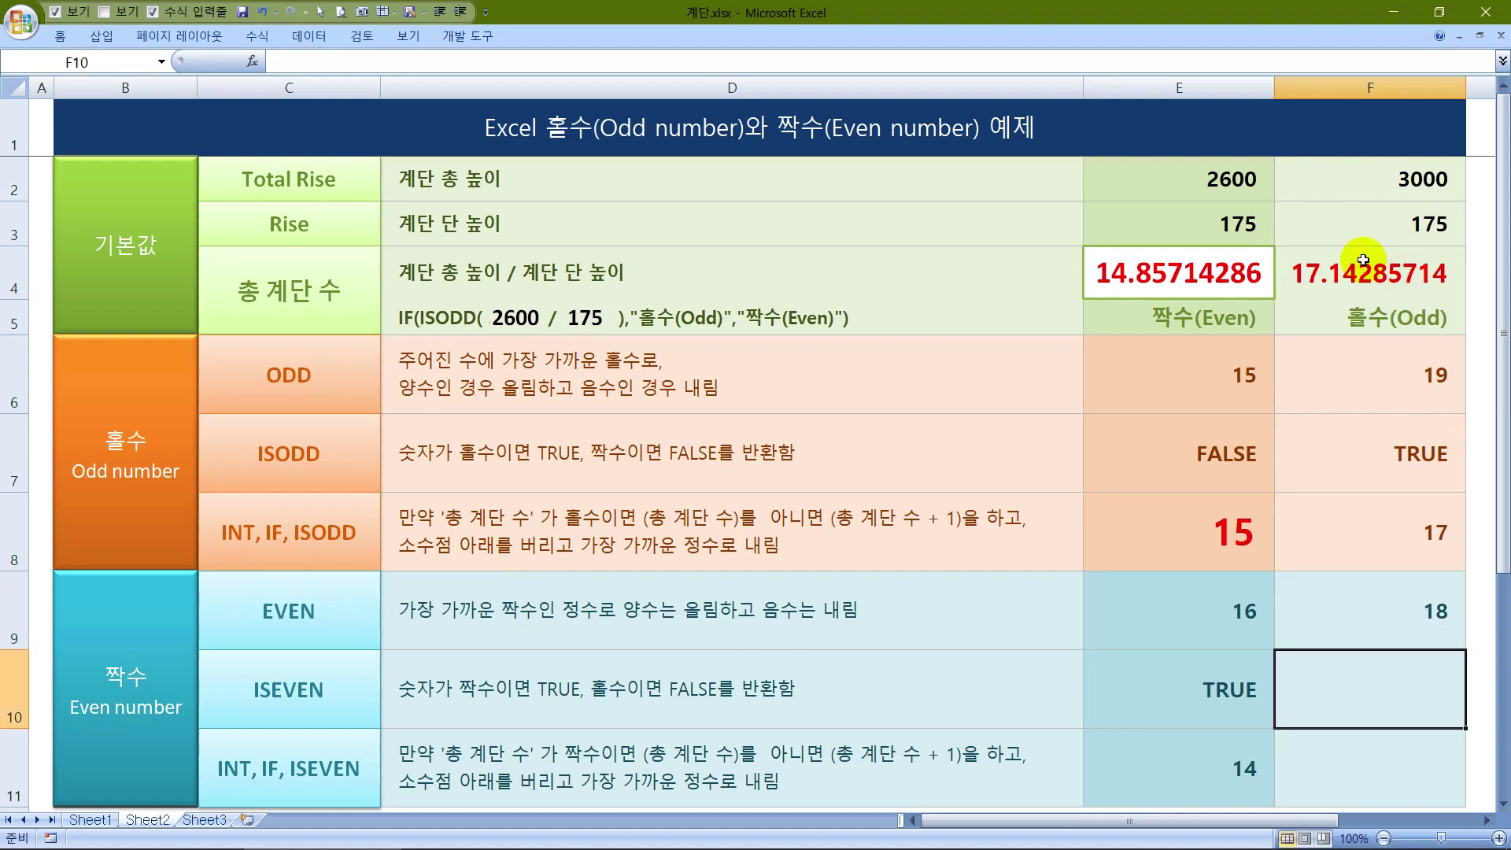
{"action": "type", "text": "=ISE"}
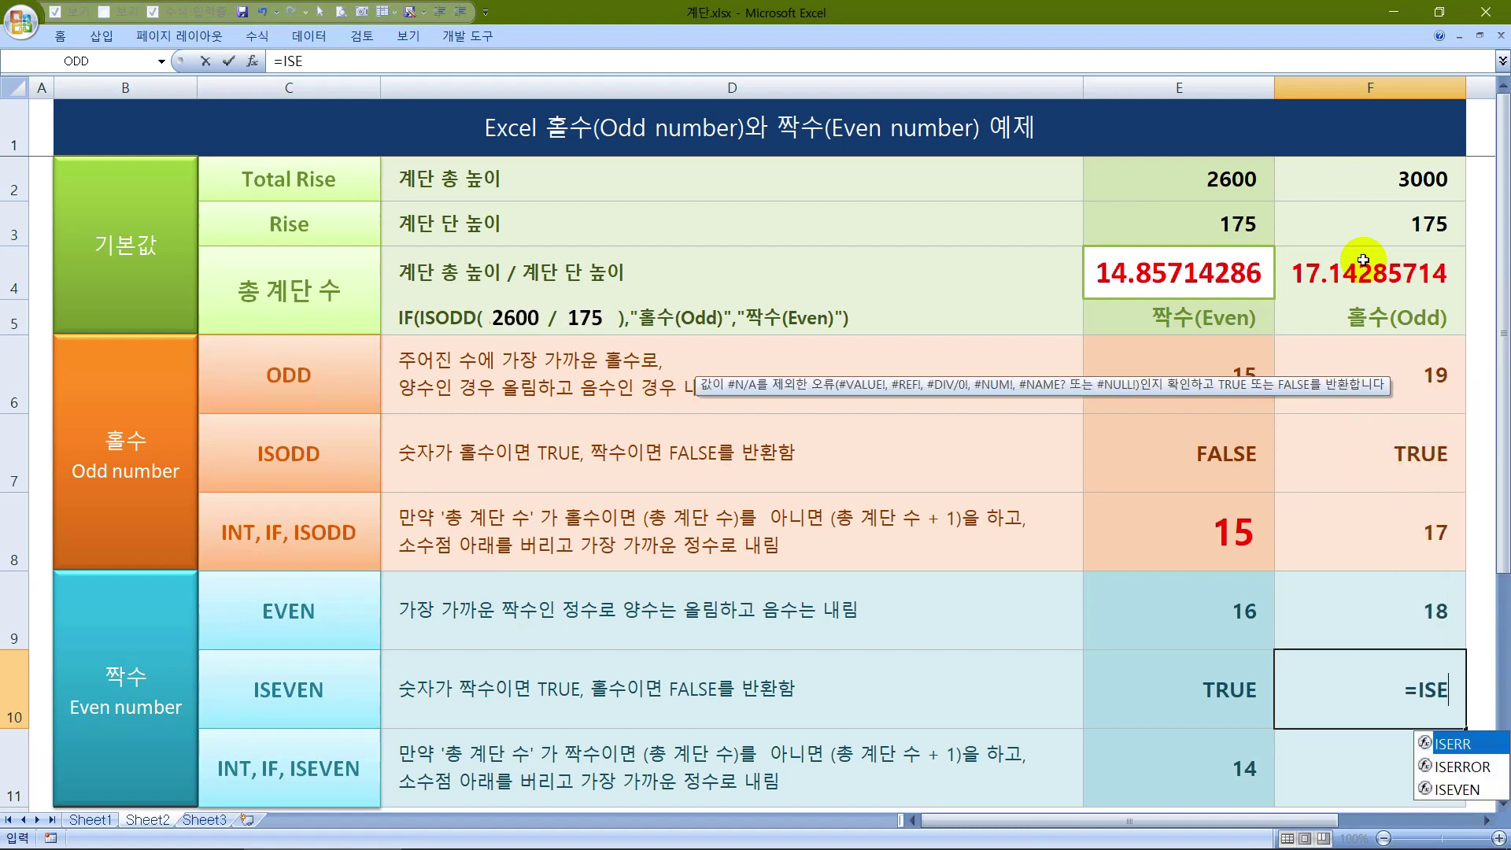
{"action": "type", "text": "VEN"}
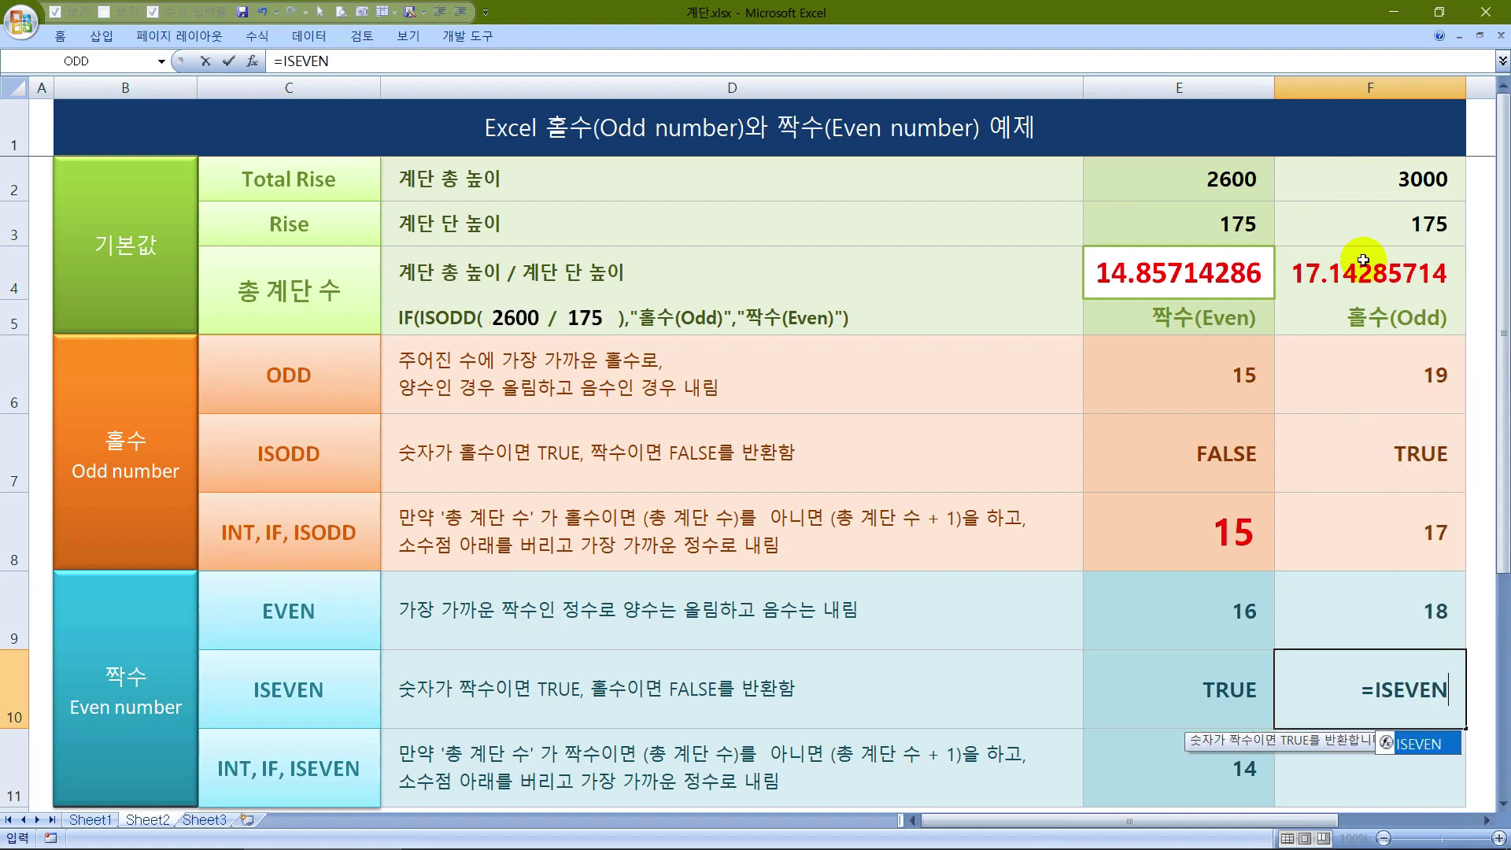
{"action": "type", "text": "("}
{"action": "left_click", "coordinate": [1391, 277]}
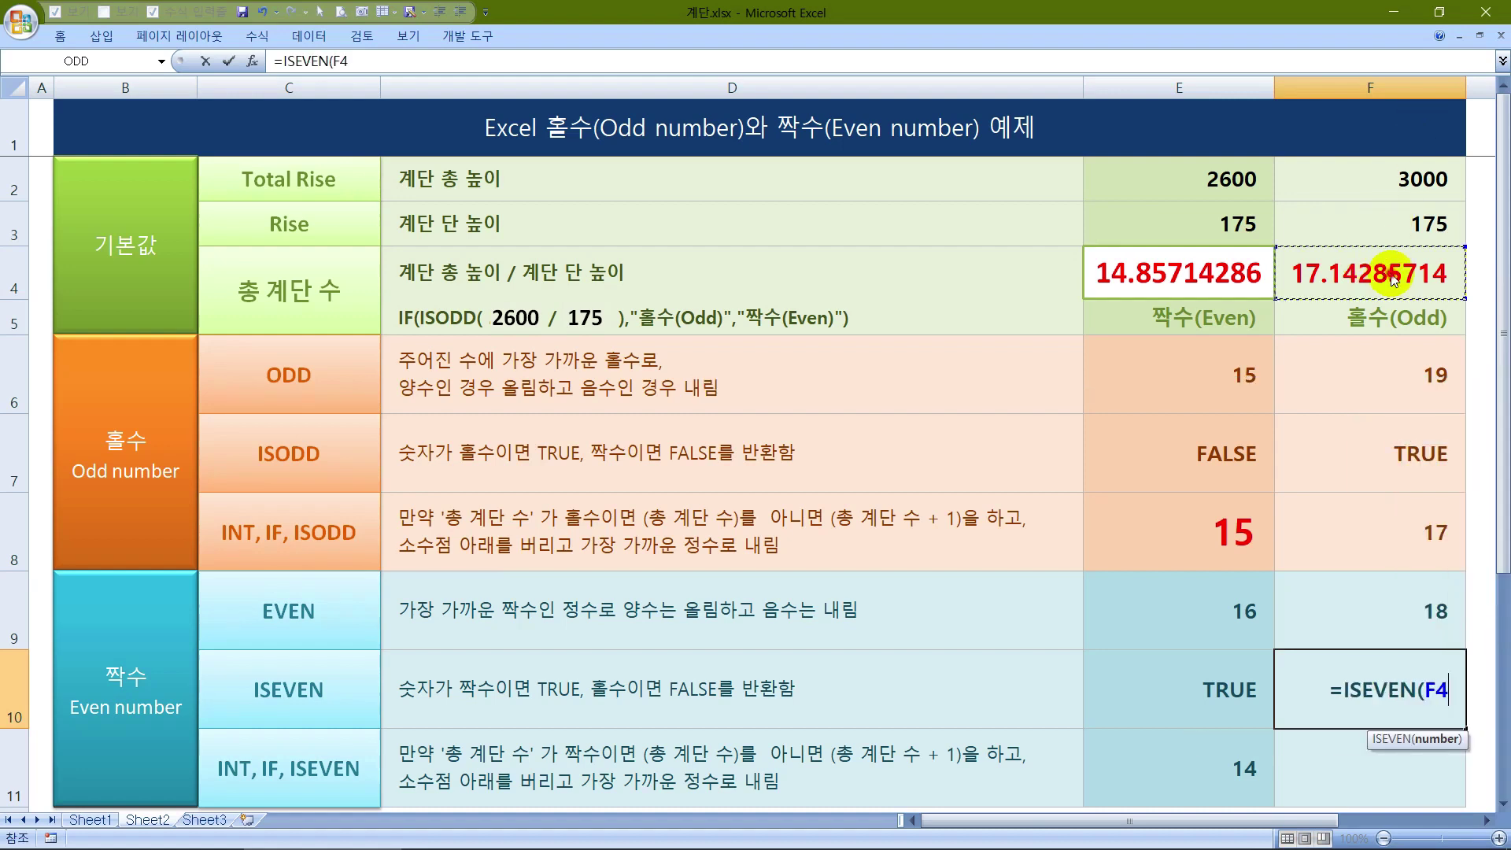
{"action": "key", "text": "Return"}
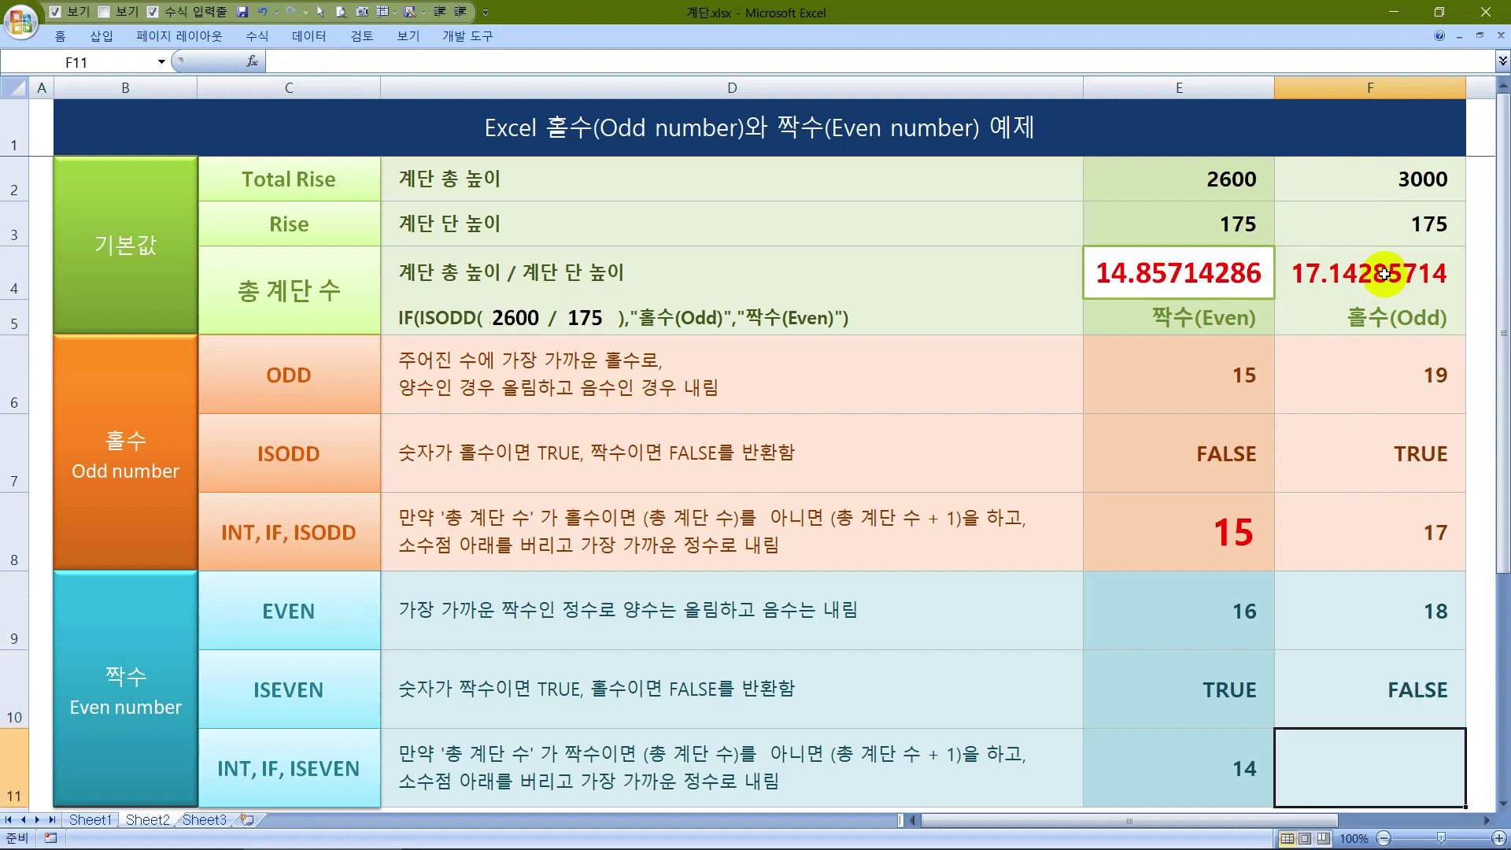
Enter =INT(IF(ISEVEN(F4),F4,F4+1)) in F11, giving 18
{"action": "type", "text": "="}
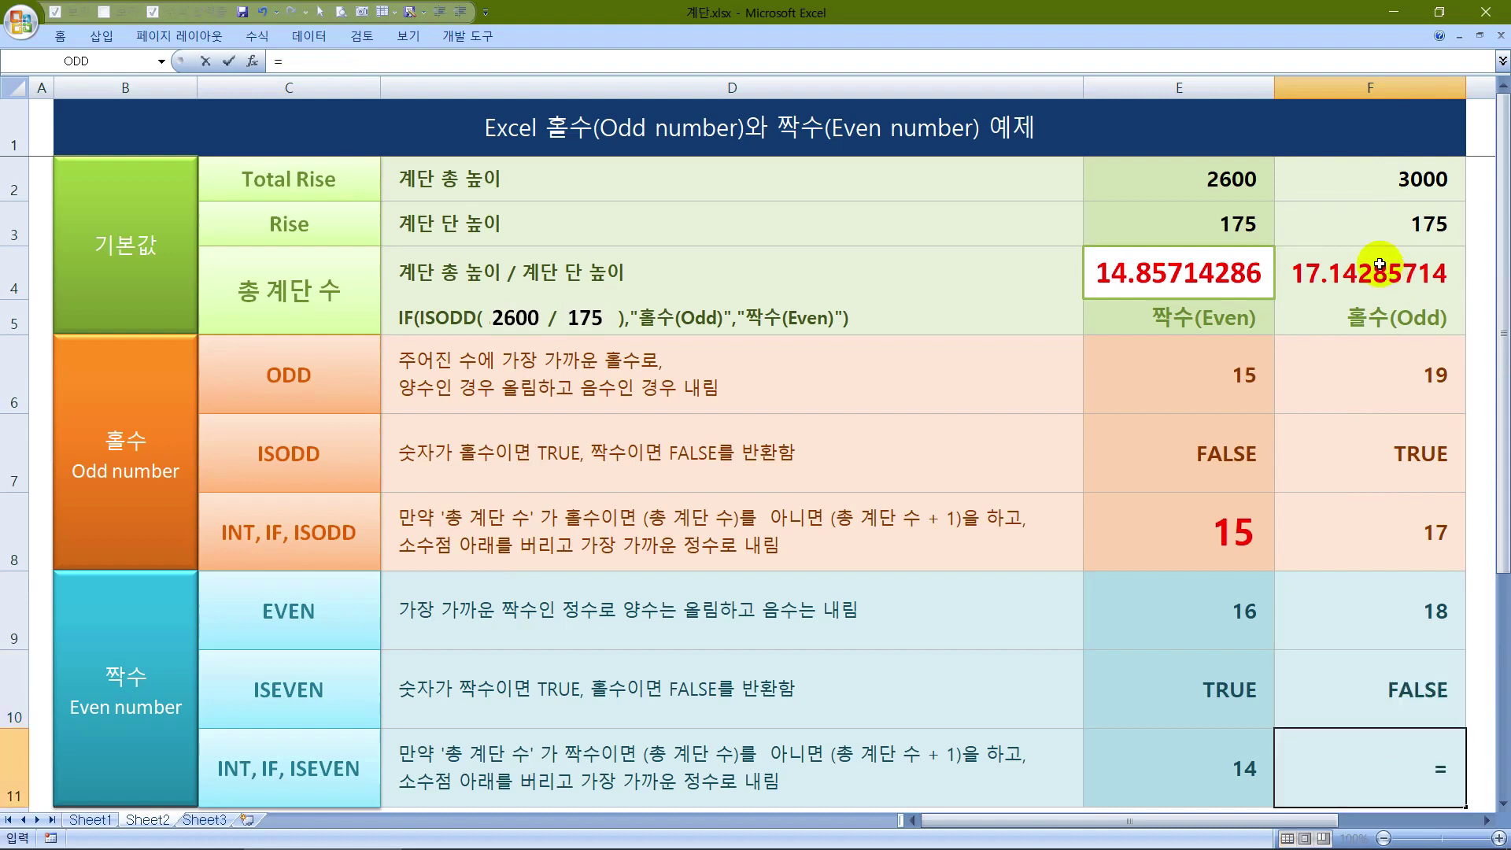
{"action": "type", "text": "INT"}
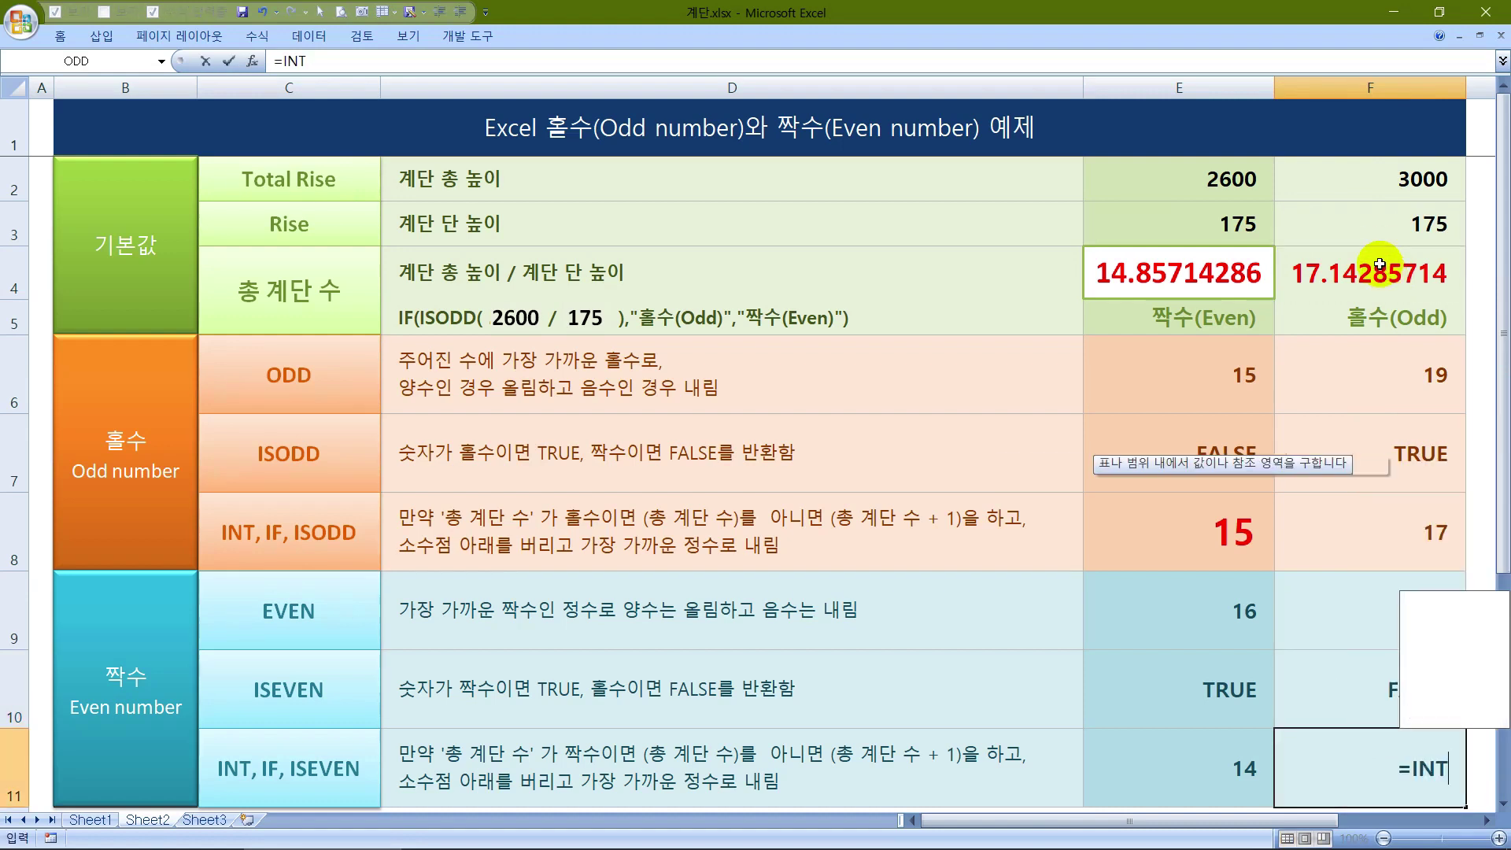
{"action": "type", "text": "(IF("}
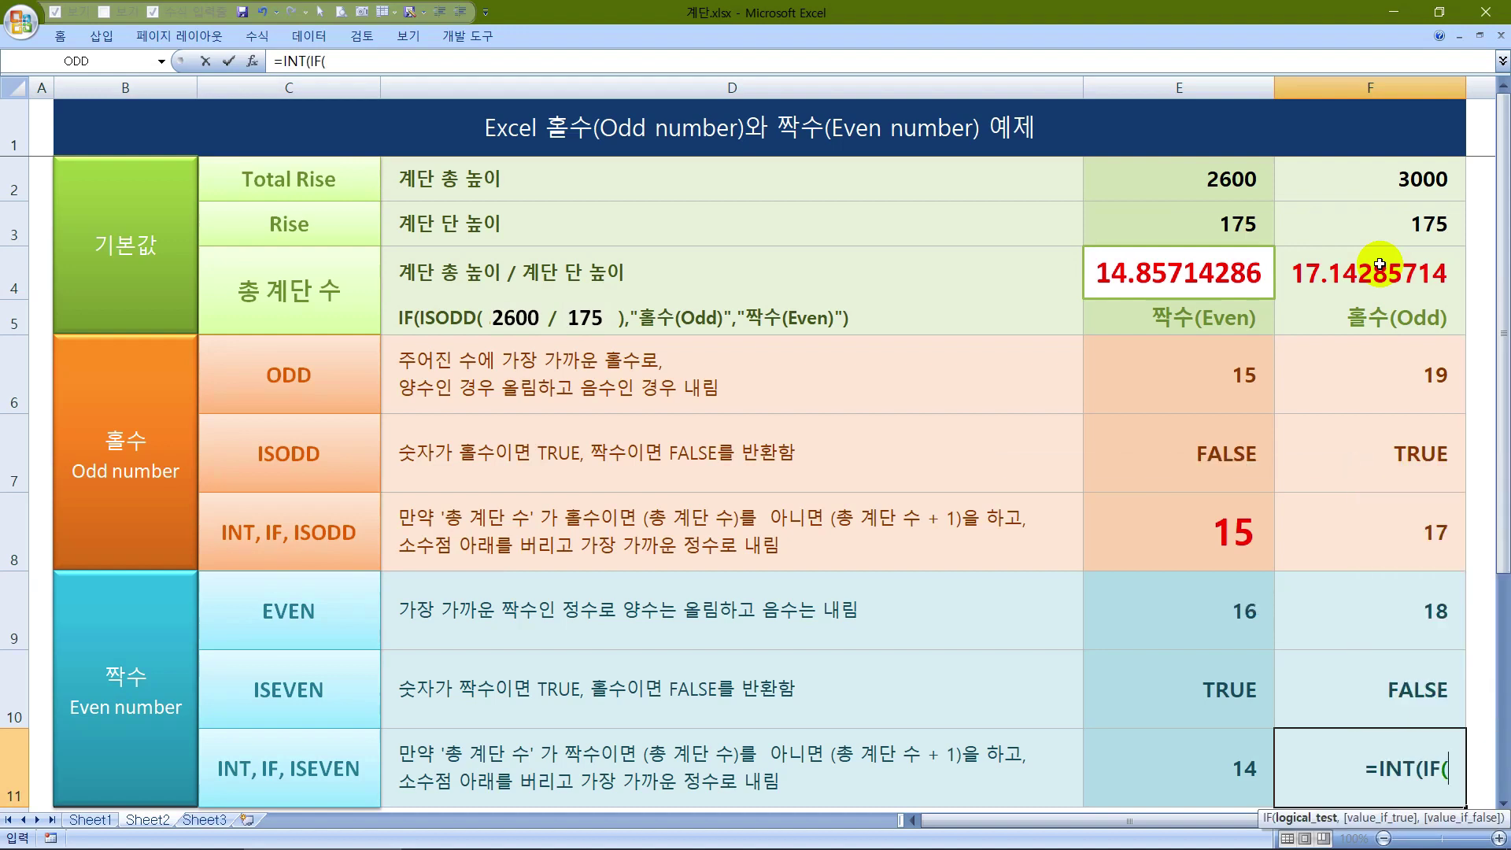
{"action": "type", "text": "ISEVEN"}
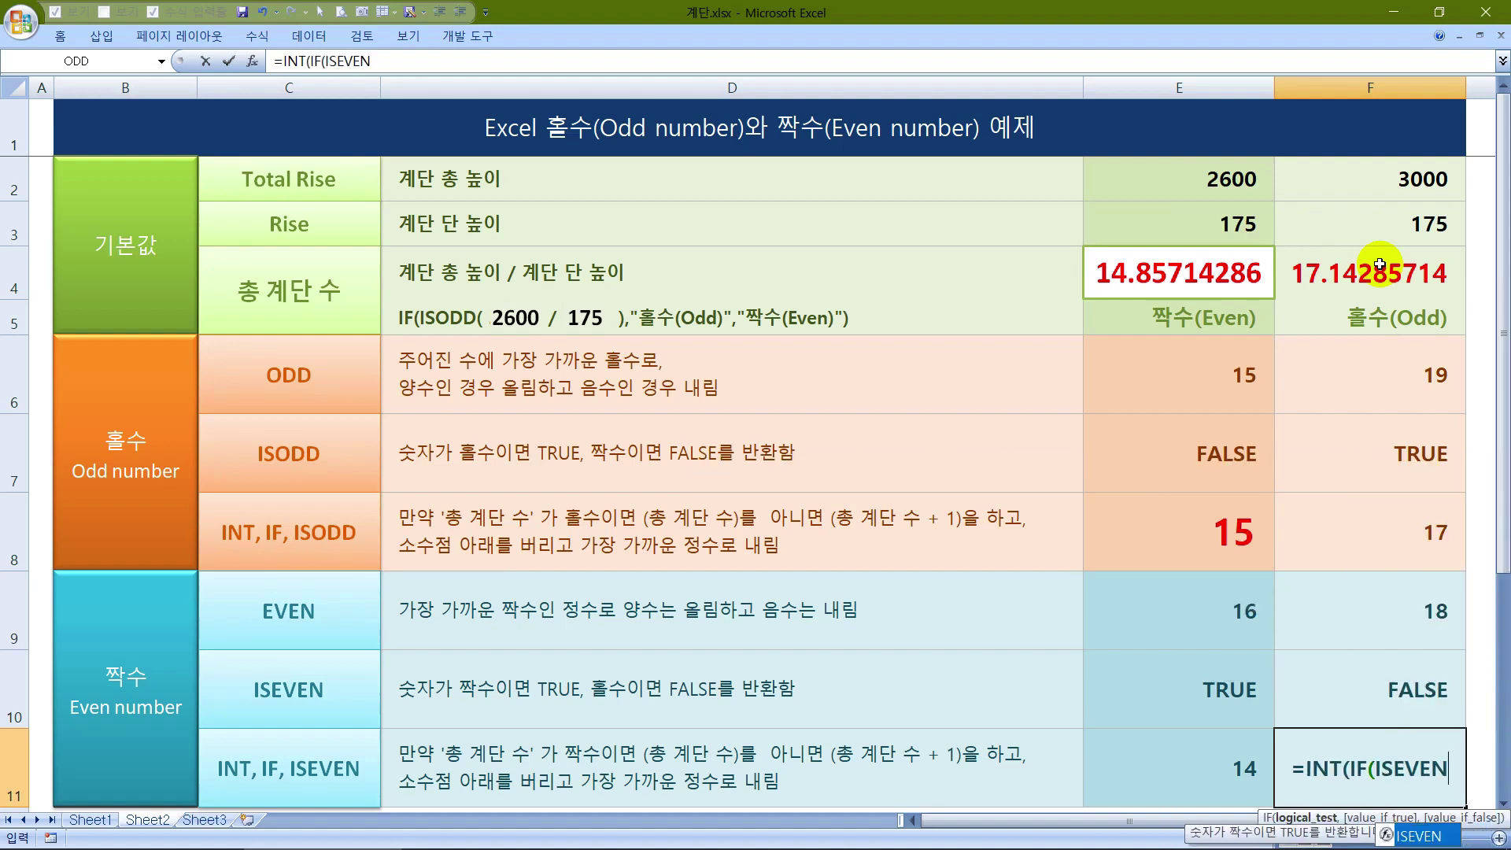
{"action": "type", "text": "("}
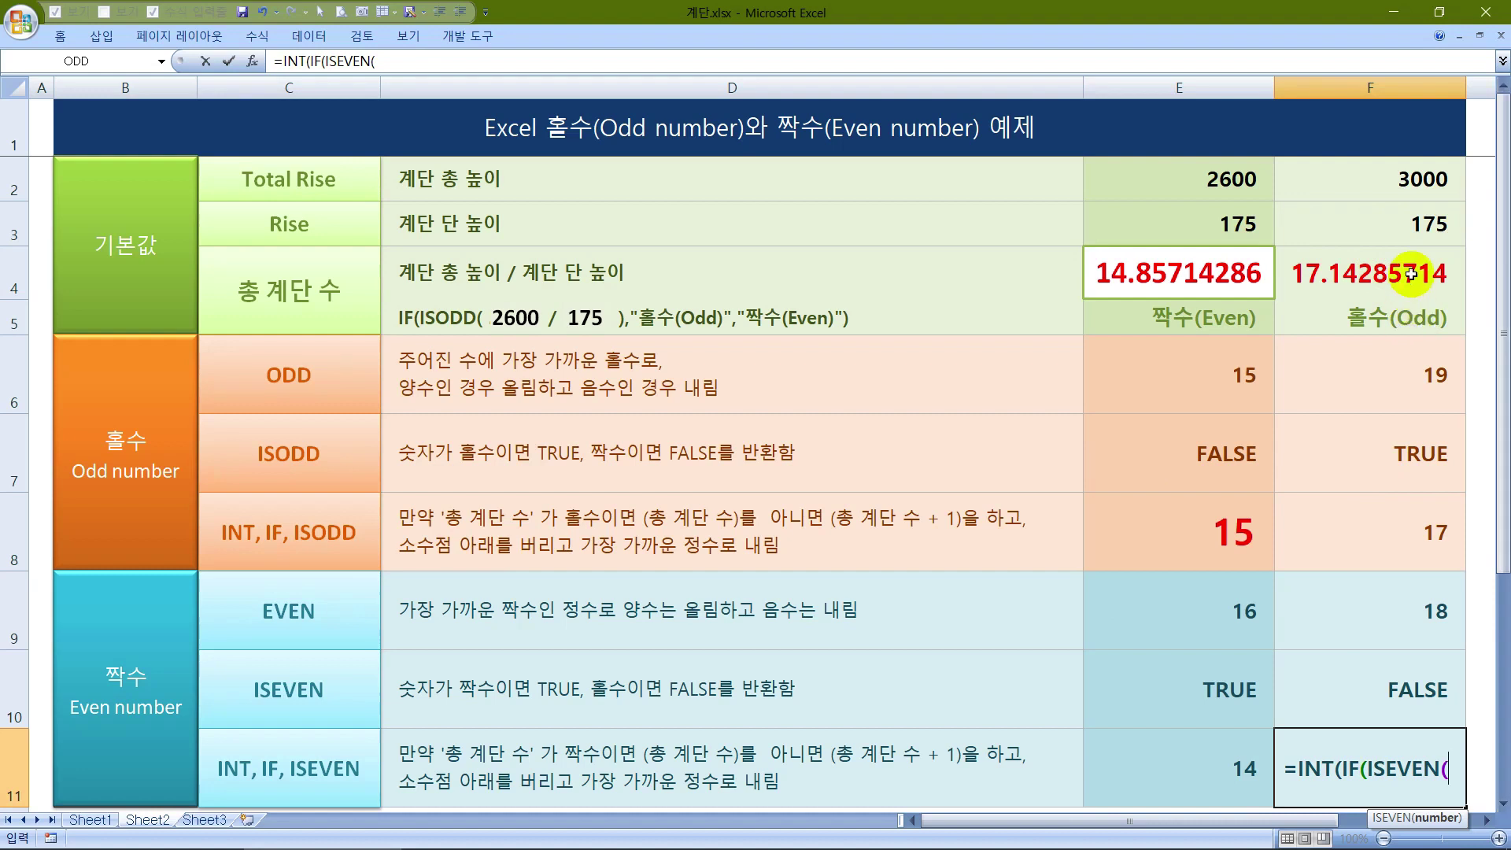
{"action": "left_click", "coordinate": [1407, 271]}
{"action": "type", "text": ")"}
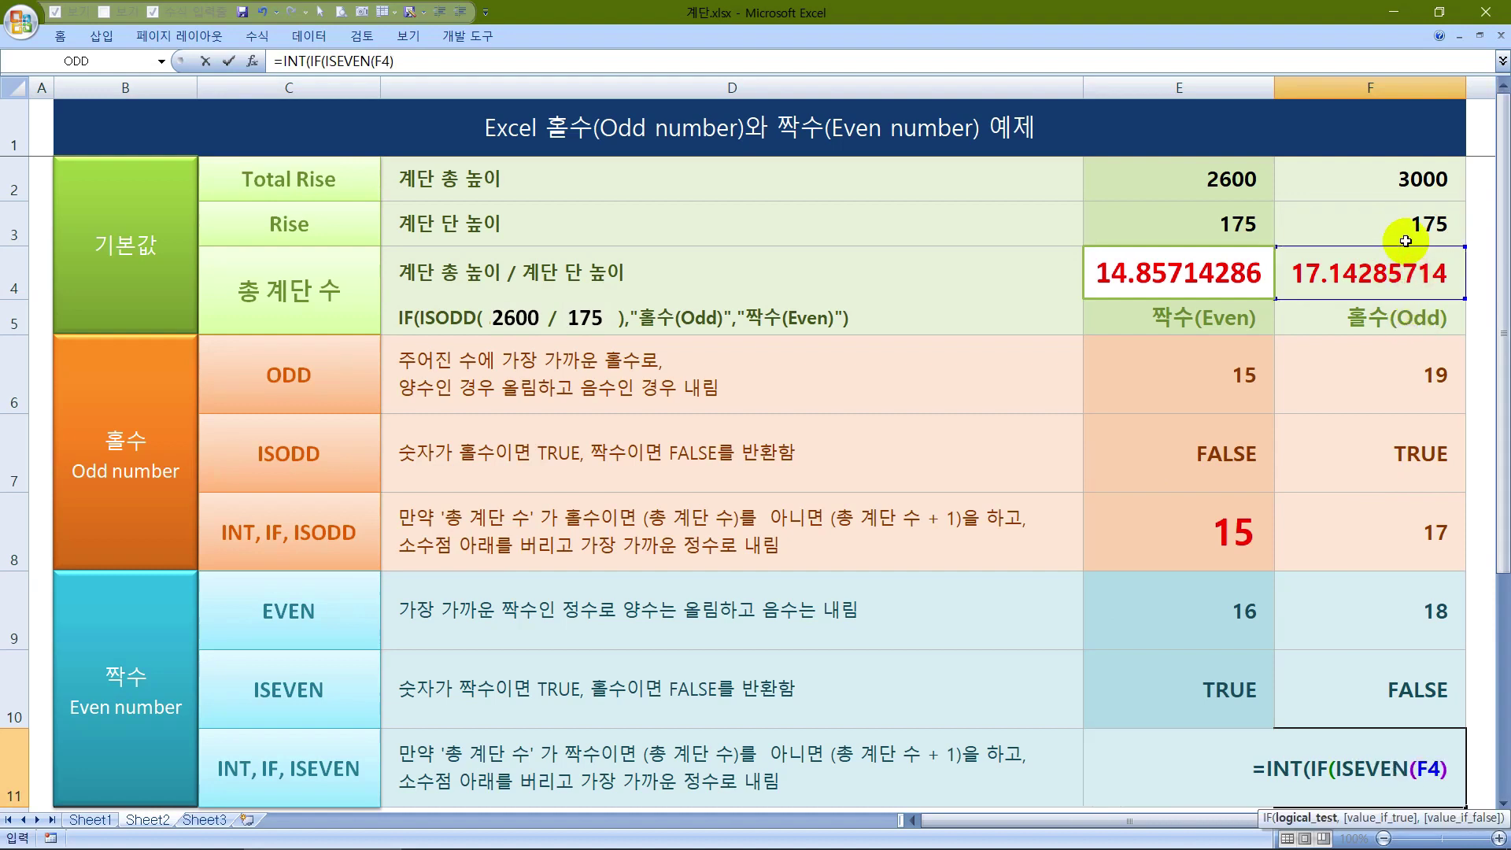
{"action": "type", "text": ","}
{"action": "left_click", "coordinate": [1392, 266]}
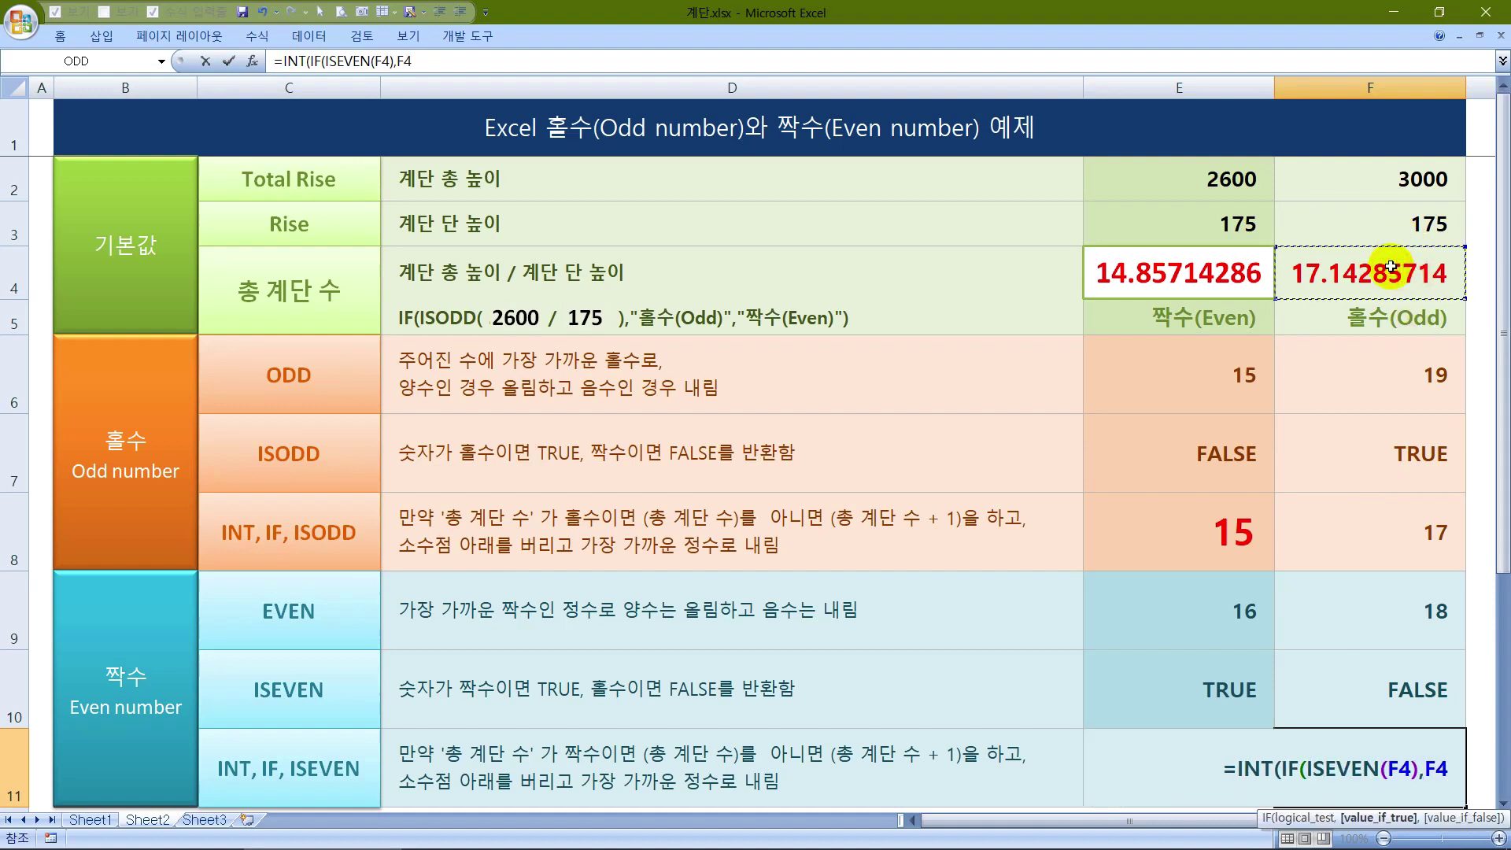
{"action": "type", "text": ","}
{"action": "left_click", "coordinate": [1391, 267]}
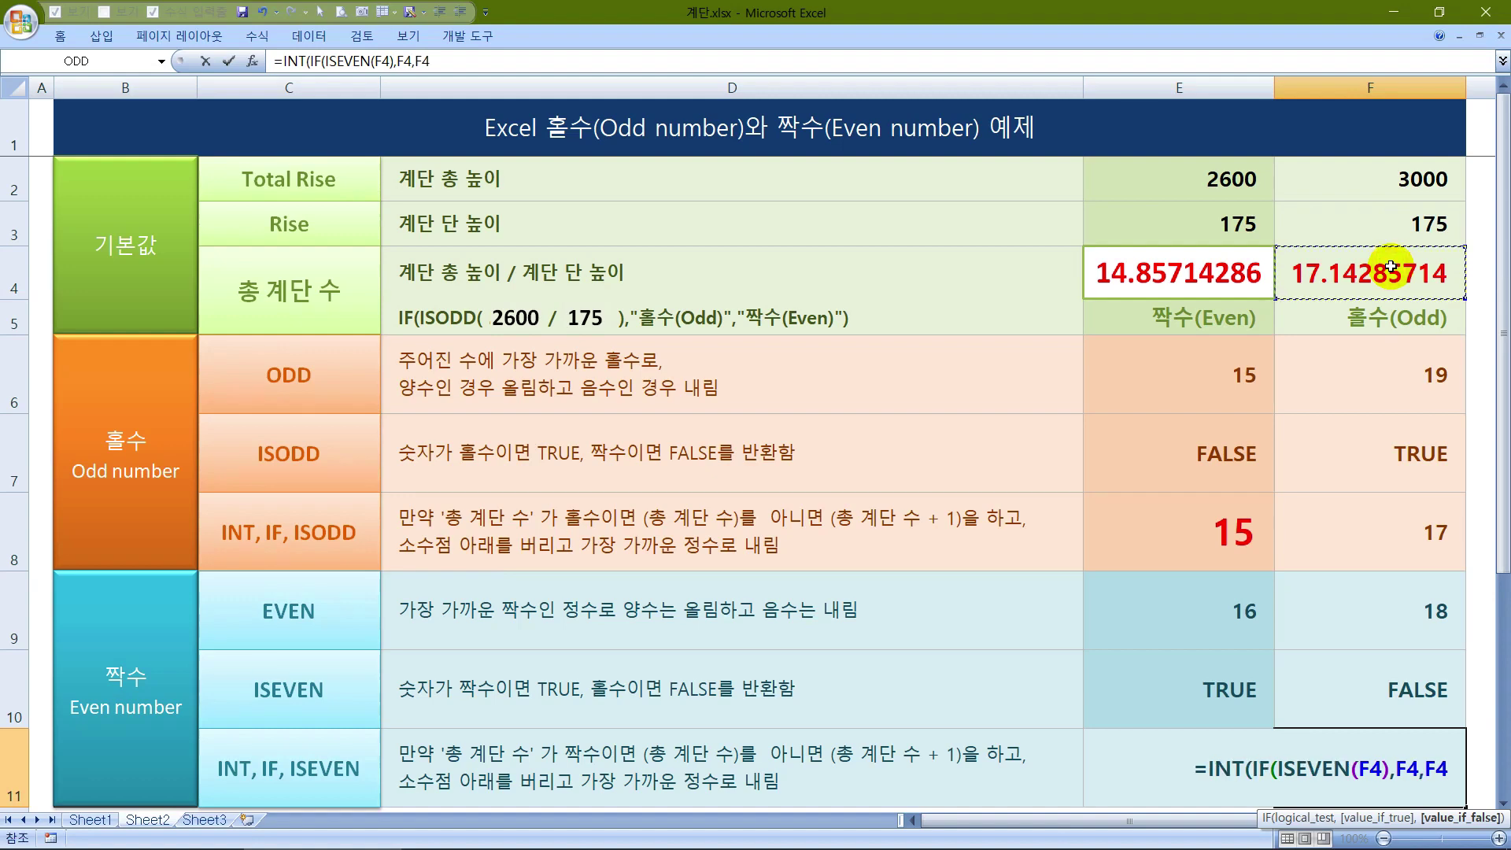
{"action": "type", "text": "+1))"}
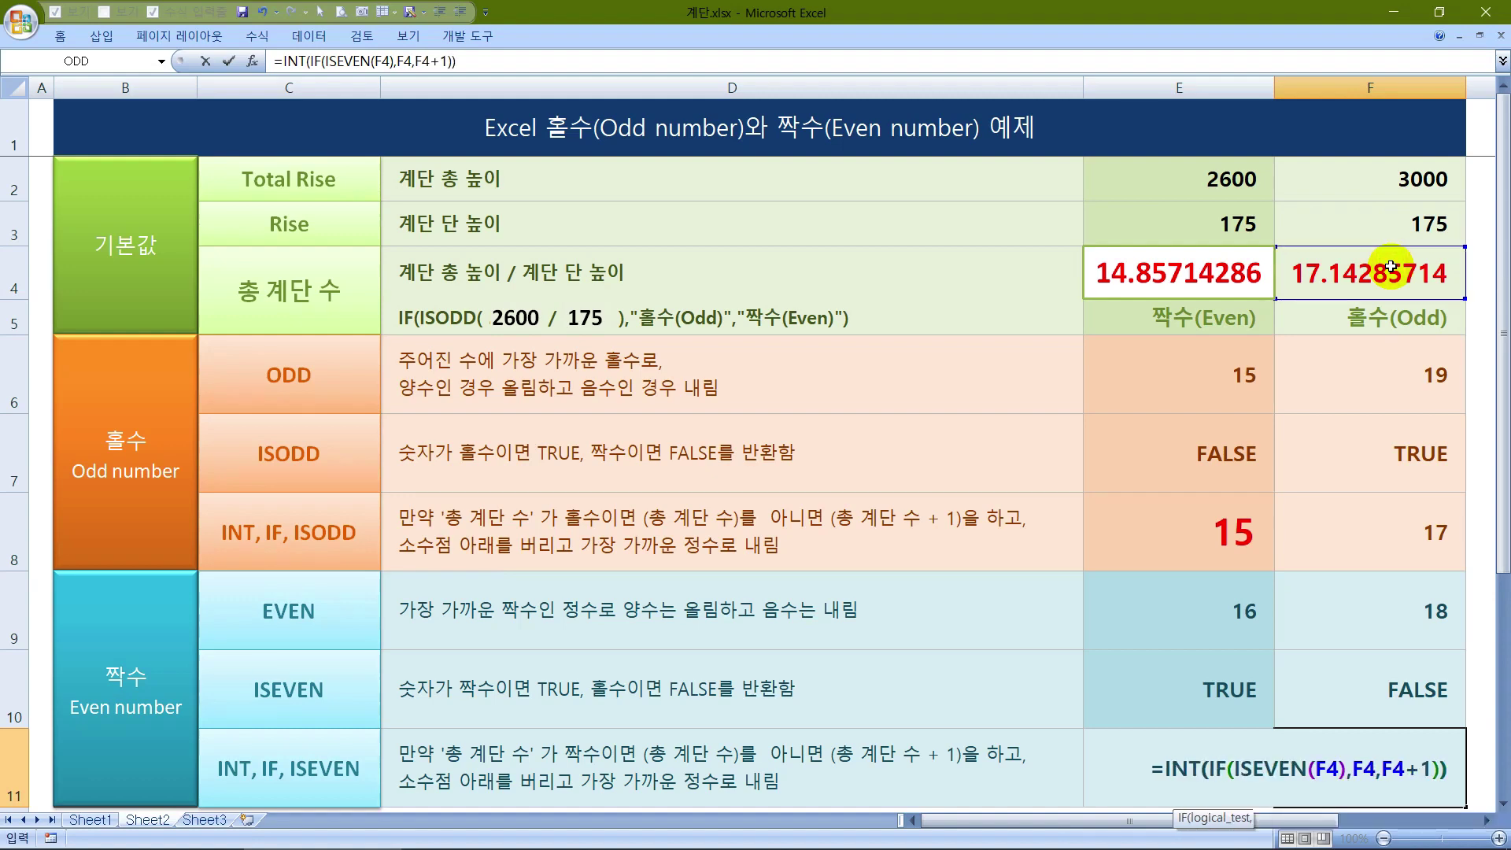
{"action": "key", "text": "Return"}
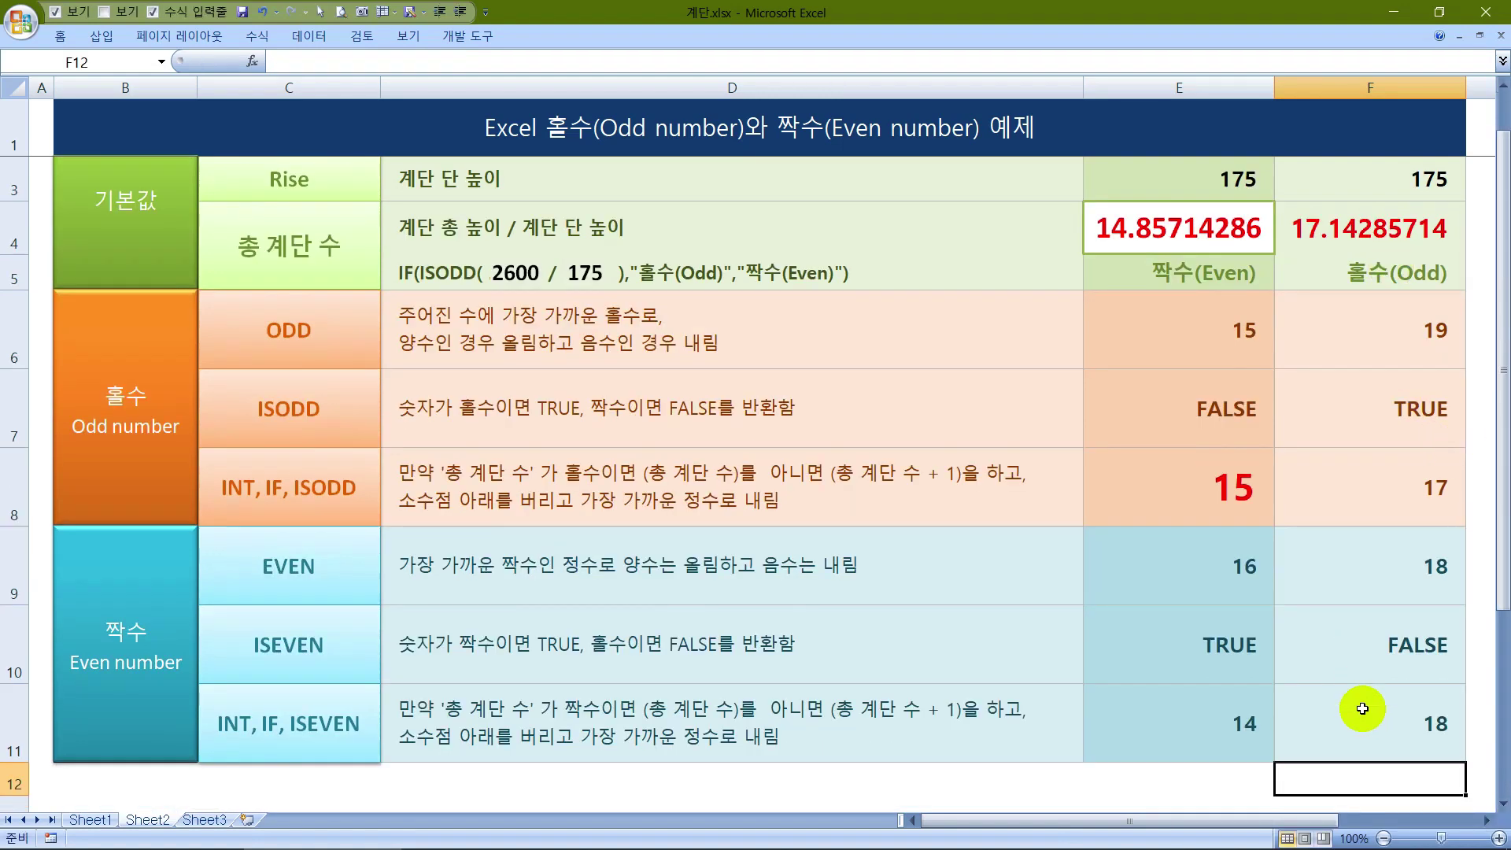
{"action": "left_click", "coordinate": [1362, 708]}
{"action": "scroll", "coordinate": [1353, 658], "scroll_direction": "up", "scroll_amount": 1}
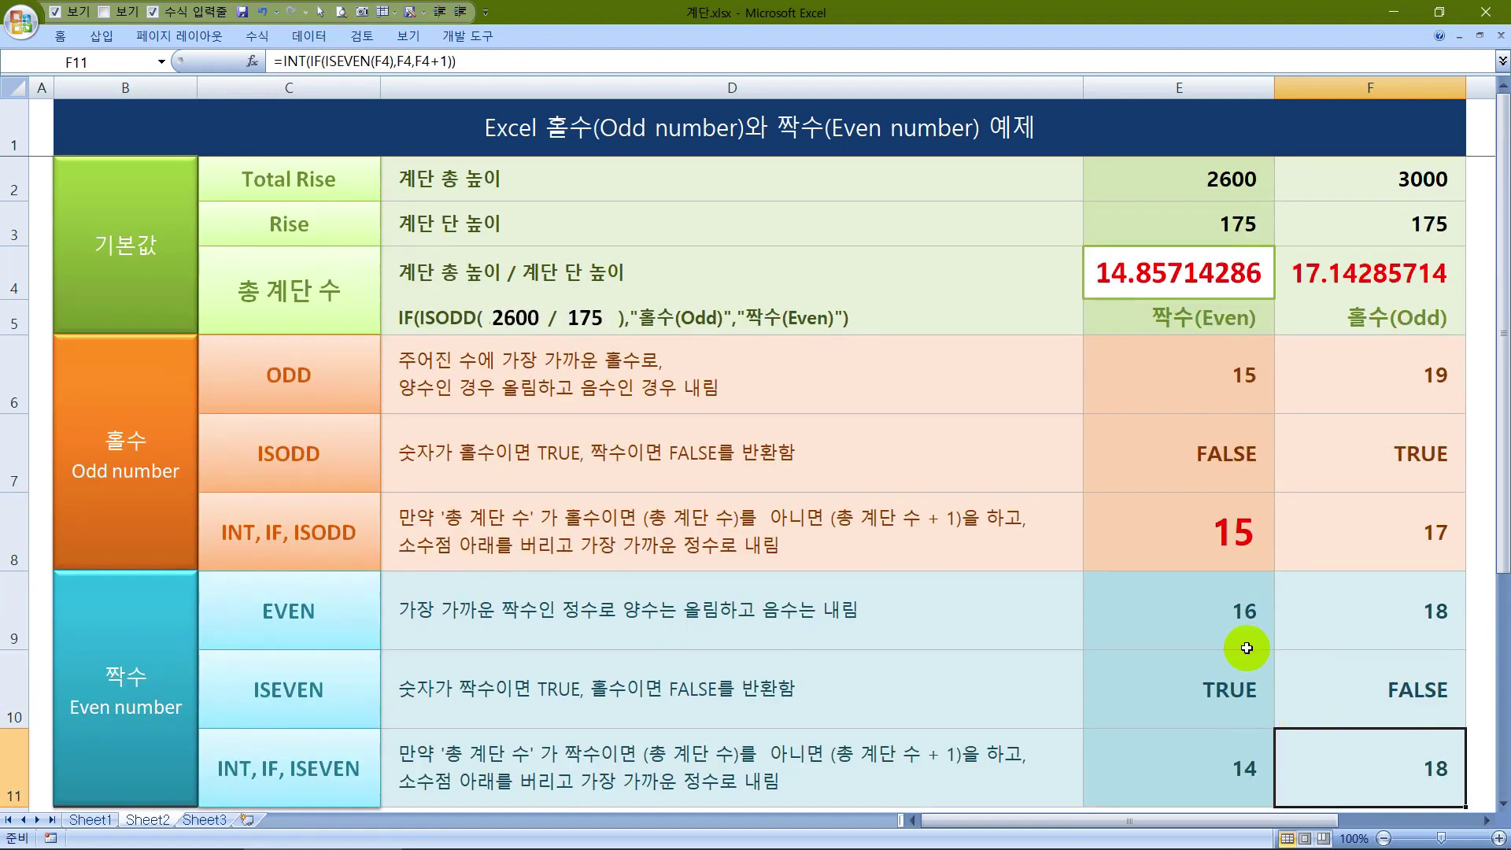
Test Total Rise 4000 and Rise 180 in F2 and F3
{"action": "left_click", "coordinate": [1415, 198]}
{"action": "type", "text": "4000"}
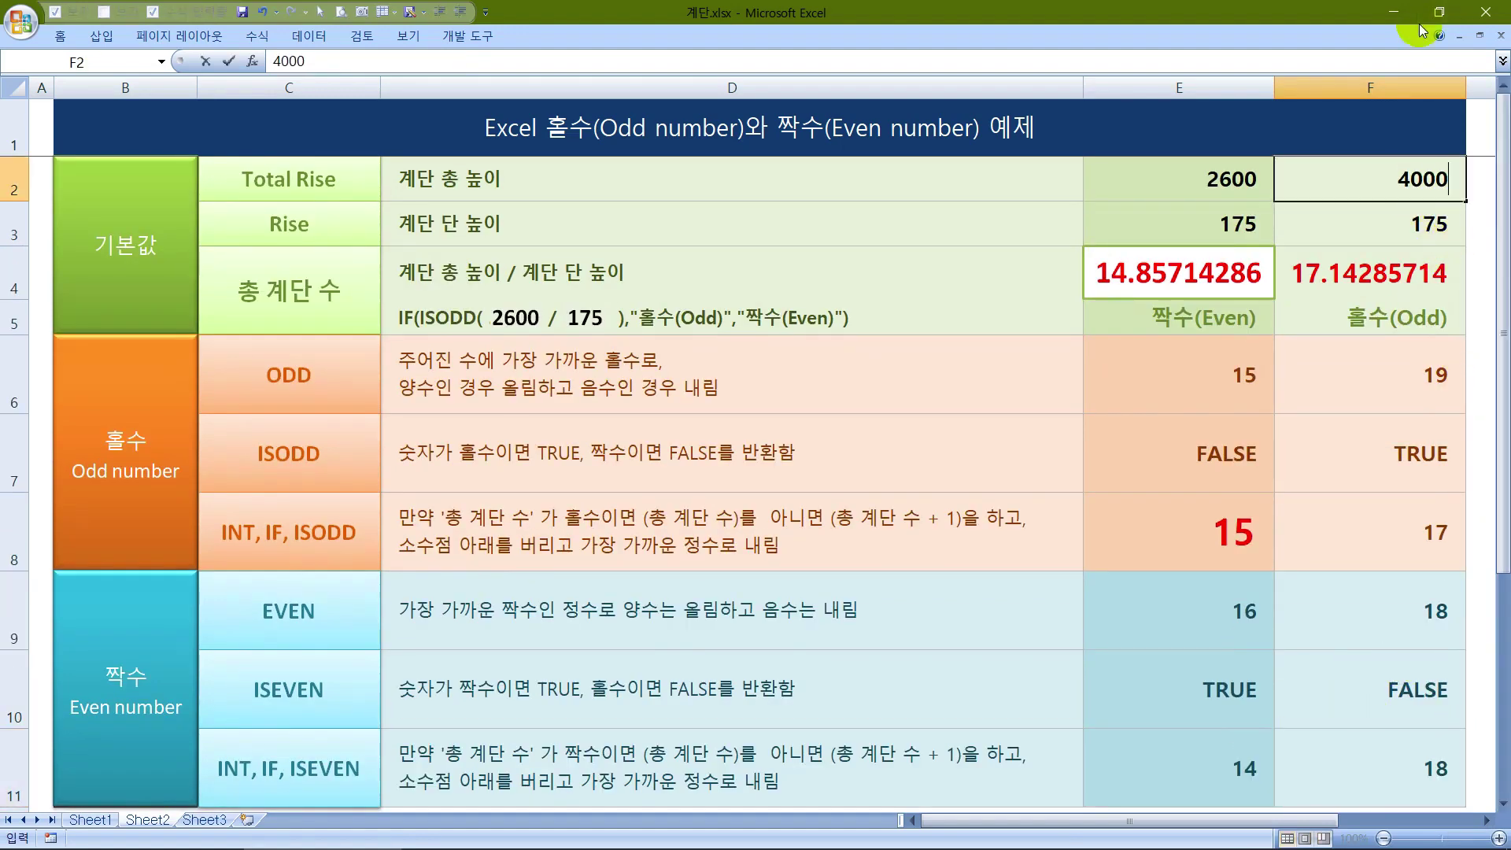
{"action": "key", "text": "Return"}
{"action": "type", "text": "1"}
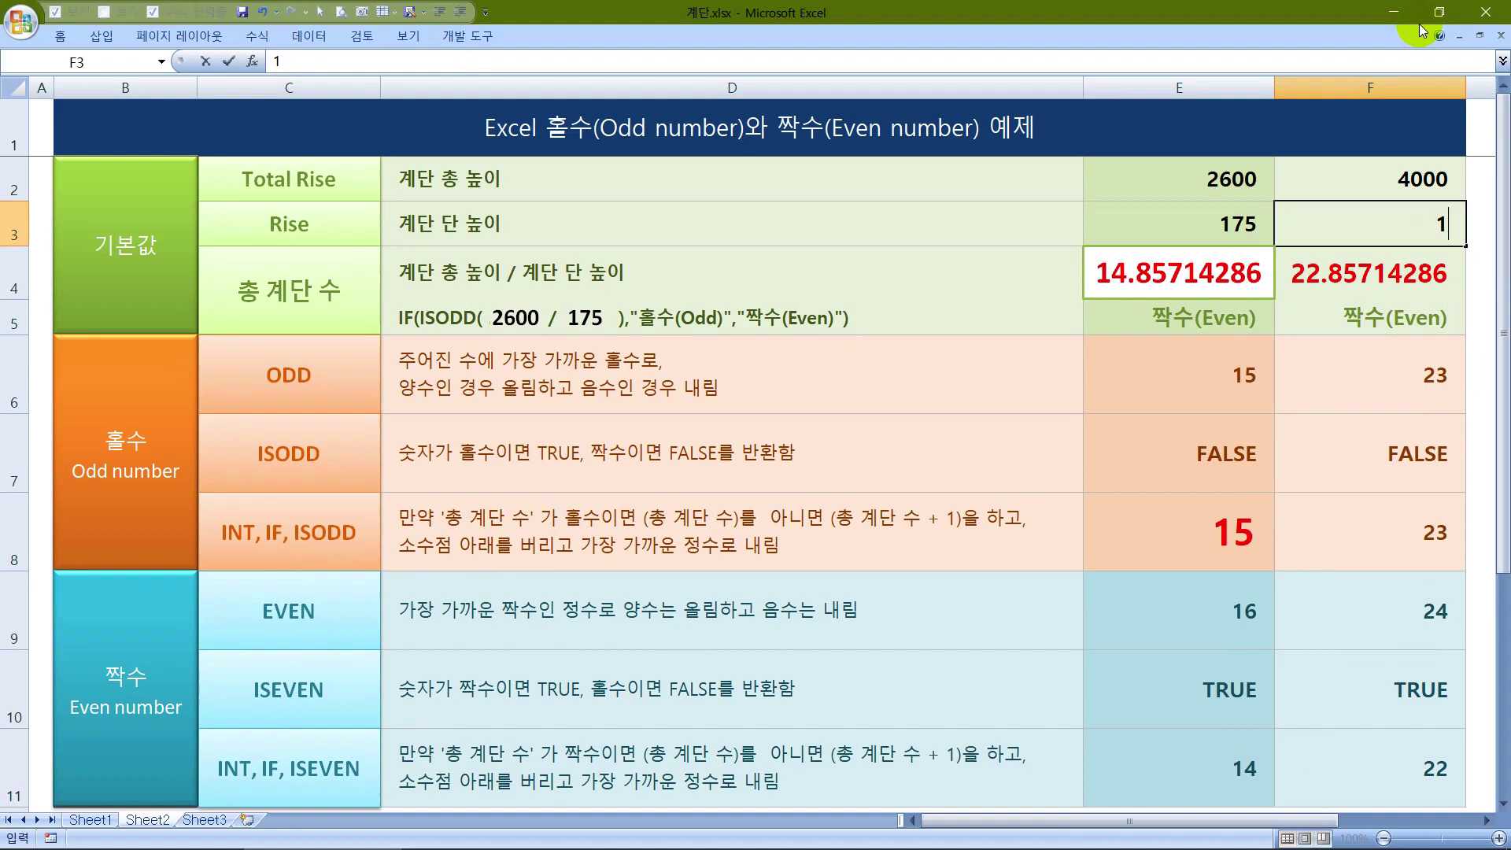
{"action": "type", "text": "80"}
{"action": "key", "text": "Return"}
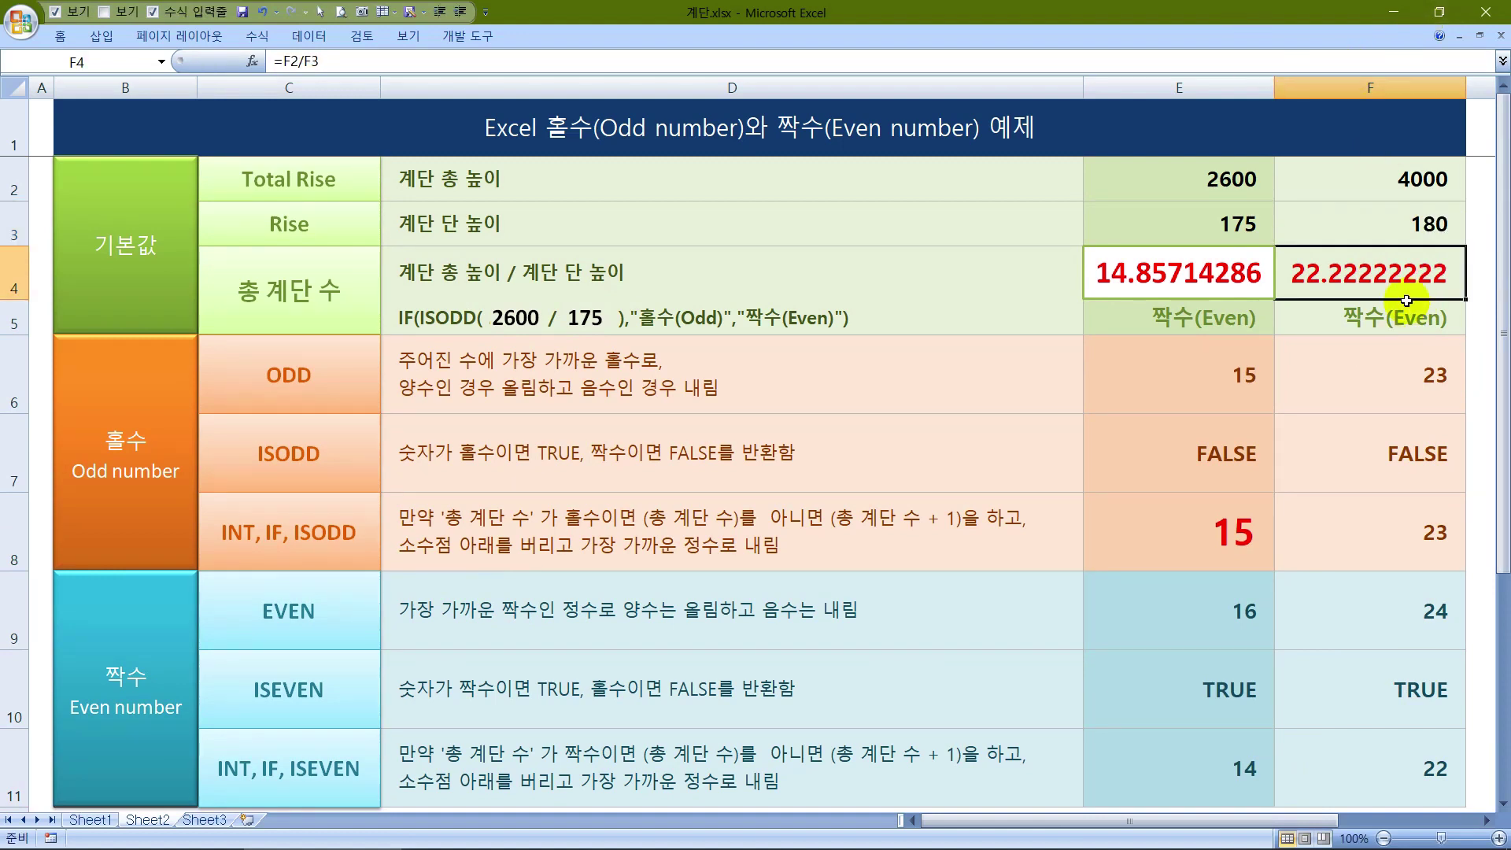
{"action": "left_click", "coordinate": [1424, 190]}
{"action": "left_click", "coordinate": [1372, 217]}
Change Total Rise to 2600, then 2700, giving exactly 15 odd steps
{"action": "left_click", "coordinate": [1374, 184]}
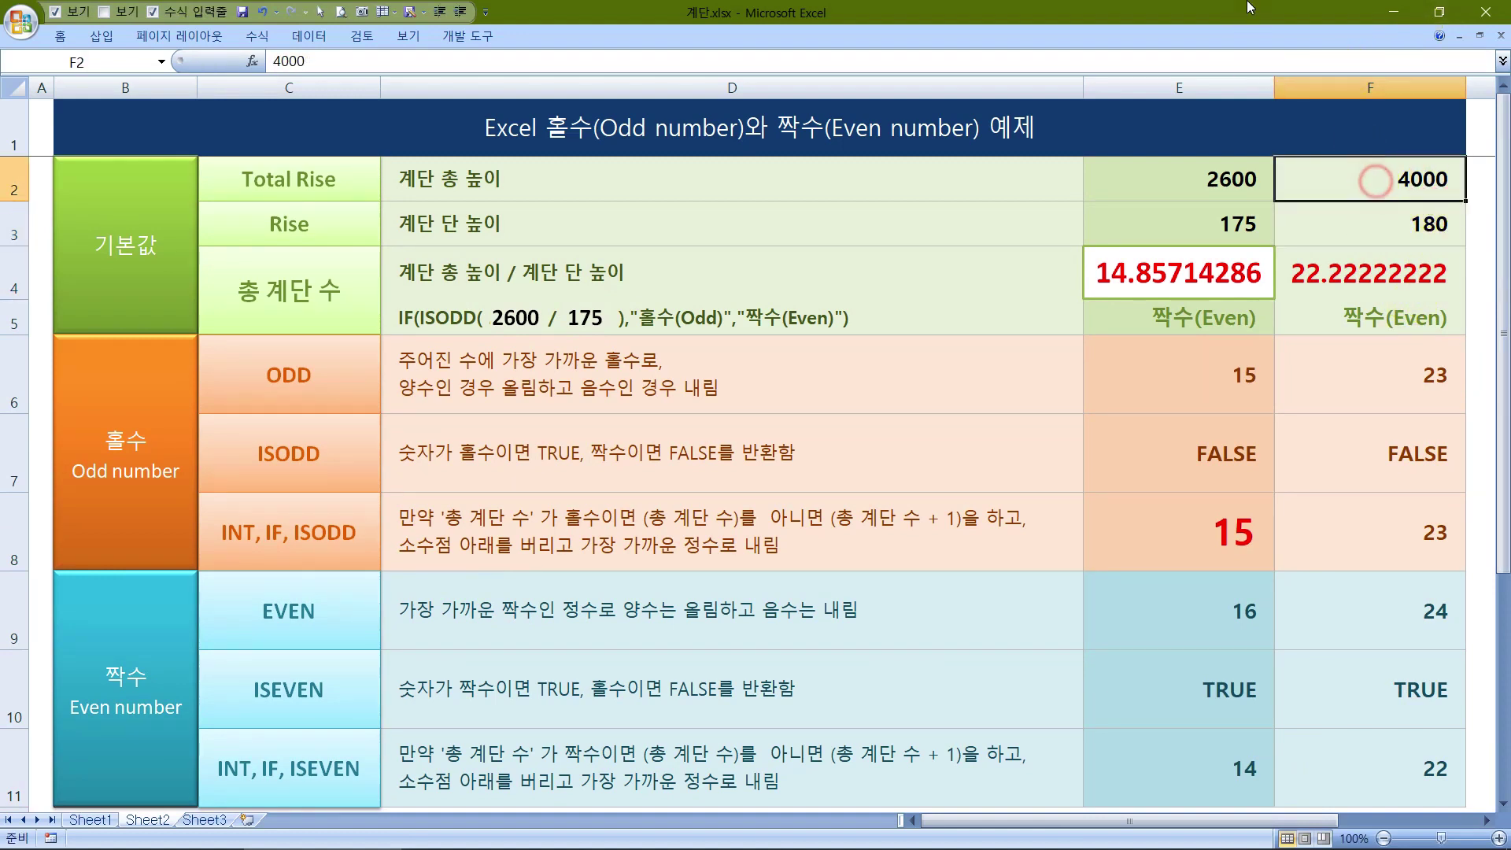
{"action": "type", "text": "26"}
{"action": "key", "text": "Return"}
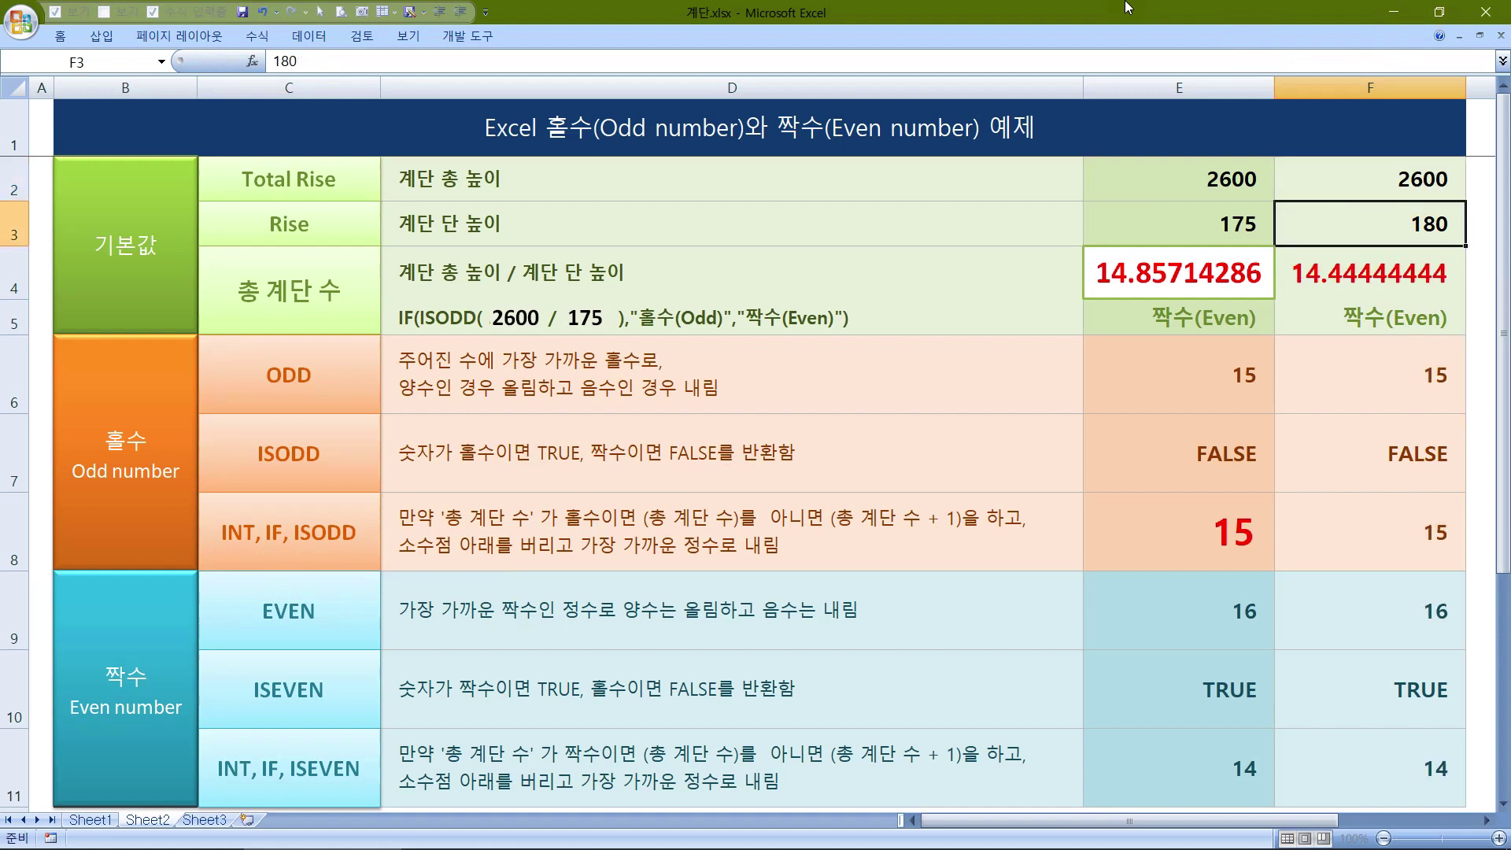
{"action": "left_click", "coordinate": [1408, 277]}
{"action": "left_click", "coordinate": [1433, 188]}
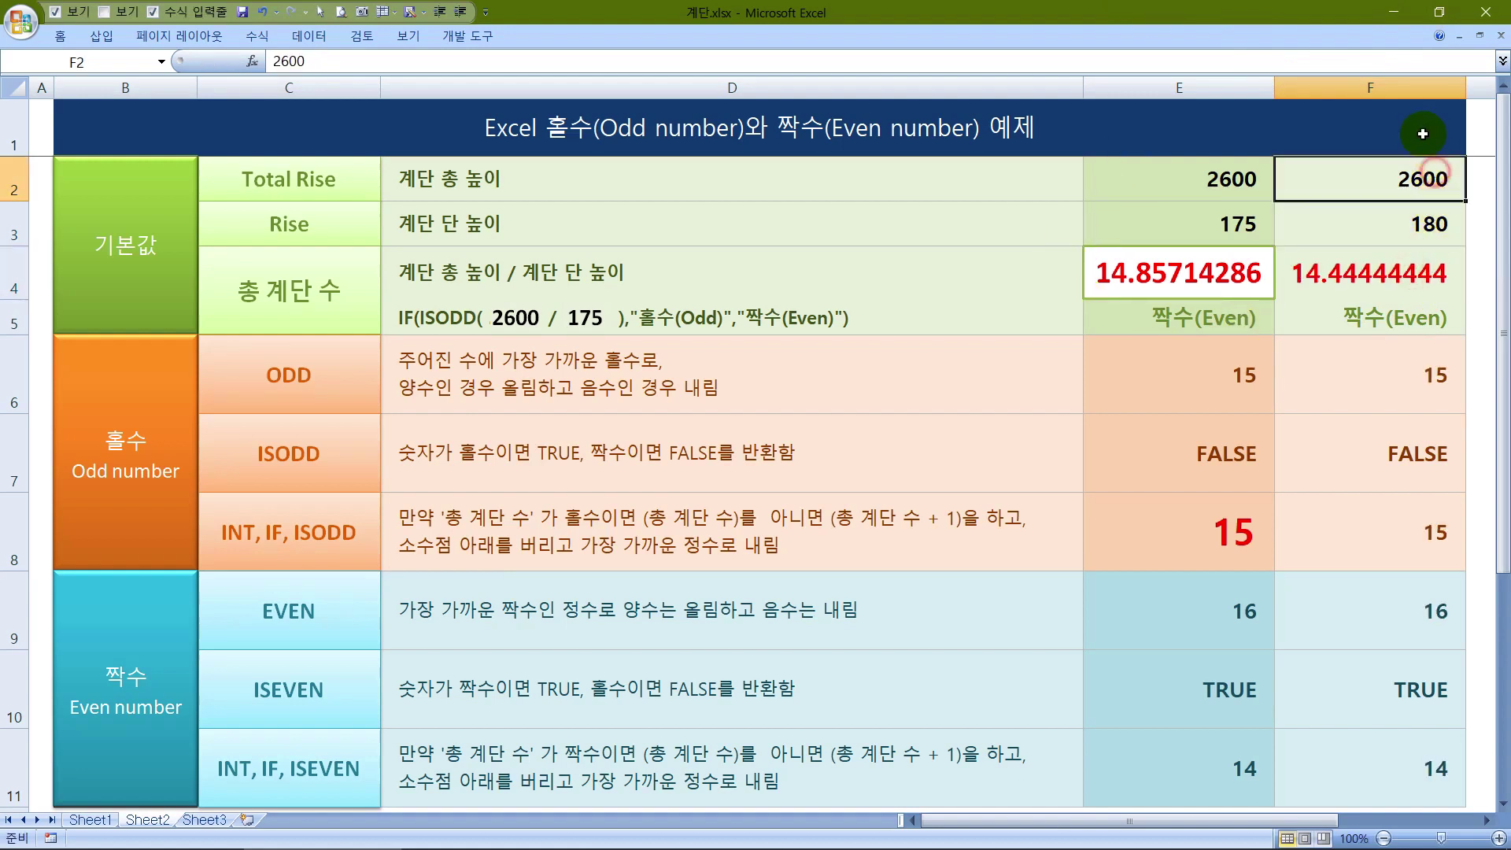
{"action": "type", "text": "2700"}
{"action": "key", "text": "Return"}
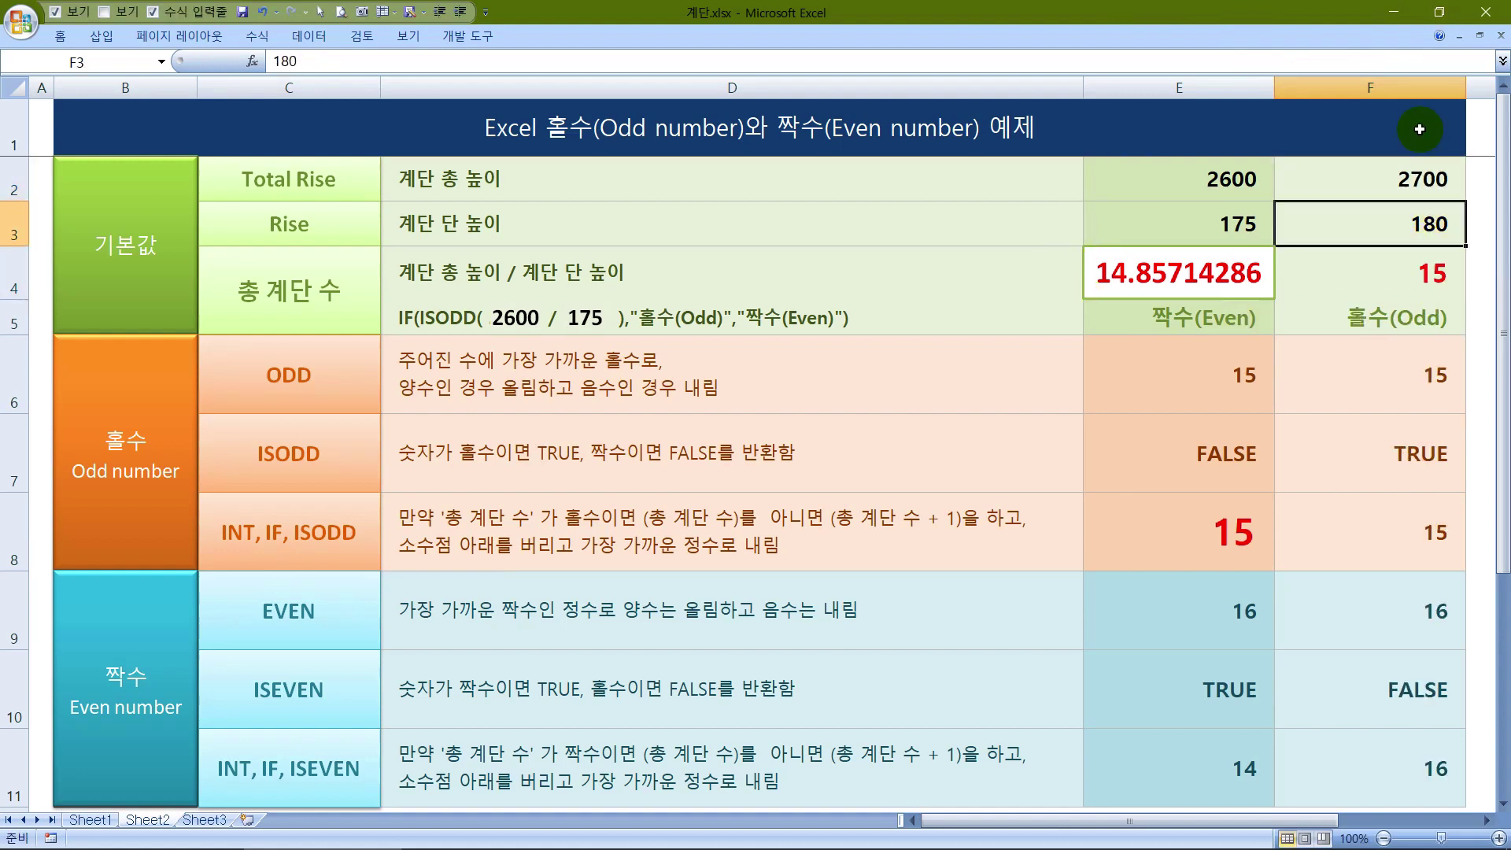
{"action": "left_click", "coordinate": [1427, 173]}
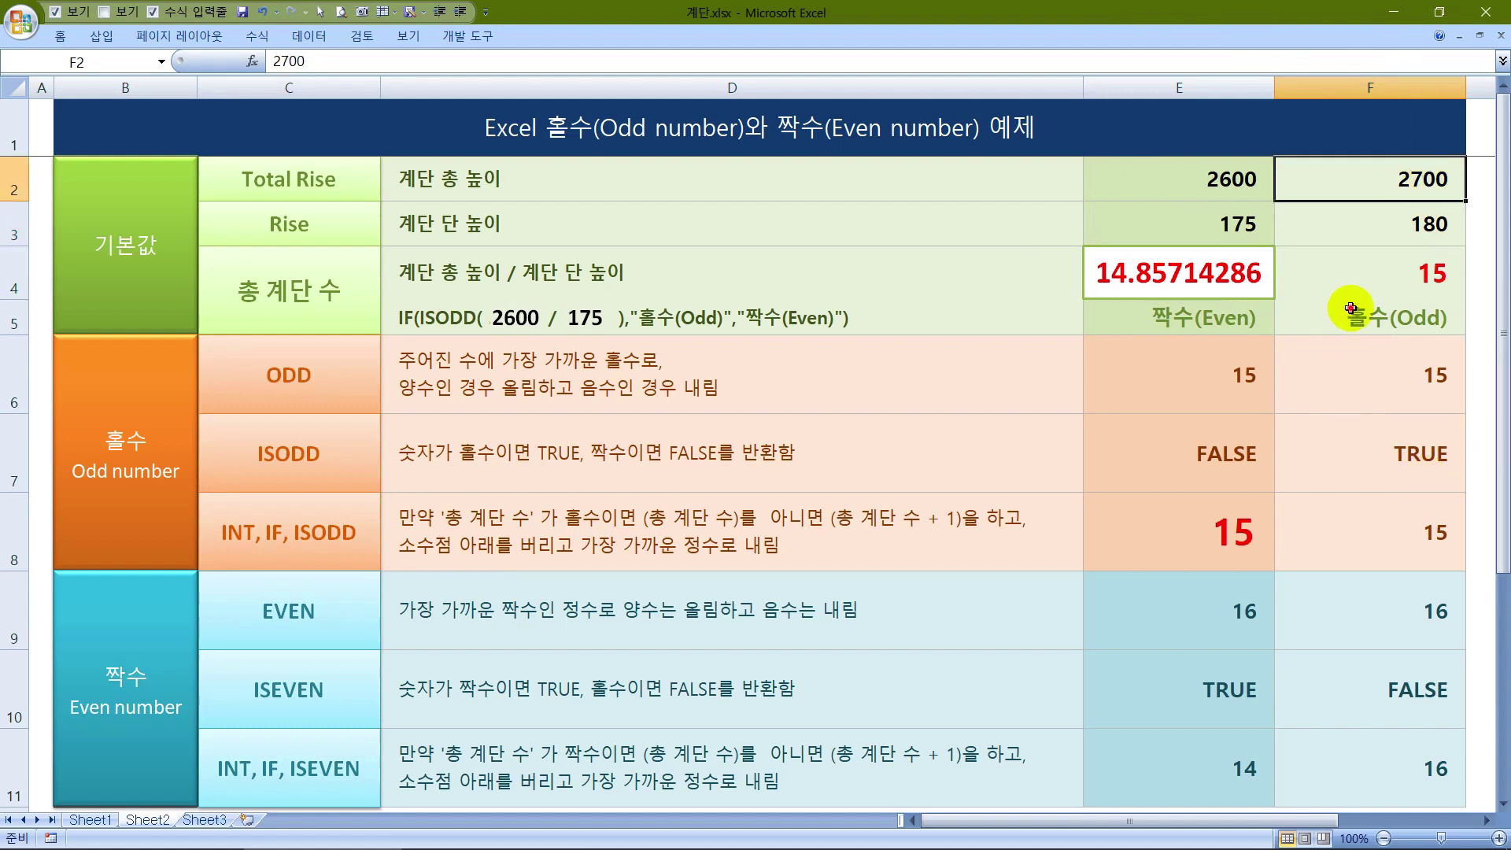
{"action": "left_click", "coordinate": [1328, 143]}
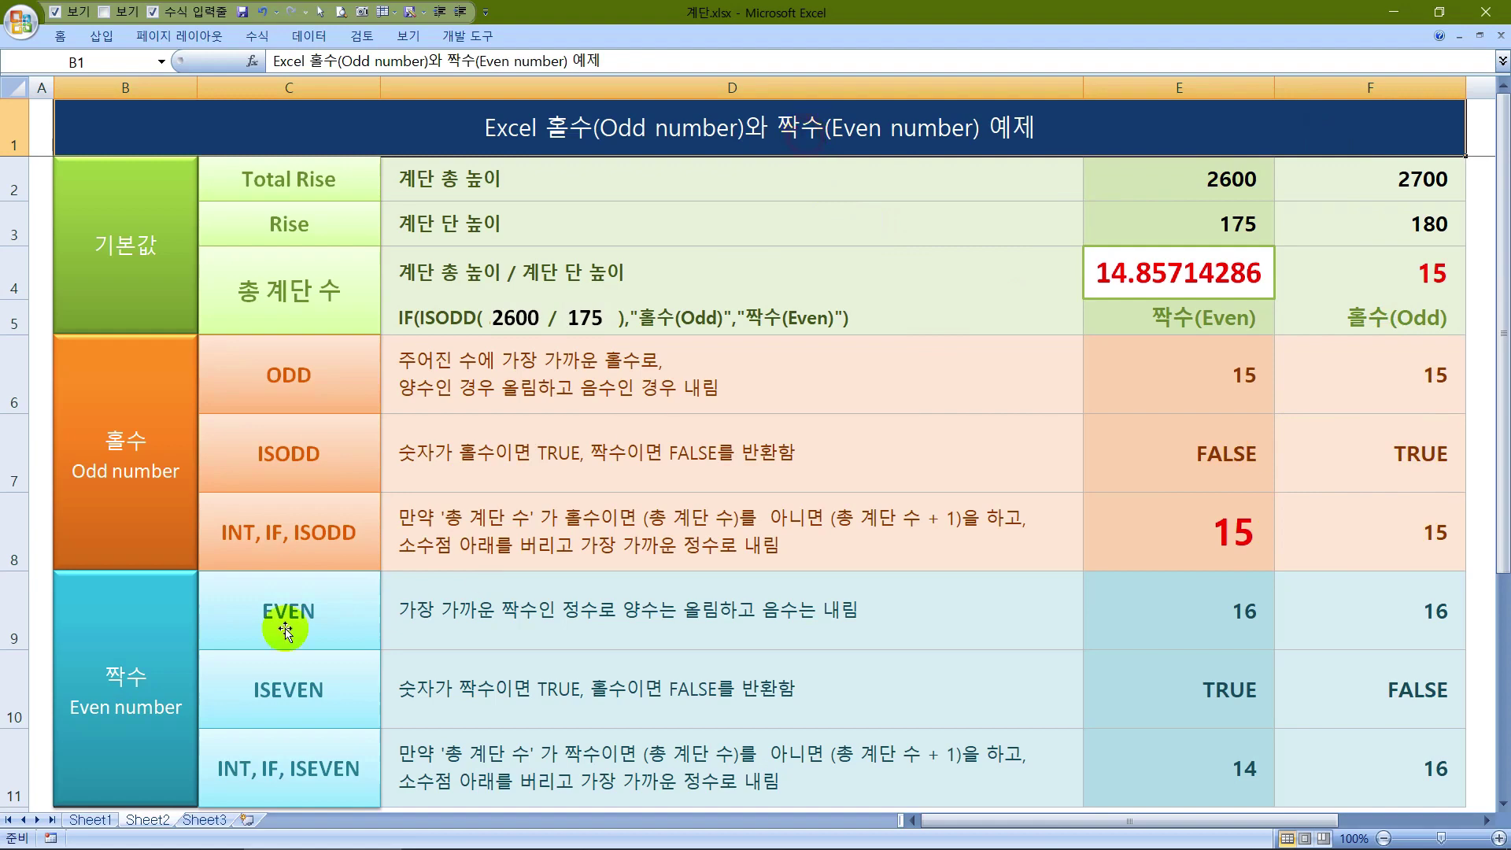
Show the Stairs 180deg sheet with its diagram of 15 steps at 31.89° pitch
{"action": "left_click", "coordinate": [91, 820]}
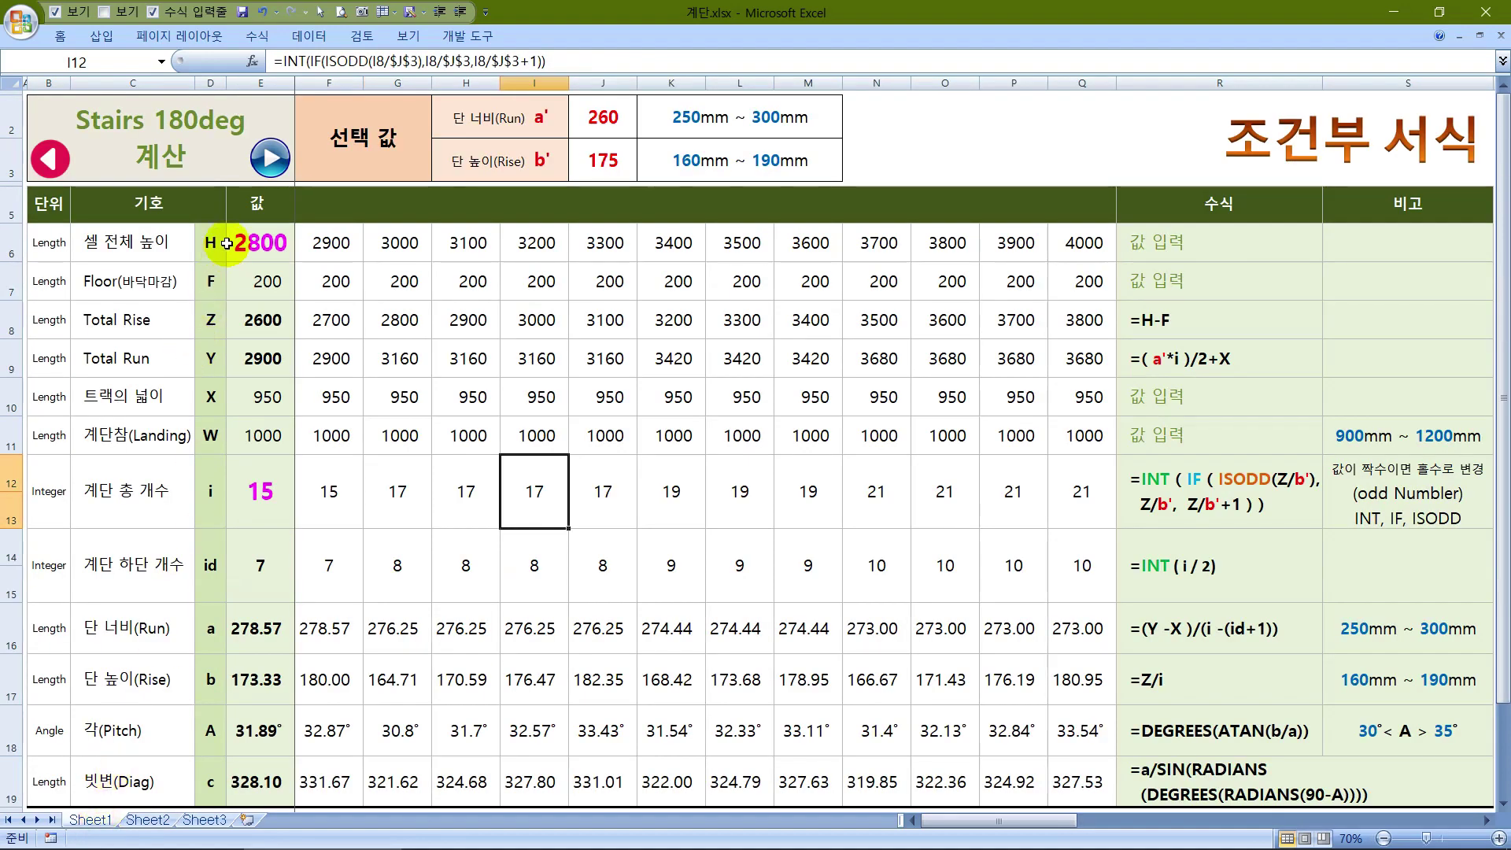
{"action": "left_click", "coordinate": [277, 158]}
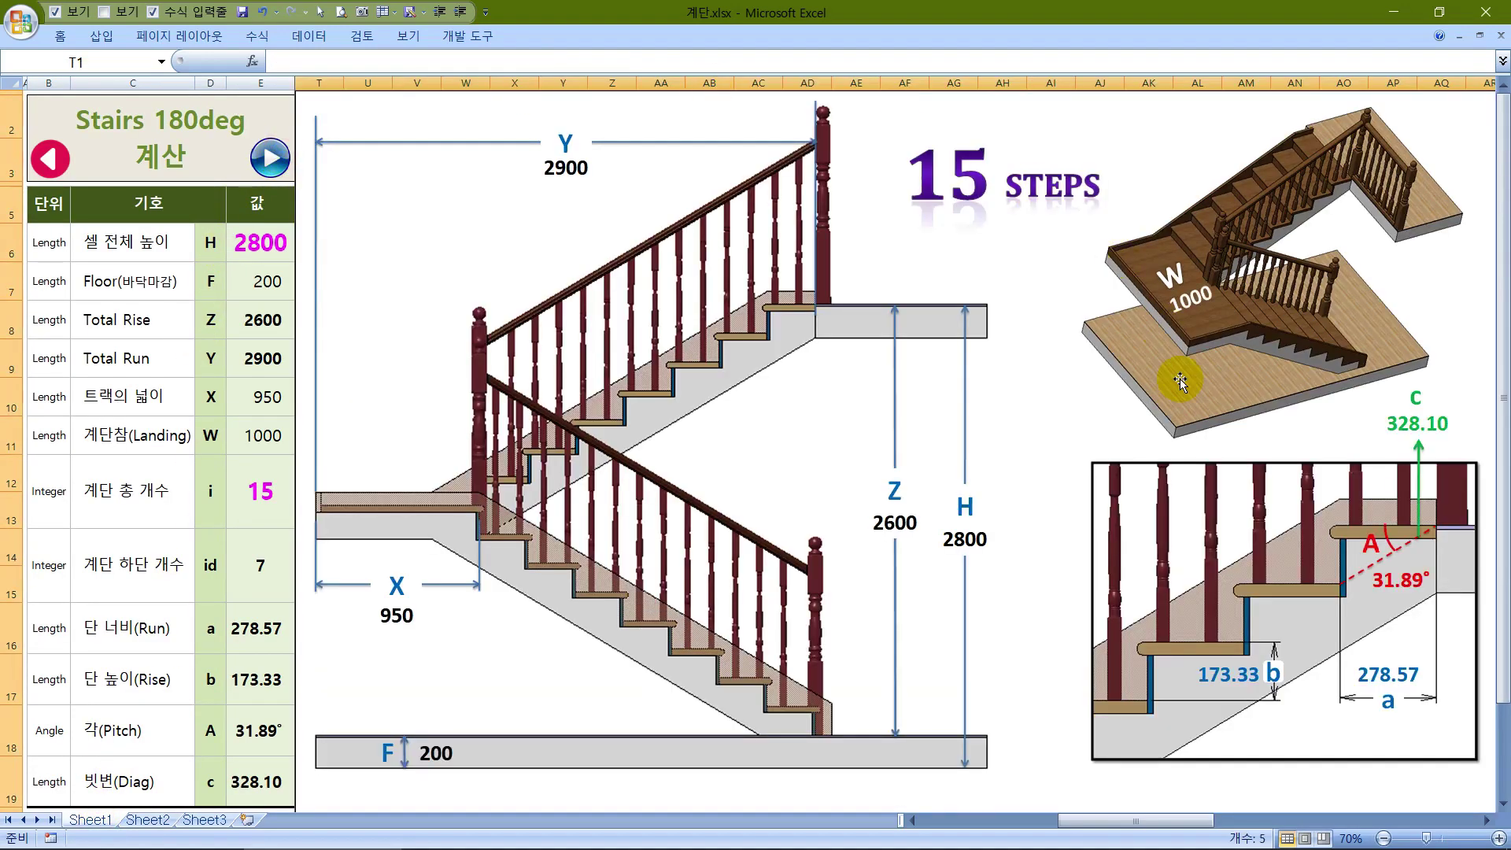
{"action": "left_click", "coordinate": [181, 125]}
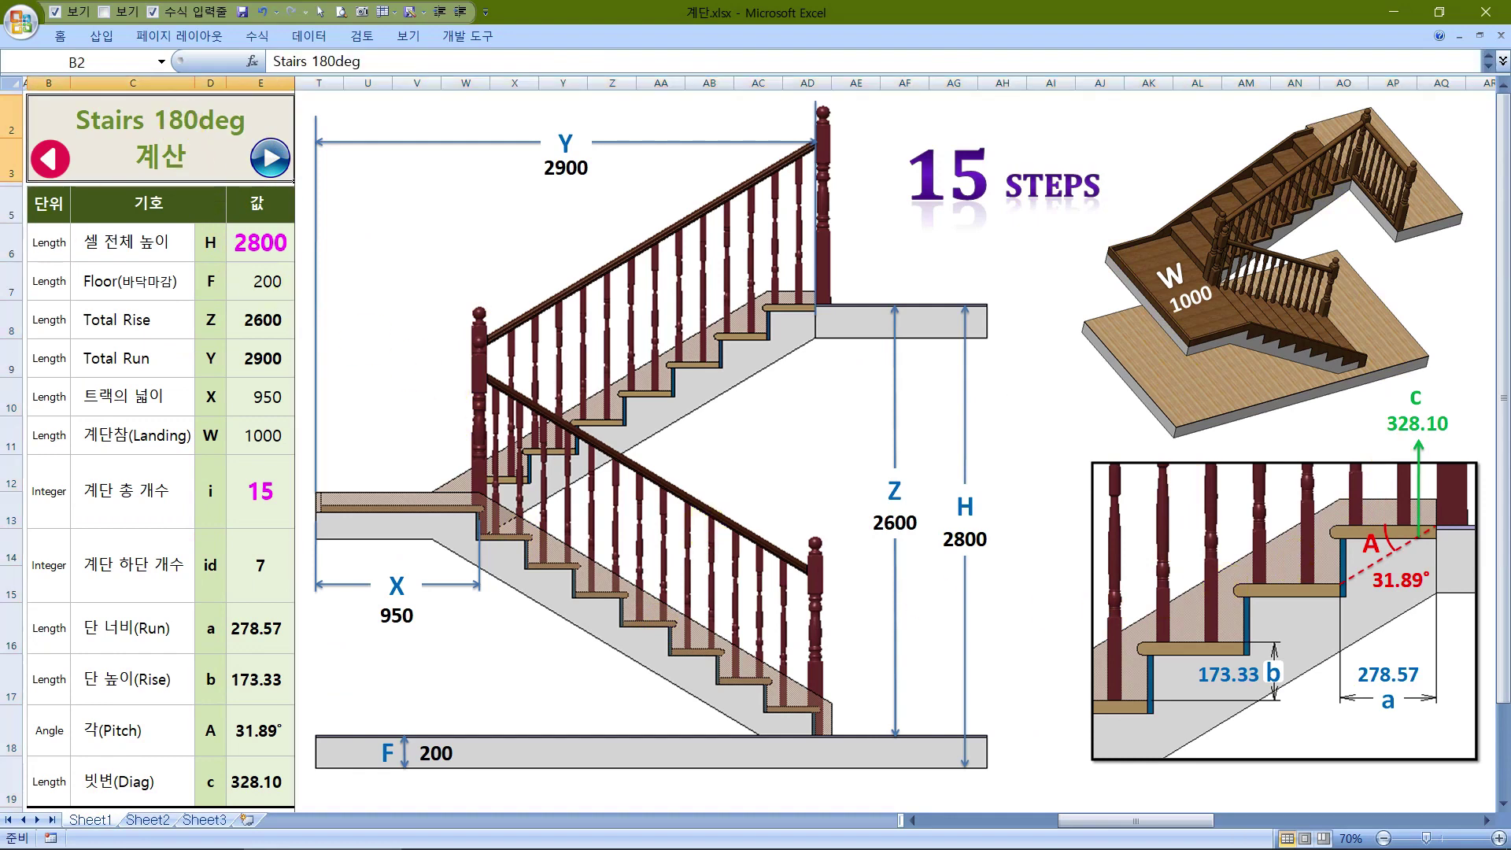
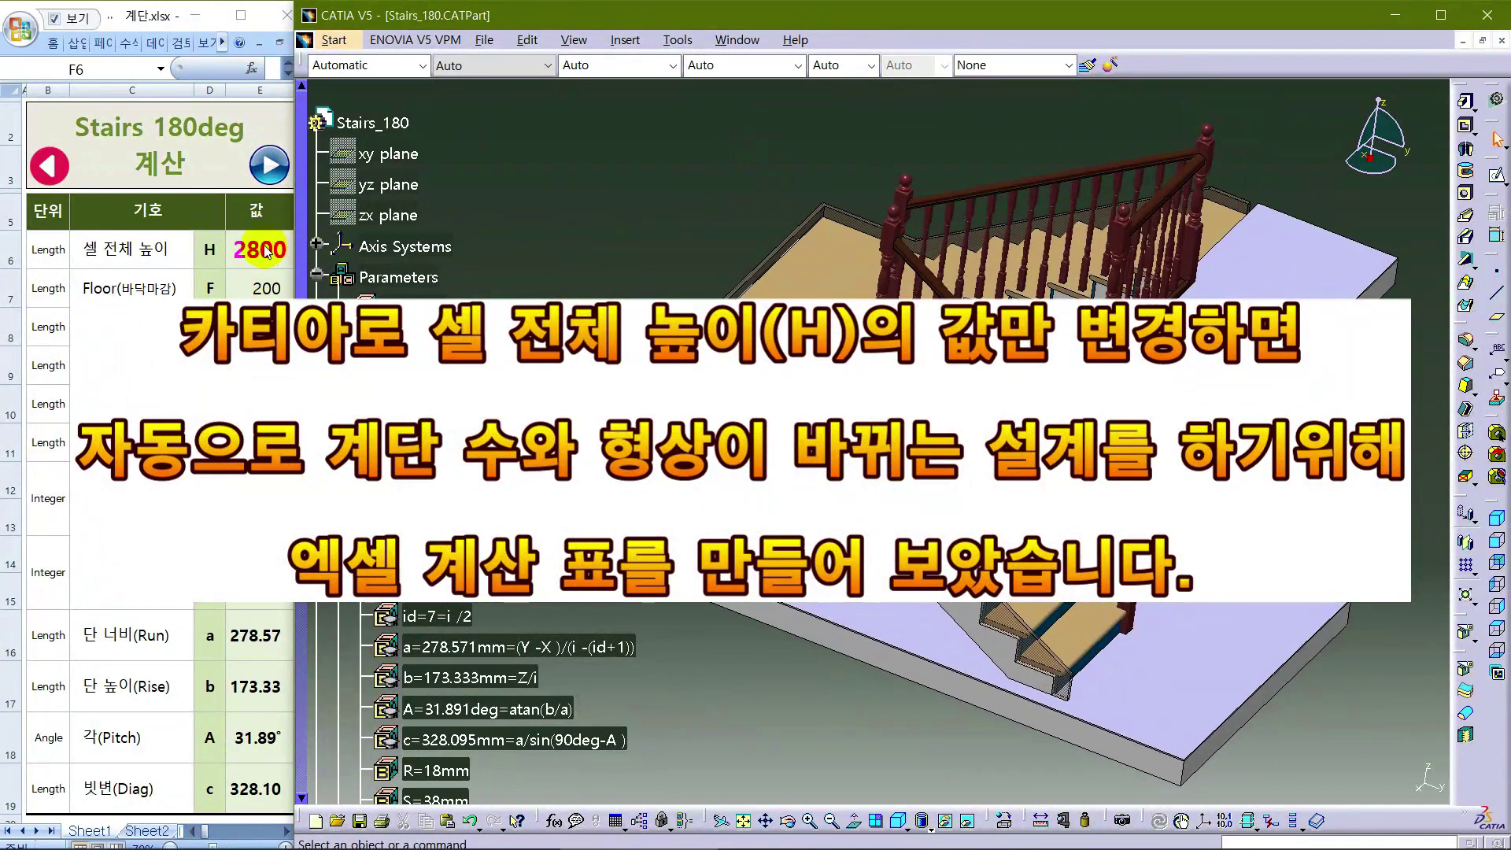
Change total height H to 3500 mm so the stair rebuilds with 19 steps, closing the rule message and warnings
{"action": "scroll", "coordinate": [756, 267], "scroll_direction": "down", "scroll_amount": 3}
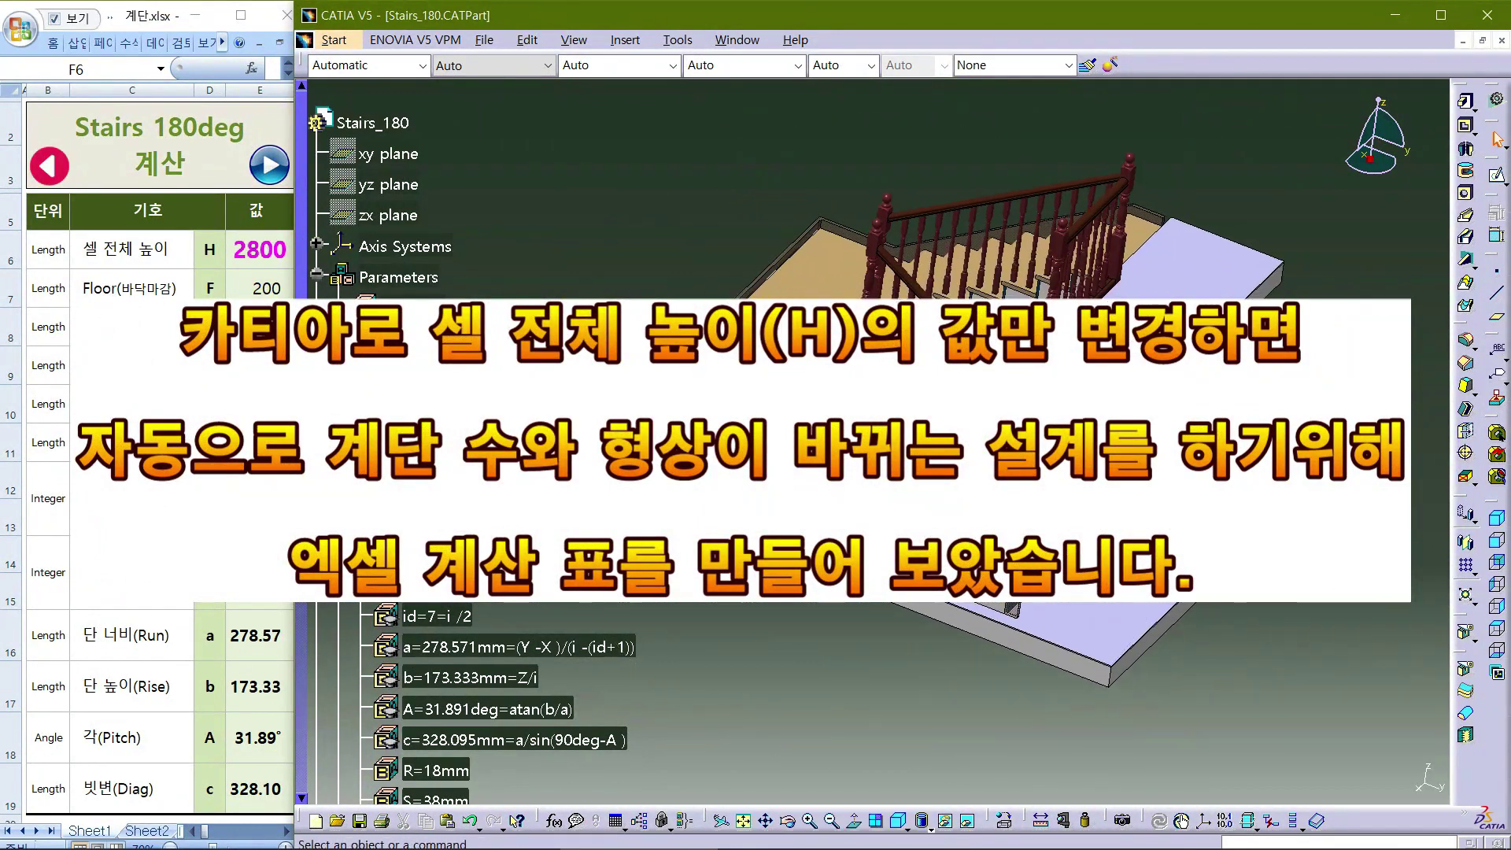
{"action": "double_click", "coordinate": [432, 399]}
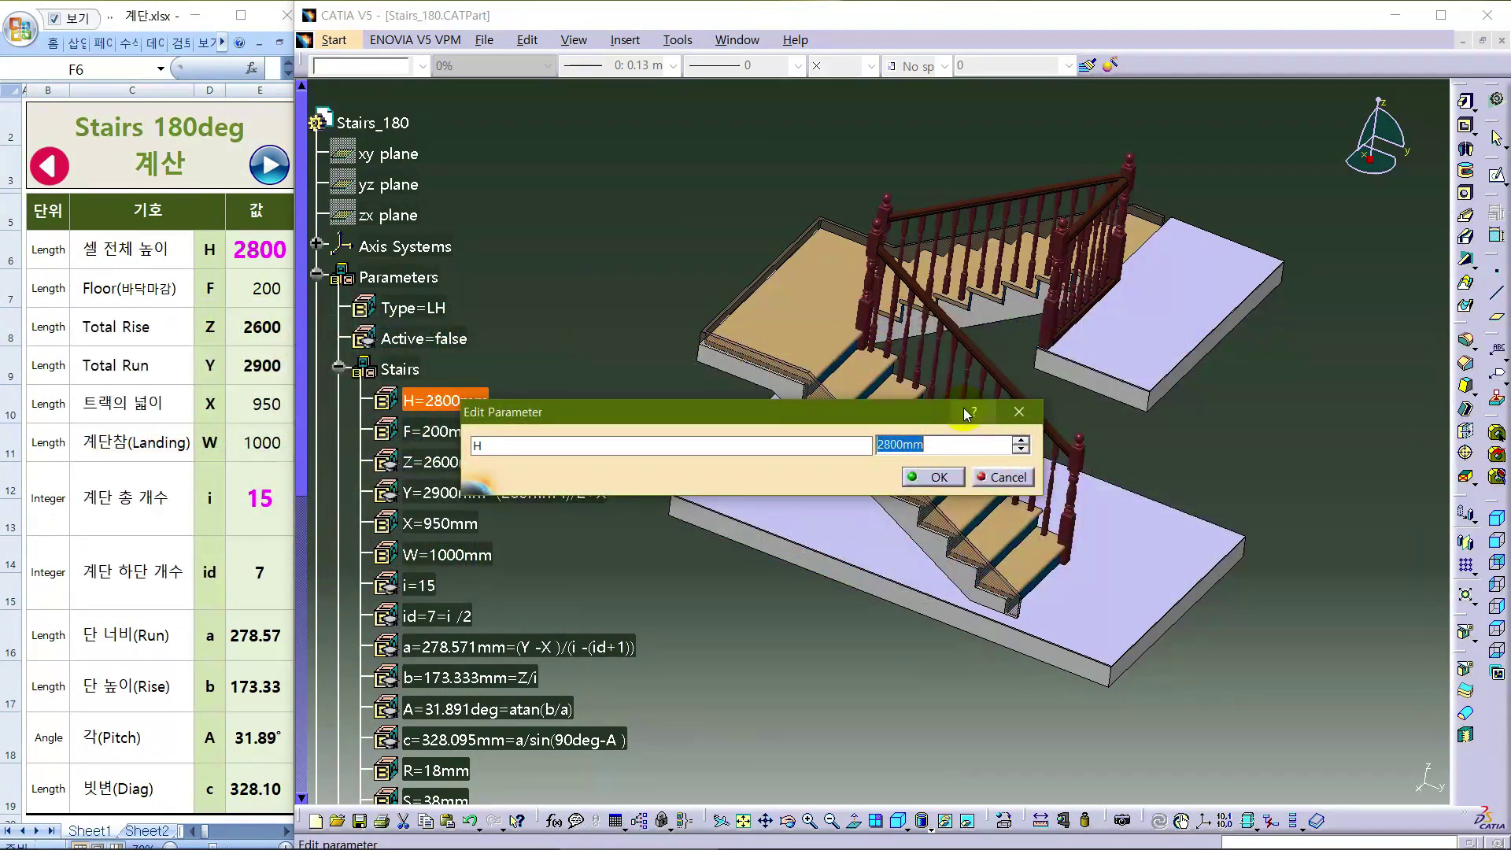
{"action": "type", "text": "3500"}
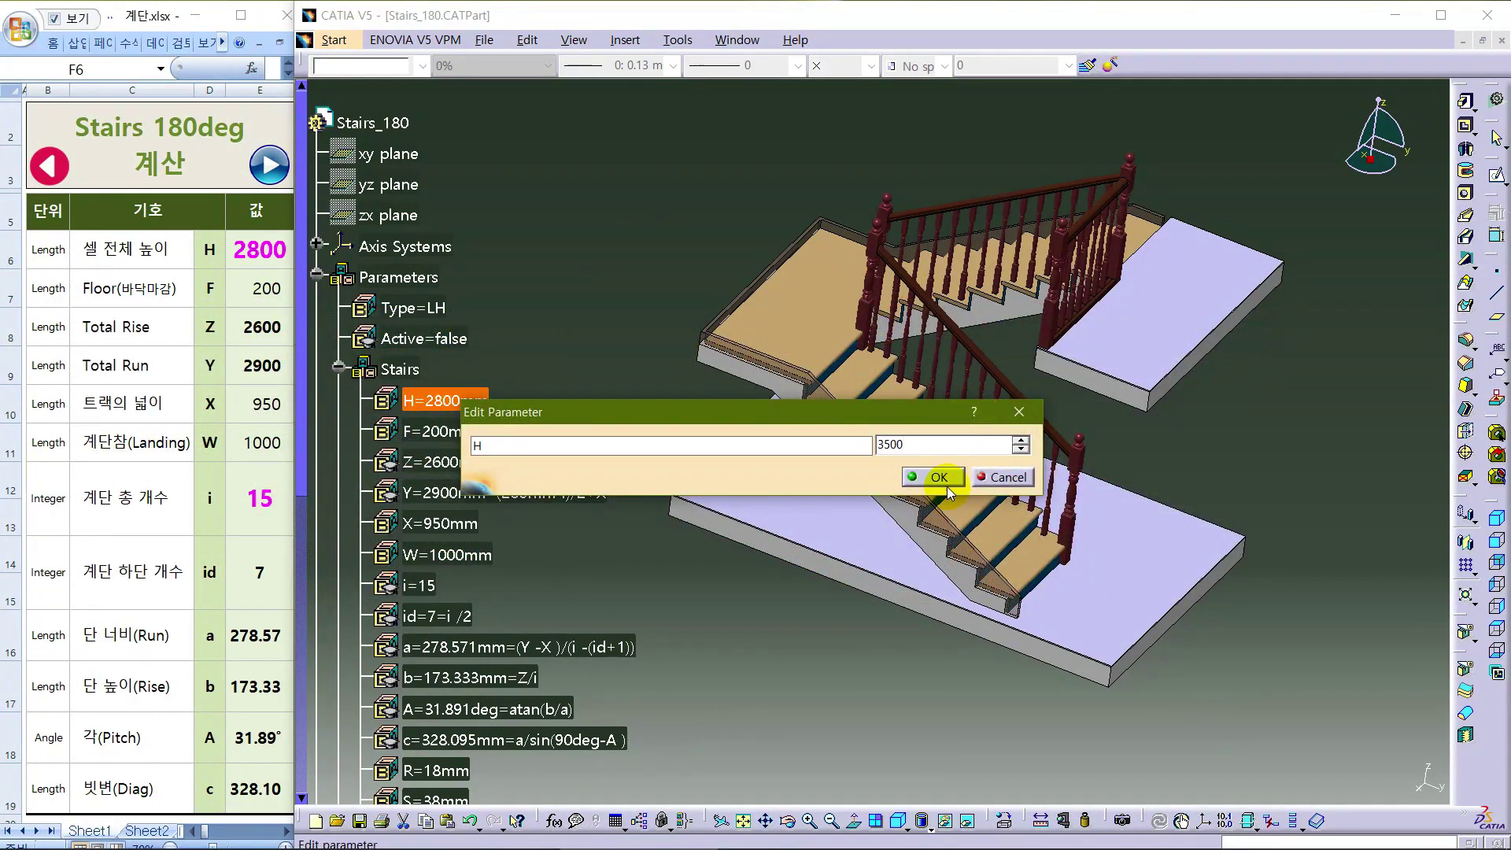
{"action": "left_click", "coordinate": [947, 477]}
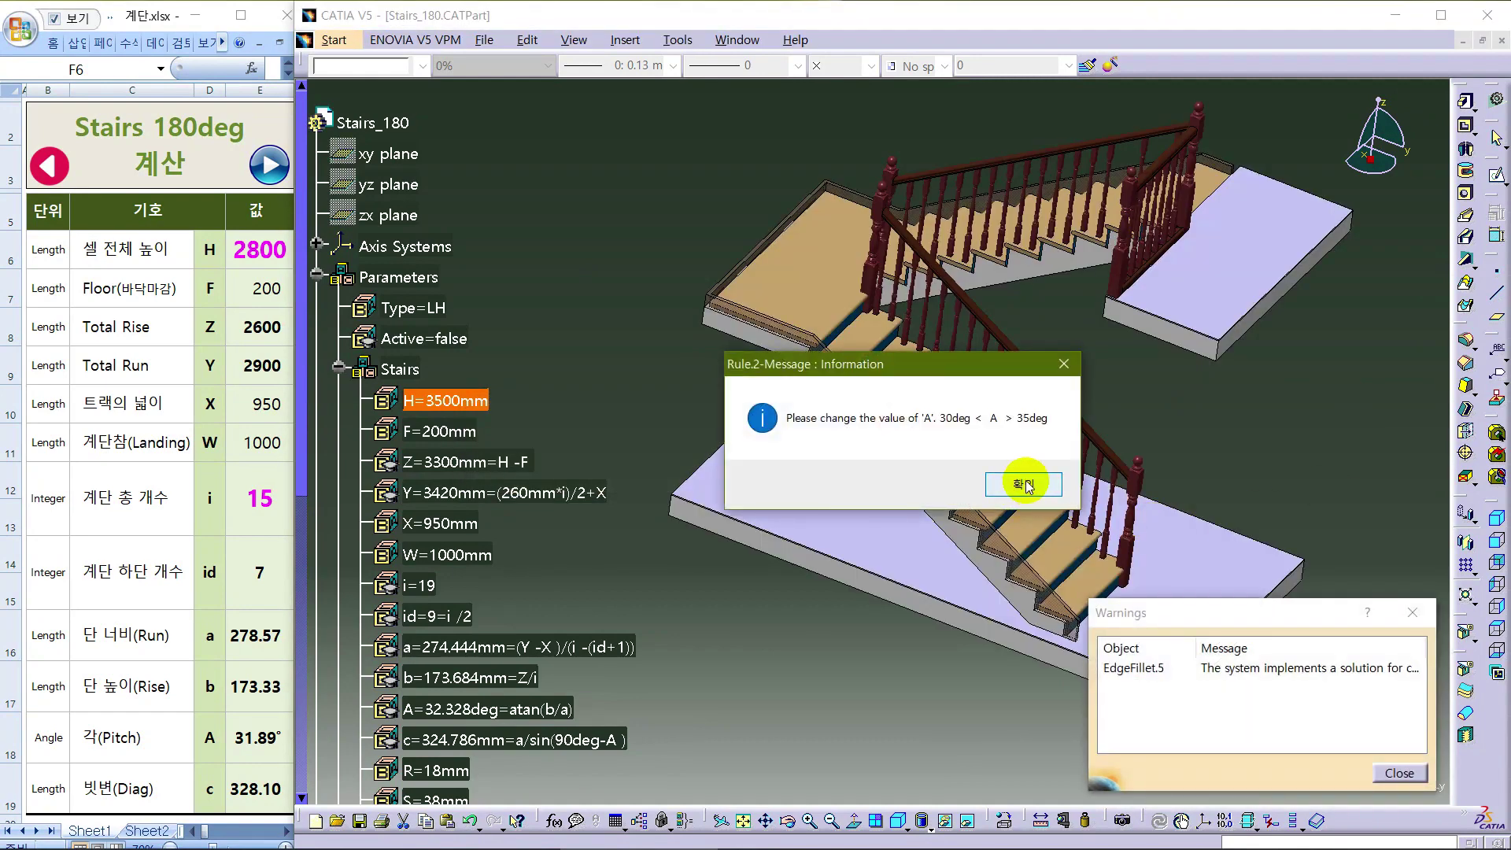
{"action": "left_click", "coordinate": [1025, 486]}
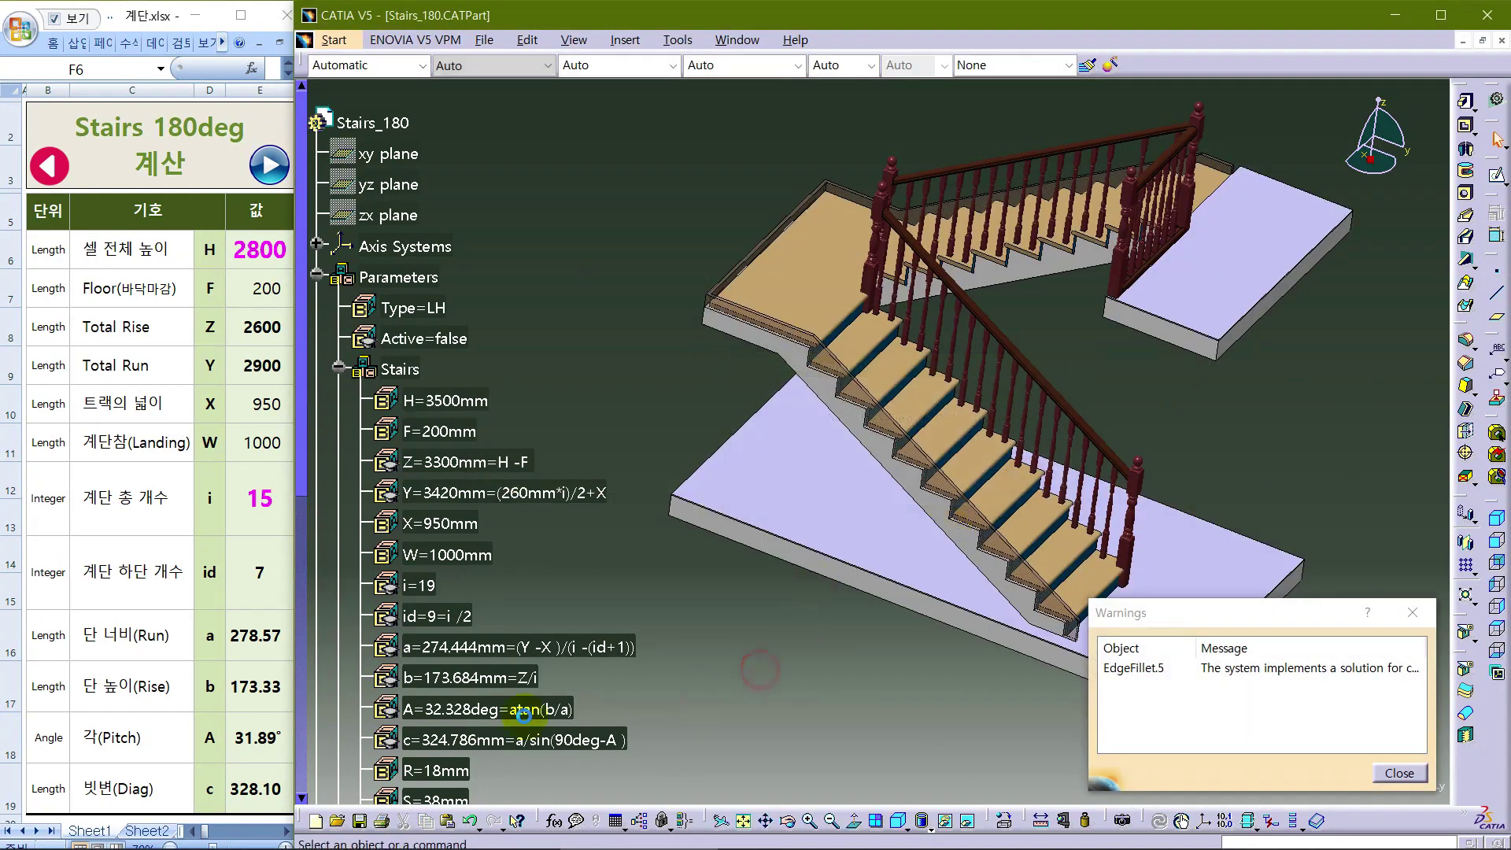
{"action": "scroll", "coordinate": [498, 703], "scroll_direction": "down", "scroll_amount": 3}
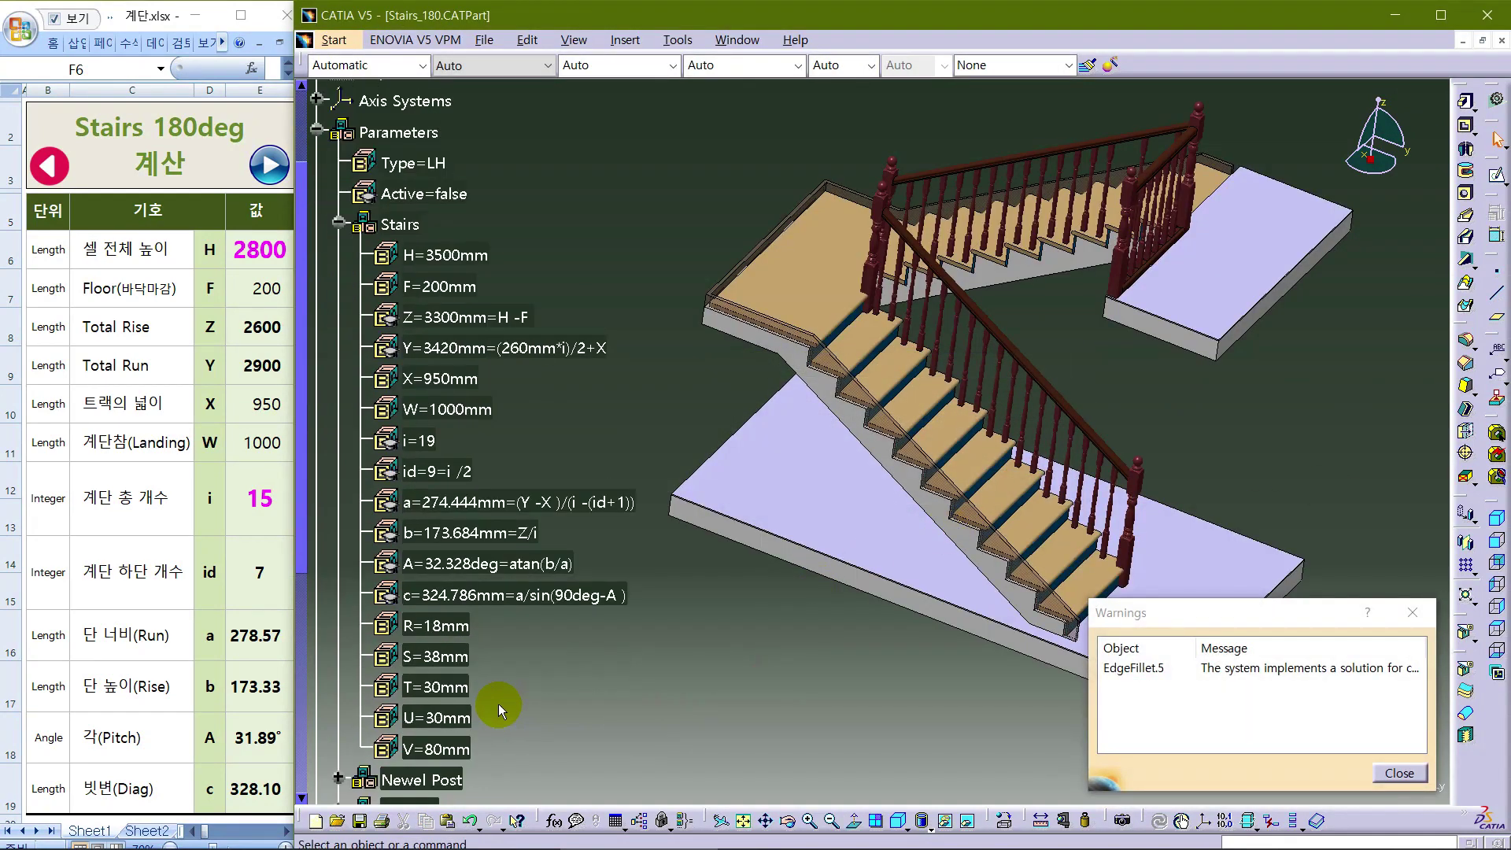
{"action": "left_click", "coordinate": [1399, 773]}
{"action": "scroll", "coordinate": [790, 615], "scroll_direction": "up", "scroll_amount": 3}
{"action": "mouse_move", "coordinate": [1204, 624]}
{"action": "left_mouse_down"}
{"action": "mouse_move", "coordinate": [1196, 575]}
{"action": "mouse_move", "coordinate": [813, 557]}
{"action": "left_mouse_up"}
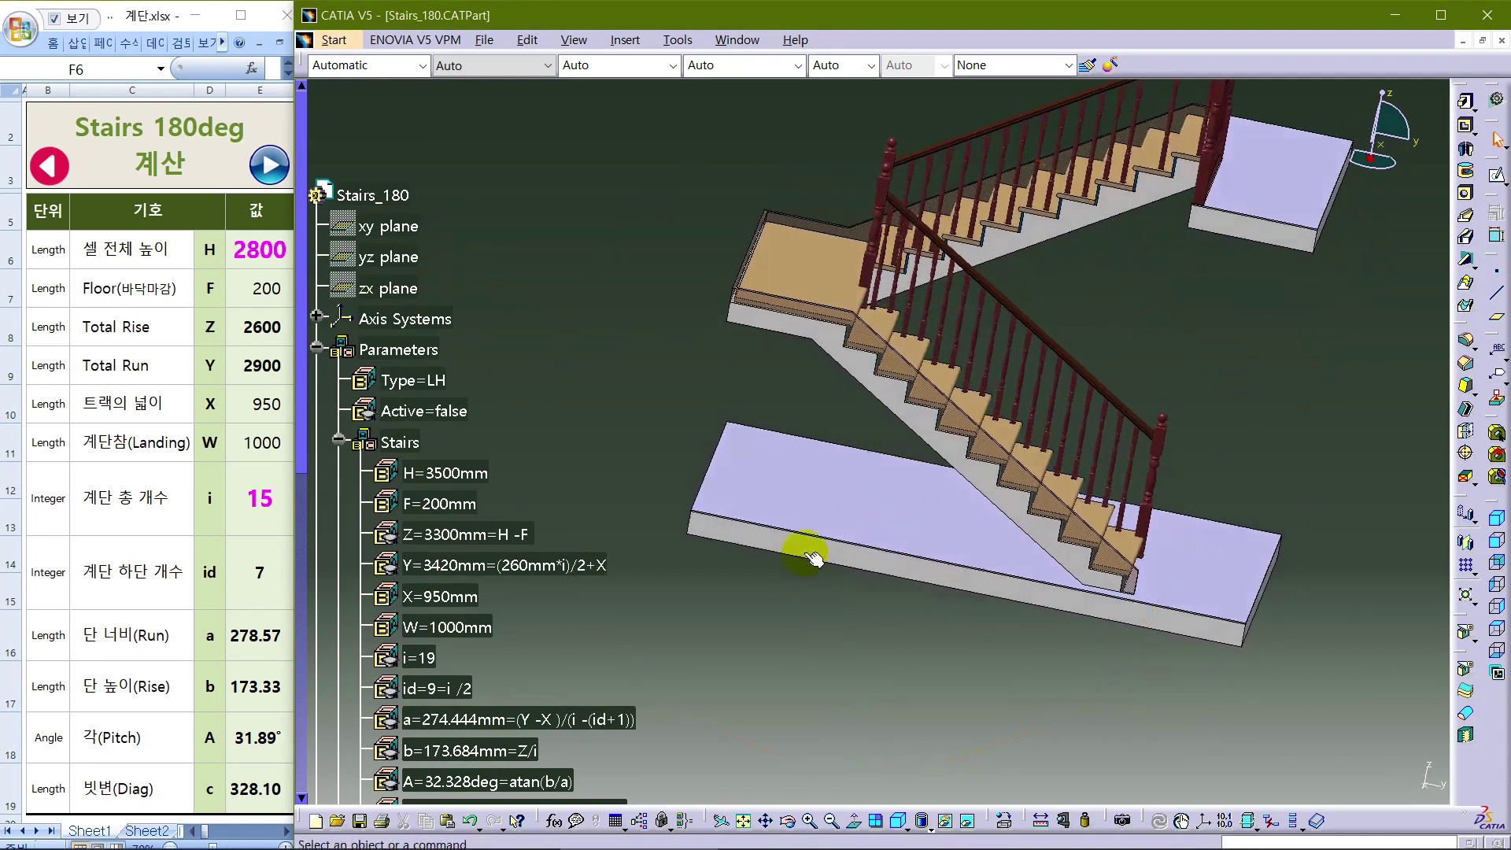
Set Excel cell E6 to 3500 and check it gives 19 steps and 9 lower steps
{"action": "left_click", "coordinate": [431, 659]}
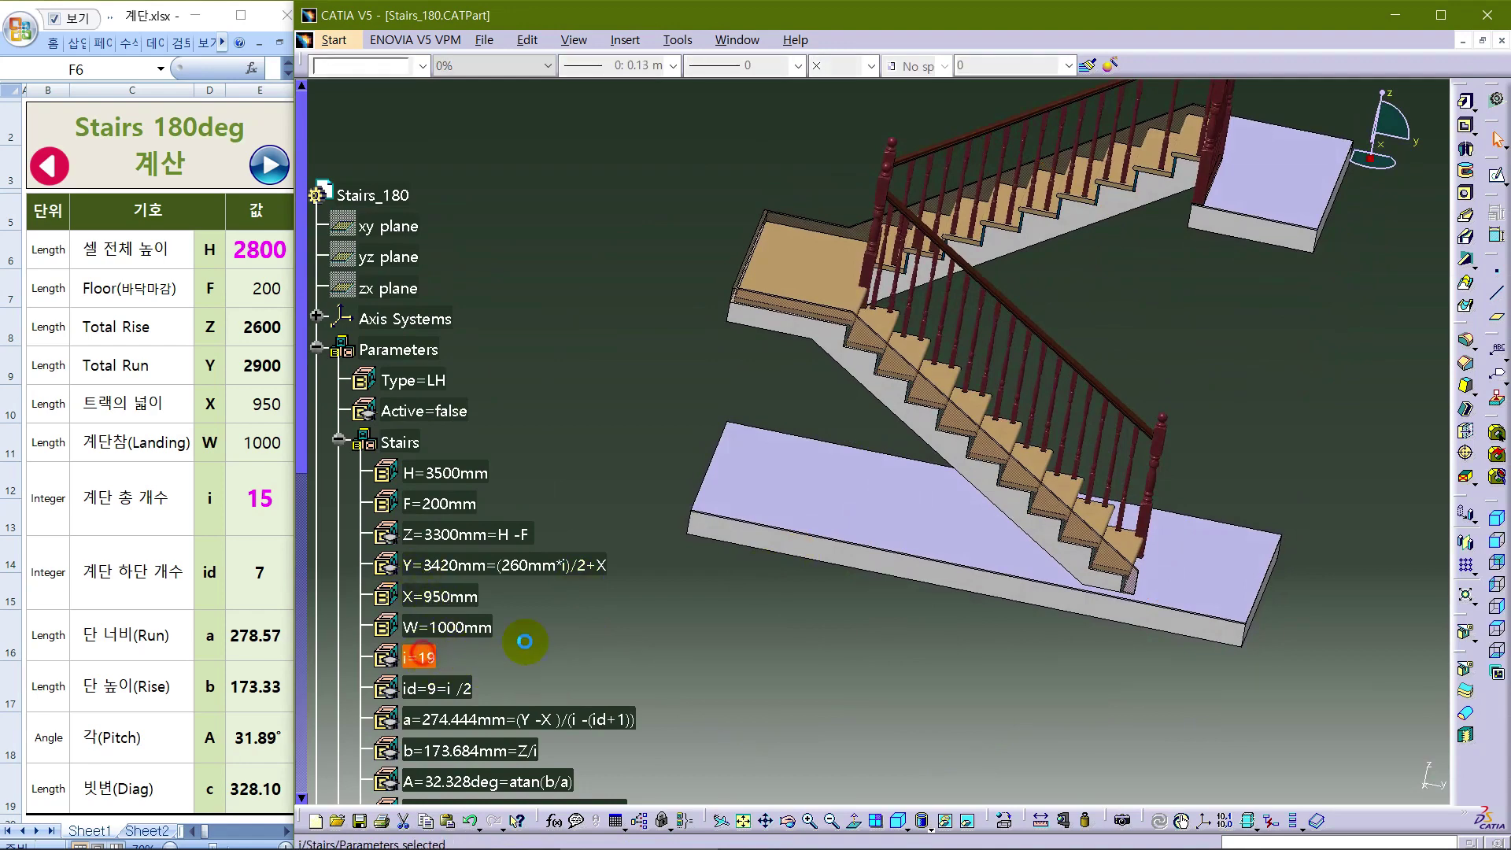
{"action": "left_click", "coordinate": [276, 250]}
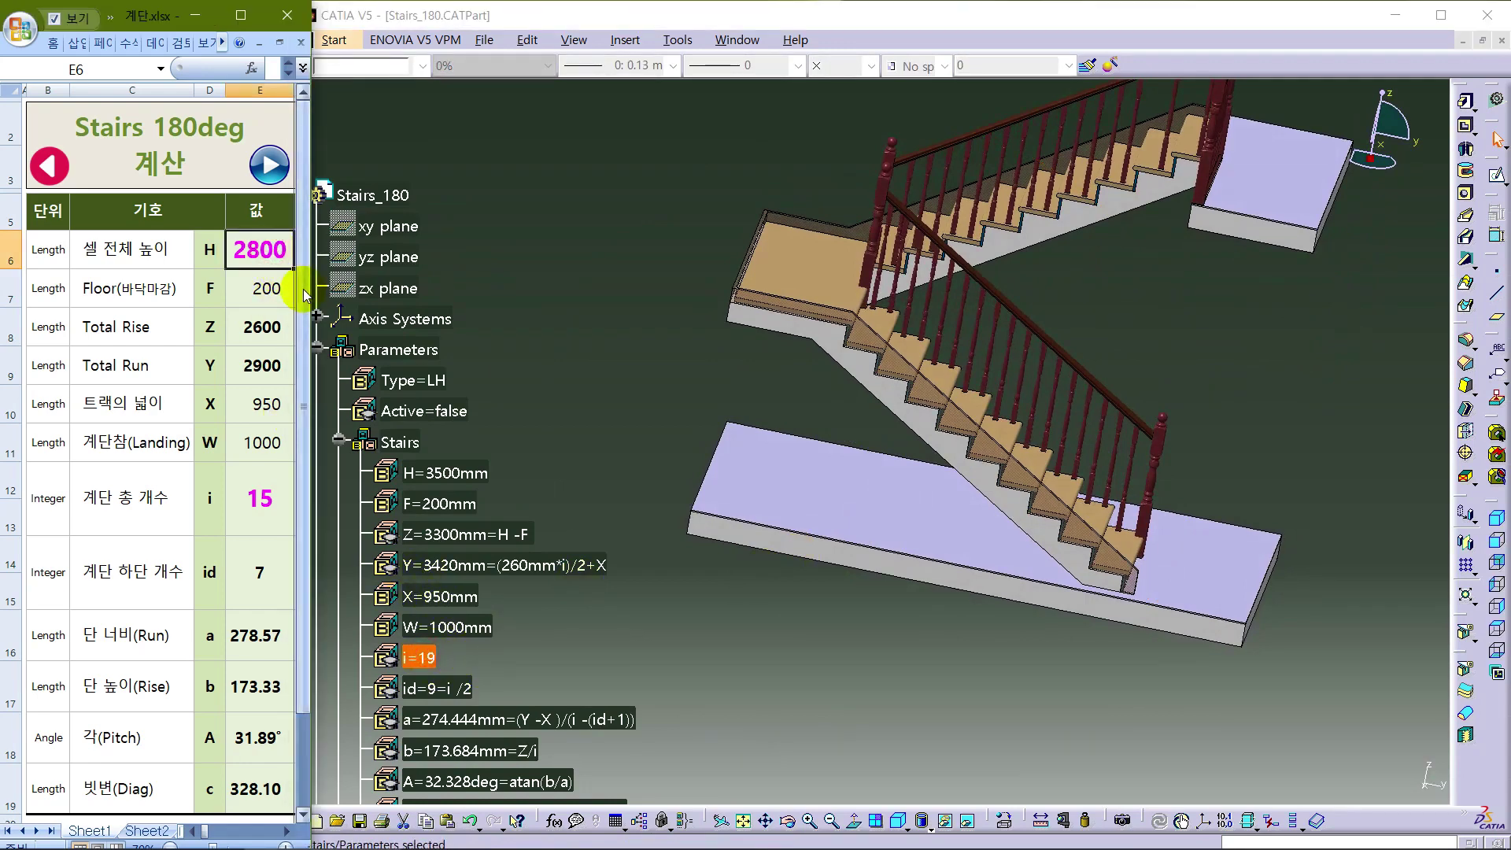
{"action": "type", "text": "35"}
{"action": "key", "text": "Return"}
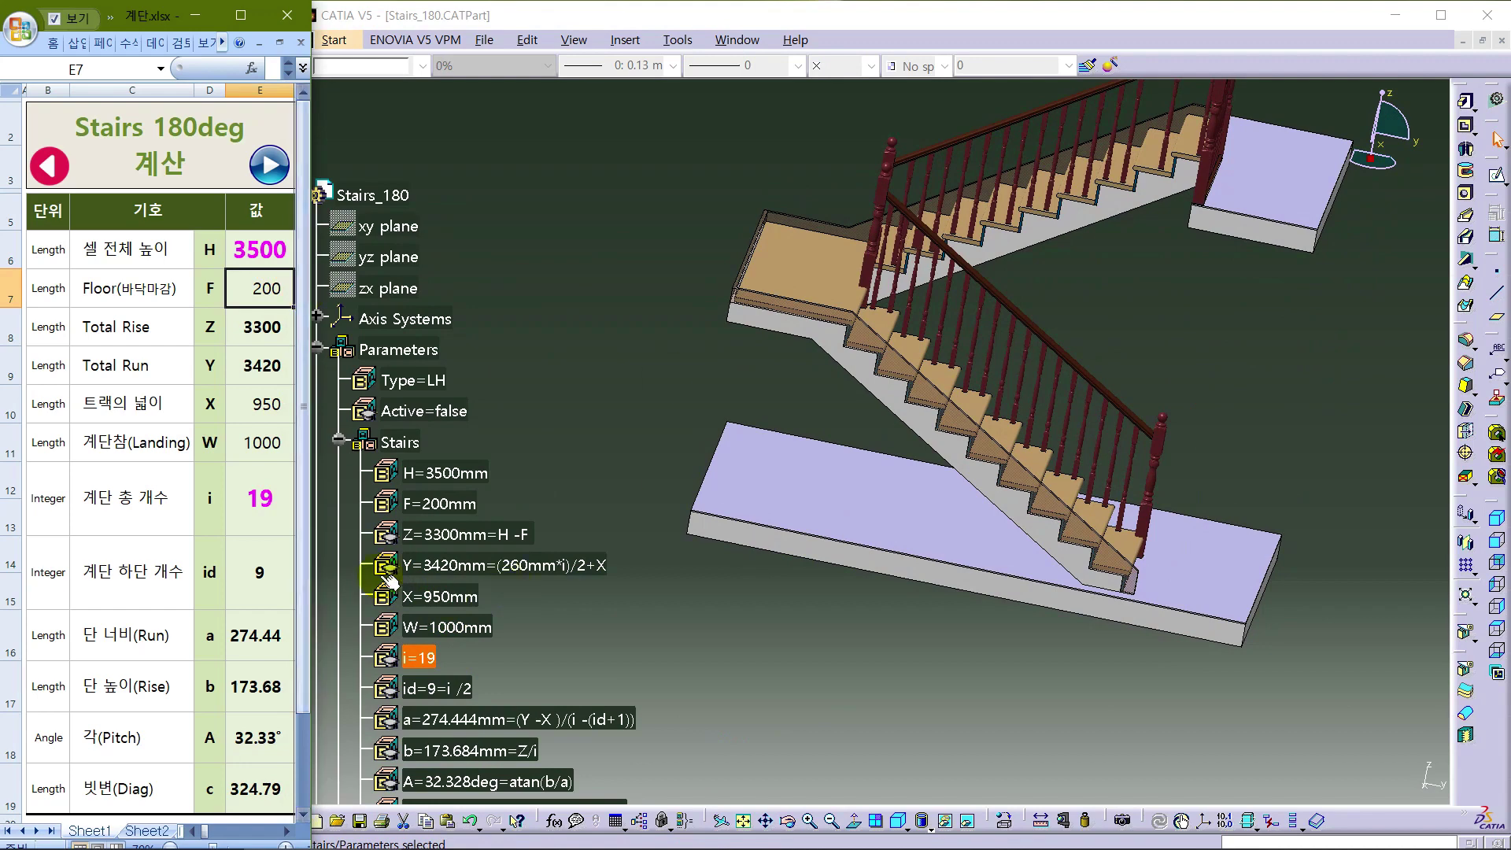
{"action": "left_click", "coordinate": [260, 500]}
{"action": "left_click", "coordinate": [271, 605]}
View the stair from the front and start changing H to 2800
{"action": "left_click", "coordinate": [567, 651]}
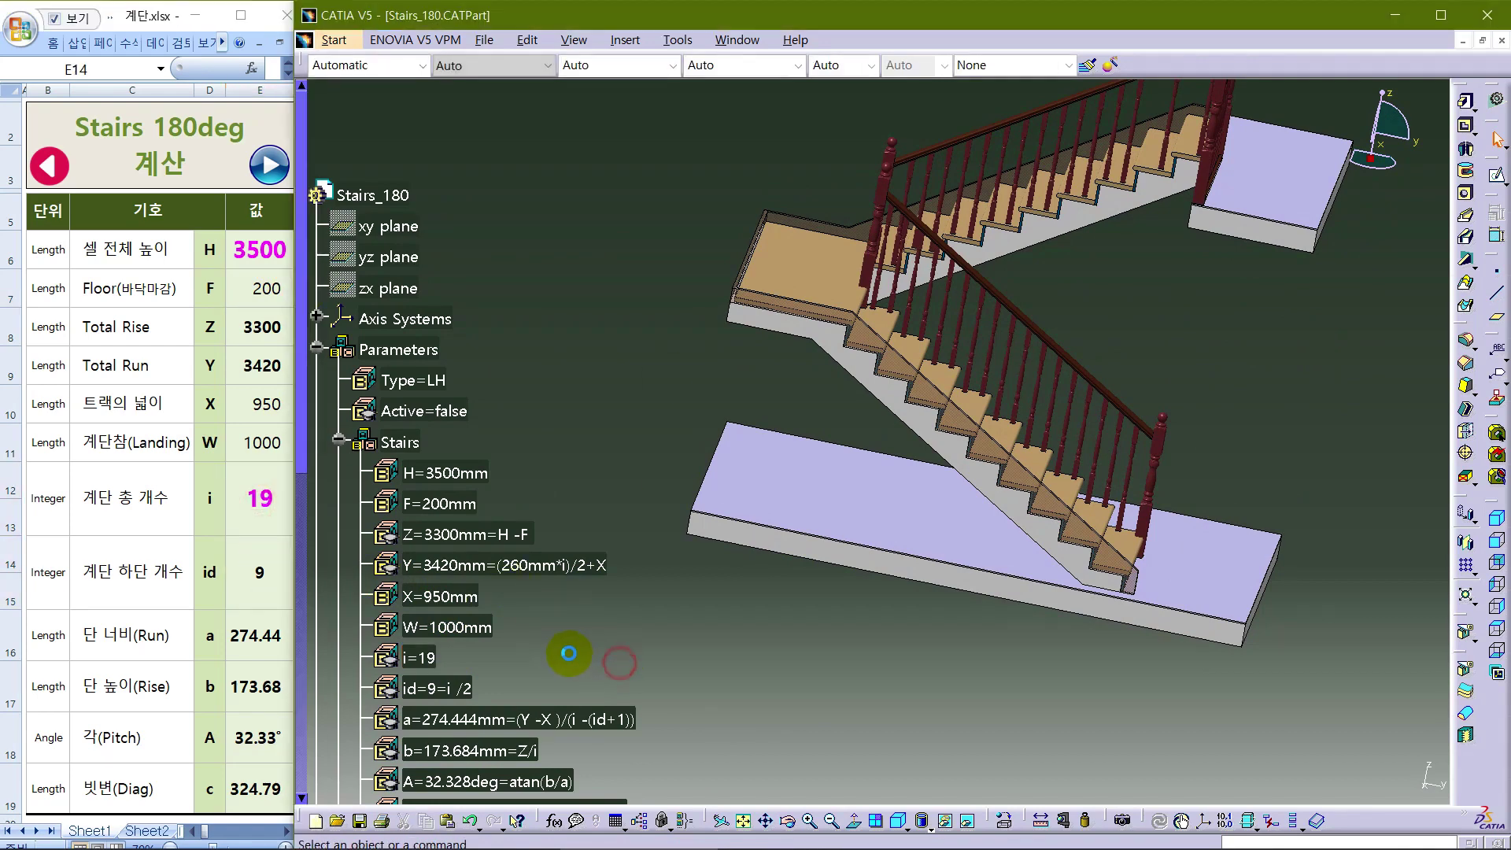
{"action": "scroll", "coordinate": [567, 651], "scroll_direction": "down", "scroll_amount": 2}
{"action": "left_click", "coordinate": [425, 616]}
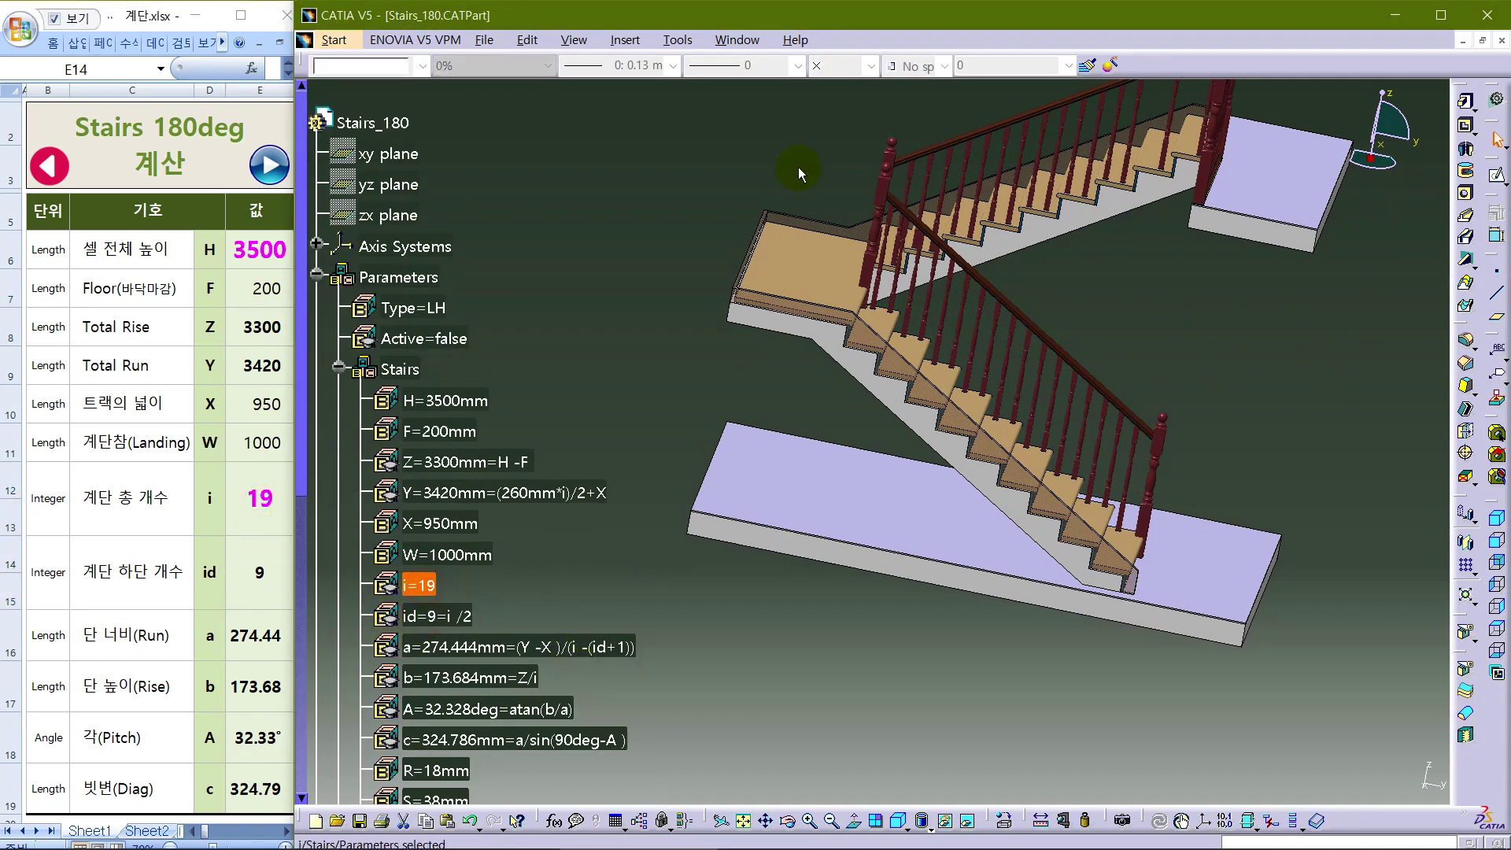
{"action": "mouse_move", "coordinate": [988, 412]}
{"action": "left_mouse_down"}
{"action": "mouse_move", "coordinate": [982, 480]}
{"action": "mouse_move", "coordinate": [622, 545]}
{"action": "mouse_move", "coordinate": [1001, 621]}
{"action": "mouse_move", "coordinate": [745, 648]}
{"action": "mouse_move", "coordinate": [671, 687]}
{"action": "mouse_move", "coordinate": [877, 678]}
{"action": "mouse_move", "coordinate": [999, 691]}
{"action": "mouse_move", "coordinate": [1065, 668]}
{"action": "left_mouse_up"}
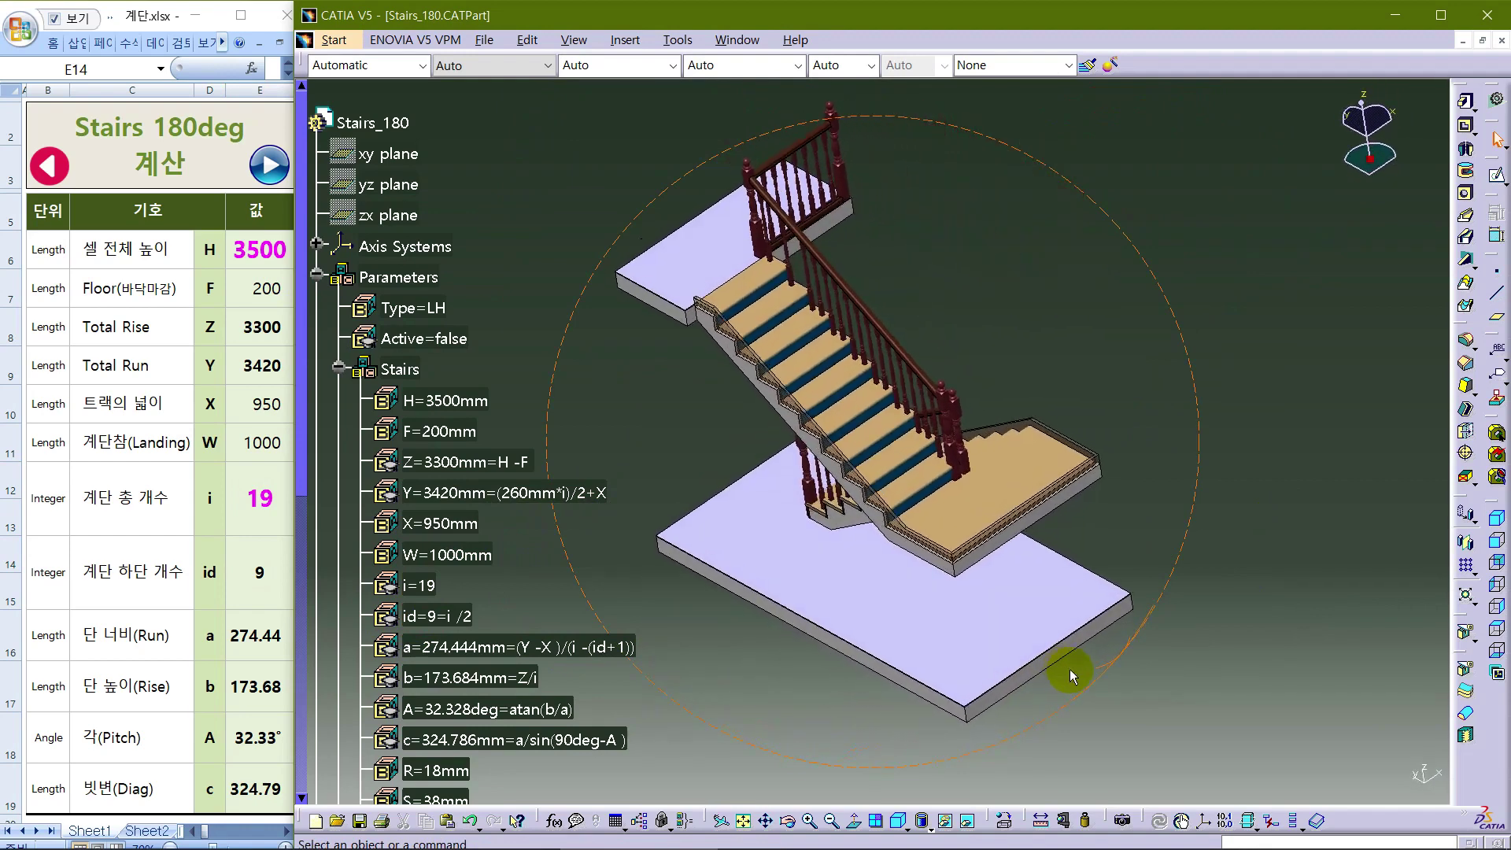
{"action": "left_click", "coordinate": [1497, 541]}
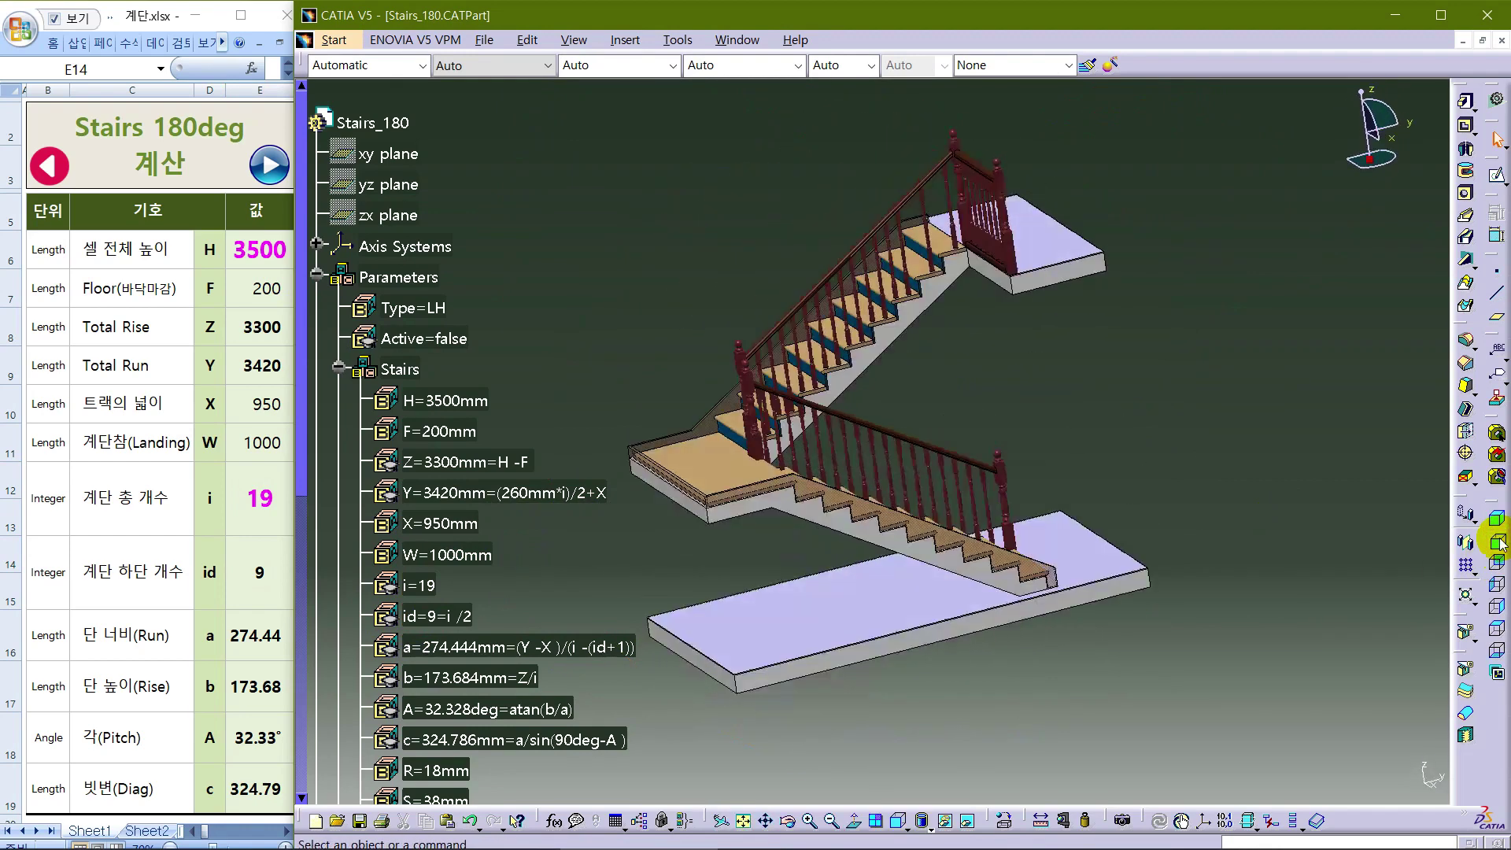
{"action": "mouse_move", "coordinate": [1062, 478]}
{"action": "left_mouse_down"}
{"action": "mouse_move", "coordinate": [1126, 516]}
{"action": "mouse_move", "coordinate": [1234, 479]}
{"action": "mouse_move", "coordinate": [1272, 503]}
{"action": "left_mouse_up"}
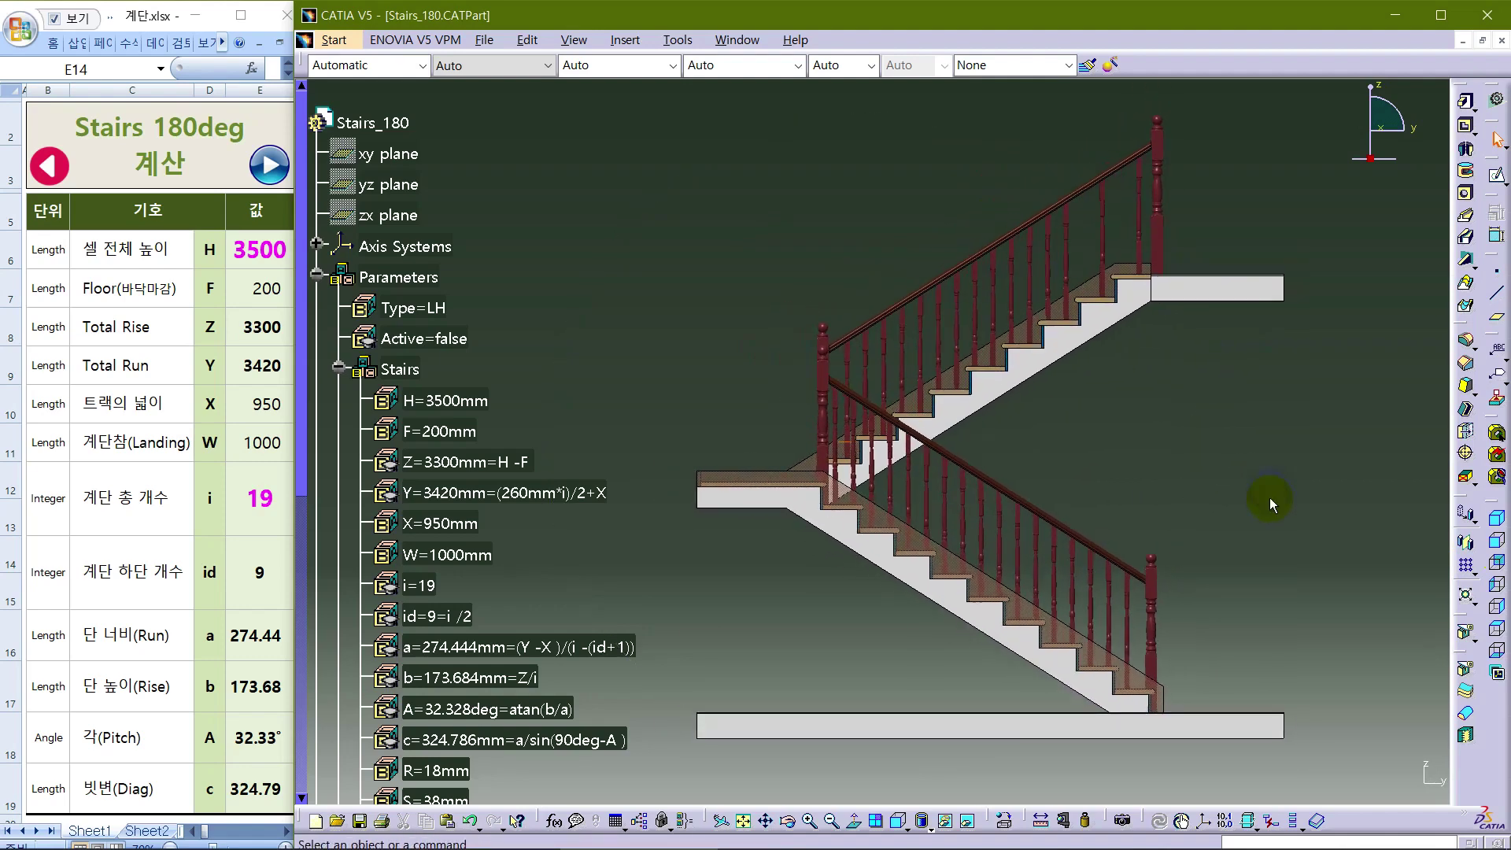
{"action": "double_click", "coordinate": [386, 398]}
{"action": "type", "text": "2800"}
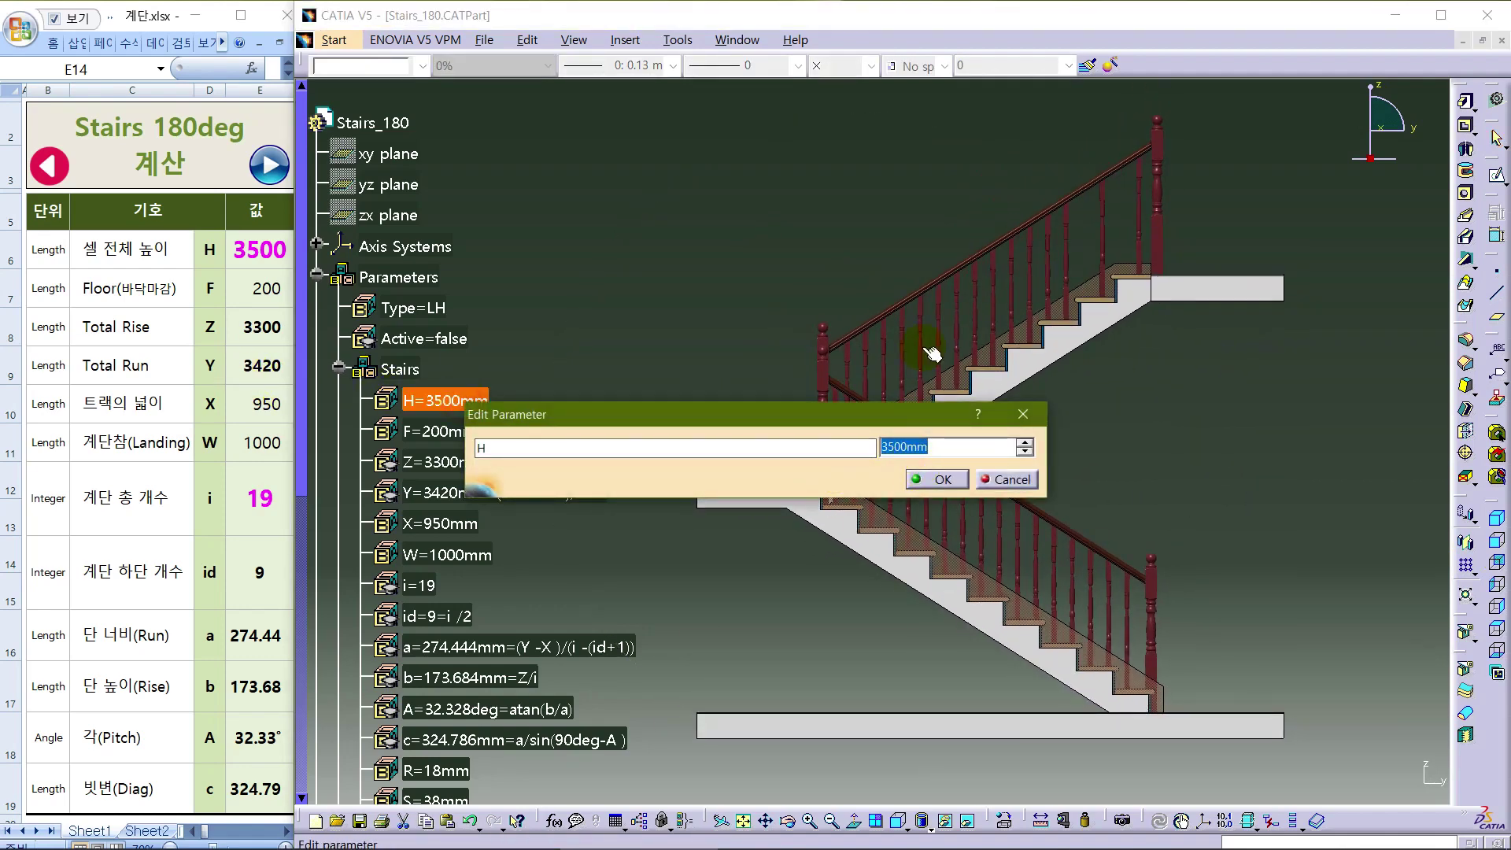
Apply H = 2800 mm so the stair rebuilds with 15 steps, closing the rule message and warnings
{"action": "left_click", "coordinate": [937, 479]}
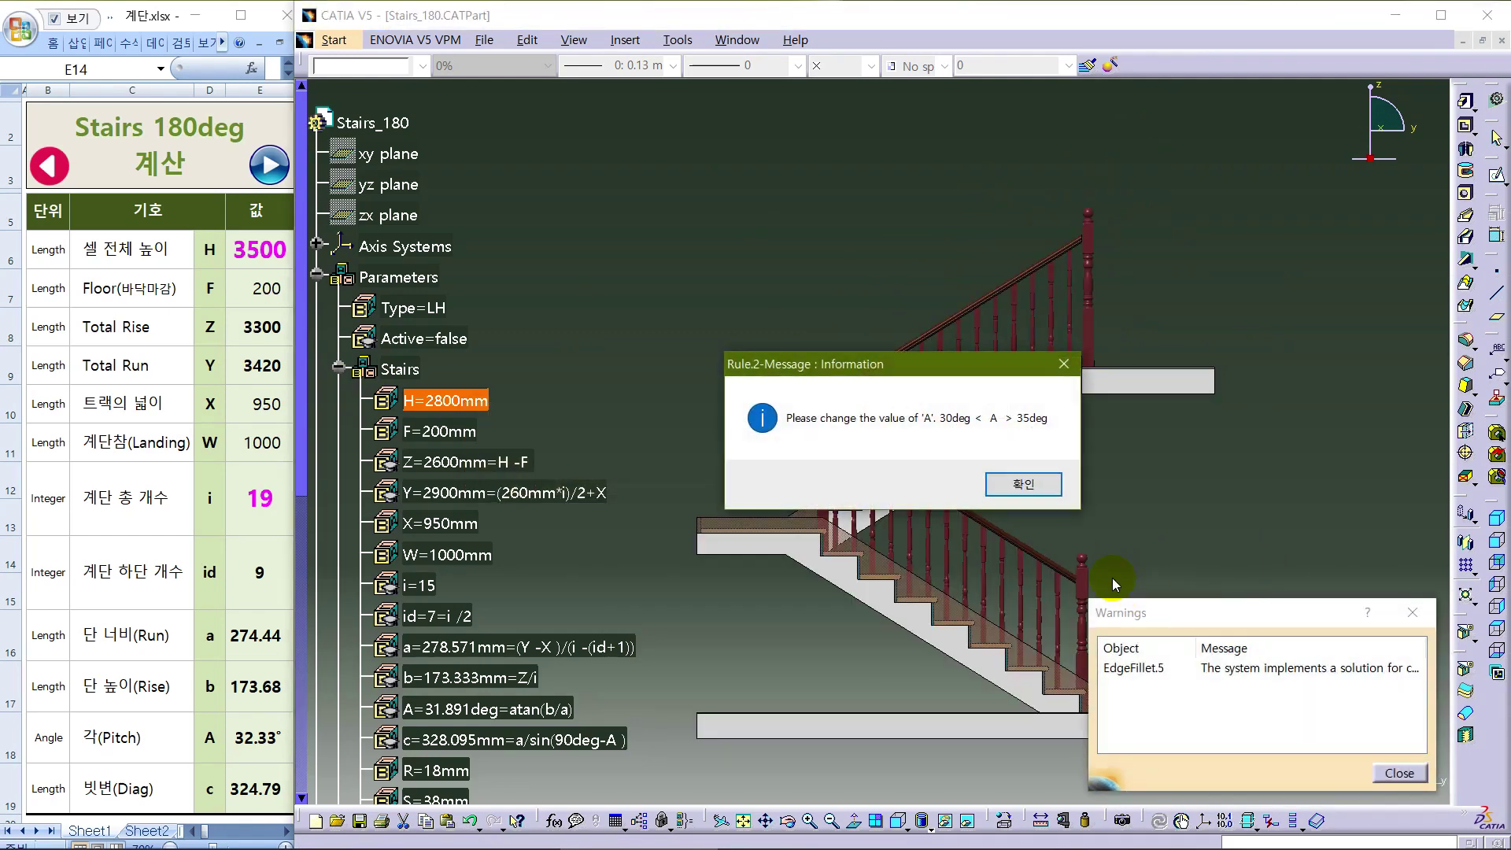
{"action": "left_click", "coordinate": [1023, 484]}
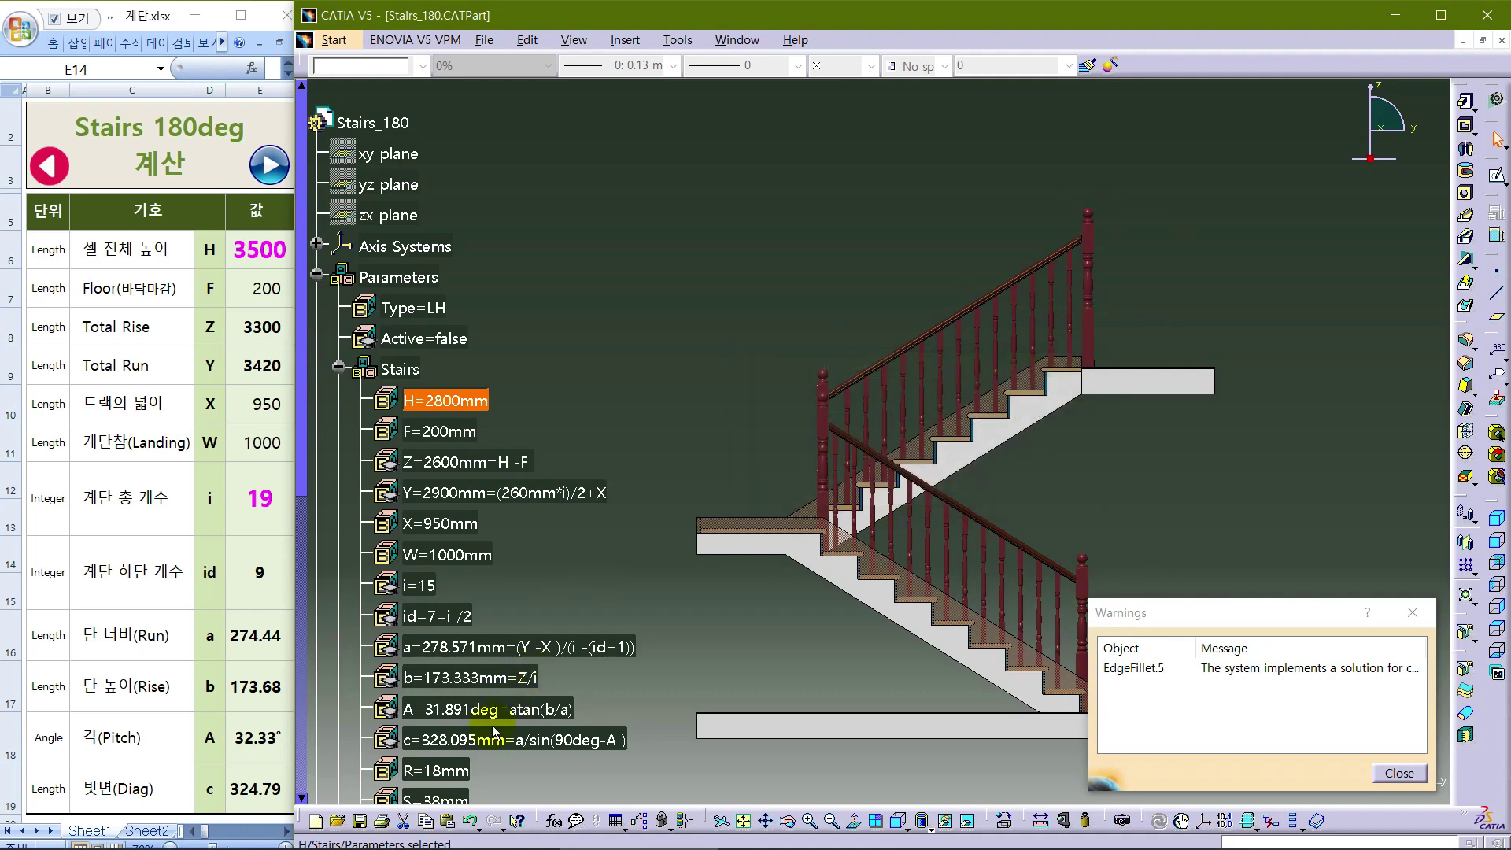
{"action": "left_click", "coordinate": [1416, 775]}
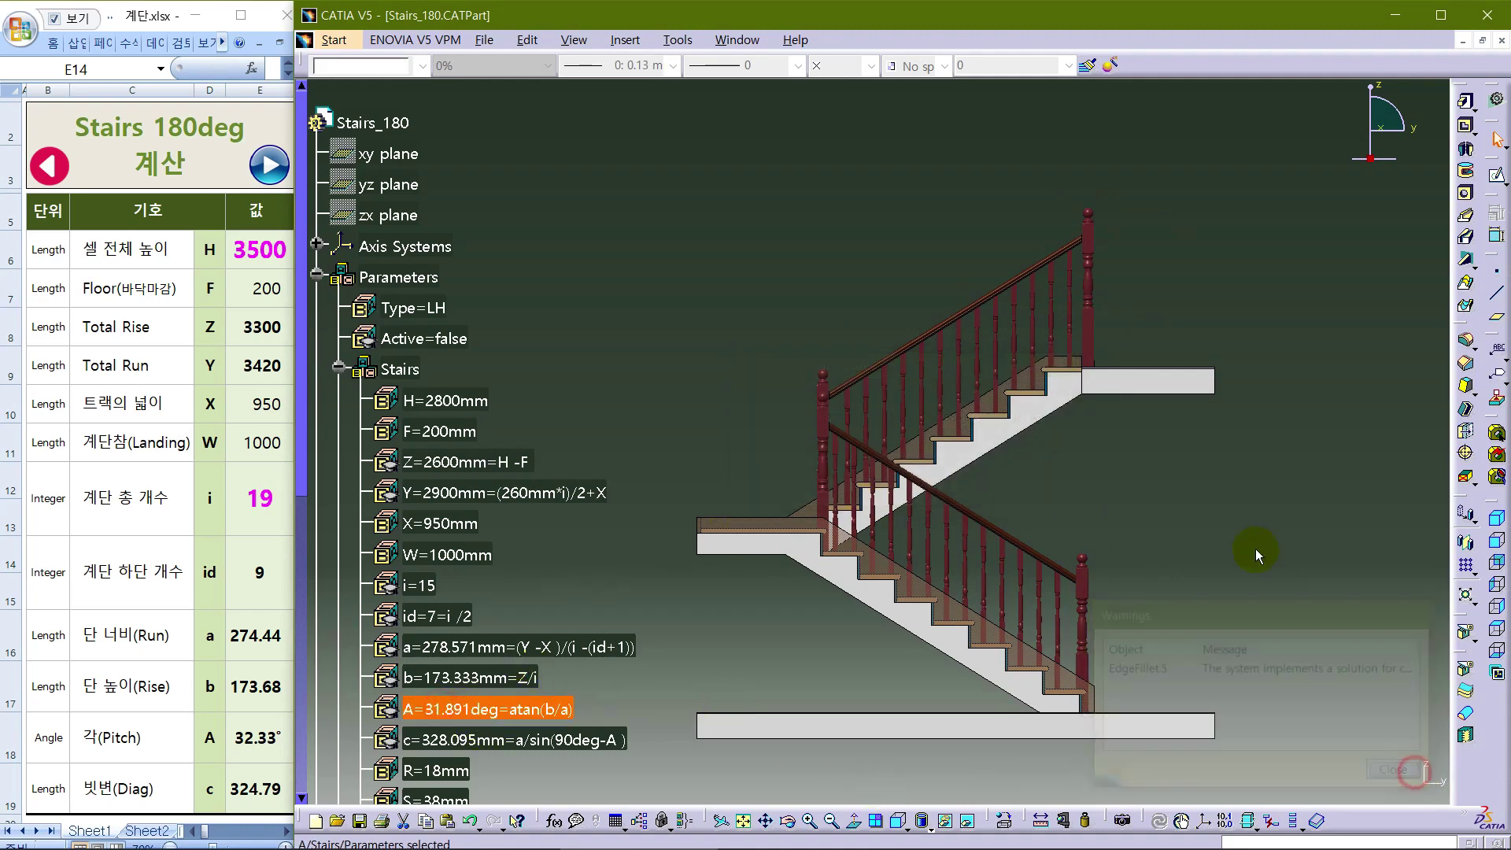
{"action": "mouse_move", "coordinate": [1254, 519]}
{"action": "left_mouse_down"}
{"action": "mouse_move", "coordinate": [708, 548]}
{"action": "mouse_move", "coordinate": [997, 538]}
{"action": "mouse_move", "coordinate": [696, 615]}
{"action": "left_mouse_up"}
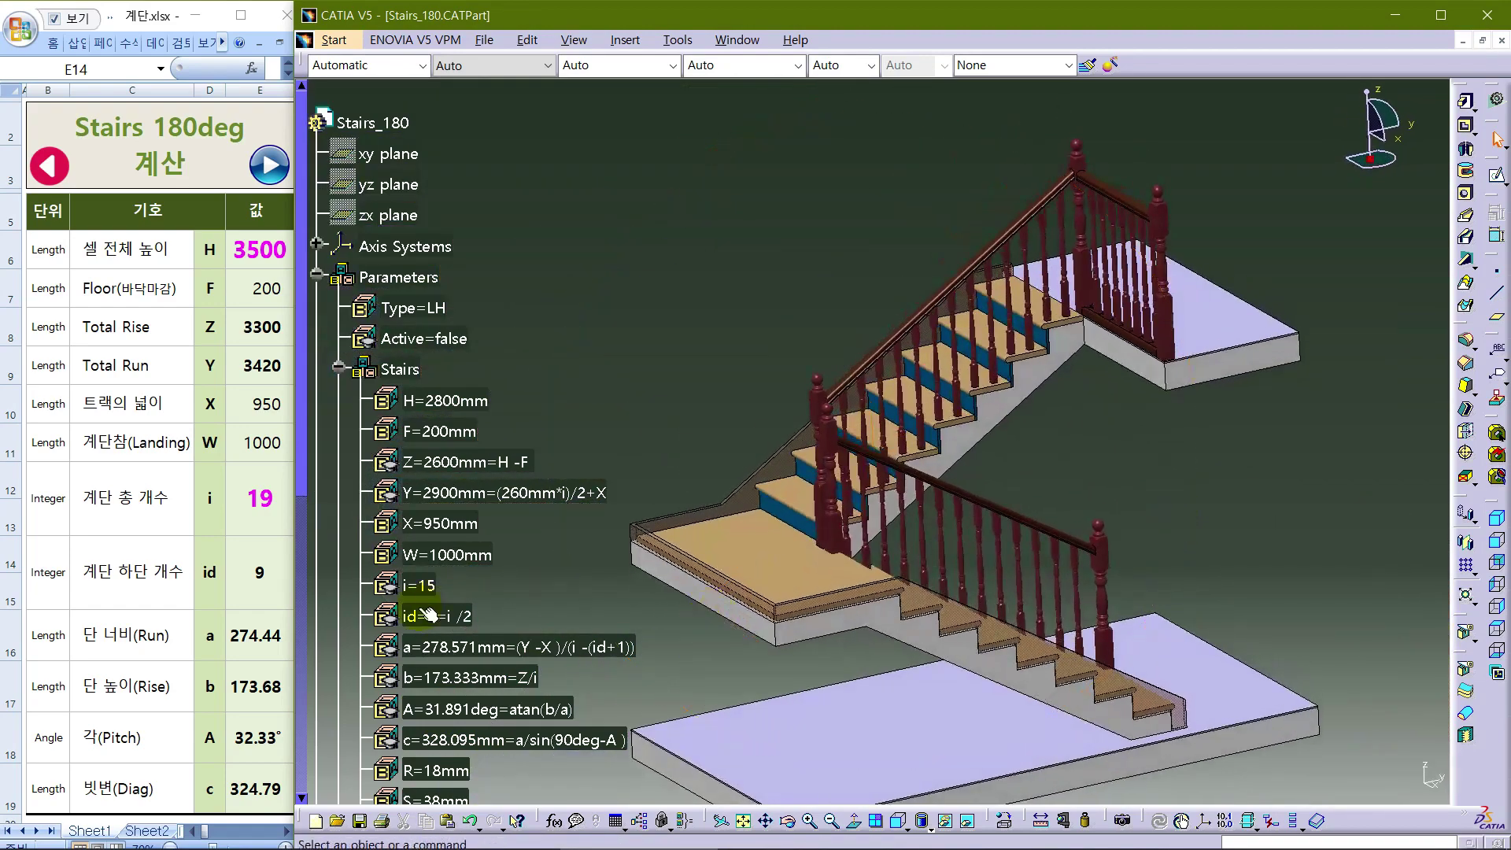
Set Excel cell E6 back to 2800 and check the total step count of 15
{"action": "left_click", "coordinate": [426, 585]}
{"action": "left_click", "coordinate": [253, 249]}
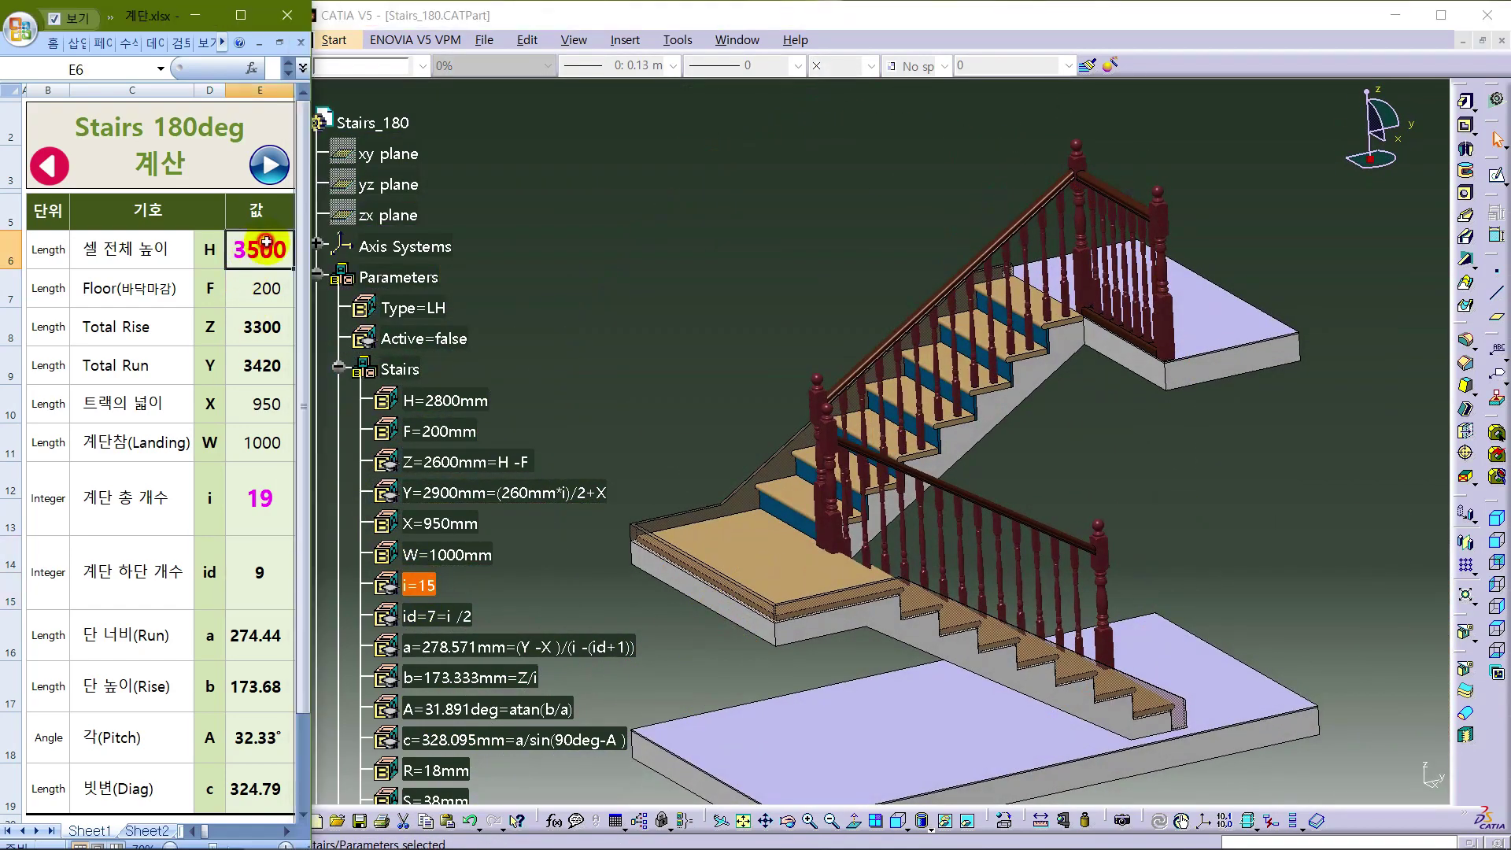
{"action": "type", "text": "2800"}
{"action": "left_click", "coordinate": [264, 296]}
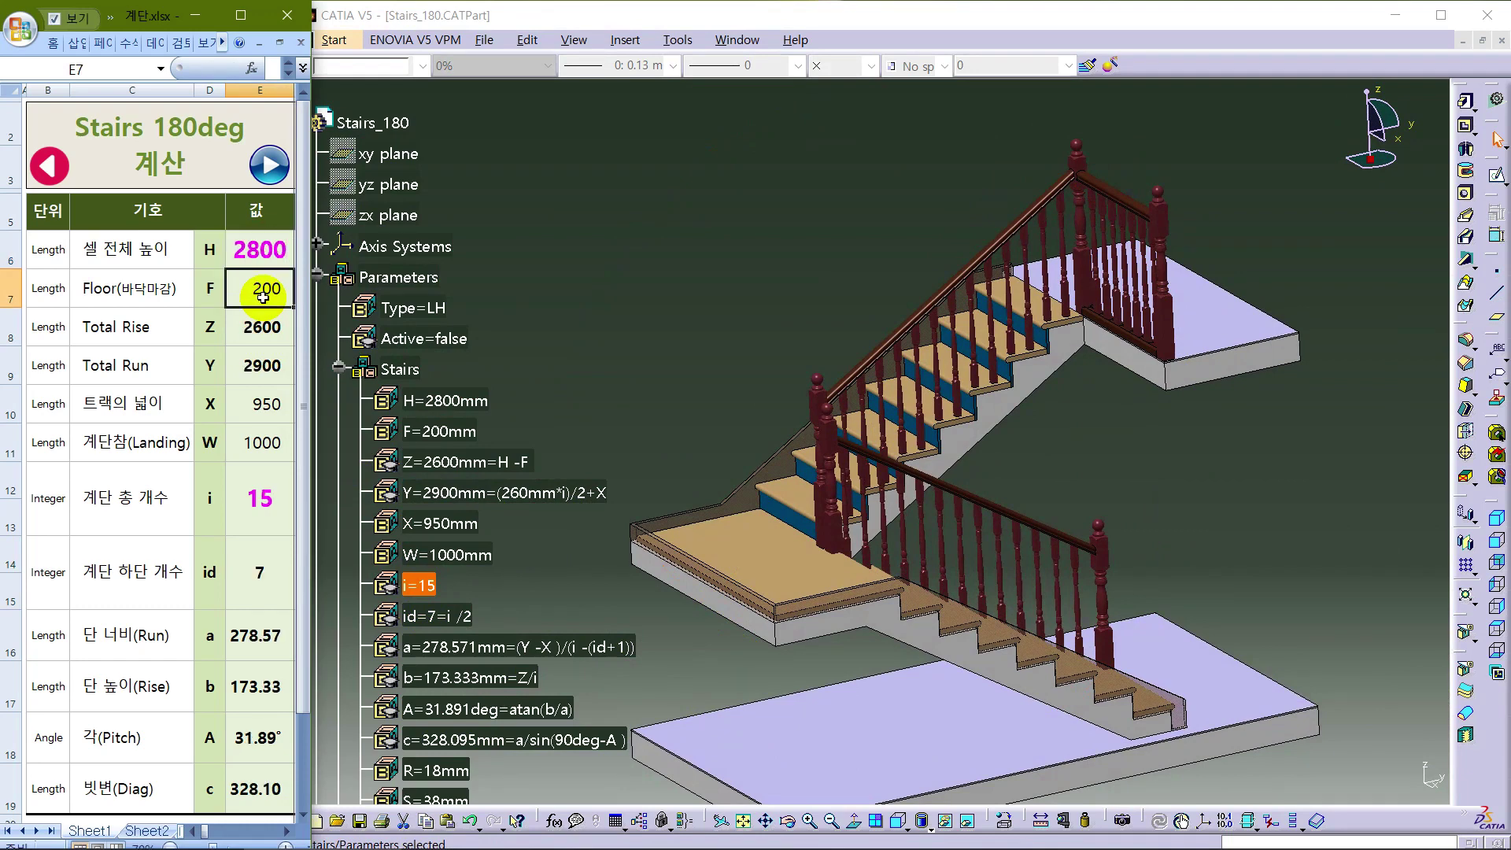
{"action": "left_click", "coordinate": [265, 496]}
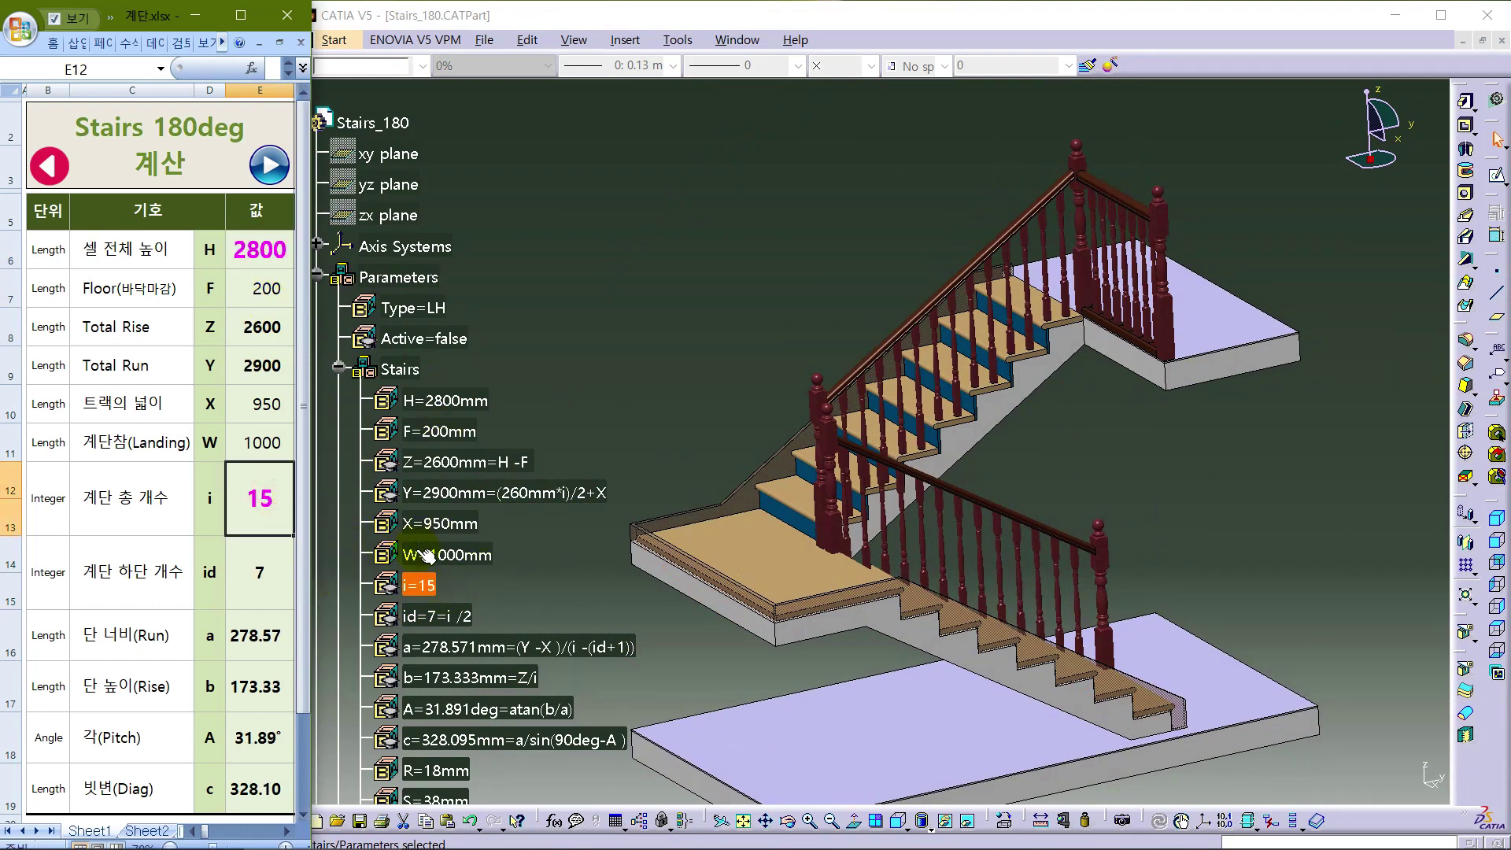
Inspect the 2800 mm stair by orbiting and using the Top and Isometric views
{"action": "left_click_drag", "start_coordinate": [908, 338], "coordinate": [984, 619]}
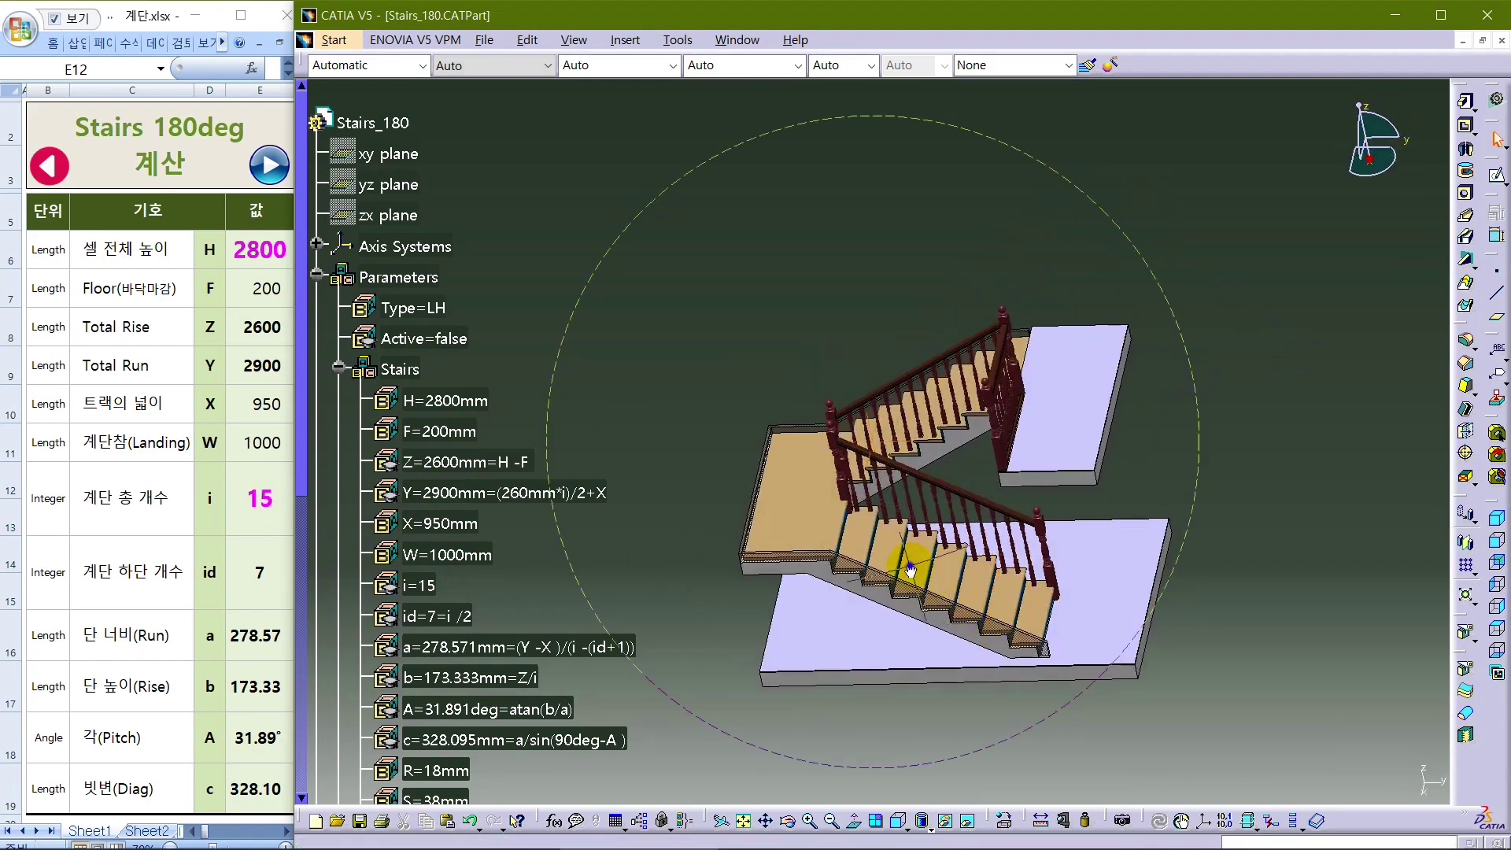
{"action": "left_click_drag", "start_coordinate": [910, 568], "coordinate": [1017, 296]}
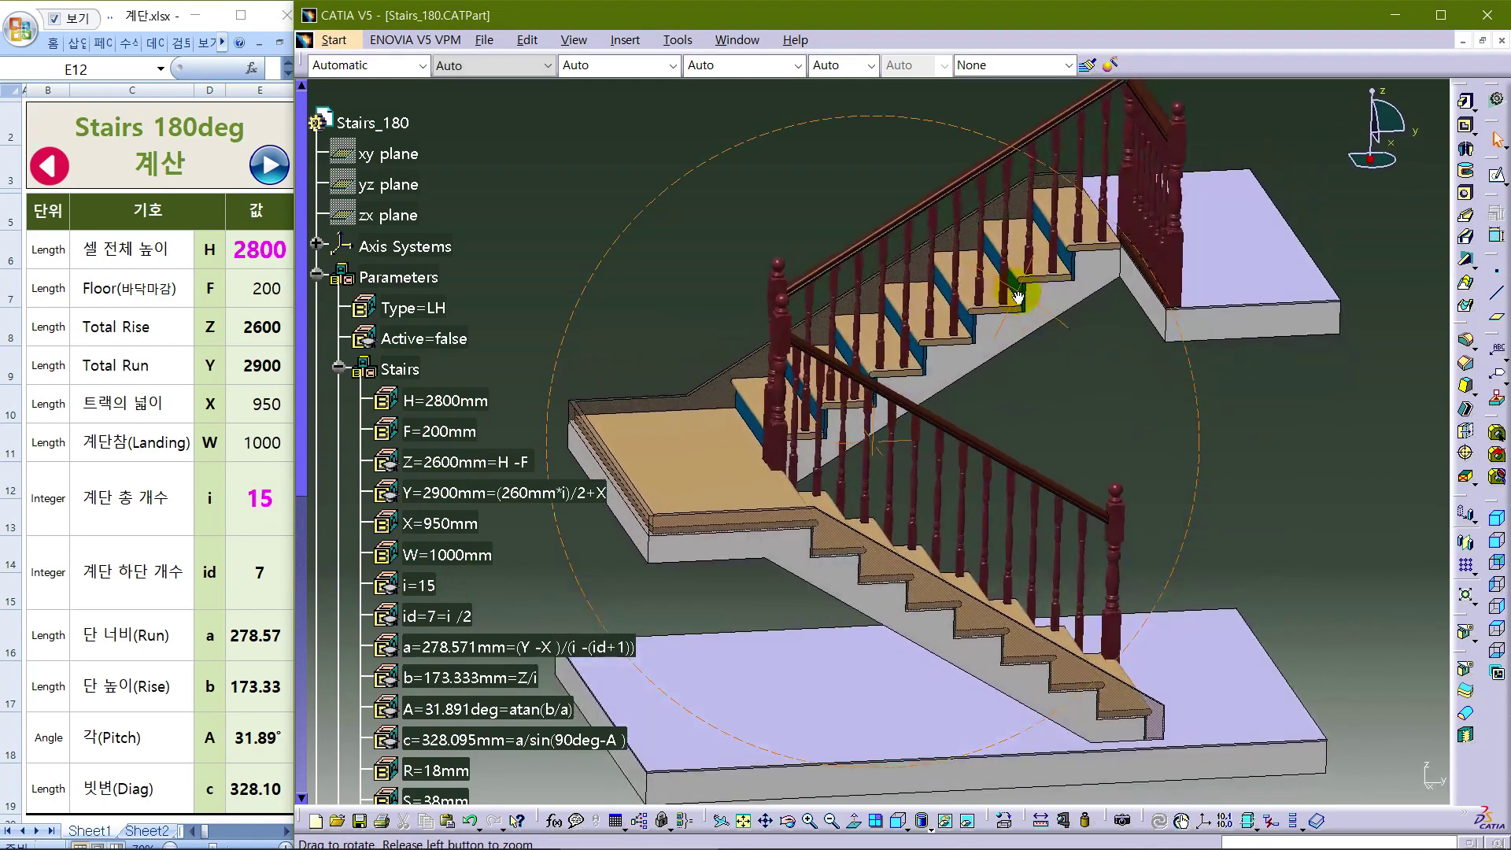
{"action": "left_click_drag", "start_coordinate": [1097, 453], "coordinate": [1150, 469]}
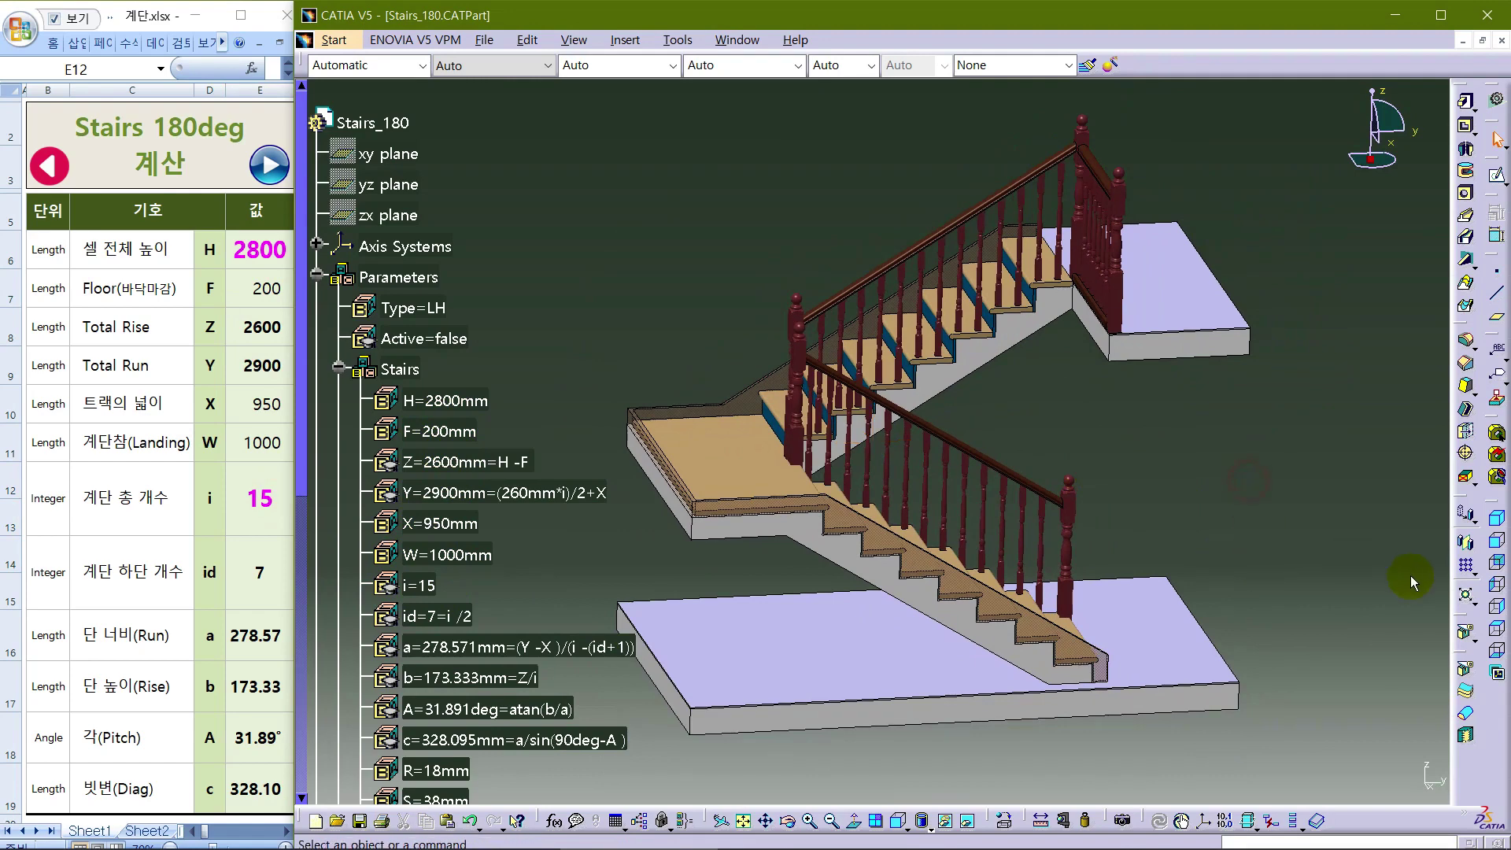
{"action": "left_click", "coordinate": [1497, 630]}
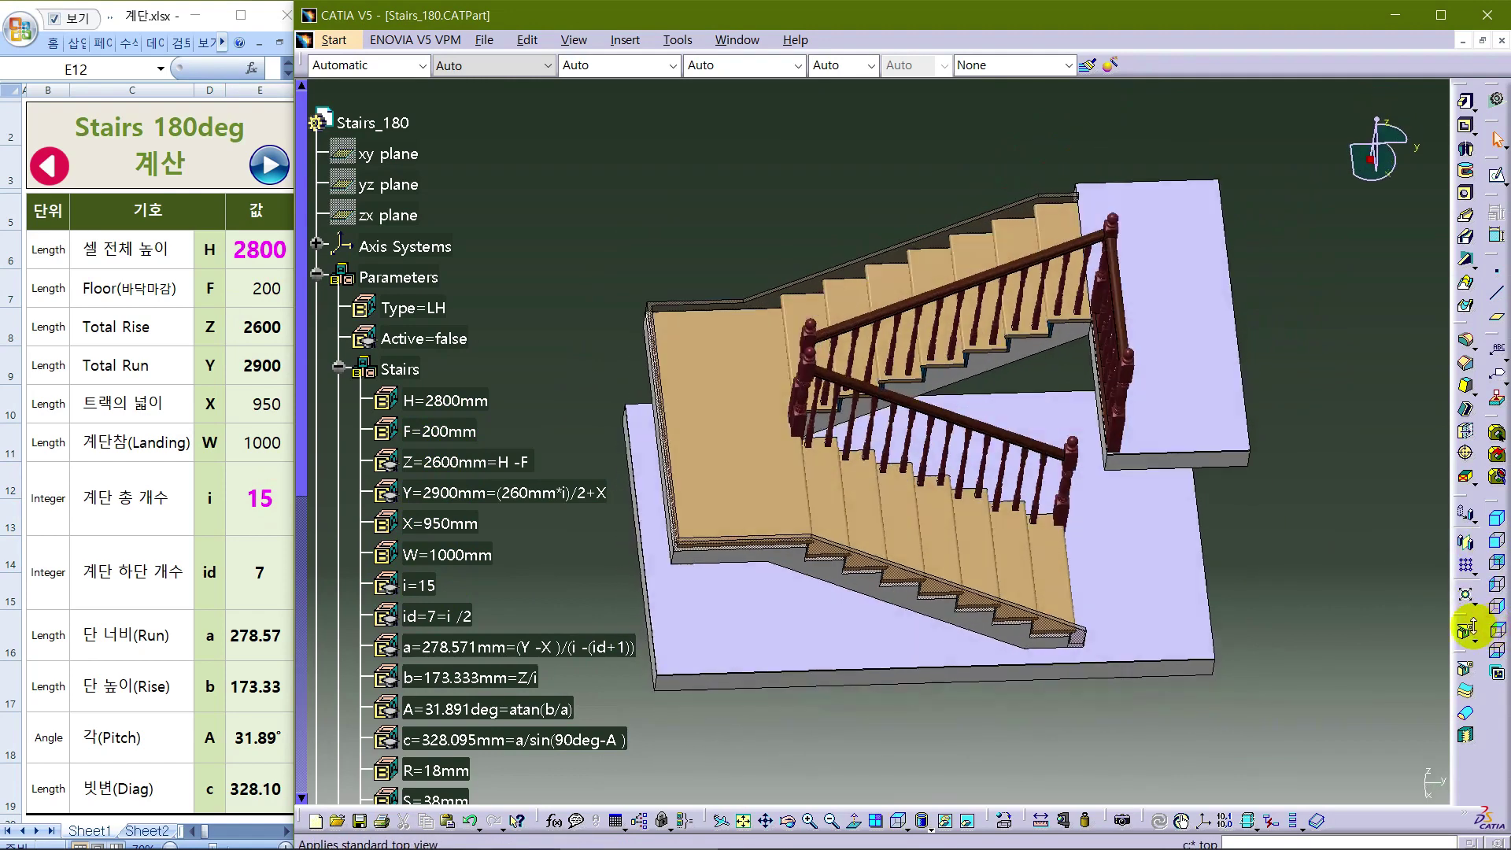
{"action": "left_click", "coordinate": [1497, 519]}
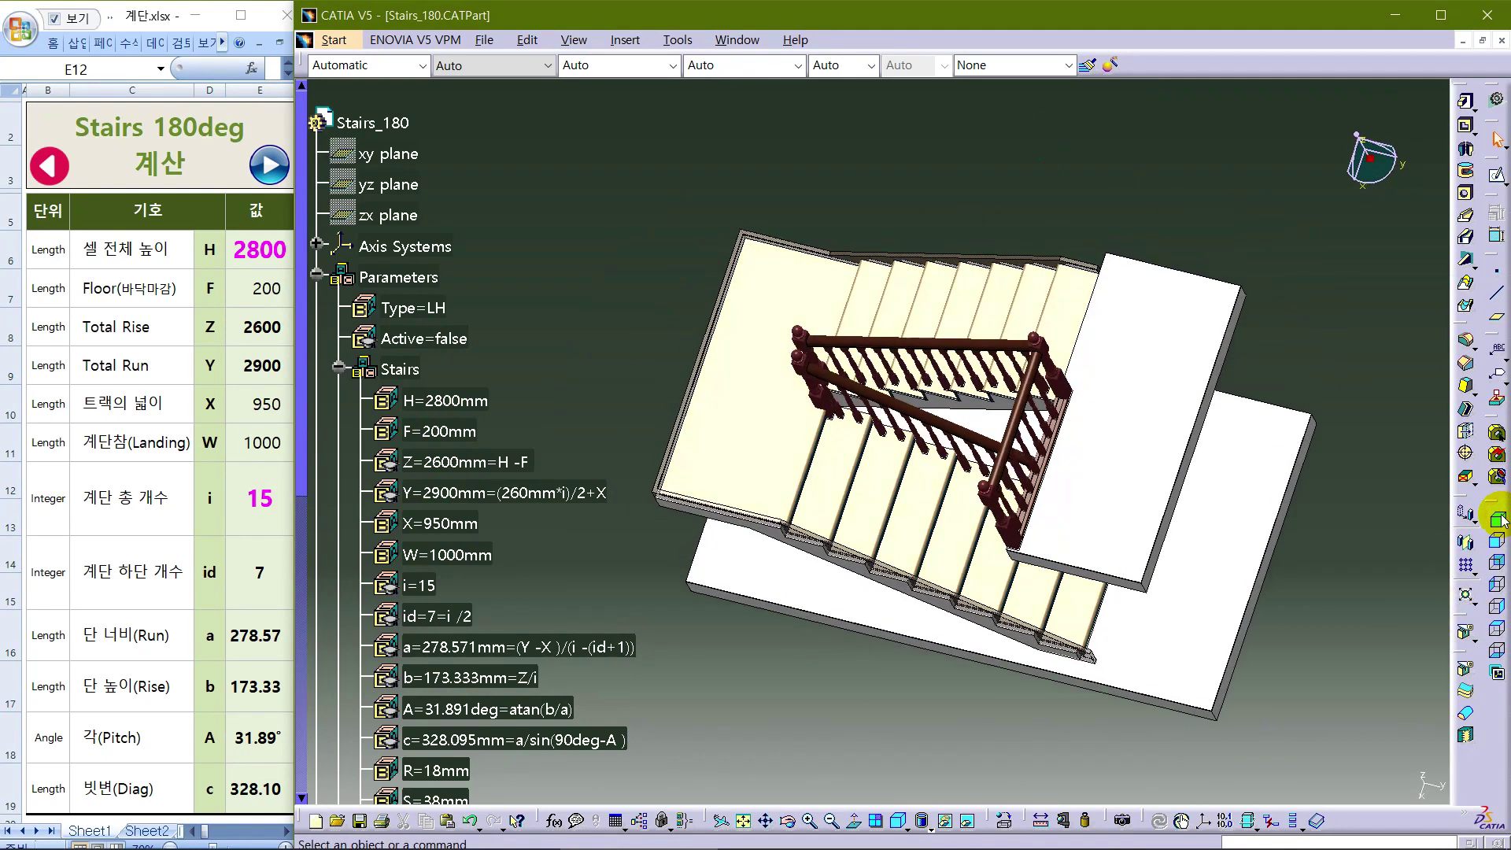
Show the Excel sheet full screen with its dimensioned 15-step stair drawing
{"action": "mouse_move", "coordinate": [1204, 629]}
{"action": "left_mouse_down"}
{"action": "mouse_move", "coordinate": [1055, 550]}
{"action": "mouse_move", "coordinate": [1139, 450]}
{"action": "mouse_move", "coordinate": [1029, 473]}
{"action": "mouse_move", "coordinate": [979, 576]}
{"action": "mouse_move", "coordinate": [1185, 557]}
{"action": "mouse_move", "coordinate": [1271, 517]}
{"action": "left_mouse_up"}
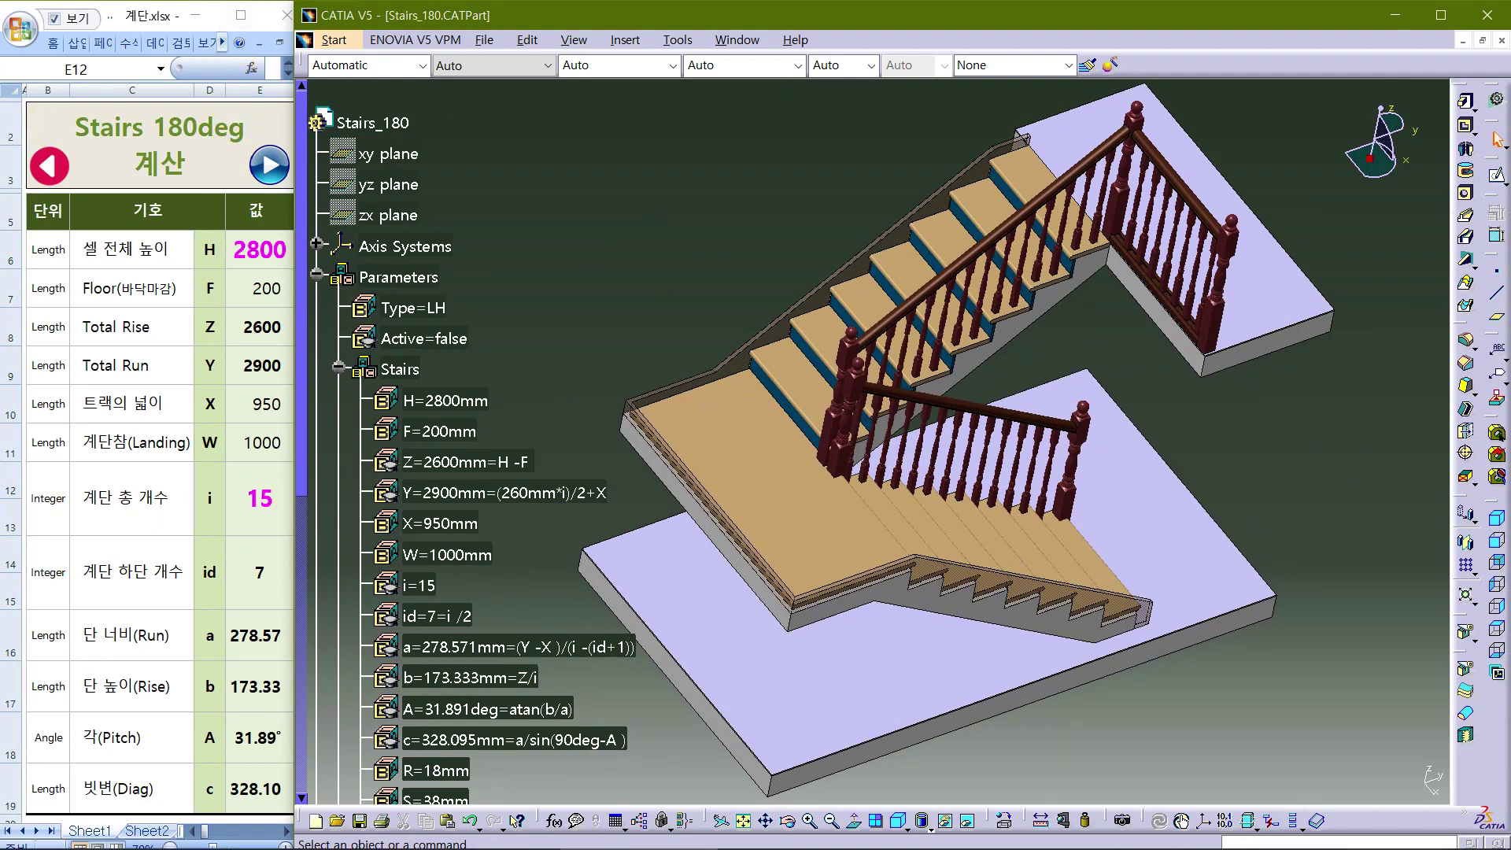
{"action": "left_click", "coordinate": [240, 17]}
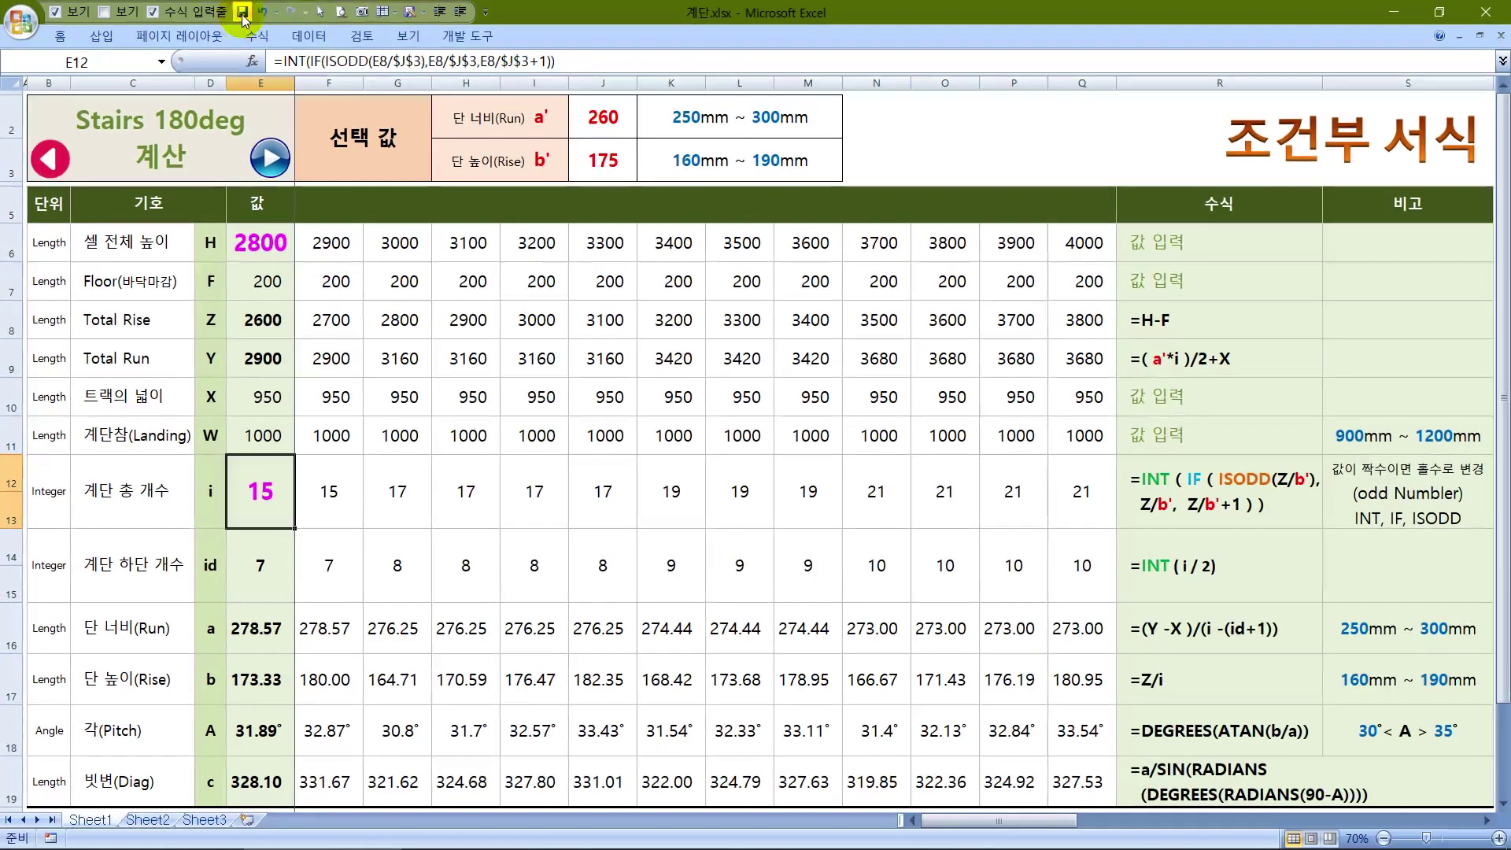
{"action": "left_click", "coordinate": [288, 165]}
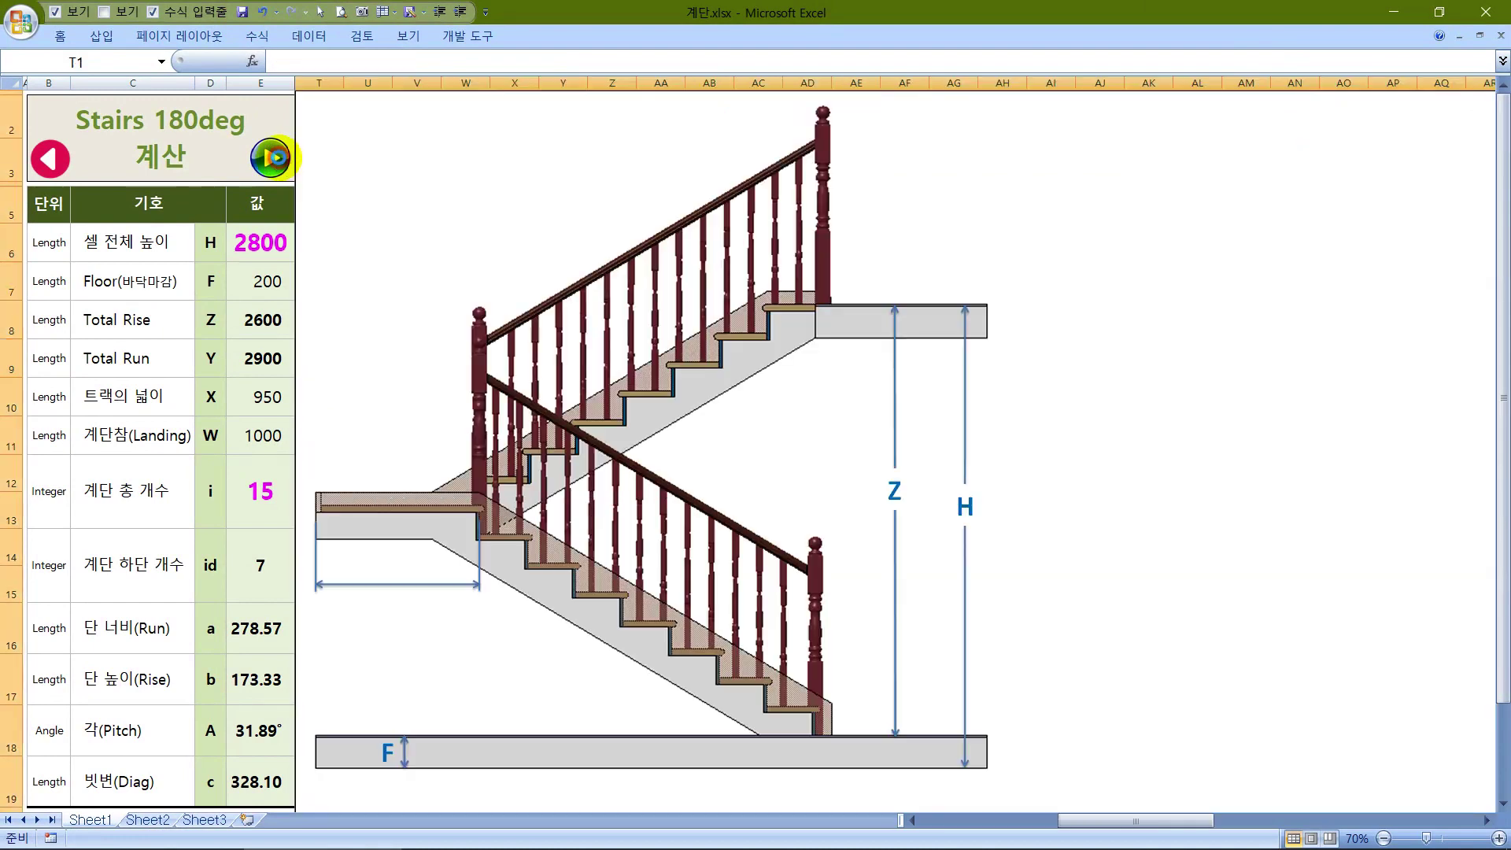